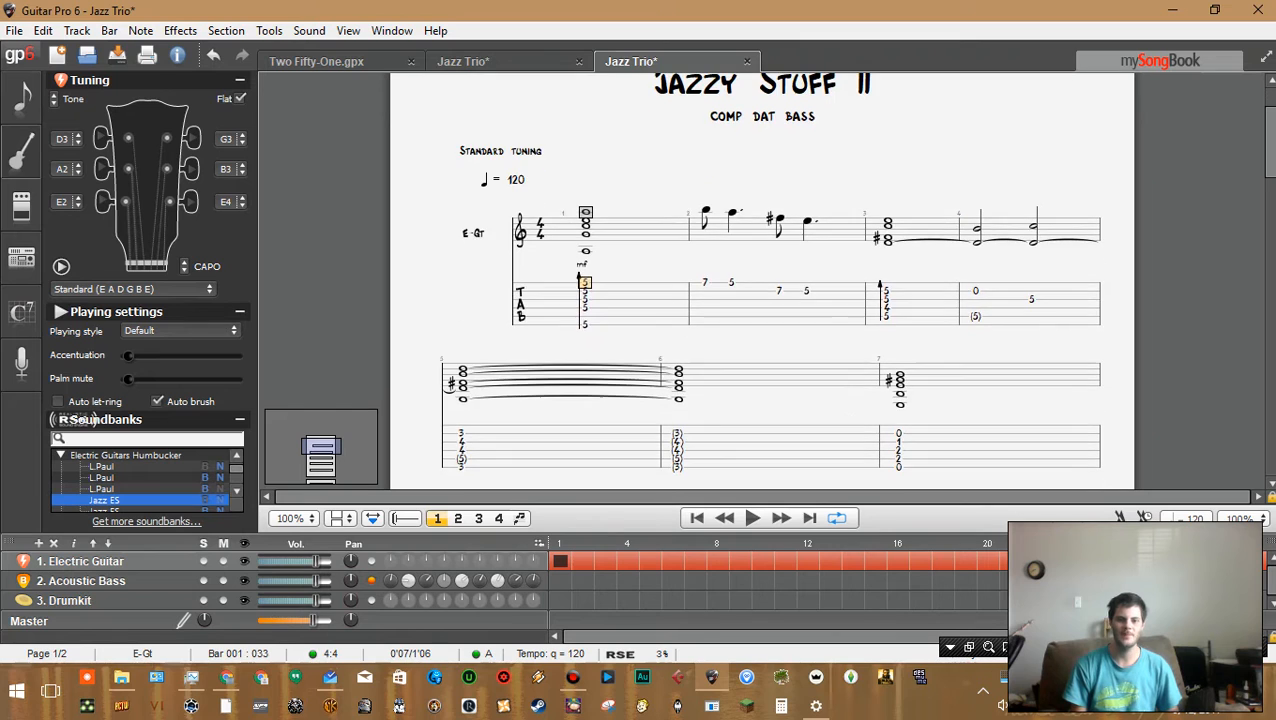
Play back the opening of the score to listen, then return to the start
{"action": "scroll", "coordinate": [762, 281], "scroll_direction": "up", "scroll_amount": 3}
{"action": "scroll", "coordinate": [762, 288], "scroll_direction": "down", "scroll_amount": 1}
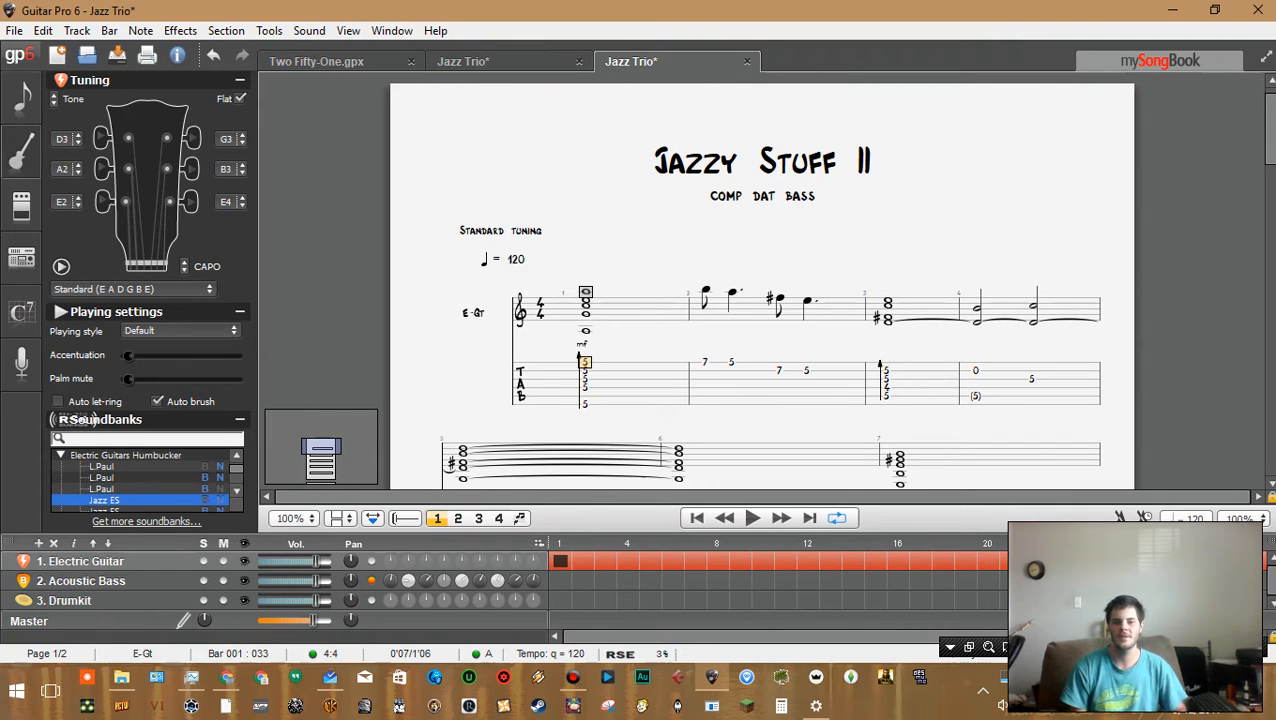
{"action": "key", "text": "space"}
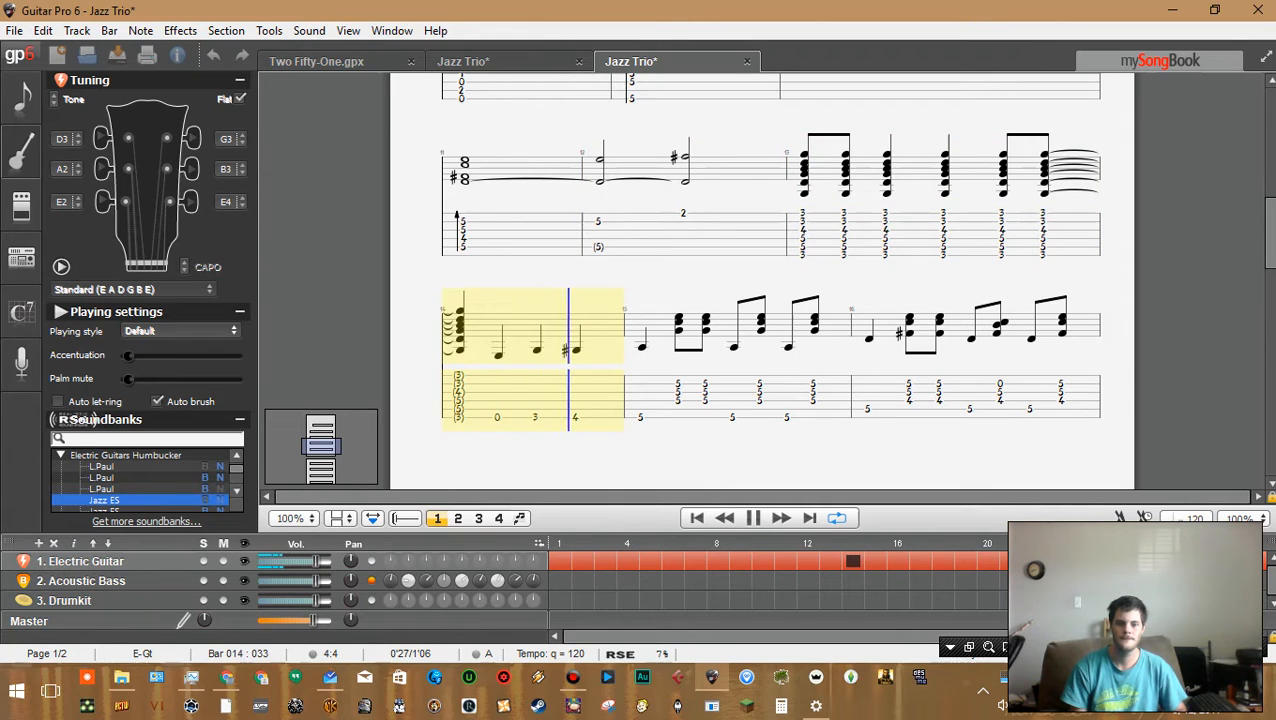
{"action": "key", "text": "space"}
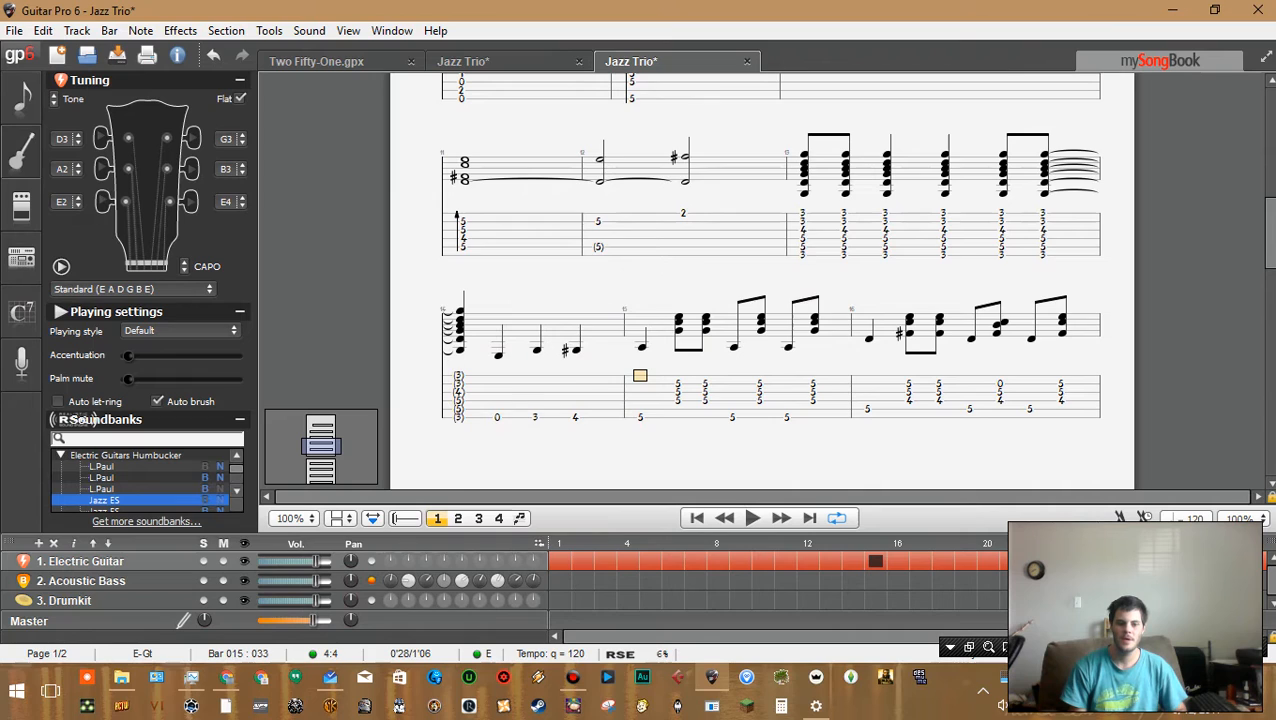
{"action": "key", "text": "ctrl+Home"}
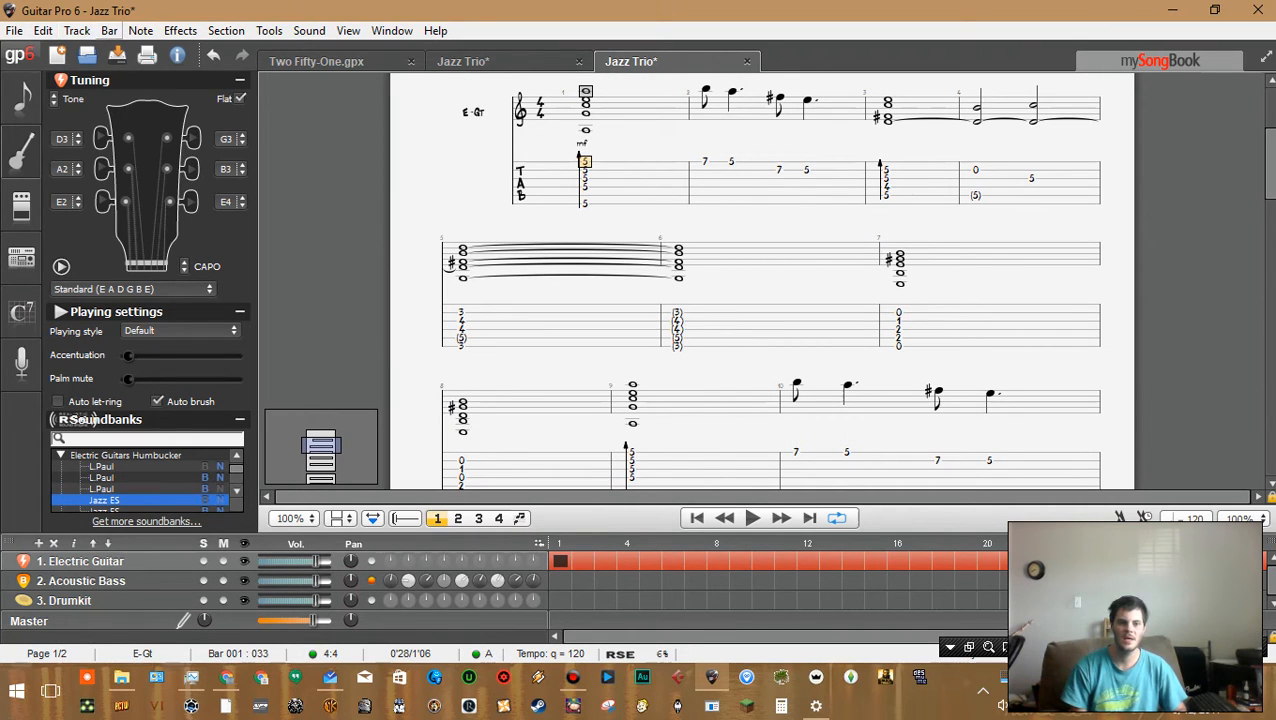
Apply an 8th-note triplet feel to the first bar
{"action": "left_click", "coordinate": [77, 31]}
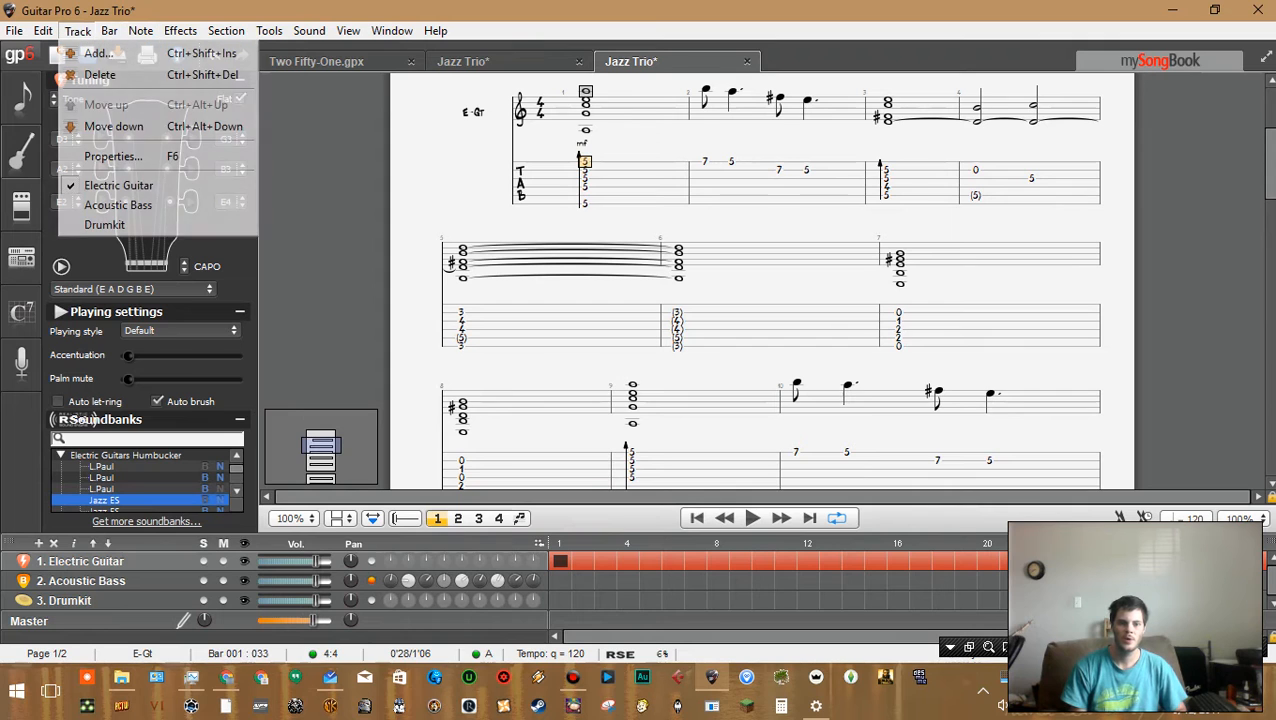
{"action": "mouse_move", "coordinate": [110, 31]}
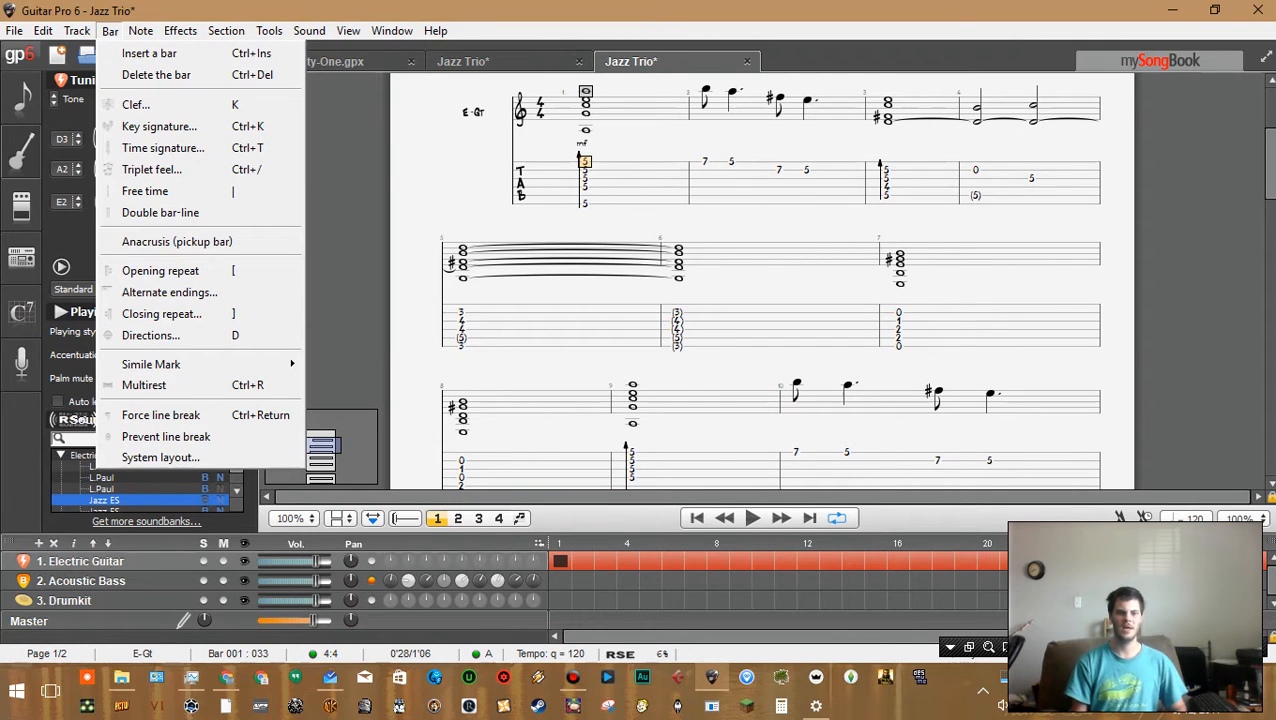
{"action": "left_click", "coordinate": [151, 169]}
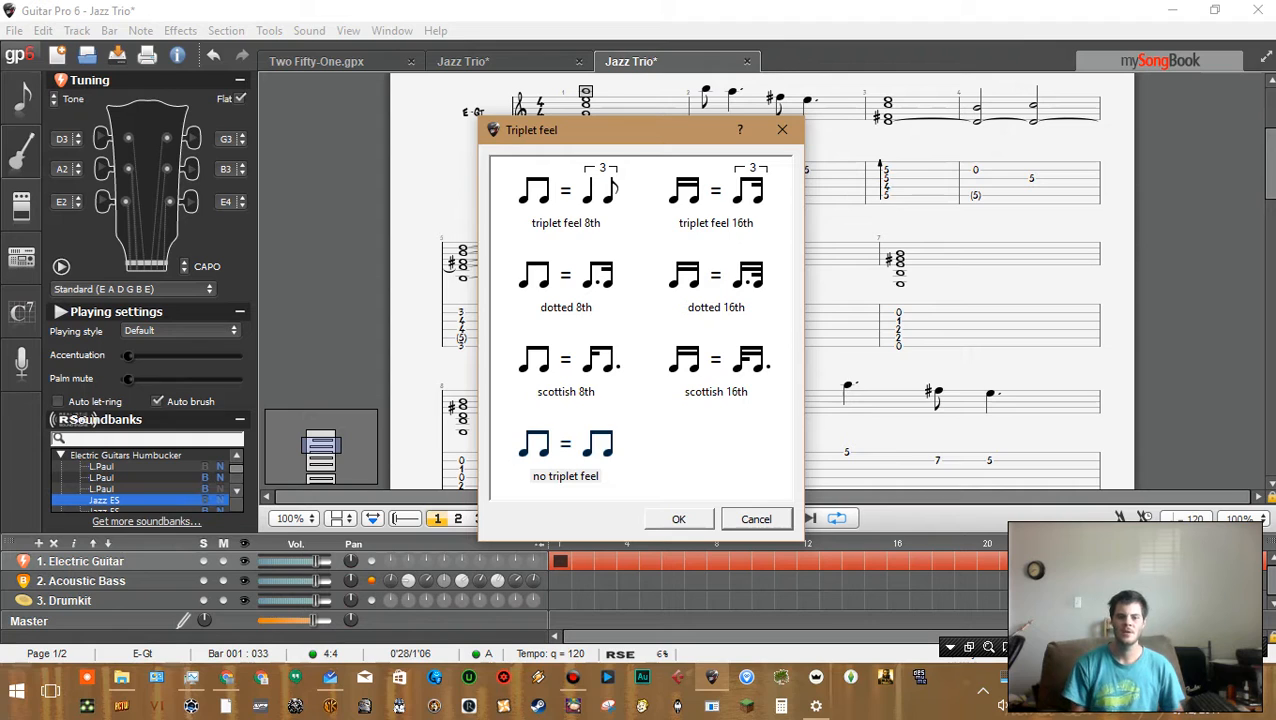
{"action": "left_click", "coordinate": [565, 200]}
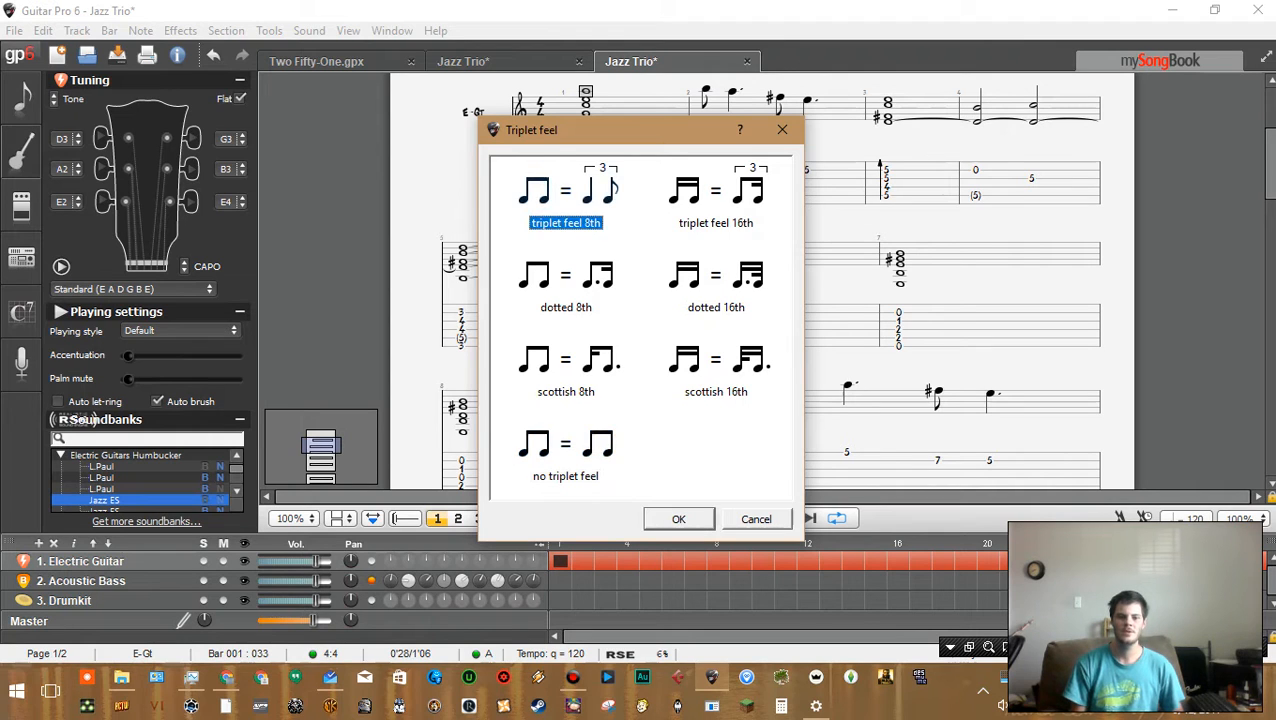
{"action": "key", "text": "Return"}
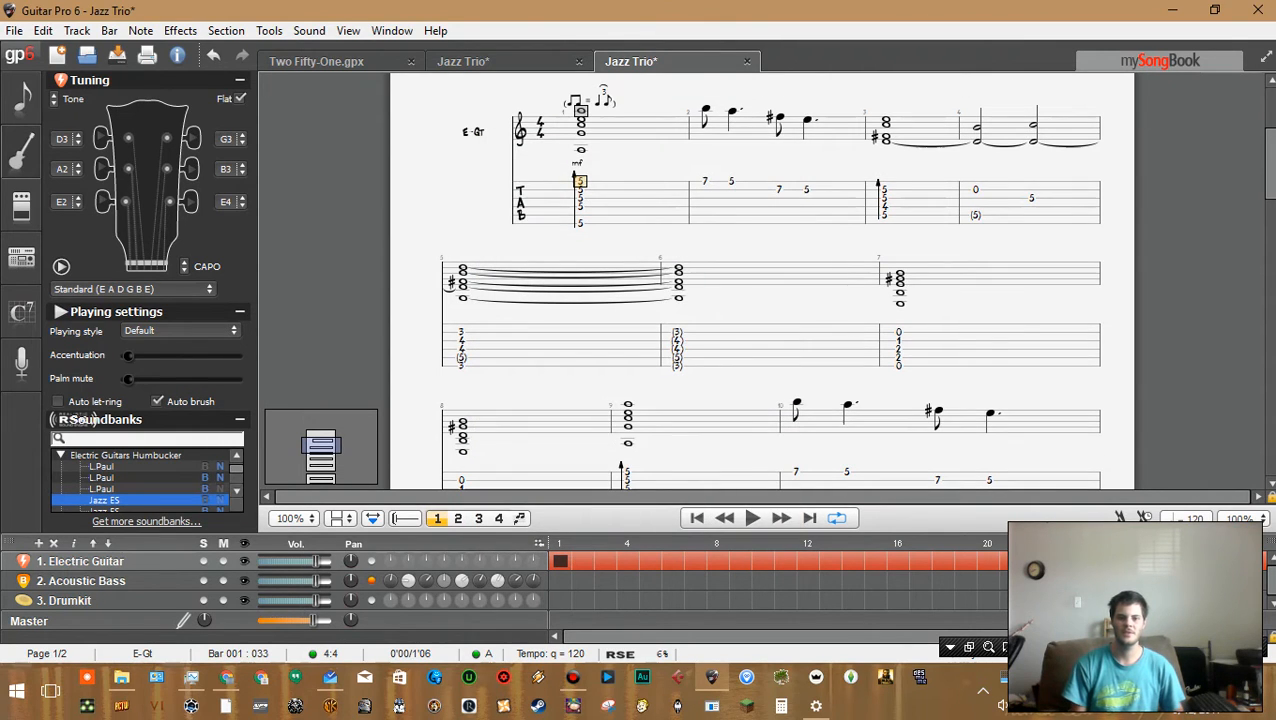
Play back sections of the score to hear the swing feel
{"action": "key", "text": "space"}
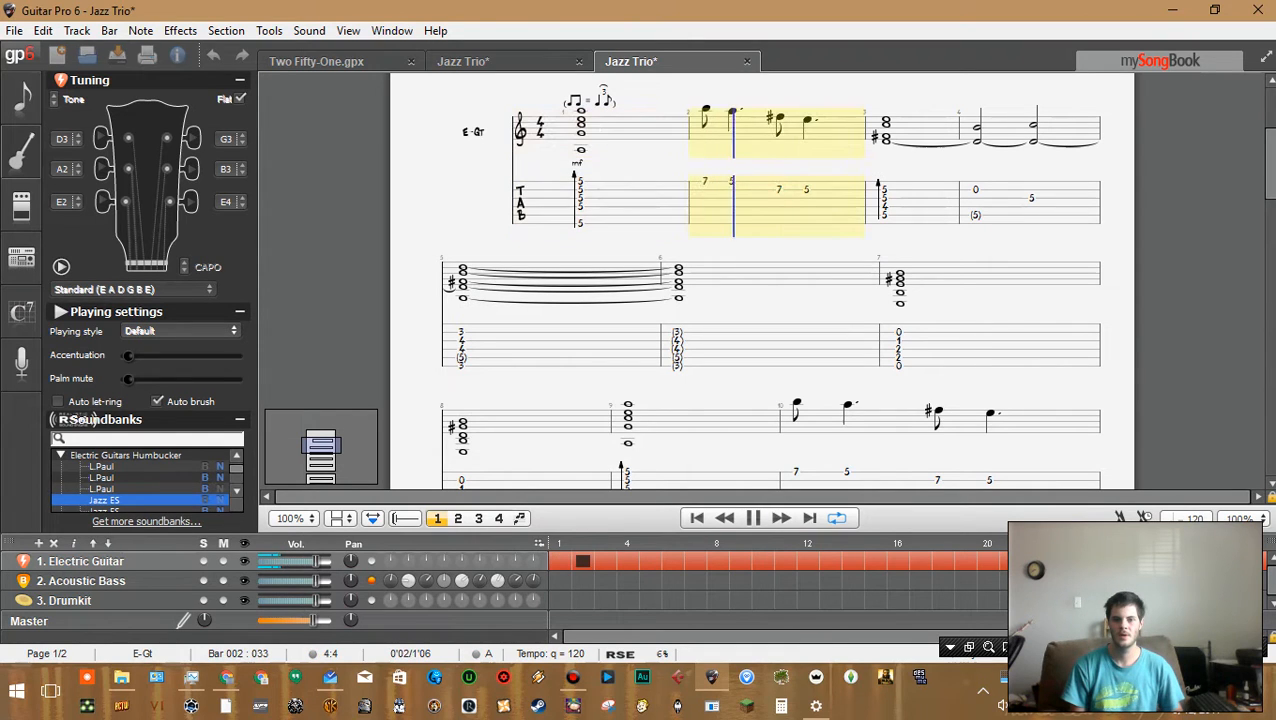
{"action": "key", "text": "space"}
{"action": "scroll", "coordinate": [770, 280], "scroll_direction": "down", "scroll_amount": 5}
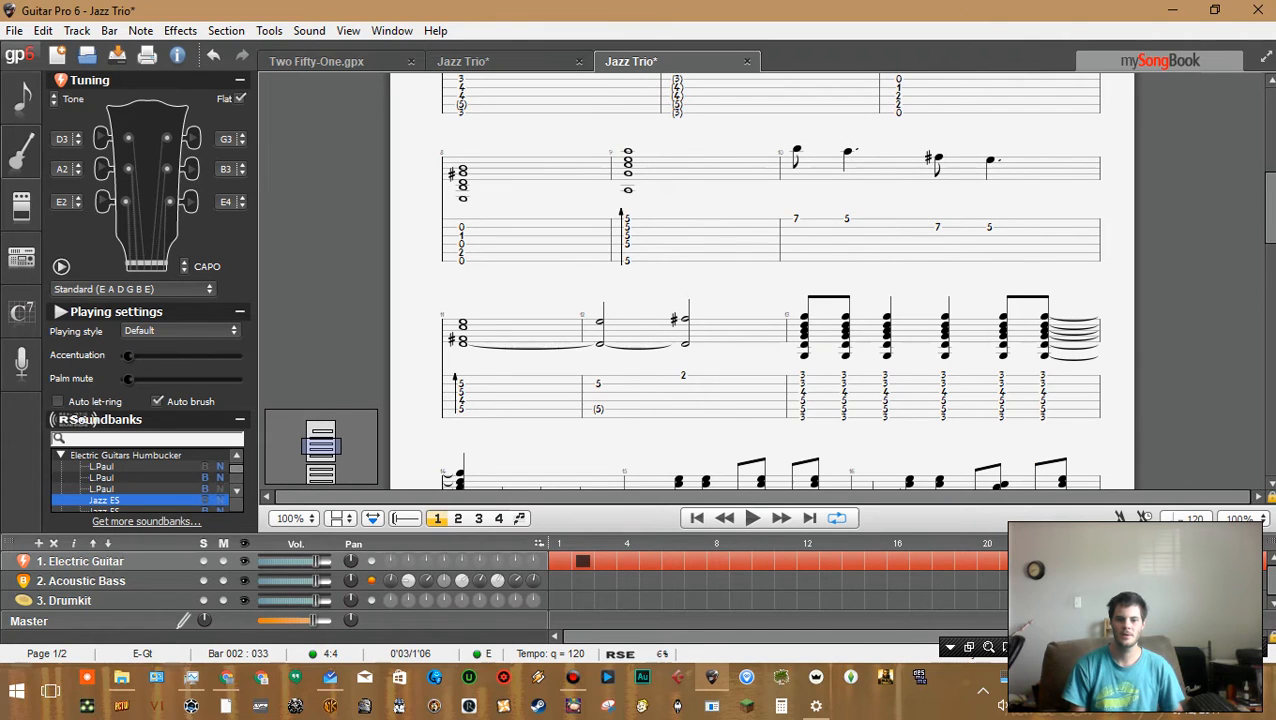
{"action": "left_click", "coordinate": [802, 330]}
{"action": "key", "text": "space"}
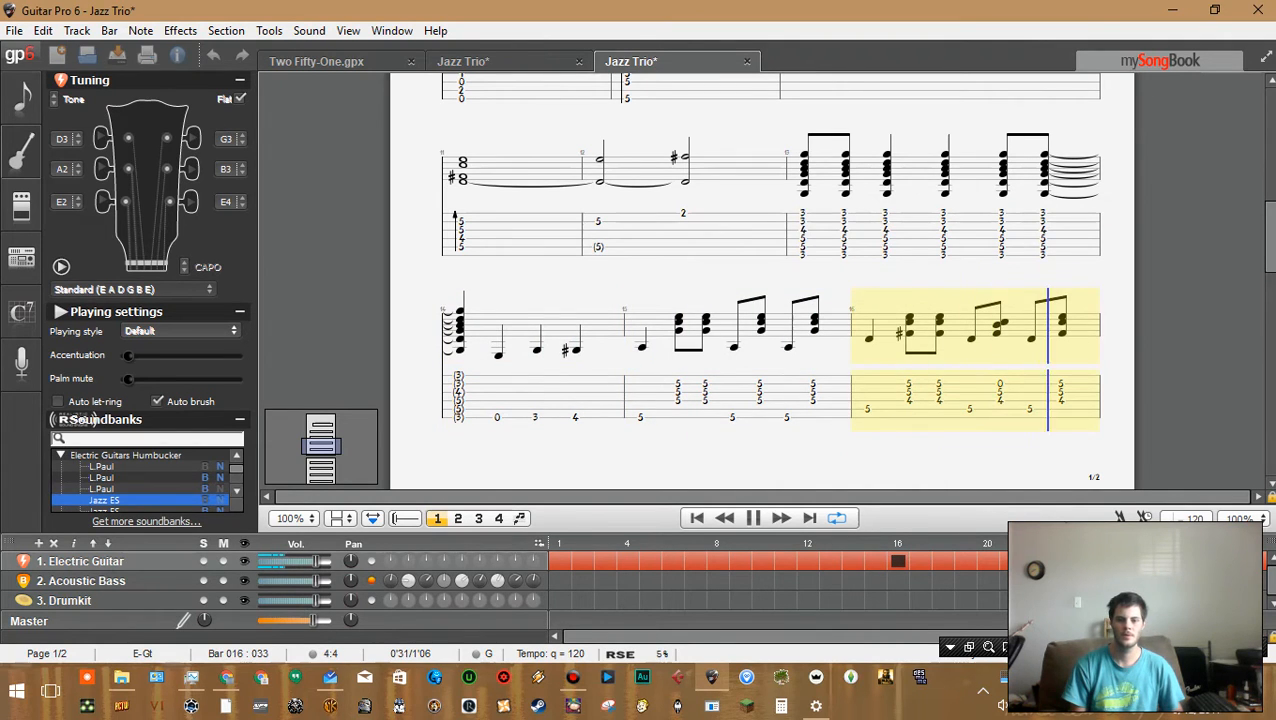
{"action": "key", "text": "space"}
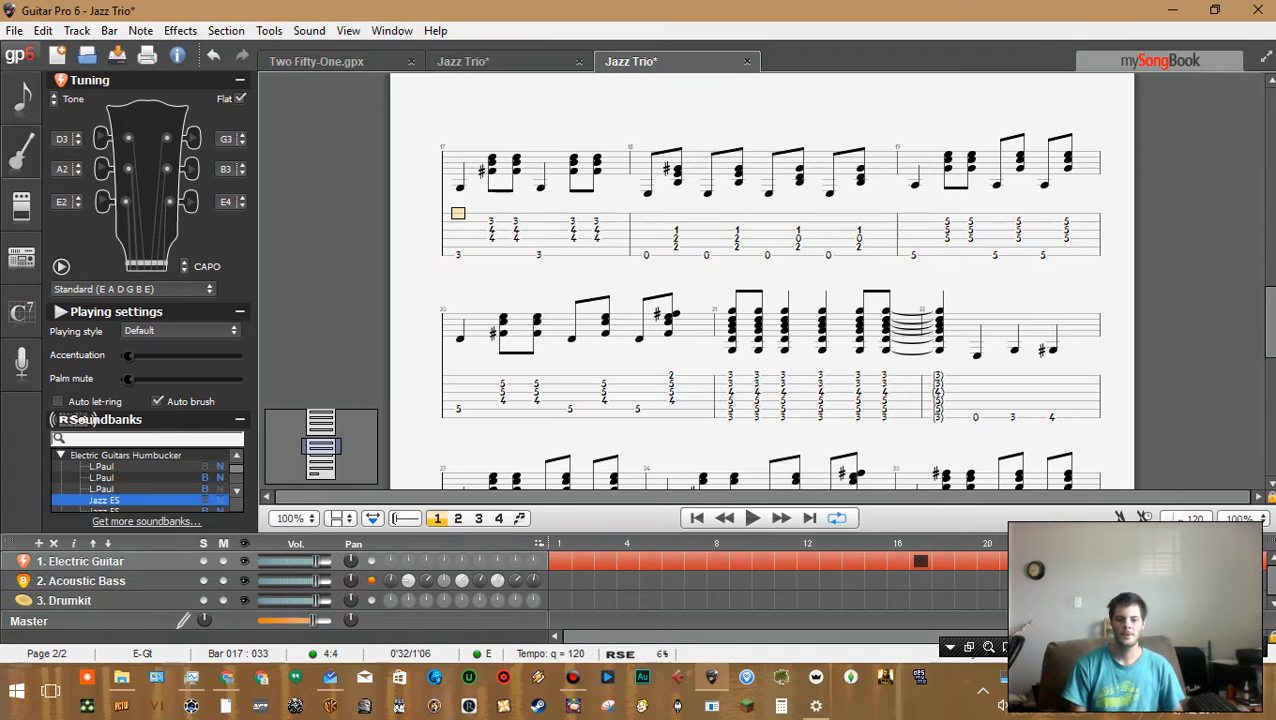
{"action": "scroll", "coordinate": [760, 280], "scroll_direction": "up", "scroll_amount": 10}
{"action": "scroll", "coordinate": [760, 280], "scroll_direction": "down", "scroll_amount": 3}
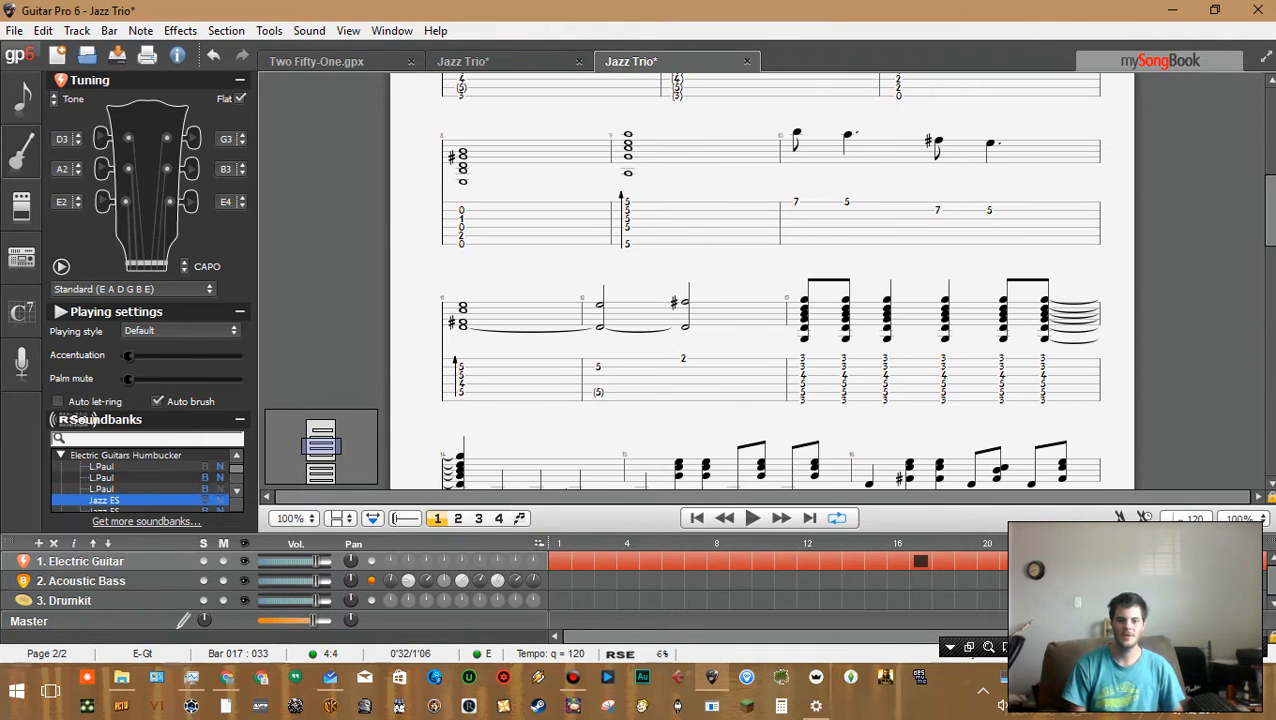
{"action": "scroll", "coordinate": [760, 280], "scroll_direction": "up", "scroll_amount": 6}
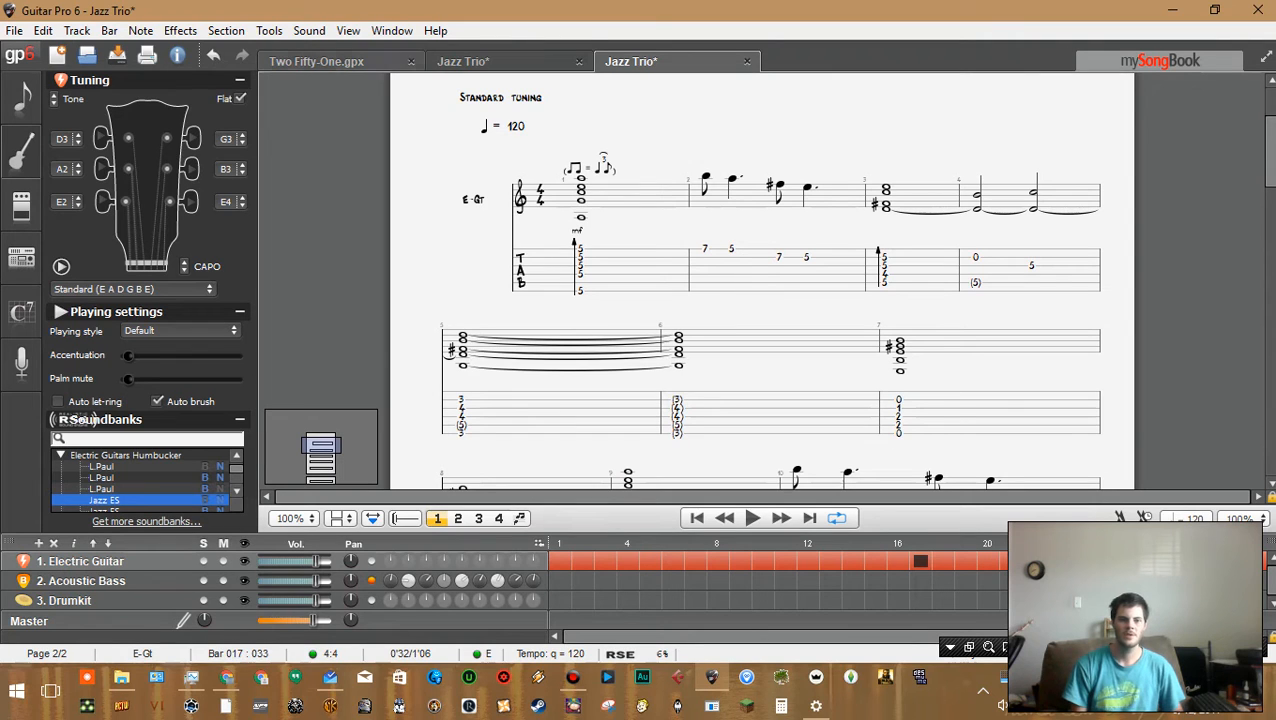
Switch to the multitrack view showing guitar, bass and drum staves together
{"action": "left_click", "coordinate": [348, 31]}
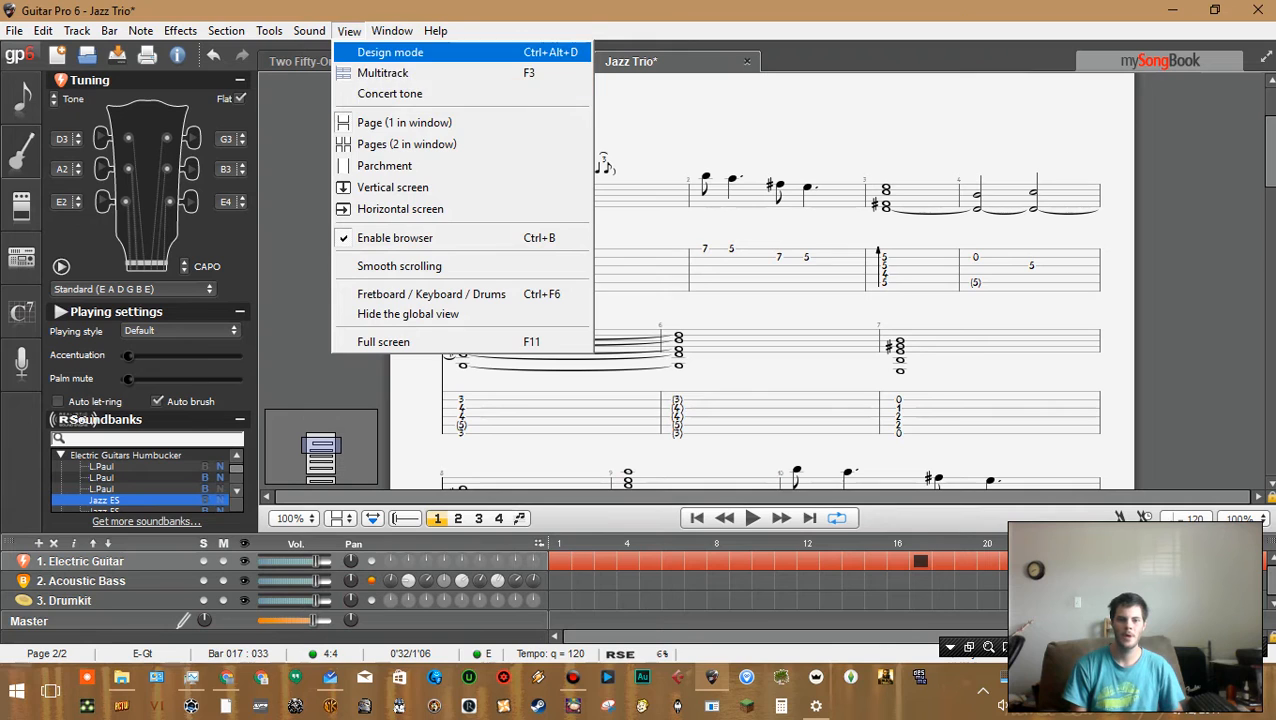
{"action": "left_click", "coordinate": [400, 73]}
{"action": "scroll", "coordinate": [770, 280], "scroll_direction": "up", "scroll_amount": 5}
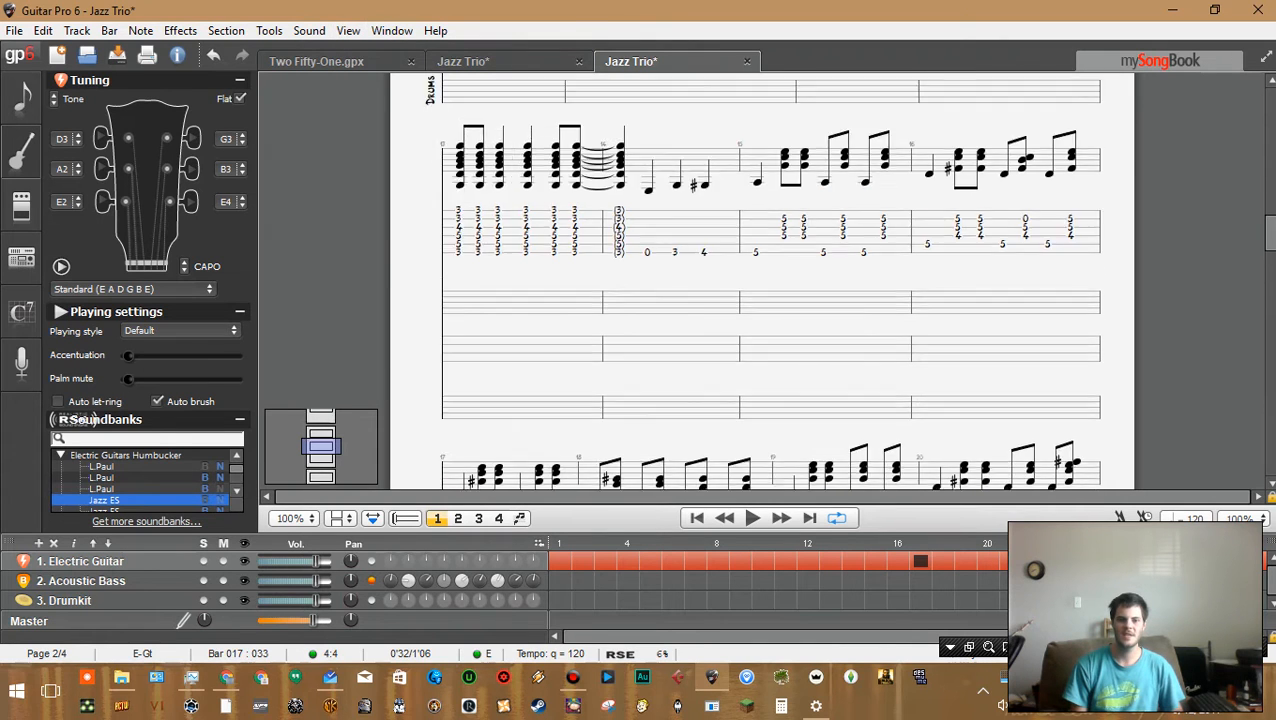
{"action": "scroll", "coordinate": [762, 280], "scroll_direction": "up", "scroll_amount": 3}
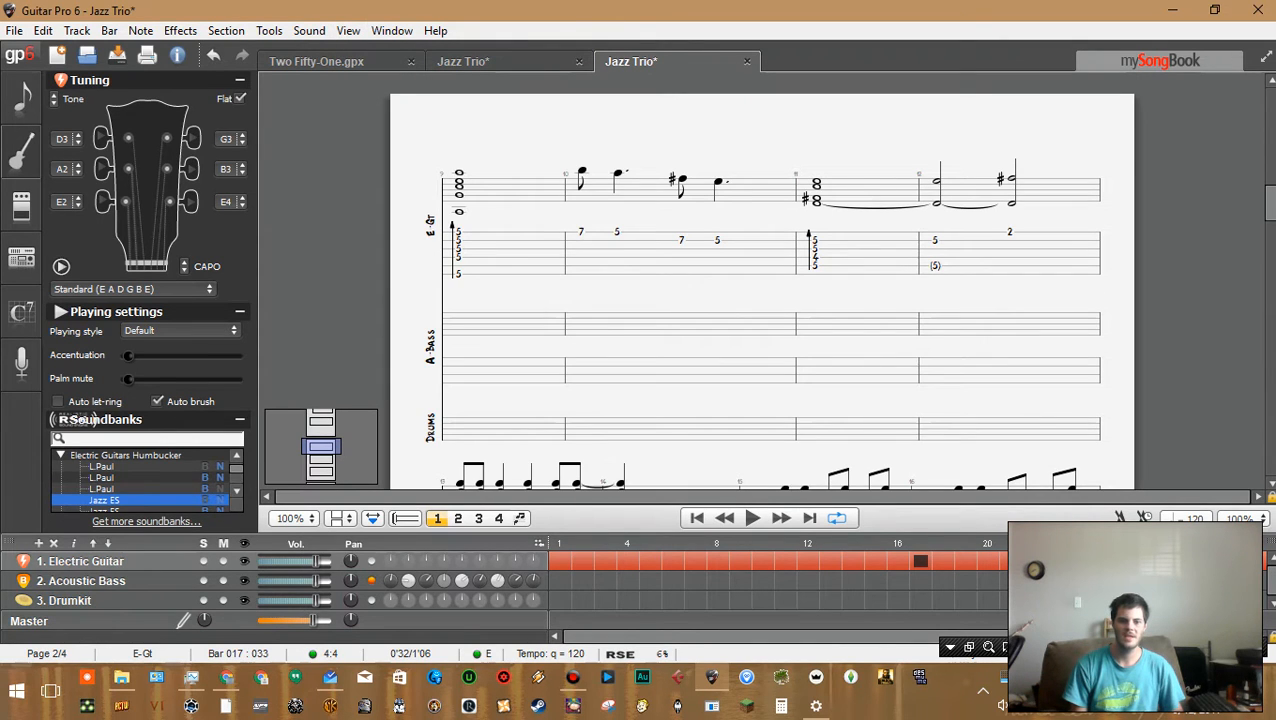
On the bass track, enter a whole note at fret 5 in bar 9 and tie it into bar 10
{"action": "double_click", "coordinate": [458, 366]}
{"action": "left_click", "coordinate": [458, 366]}
{"action": "left_click", "coordinate": [459, 441]}
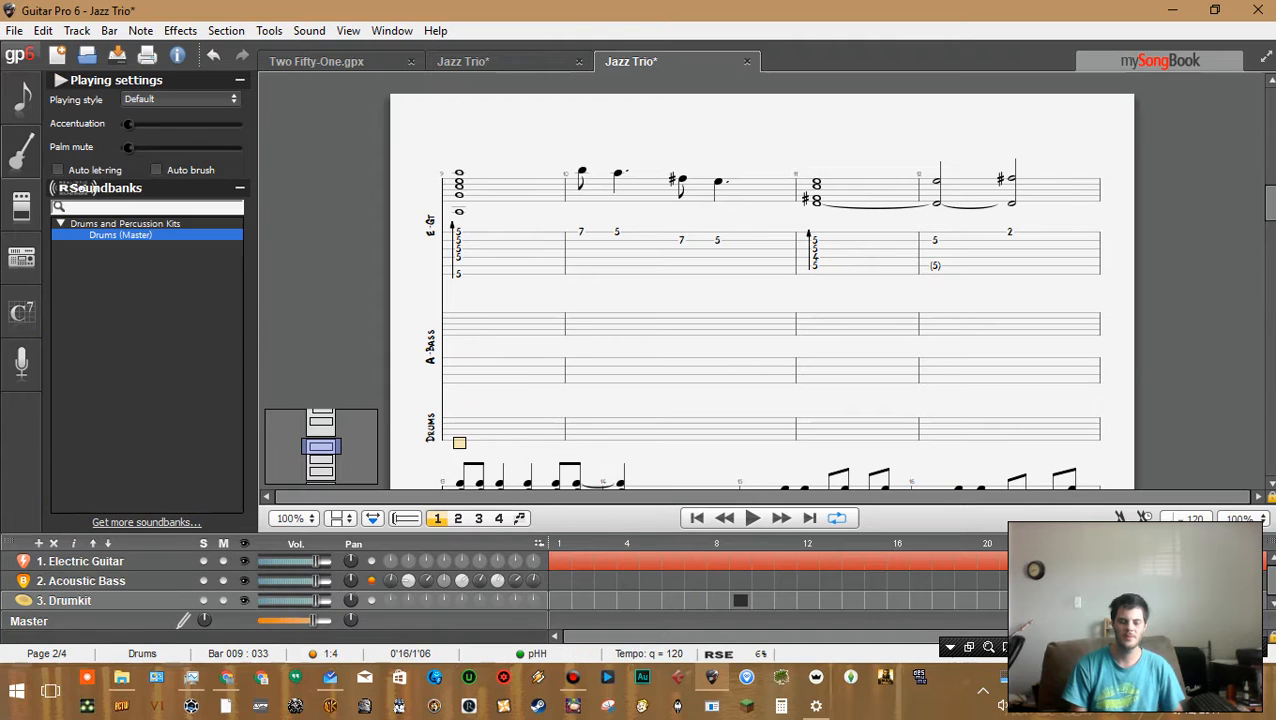
{"action": "left_click", "coordinate": [459, 426]}
{"action": "left_click", "coordinate": [458, 374]}
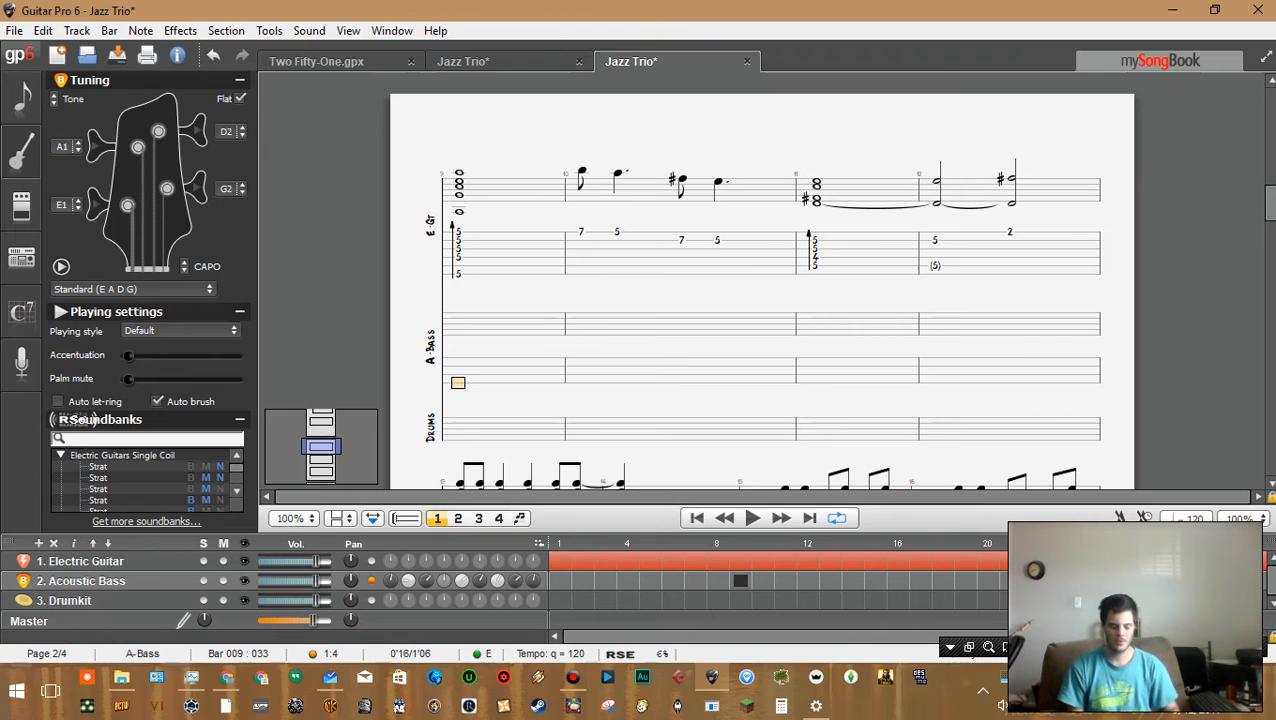
{"action": "left_click", "coordinate": [458, 240]}
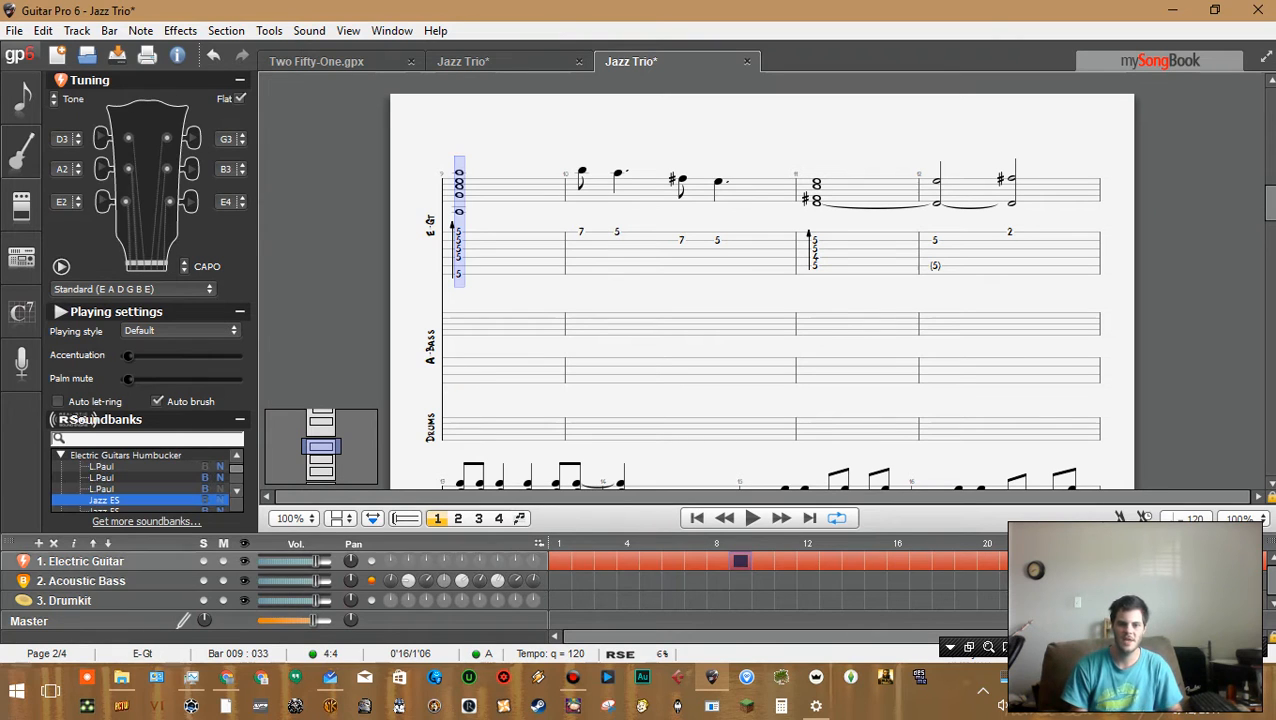
{"action": "left_click", "coordinate": [458, 366]}
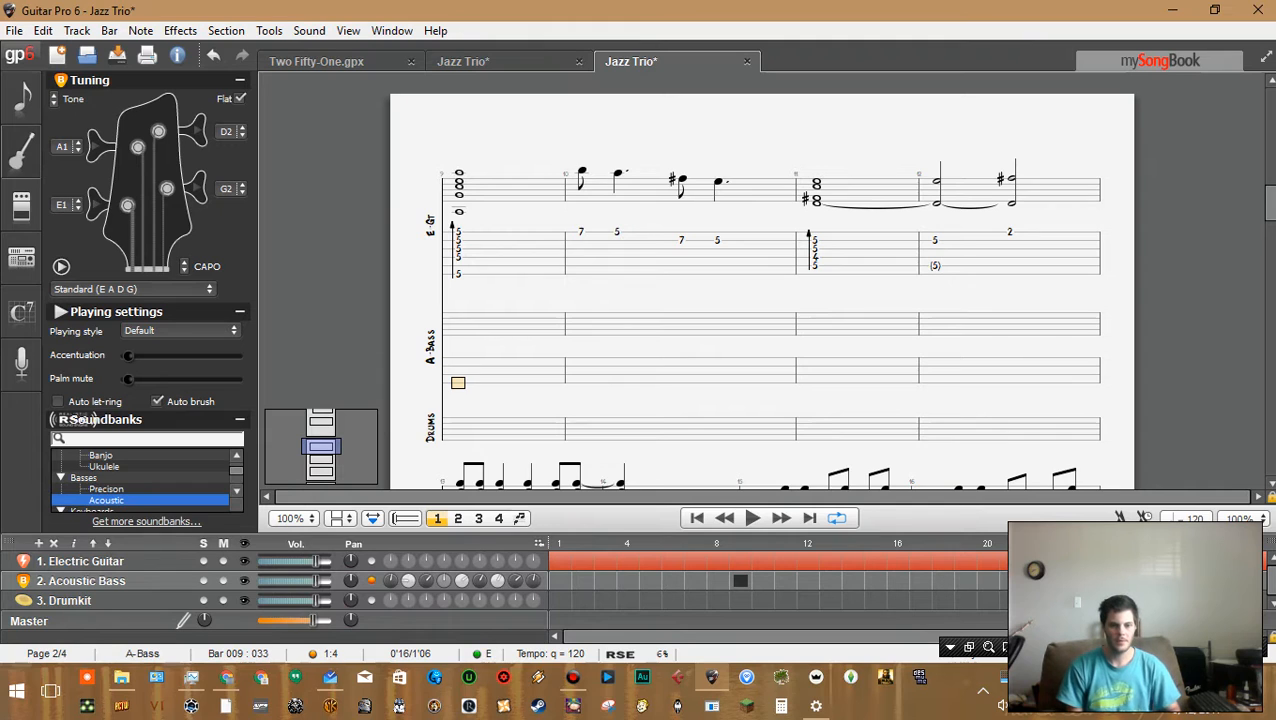
{"action": "type", "text": "5"}
{"action": "key", "text": "minus"}
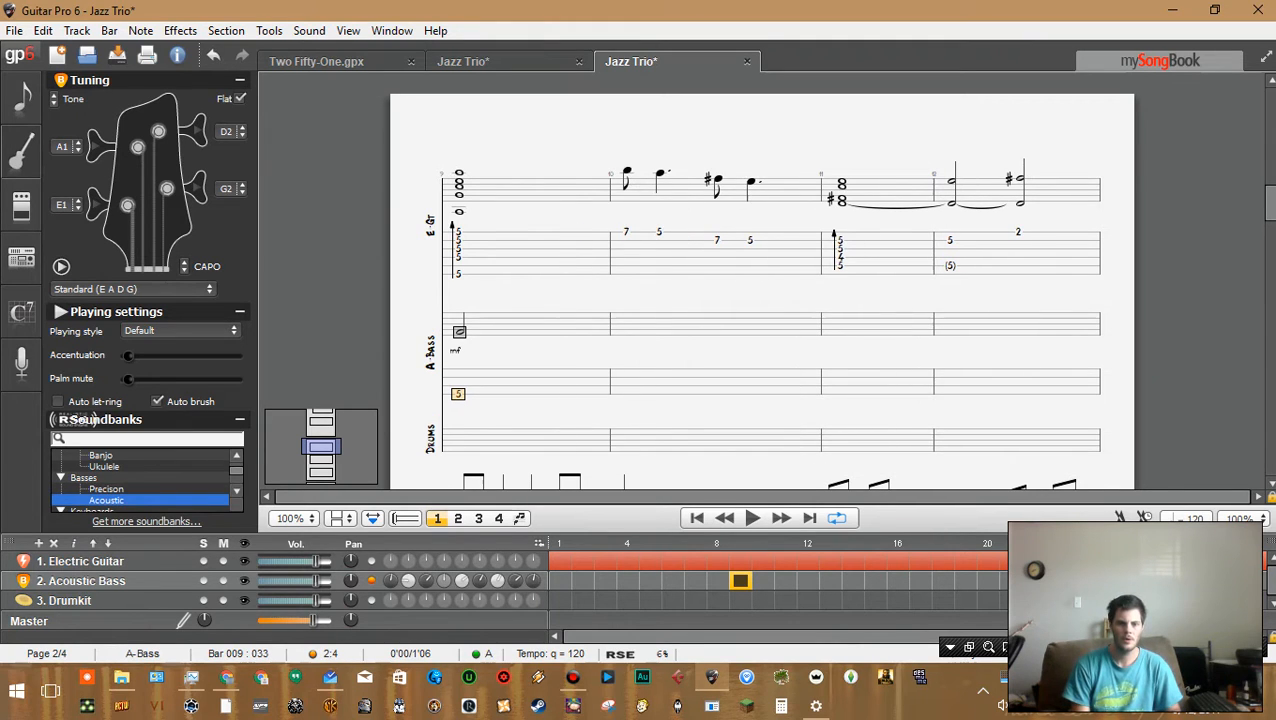
{"action": "key", "text": "minus"}
{"action": "key", "text": "Right"}
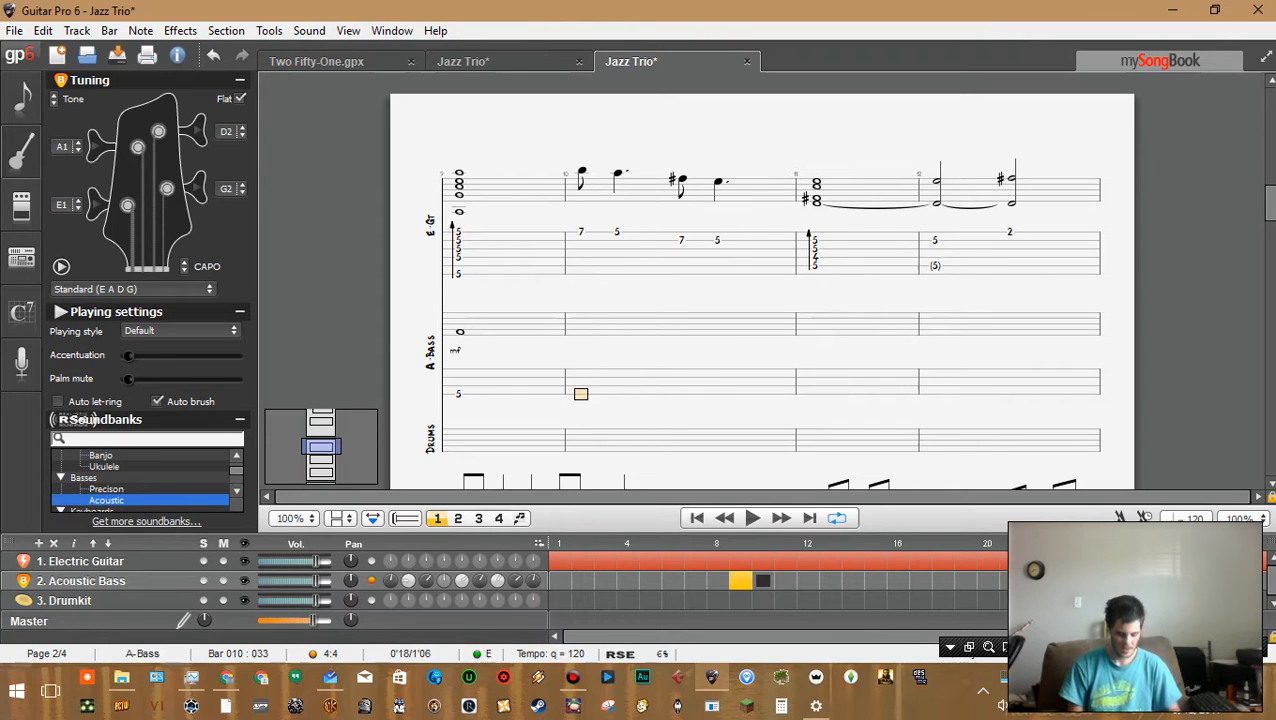
{"action": "key", "text": "l"}
{"action": "key", "text": "Right"}
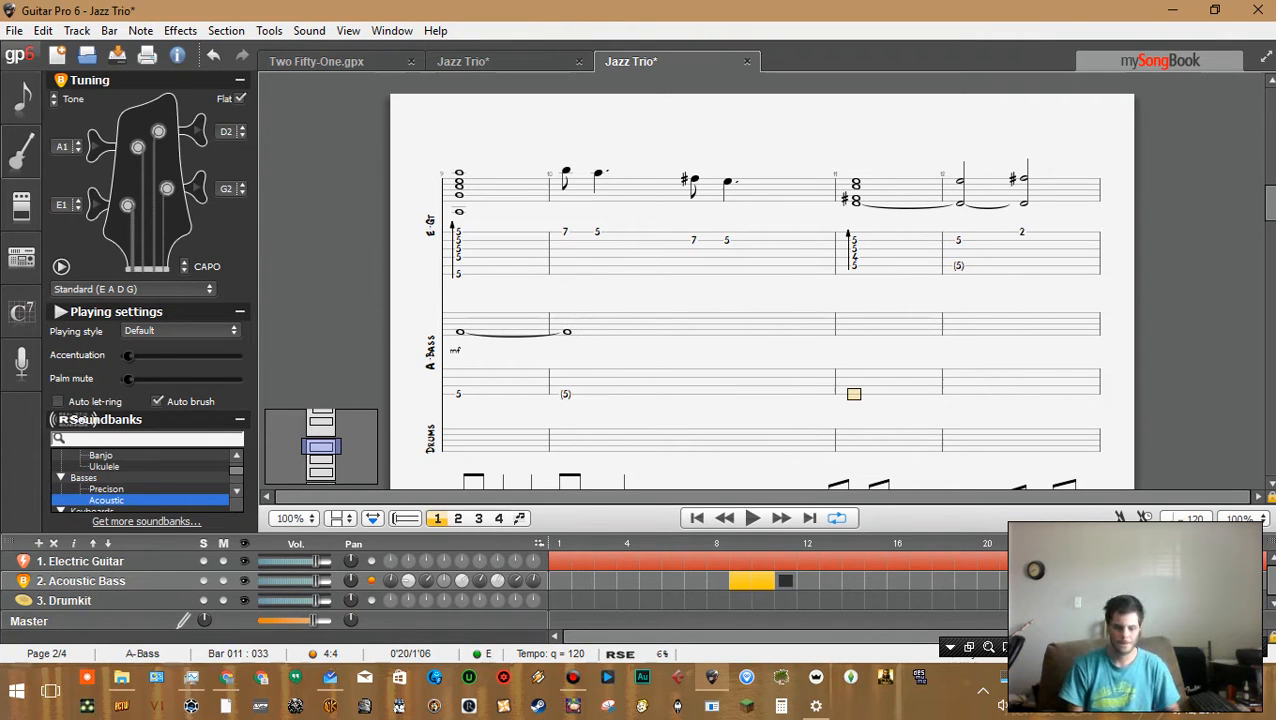
Enter a whole note at fret 5 in bar 11 and tie it into bar 12
{"action": "key", "text": "5"}
{"action": "key", "text": "Right"}
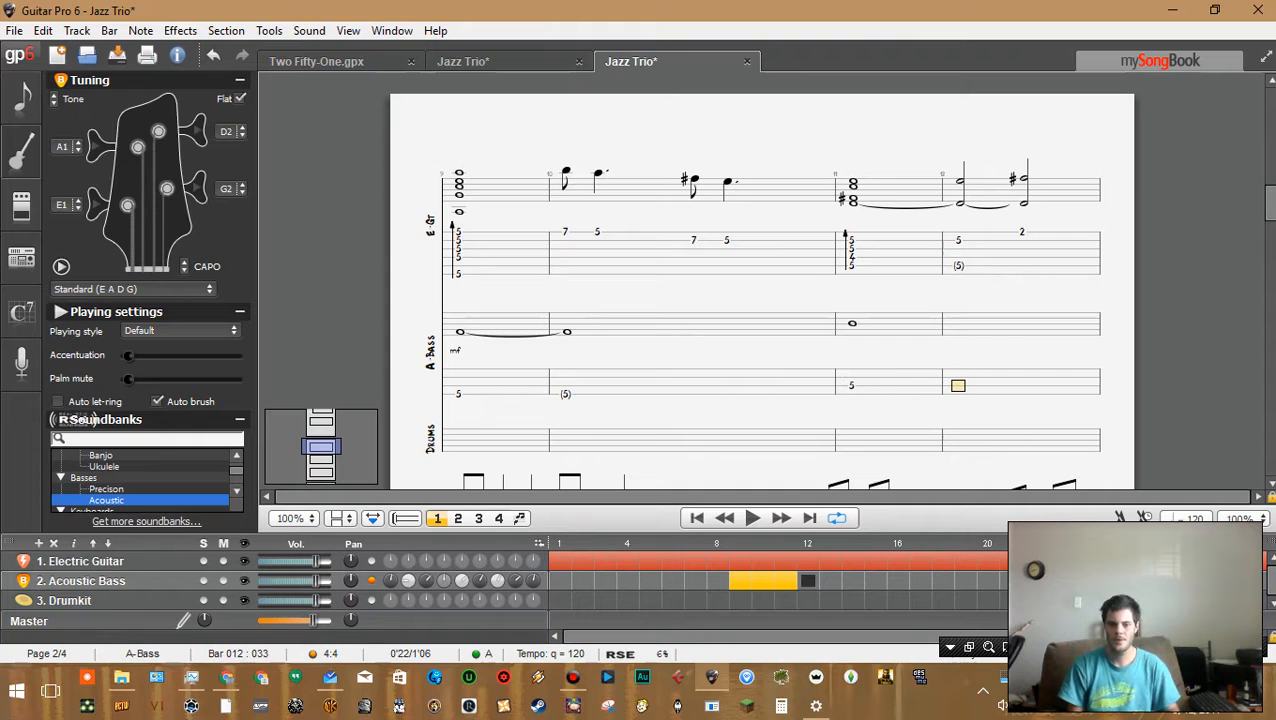
{"action": "key", "text": "l"}
{"action": "key", "text": "Right"}
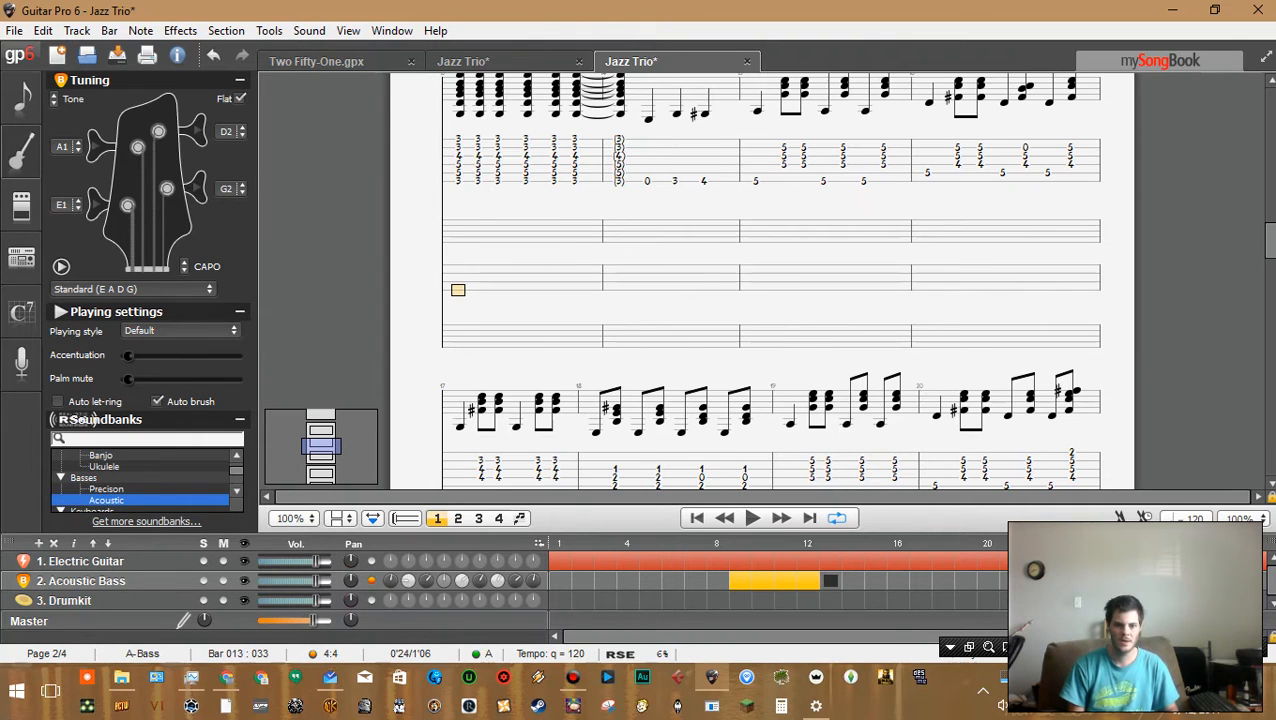
Enter a whole note at fret 3 in bar 13 and tie it into bar 14
{"action": "key", "text": "3"}
{"action": "key", "text": "Right"}
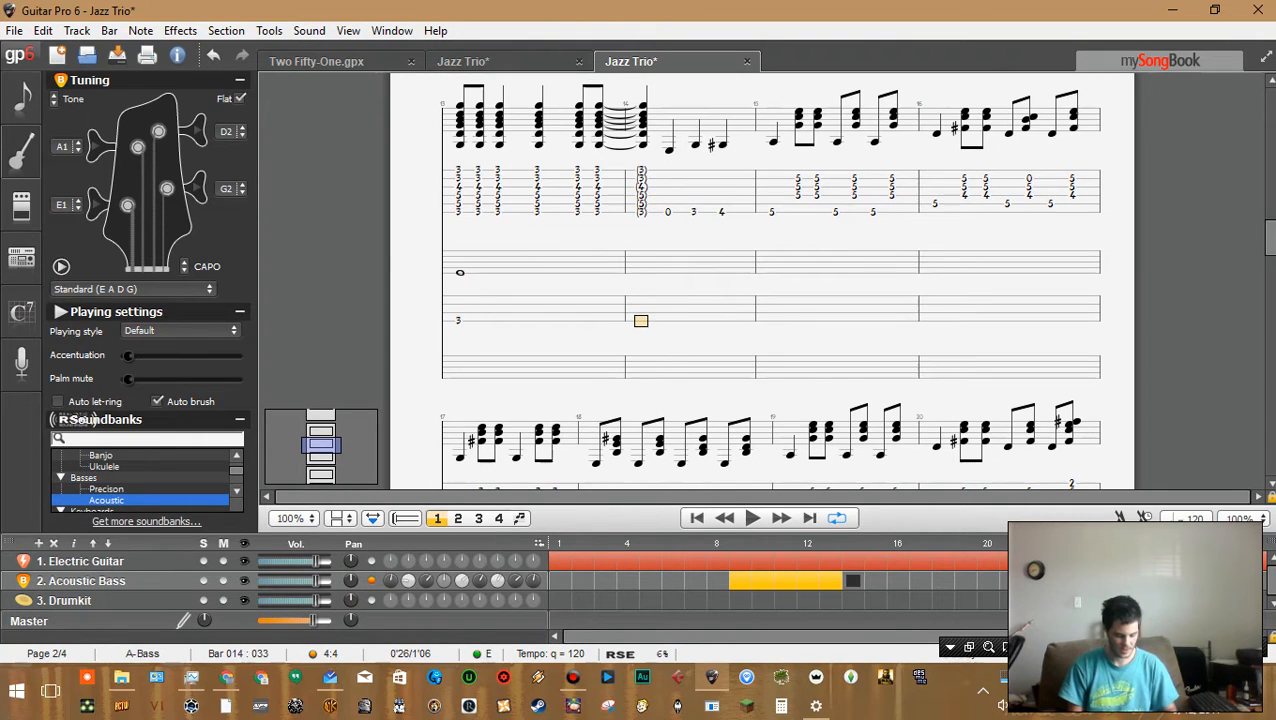
{"action": "key", "text": "l"}
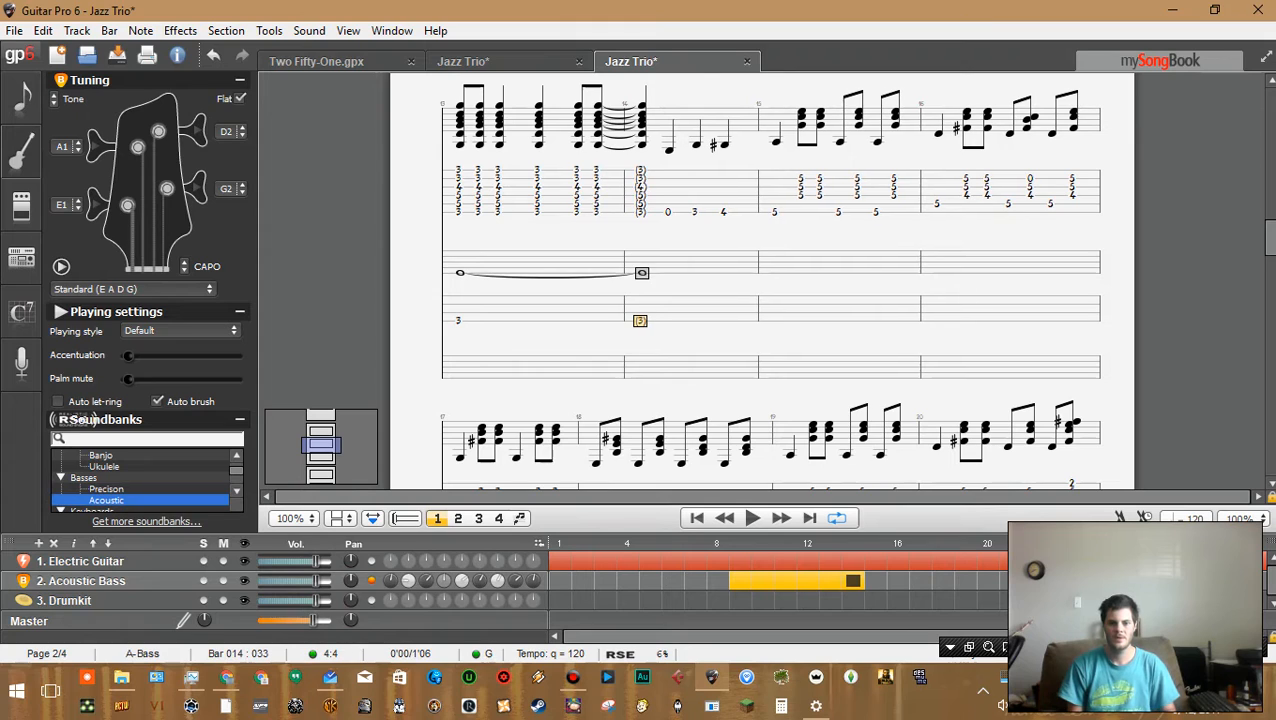
{"action": "key", "text": "Right"}
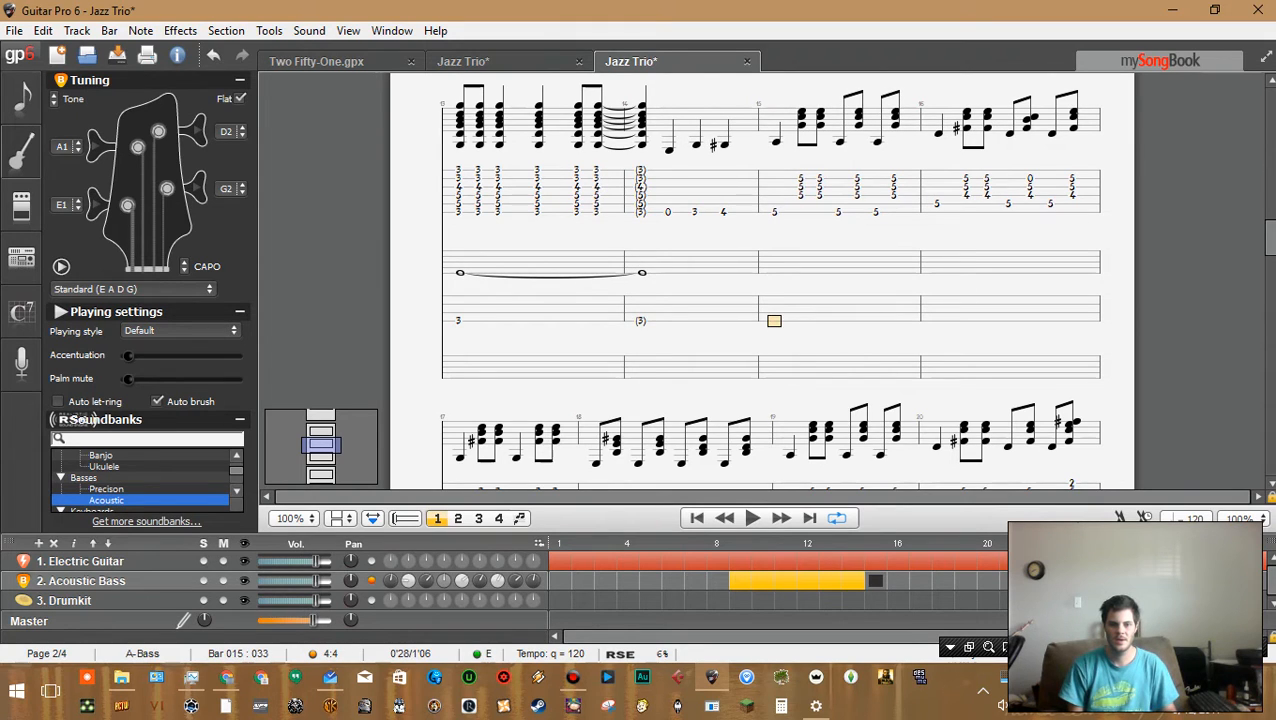
Select the bass notes in bars 9 to 14 and remove them
{"action": "key", "text": "Left"}
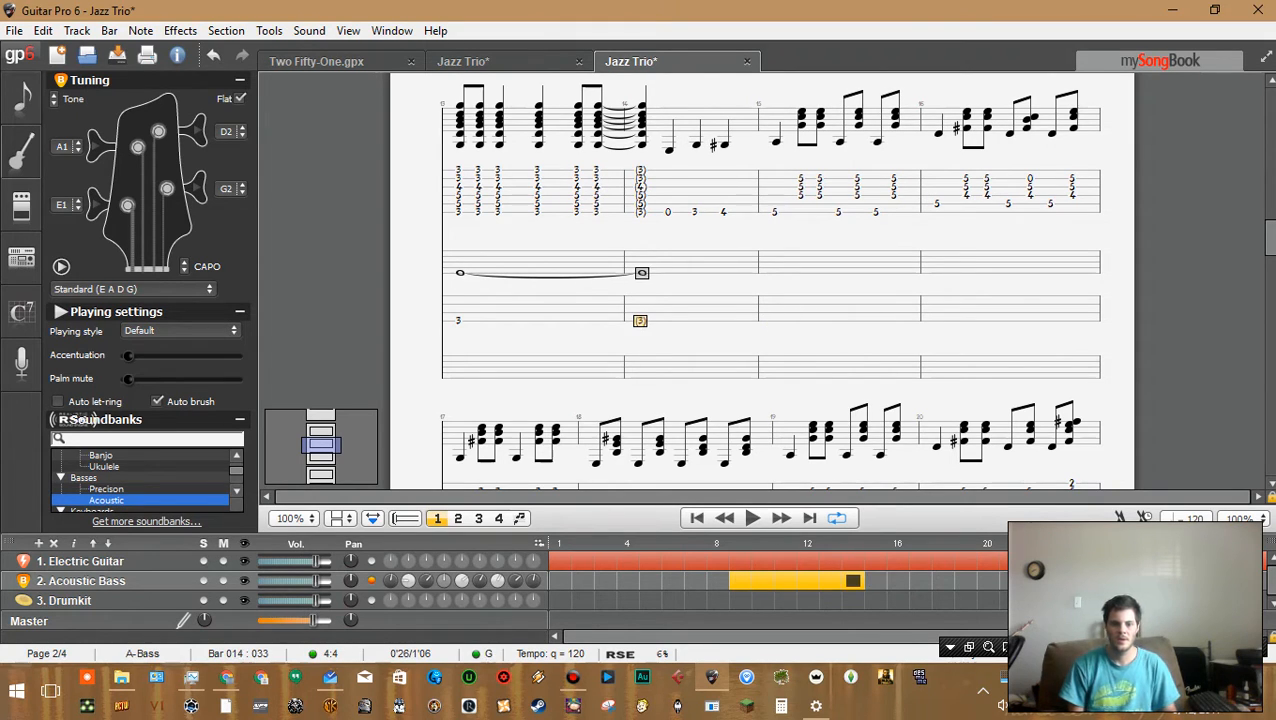
{"action": "key", "text": "shift+Left"}
{"action": "key", "text": "shift+Left"}
{"action": "key", "text": "shift+Left"}
{"action": "key", "text": "shift+Left"}
{"action": "key", "text": "shift+Left"}
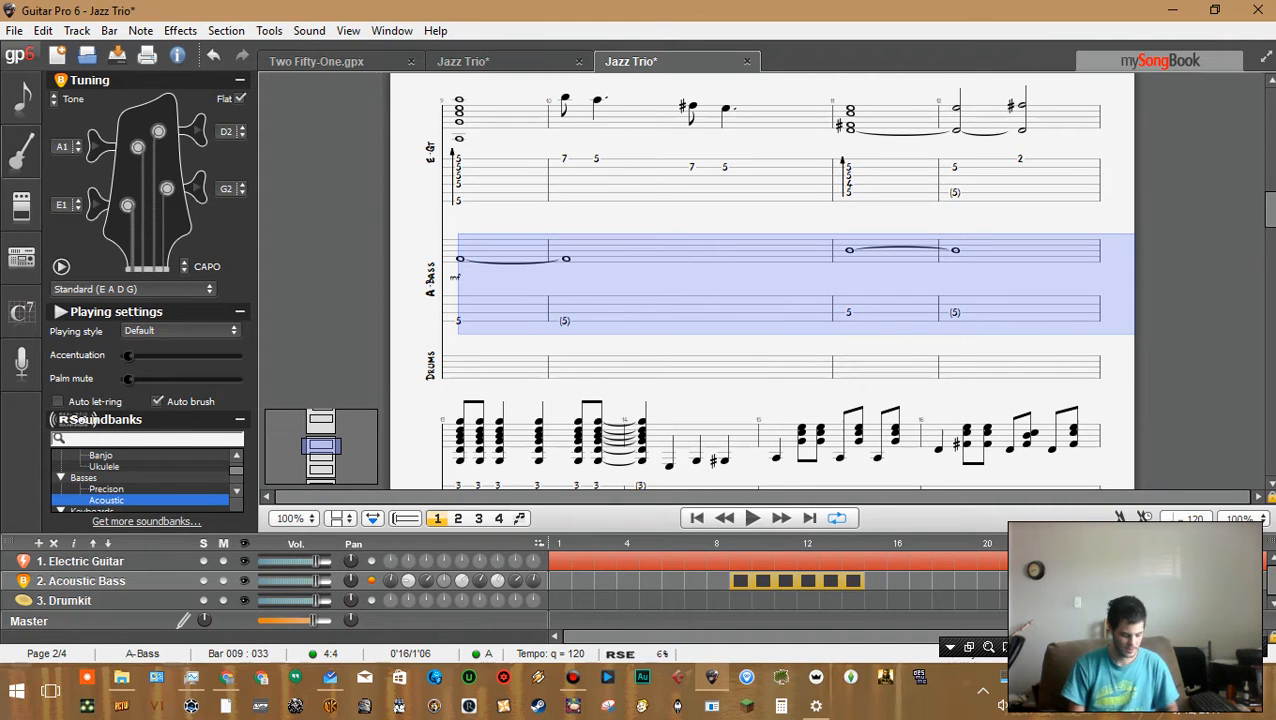
{"action": "key", "text": "Delete"}
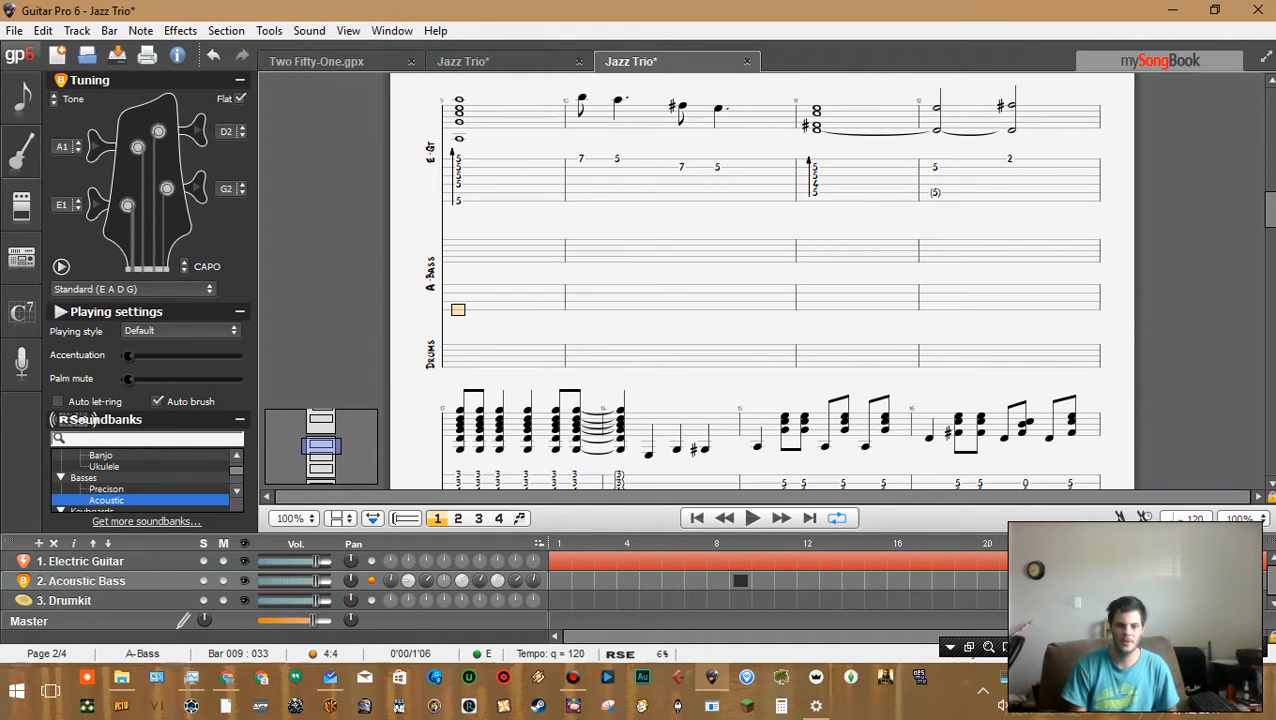
Play back the opening bars of the arrangement from the start
{"action": "key", "text": "ctrl+Home"}
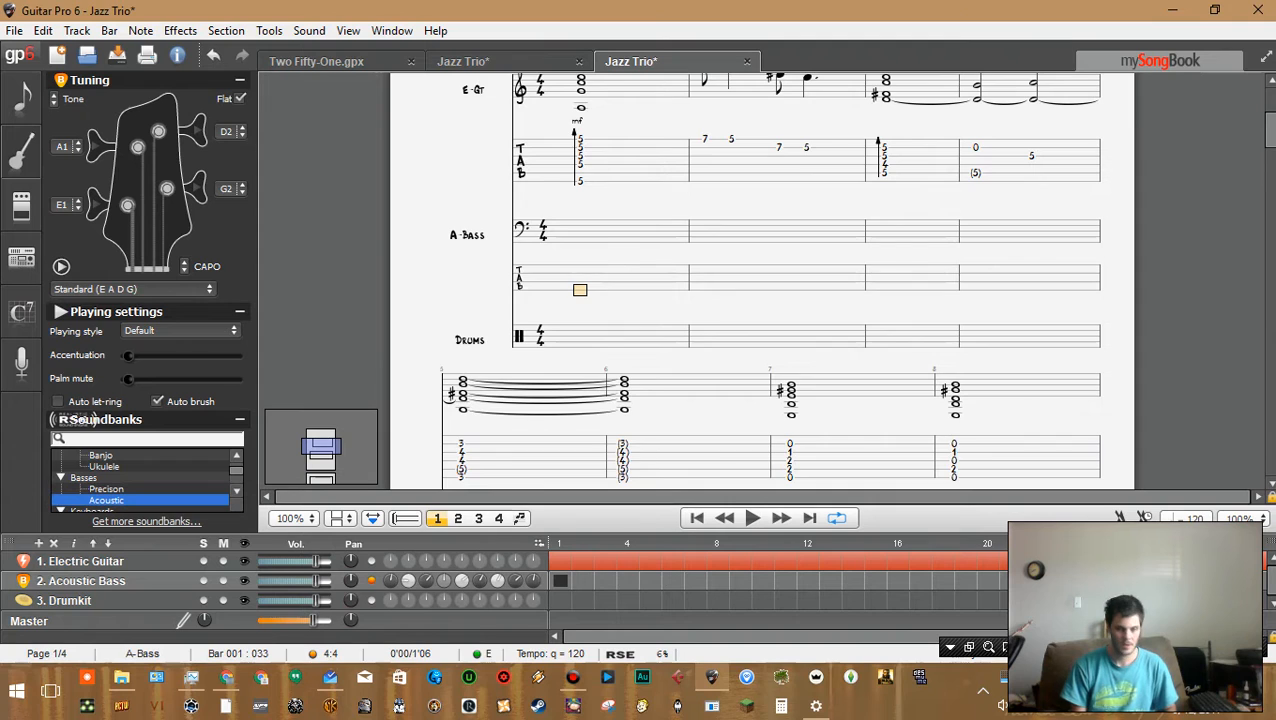
{"action": "key", "text": "shift+Right"}
{"action": "key", "text": "shift+Right"}
{"action": "key", "text": "shift+Right"}
{"action": "key", "text": "shift+Right"}
{"action": "key", "text": "shift+Right"}
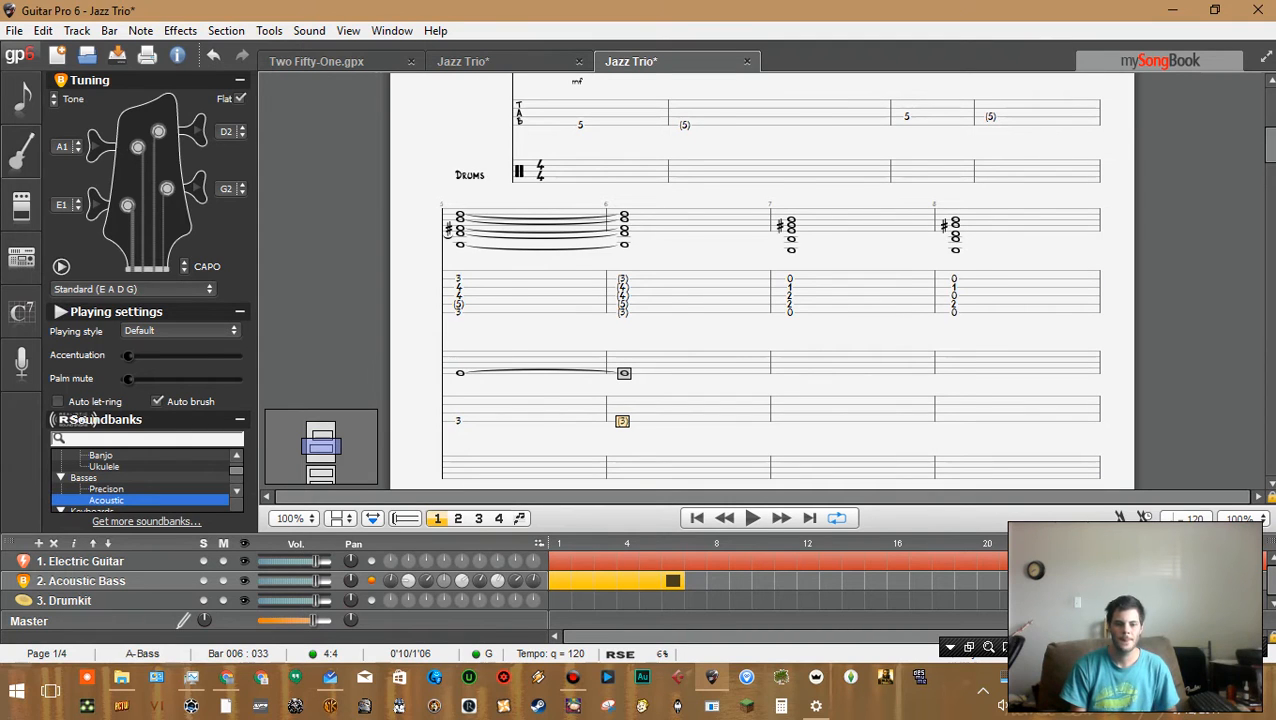
{"action": "key", "text": "space"}
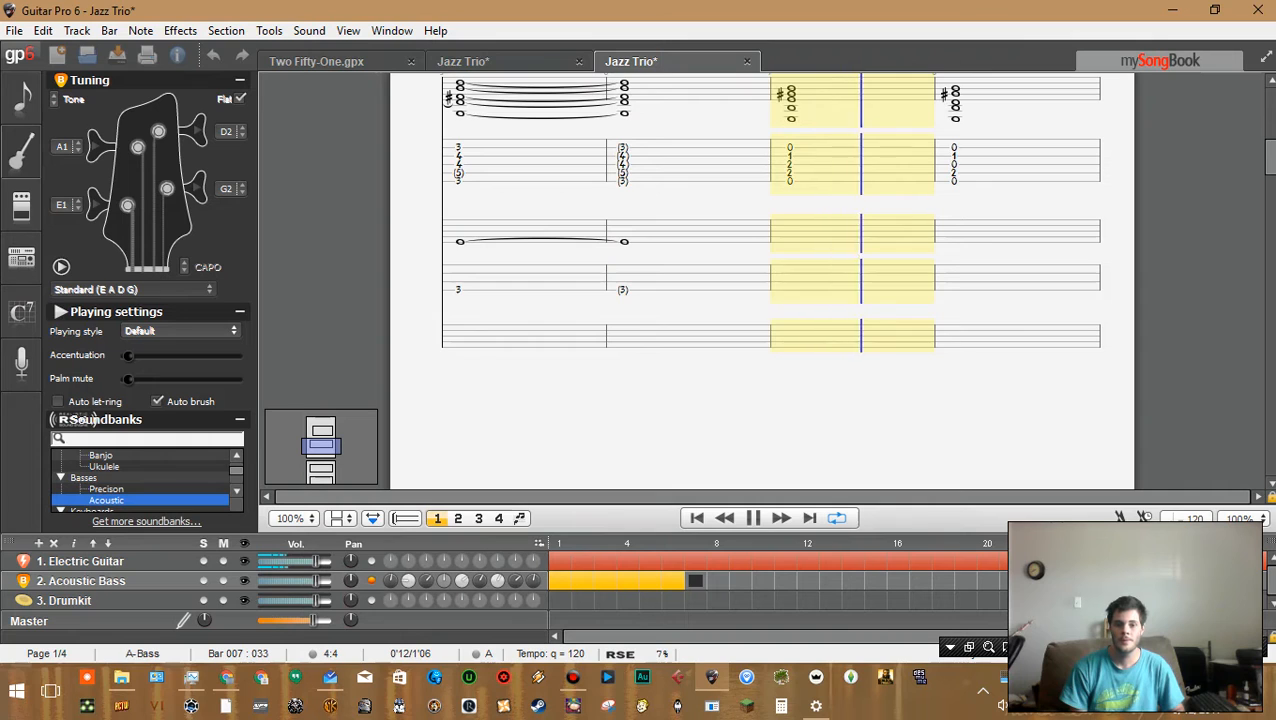
{"action": "key", "text": "space"}
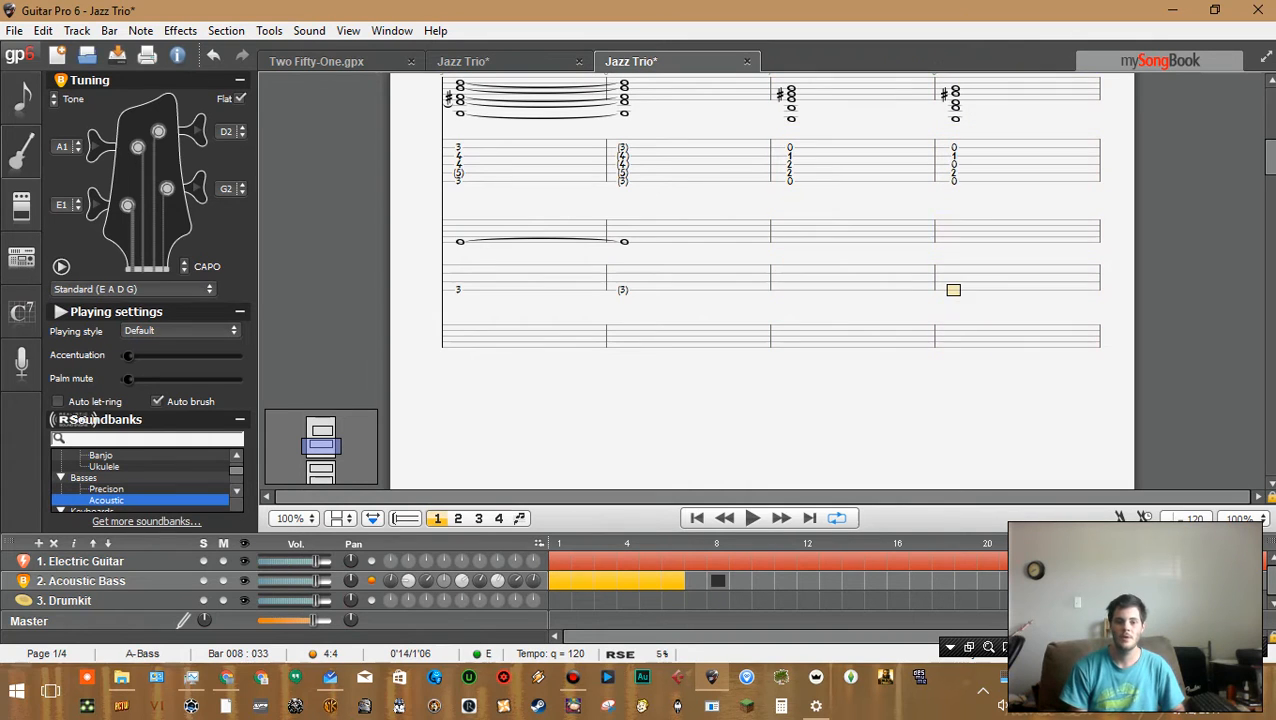
On the bass track, enter a whole note at fret 0 in bar 7
{"action": "double_click", "coordinate": [800, 282]}
{"action": "left_click", "coordinate": [789, 290]}
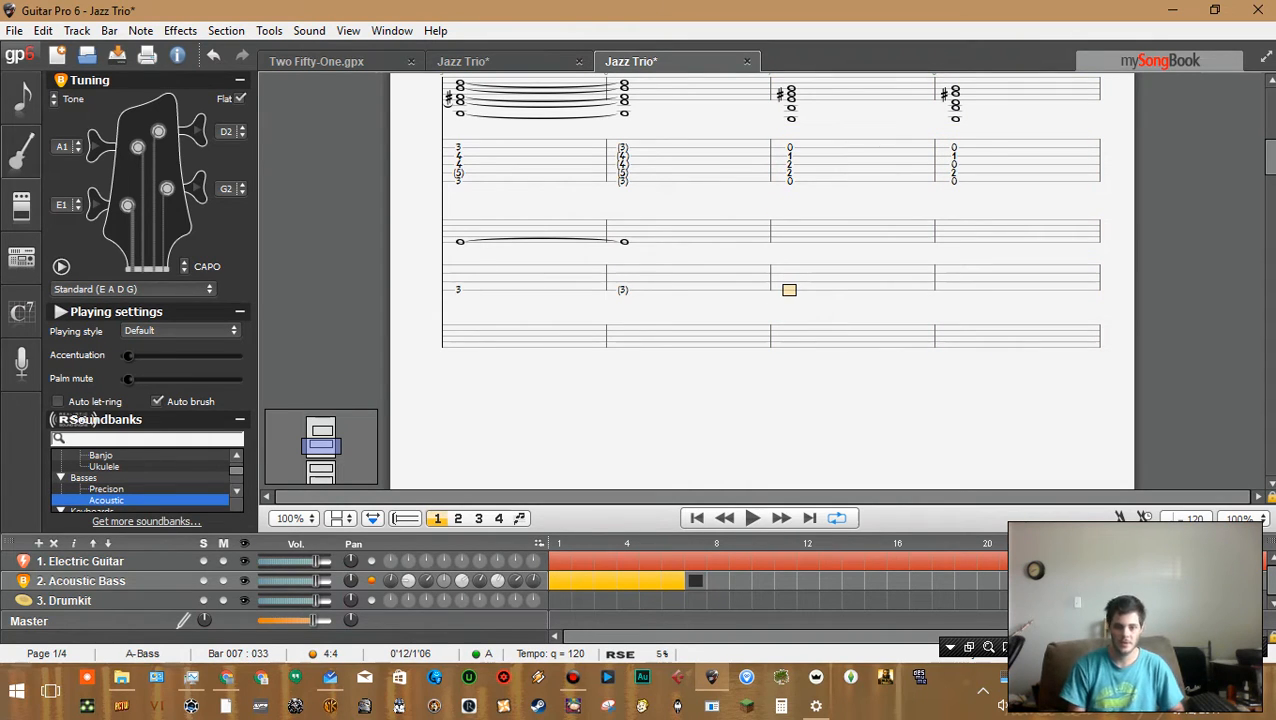
{"action": "type", "text": "0"}
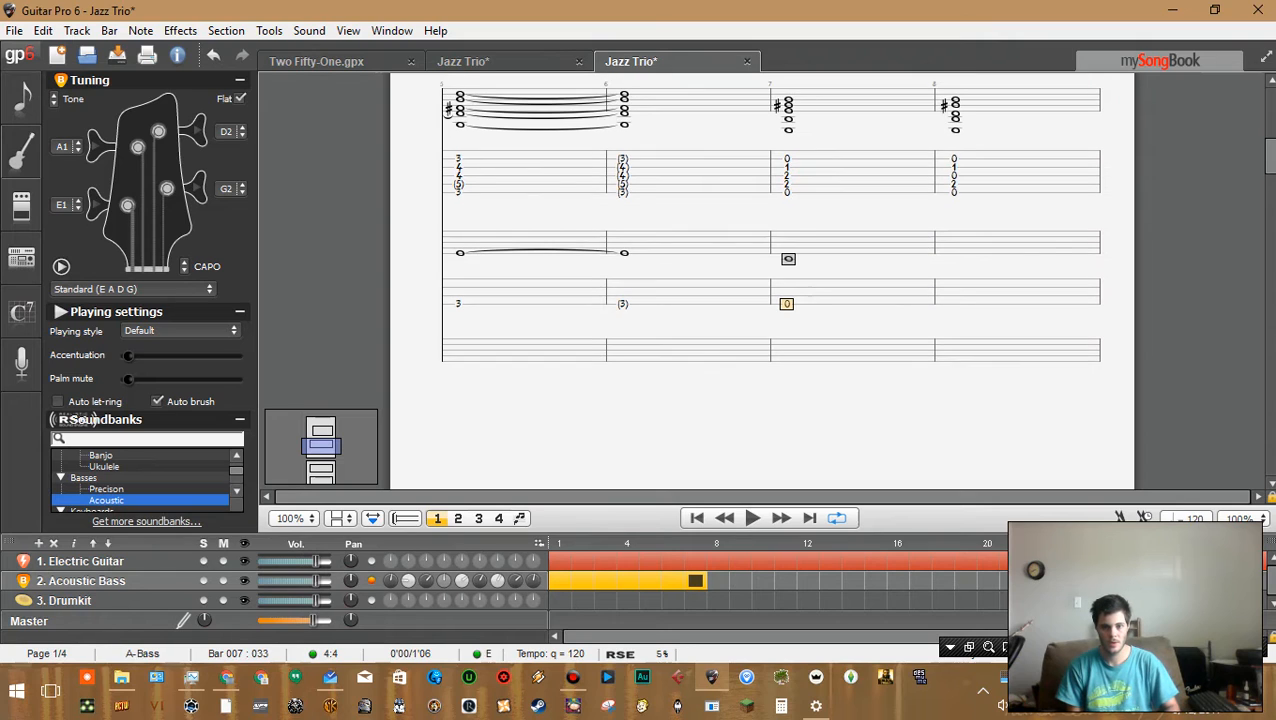
In bar 8, enter two half notes at fret 3 and fret 4 on the bass
{"action": "key", "text": "Right"}
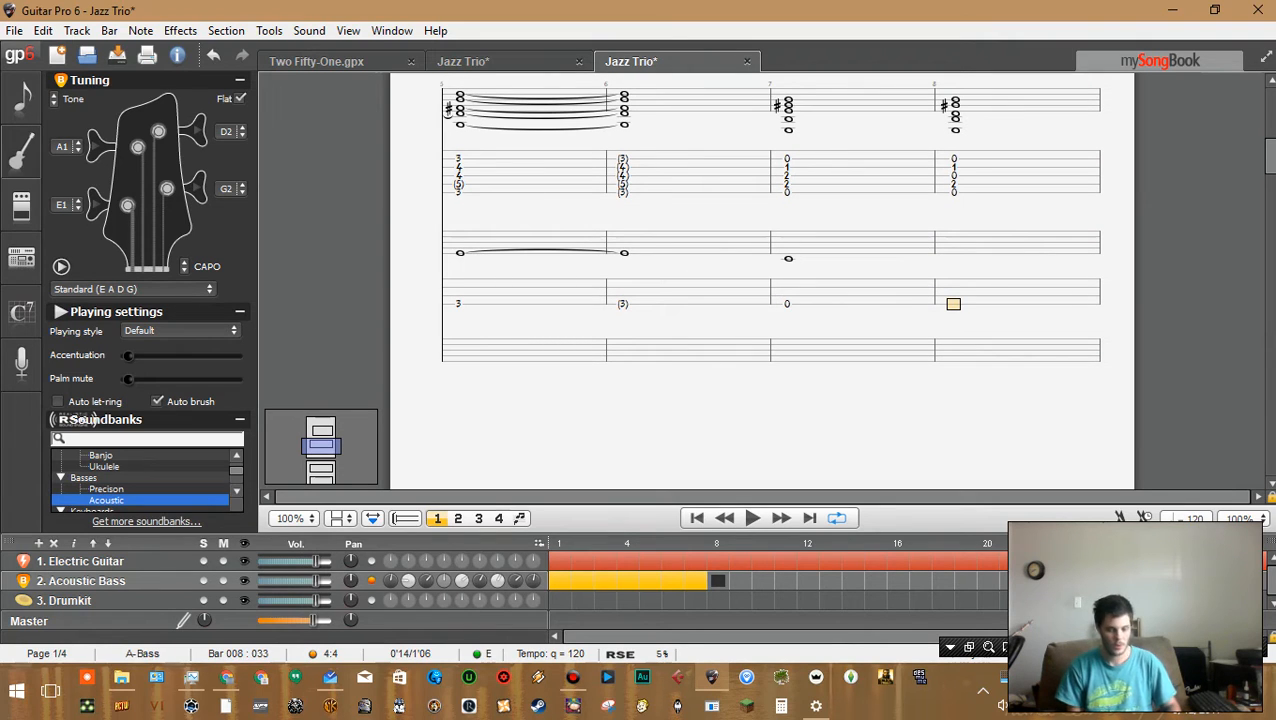
{"action": "type", "text": "3"}
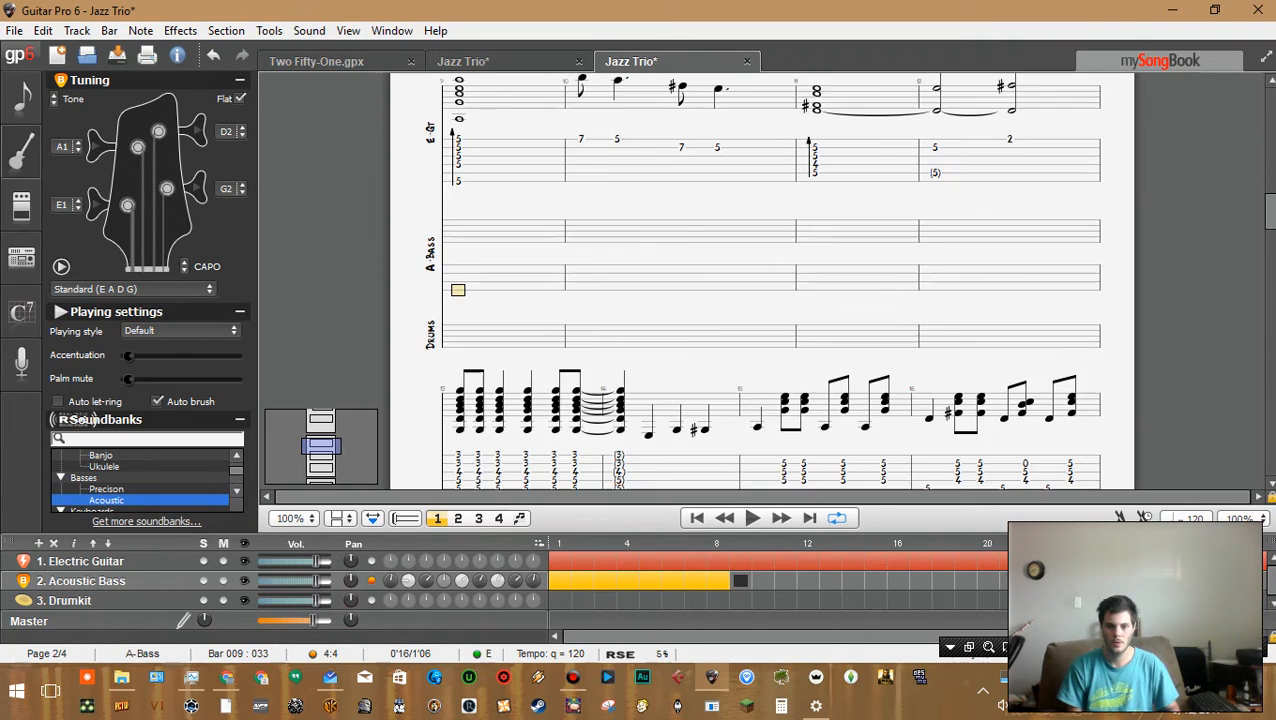
{"action": "key", "text": "plus"}
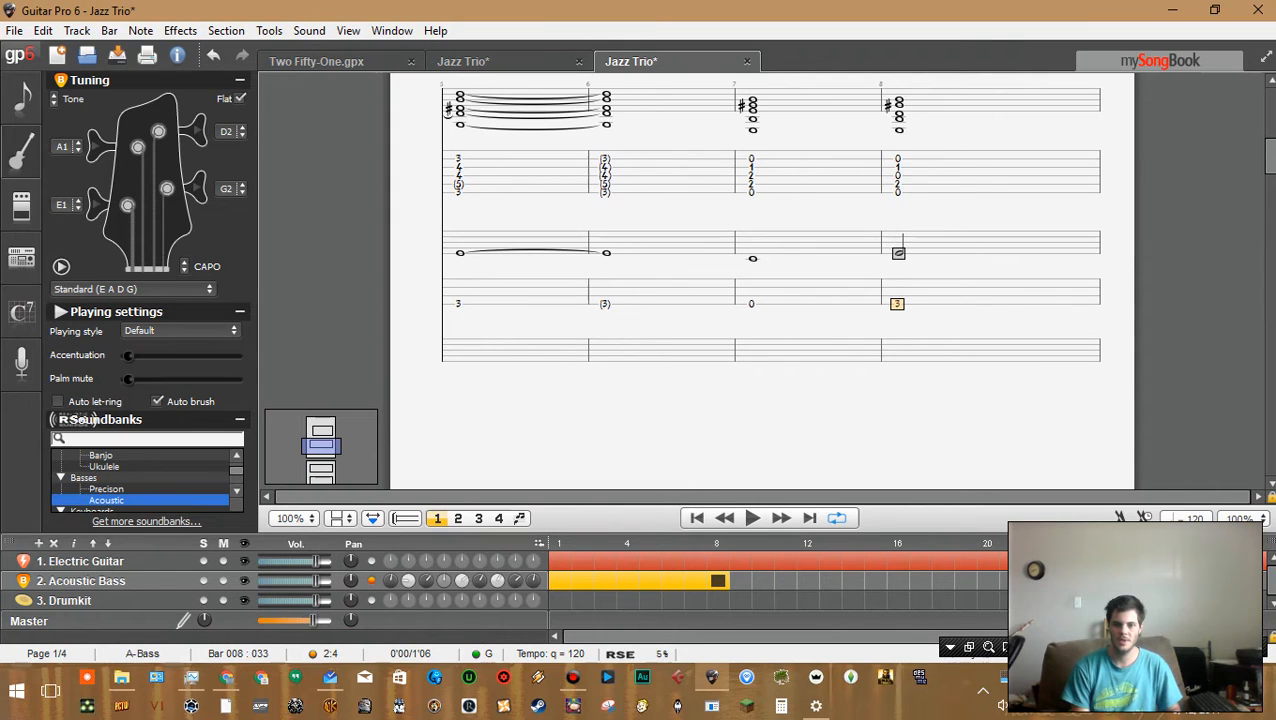
{"action": "key", "text": "Right"}
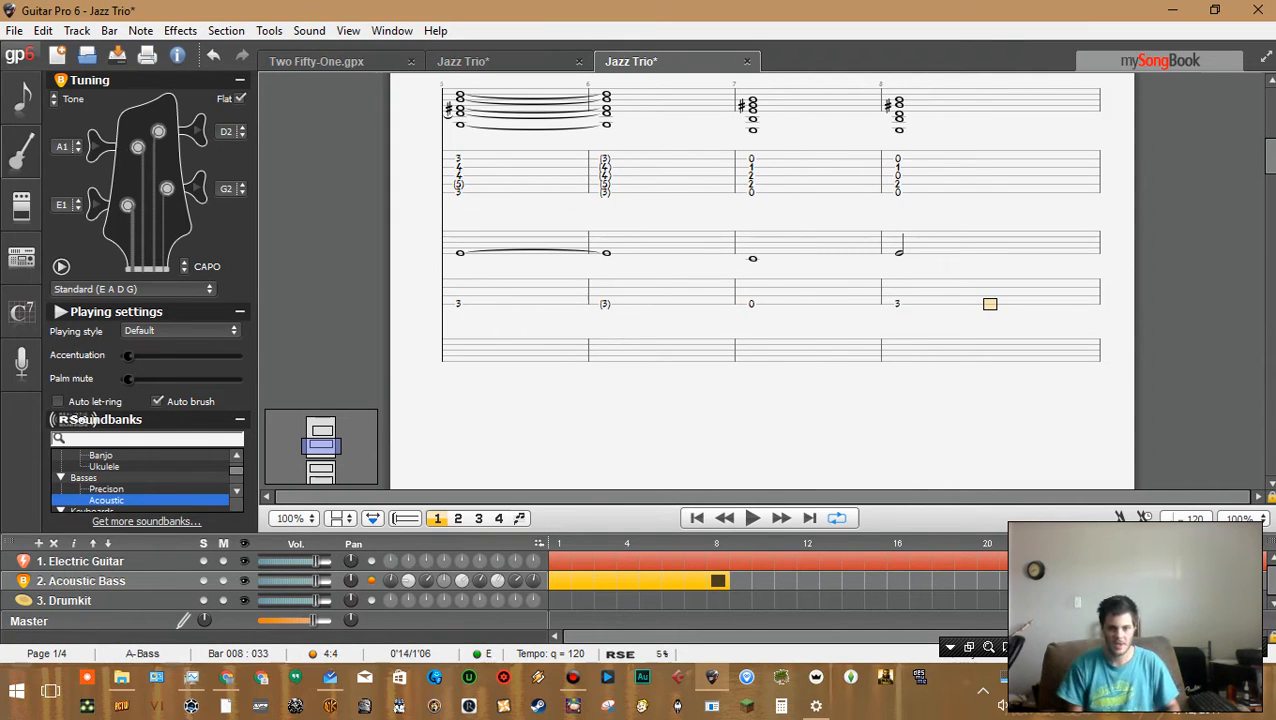
{"action": "key", "text": "4"}
Play back the bass line from bar 5 to hear the new notes
{"action": "key", "text": "Left"}
{"action": "key", "text": "Left"}
{"action": "key", "text": "Left"}
{"action": "key", "text": "Left"}
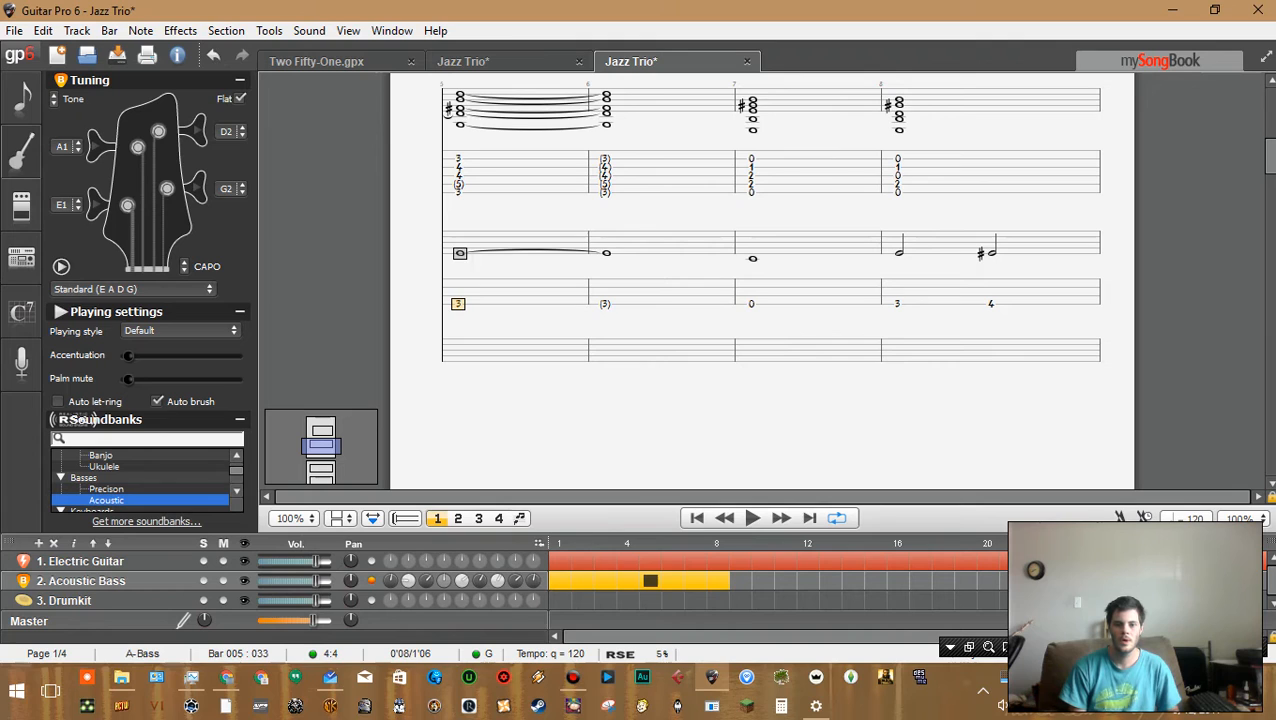
{"action": "key", "text": "Right"}
{"action": "key", "text": "Left"}
{"action": "key", "text": "space"}
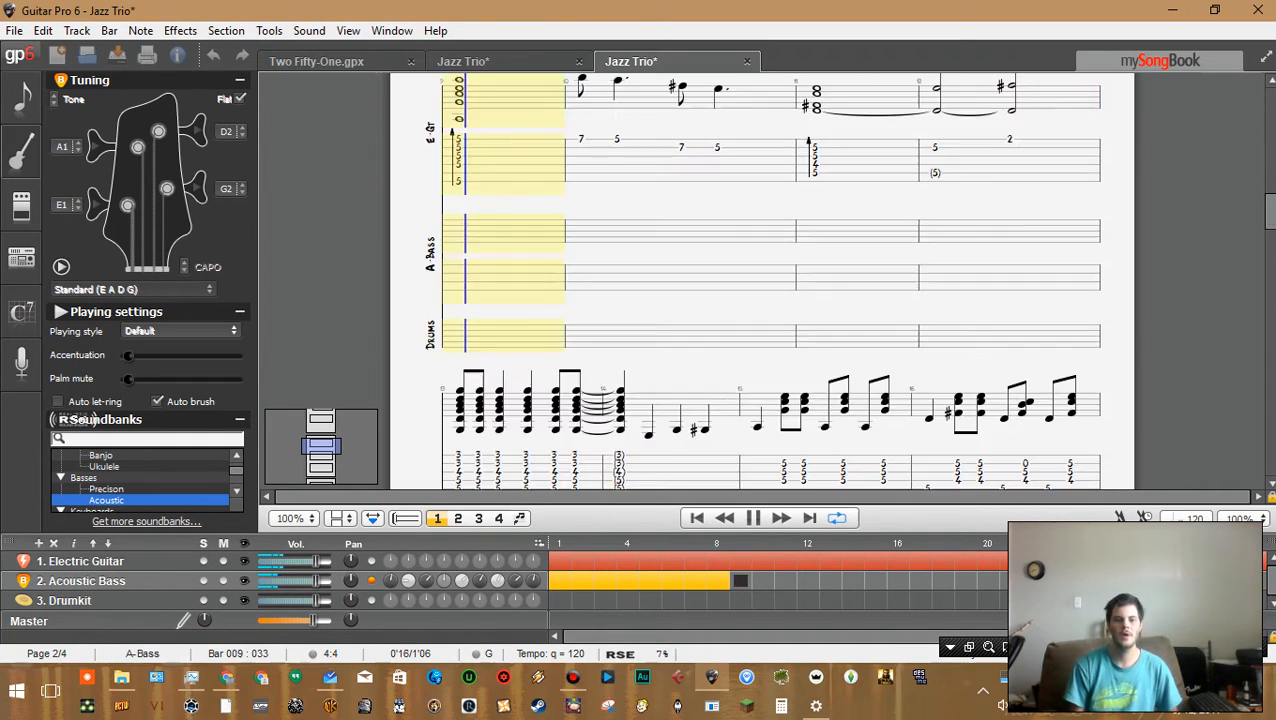
{"action": "key", "text": "space"}
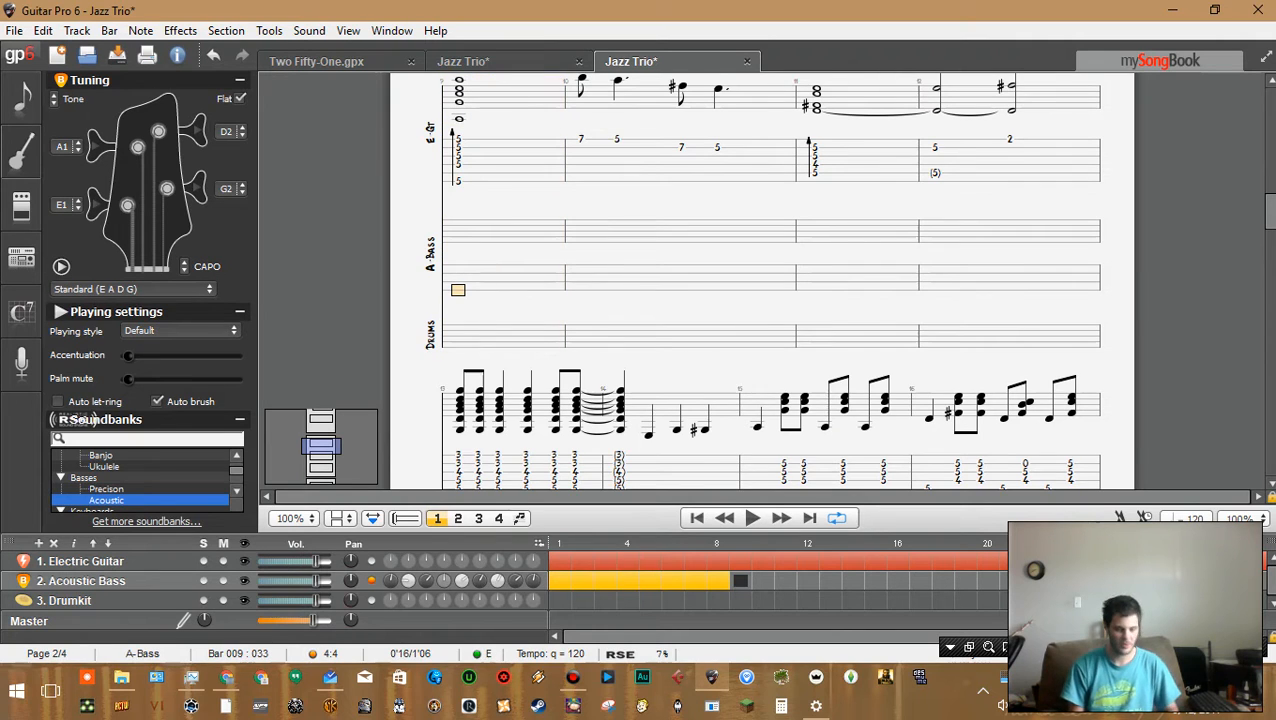
{"action": "type", "text": "5"}
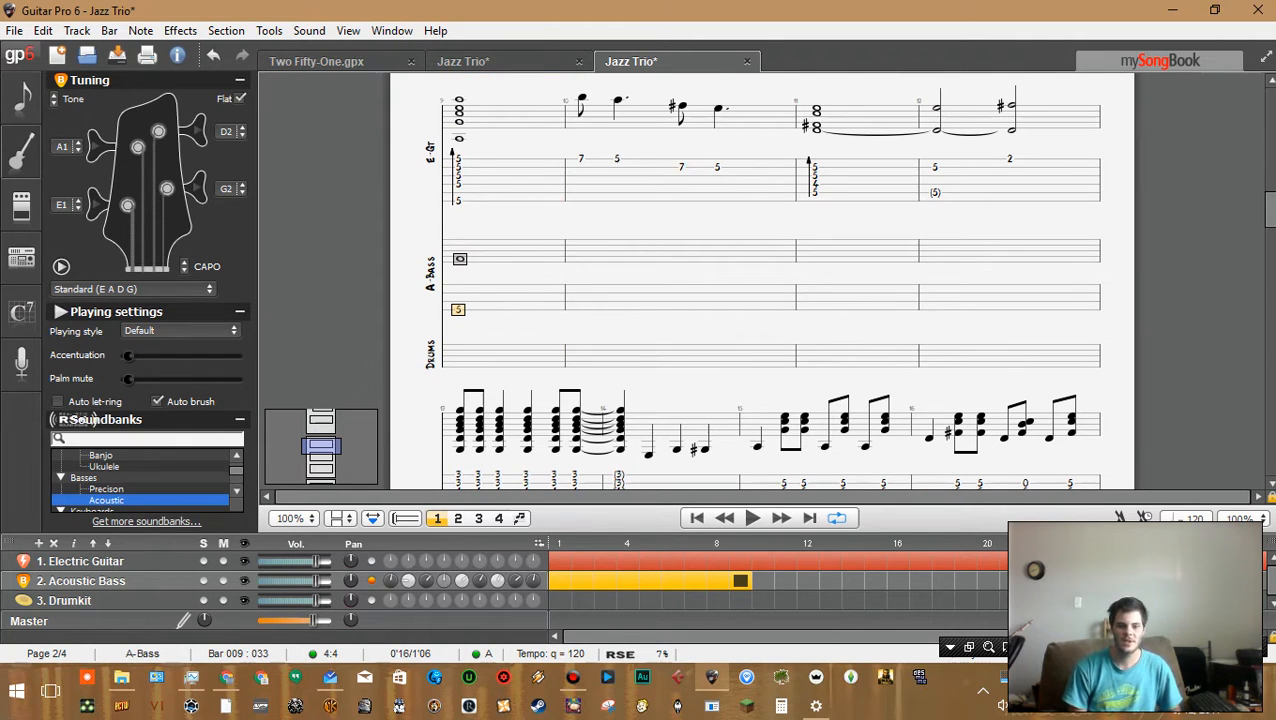
{"action": "key", "text": "Delete"}
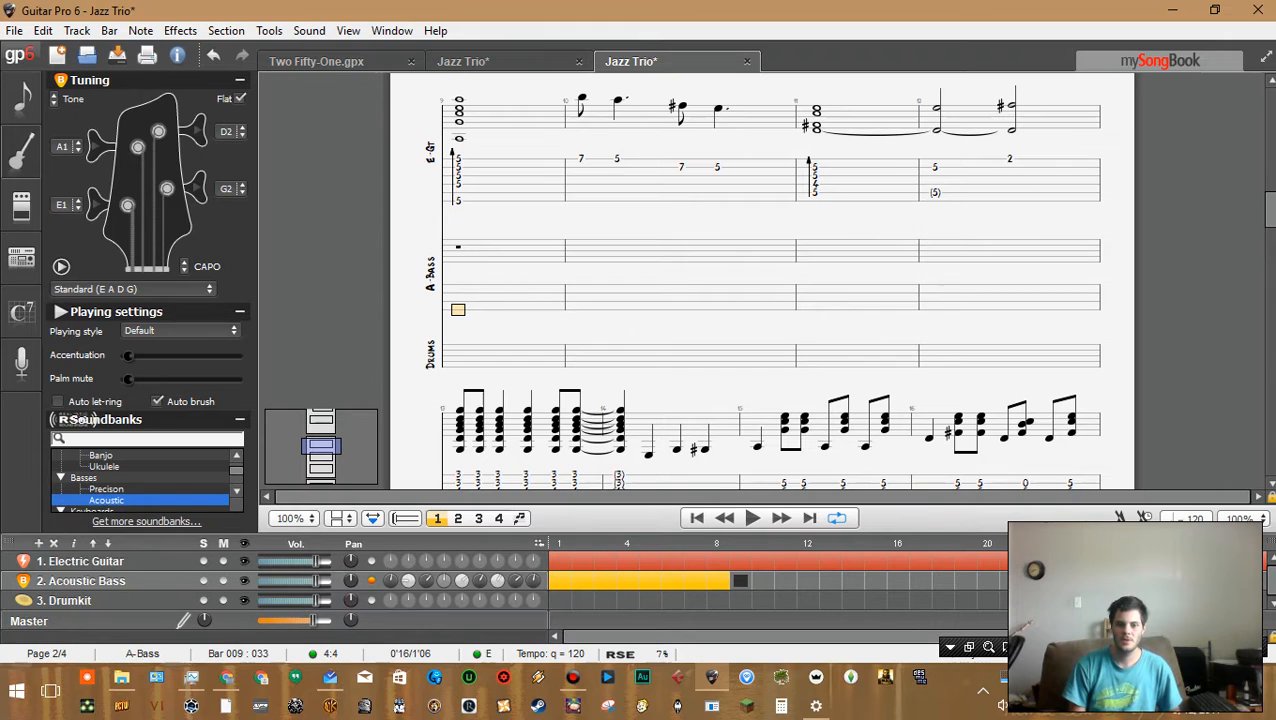
{"action": "key", "text": "Right"}
{"action": "key", "text": "Right"}
{"action": "key", "text": "Right"}
{"action": "key", "text": "Right"}
{"action": "key", "text": "Right"}
{"action": "key", "text": "Right"}
{"action": "key", "text": "Right"}
{"action": "key", "text": "Right"}
{"action": "key", "text": "Right"}
{"action": "key", "text": "Right"}
{"action": "key", "text": "Right"}
{"action": "key", "text": "Left"}
{"action": "key", "text": "Left"}
{"action": "key", "text": "Left"}
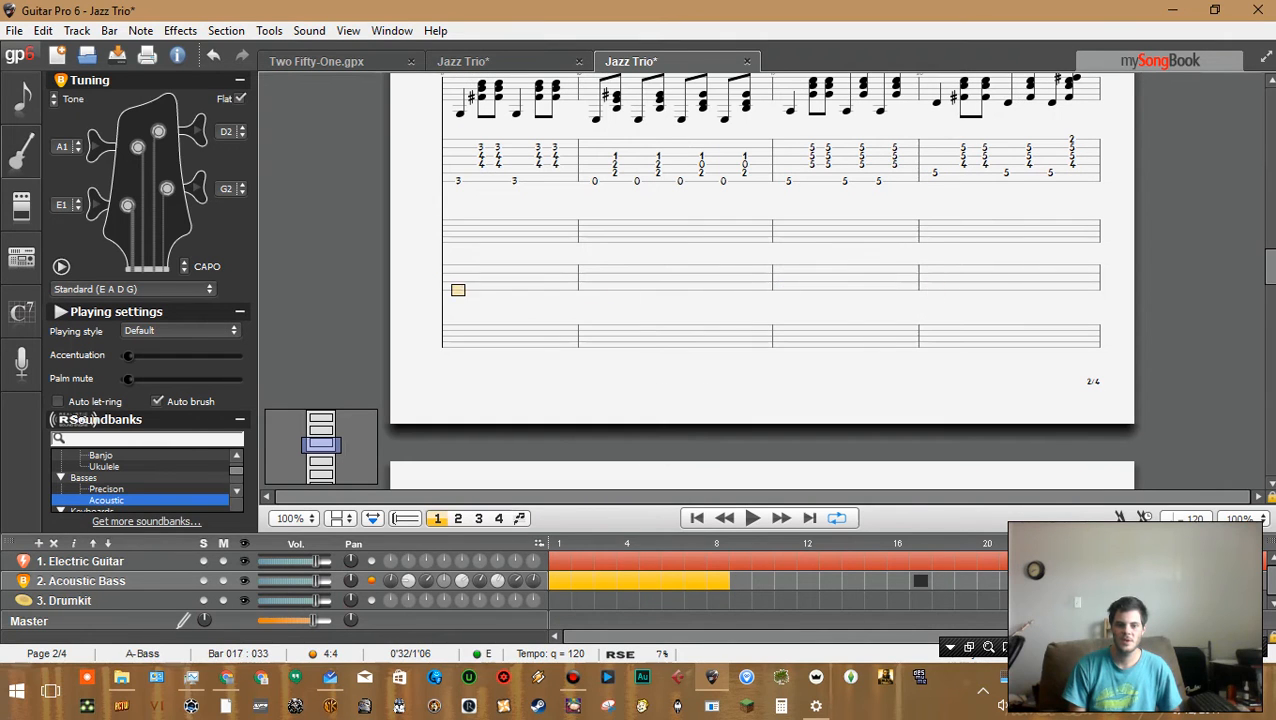
{"action": "key", "text": "Left"}
{"action": "key", "text": "Left"}
{"action": "key", "text": "Left"}
{"action": "key", "text": "Left"}
{"action": "key", "text": "Left"}
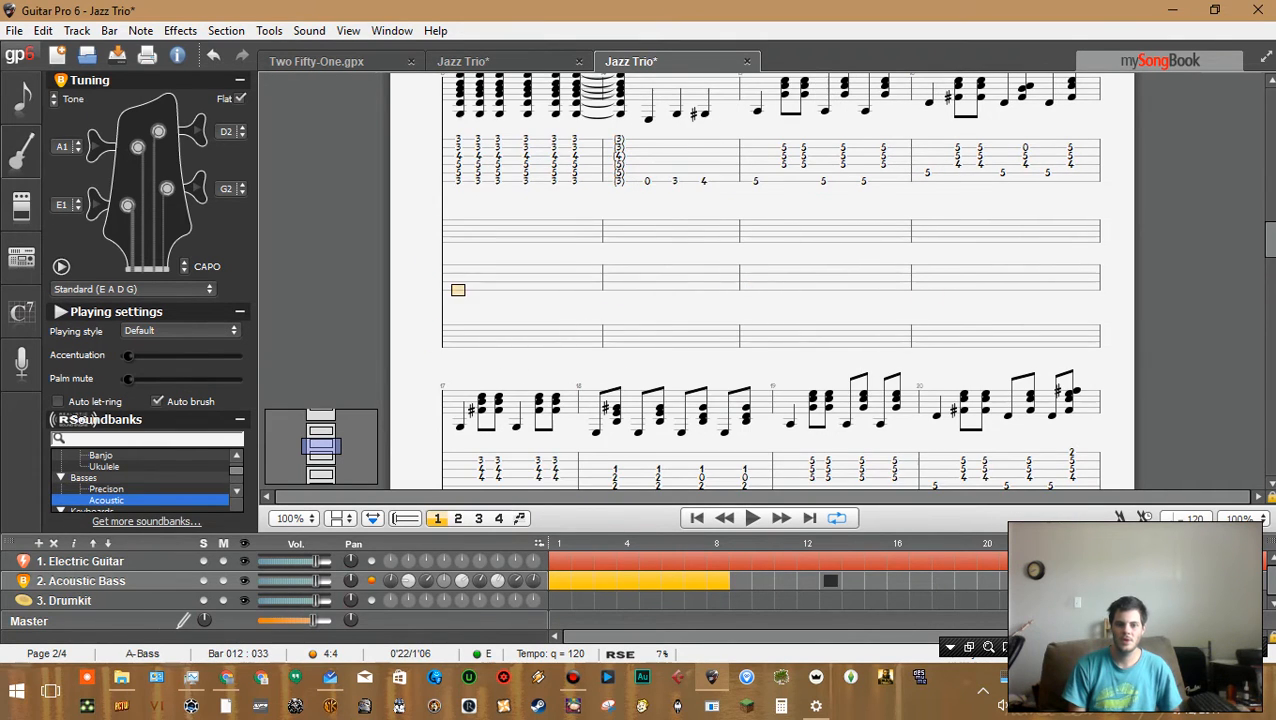
{"action": "key", "text": "Right"}
{"action": "key", "text": "space"}
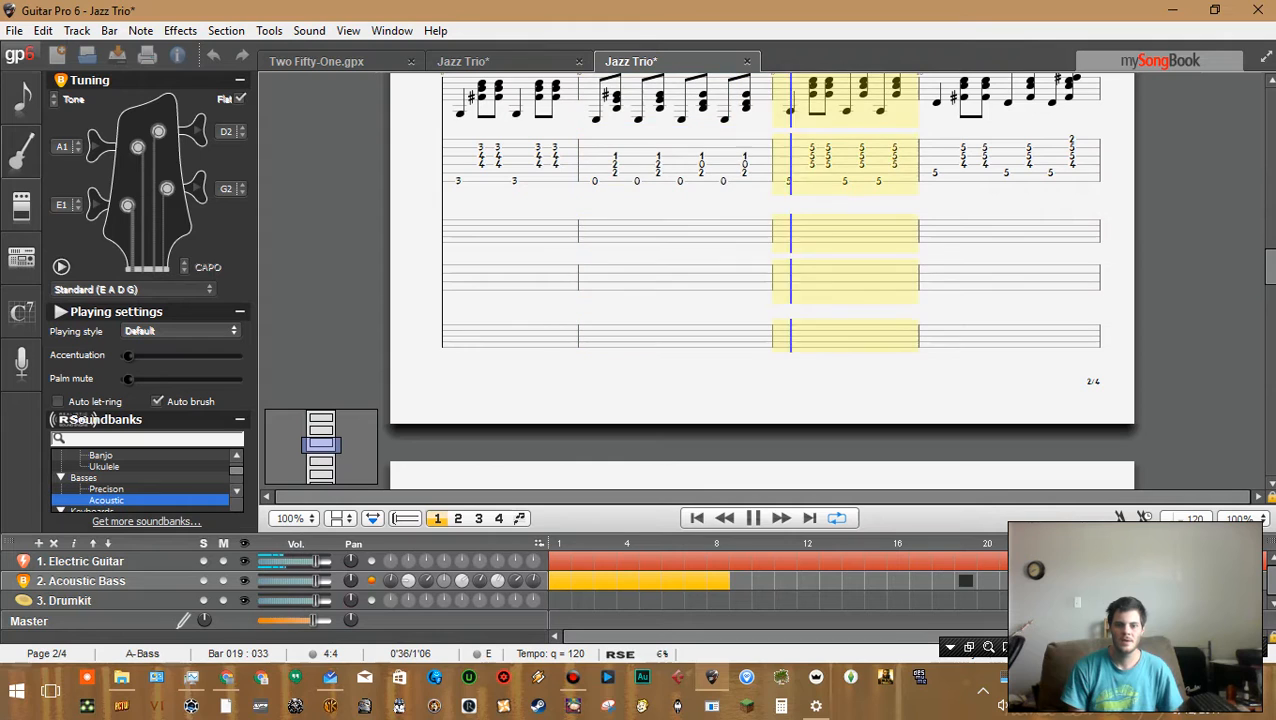
{"action": "key", "text": "space"}
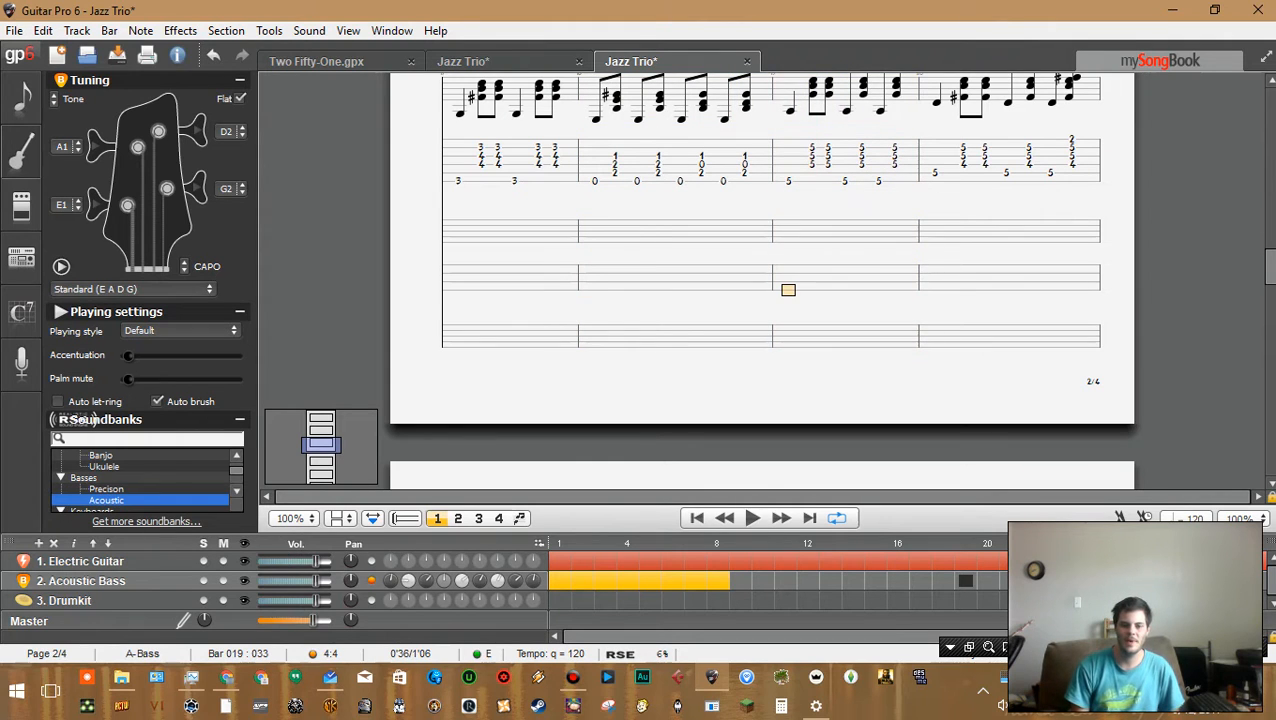
Enter a quarter note at fret 5 at the start of bar 15 on the bass track
{"action": "key", "text": "Left"}
{"action": "key", "text": "Left"}
{"action": "key", "text": "Left"}
{"action": "key", "text": "Left"}
{"action": "key", "text": "Left"}
{"action": "key", "text": "Left"}
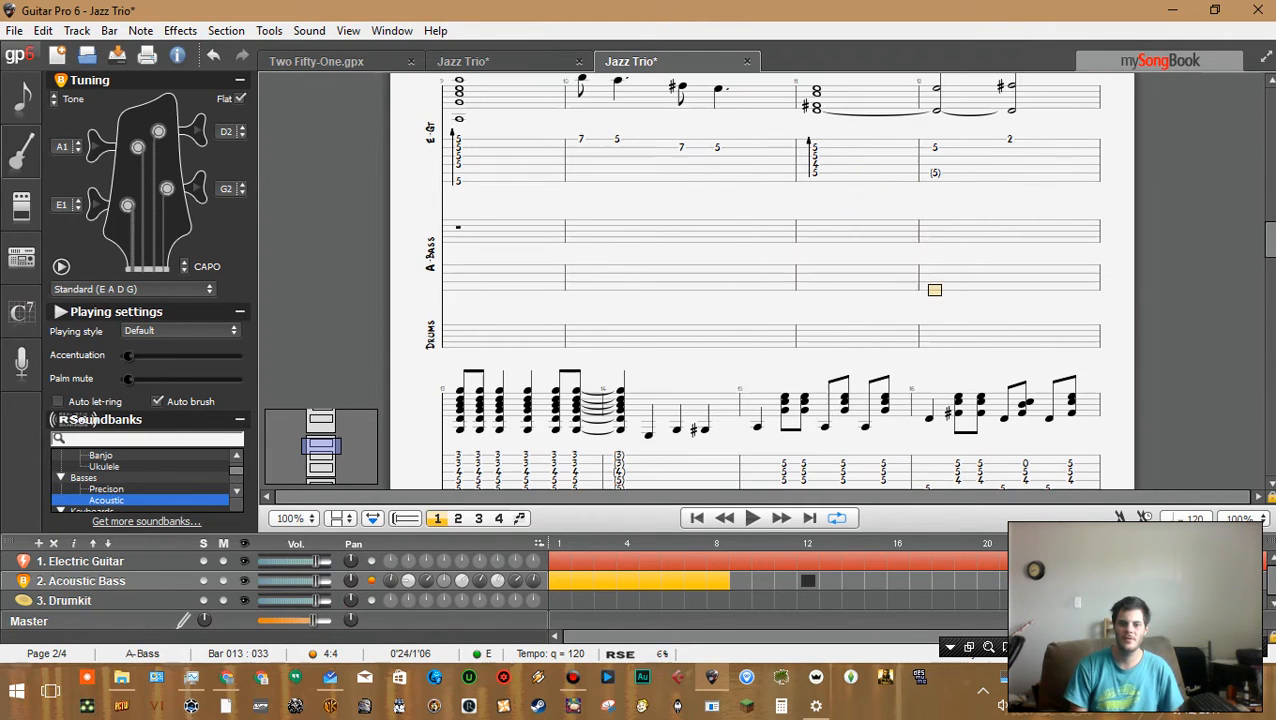
{"action": "key", "text": "Left"}
{"action": "key", "text": "Right"}
{"action": "key", "text": "Right"}
{"action": "key", "text": "Right"}
{"action": "key", "text": "Left"}
{"action": "key", "text": "Right"}
{"action": "key", "text": "Right"}
{"action": "key", "text": "Right"}
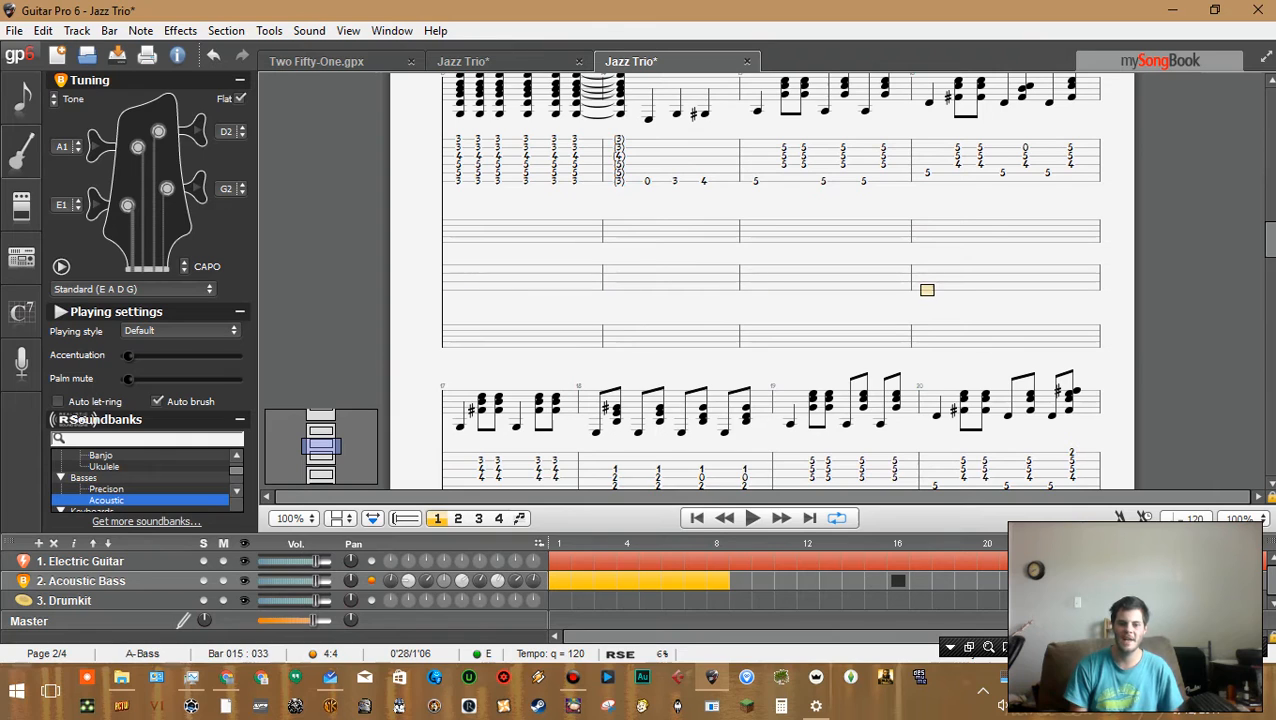
{"action": "key", "text": "Left"}
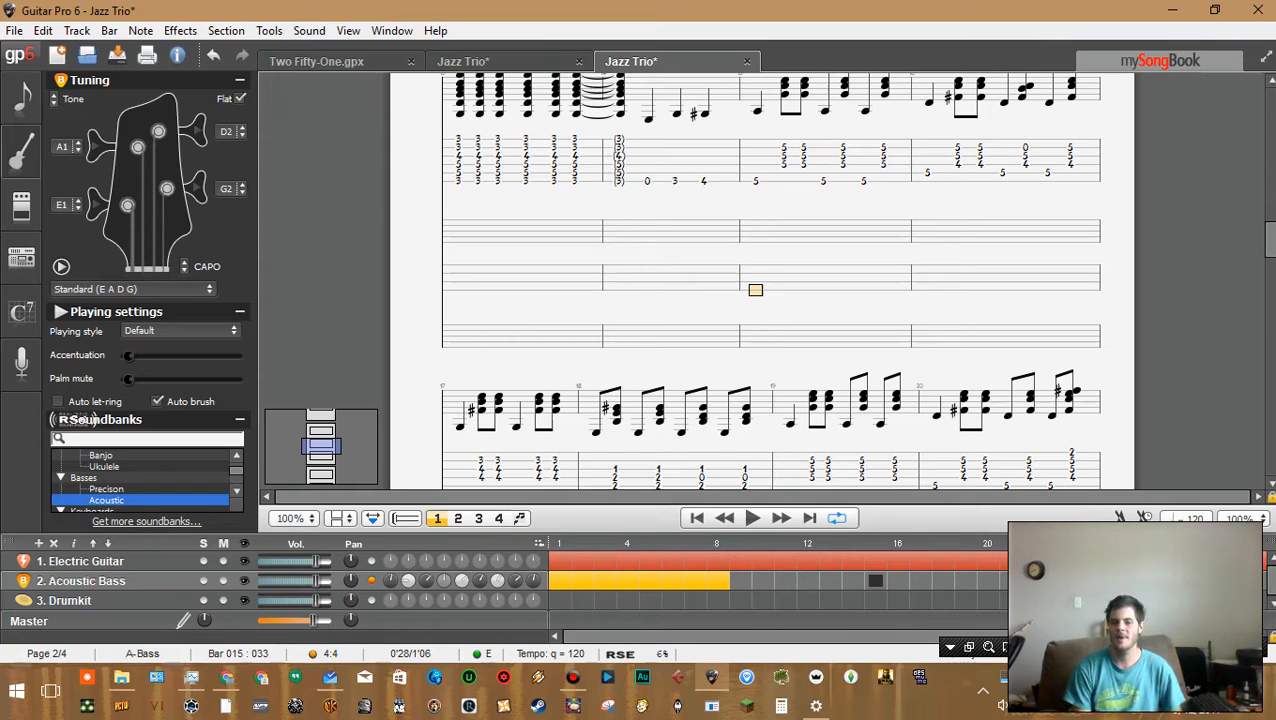
{"action": "type", "text": "5"}
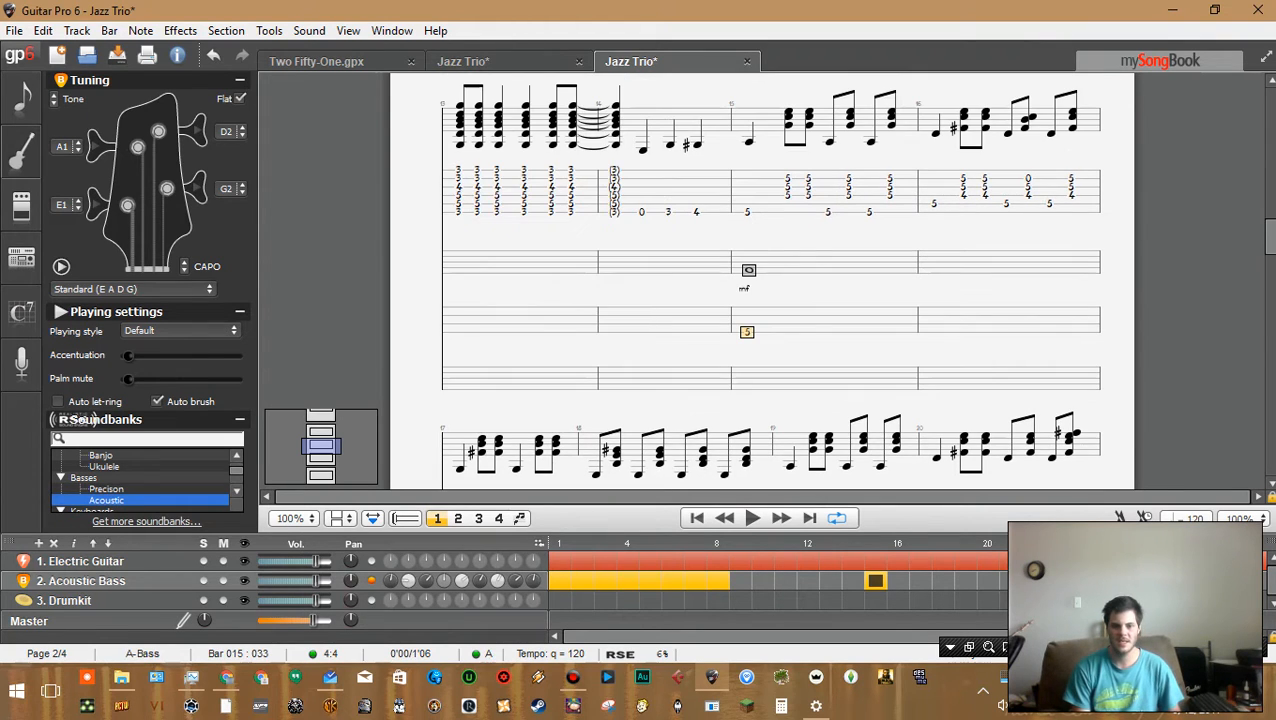
{"action": "key", "text": "minus"}
{"action": "key", "text": "minus"}
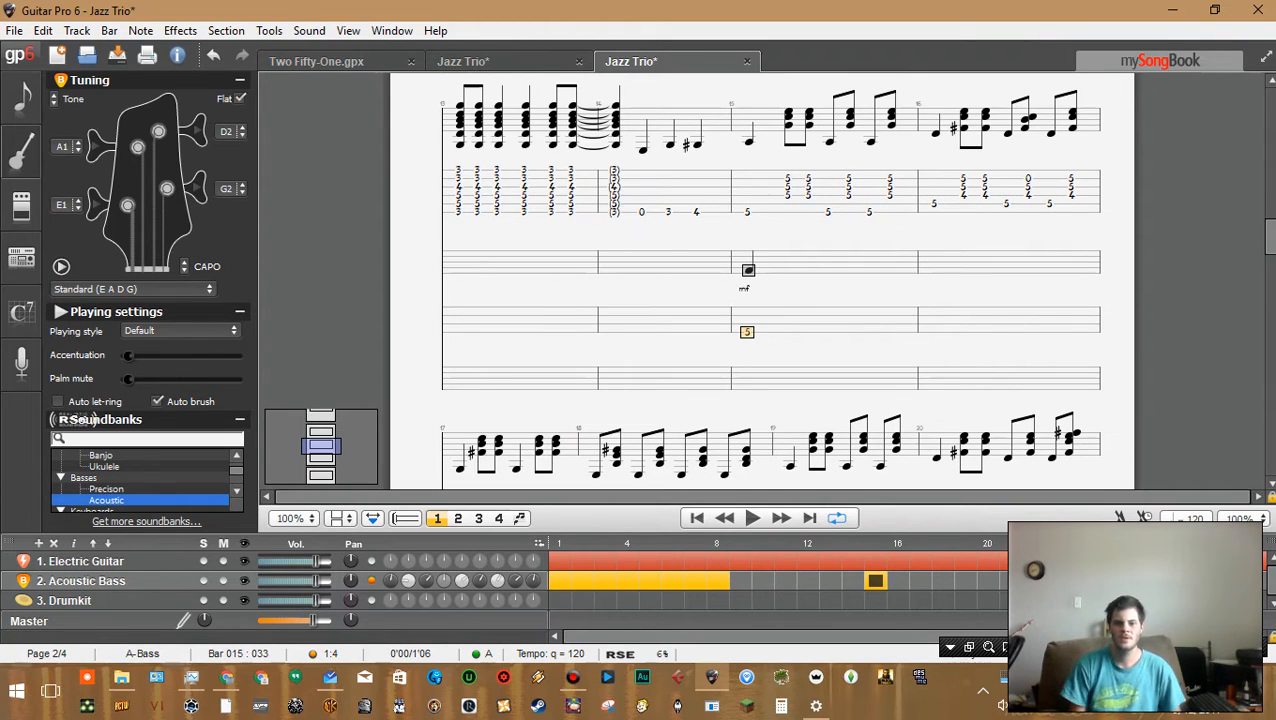
Try a fret 6 note on the second beat of bar 15, then delete it
{"action": "key", "text": "Left"}
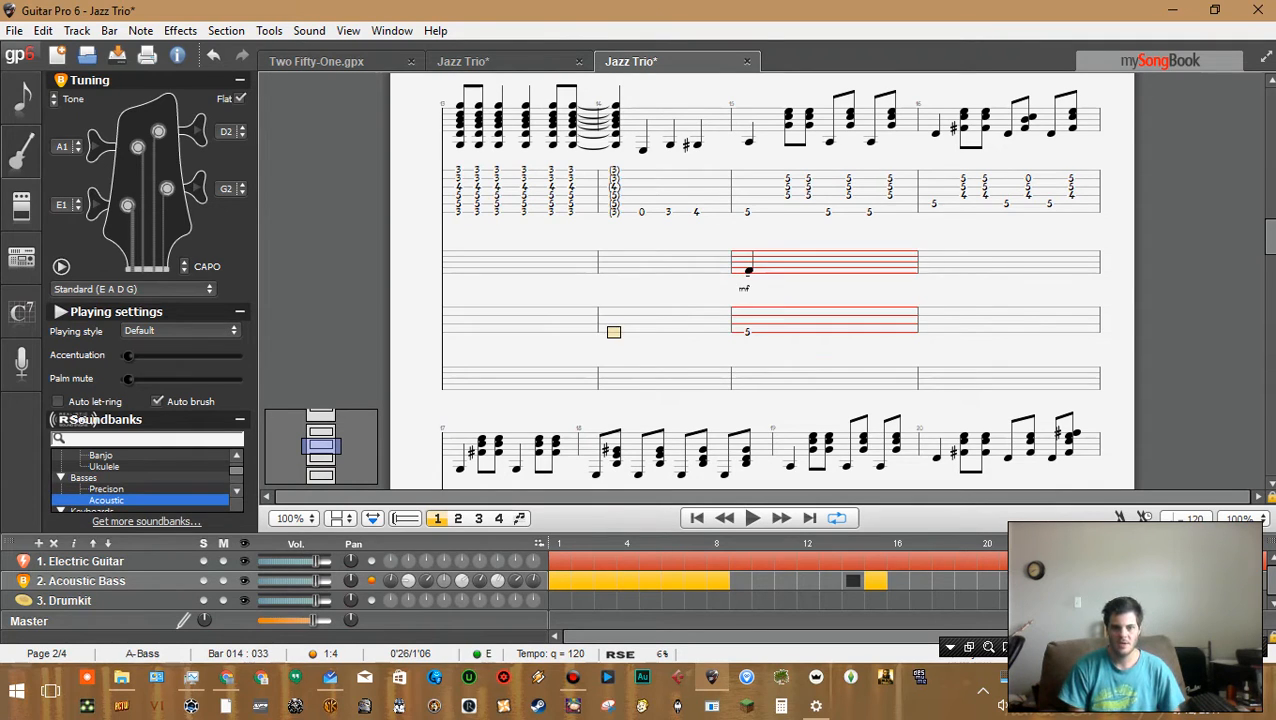
{"action": "key", "text": "Right"}
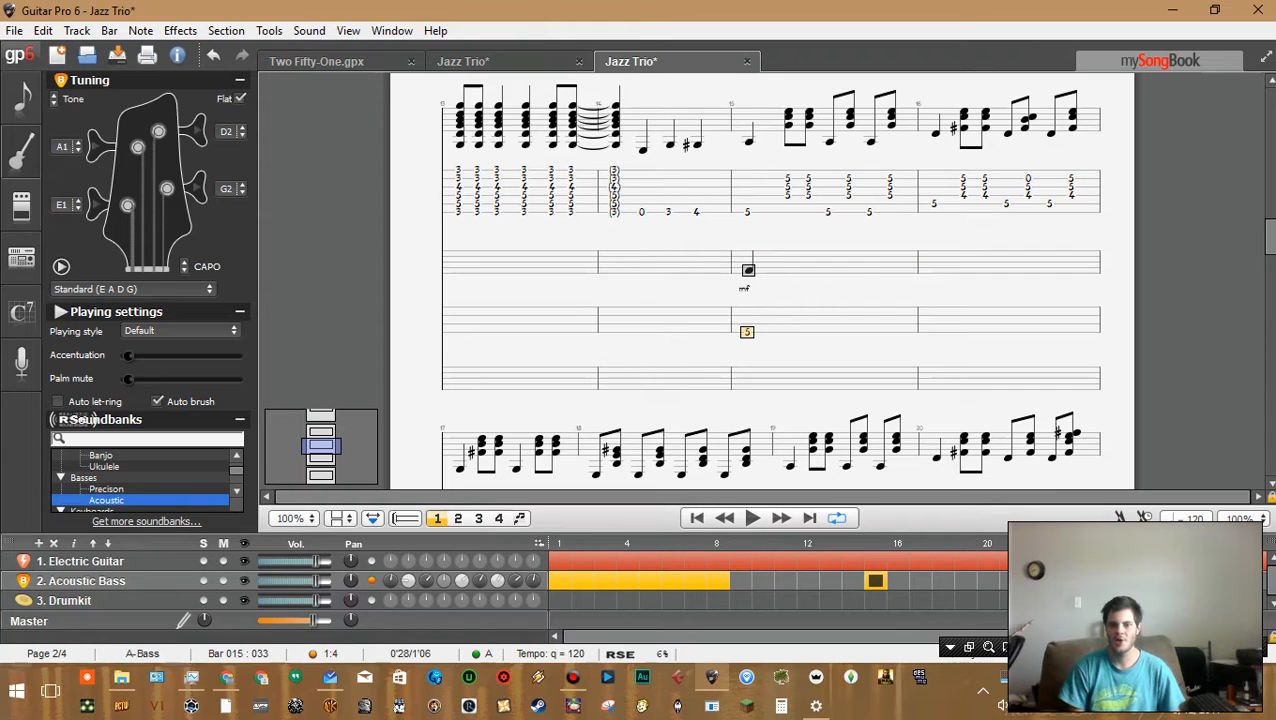
{"action": "key", "text": "Right"}
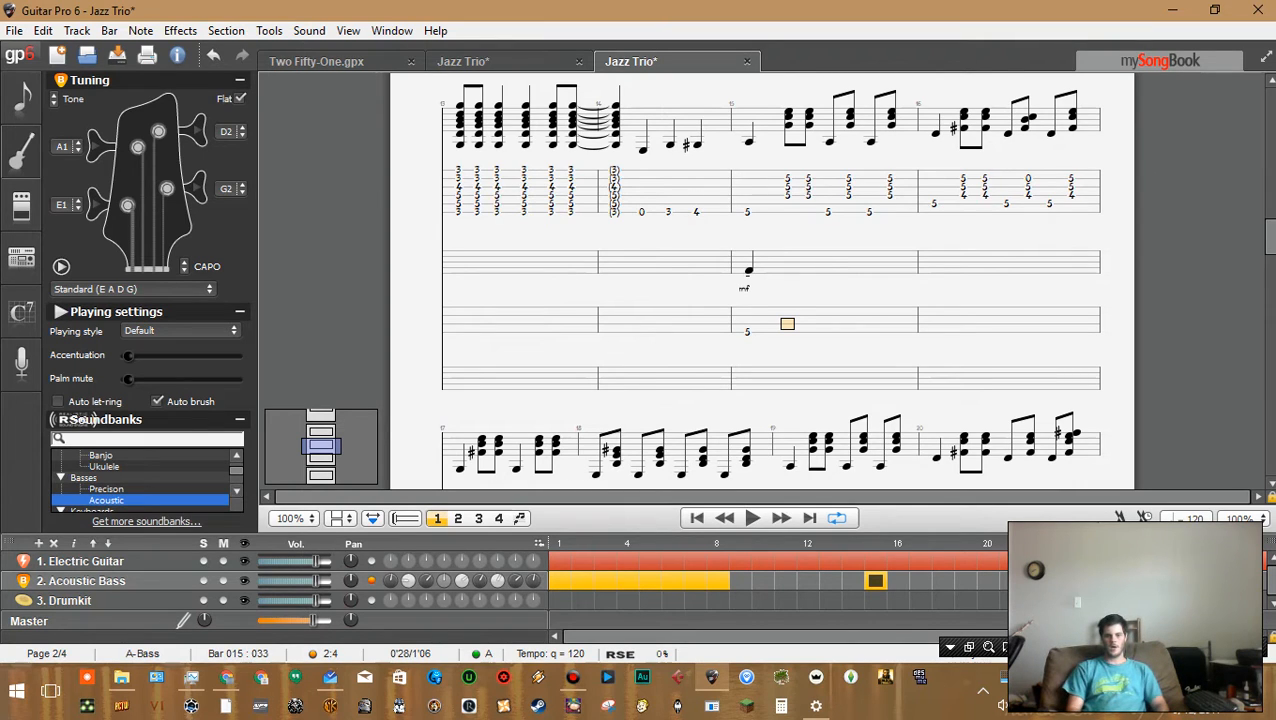
{"action": "key", "text": "Left"}
{"action": "key", "text": "Down"}
{"action": "key", "text": "Right"}
{"action": "key", "text": "Up"}
{"action": "key", "text": "Left"}
{"action": "key", "text": "Down"}
{"action": "key", "text": "Right"}
{"action": "key", "text": "Up"}
{"action": "key", "text": "Left"}
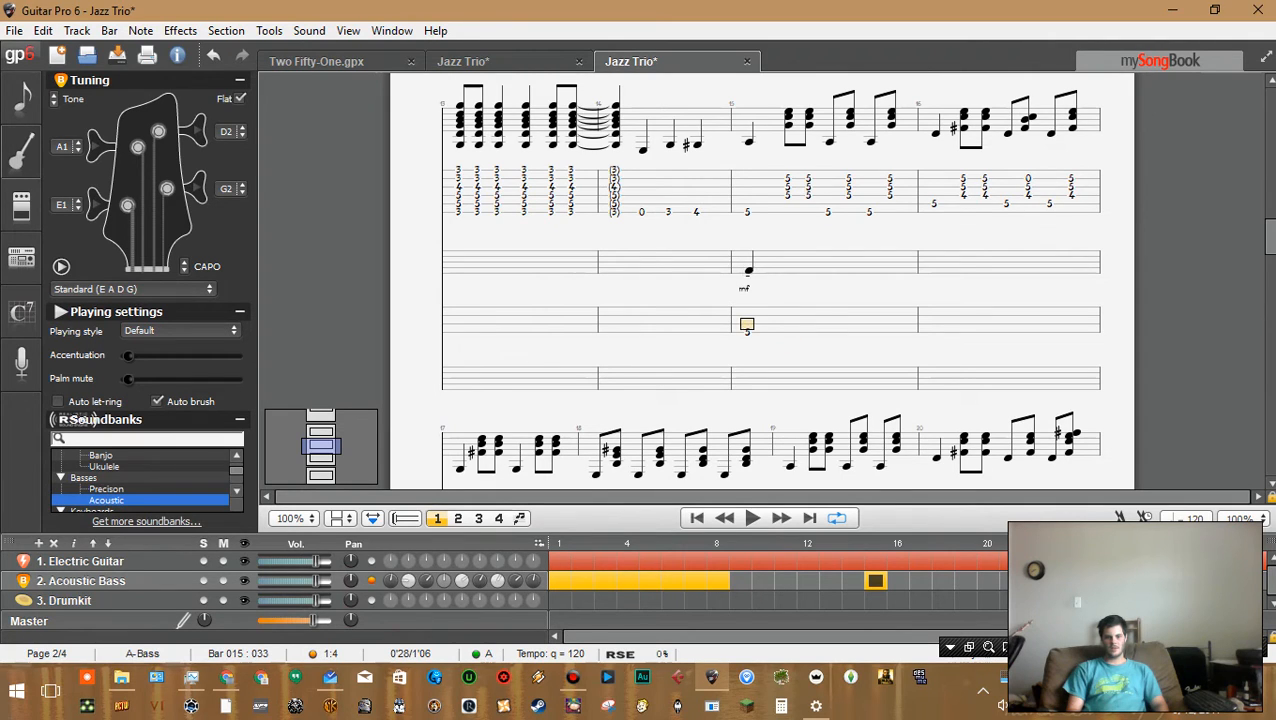
{"action": "key", "text": "Down"}
{"action": "key", "text": "Up"}
{"action": "key", "text": "Up"}
{"action": "key", "text": "Down"}
{"action": "key", "text": "Down"}
{"action": "key", "text": "Up"}
{"action": "key", "text": "Right"}
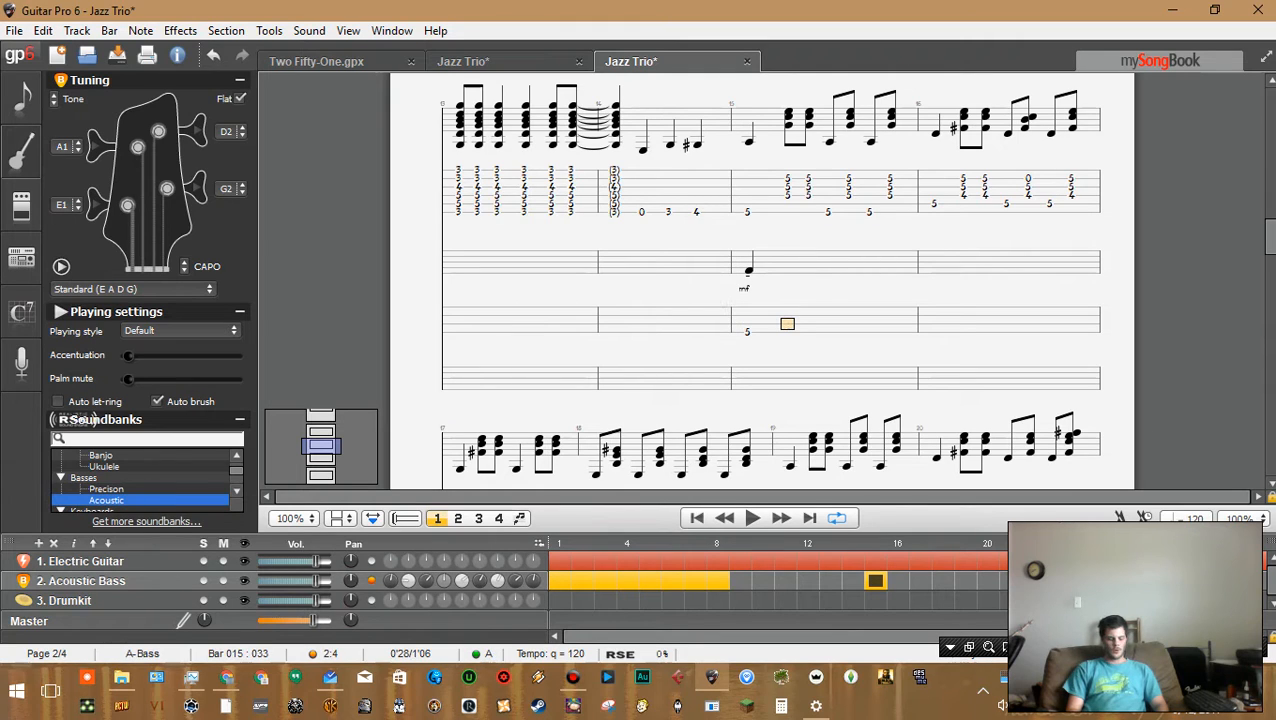
{"action": "key", "text": "Down"}
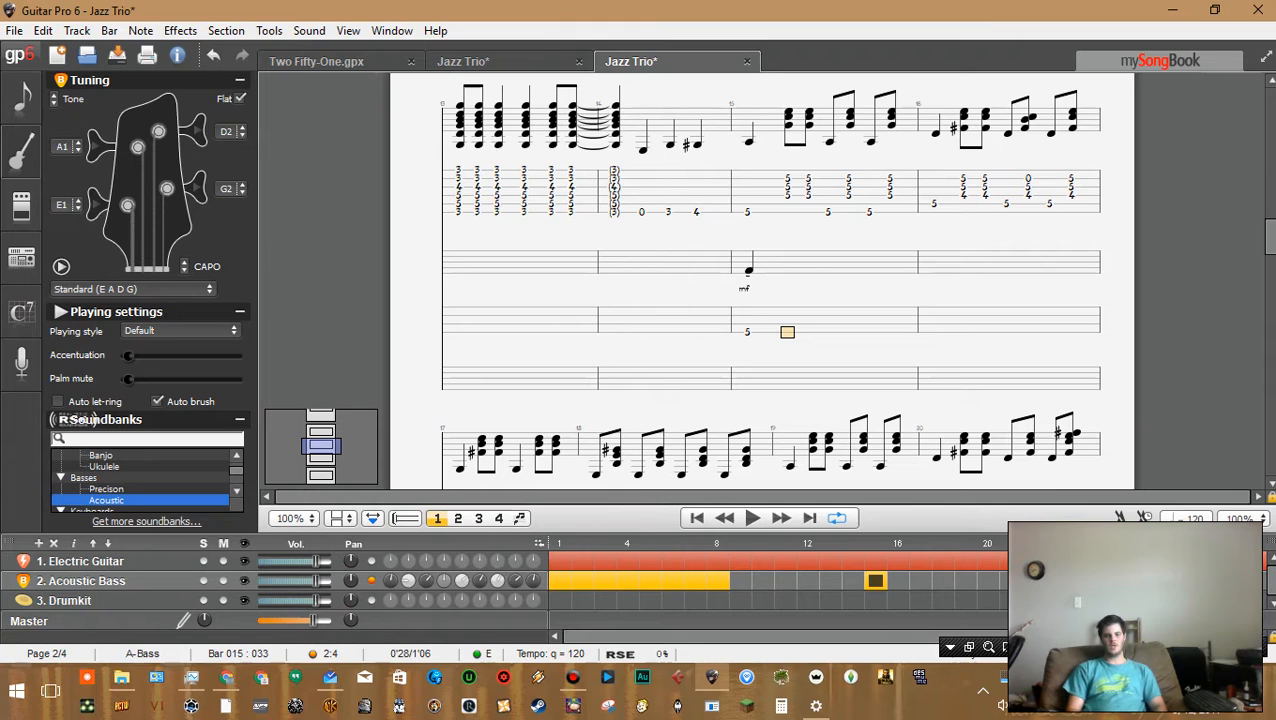
{"action": "type", "text": "6"}
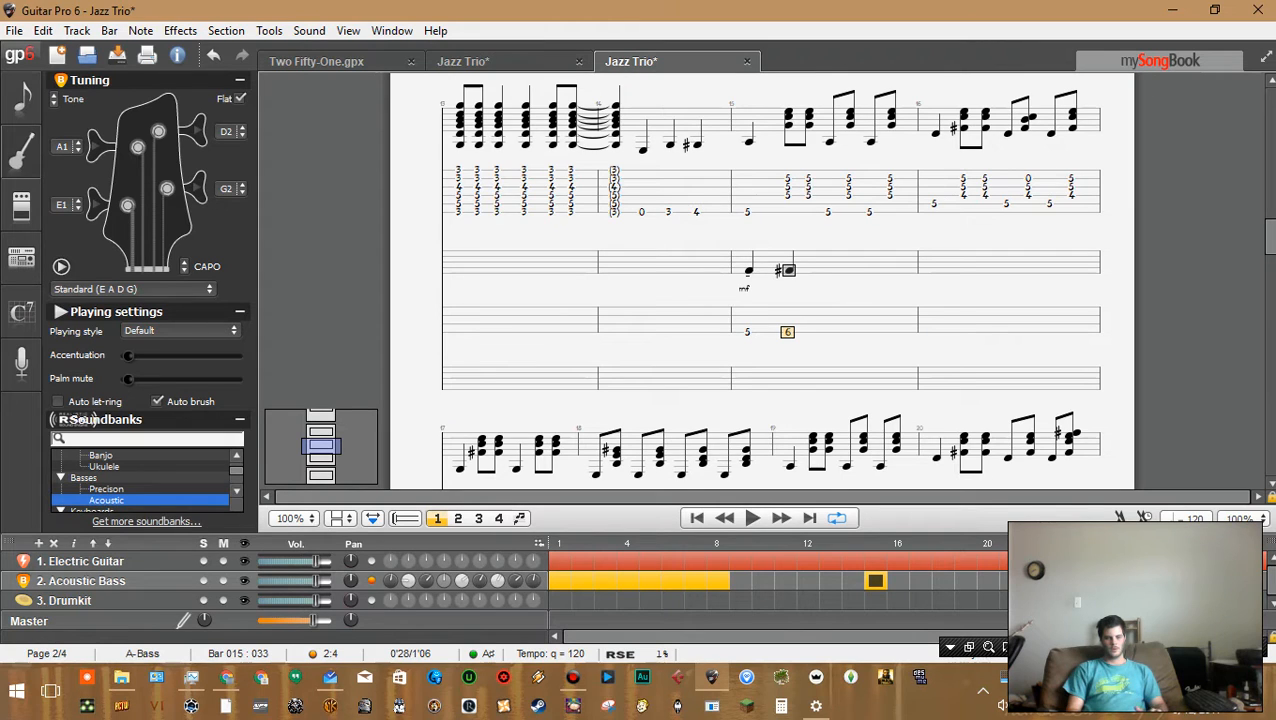
{"action": "key", "text": "Delete"}
Try fret 1 on the next higher string at beat 2 of bar 15, play it back, then delete it
{"action": "key", "text": "Up"}
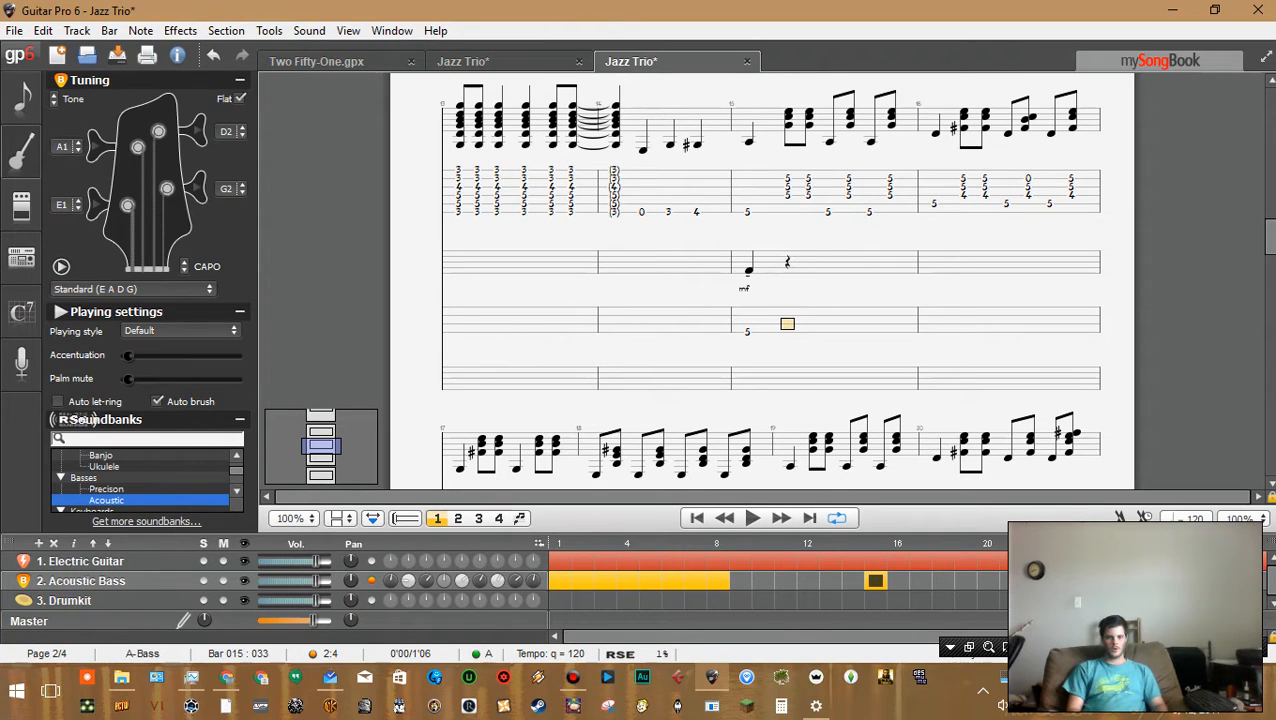
{"action": "type", "text": "1"}
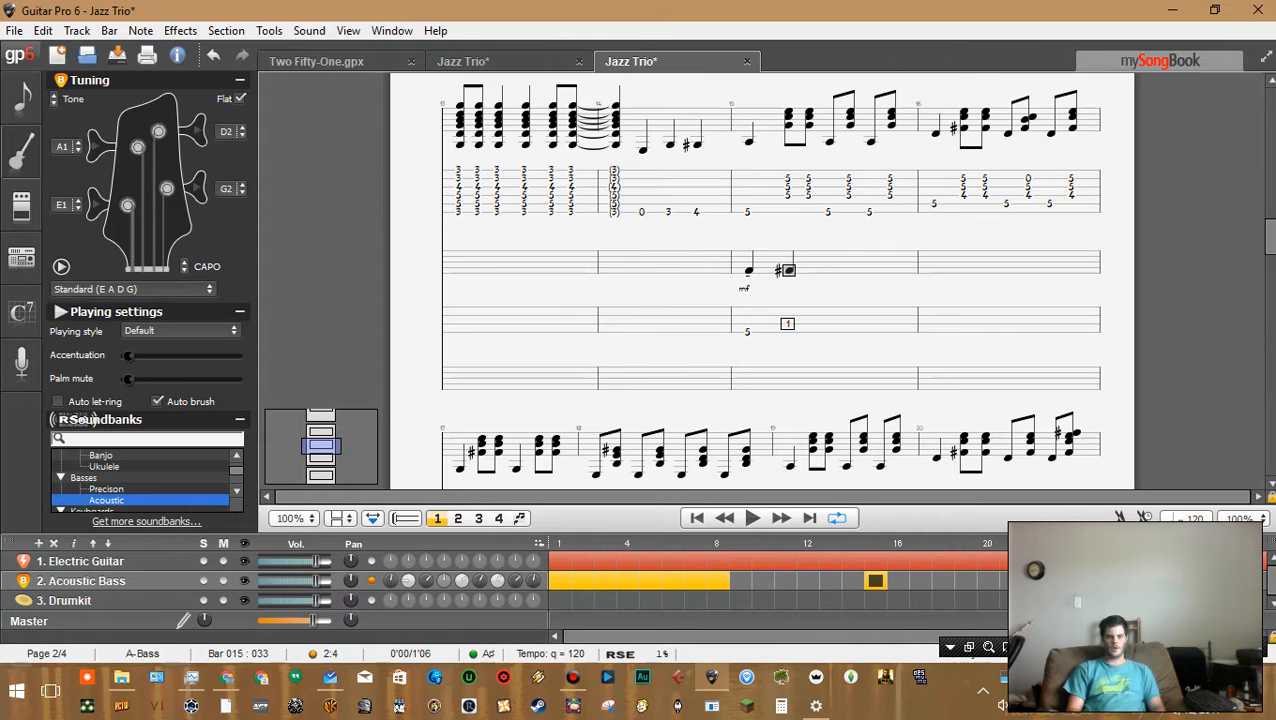
{"action": "key", "text": "space"}
{"action": "key", "text": "space"}
{"action": "key", "text": "Left"}
{"action": "key", "text": "Right"}
{"action": "key", "text": "Delete"}
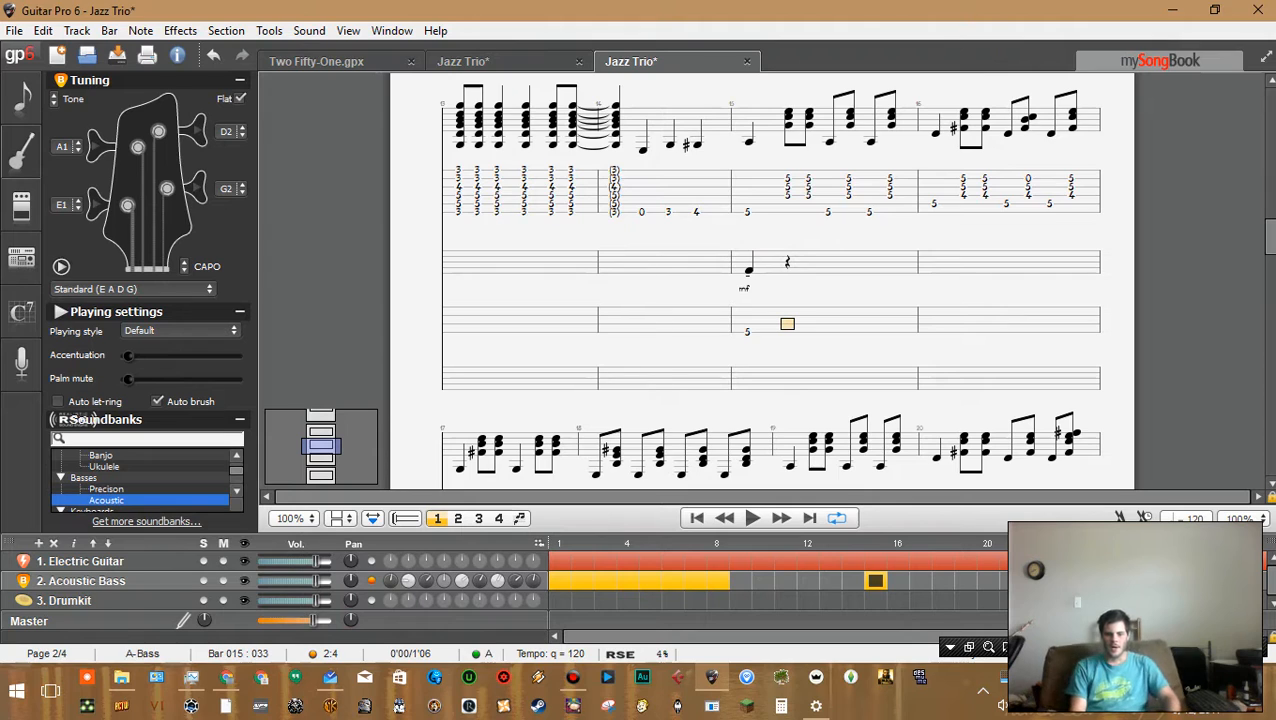
{"action": "key", "text": "Left"}
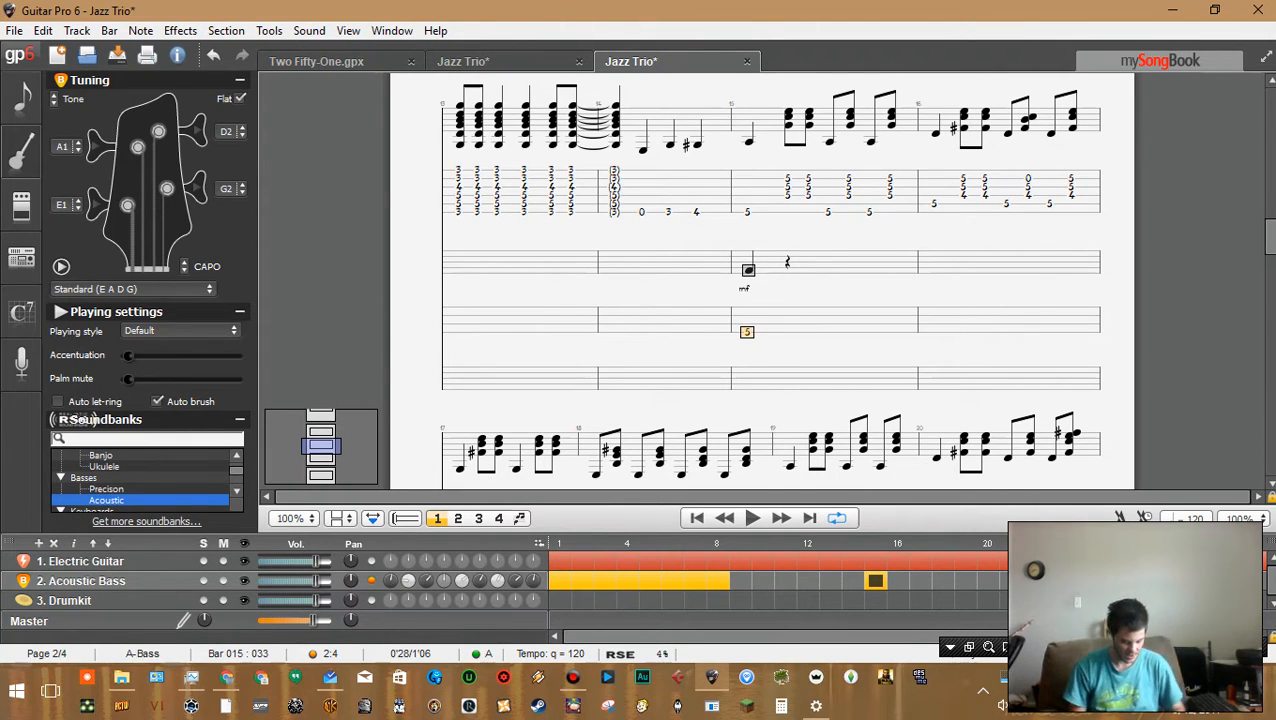
Try fret 8 on beat 2 of bar 15 on the bass track, then delete it
{"action": "key", "text": "Right"}
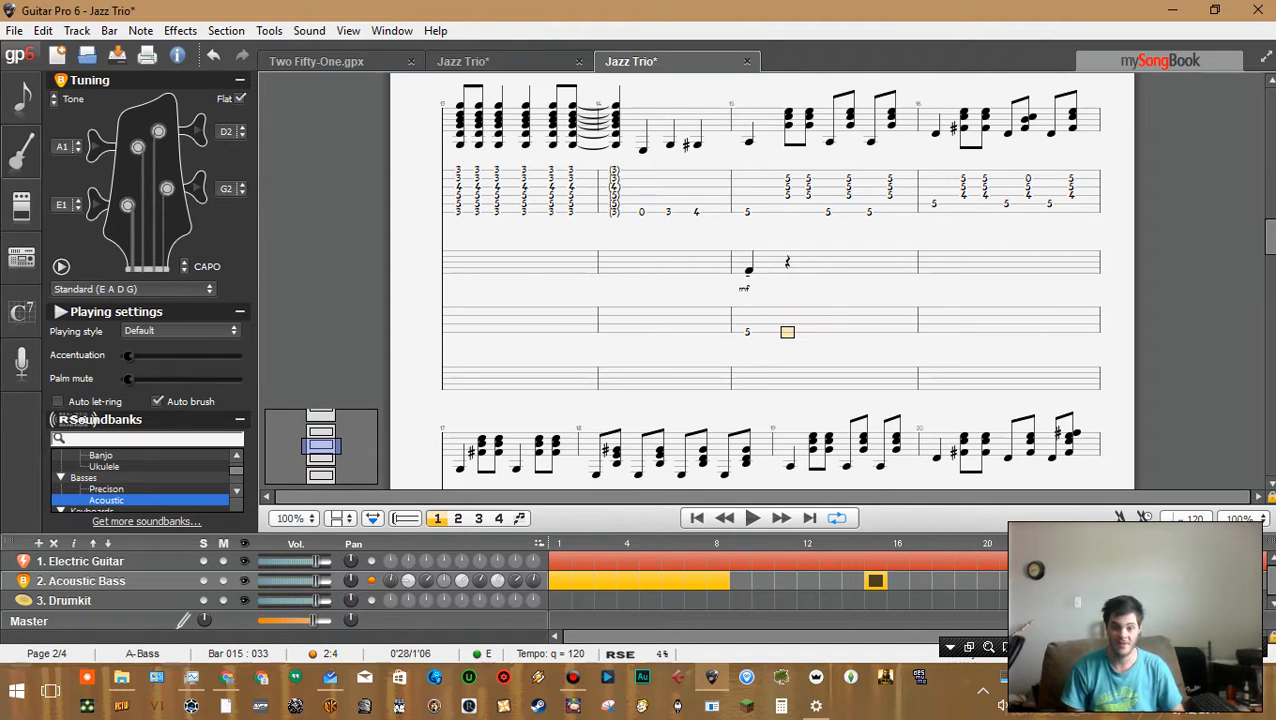
{"action": "type", "text": "8"}
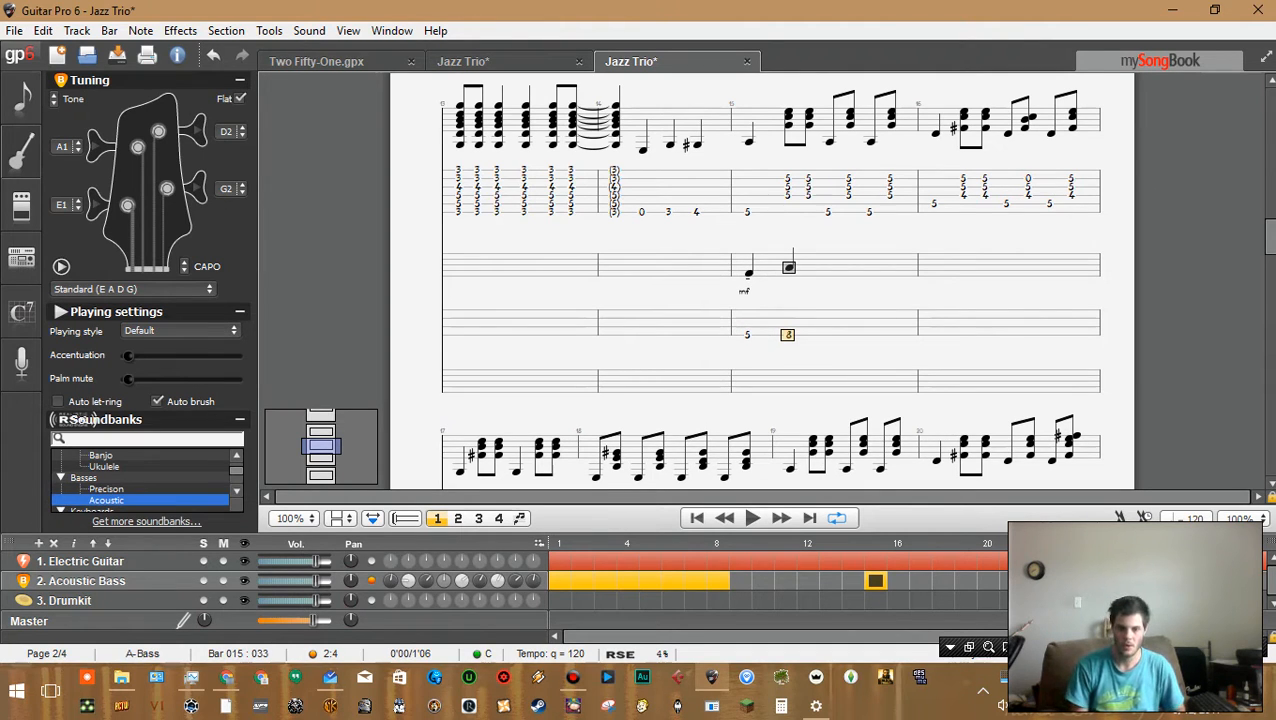
{"action": "key", "text": "Up"}
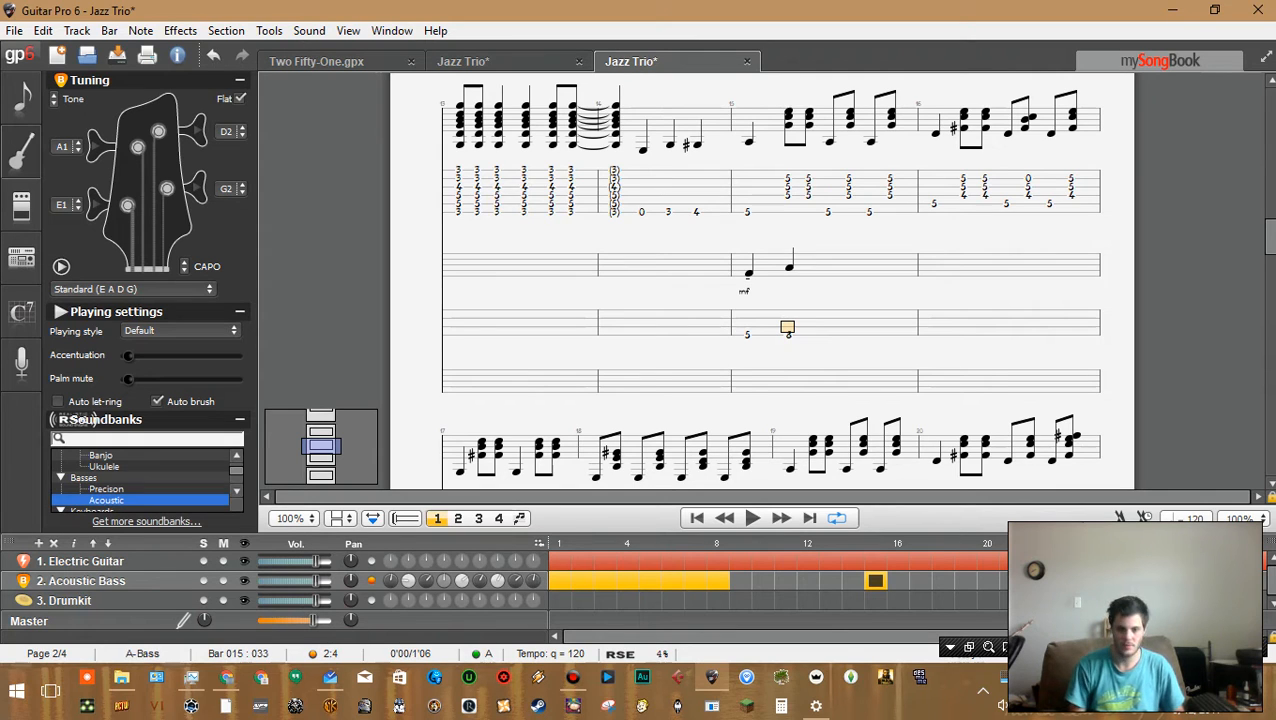
{"action": "key", "text": "Down"}
{"action": "key", "text": "Delete"}
Enter fret 3 on the next higher string at beat 2 of bar 15 and play it back
{"action": "key", "text": "Up"}
{"action": "type", "text": "3"}
{"action": "key", "text": "Left"}
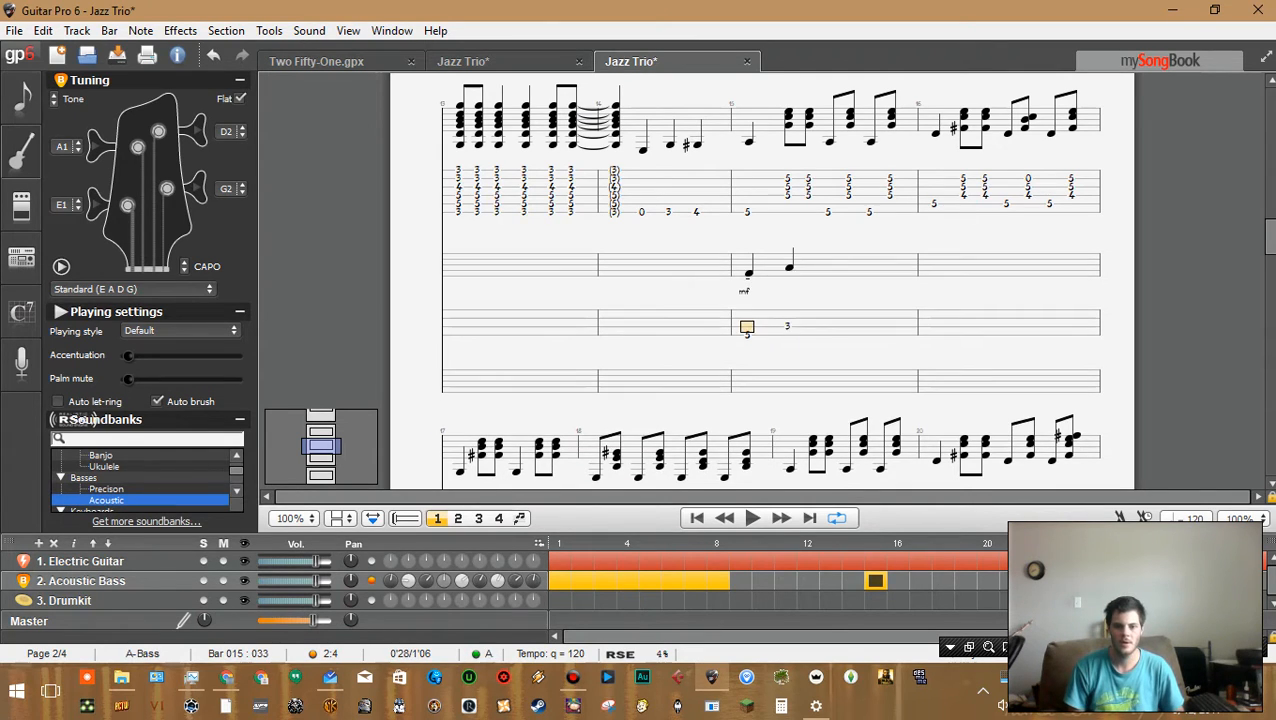
{"action": "key", "text": "space"}
{"action": "key", "text": "space"}
Enter fret 5 on the next higher string at beat 3 of bar 15 and play it back
{"action": "key", "text": "Right"}
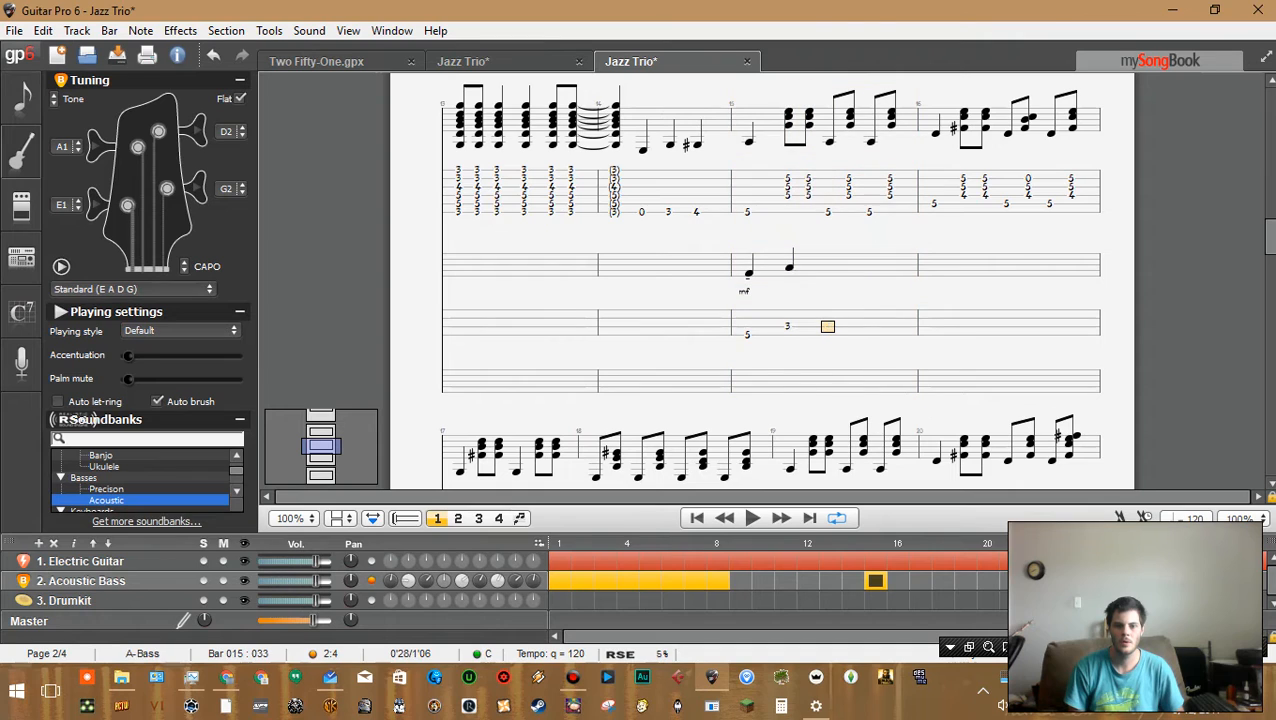
{"action": "key", "text": "Up"}
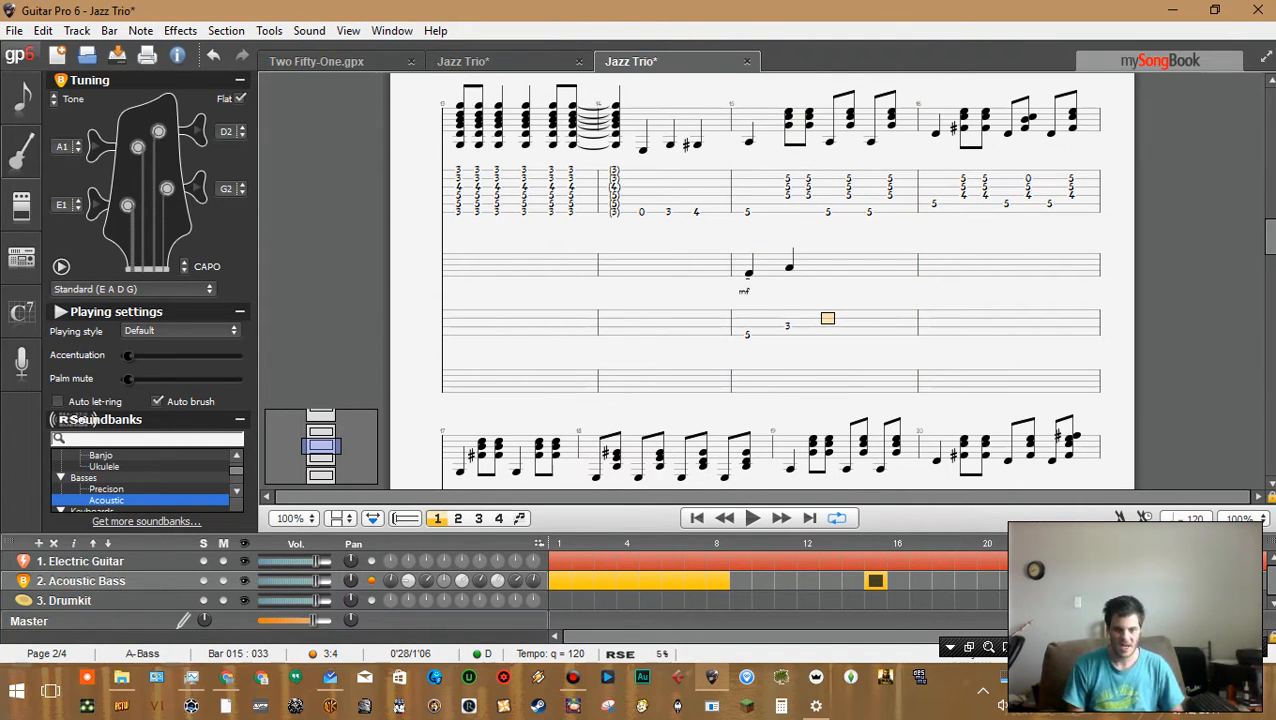
{"action": "key", "text": "5"}
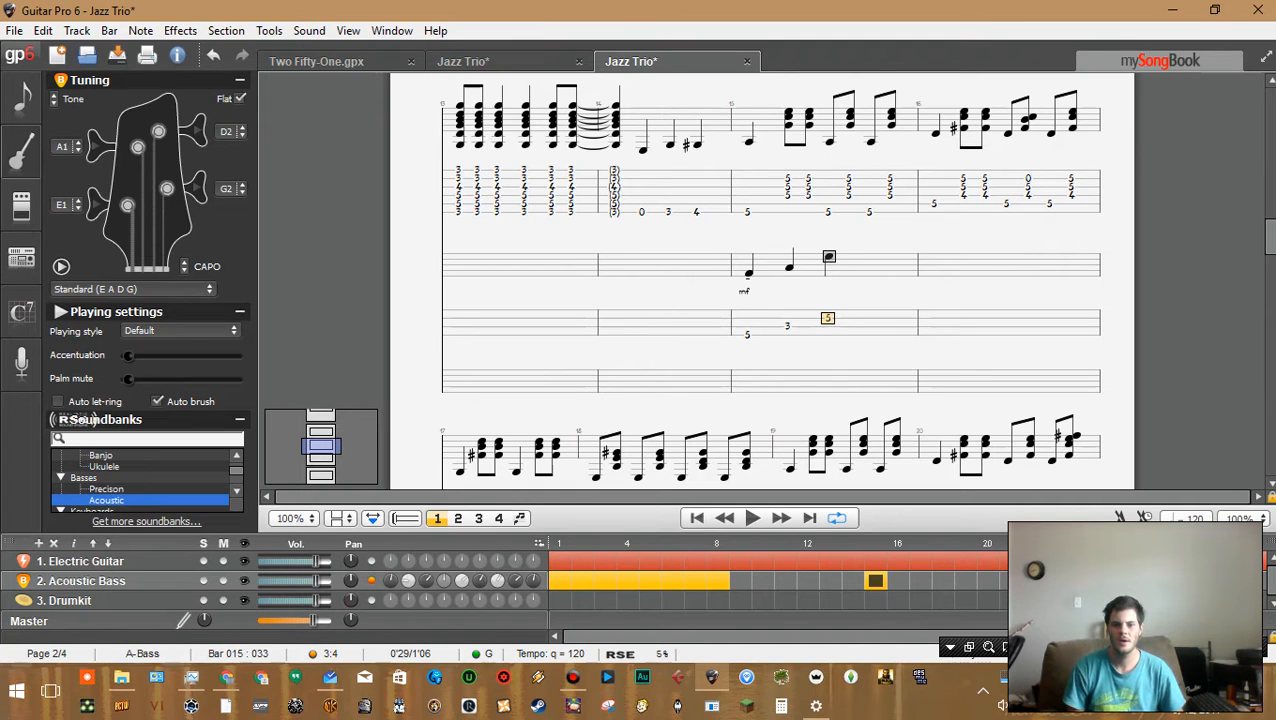
{"action": "key", "text": "space"}
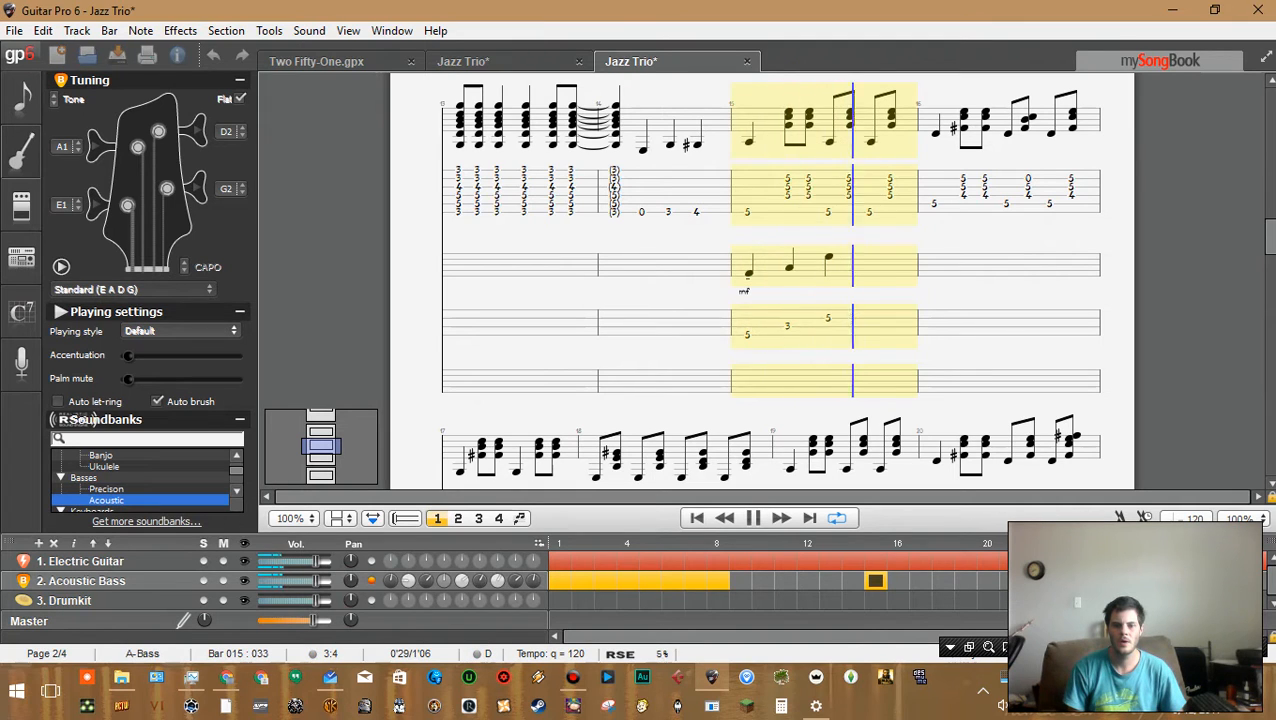
{"action": "key", "text": "space"}
Enter a note on beat 4 of bar 15 and set it to fret 4
{"action": "key", "text": "3"}
{"action": "key", "text": "Left"}
{"action": "key", "text": "Left"}
{"action": "key", "text": "Left"}
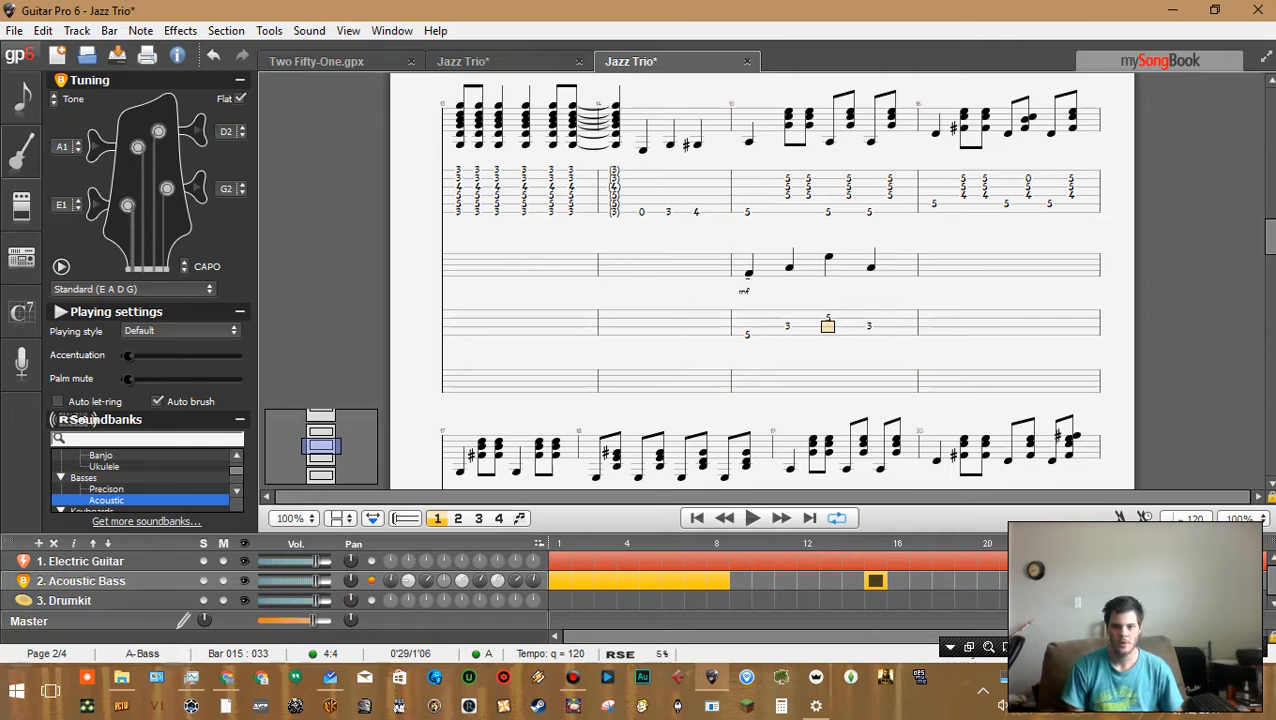
{"action": "key", "text": "Right"}
{"action": "key", "text": "Right"}
{"action": "key", "text": "Right"}
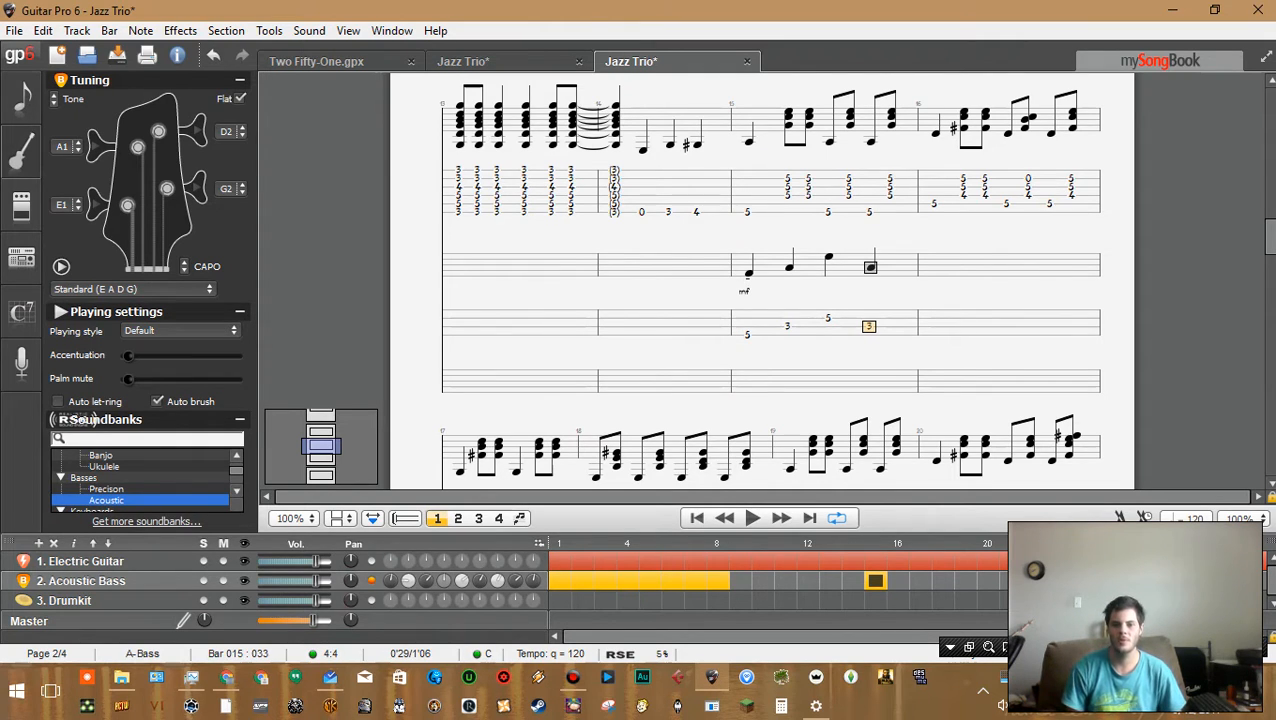
{"action": "key", "text": "4"}
Enter fret 5 at the start of bar 16 and play back from bar 15
{"action": "key", "text": "Right"}
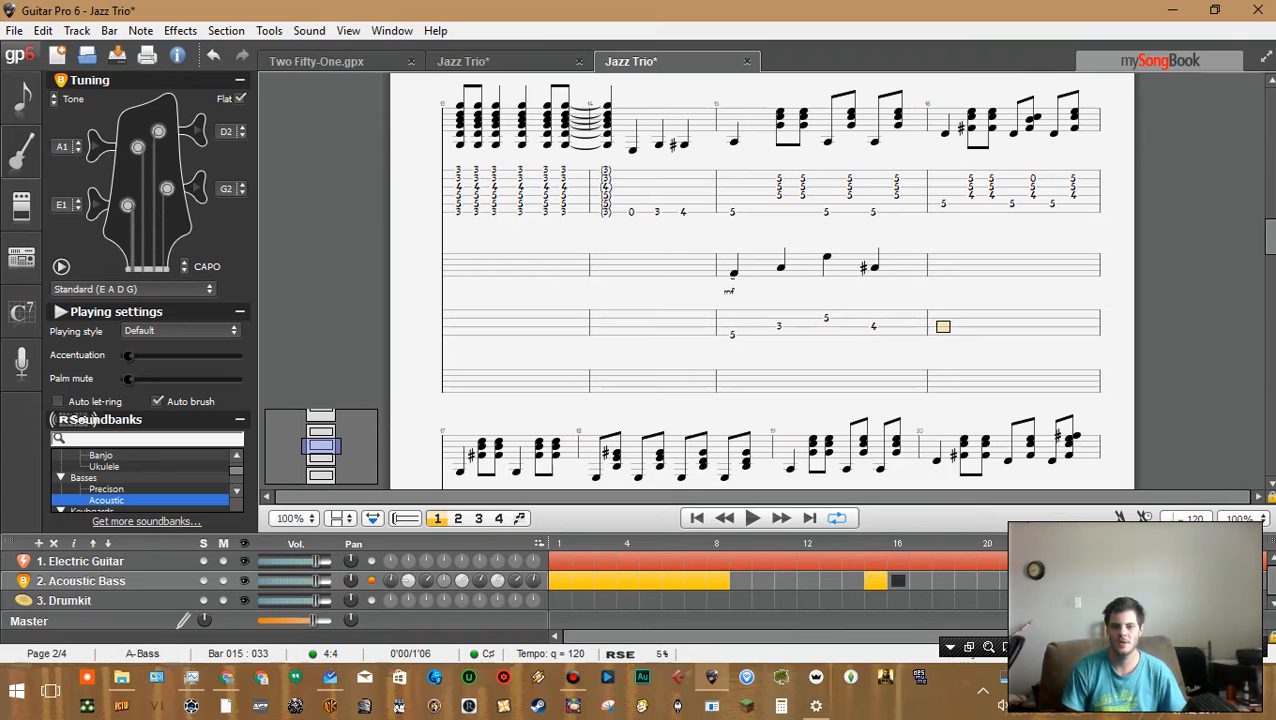
{"action": "key", "text": "5"}
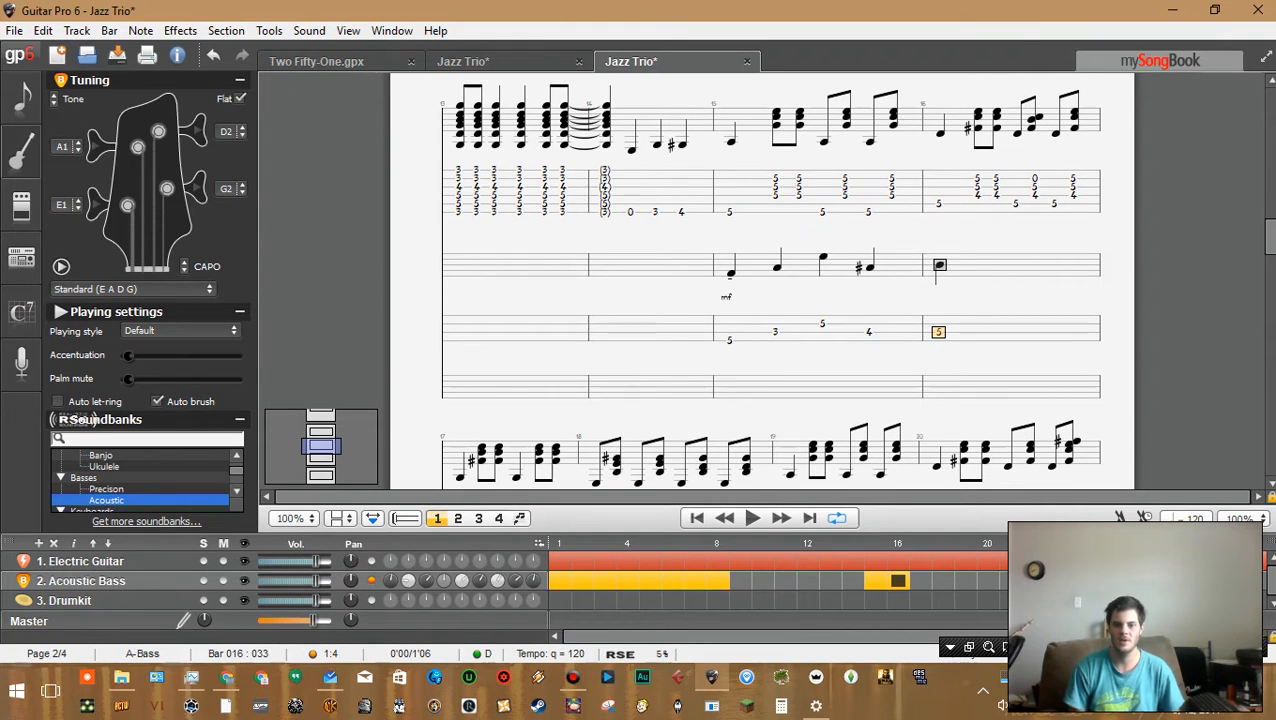
{"action": "key", "text": "Left"}
{"action": "key", "text": "Left"}
{"action": "key", "text": "Left"}
{"action": "key", "text": "Left"}
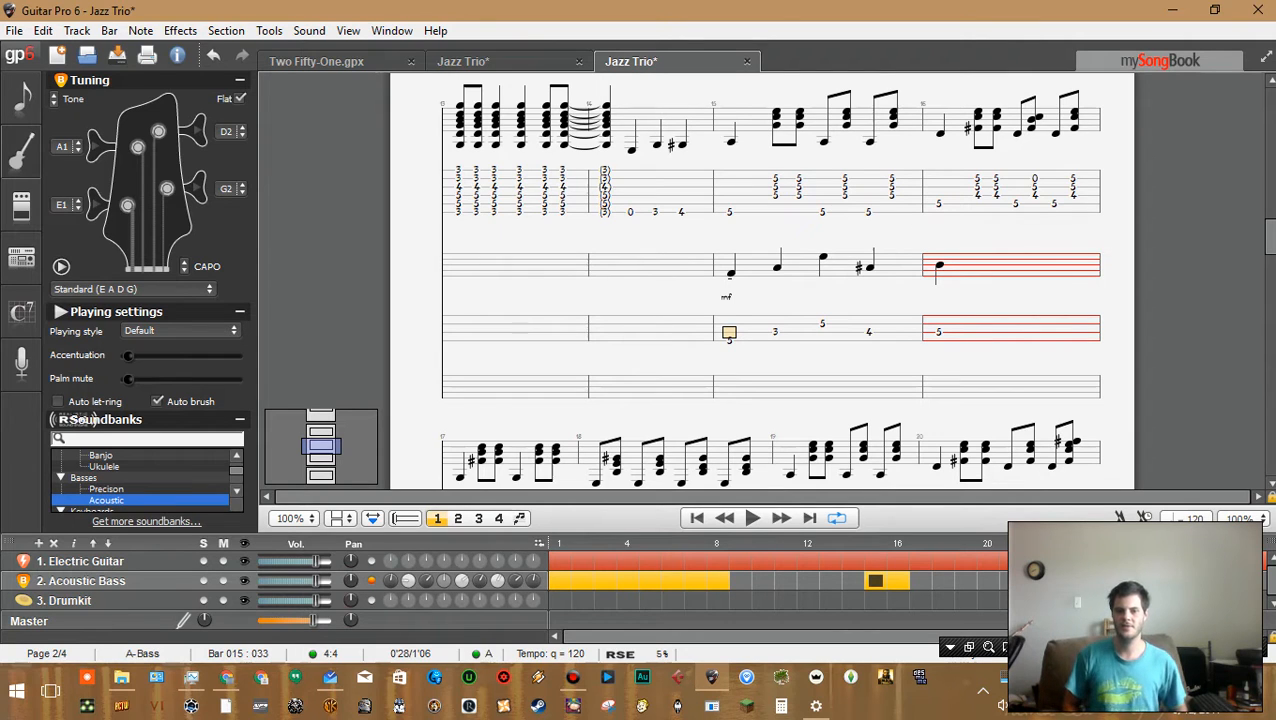
{"action": "key", "text": "space"}
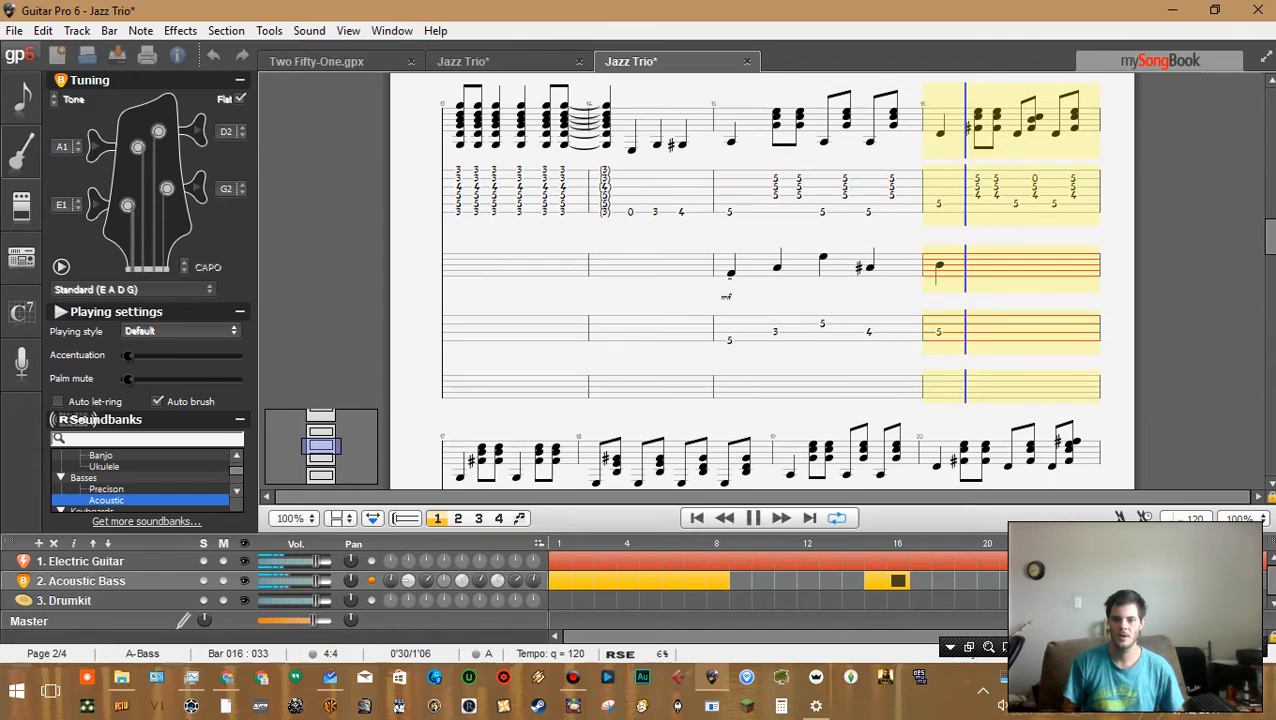
{"action": "key", "text": "space"}
Try entering fret 3 at the start of bar 17
{"action": "key", "text": "Right"}
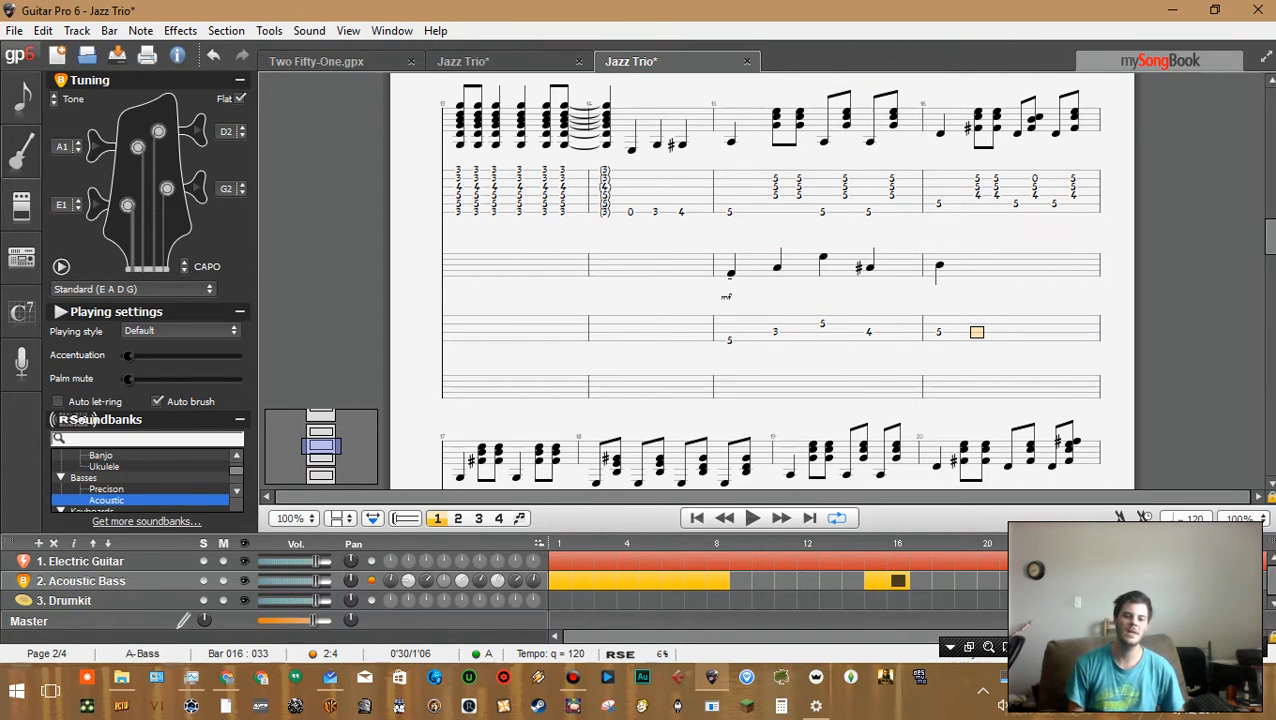
{"action": "key", "text": "Up"}
{"action": "key", "text": "Down"}
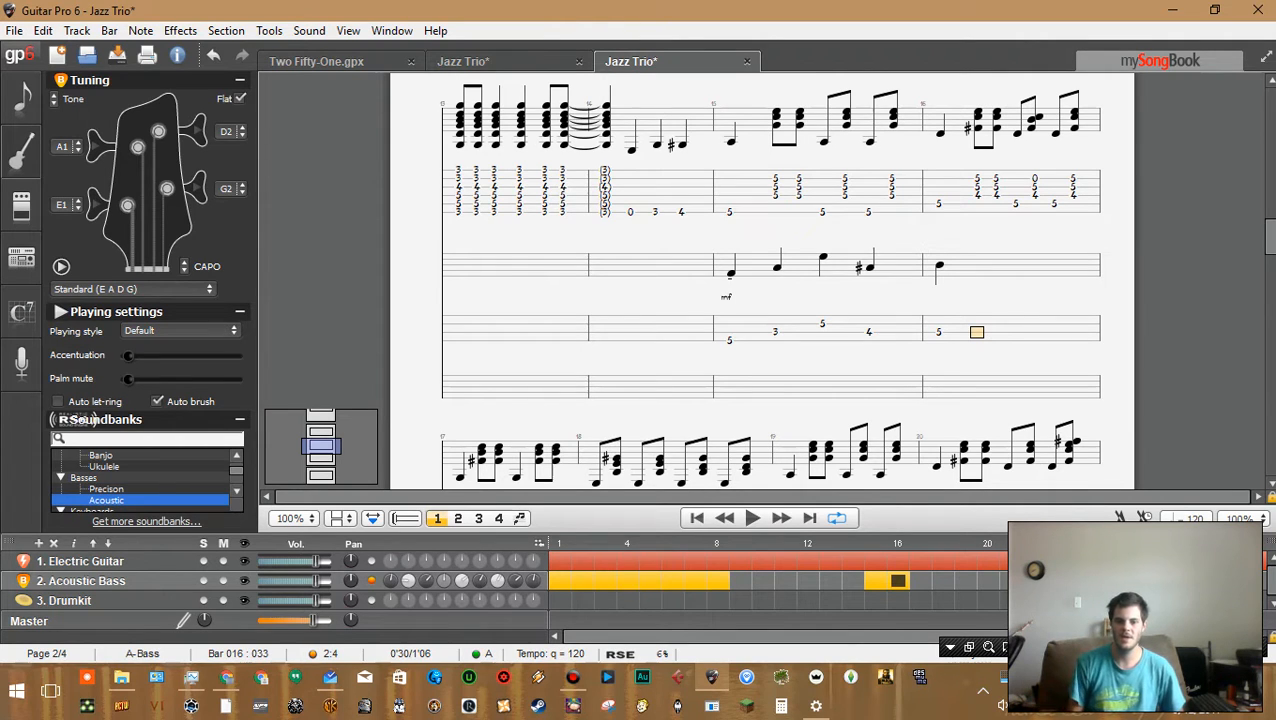
{"action": "key", "text": "Right"}
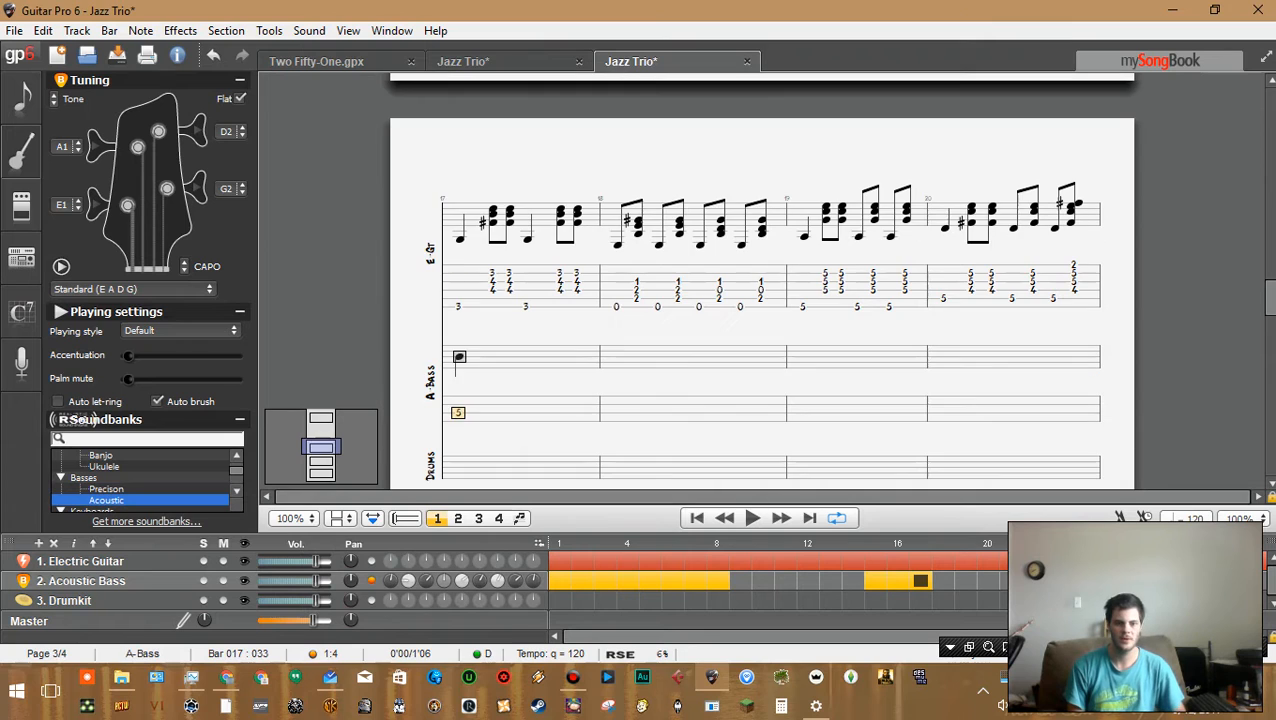
{"action": "type", "text": "4"}
{"action": "type", "text": "3"}
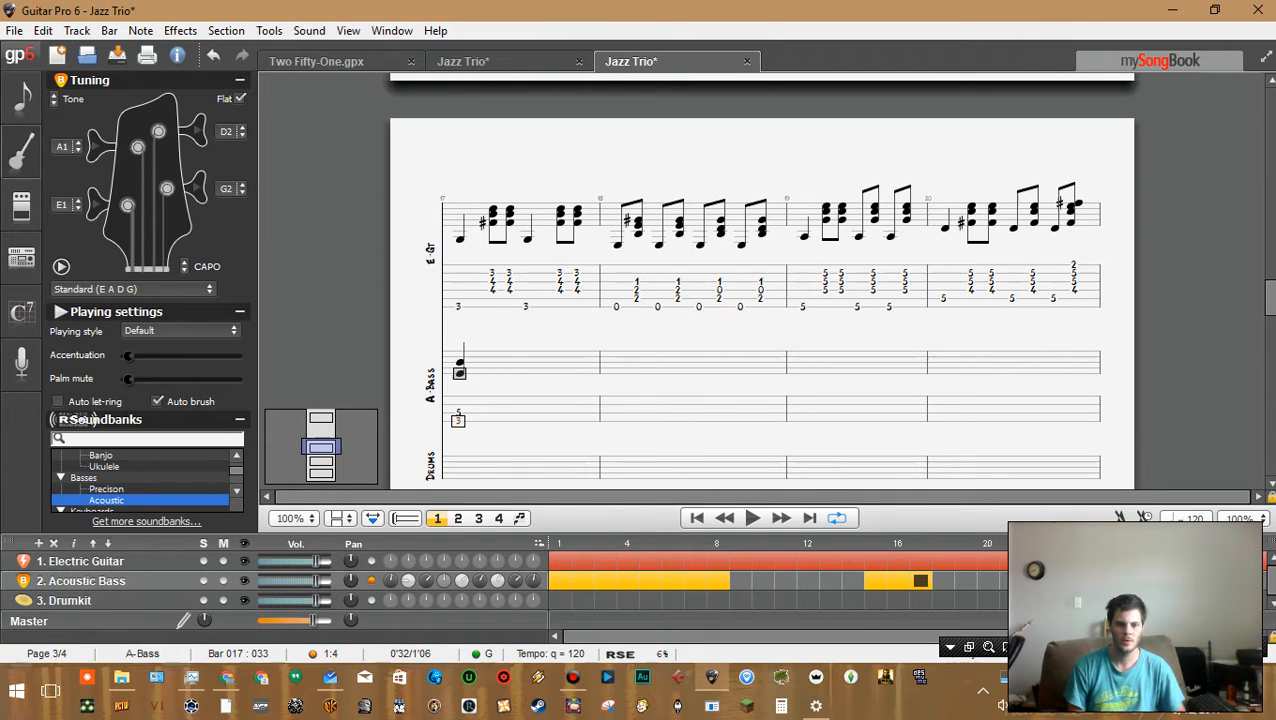
{"action": "key", "text": "Left"}
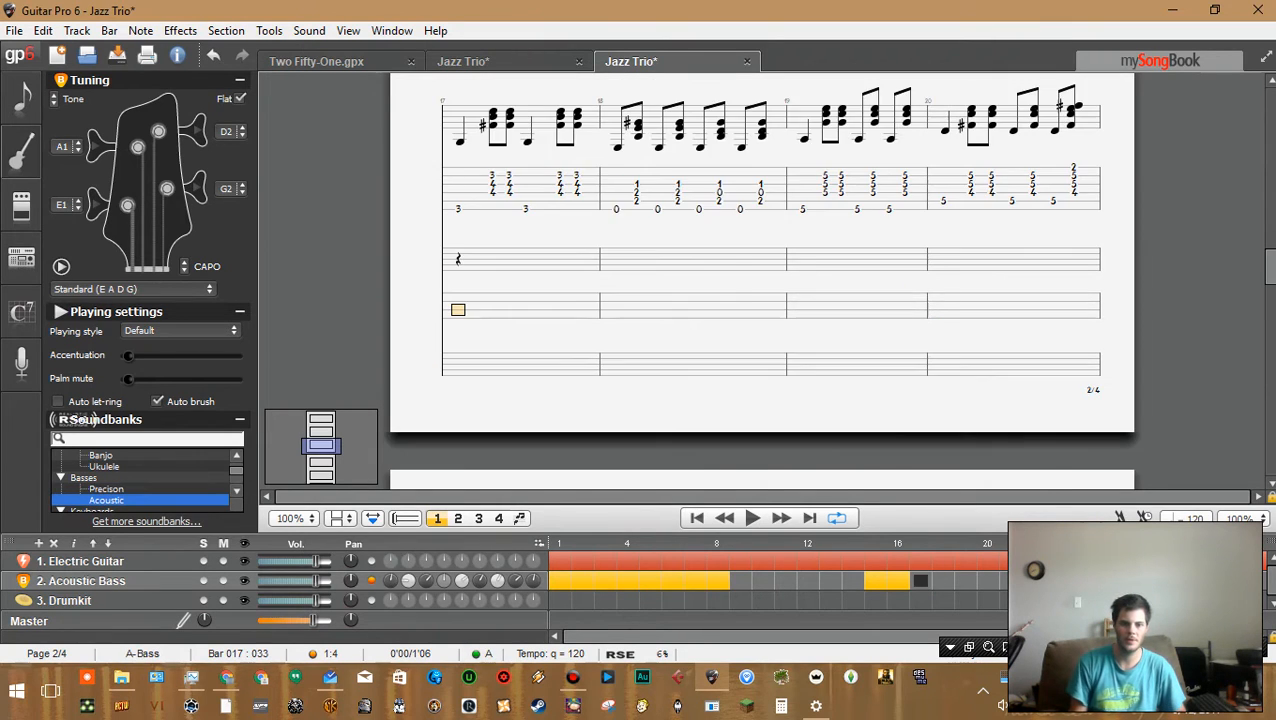
{"action": "key", "text": "Right"}
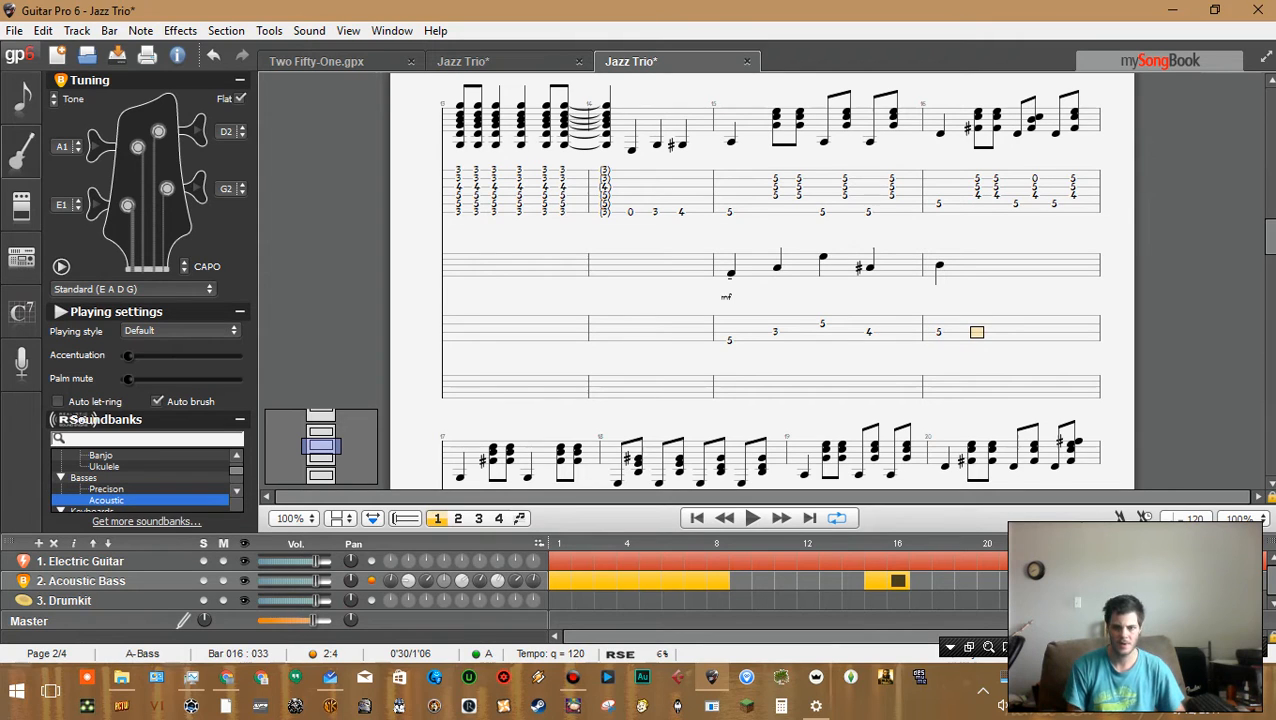
{"action": "key", "text": "Up"}
{"action": "key", "text": "Down"}
{"action": "key", "text": "Down"}
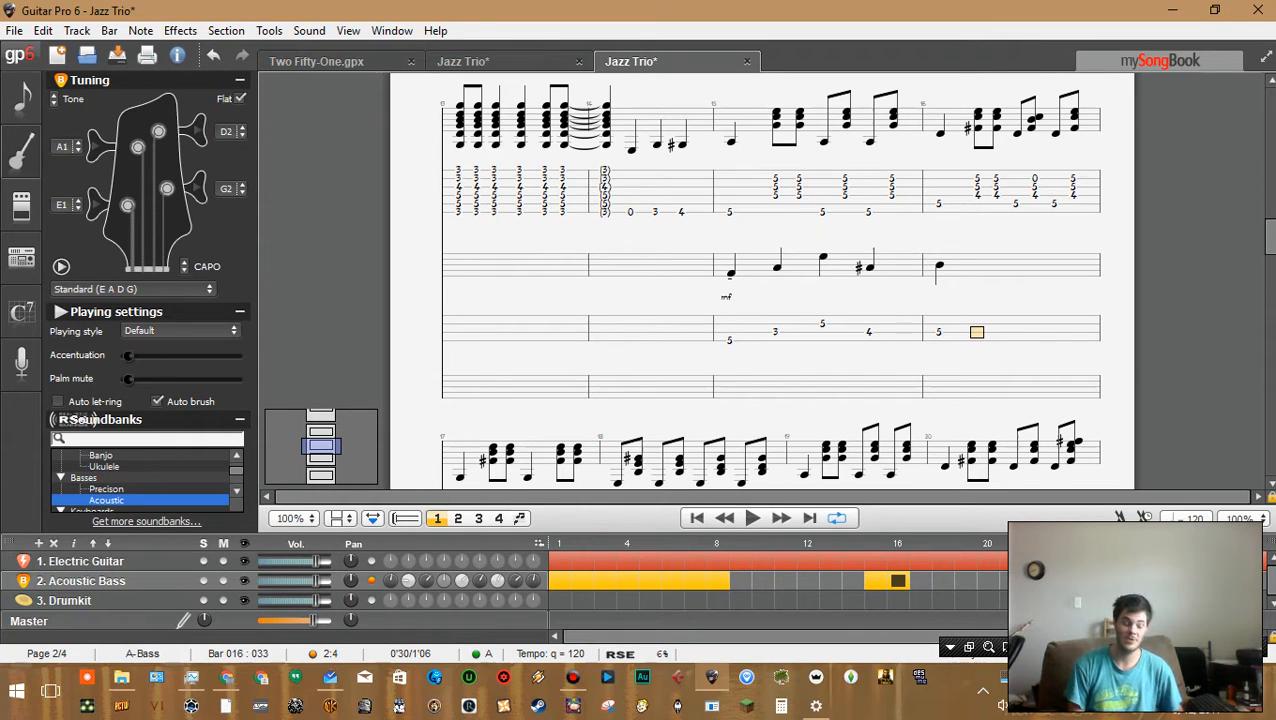
{"action": "key", "text": "Left"}
{"action": "key", "text": "Right"}
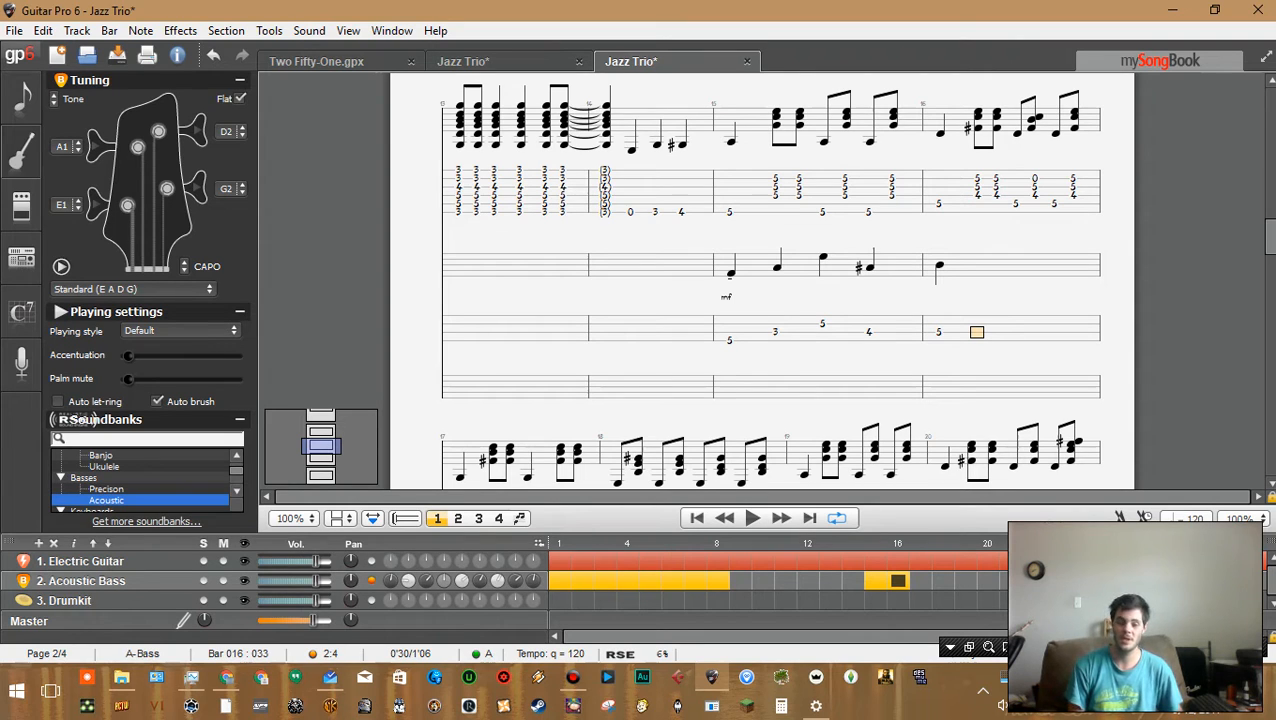
{"action": "key", "text": "Left"}
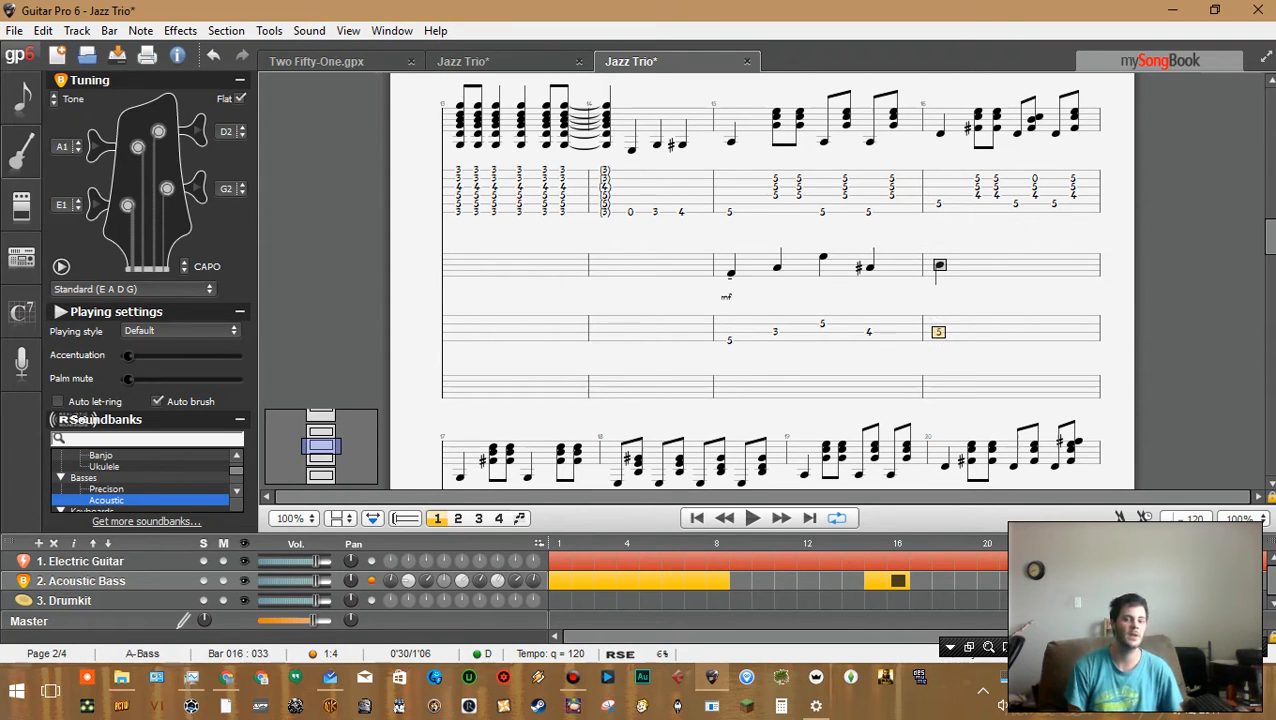
{"action": "key", "text": "Right"}
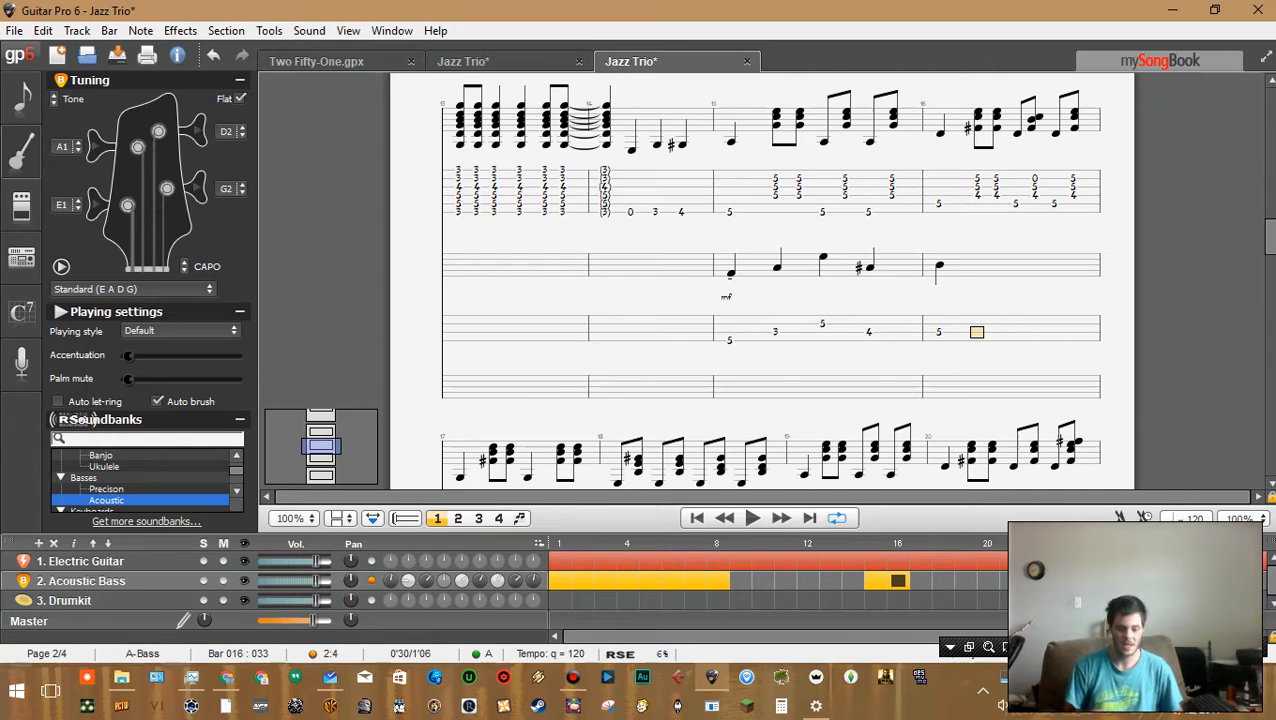
Try stacking frets 6 and 7 on the next higher string over the bar 16 downbeat, then delete the added note
{"action": "key", "text": "Up"}
{"action": "key", "text": "Left"}
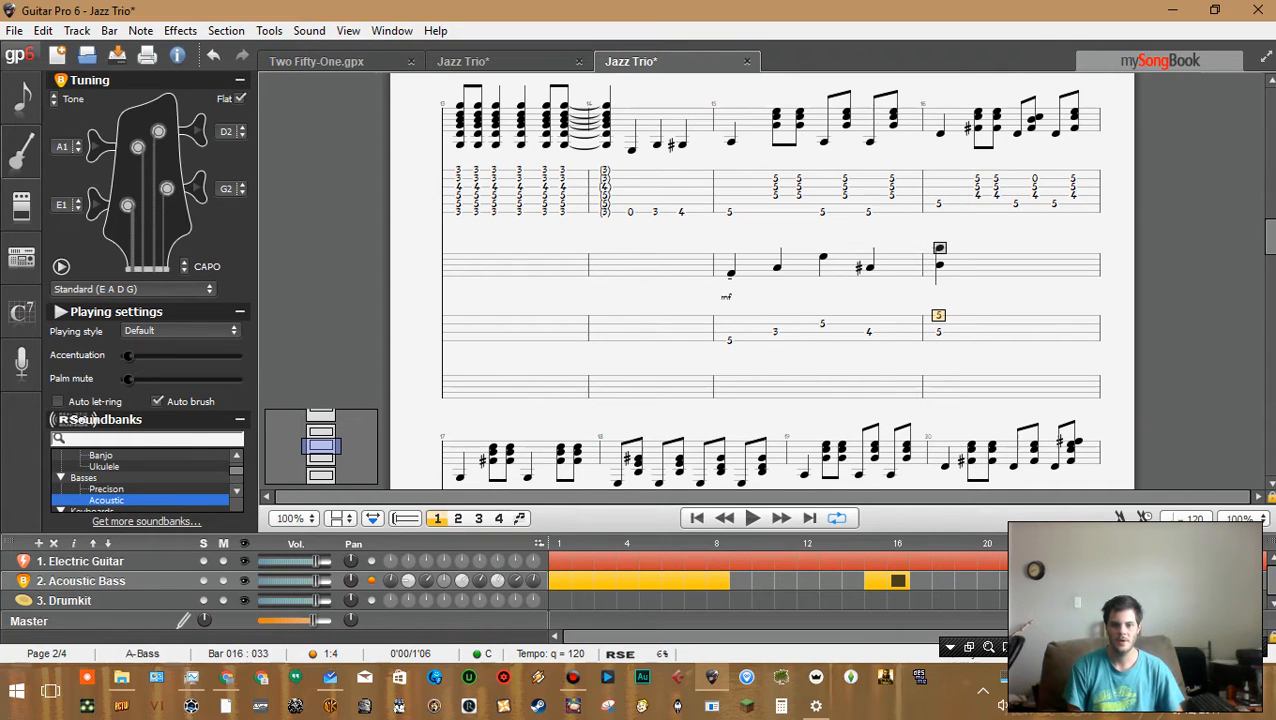
{"action": "key", "text": "Down"}
{"action": "key", "text": "Up"}
{"action": "key", "text": "Down"}
{"action": "key", "text": "Up"}
{"action": "key", "text": "Down"}
{"action": "key", "text": "Up"}
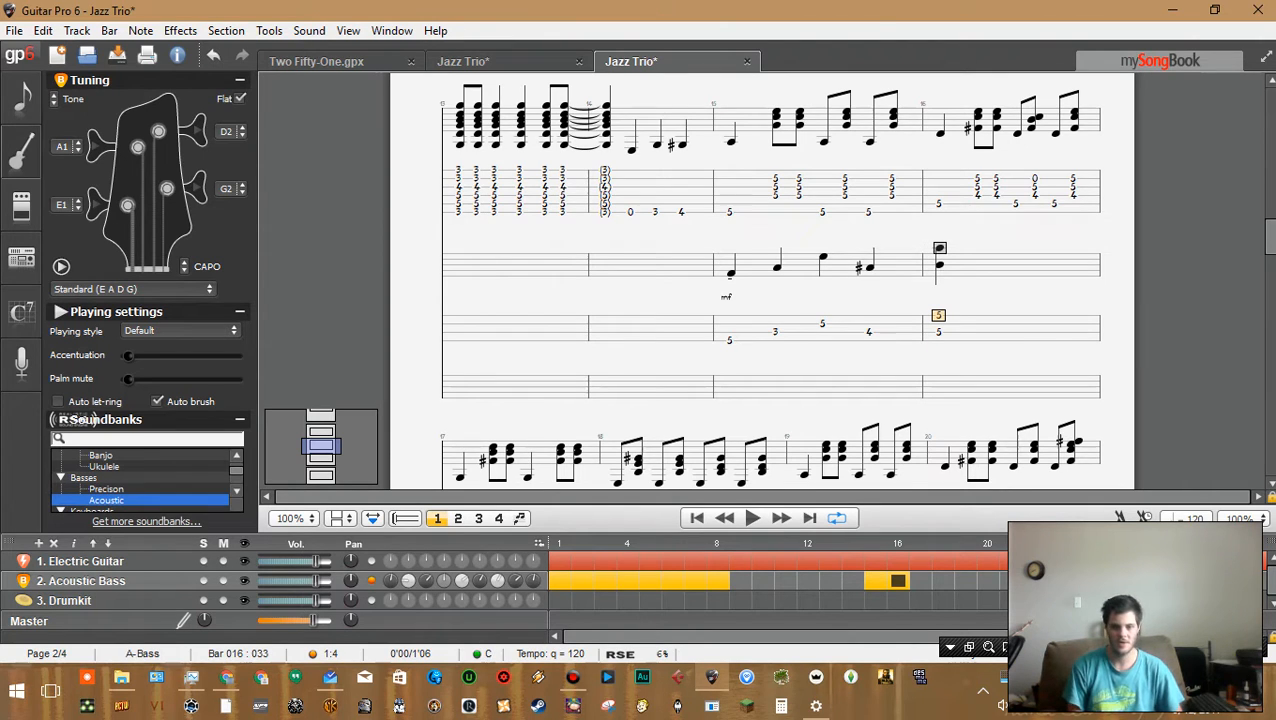
{"action": "key", "text": "6"}
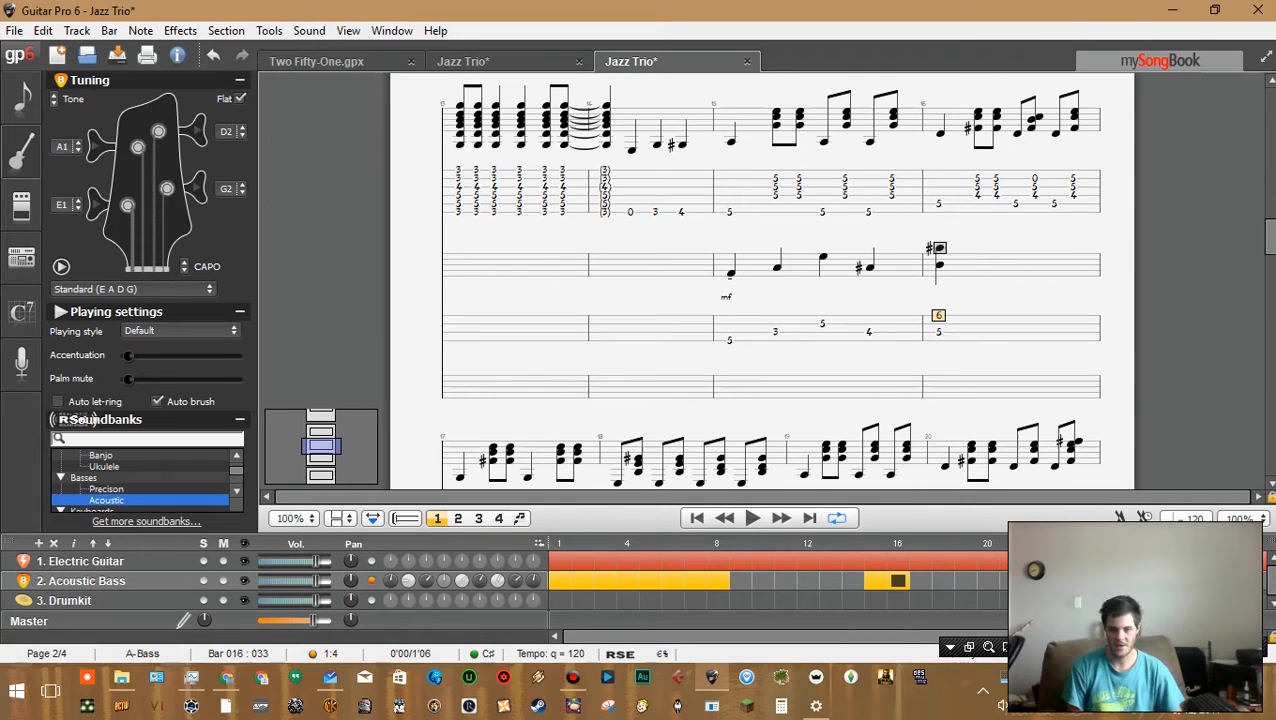
{"action": "key", "text": "7"}
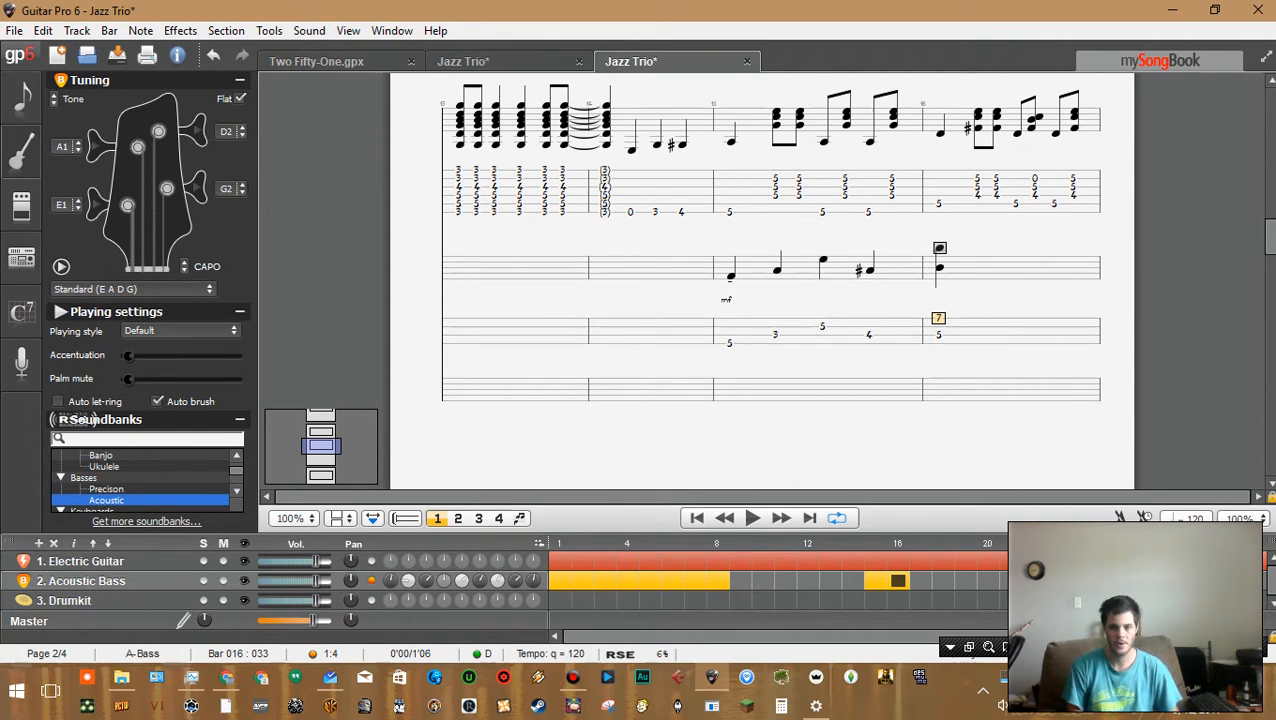
{"action": "key", "text": "5"}
{"action": "key", "text": "6"}
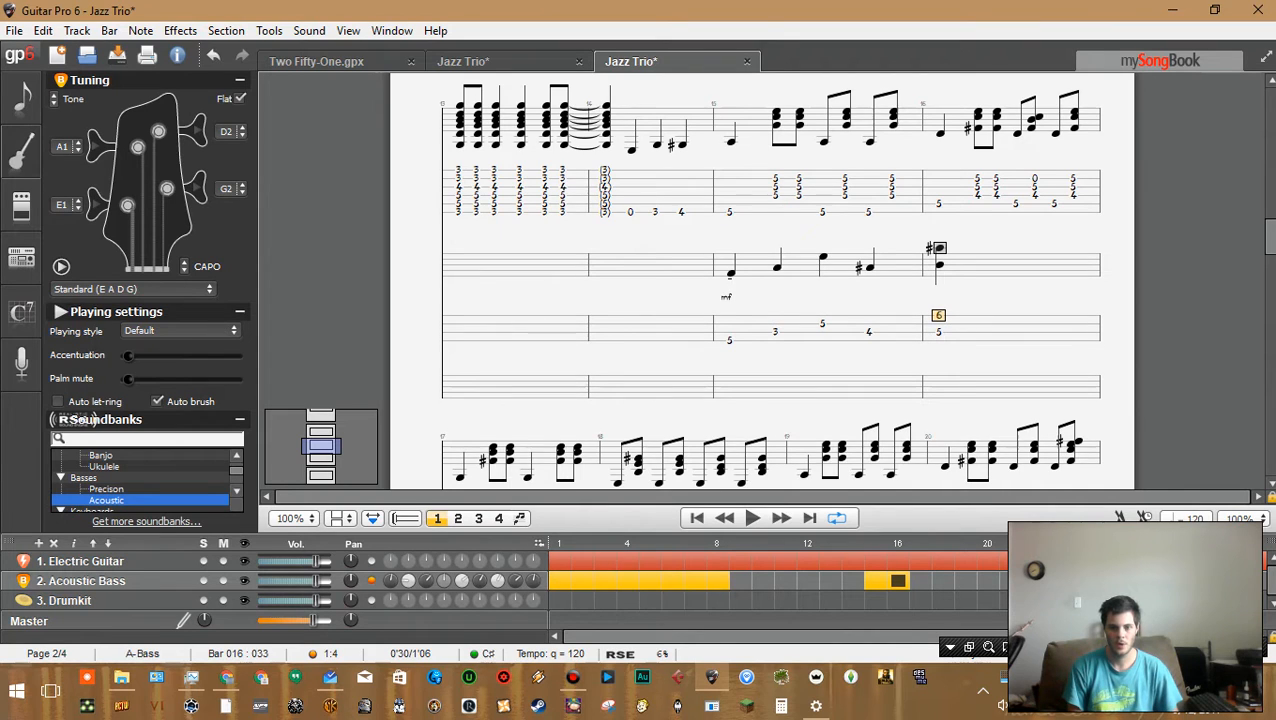
{"action": "key", "text": "7"}
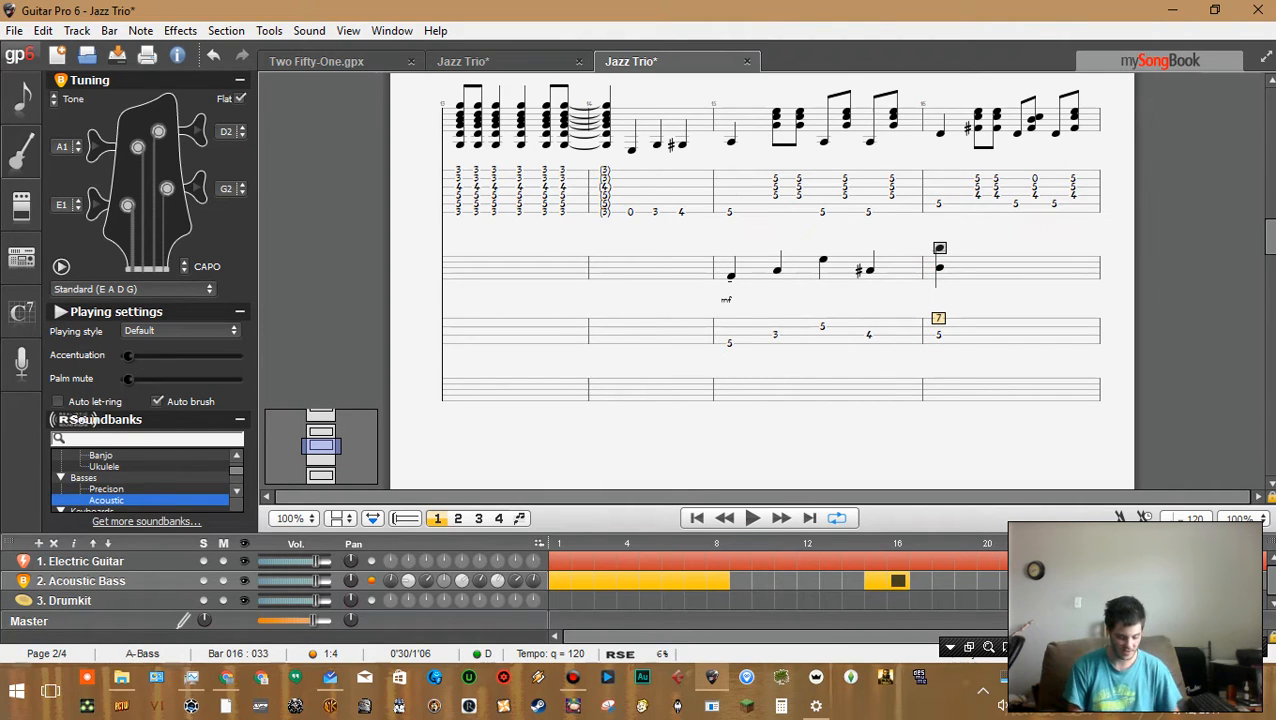
{"action": "key", "text": "Delete"}
Enter fret 3 at beat 2 of bar 16 on the bass track
{"action": "key", "text": "Down"}
{"action": "key", "text": "Right"}
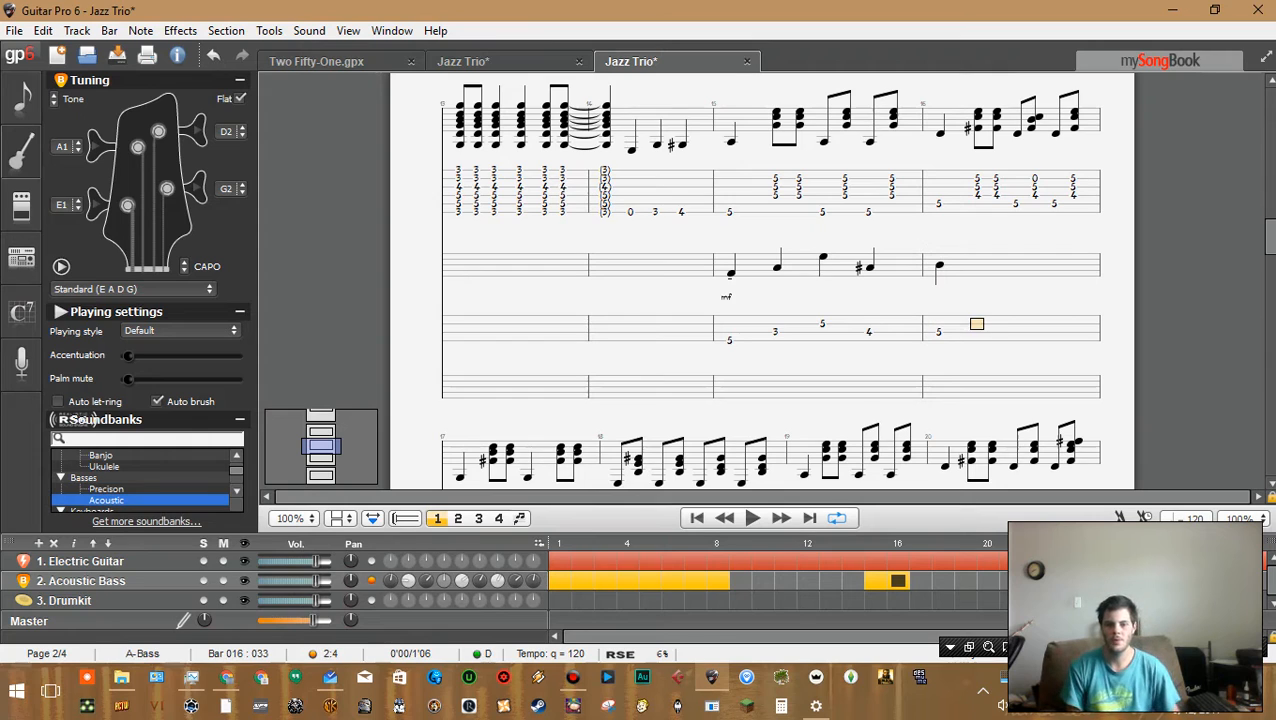
{"action": "key", "text": "Down"}
{"action": "type", "text": "3"}
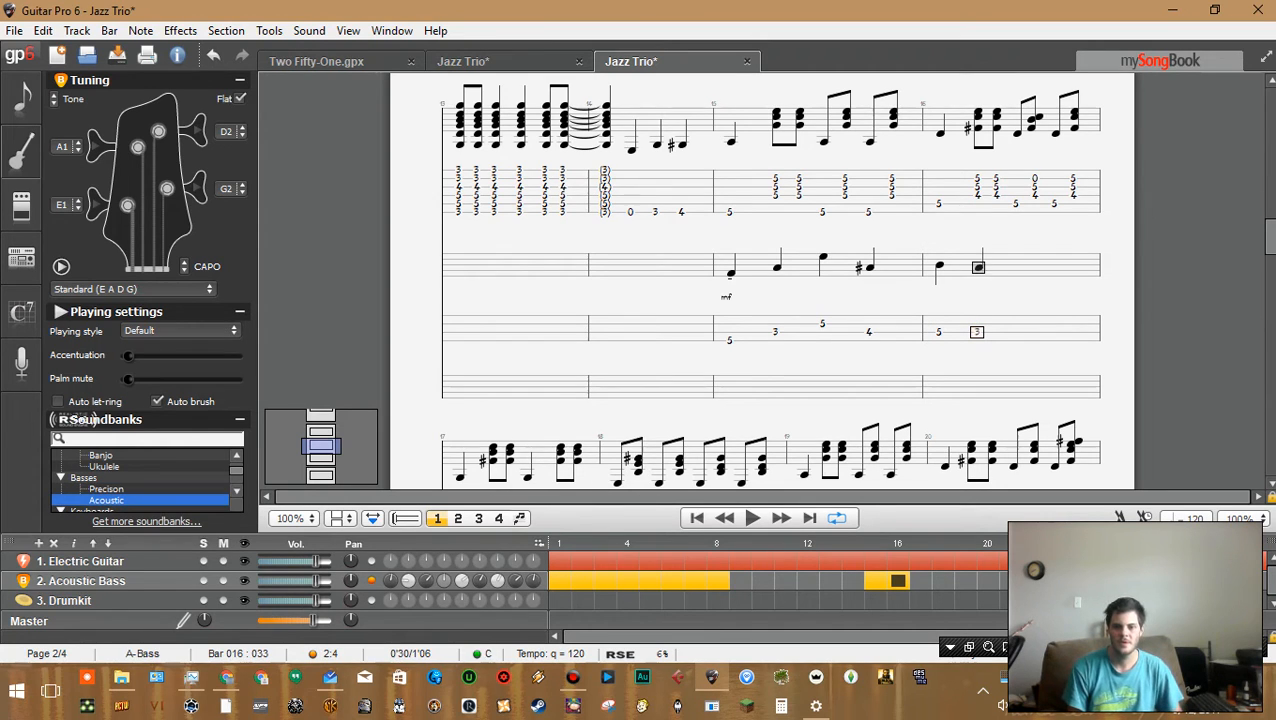
{"action": "key", "text": "Left"}
{"action": "key", "text": "Right"}
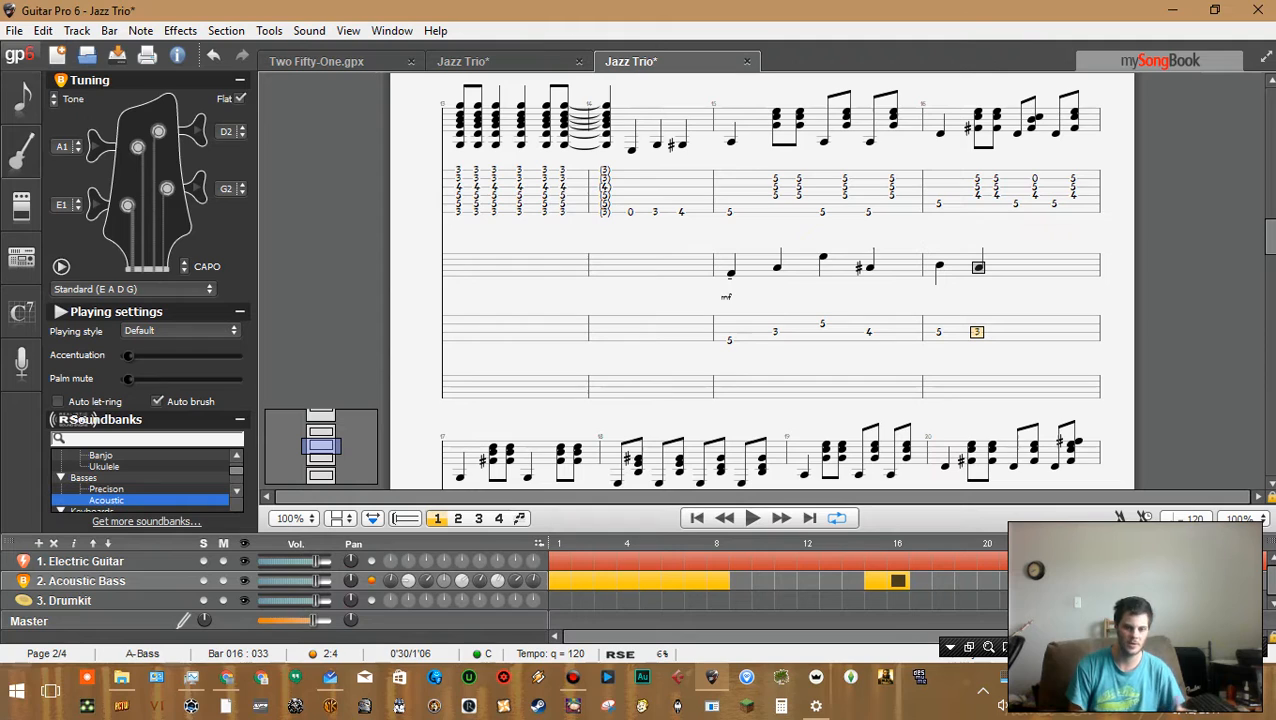
{"action": "key", "text": "Left"}
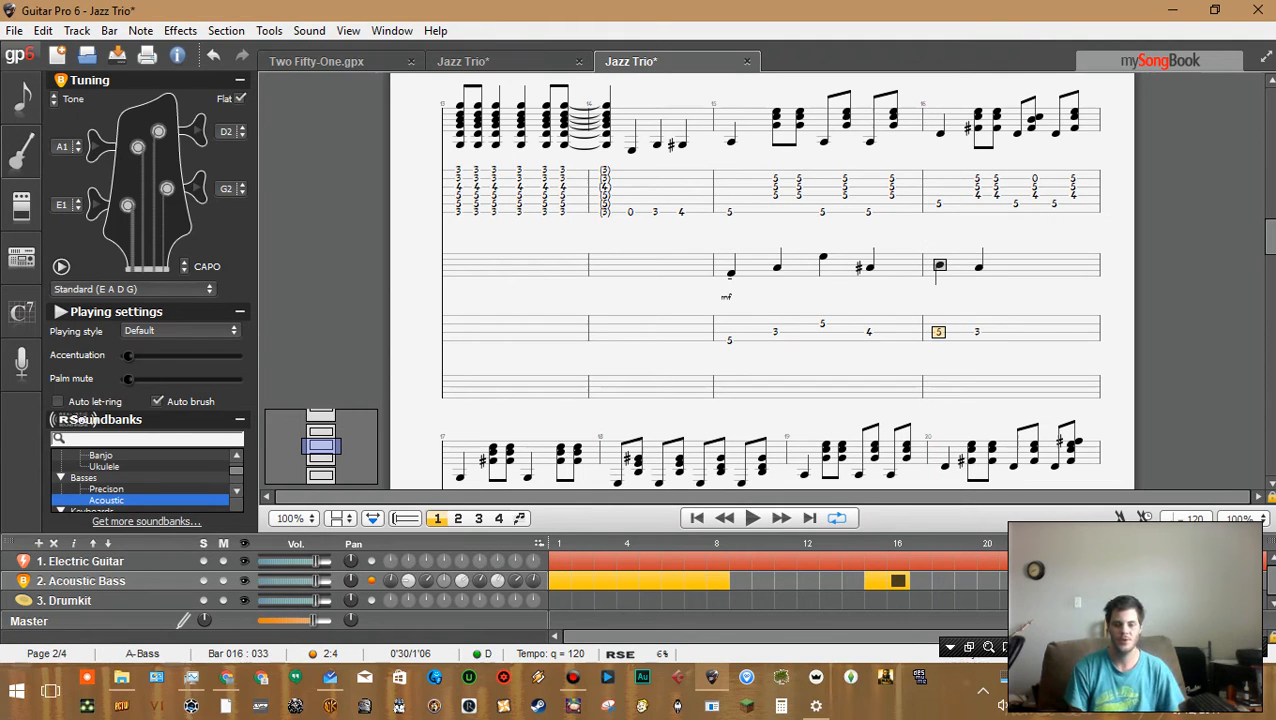
{"action": "key", "text": "Right"}
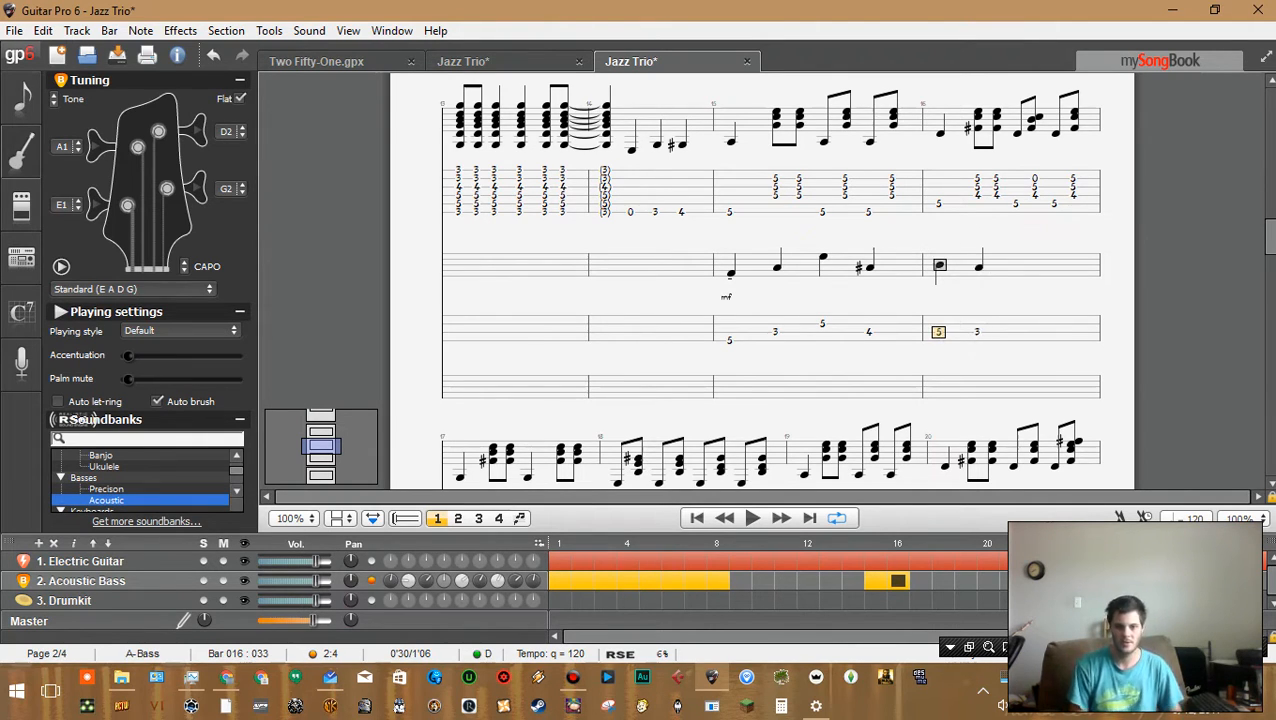
Try entering fret 5, then 7, at beat 3 of bar 16 on the next higher string, play it, then delete the note
{"action": "key", "text": "Right"}
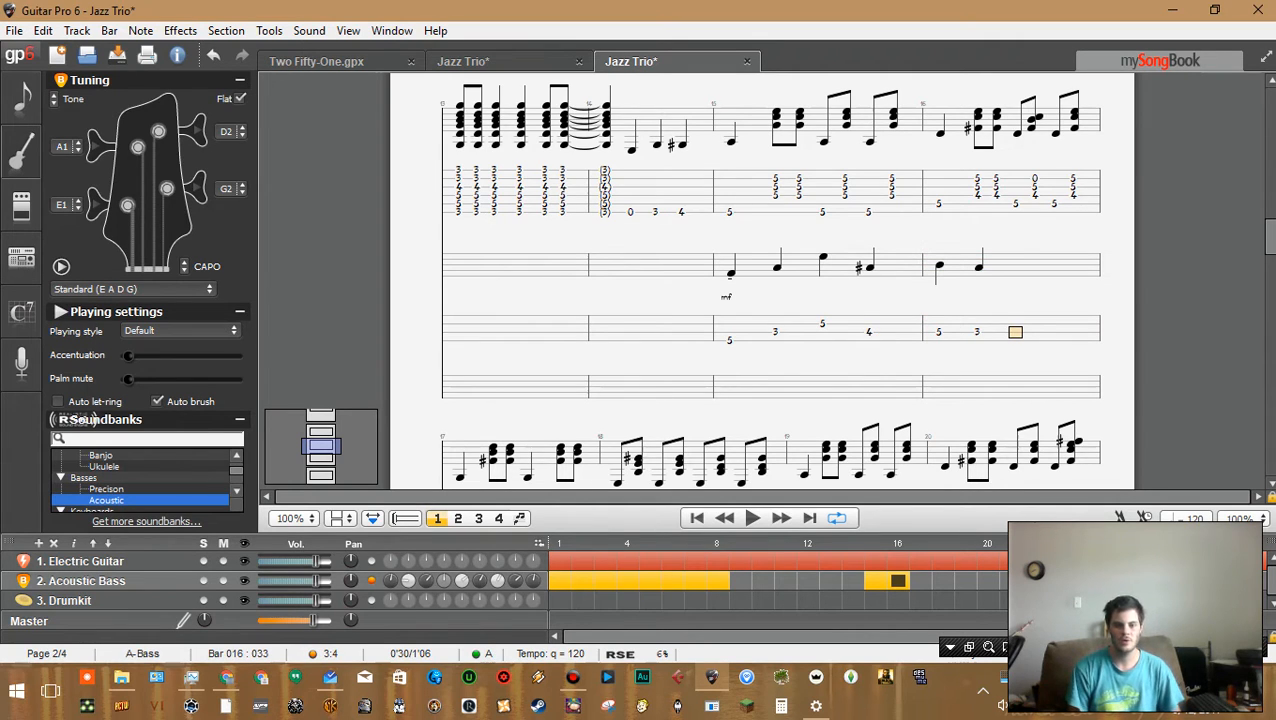
{"action": "key", "text": "Down"}
{"action": "key", "text": "5"}
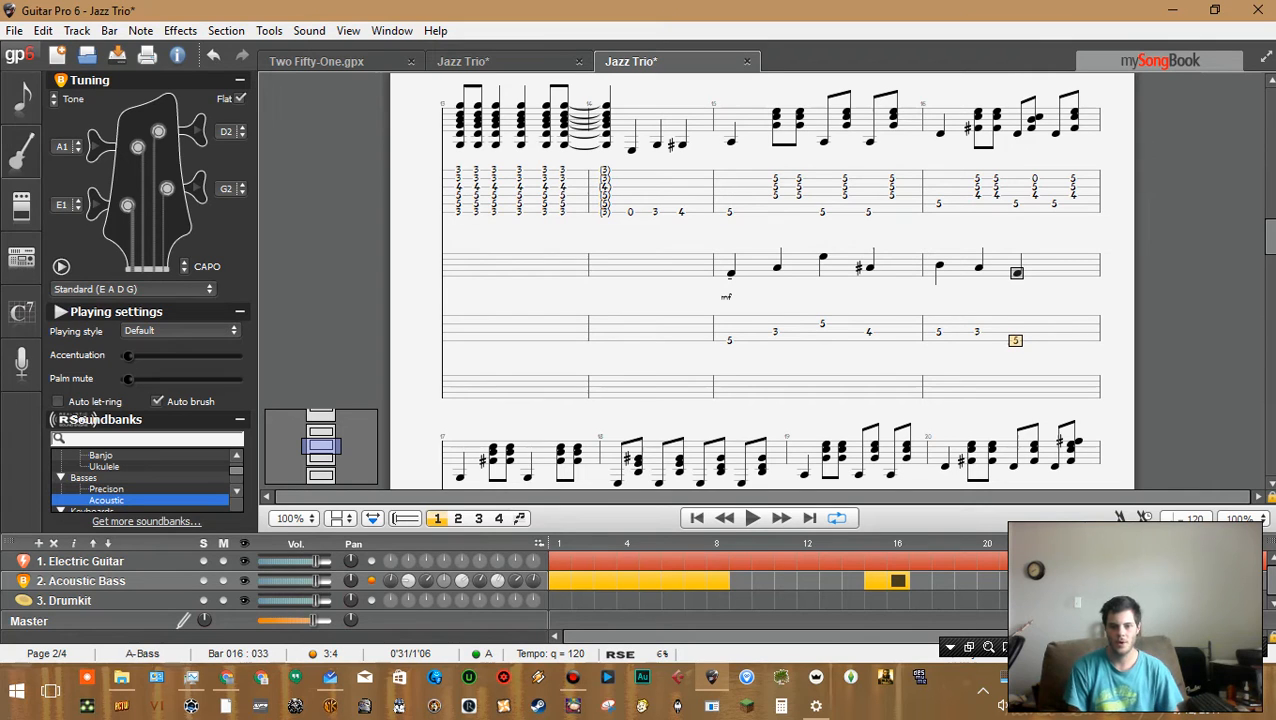
{"action": "key", "text": "Up"}
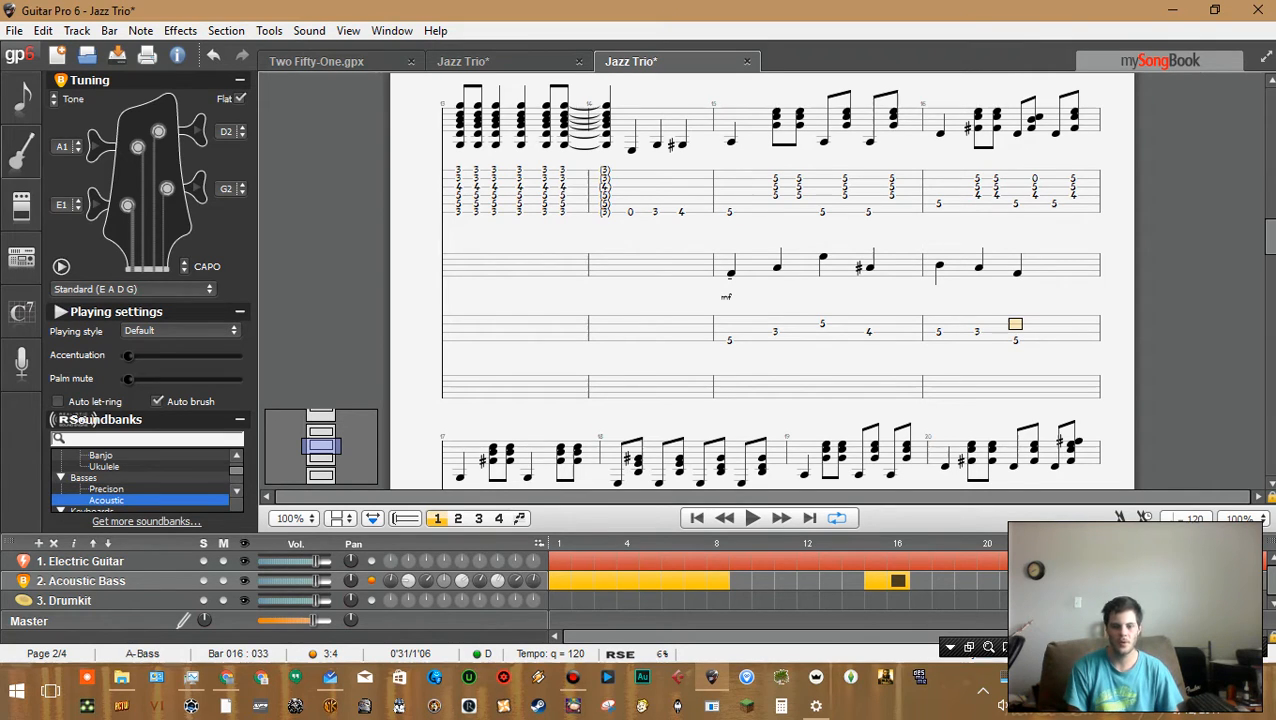
{"action": "key", "text": "5"}
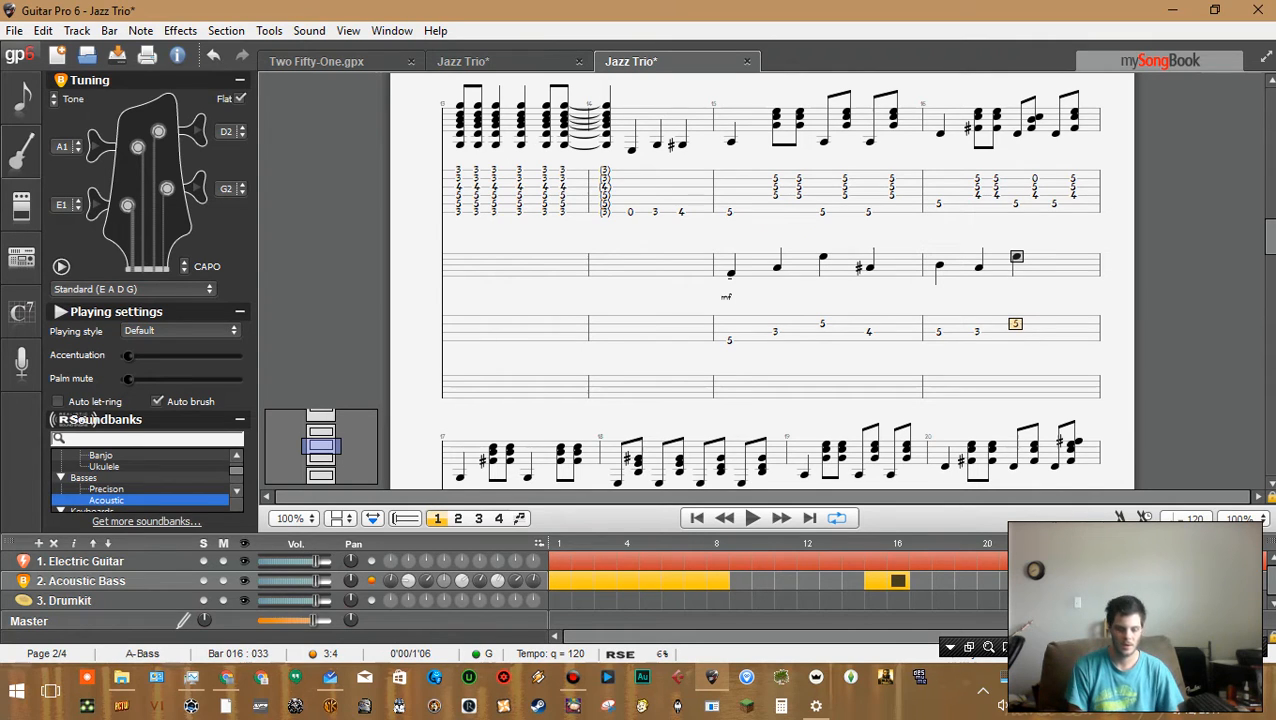
{"action": "key", "text": "7"}
{"action": "key", "text": "space"}
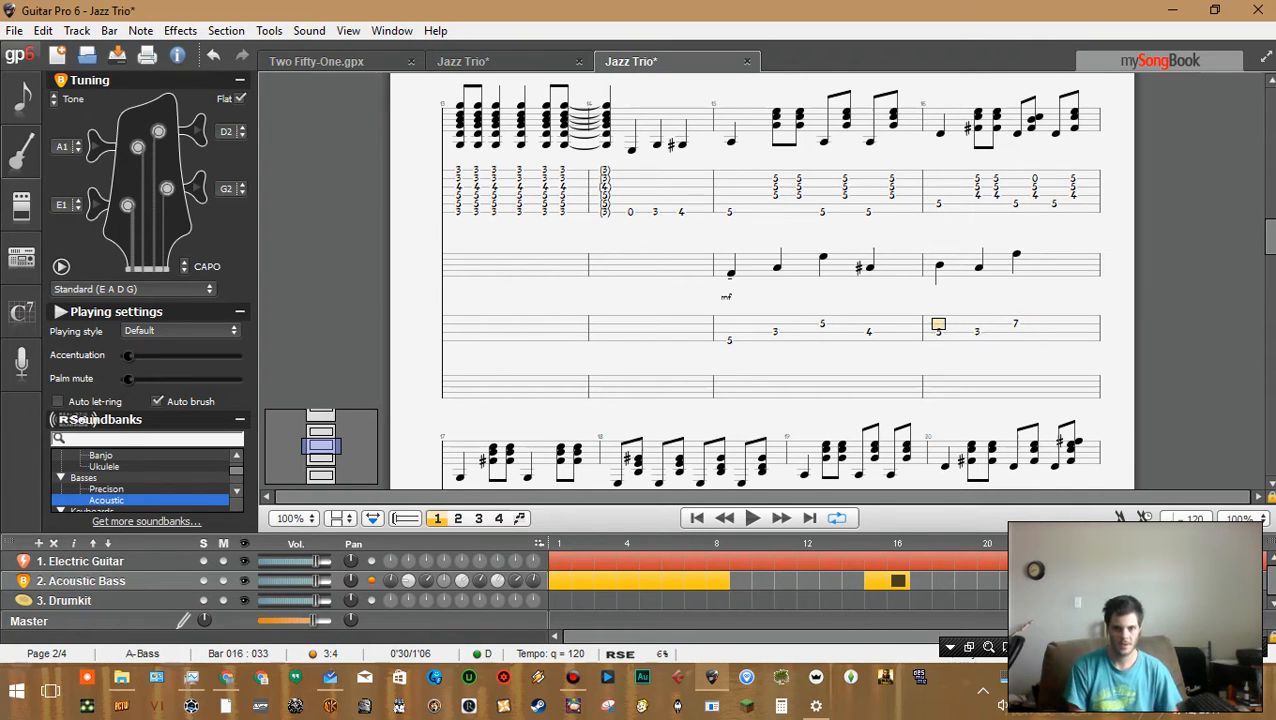
{"action": "key", "text": "space"}
{"action": "key", "text": "Left"}
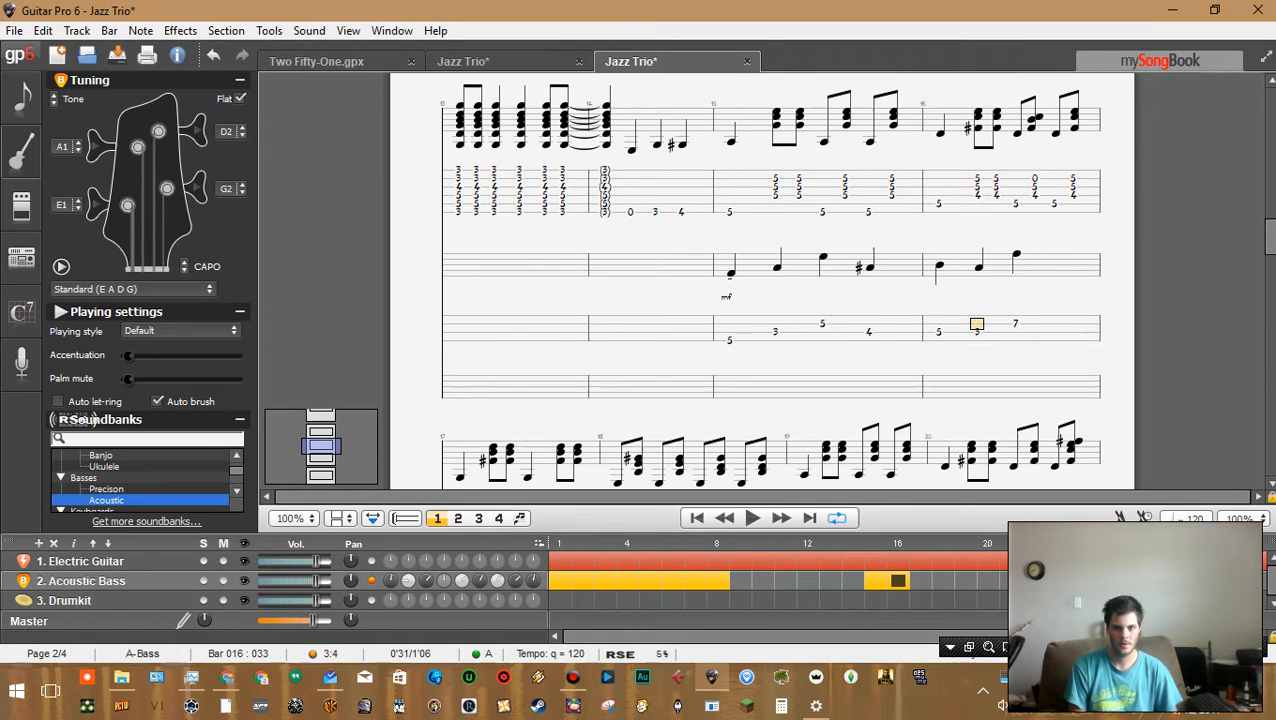
{"action": "key", "text": "Left"}
{"action": "key", "text": "Right"}
{"action": "key", "text": "Right"}
{"action": "key", "text": "Delete"}
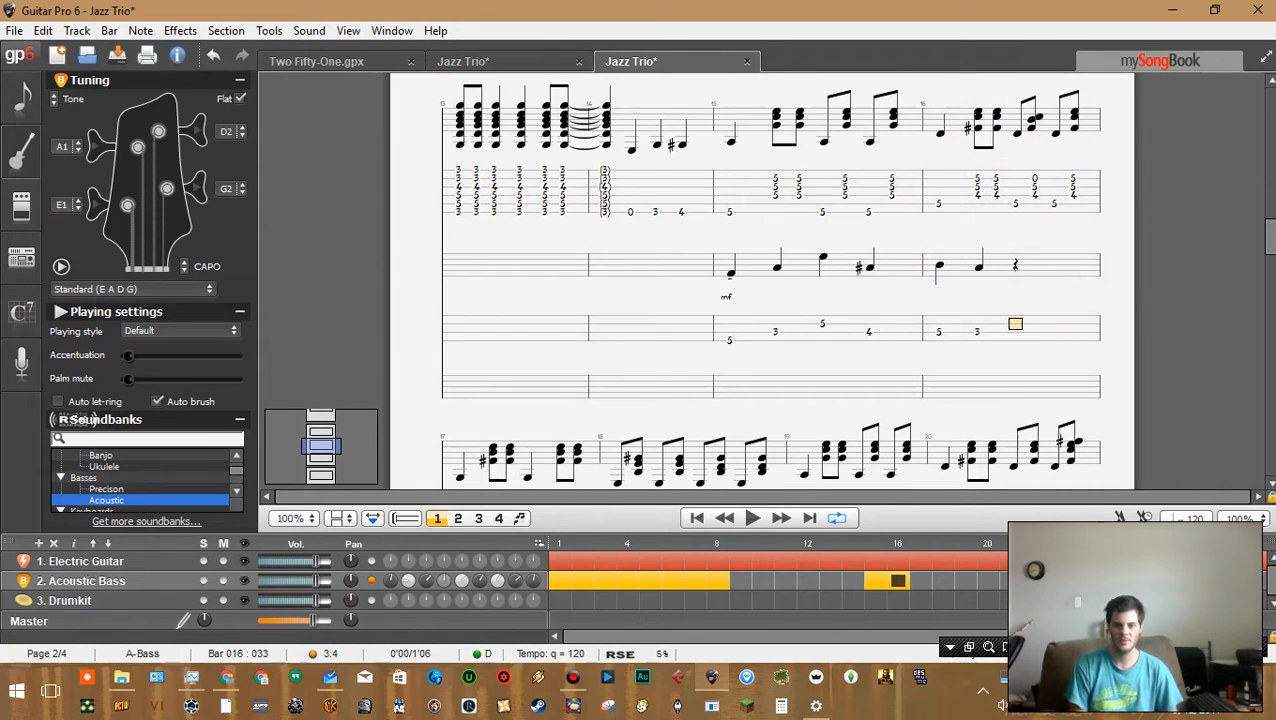
Enter fret 5 at beat 3 and fret 4 at beat 4 of bar 16 on the bass track
{"action": "key", "text": "Down"}
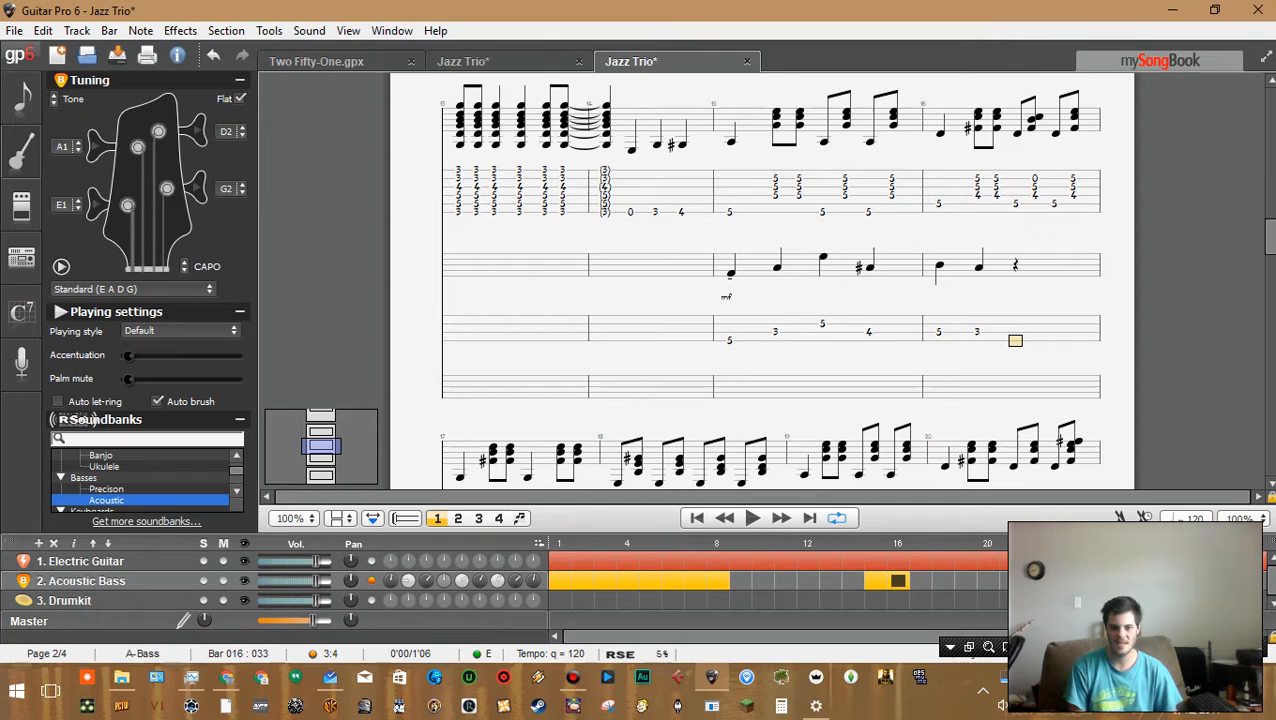
{"action": "key", "text": "Up"}
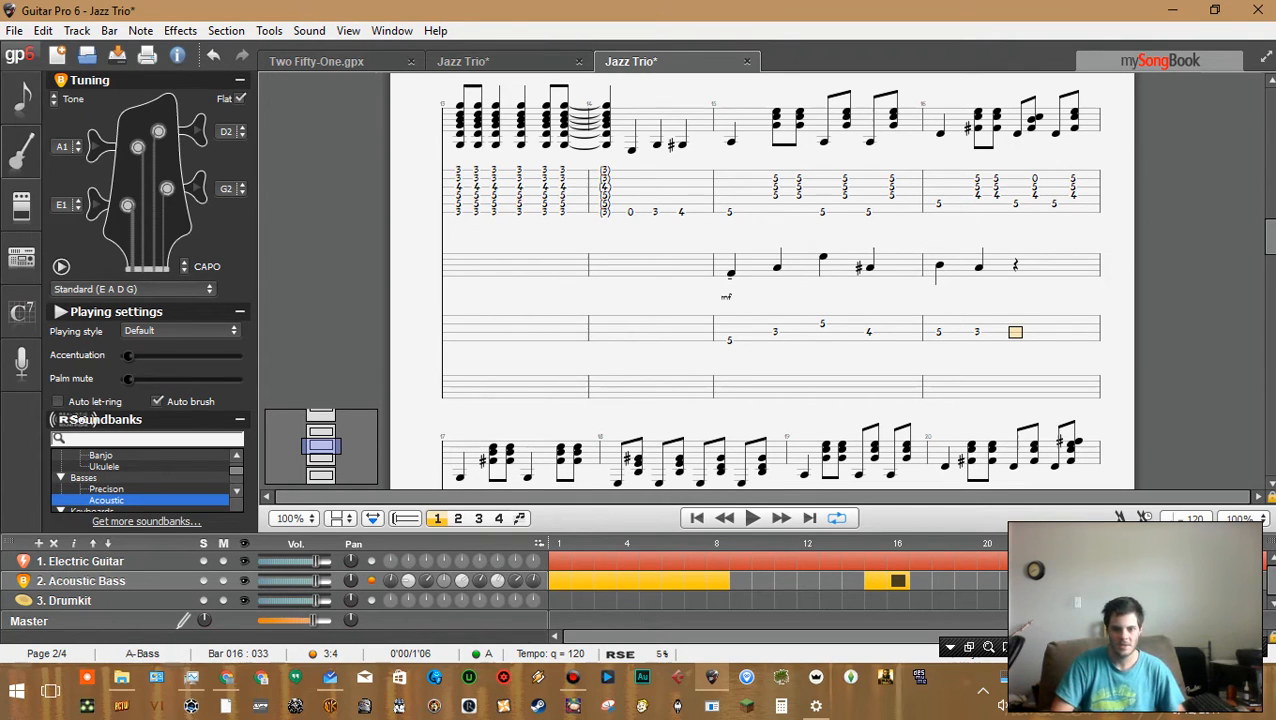
{"action": "key", "text": "Down"}
{"action": "key", "text": "5"}
{"action": "key", "text": "Right"}
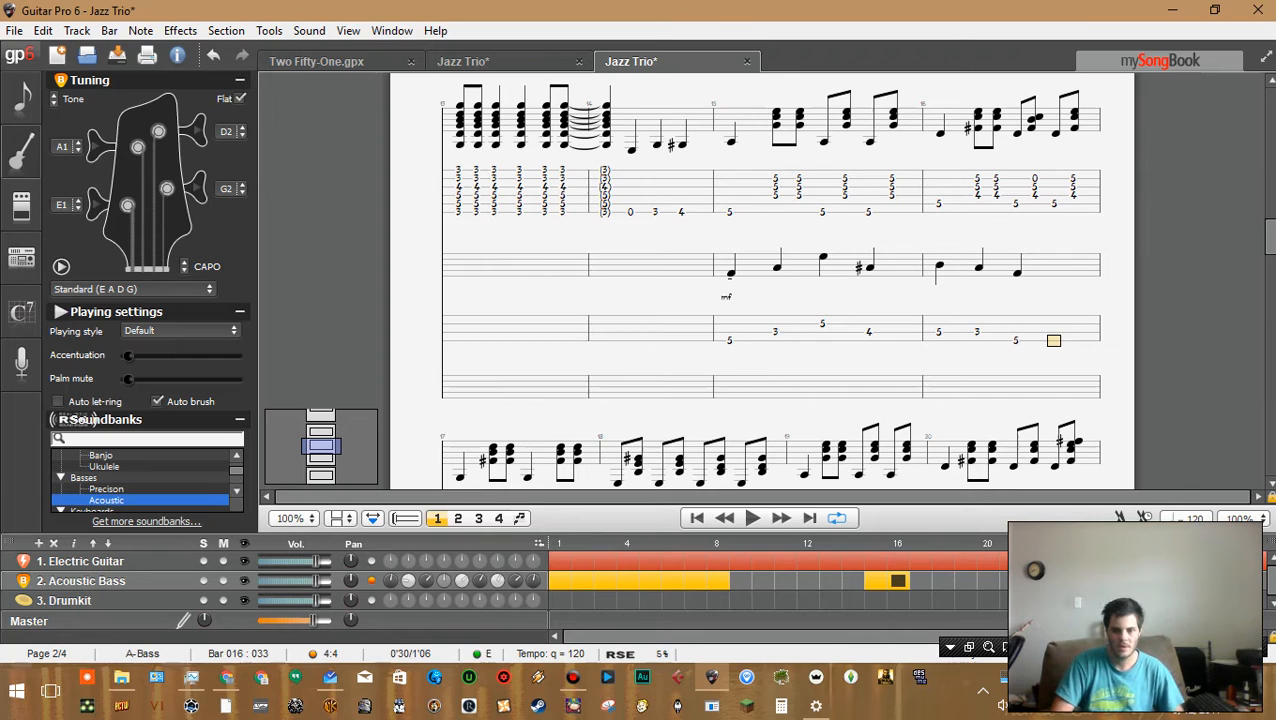
{"action": "key", "text": "3"}
{"action": "key", "text": "Left"}
{"action": "key", "text": "Left"}
{"action": "key", "text": "Left"}
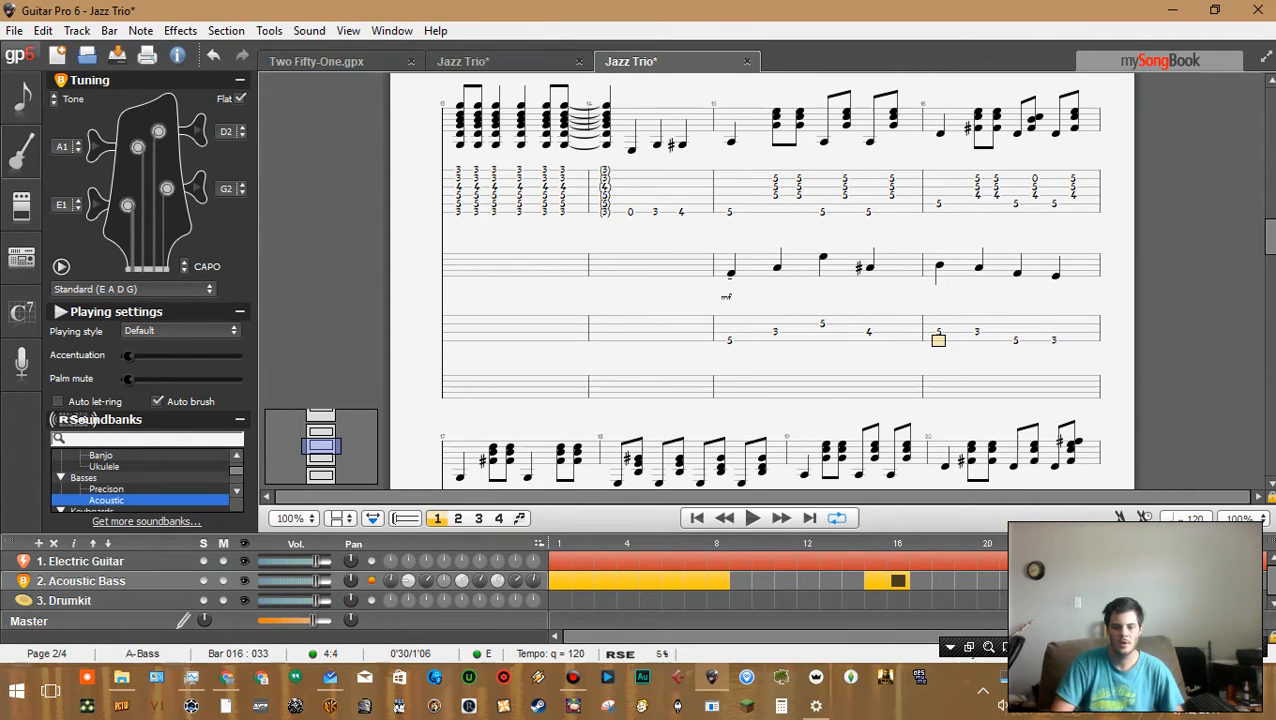
{"action": "key", "text": "Right"}
{"action": "key", "text": "Right"}
{"action": "key", "text": "Right"}
{"action": "key", "text": "4"}
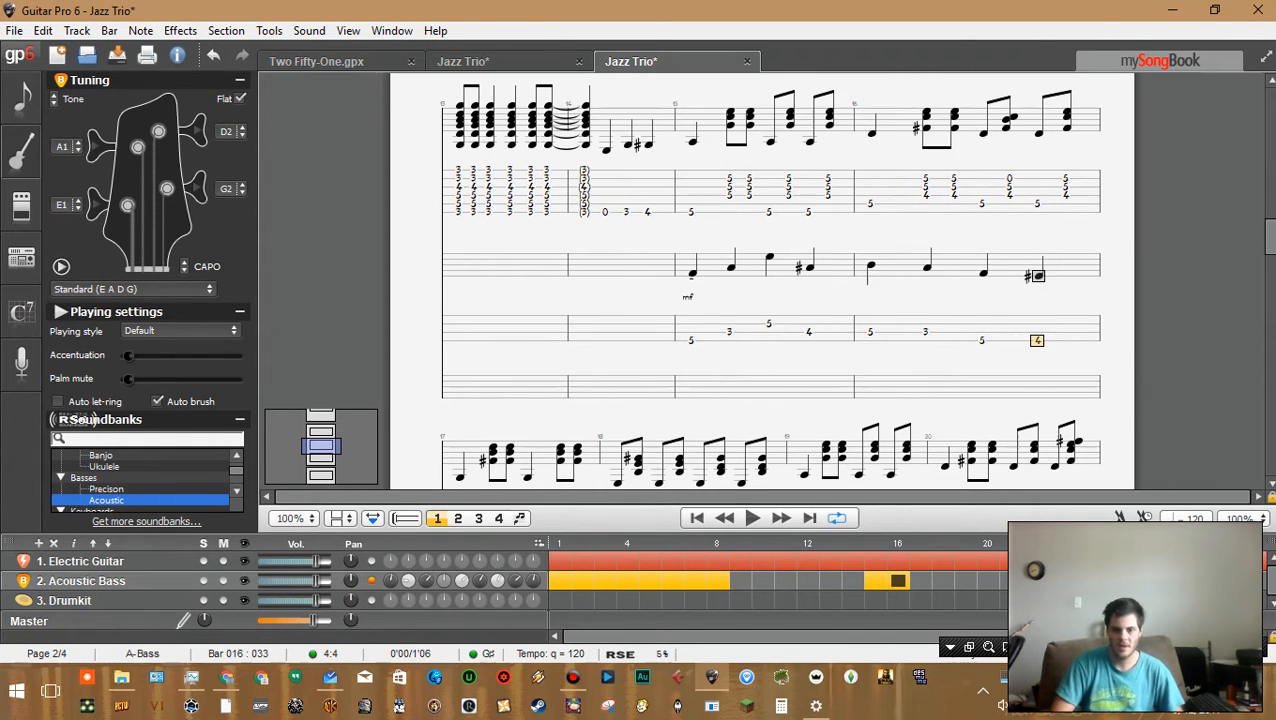
Play back the bass line from bar 15
{"action": "key", "text": "Left"}
{"action": "key", "text": "Left"}
{"action": "key", "text": "Left"}
{"action": "key", "text": "Left"}
{"action": "key", "text": "Left"}
{"action": "key", "text": "Left"}
{"action": "key", "text": "Left"}
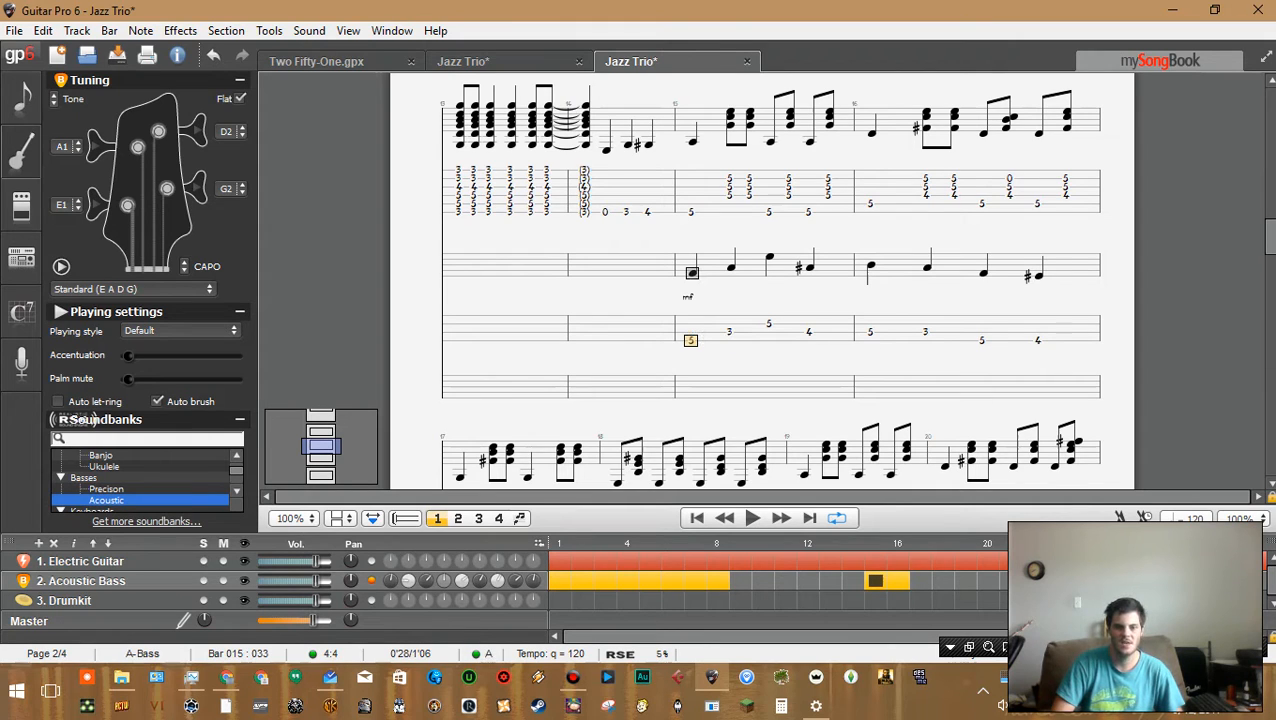
{"action": "key", "text": "Right"}
{"action": "key", "text": "Right"}
{"action": "key", "text": "Right"}
{"action": "key", "text": "Right"}
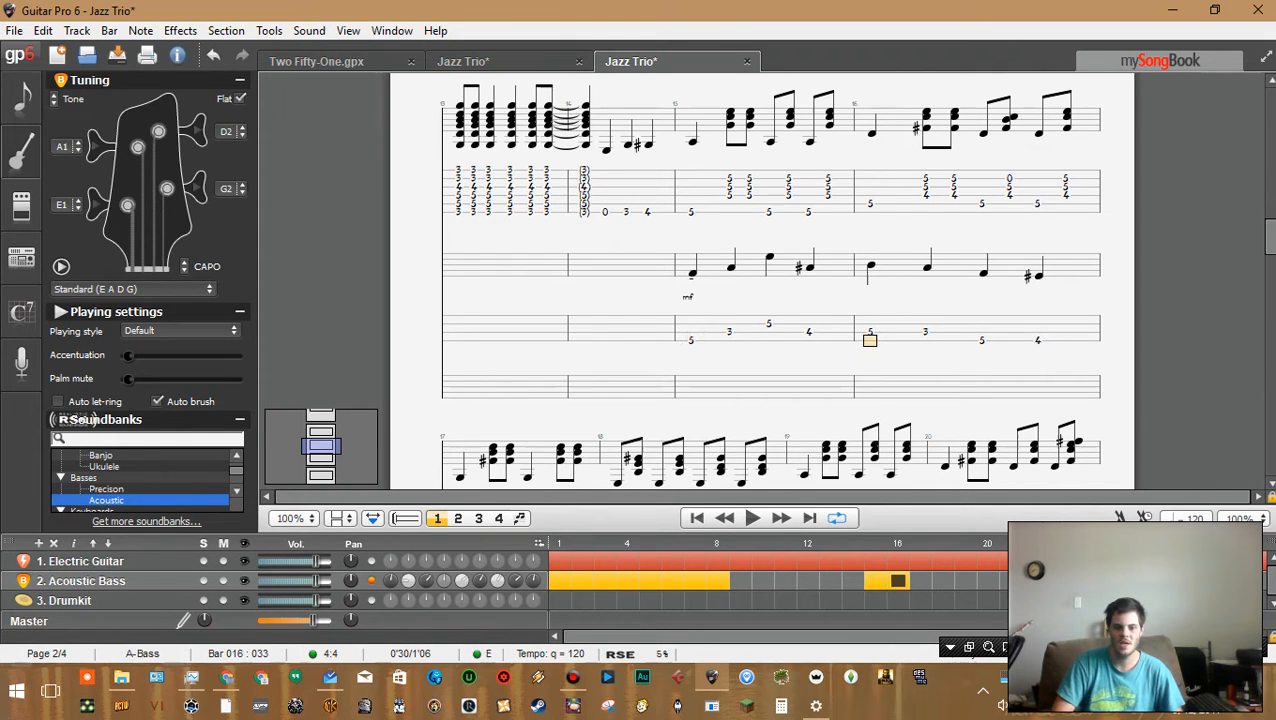
{"action": "key", "text": "Left"}
{"action": "key", "text": "Left"}
{"action": "key", "text": "Left"}
{"action": "key", "text": "Left"}
{"action": "key", "text": "space"}
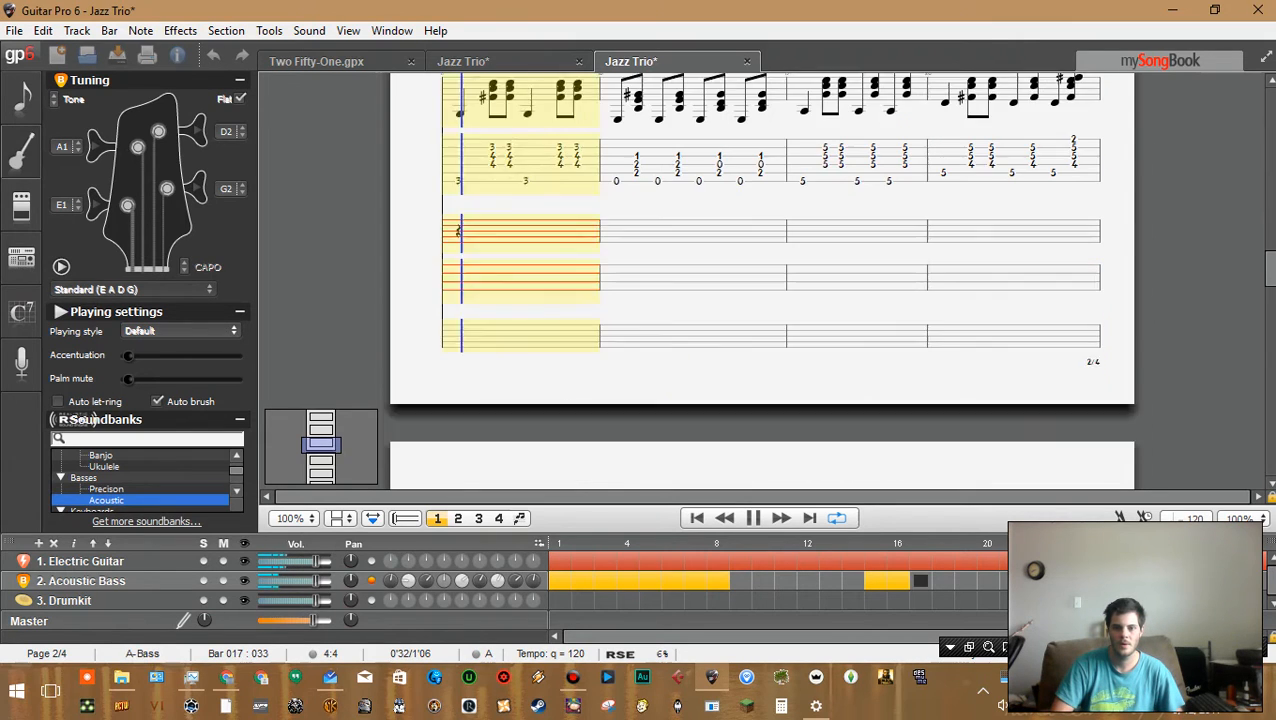
{"action": "key", "text": "space"}
Try stacking fret 7 on the next higher string over the beat 3 note of bar 16, then delete it
{"action": "left_click", "coordinate": [981, 340]}
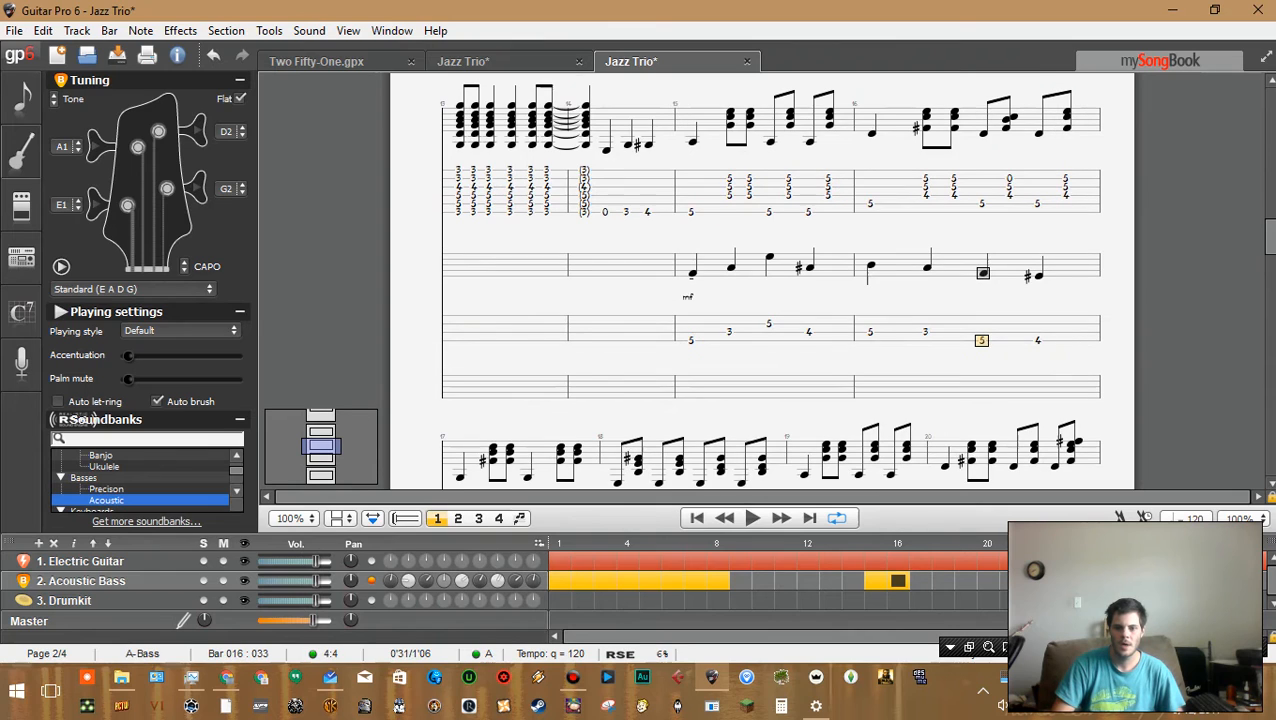
{"action": "left_click", "coordinate": [925, 332]}
{"action": "left_click", "coordinate": [870, 332]}
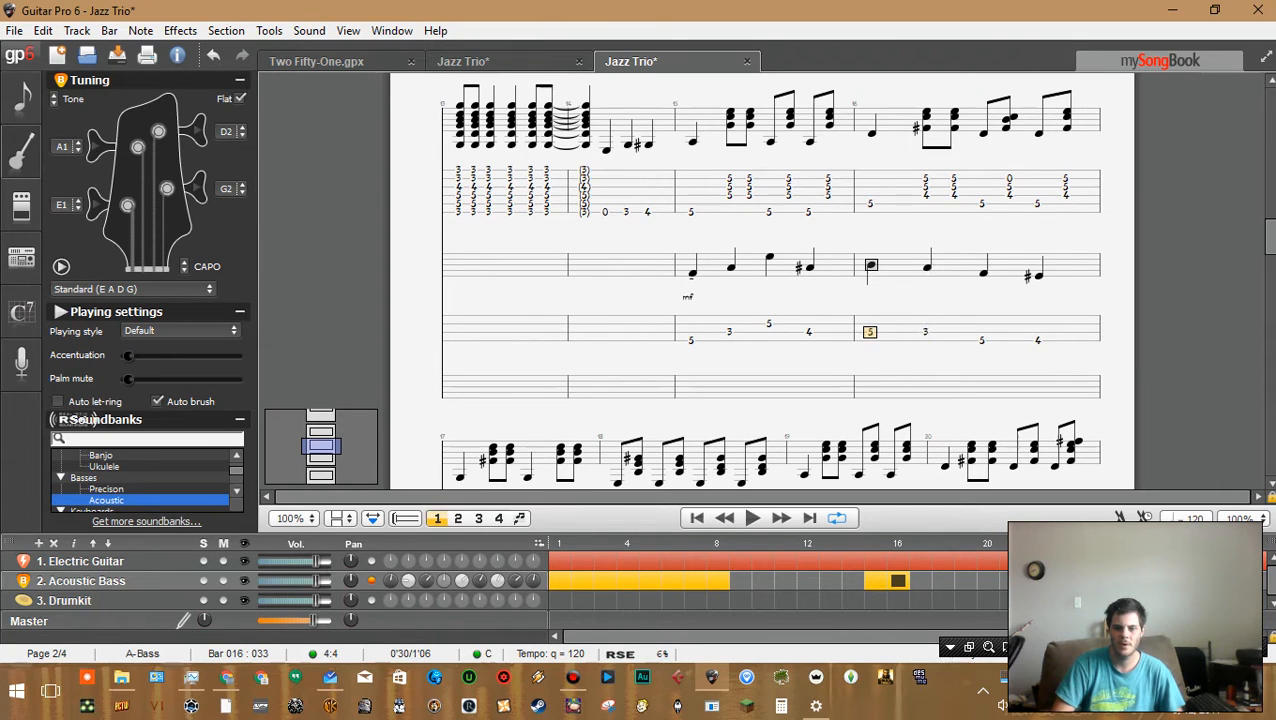
{"action": "left_click", "coordinate": [925, 332]}
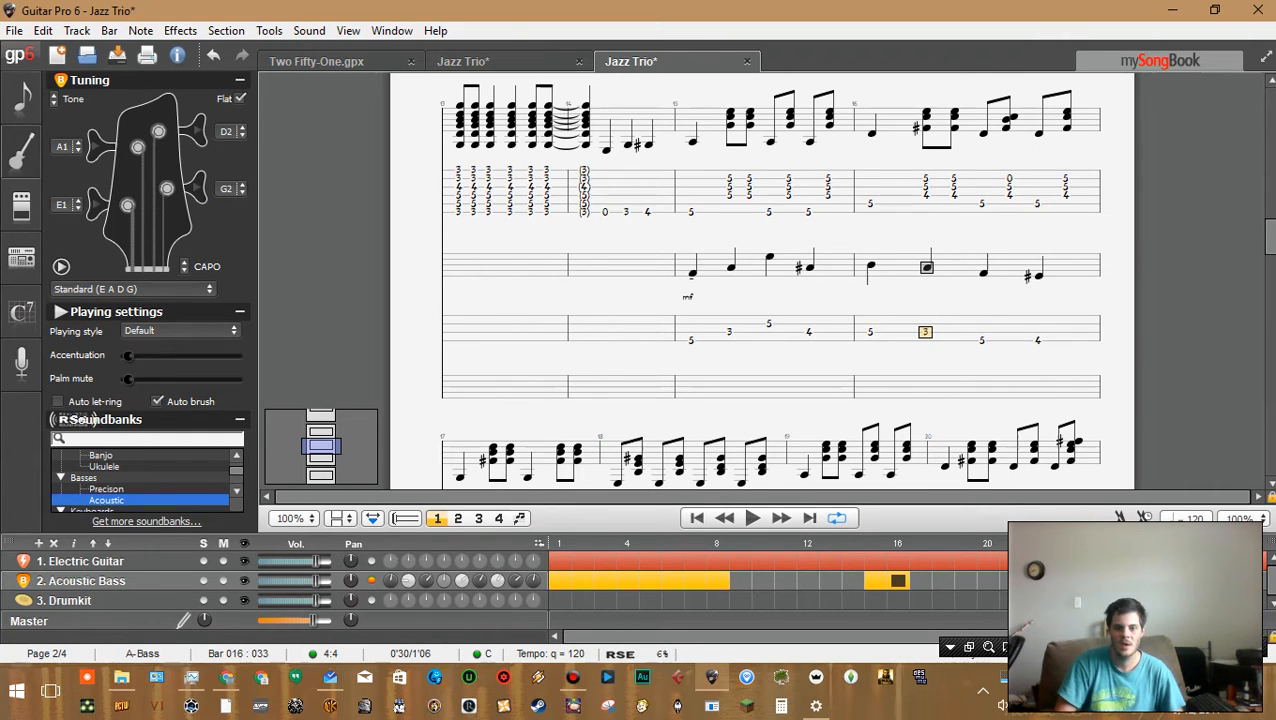
{"action": "key", "text": "Right"}
{"action": "key", "text": "Down"}
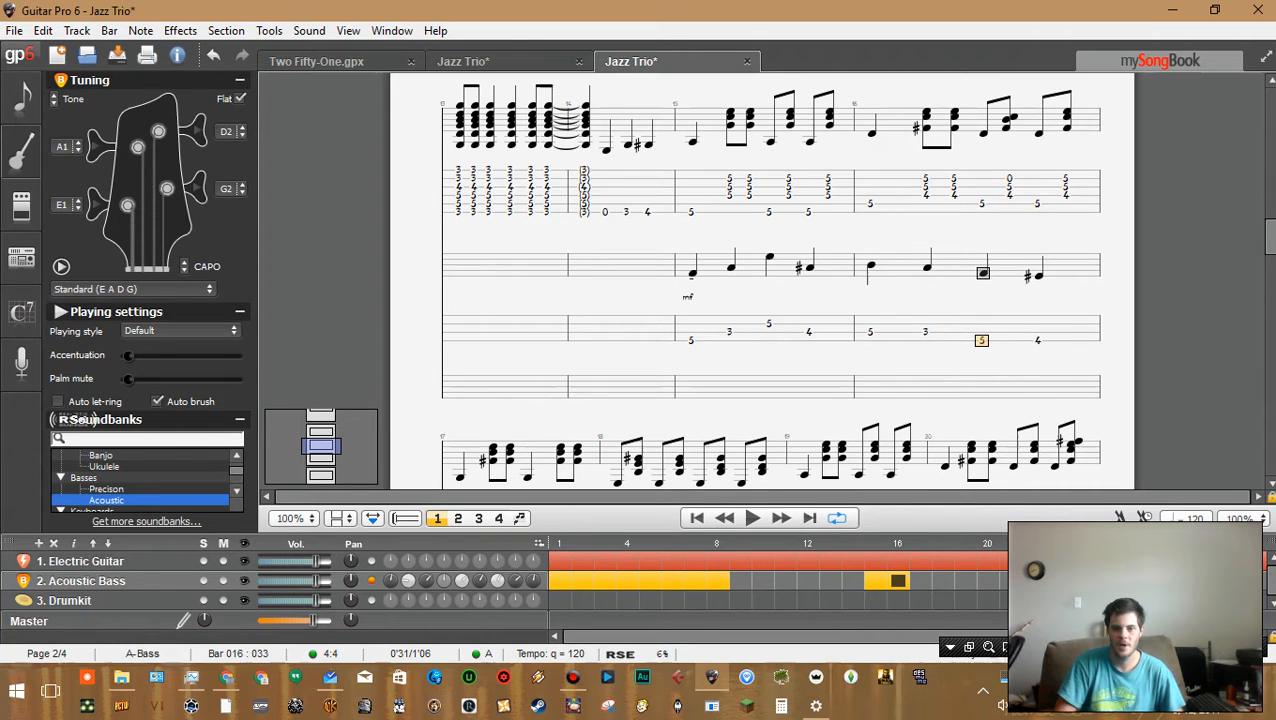
{"action": "key", "text": "Up"}
{"action": "type", "text": "7"}
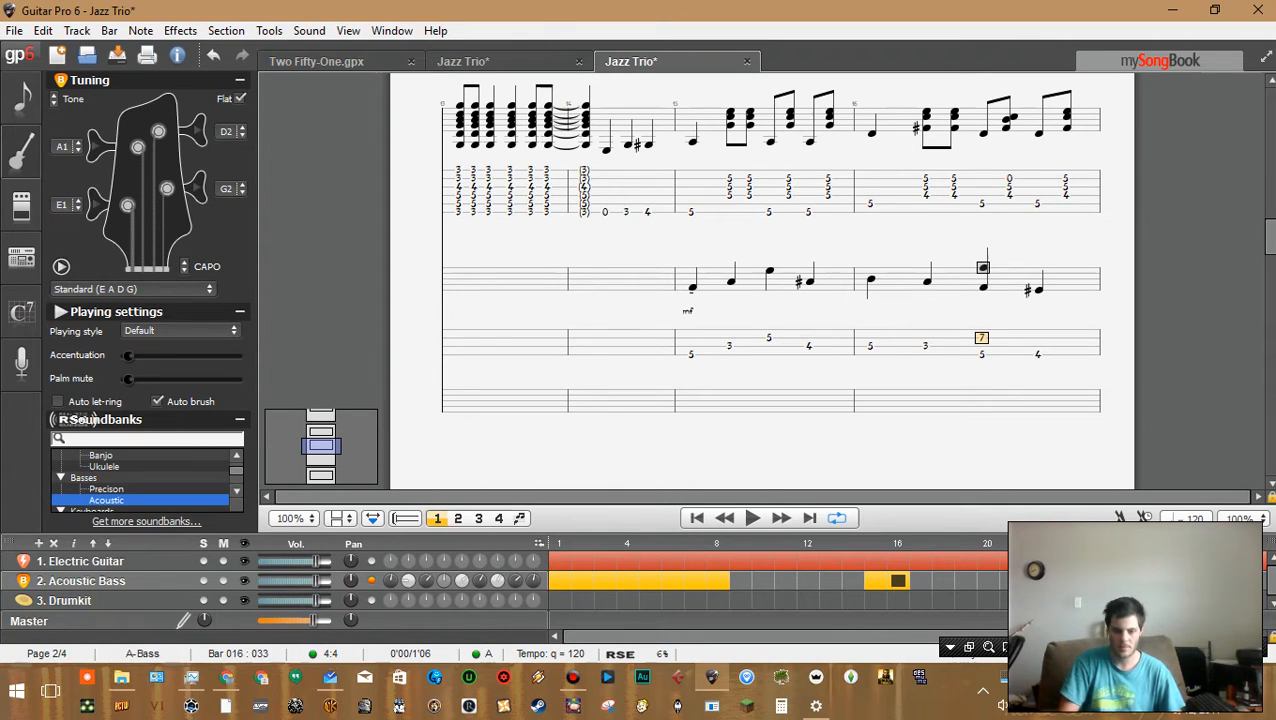
{"action": "key", "text": "Delete"}
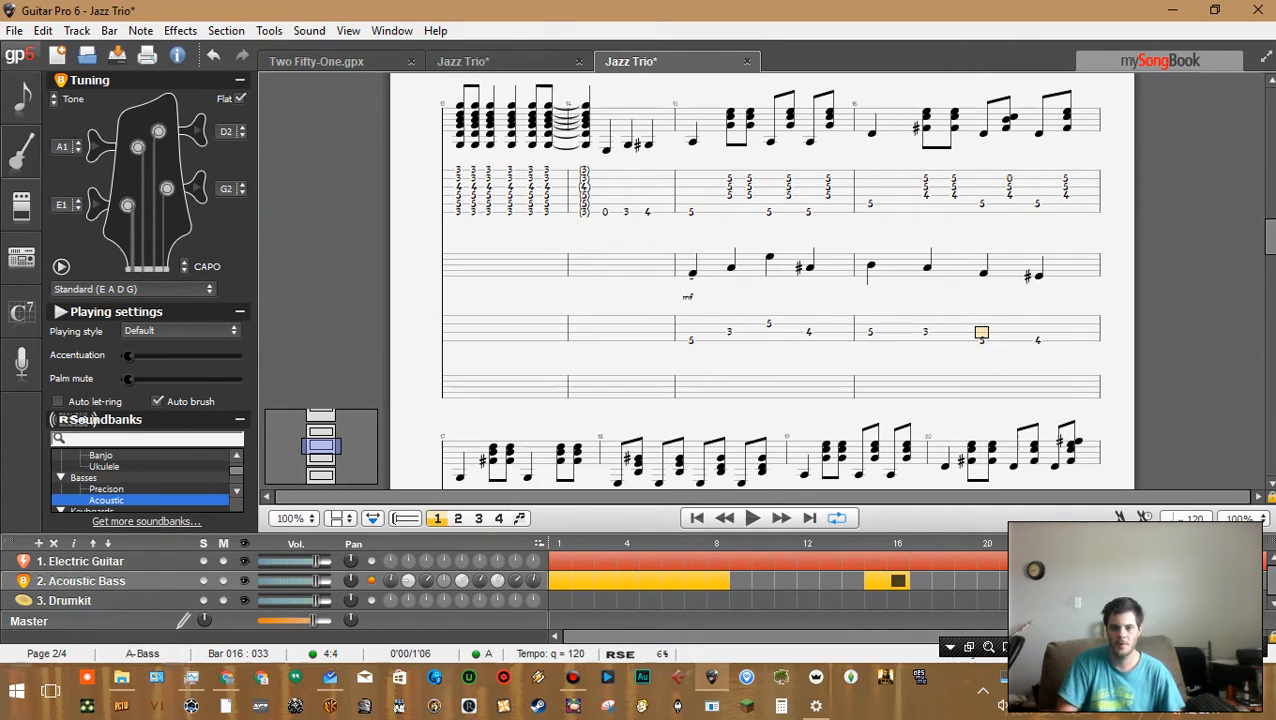
Enter frets 3, 5 and 6 on beats 1 to 3 of bar 17 on the bass track
{"action": "key", "text": "Up"}
{"action": "key", "text": "Up"}
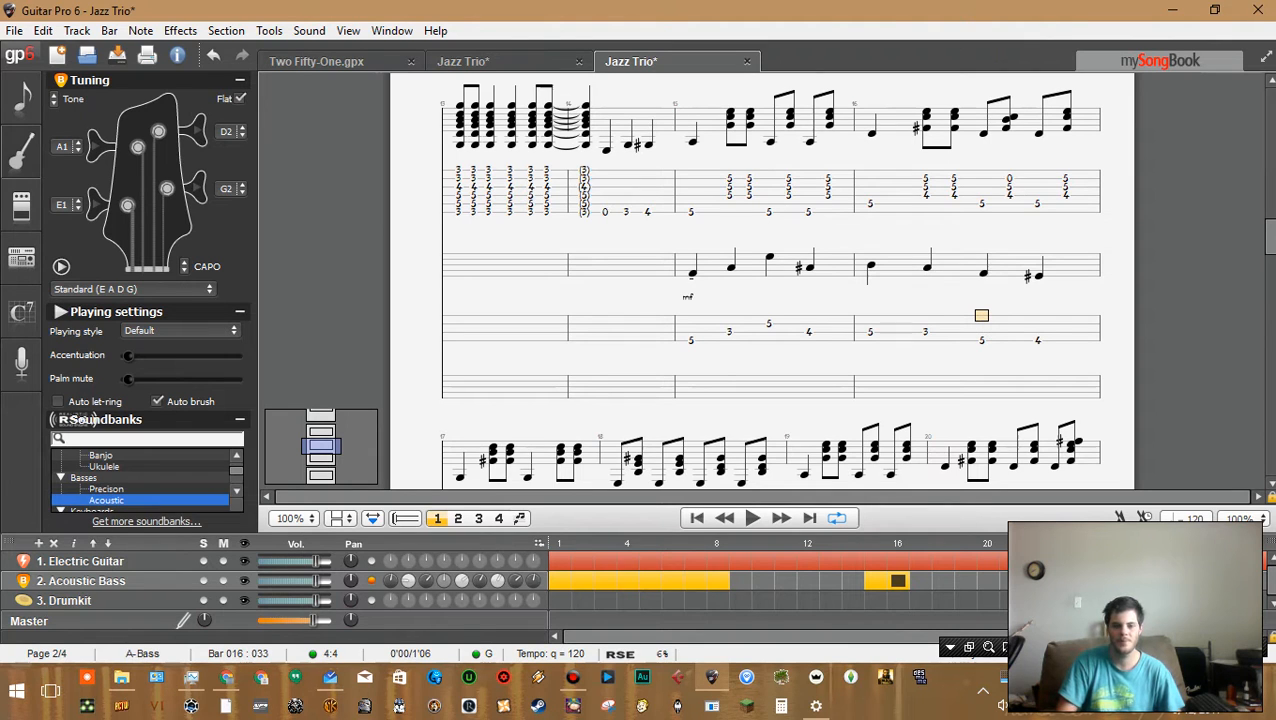
{"action": "key", "text": "Down"}
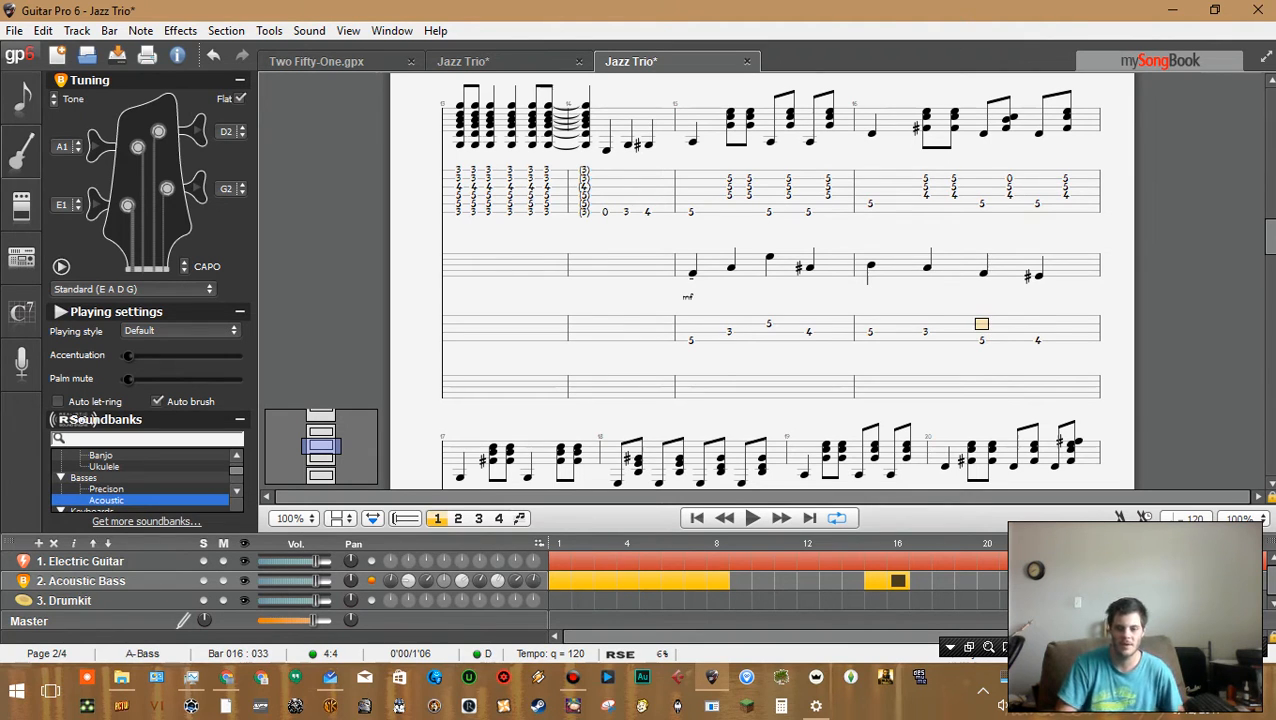
{"action": "key", "text": "Right"}
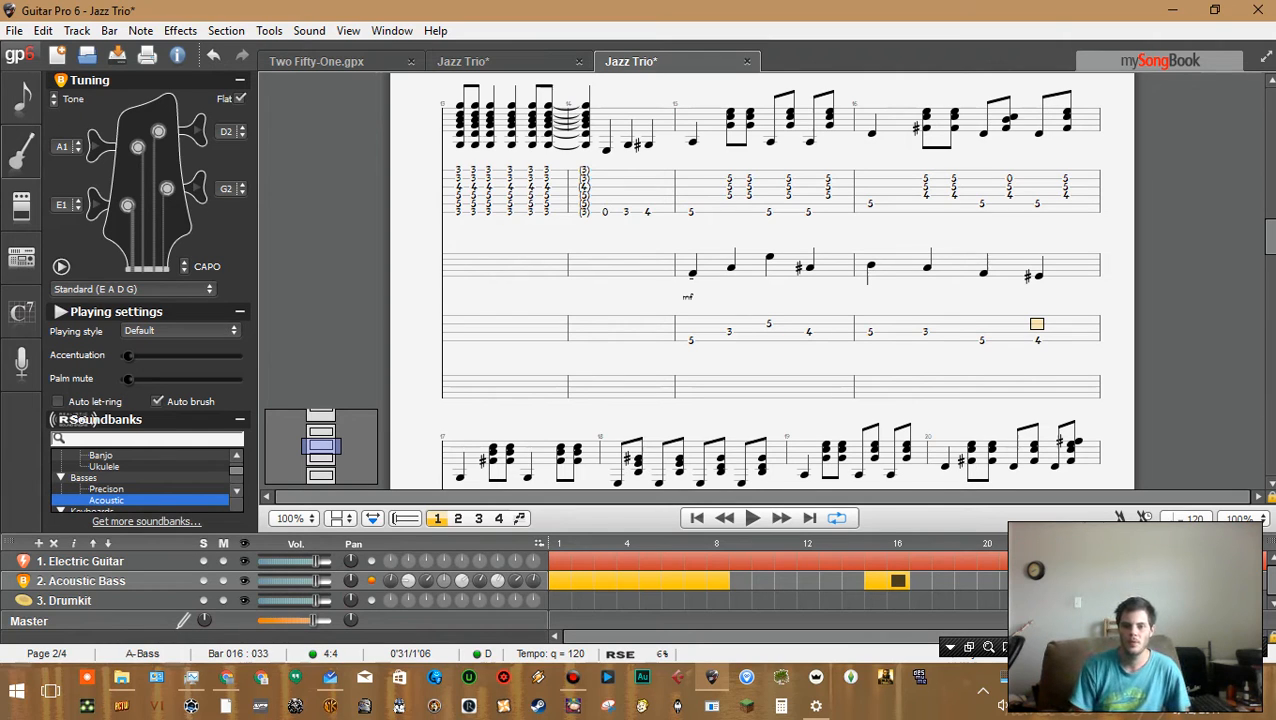
{"action": "key", "text": "Left"}
{"action": "key", "text": "Right"}
{"action": "key", "text": "Right"}
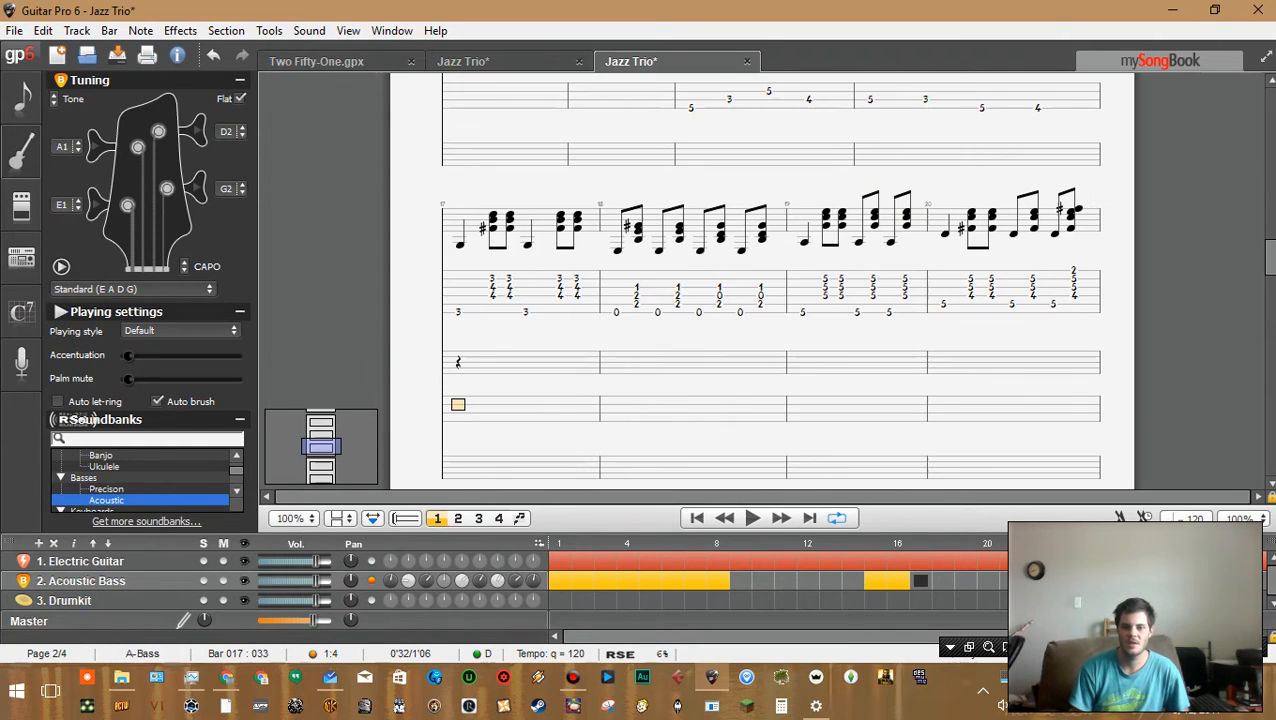
{"action": "key", "text": "Down"}
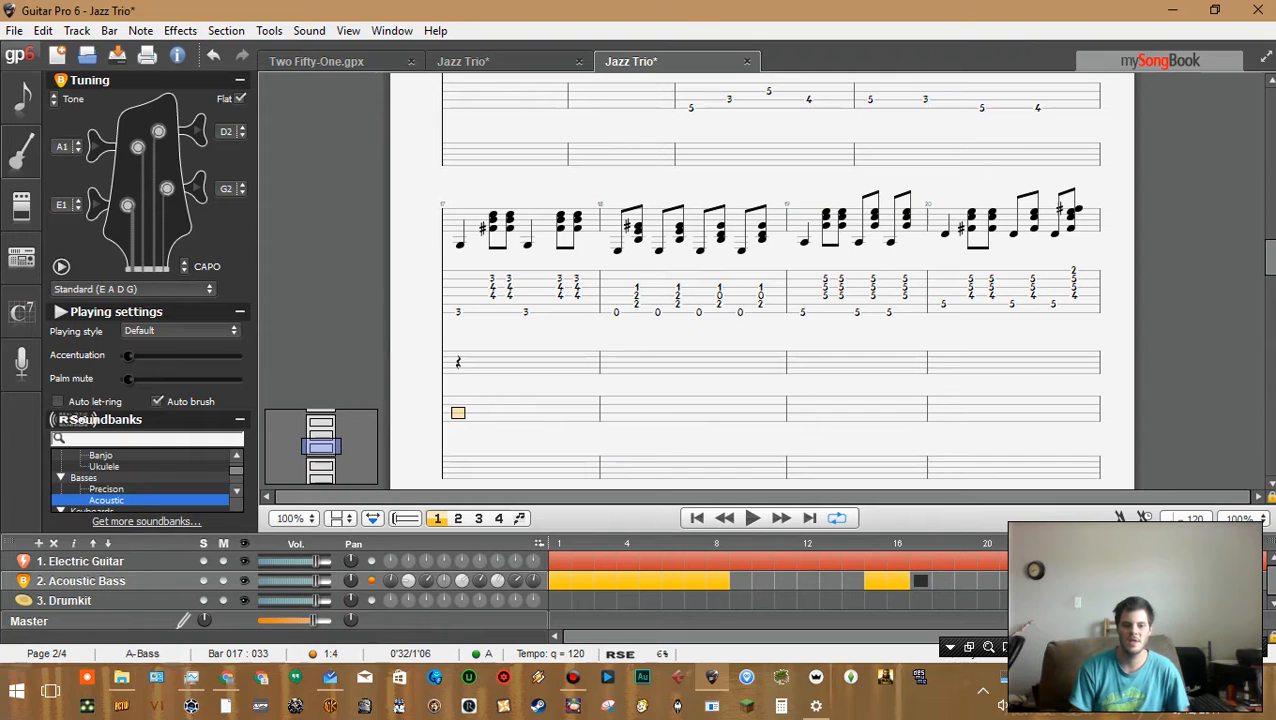
{"action": "key", "text": "Down"}
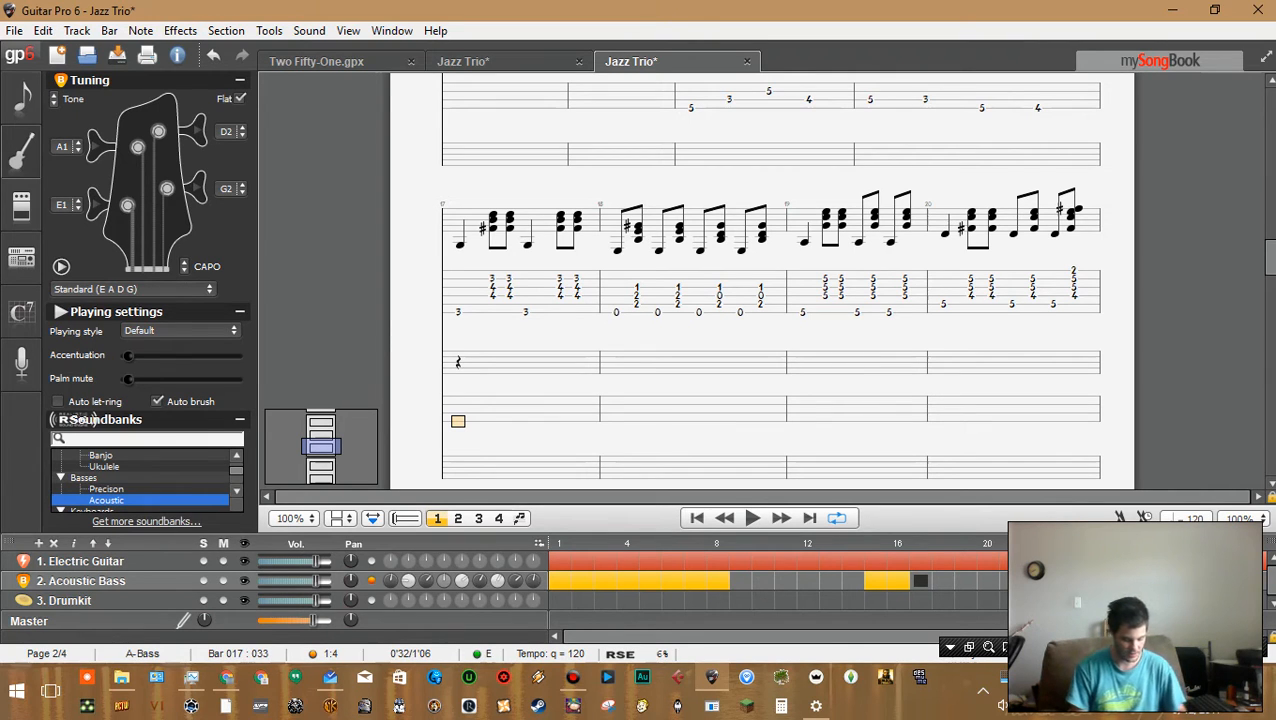
{"action": "type", "text": "3"}
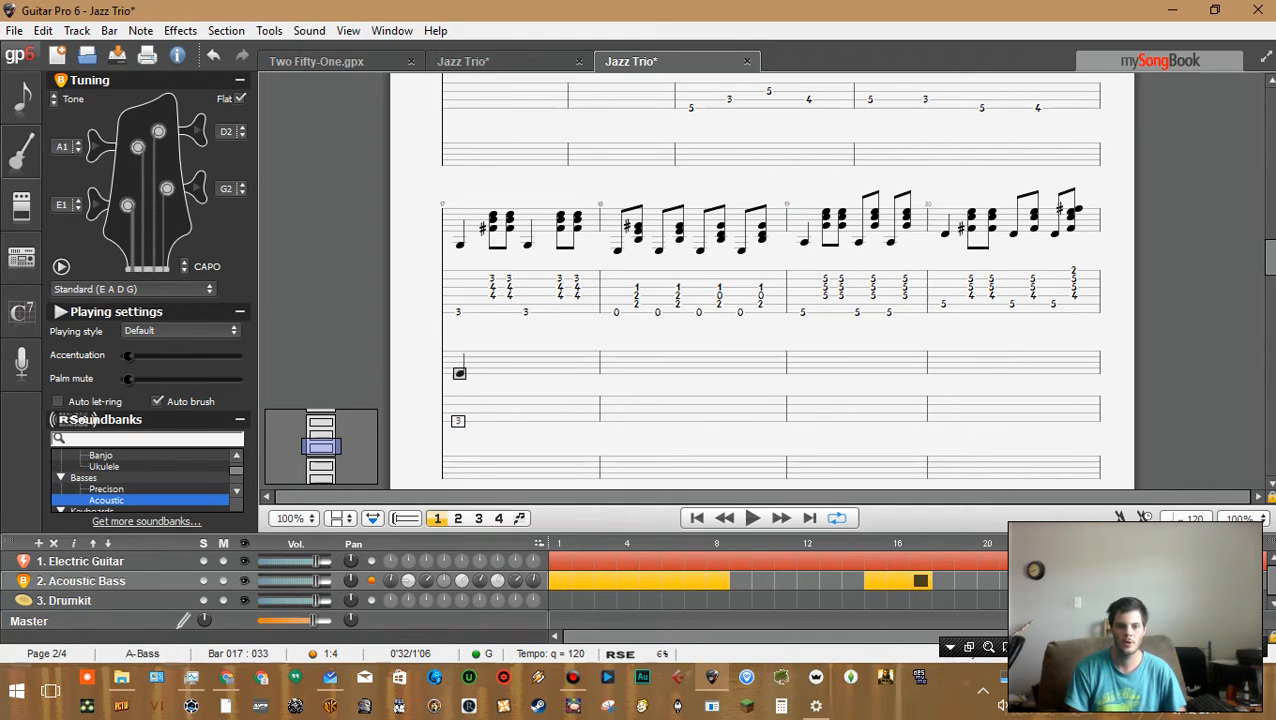
{"action": "type", "text": "5"}
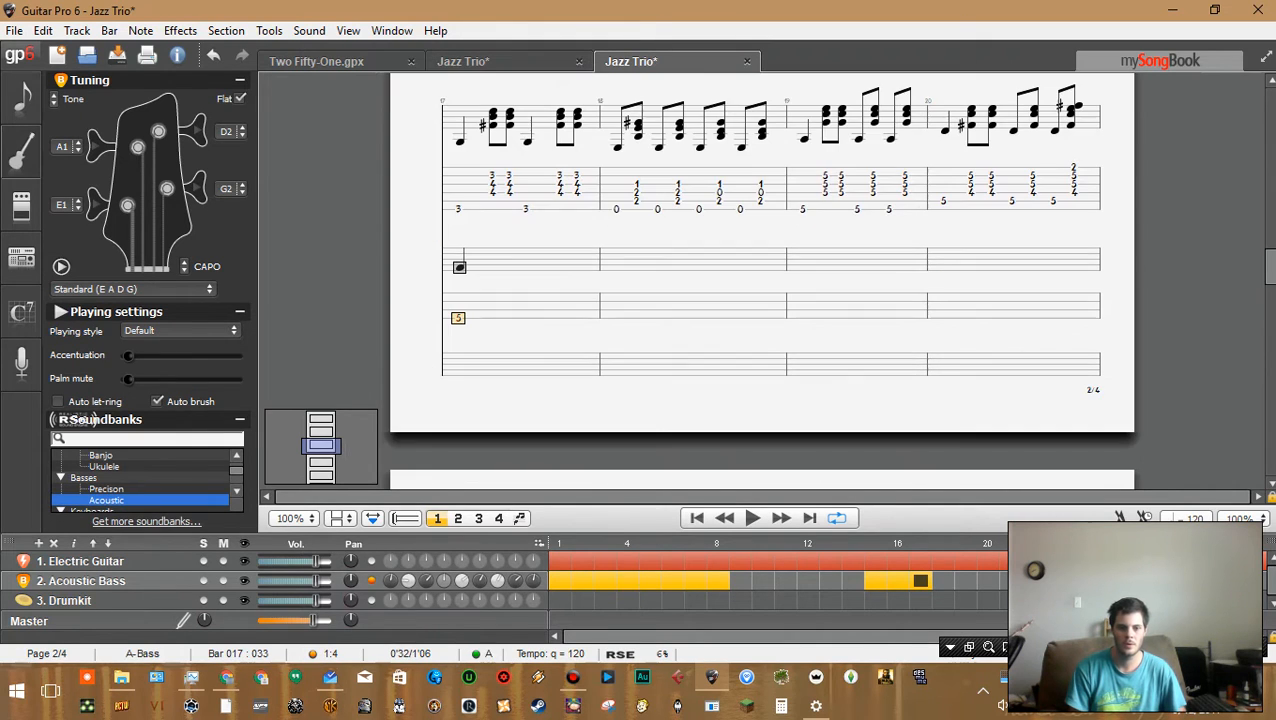
{"action": "type", "text": "3"}
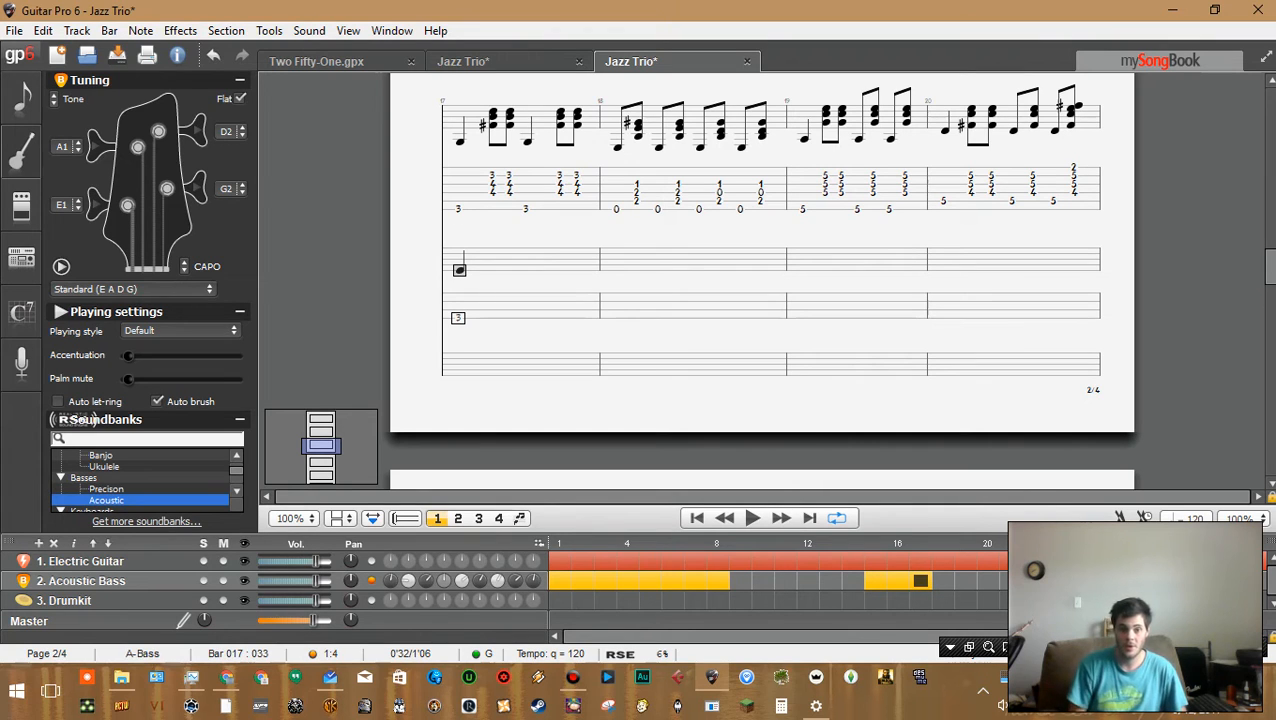
{"action": "key", "text": "Right"}
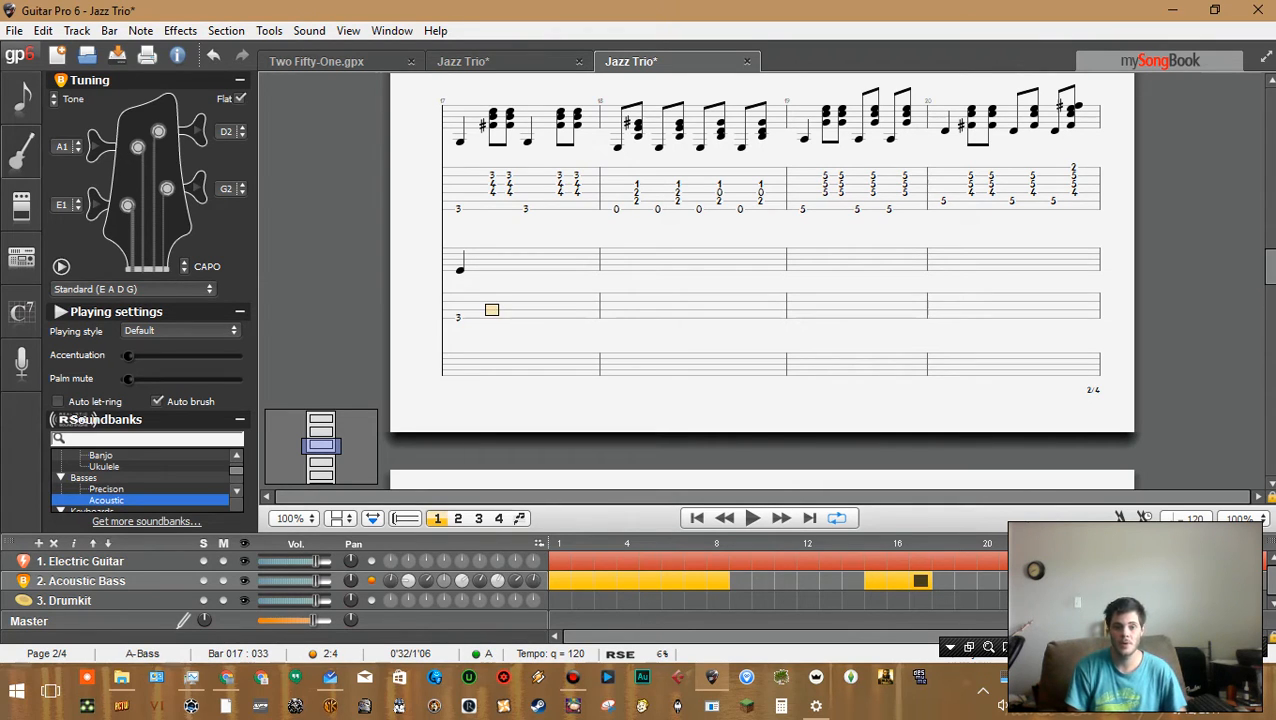
{"action": "type", "text": "5"}
{"action": "key", "text": "Right"}
{"action": "type", "text": "5 "}
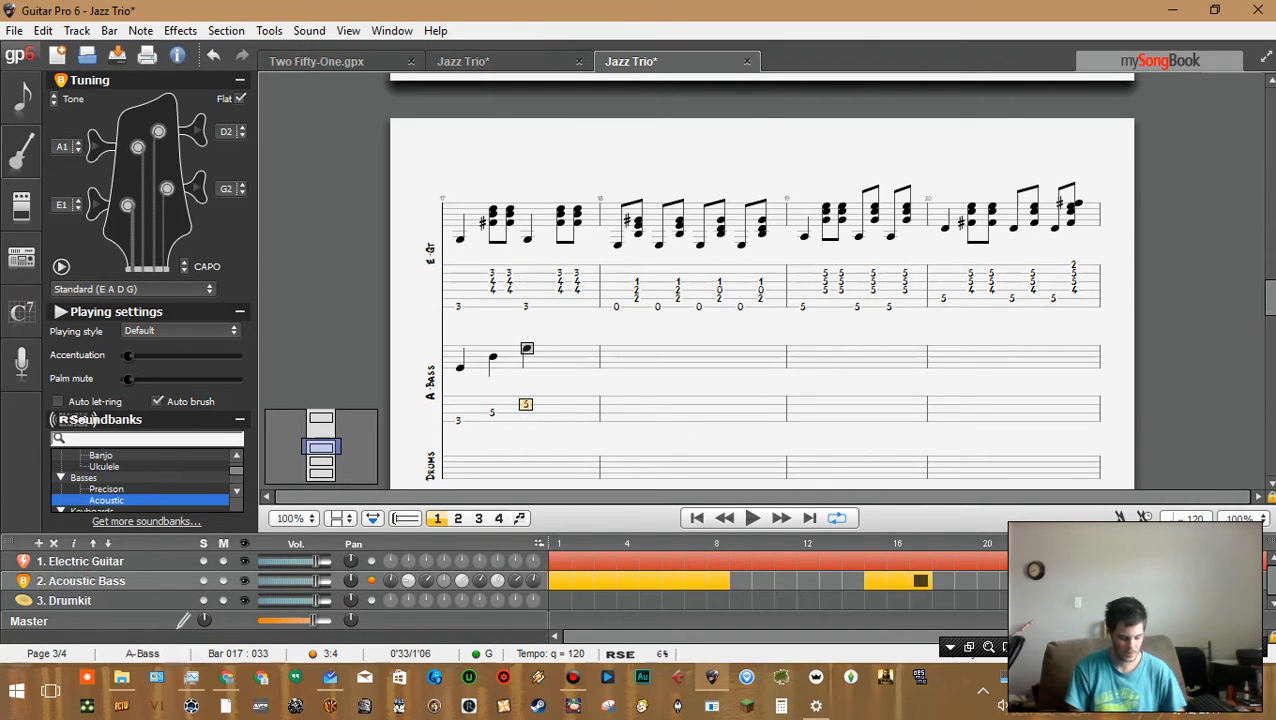
{"action": "type", "text": "6"}
{"action": "key", "text": "Right"}
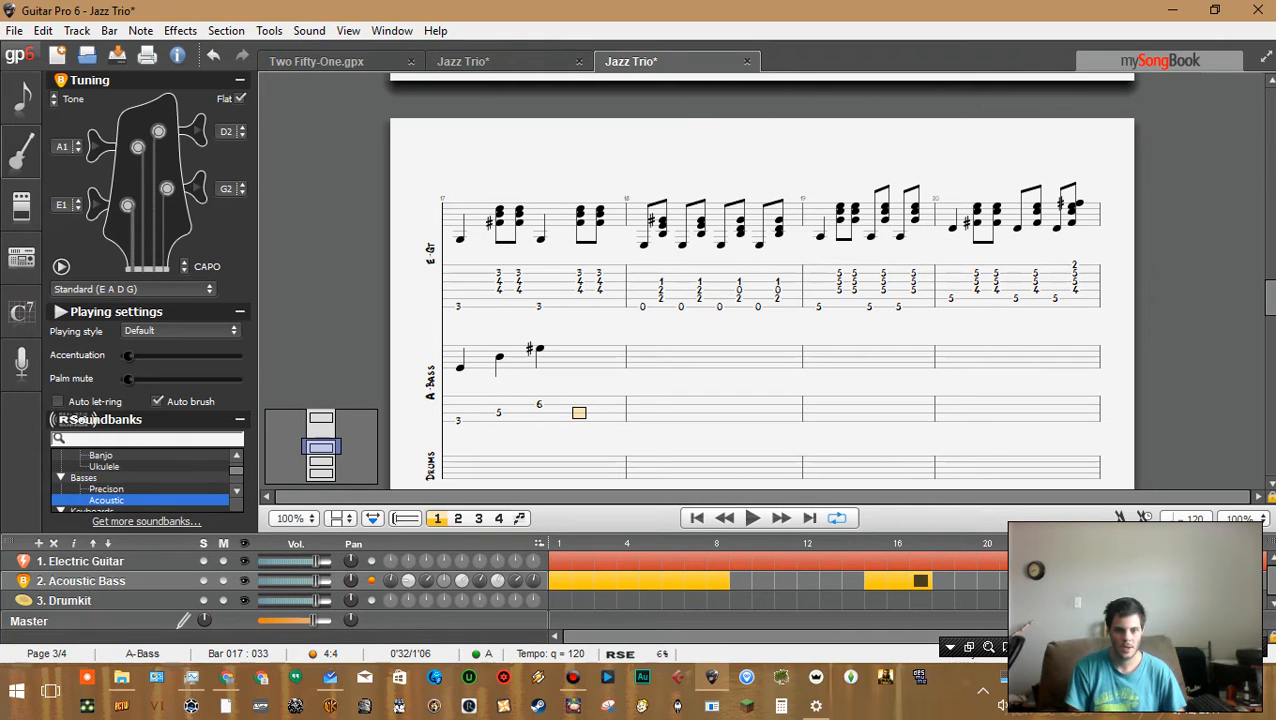
{"action": "key", "text": "Up"}
{"action": "key", "text": "Left"}
{"action": "key", "text": "Left"}
{"action": "key", "text": "Left"}
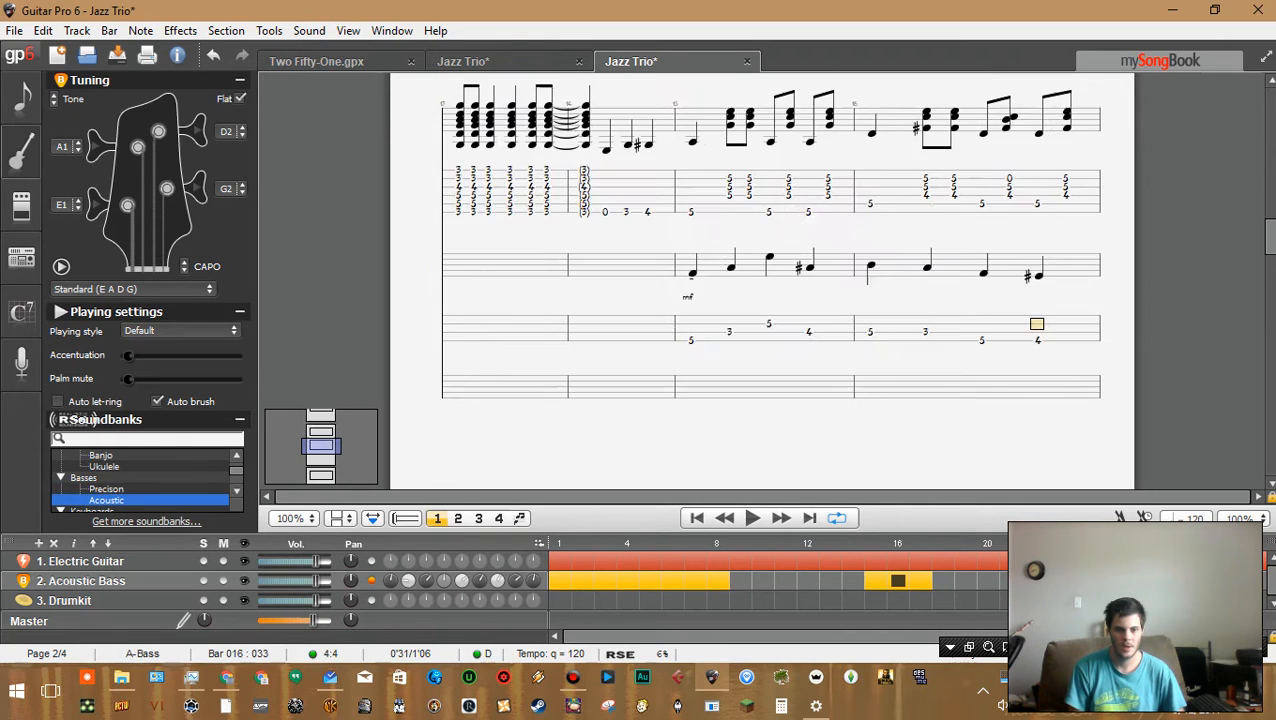
{"action": "key", "text": "Right"}
{"action": "key", "text": "Right"}
{"action": "key", "text": "Down"}
Enter fret 6 at beat 4 of bar 17 and fret 7 at beat 1 of bar 18 on the bass track
{"action": "key", "text": "Right"}
{"action": "key", "text": "Right"}
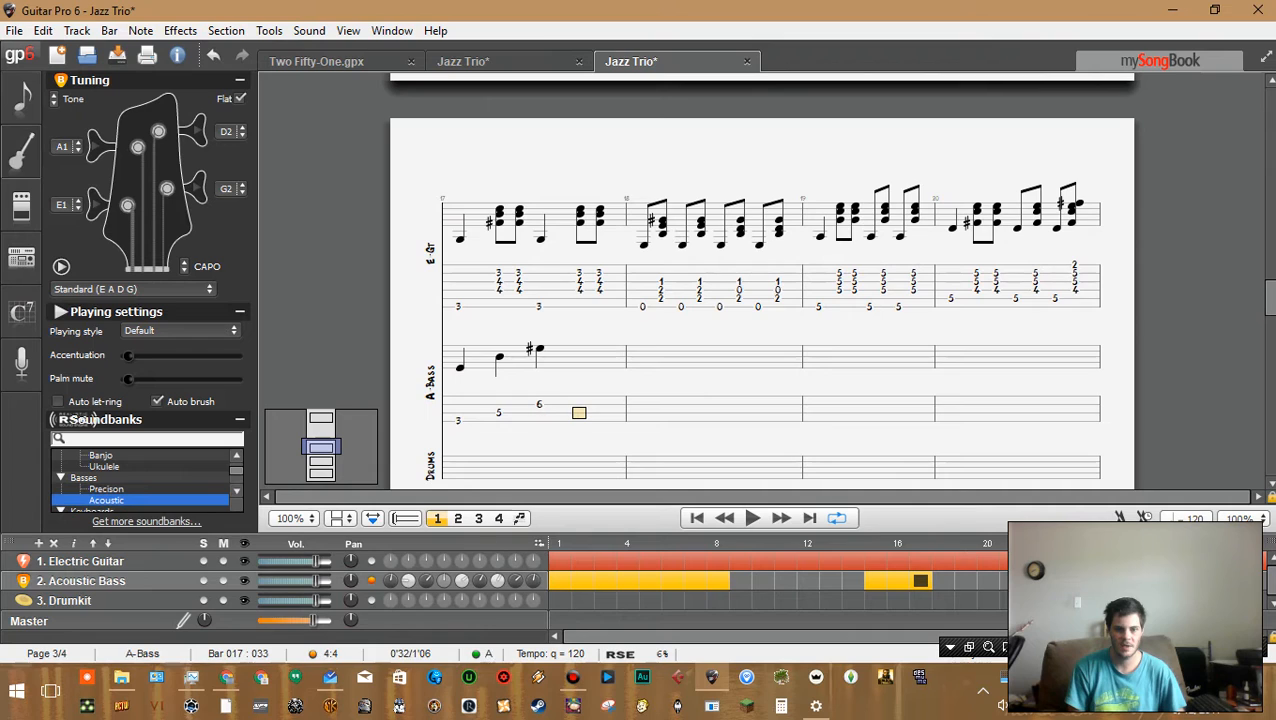
{"action": "type", "text": "6"}
{"action": "key", "text": "Left"}
{"action": "key", "text": "Left"}
{"action": "key", "text": "Left"}
{"action": "key", "text": "Right"}
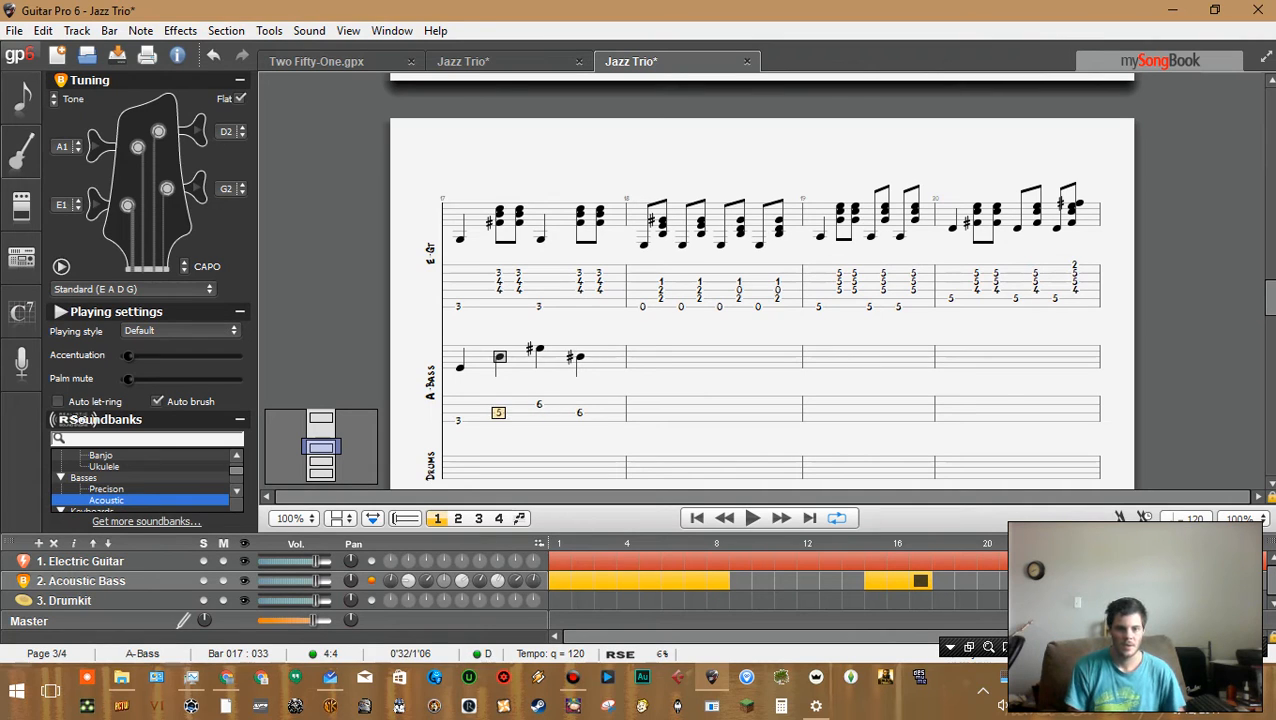
{"action": "key", "text": "Right"}
{"action": "key", "text": "Right"}
{"action": "key", "text": "Right"}
{"action": "type", "text": "7"}
Step through the bass notes of bars 17 and 18 to review the new line
{"action": "key", "text": "Left"}
{"action": "key", "text": "Left"}
{"action": "key", "text": "Left"}
{"action": "key", "text": "Left"}
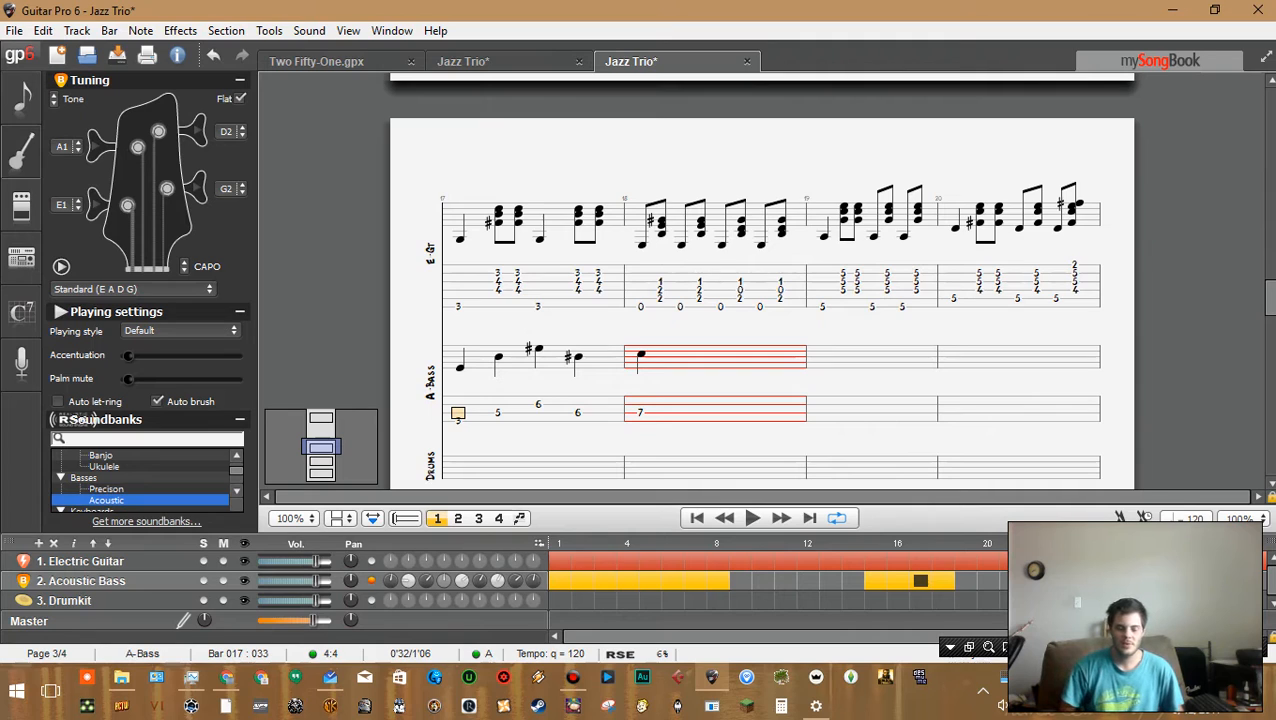
{"action": "key", "text": "Right"}
{"action": "key", "text": "Right"}
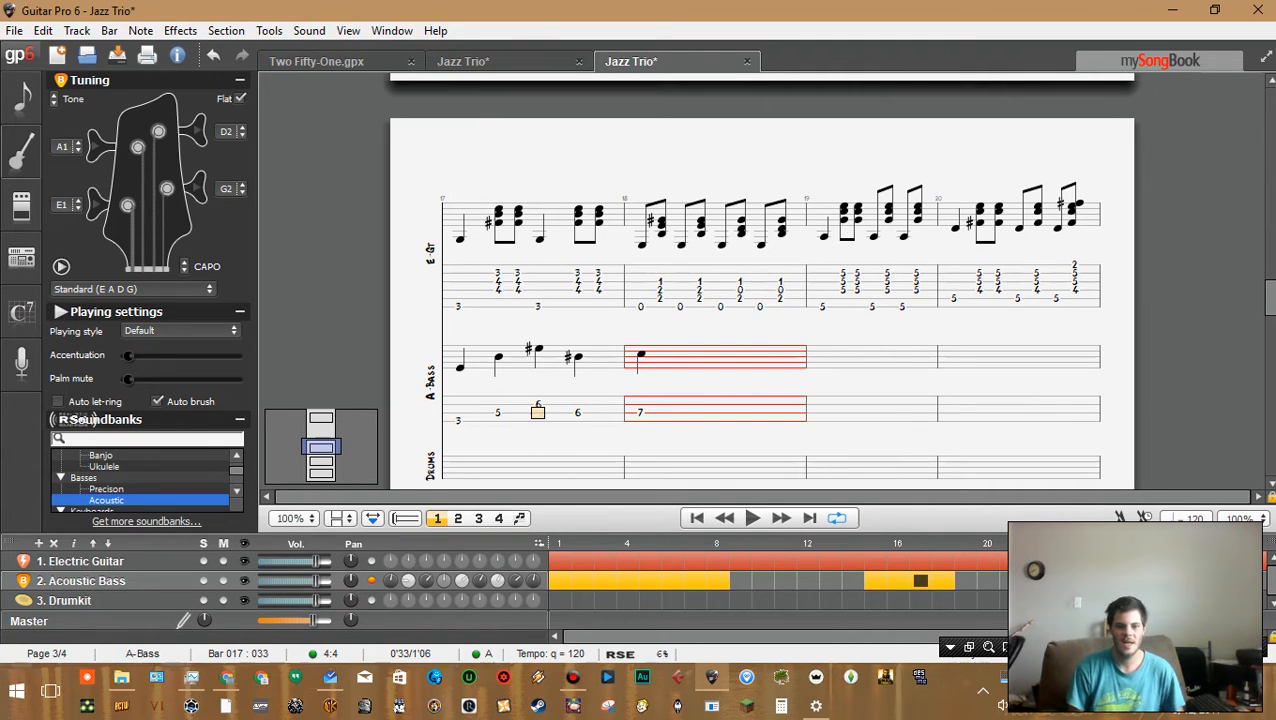
{"action": "key", "text": "Right"}
{"action": "key", "text": "Left"}
{"action": "key", "text": "Up"}
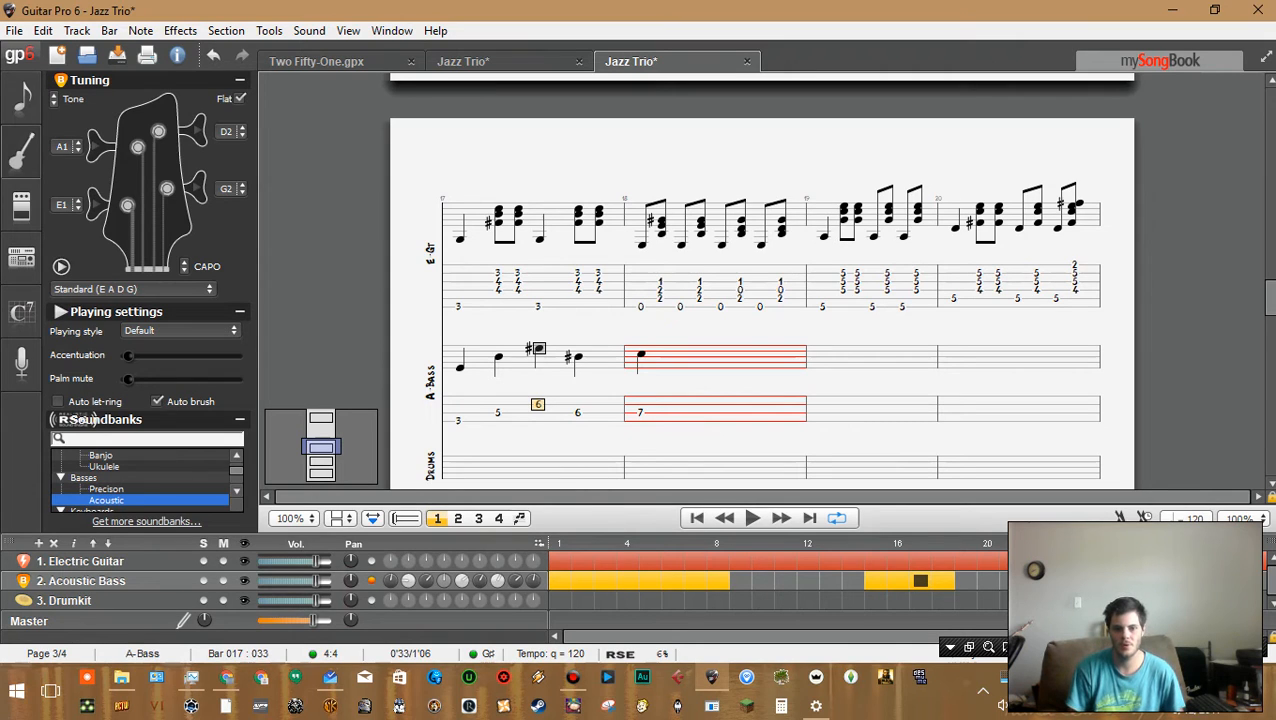
{"action": "key", "text": "Right"}
{"action": "key", "text": "Left"}
{"action": "key", "text": "Left"}
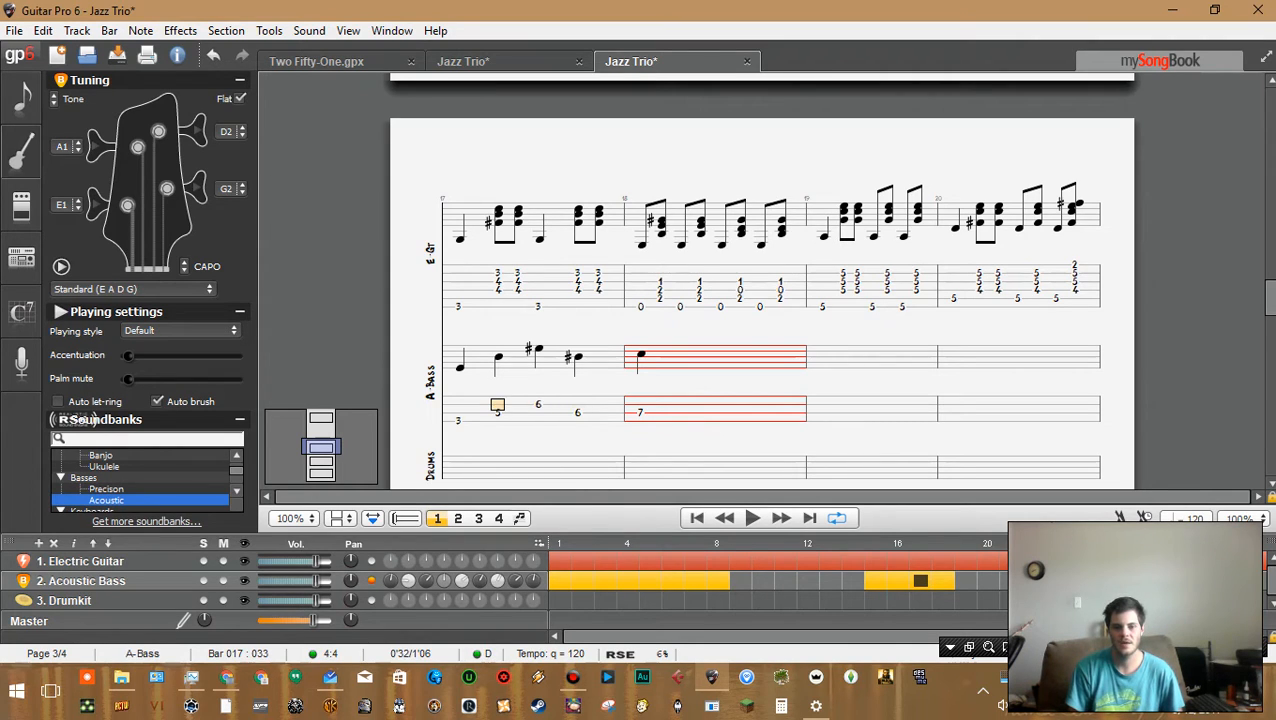
{"action": "key", "text": "Right"}
{"action": "key", "text": "Right"}
{"action": "key", "text": "Right"}
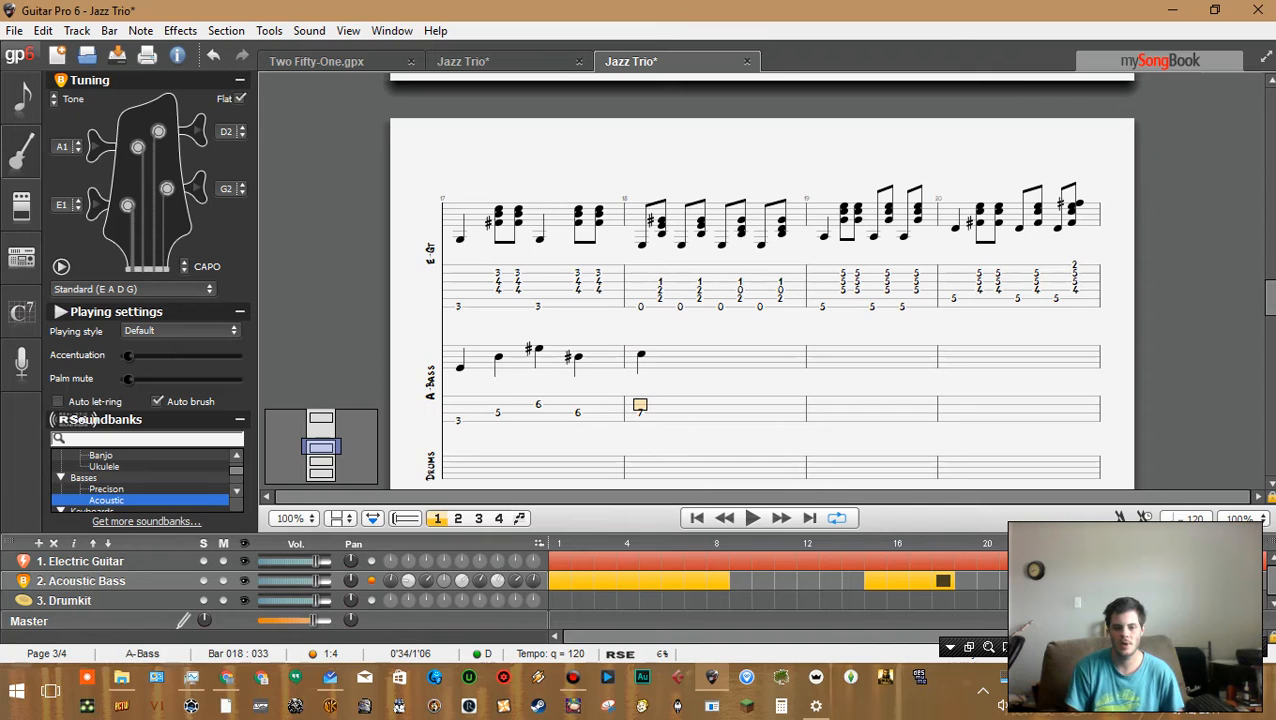
{"action": "key", "text": "Left"}
{"action": "key", "text": "Left"}
{"action": "key", "text": "Right"}
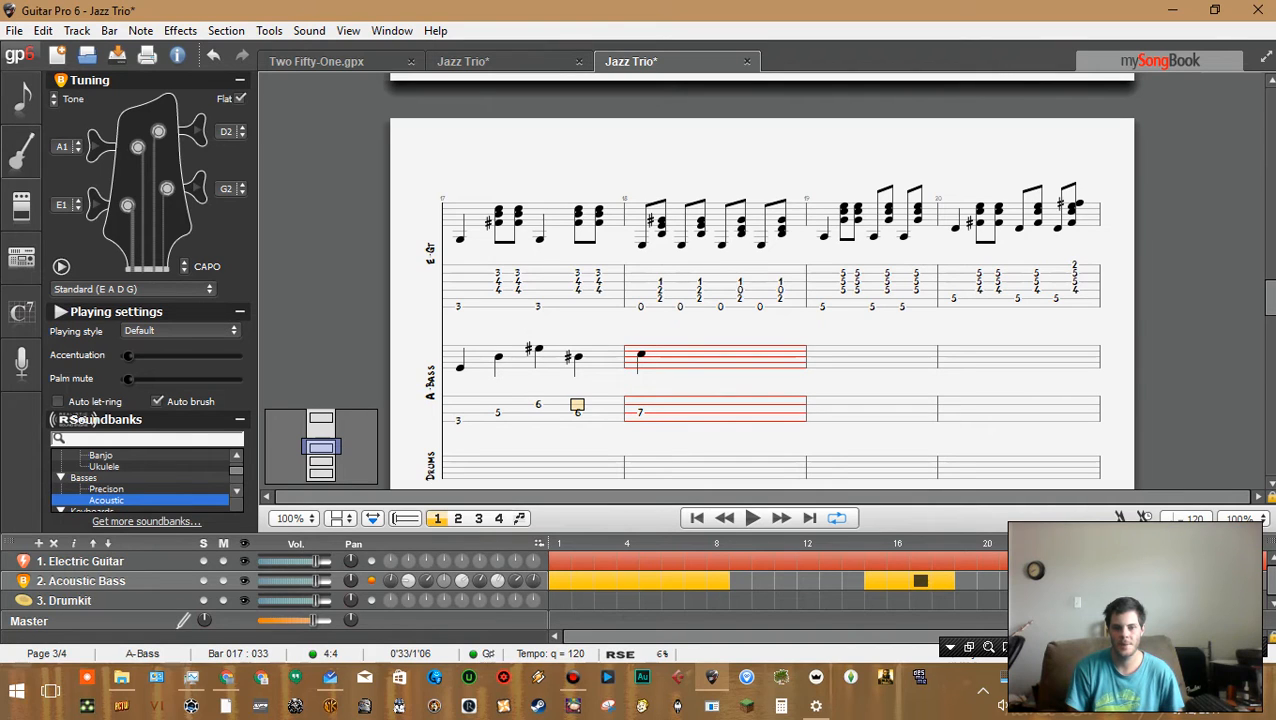
Try stacking fret 0 on the next lower string under the beat 1 note of bar 18, then delete it
{"action": "key", "text": "Down"}
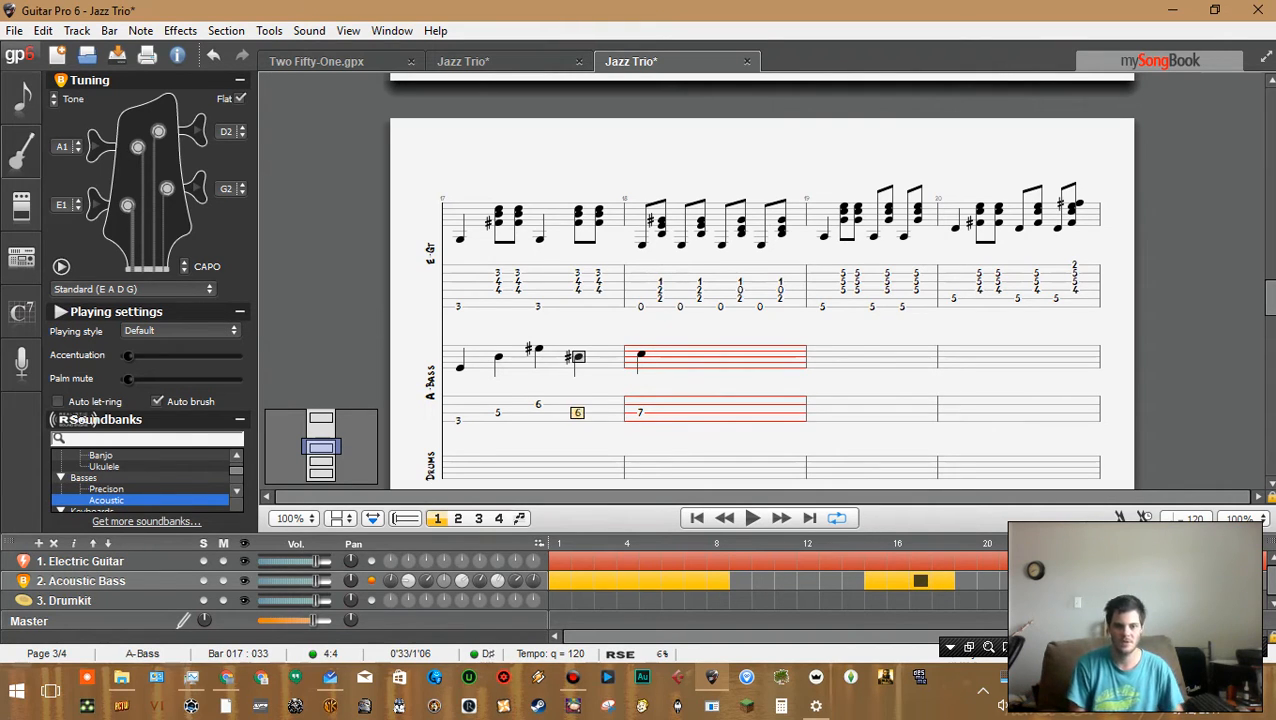
{"action": "key", "text": "Right"}
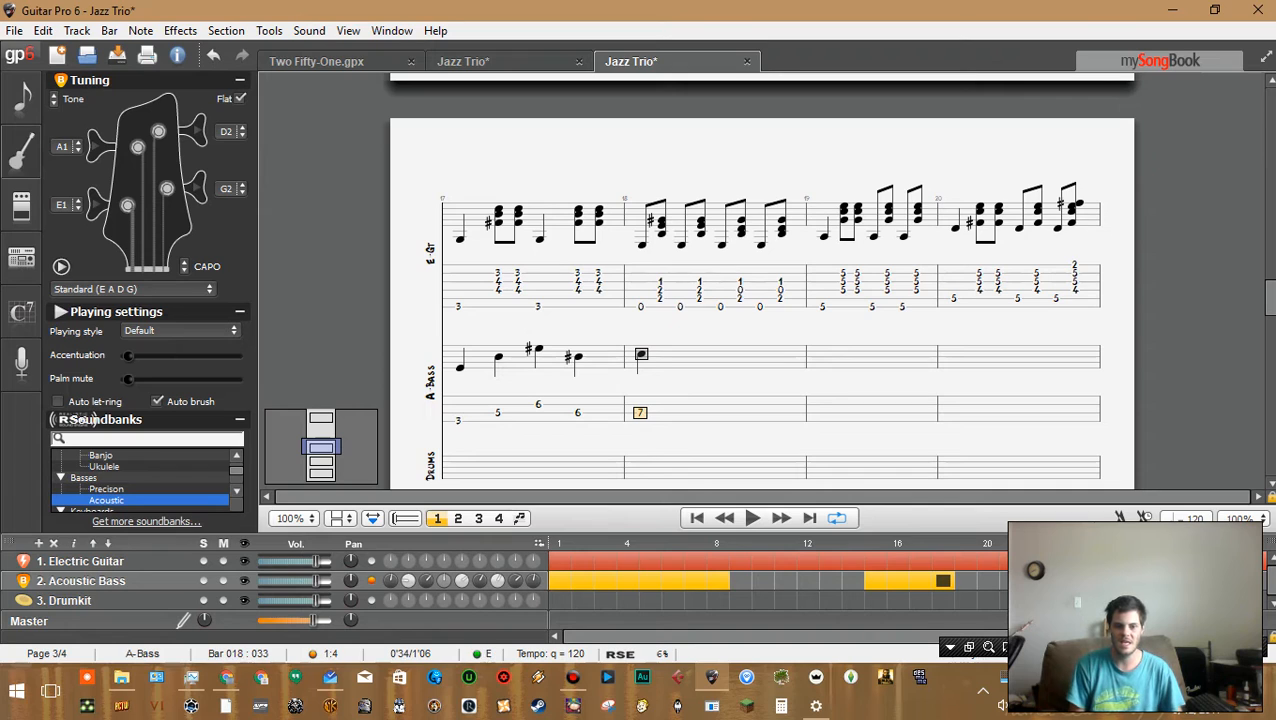
{"action": "key", "text": "Down"}
{"action": "type", "text": "0"}
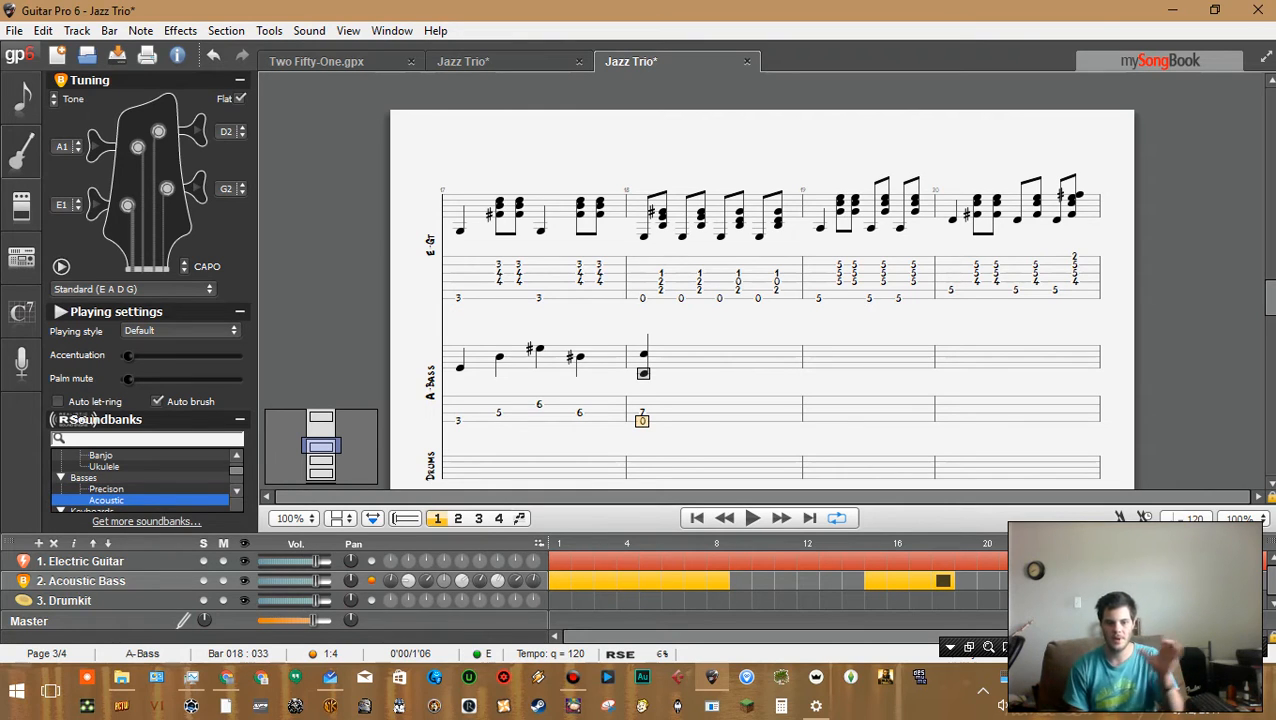
{"action": "key", "text": "Delete"}
Play back the bass line from the start of bar 17
{"action": "key", "text": "Left"}
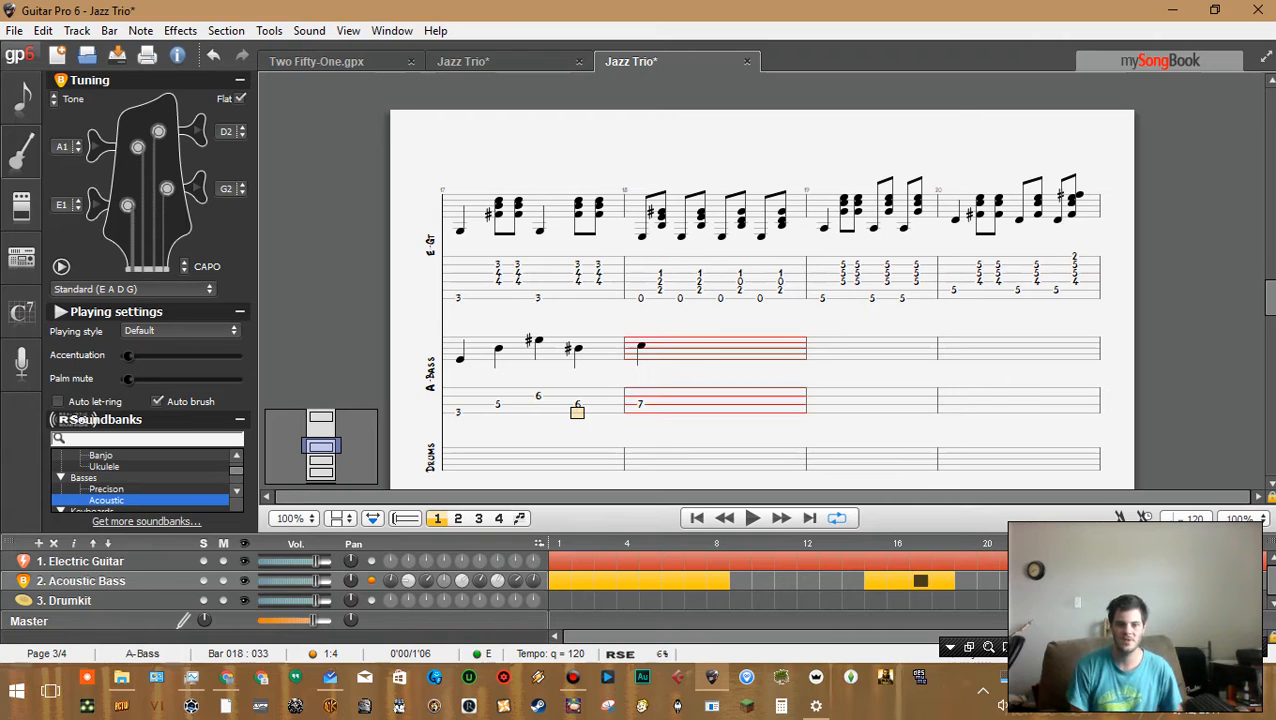
{"action": "key", "text": "Left"}
{"action": "key", "text": "Left"}
{"action": "key", "text": "Left"}
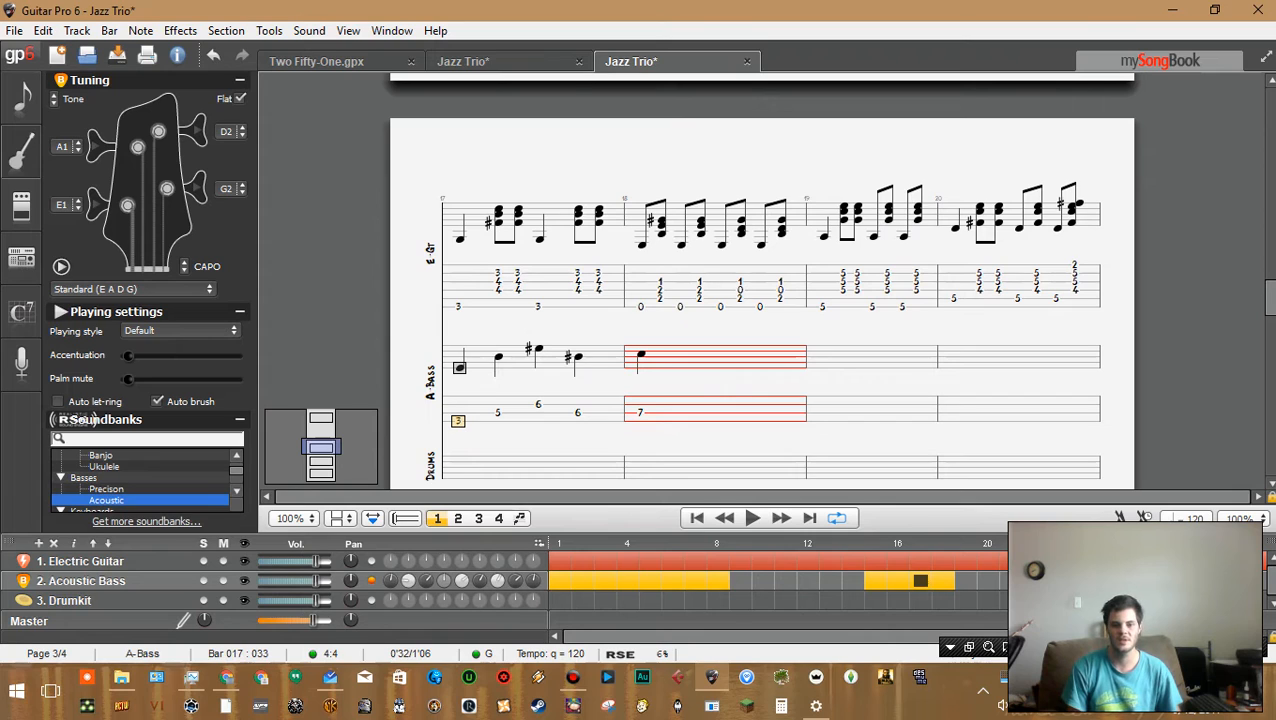
{"action": "key", "text": "space"}
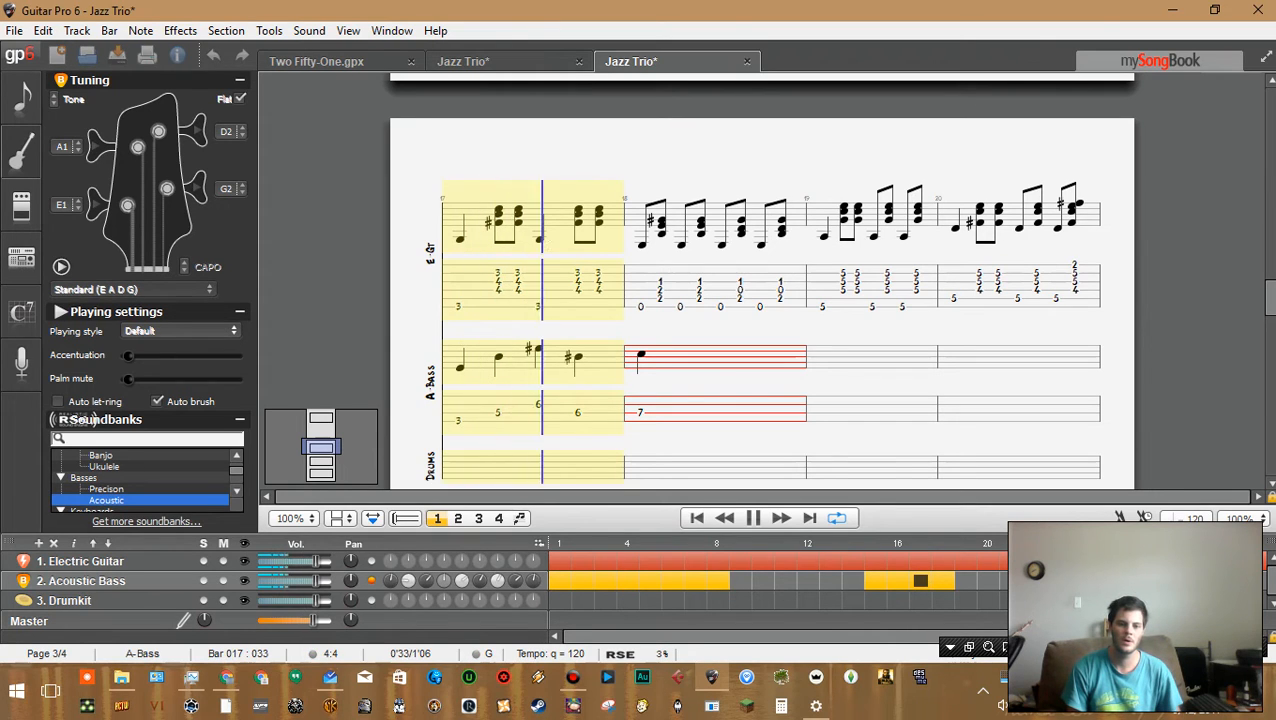
{"action": "key", "text": "space"}
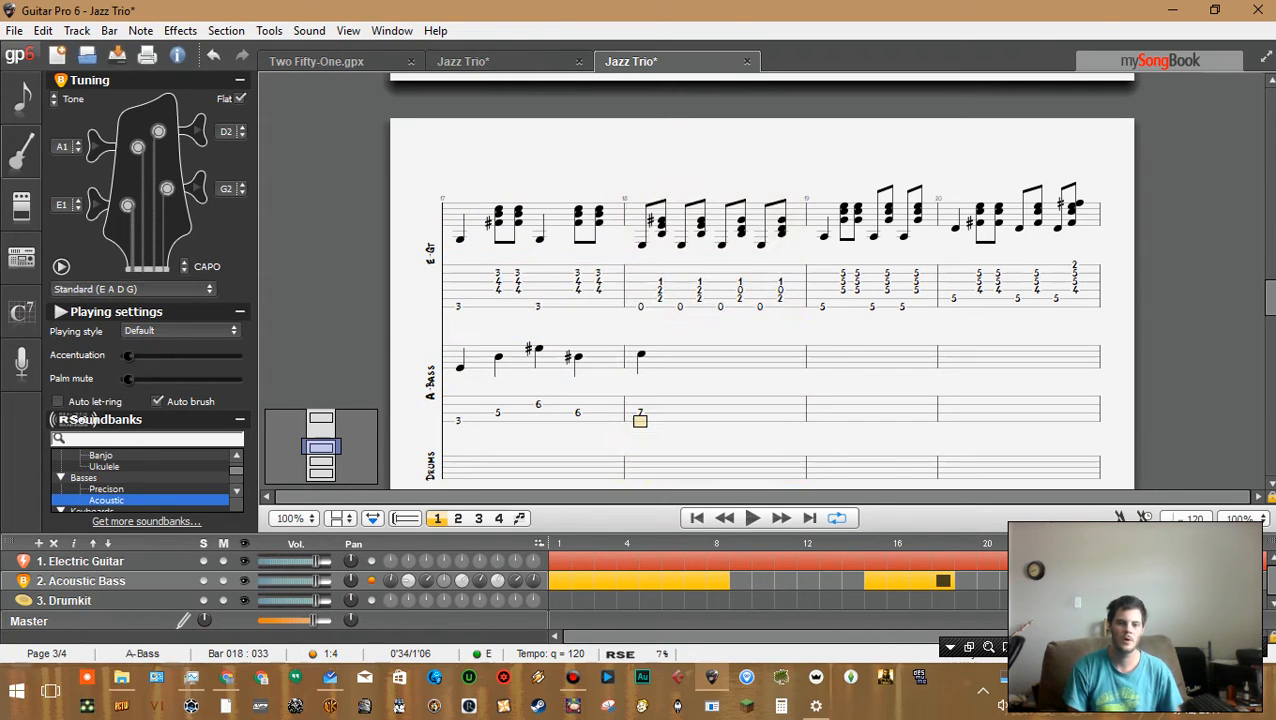
Delete the beat 2 note of bar 17 on the bass track, removing its beat
{"action": "key", "text": "Left"}
{"action": "key", "text": "Left"}
{"action": "key", "text": "Left"}
{"action": "key", "text": "Left"}
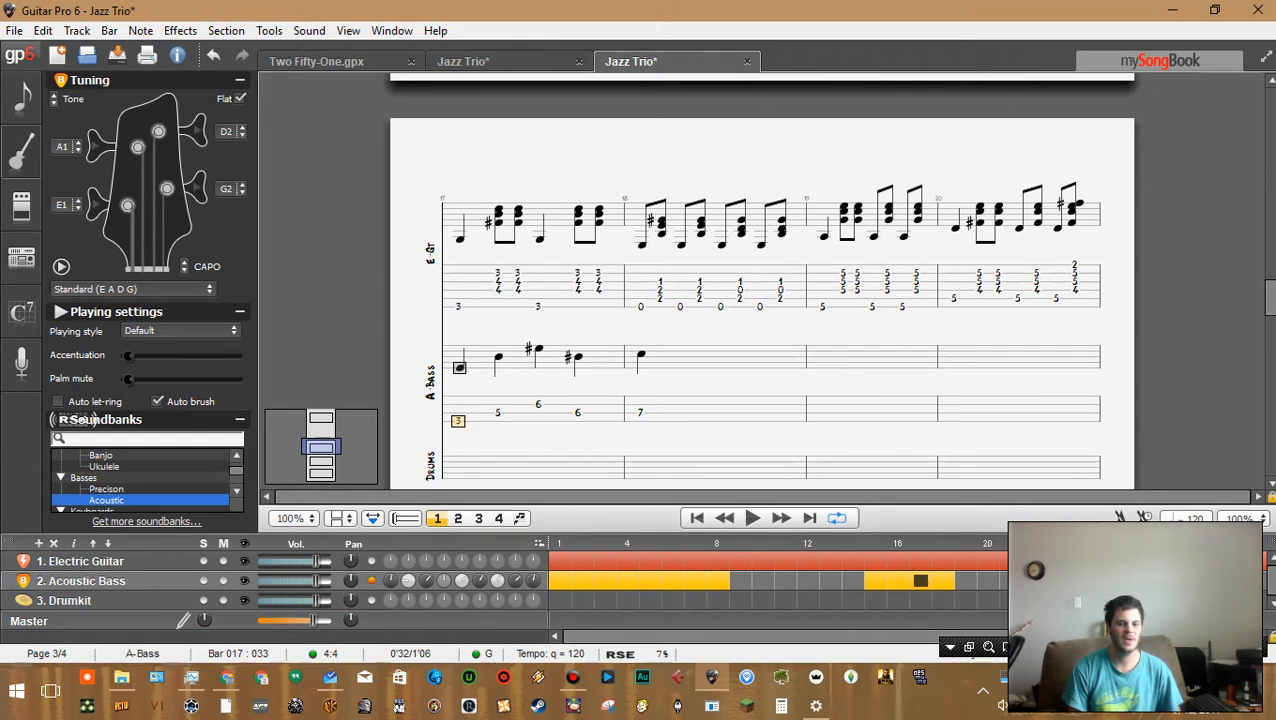
{"action": "key", "text": "Right"}
{"action": "key", "text": "Left"}
{"action": "key", "text": "Right"}
{"action": "key", "text": "Right"}
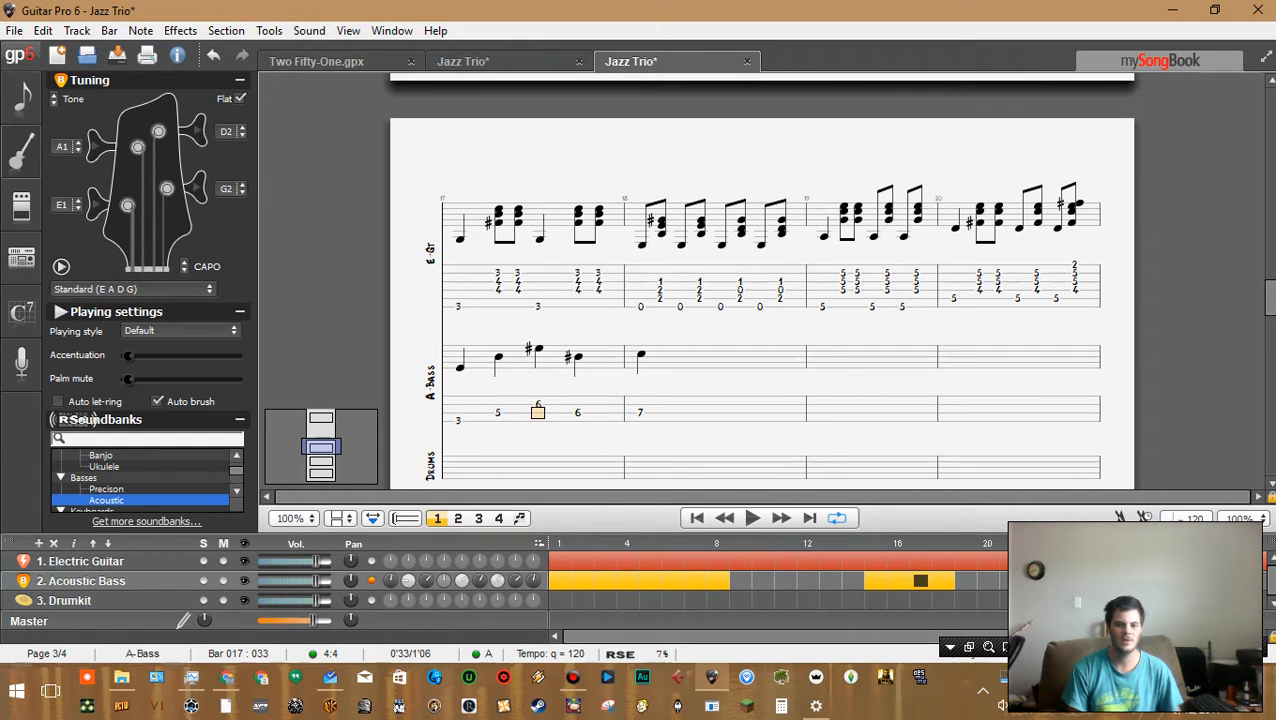
{"action": "key", "text": "Left"}
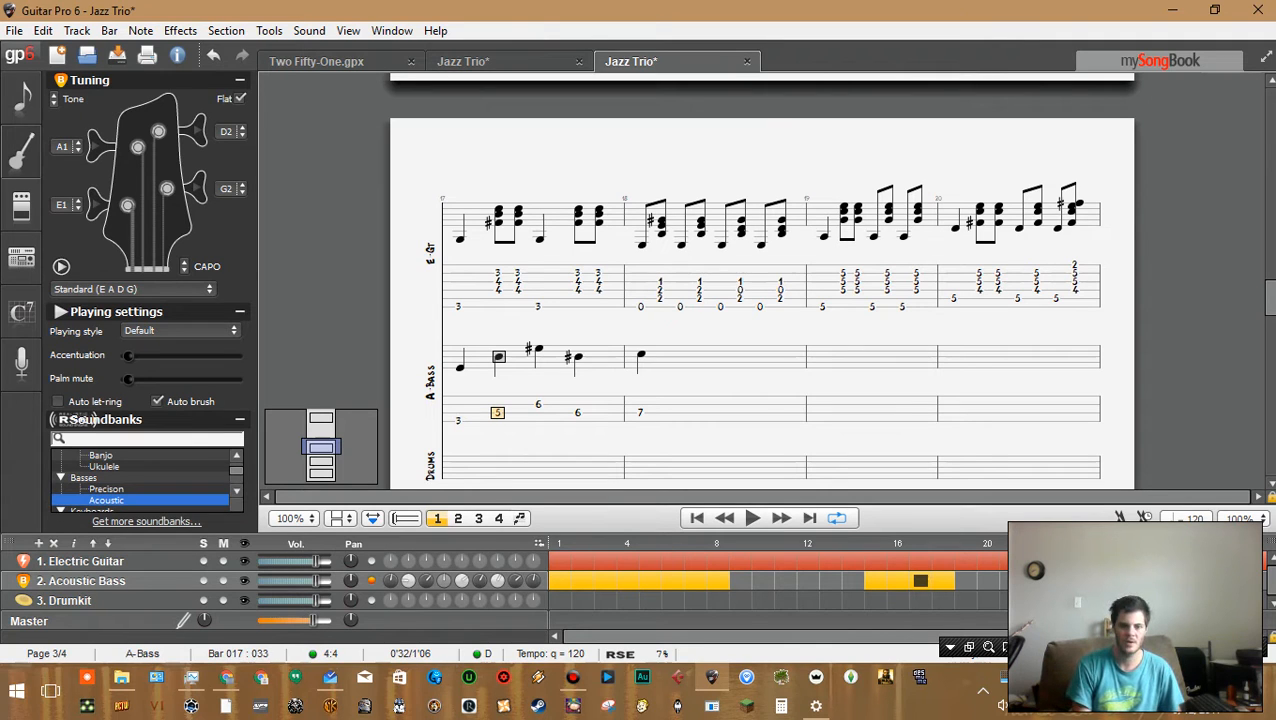
{"action": "key", "text": "Delete"}
{"action": "key", "text": "Delete"}
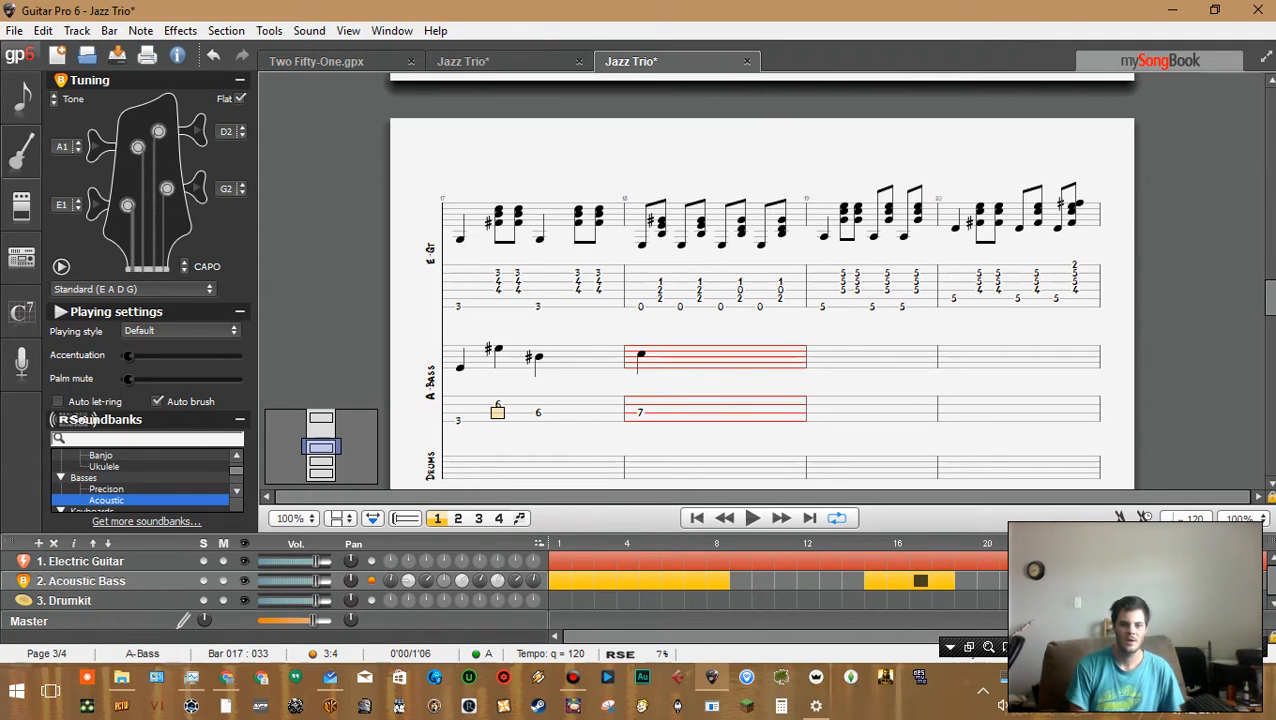
Replace bar 17's beat 3 bass note with fret 3 and enter fret 6 on the next higher string at beat 4
{"action": "key", "text": "Left"}
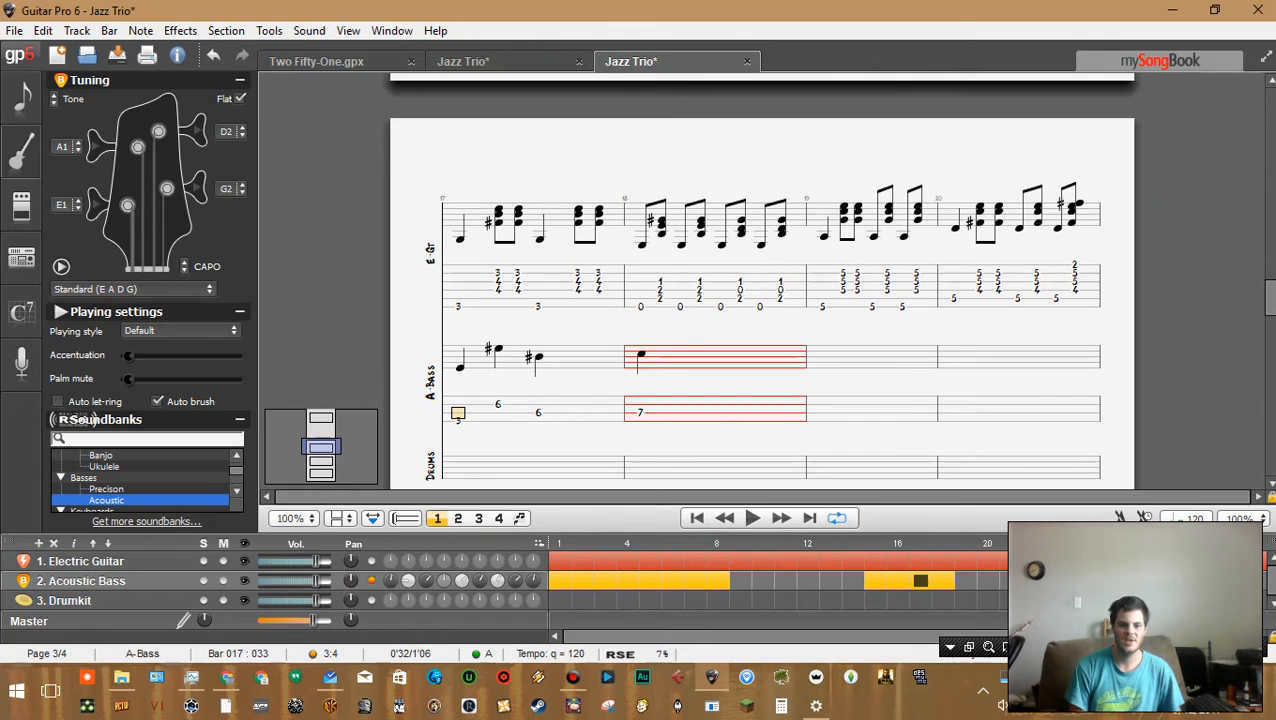
{"action": "key", "text": "Right"}
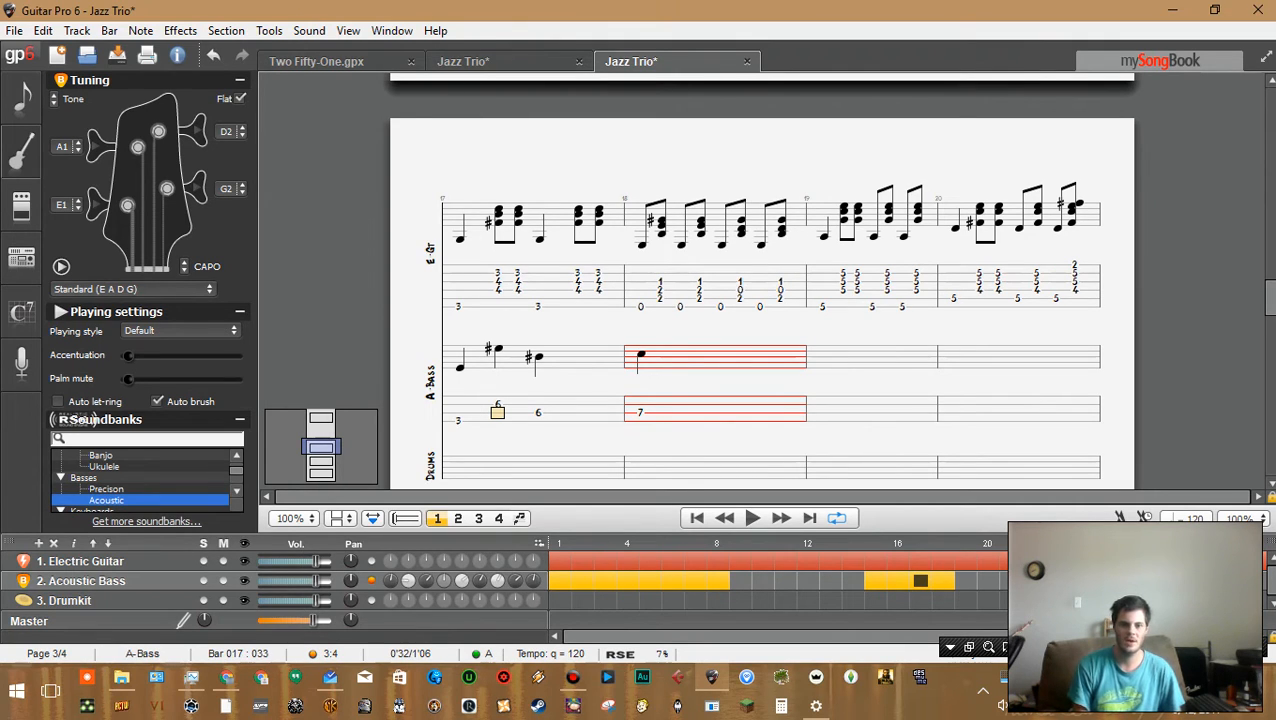
{"action": "left_click", "coordinate": [498, 282]}
{"action": "key", "text": "Up"}
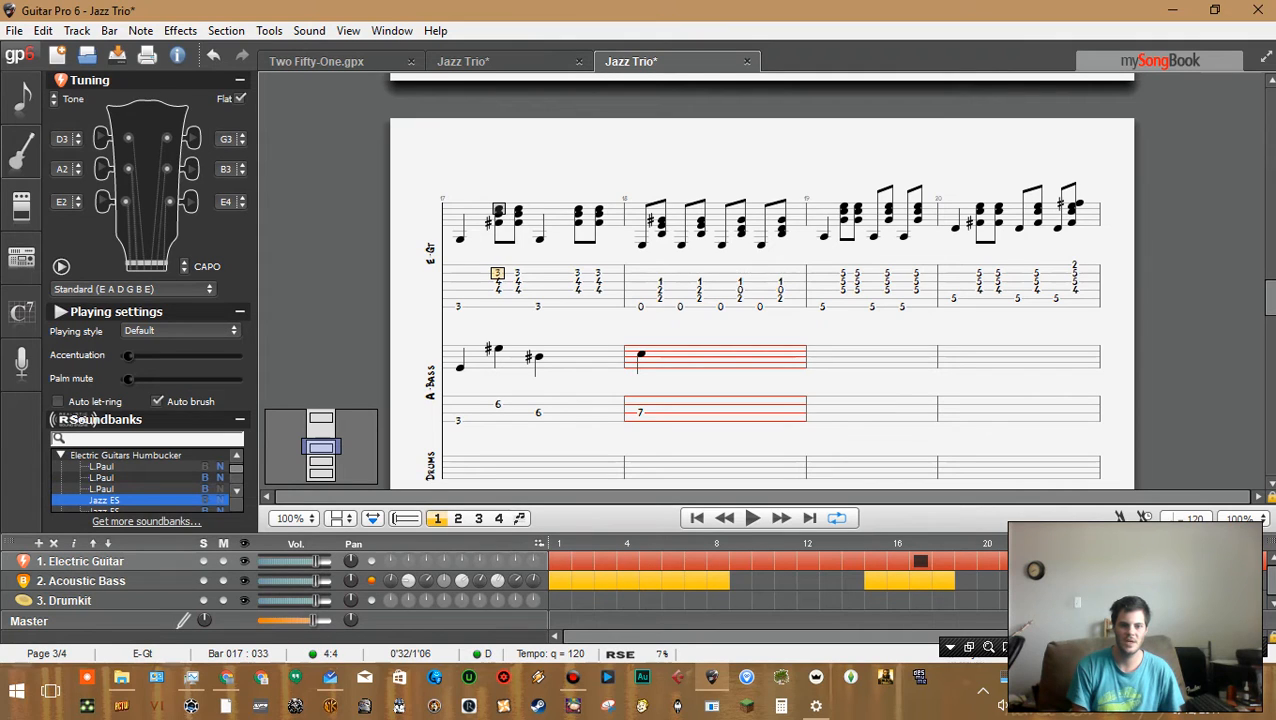
{"action": "left_click", "coordinate": [458, 307]}
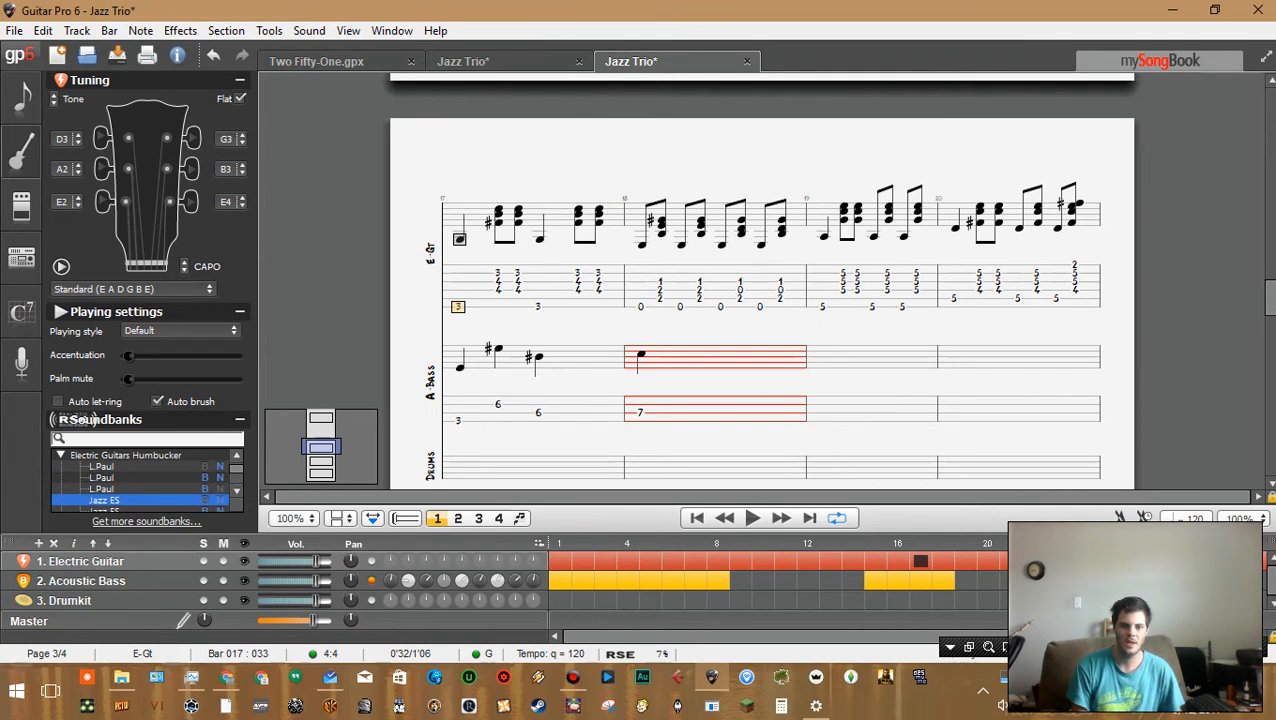
{"action": "left_click", "coordinate": [498, 282]}
{"action": "key", "text": "shift+Right"}
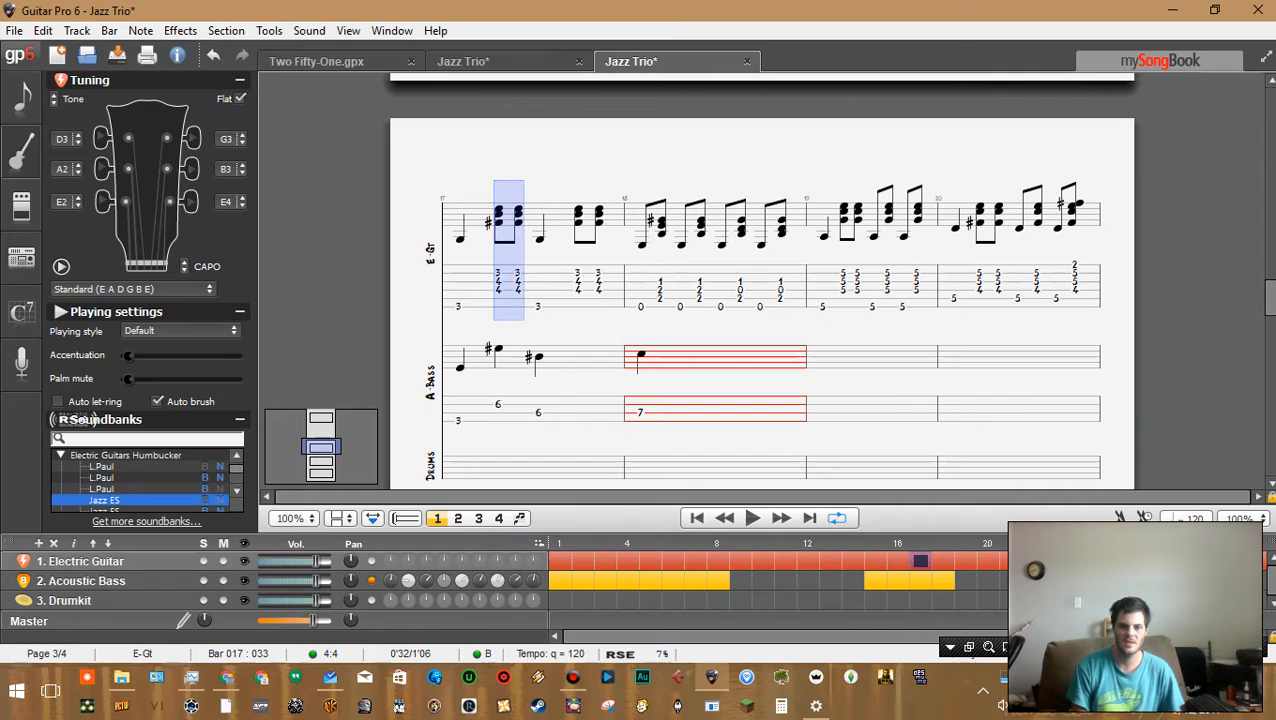
{"action": "left_click", "coordinate": [538, 307]}
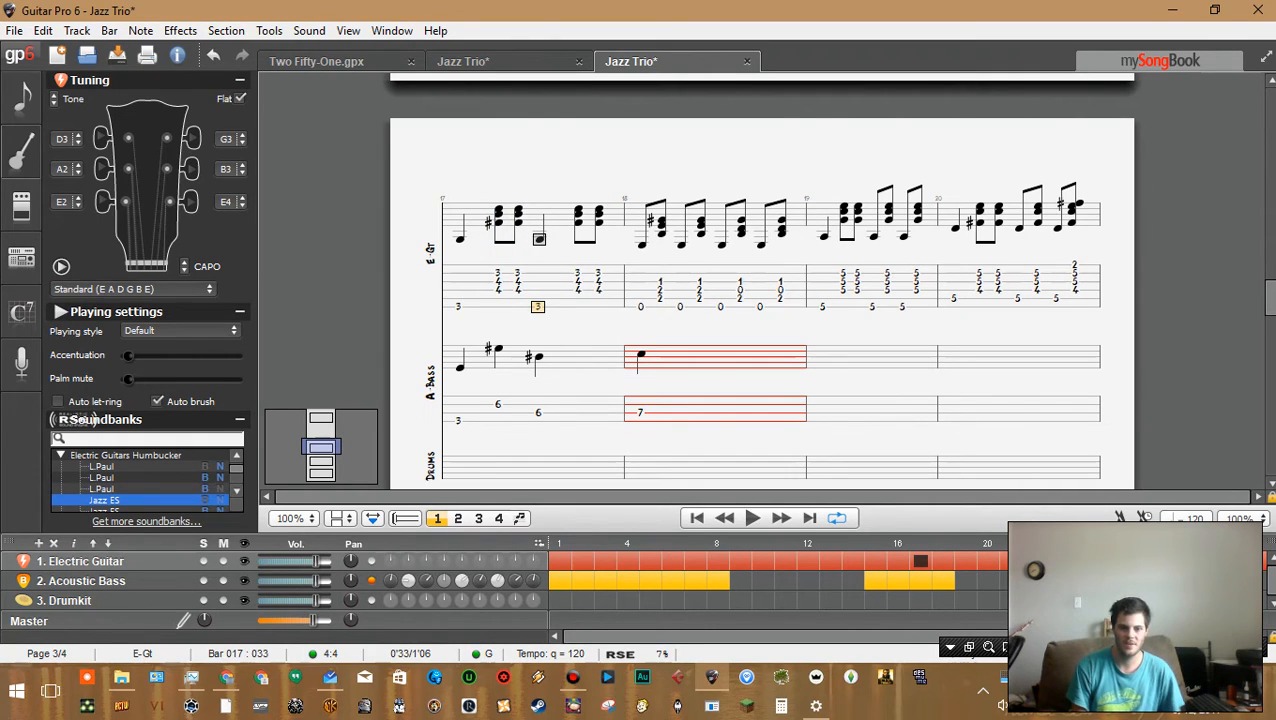
{"action": "left_click", "coordinate": [458, 413]}
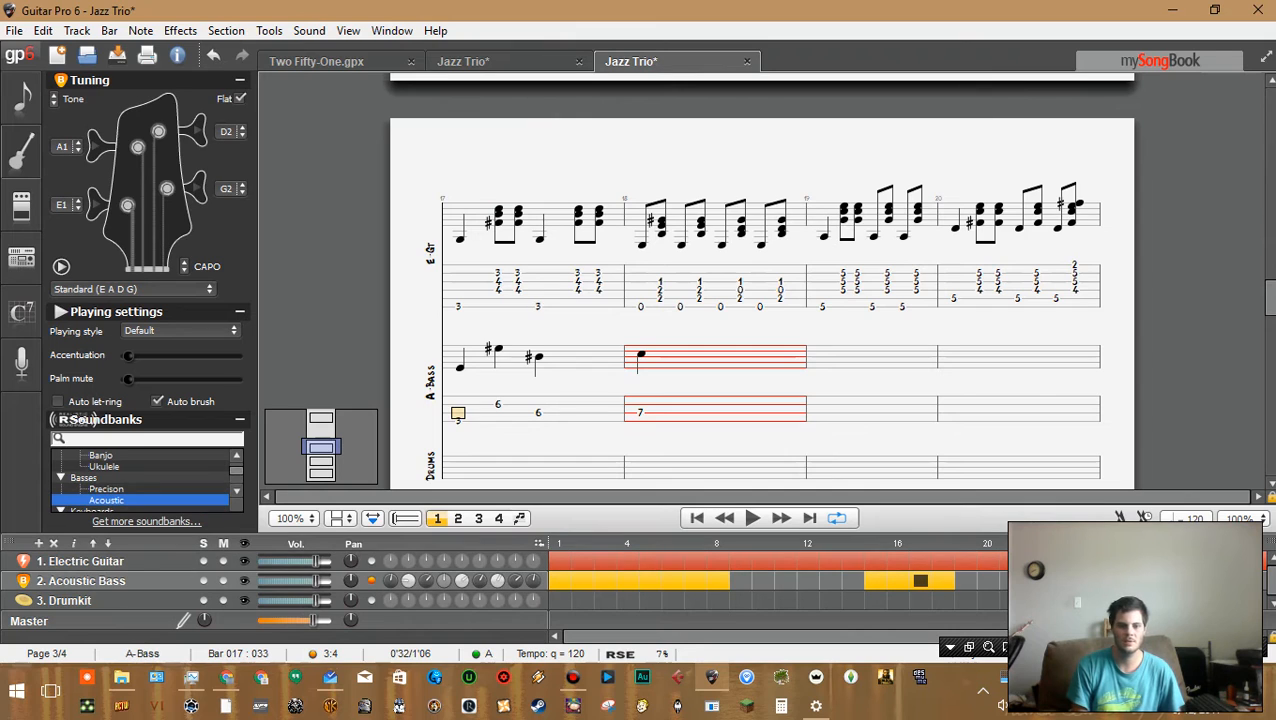
{"action": "left_click", "coordinate": [538, 413]}
{"action": "key", "text": "Delete"}
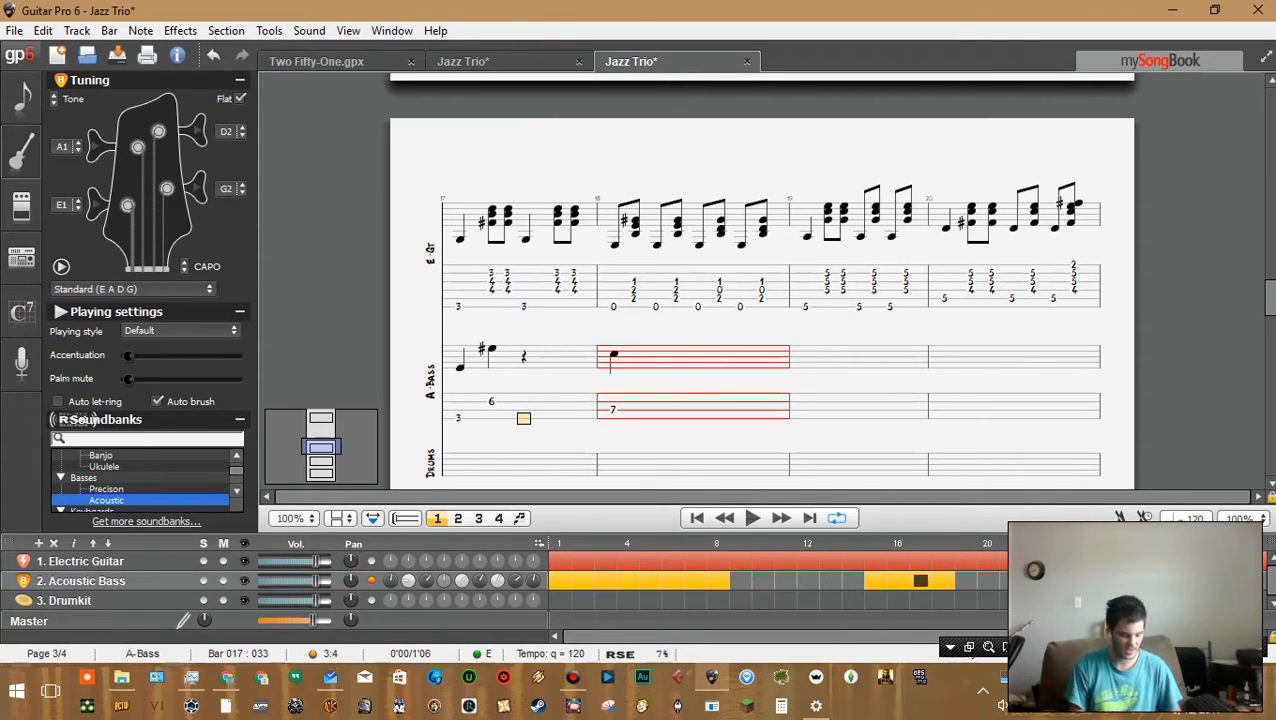
{"action": "type", "text": "3"}
{"action": "key", "text": "Right"}
{"action": "key", "text": "Up"}
{"action": "type", "text": "6"}
Play back bar 17 of the bass line to hear the new notes
{"action": "key", "text": "Left"}
{"action": "key", "text": "Left"}
{"action": "key", "text": "Left"}
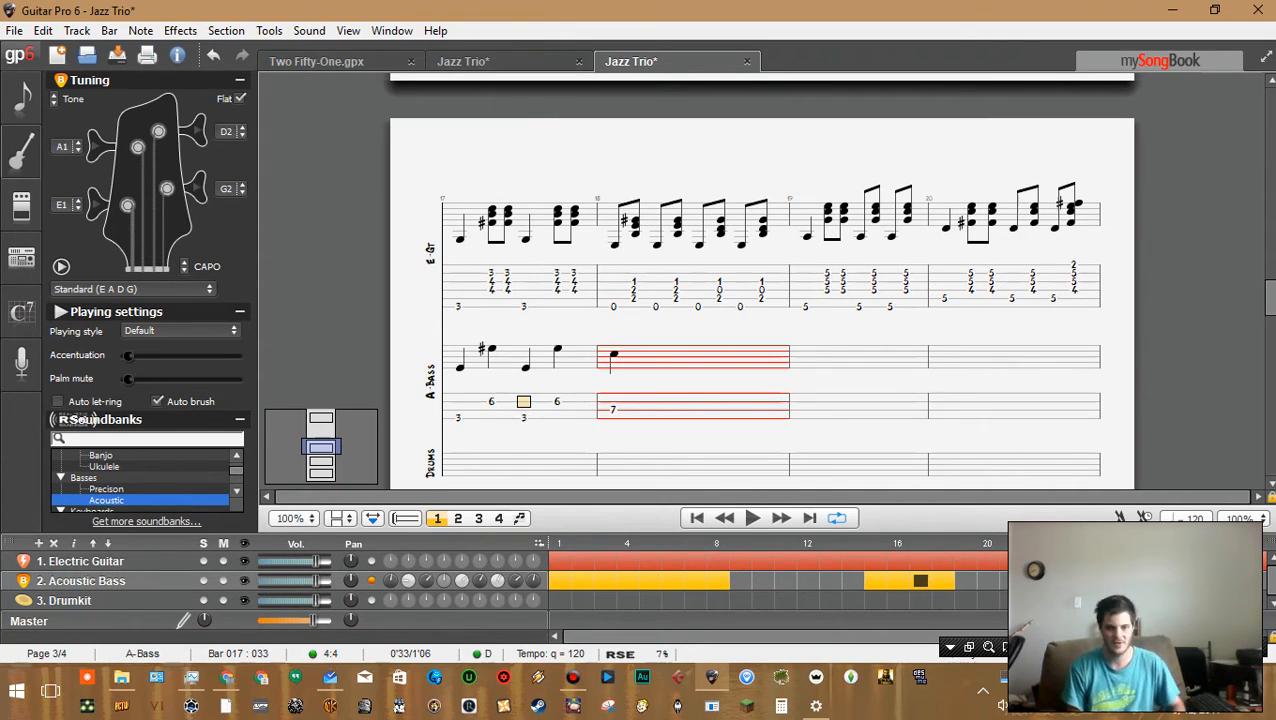
{"action": "key", "text": "space"}
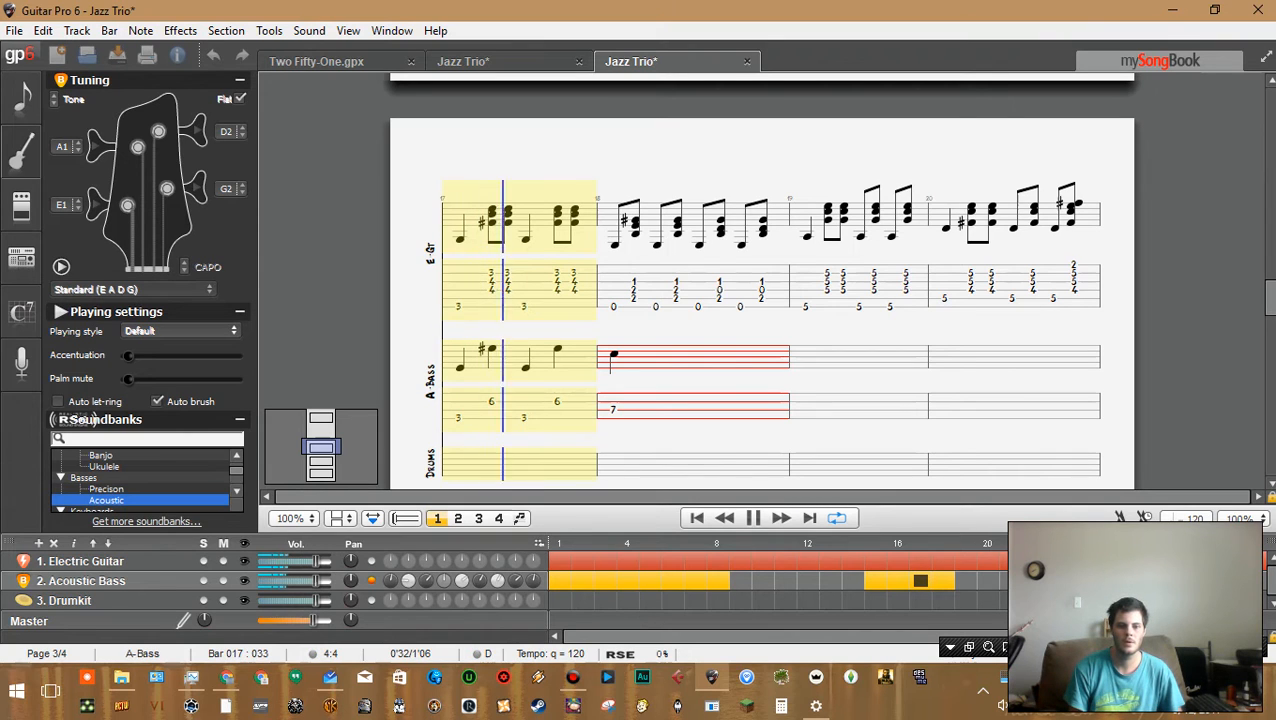
{"action": "key", "text": "space"}
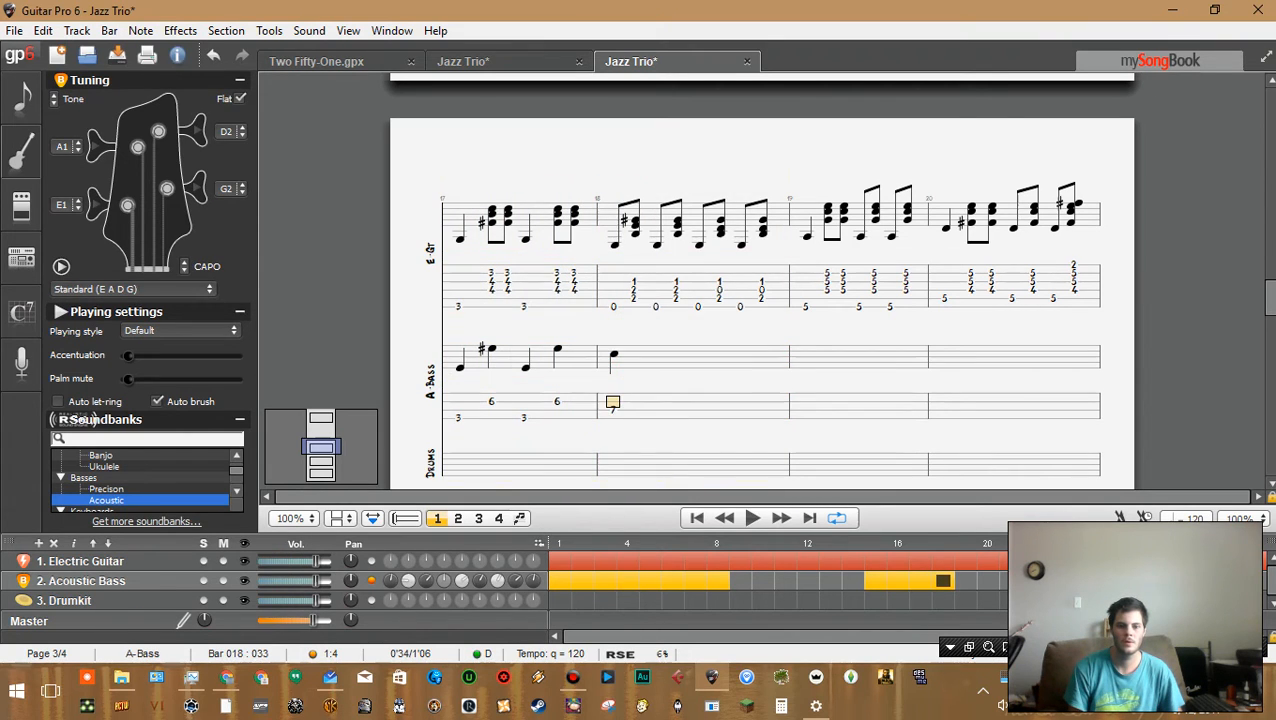
Move bar 17's beat 4 fret 6 down to the next lower string
{"action": "key", "text": "Left"}
{"action": "key", "text": "Left"}
{"action": "key", "text": "Left"}
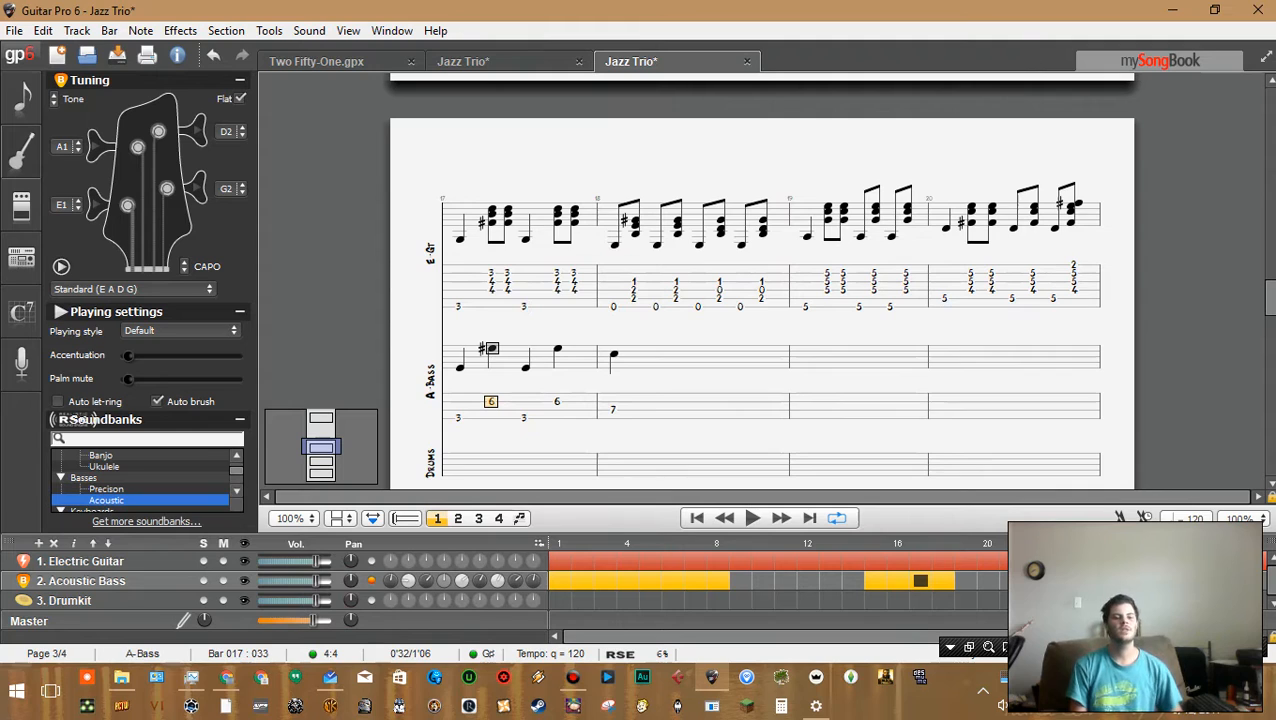
{"action": "key", "text": "Right"}
{"action": "key", "text": "Right"}
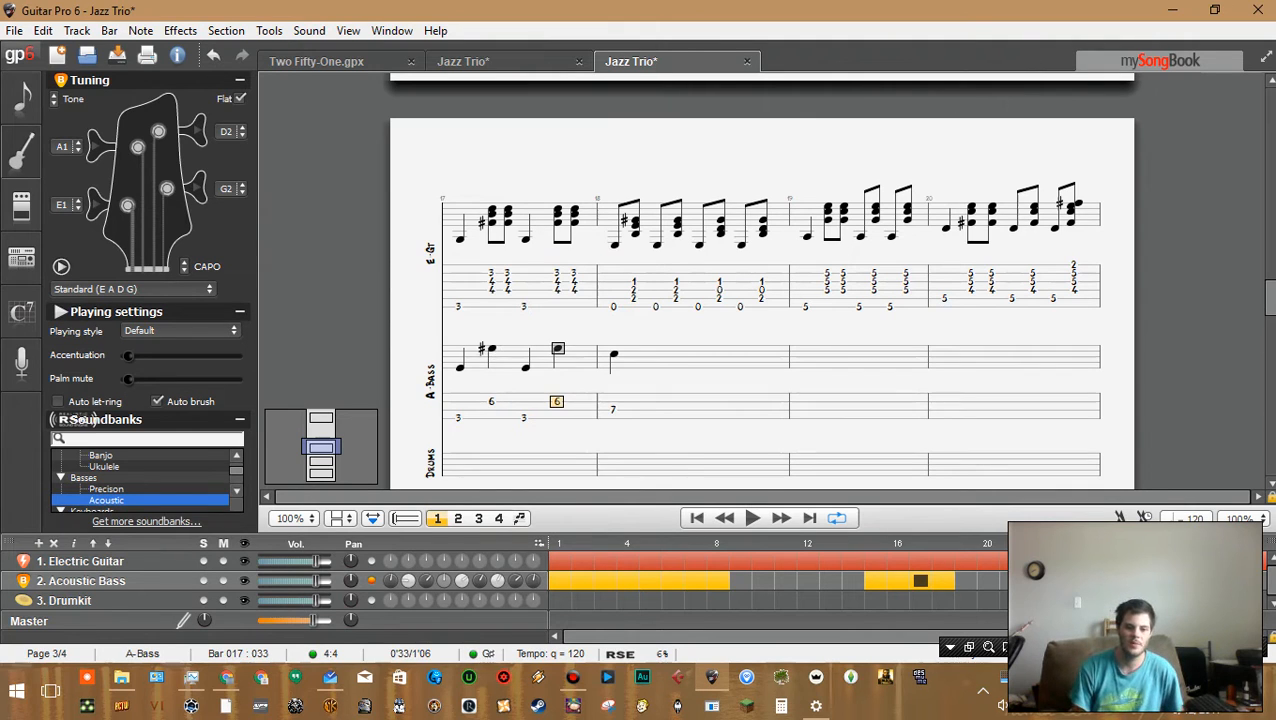
{"action": "key", "text": "Delete"}
{"action": "key", "text": "Down"}
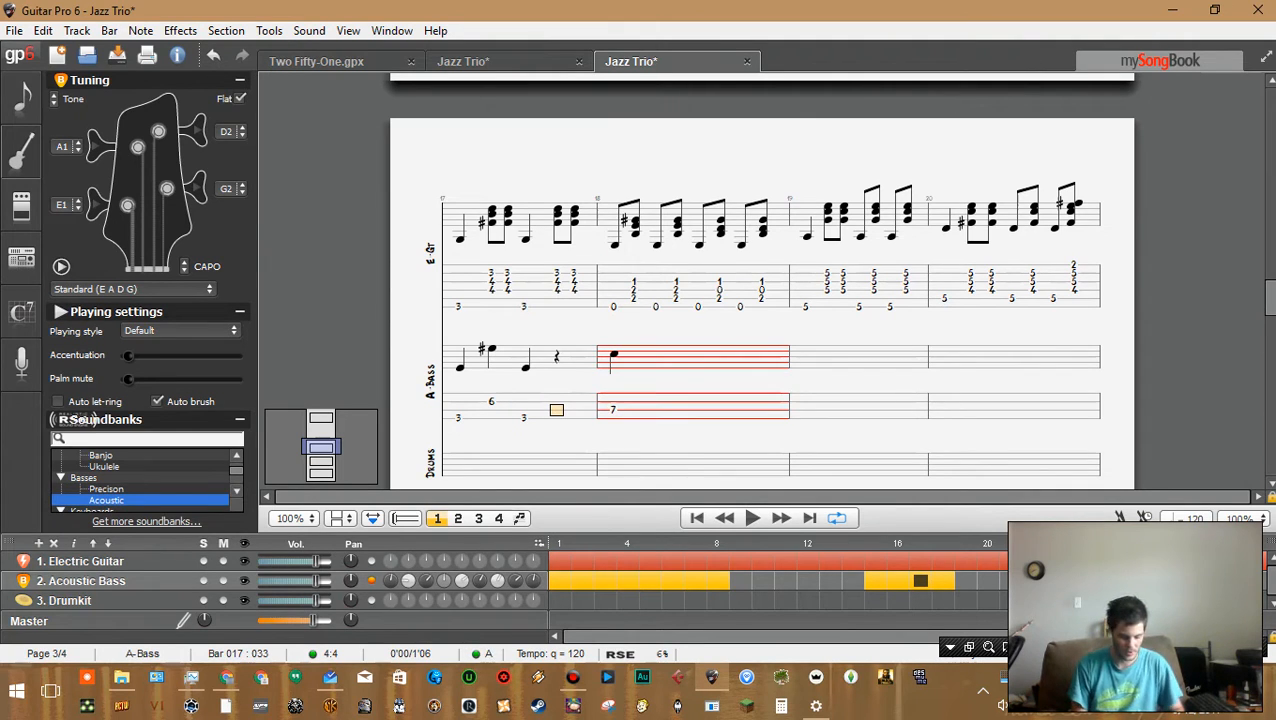
{"action": "type", "text": "6"}
Play back the revised bar 17 bass line, then switch to the Two Fifty-One.gpx document
{"action": "key", "text": "Left"}
{"action": "key", "text": "Left"}
{"action": "key", "text": "Left"}
{"action": "key", "text": "space"}
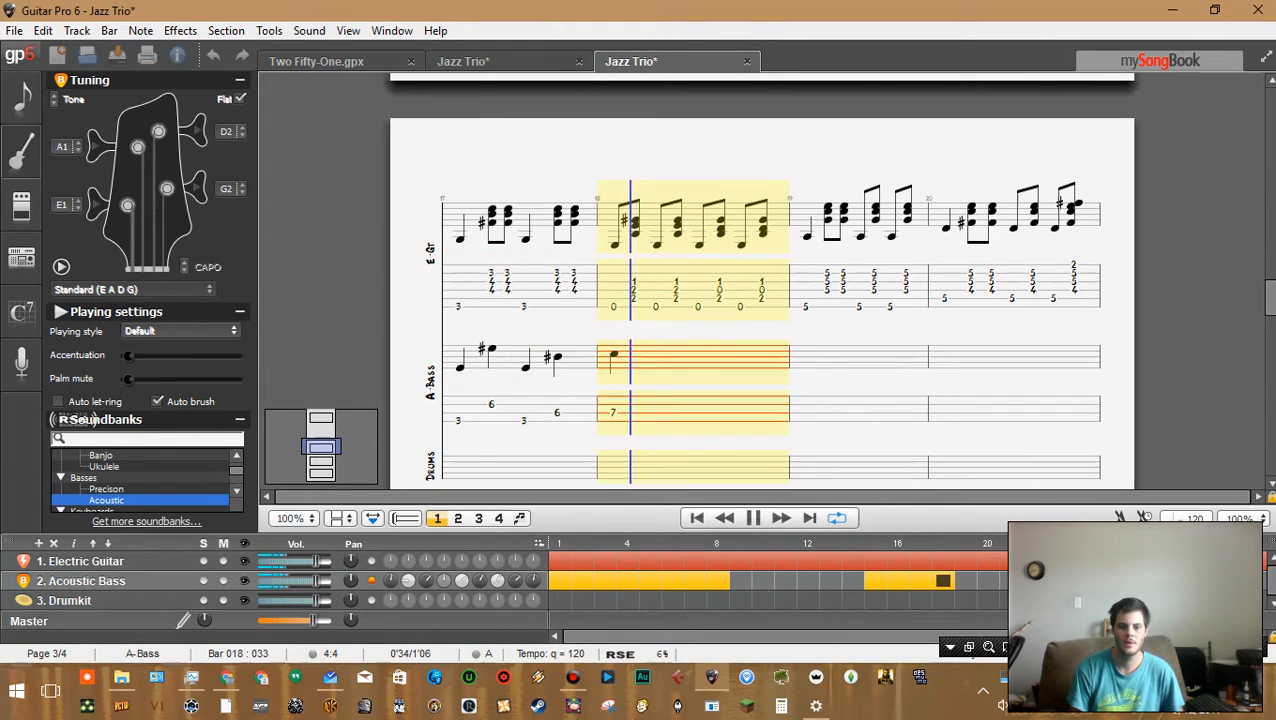
{"action": "key", "text": "space"}
{"action": "key", "text": "Left"}
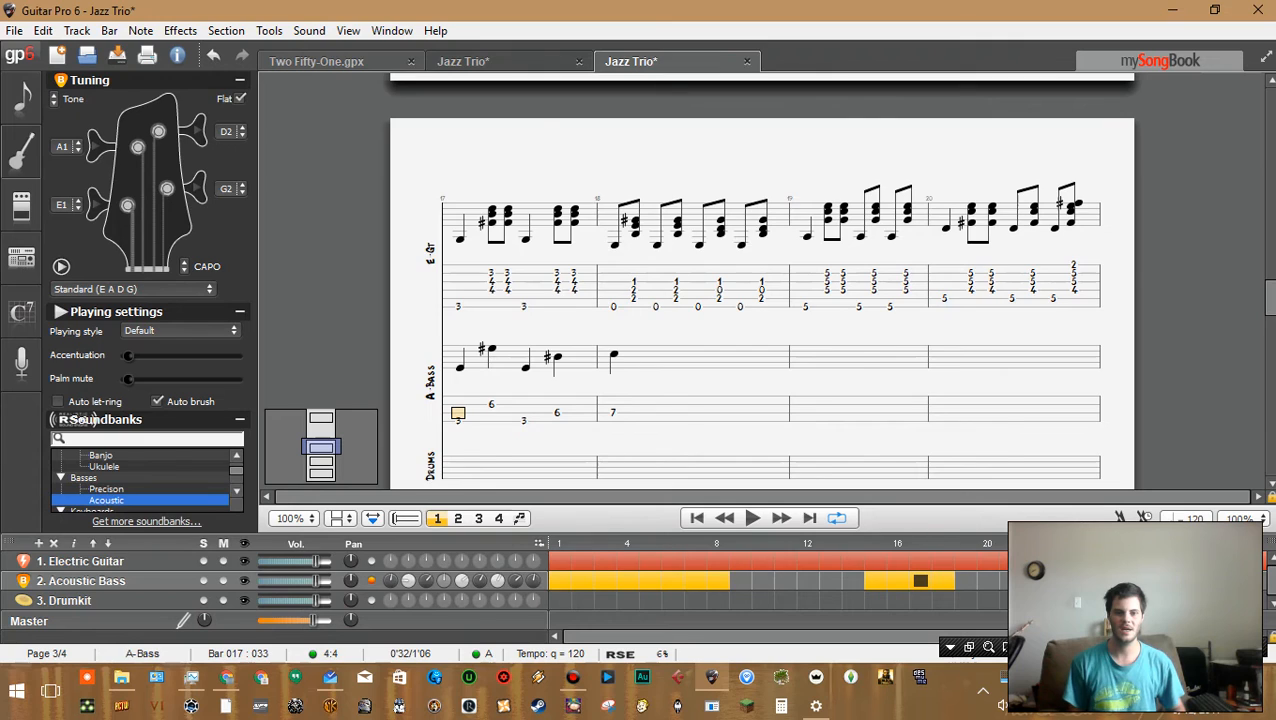
{"action": "left_click", "coordinate": [316, 61]}
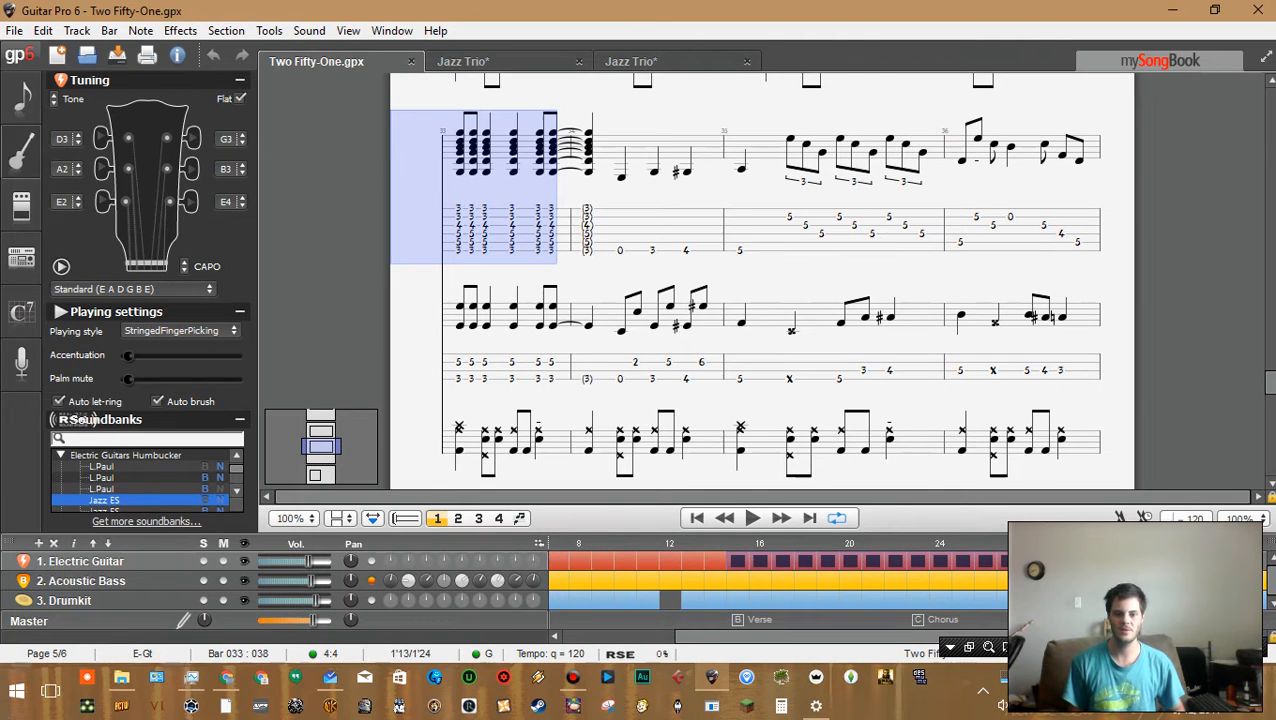
Play back the Verse section of the Two Fifty-One reference song
{"action": "left_click", "coordinate": [738, 561]}
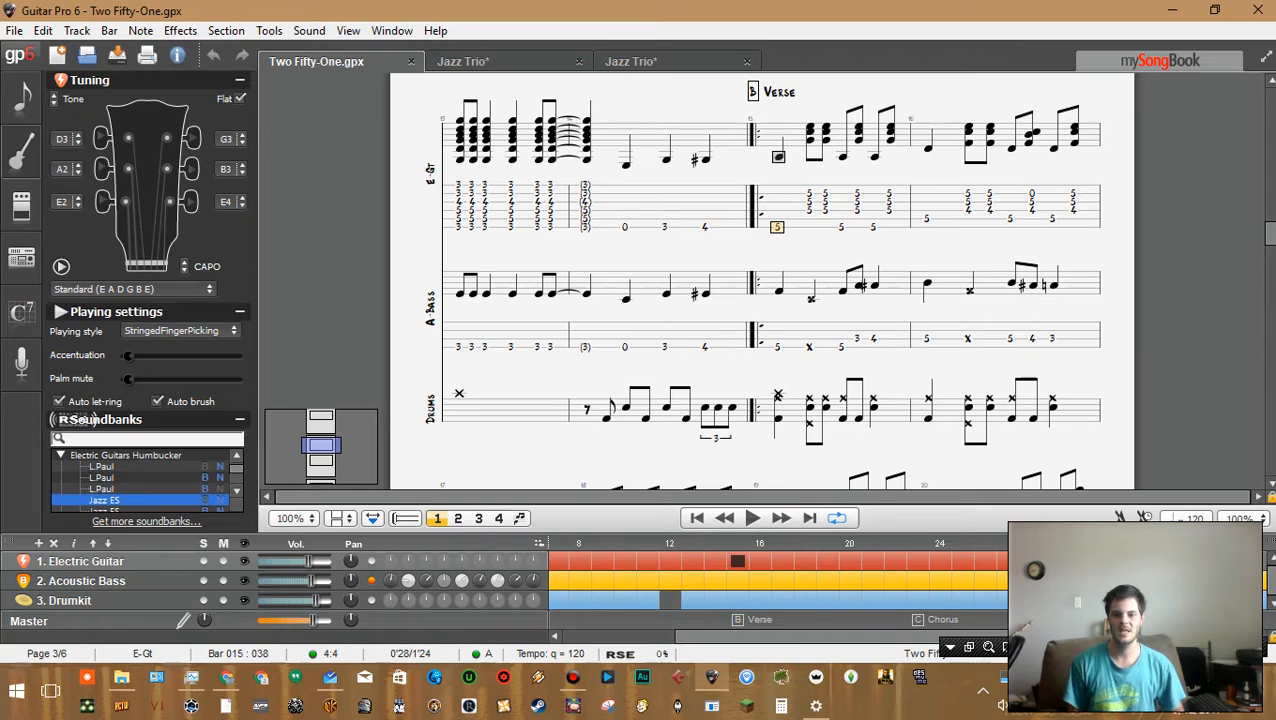
{"action": "key", "text": "space"}
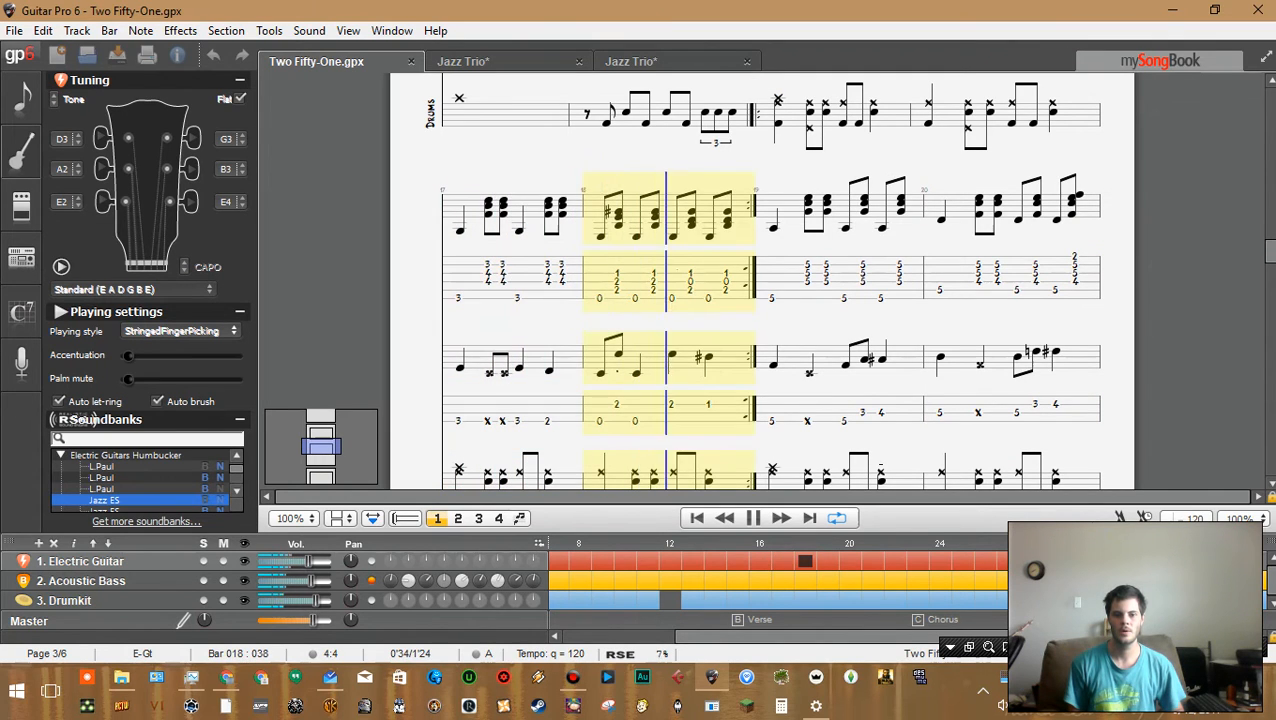
{"action": "key", "text": "space"}
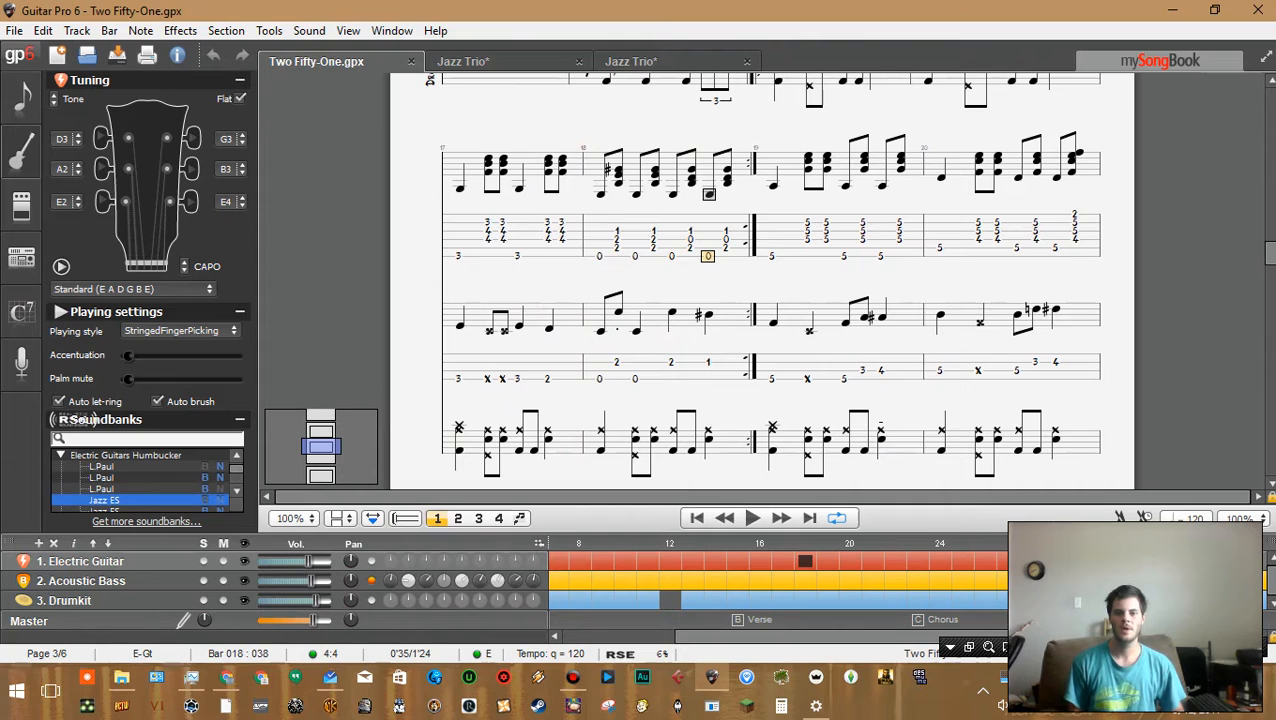
Examine and play the bass notes of bar 19 in Two Fifty-One, then switch back to the second Jazz Trio document
{"action": "left_click", "coordinate": [772, 379]}
{"action": "left_click", "coordinate": [807, 379]}
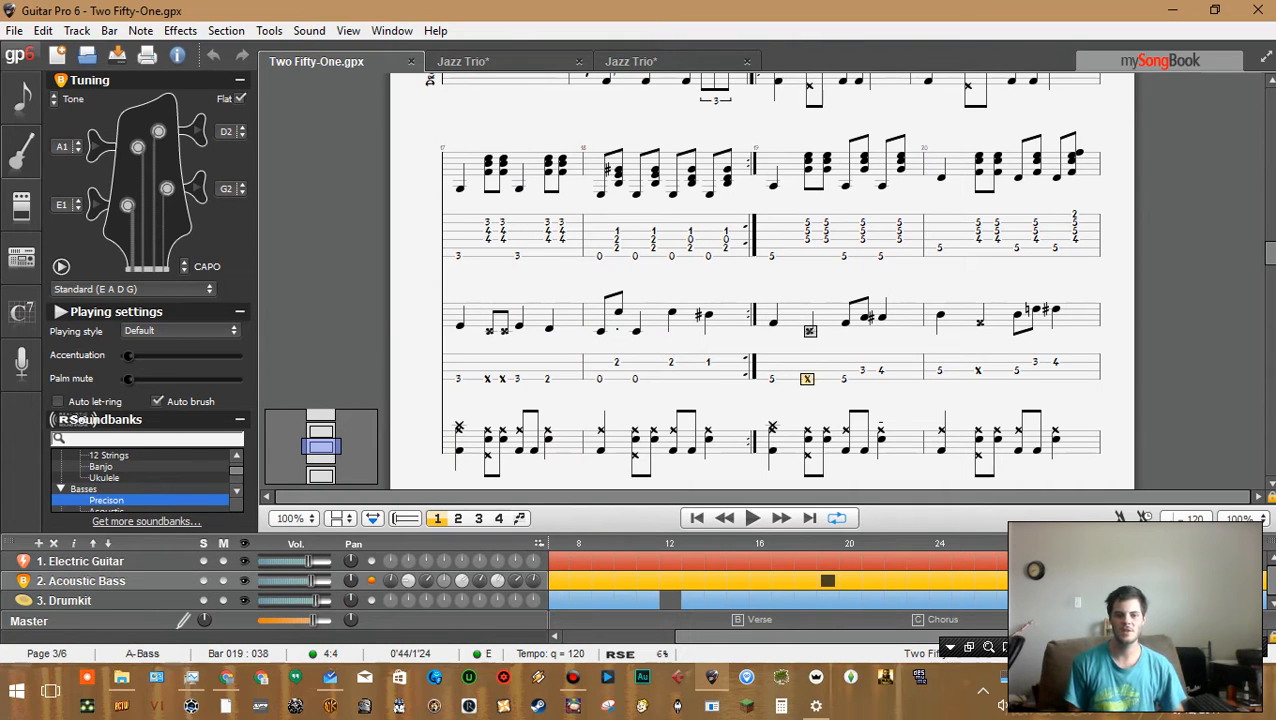
{"action": "key", "text": "space"}
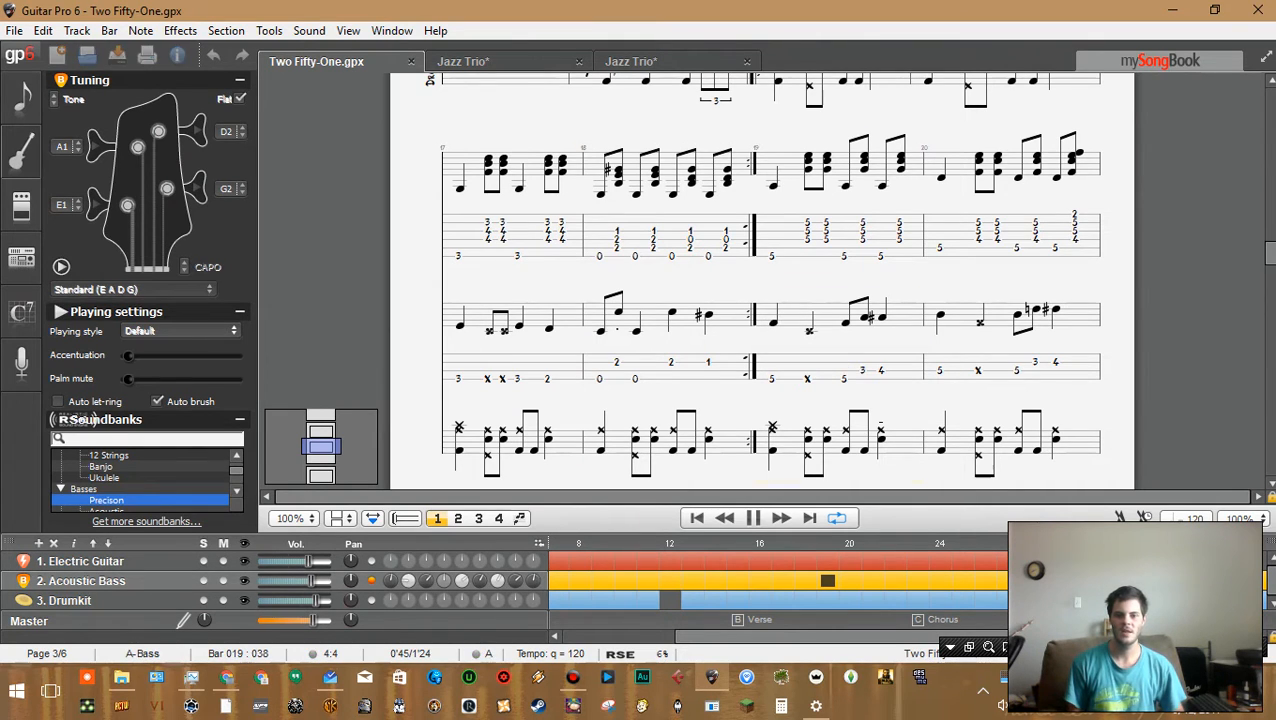
{"action": "key", "text": "space"}
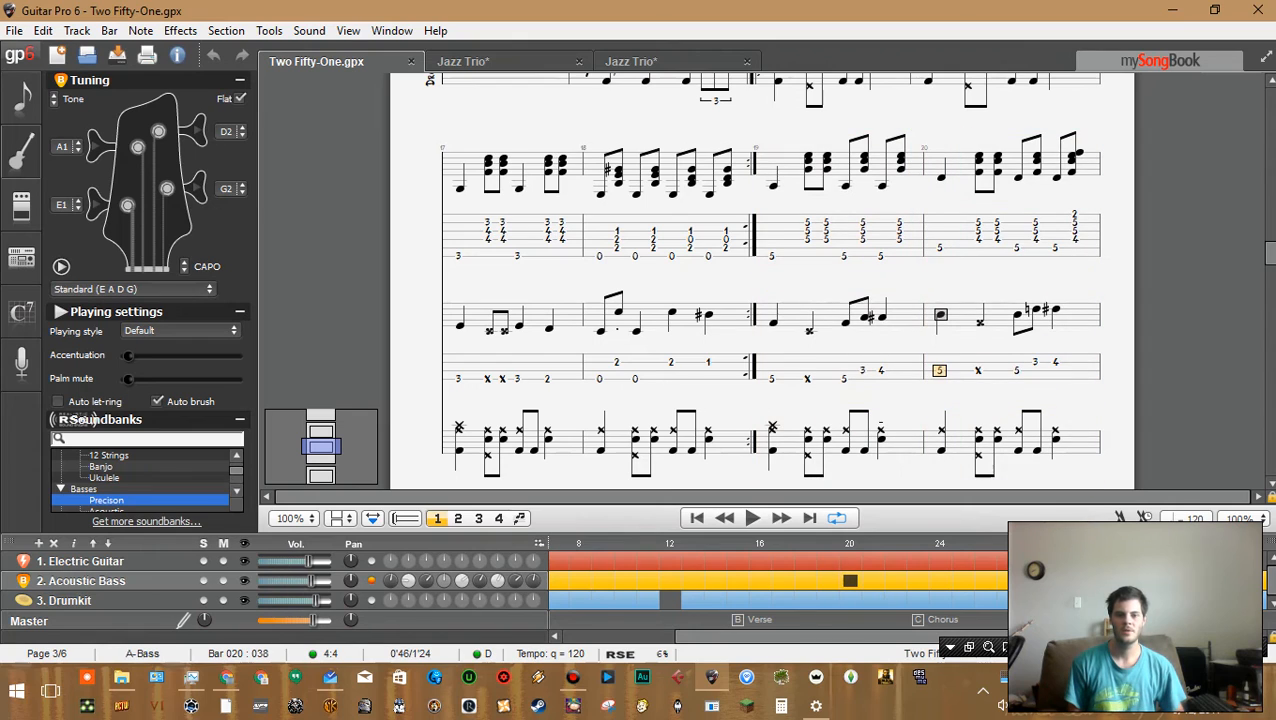
{"action": "left_click", "coordinate": [863, 370]}
{"action": "mouse_move", "coordinate": [863, 370]}
{"action": "left_mouse_down"}
{"action": "mouse_move", "coordinate": [881, 371]}
{"action": "mouse_move", "coordinate": [845, 379]}
{"action": "mouse_move", "coordinate": [881, 378]}
{"action": "left_mouse_up"}
{"action": "left_click", "coordinate": [863, 370]}
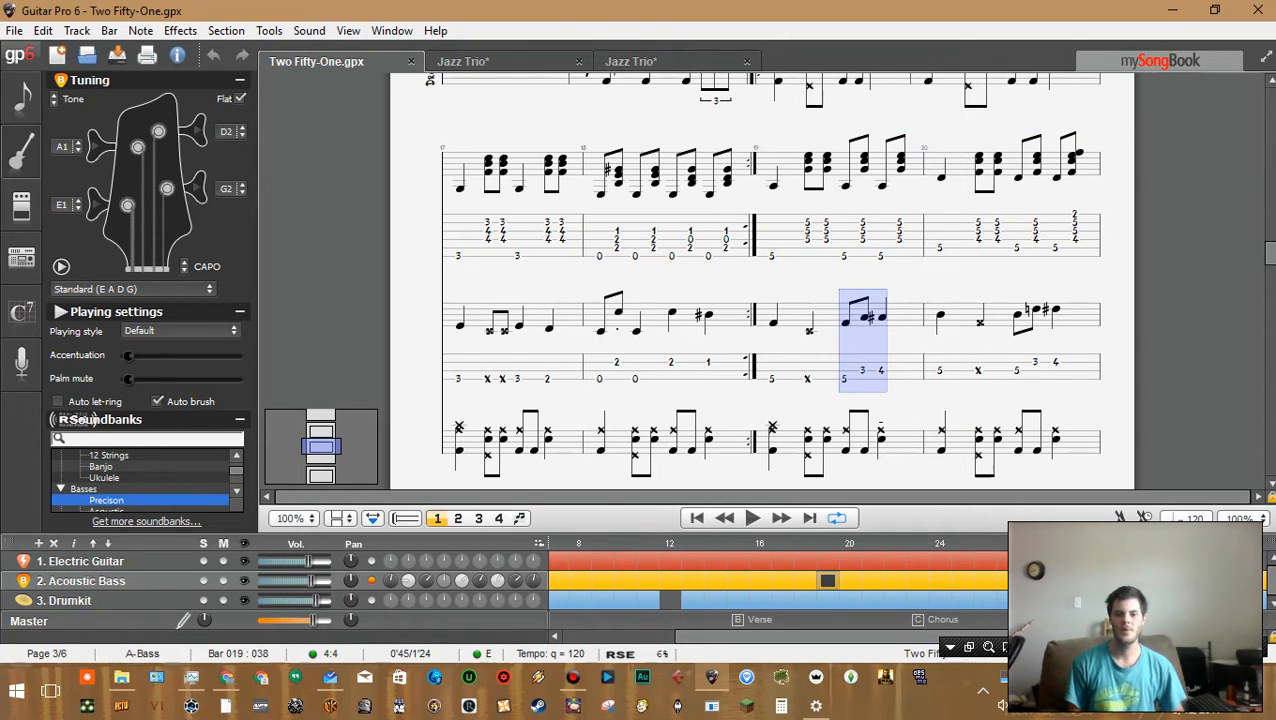
{"action": "left_click", "coordinate": [630, 61]}
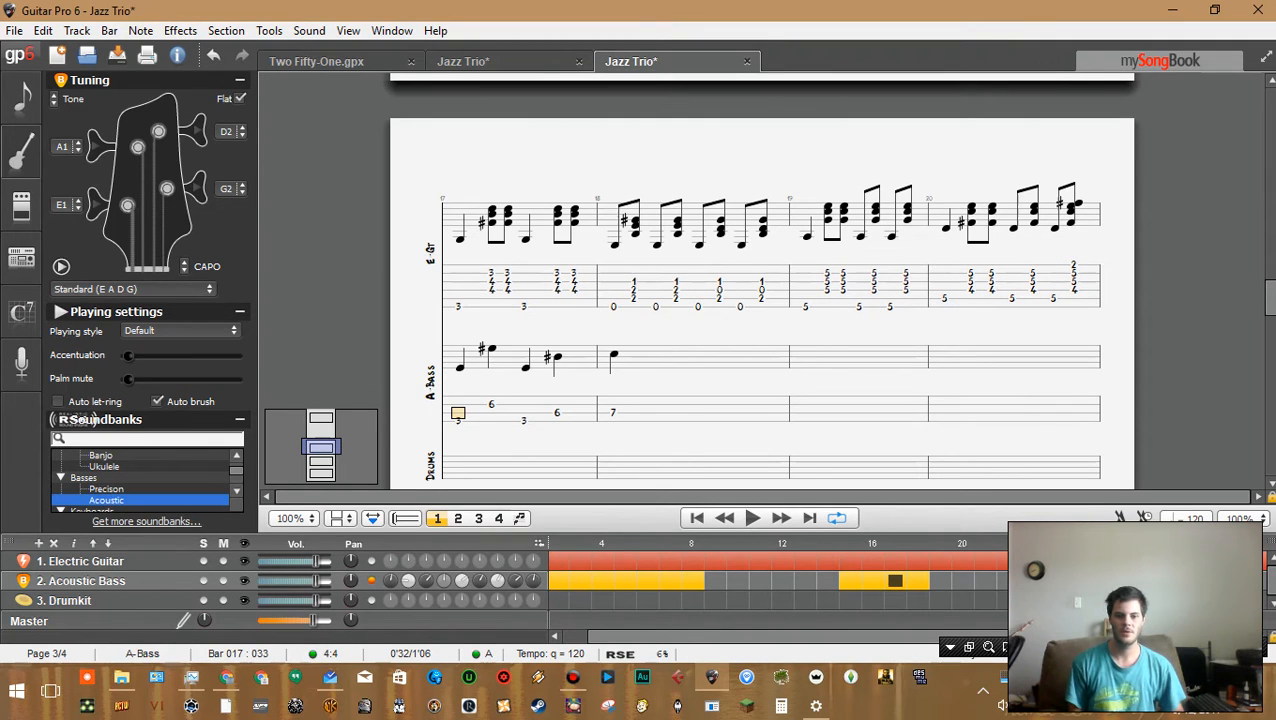
Move back to bar 15 of the Jazz Trio score and play back the bass line from there
{"action": "key", "text": "ctrl+Left"}
{"action": "key", "text": "ctrl+Left"}
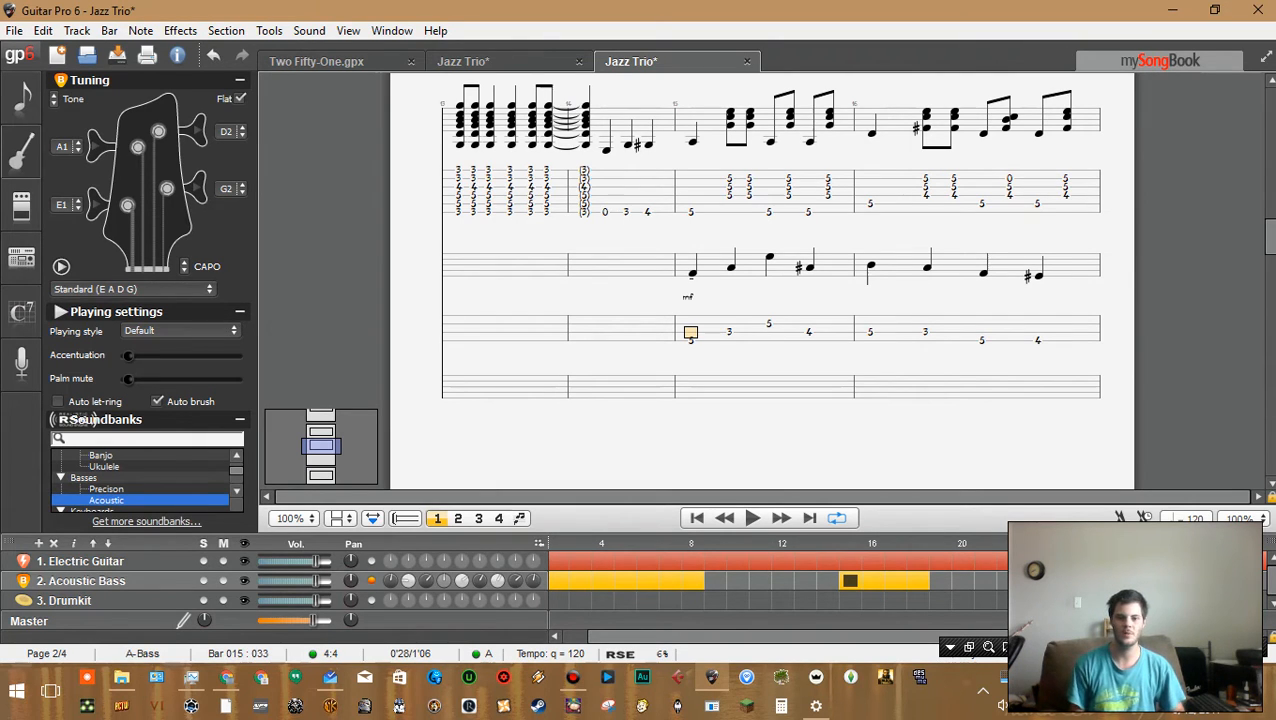
{"action": "left_click", "coordinate": [729, 187]}
{"action": "mouse_move", "coordinate": [691, 187]}
{"action": "left_mouse_down"}
{"action": "mouse_move", "coordinate": [772, 187]}
{"action": "mouse_move", "coordinate": [692, 195]}
{"action": "left_mouse_up"}
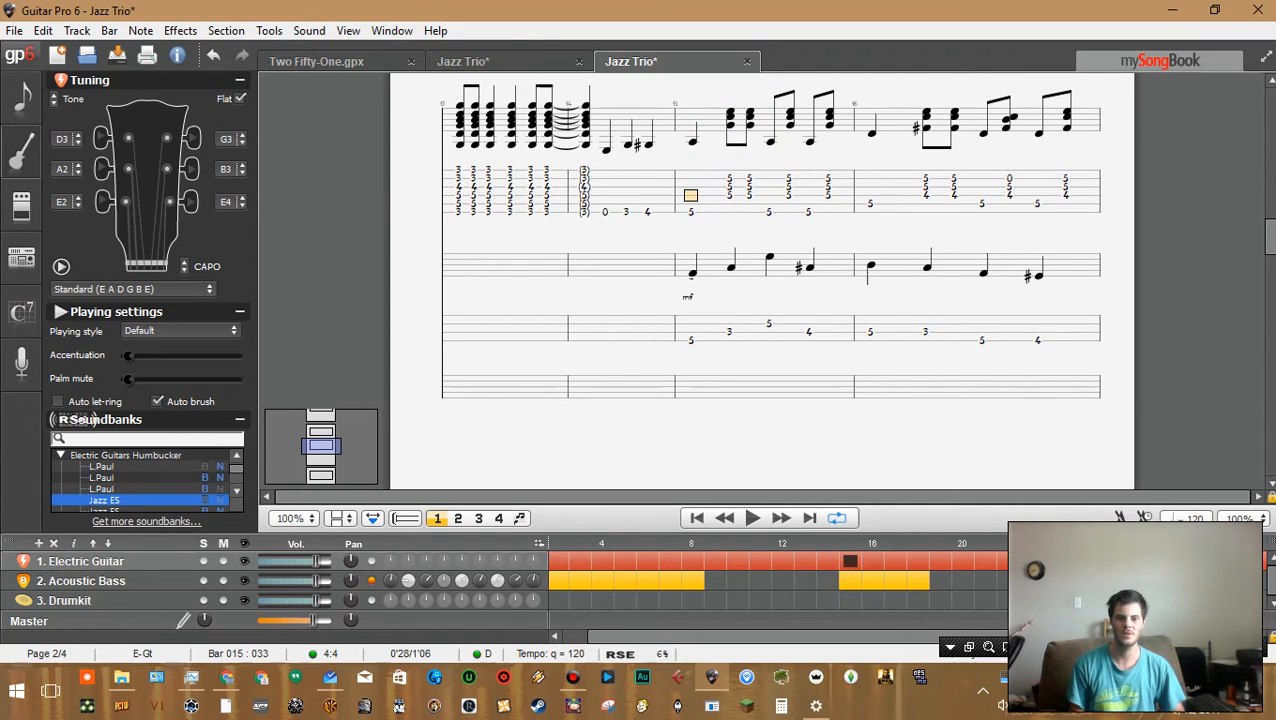
{"action": "left_click", "coordinate": [691, 332]}
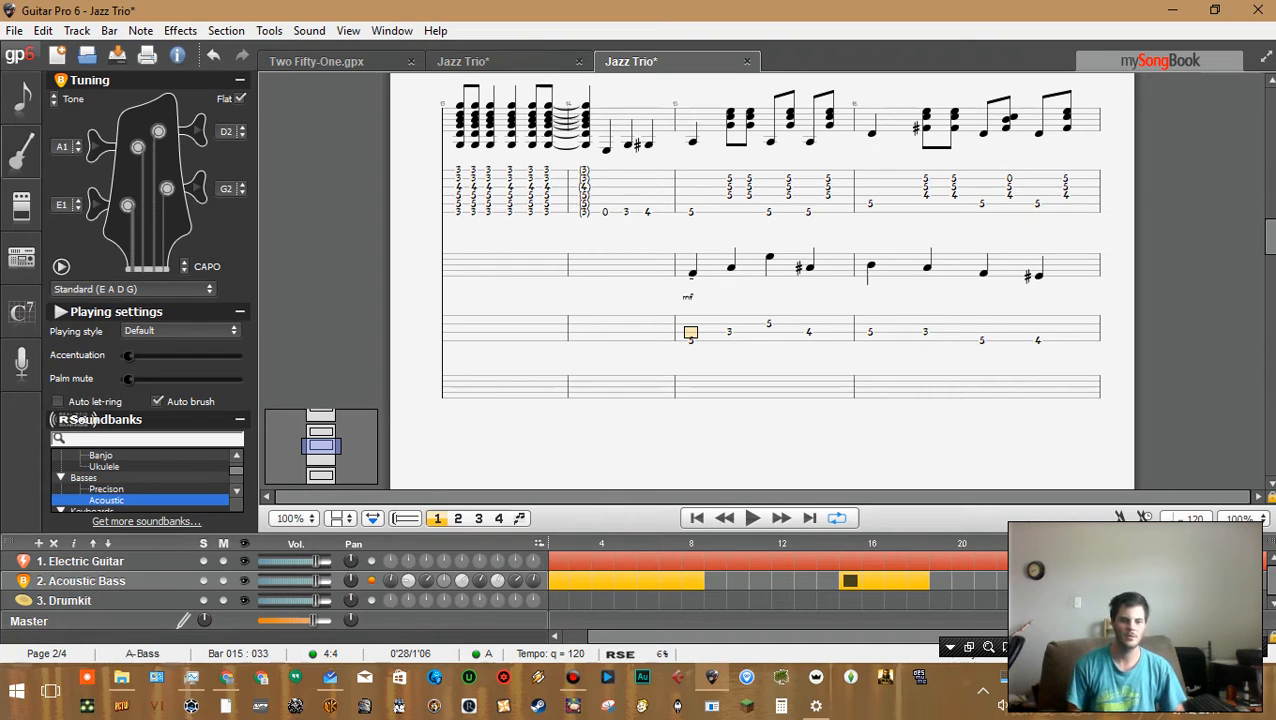
{"action": "key", "text": "space"}
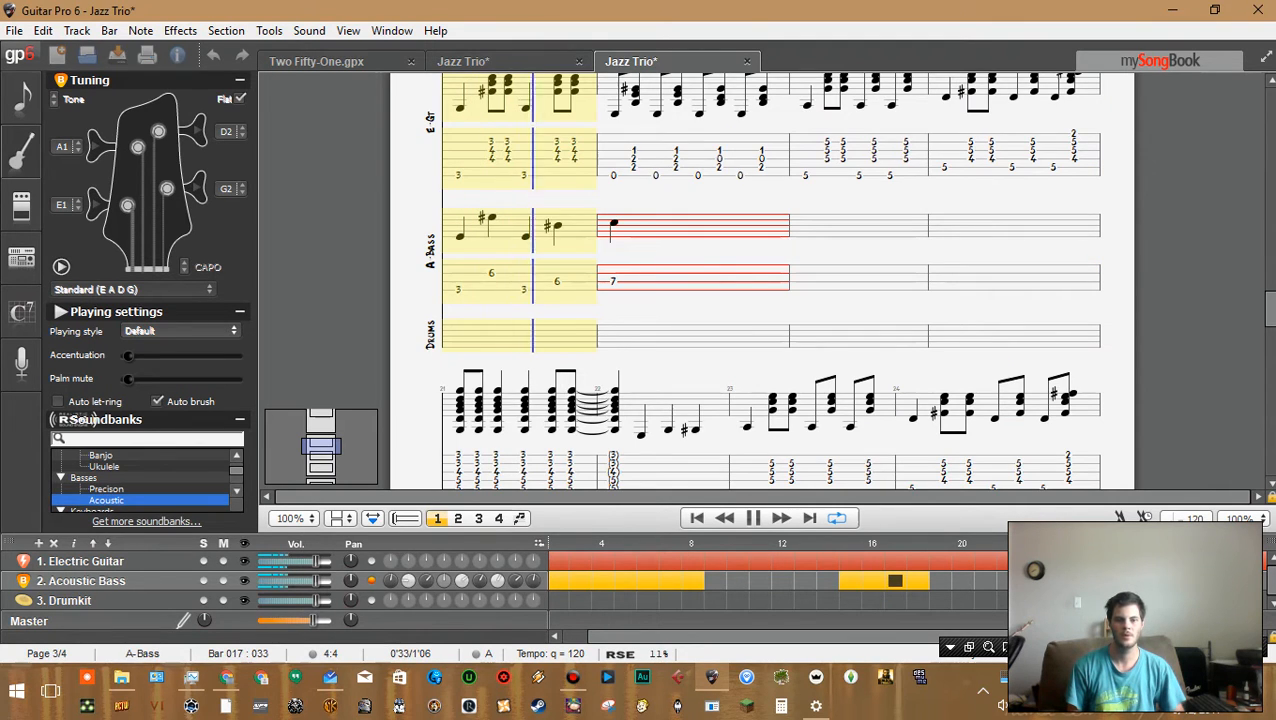
{"action": "key", "text": "space"}
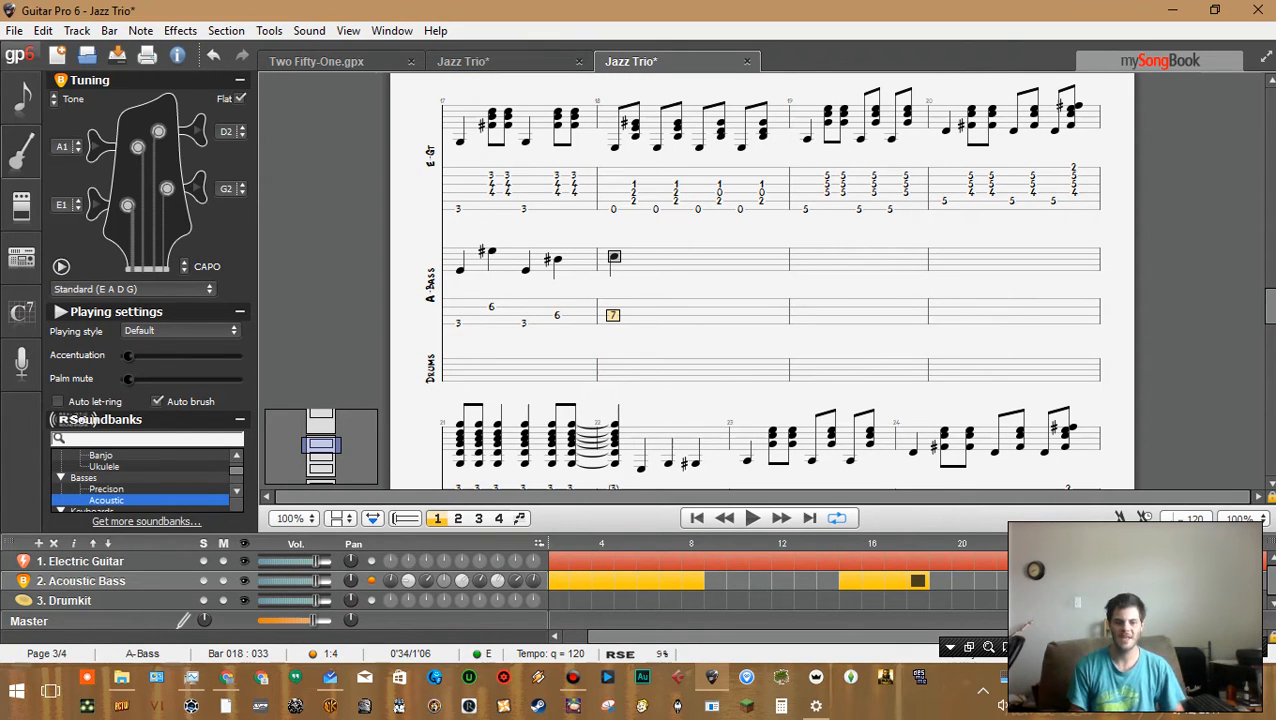
Return to bar 15's first bass note and play back bar 15
{"action": "key", "text": "ctrl+Left"}
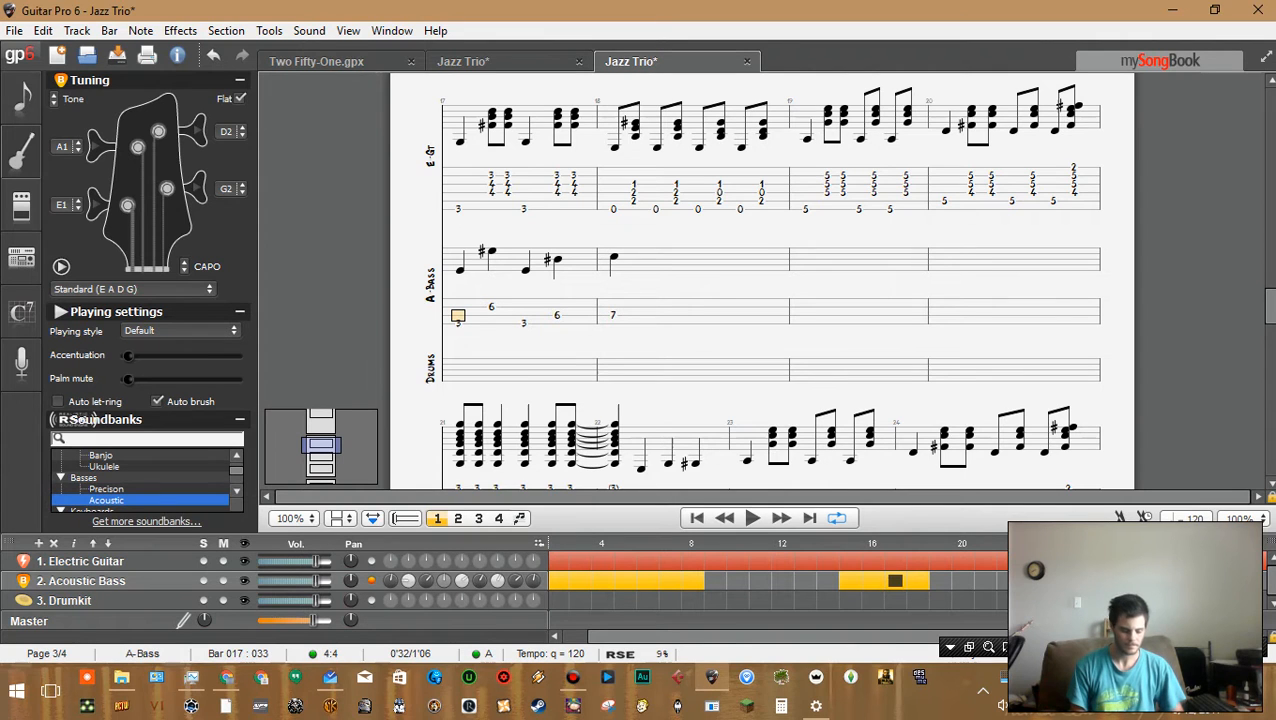
{"action": "scroll", "coordinate": [762, 281], "scroll_direction": "up", "scroll_amount": 6}
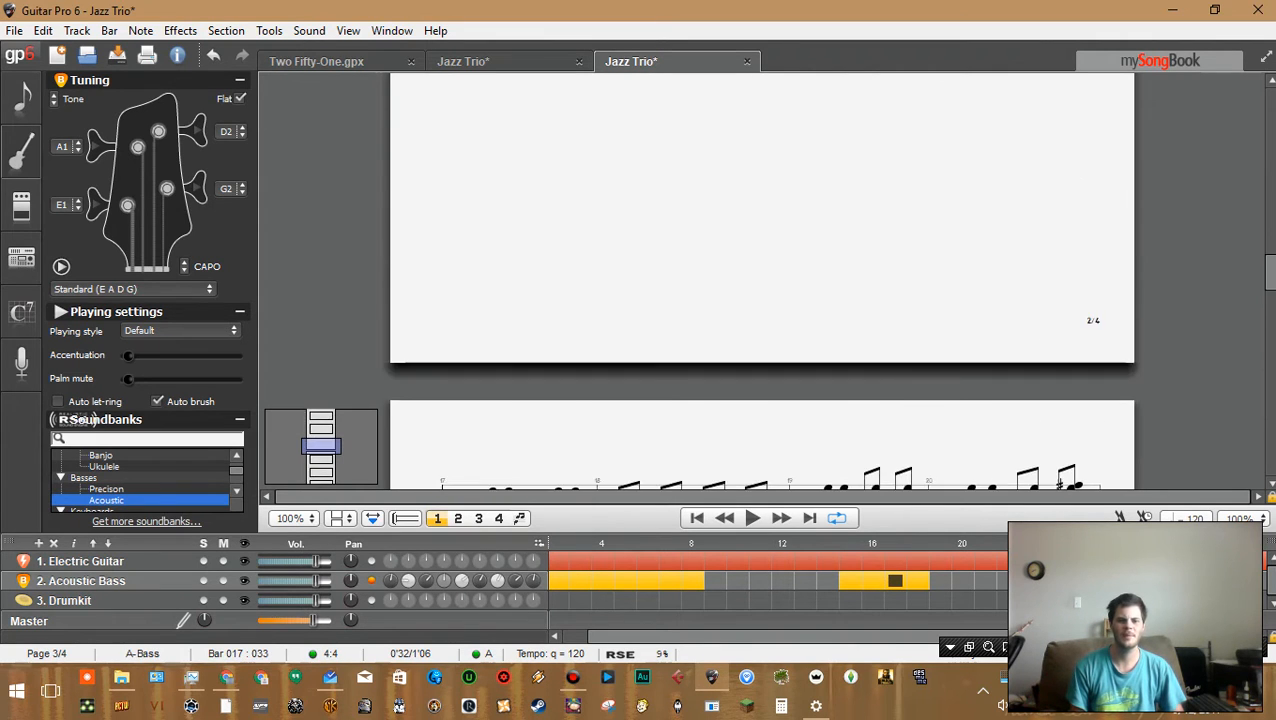
{"action": "scroll", "coordinate": [762, 281], "scroll_direction": "down", "scroll_amount": 9}
{"action": "scroll", "coordinate": [762, 281], "scroll_direction": "up", "scroll_amount": 7}
{"action": "scroll", "coordinate": [762, 281], "scroll_direction": "down", "scroll_amount": 5}
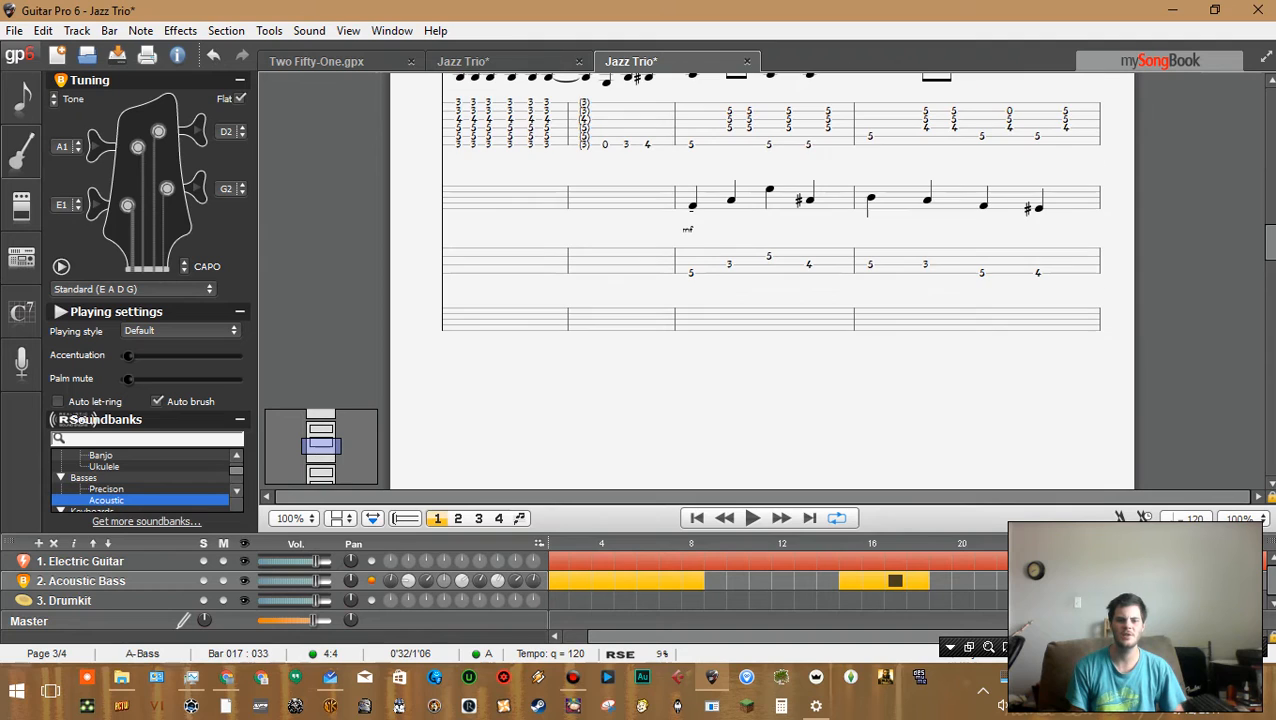
{"action": "left_click", "coordinate": [691, 273]}
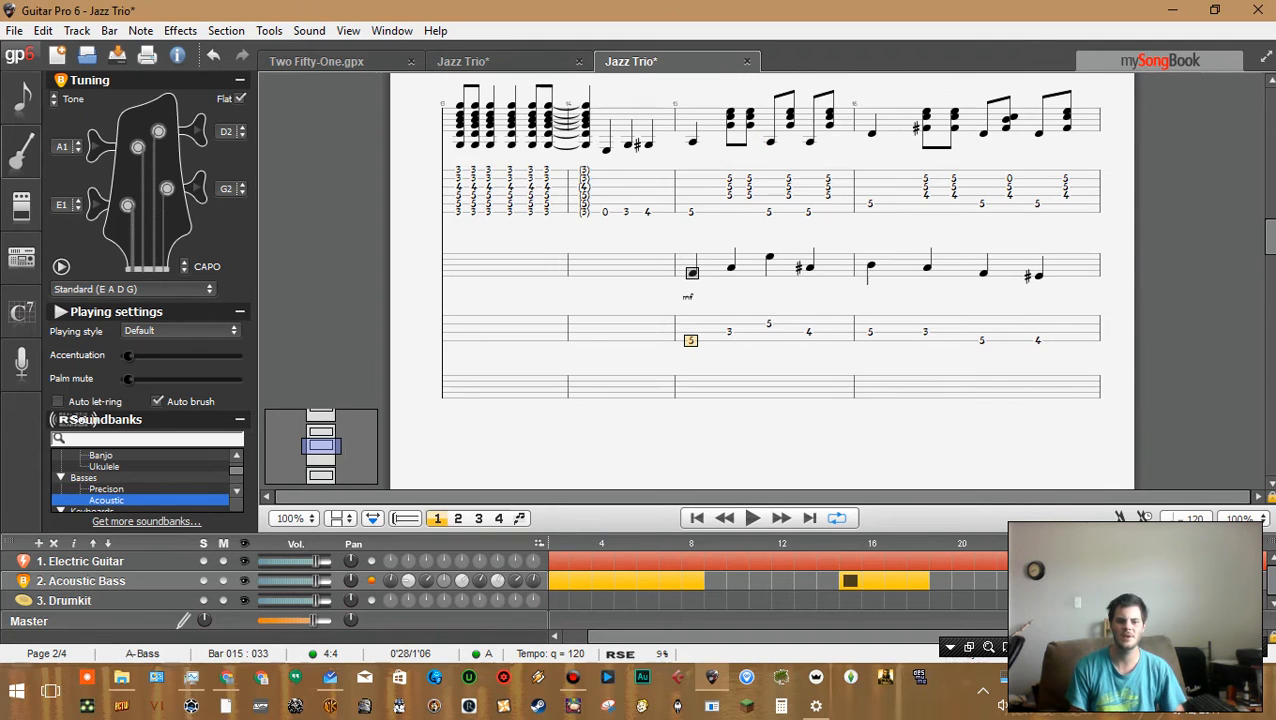
{"action": "key", "text": "space"}
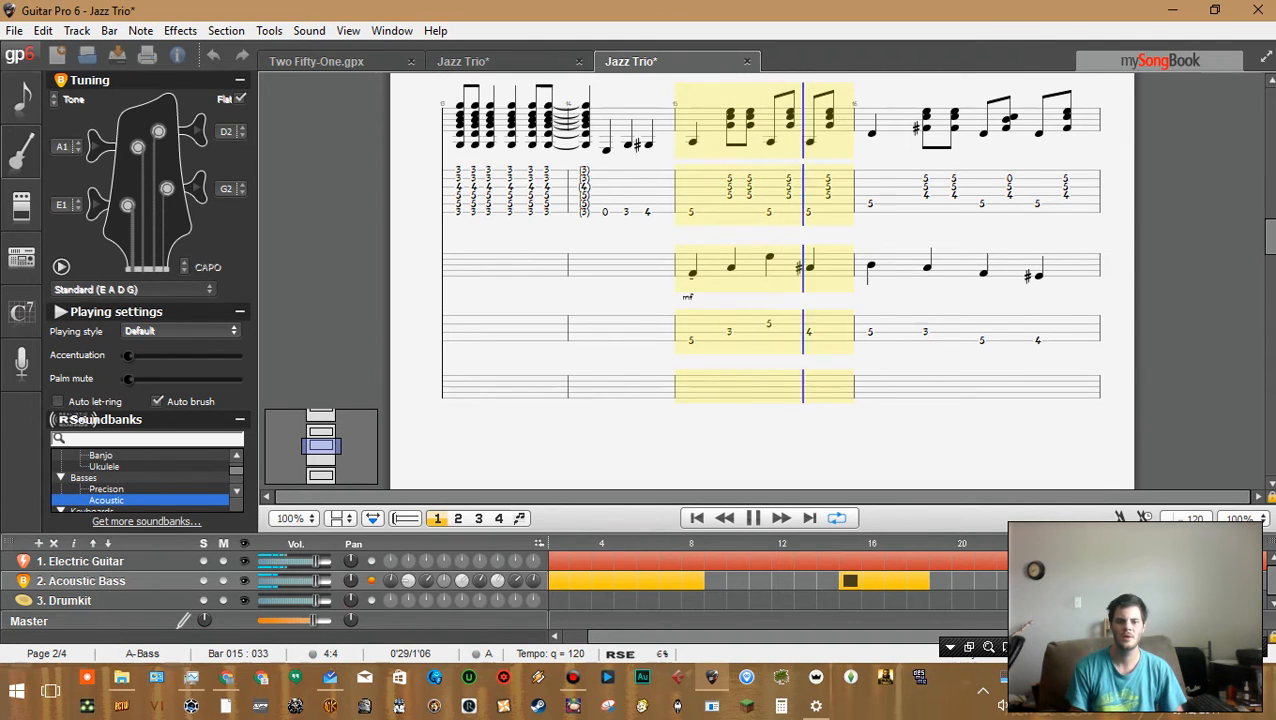
{"action": "key", "text": "space"}
Try stacking fret 3 and fret 5 notes on other strings over bar 15's first bass note, then delete them
{"action": "left_click", "coordinate": [729, 332]}
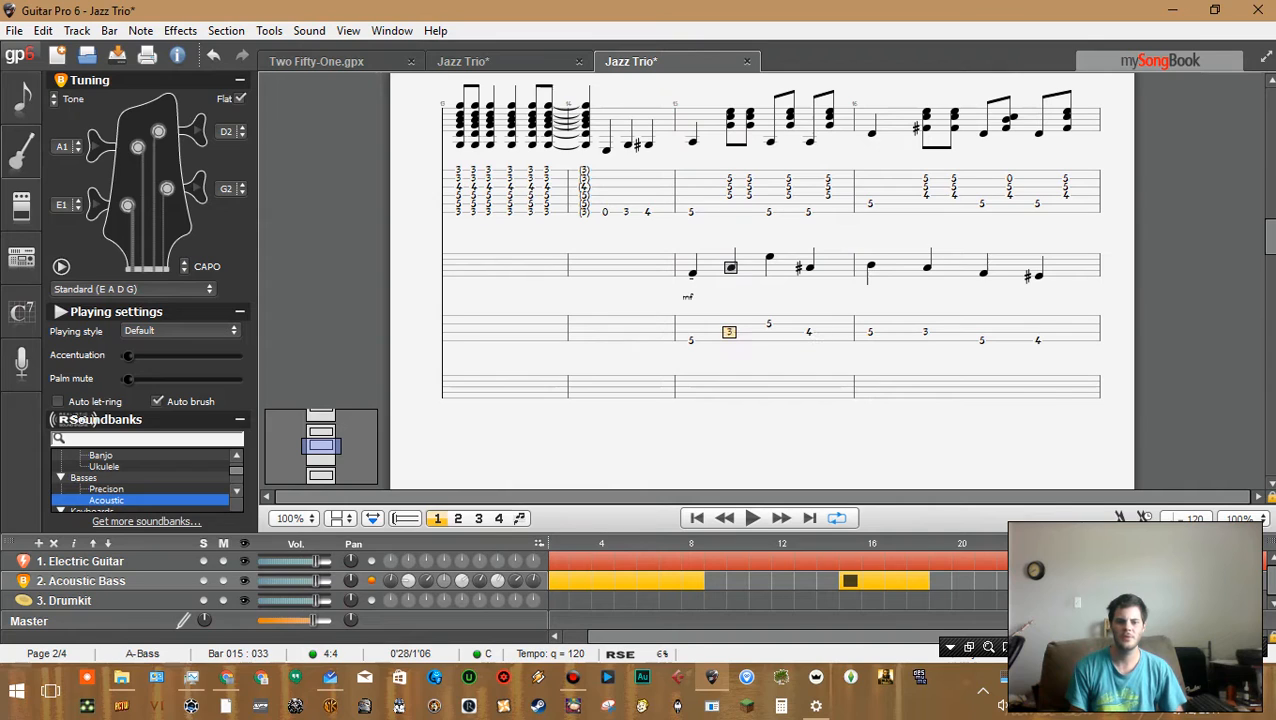
{"action": "left_click", "coordinate": [691, 340]}
{"action": "left_click", "coordinate": [729, 332]}
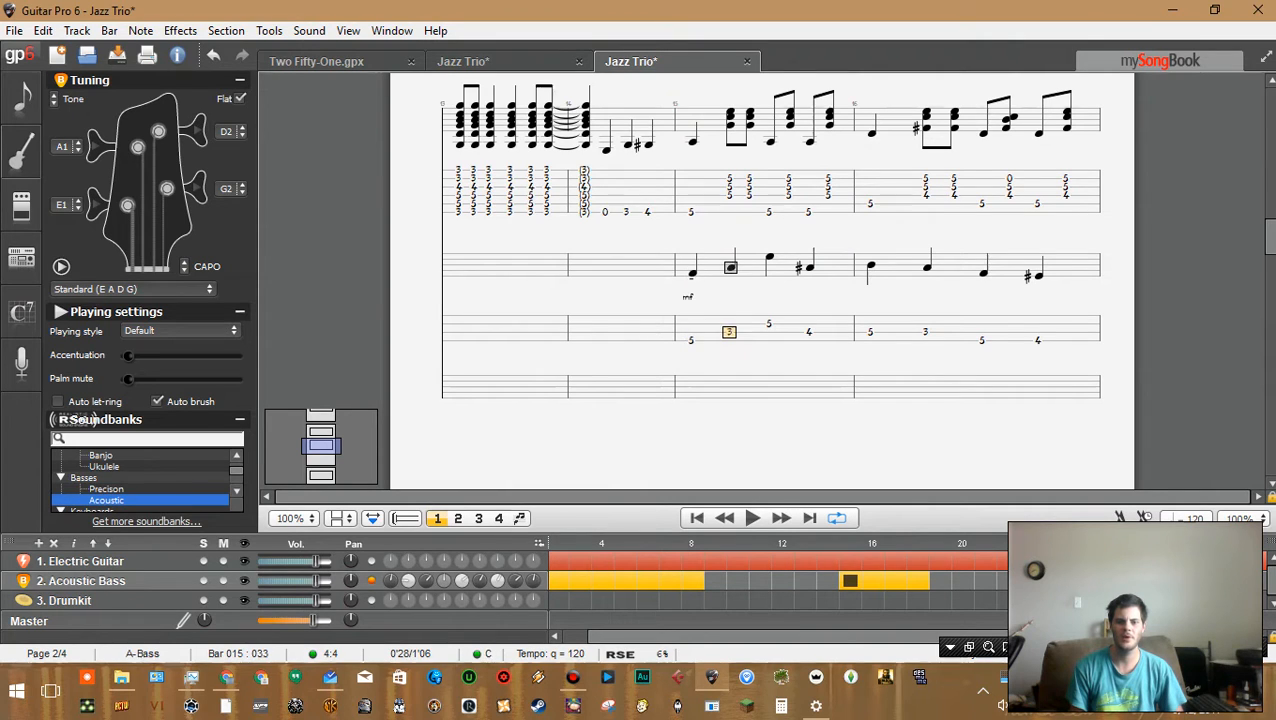
{"action": "key", "text": "Left"}
{"action": "key", "text": "3"}
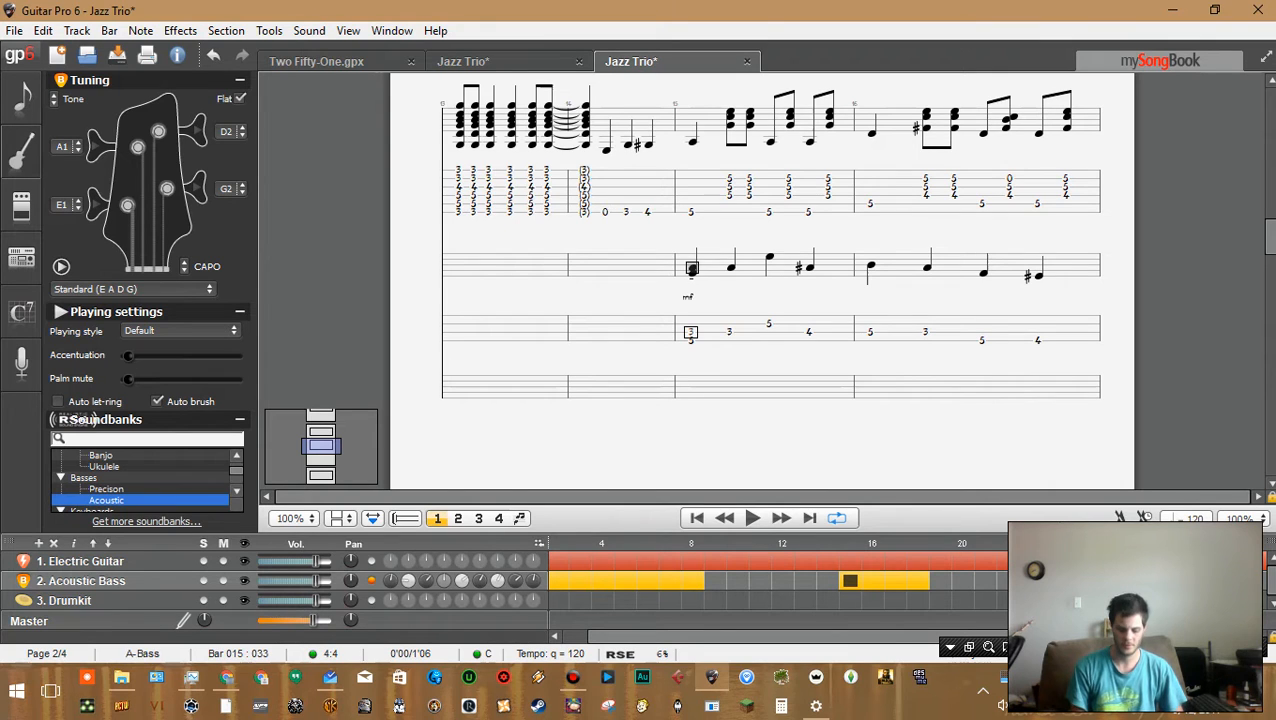
{"action": "key", "text": "Delete"}
{"action": "left_click", "coordinate": [768, 316]}
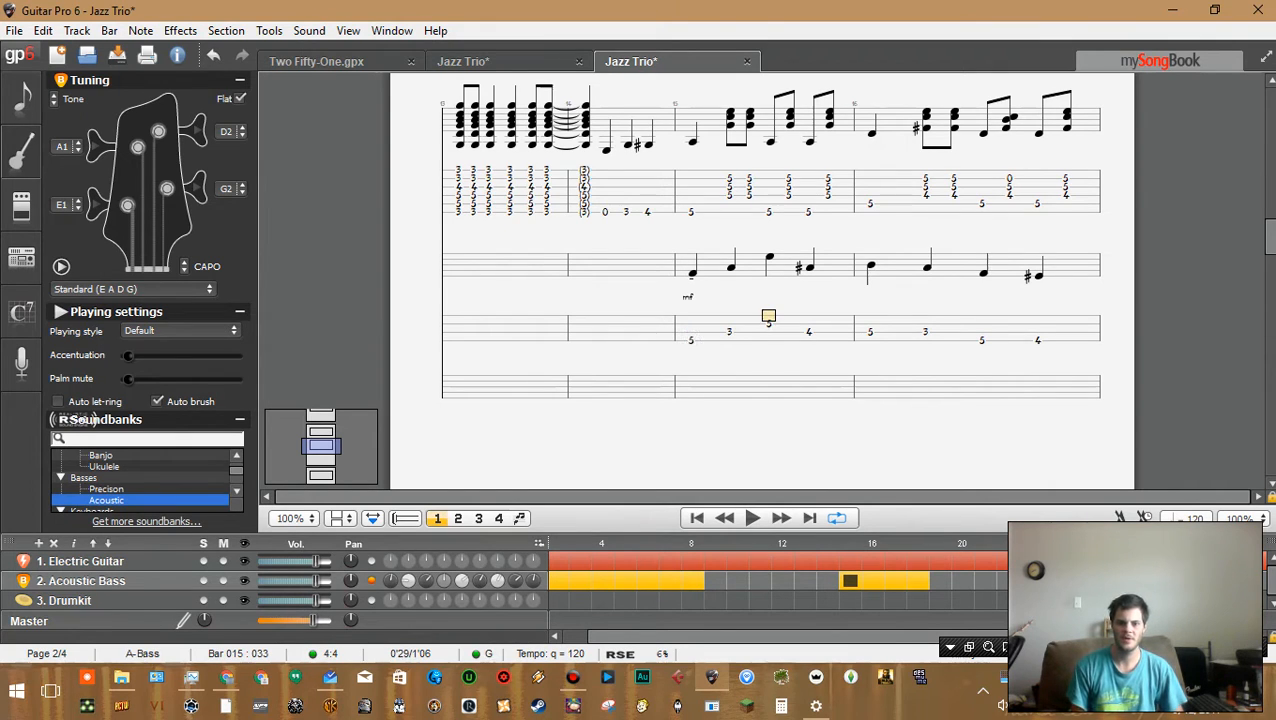
{"action": "left_click", "coordinate": [691, 324]}
{"action": "key", "text": "5"}
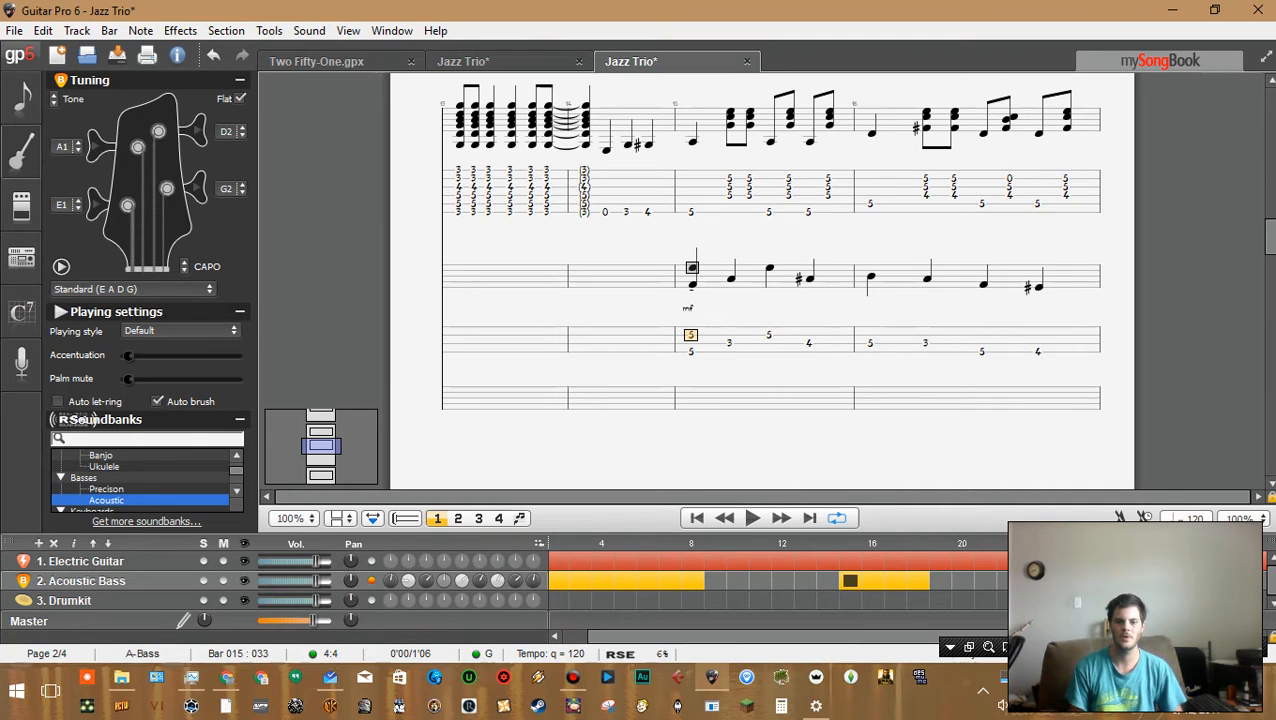
{"action": "key", "text": "Down"}
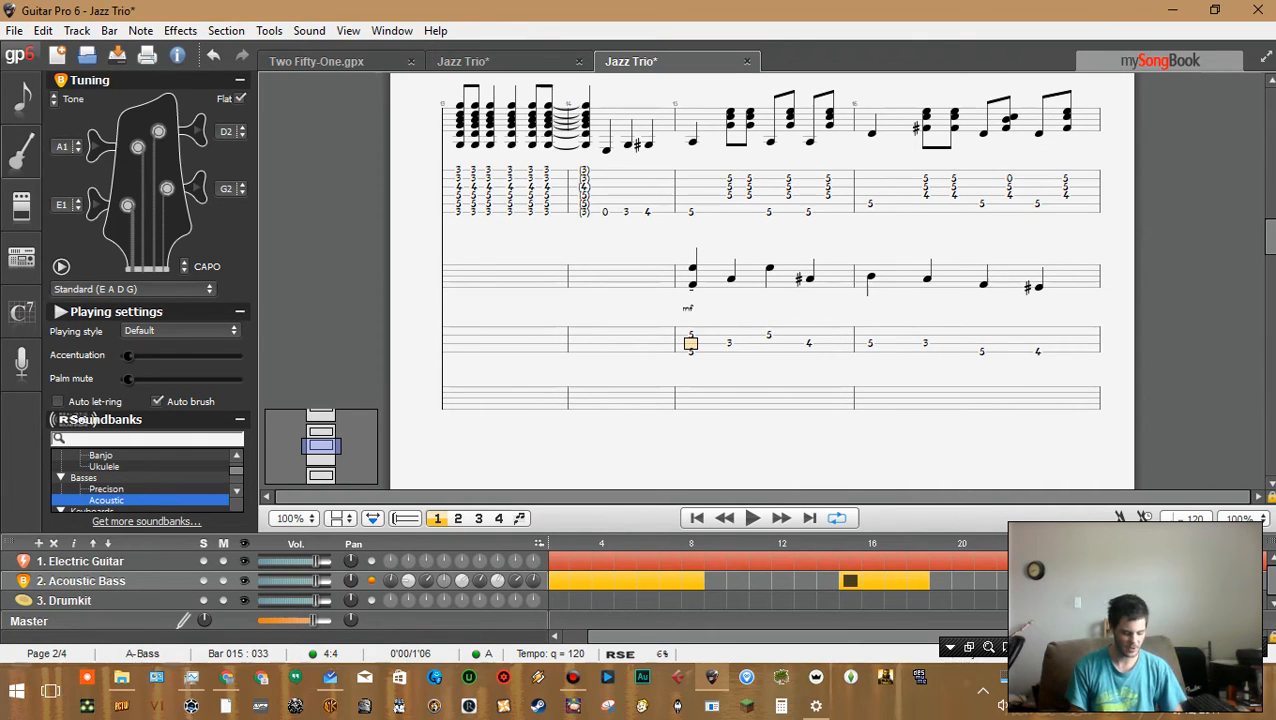
{"action": "key", "text": "3"}
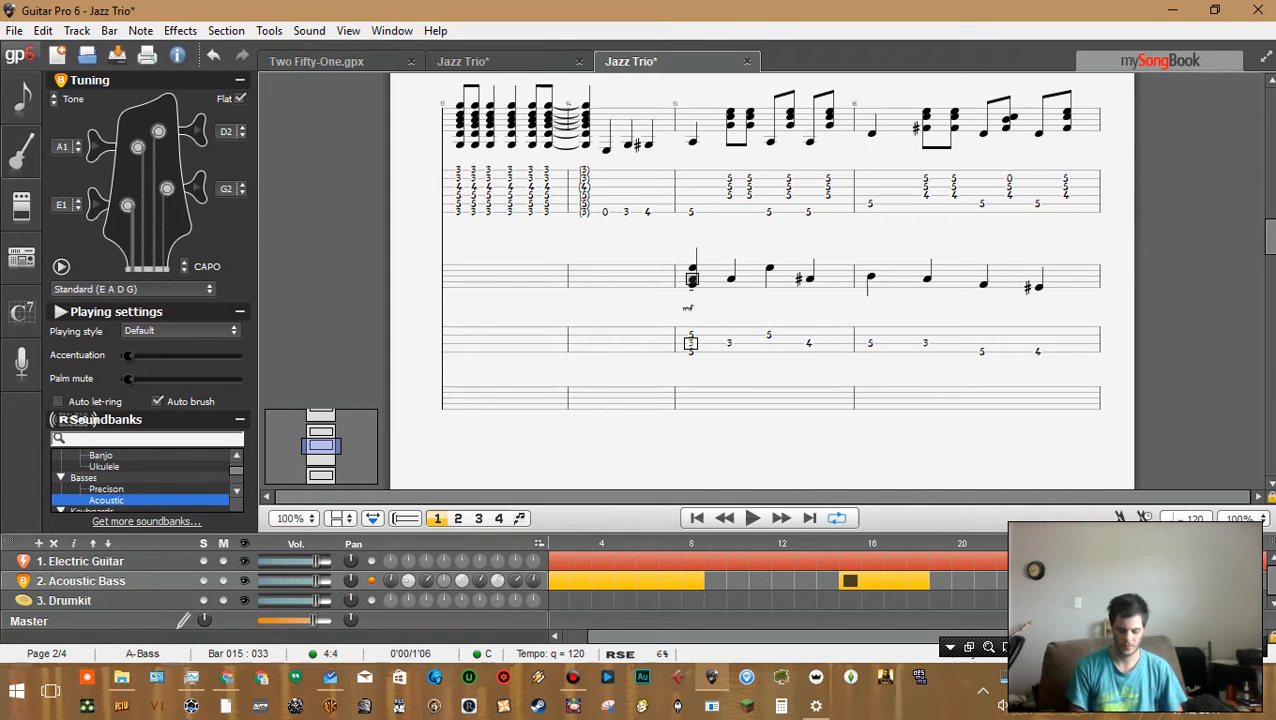
{"action": "key", "text": "Delete"}
{"action": "key", "text": "Up"}
{"action": "key", "text": "Delete"}
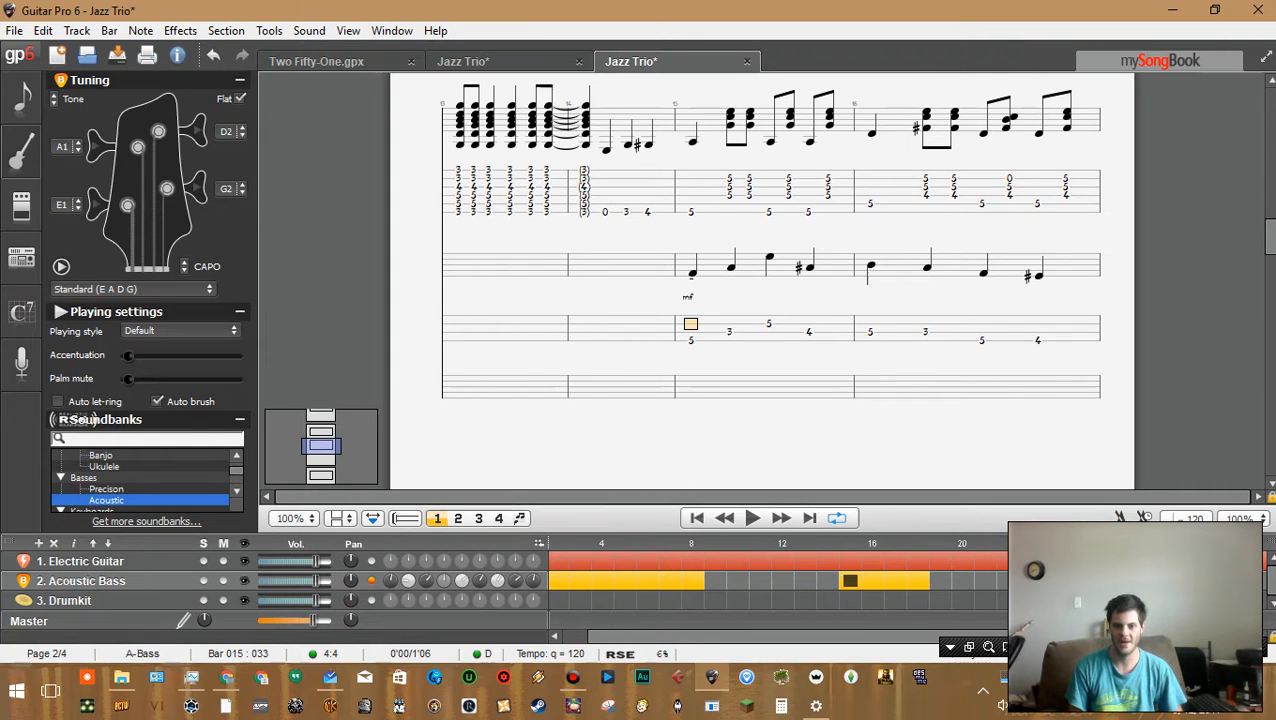
Step through bar 15's bass notes and play the bar back
{"action": "key", "text": "Right"}
{"action": "key", "text": "Right"}
{"action": "key", "text": "Right"}
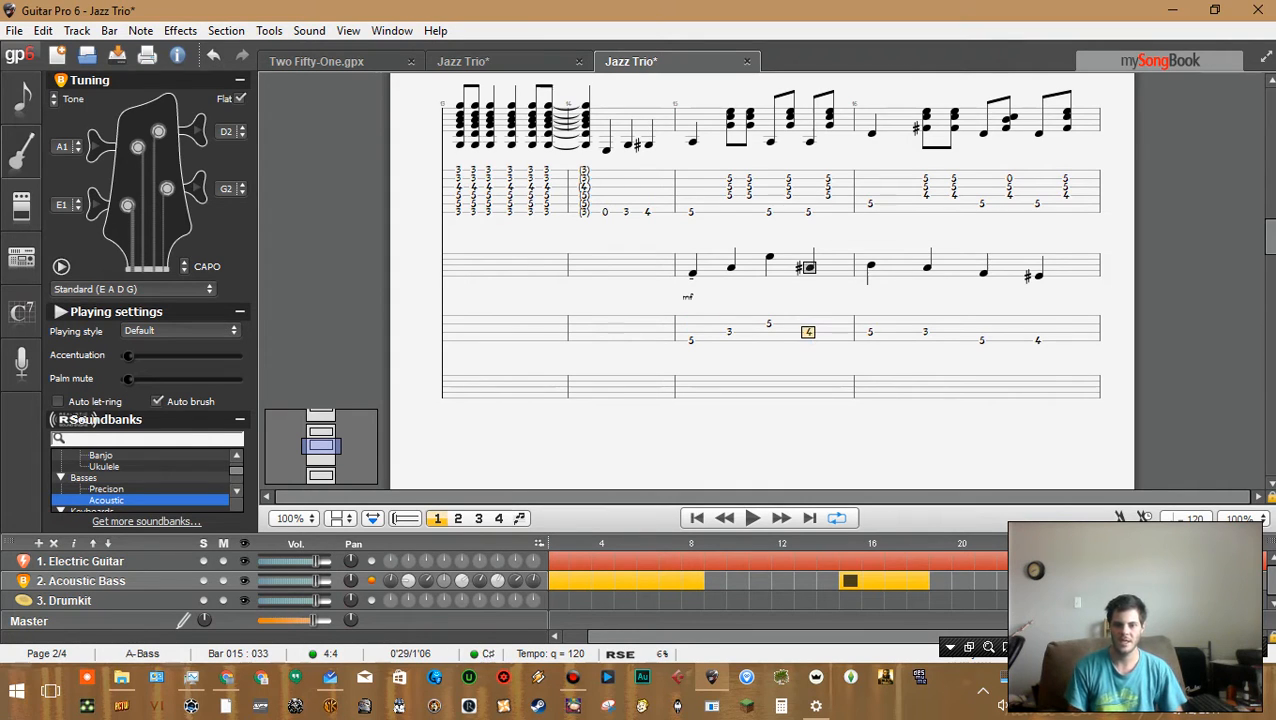
{"action": "key", "text": "Right"}
{"action": "key", "text": "Left"}
{"action": "key", "text": "Left"}
{"action": "key", "text": "Right"}
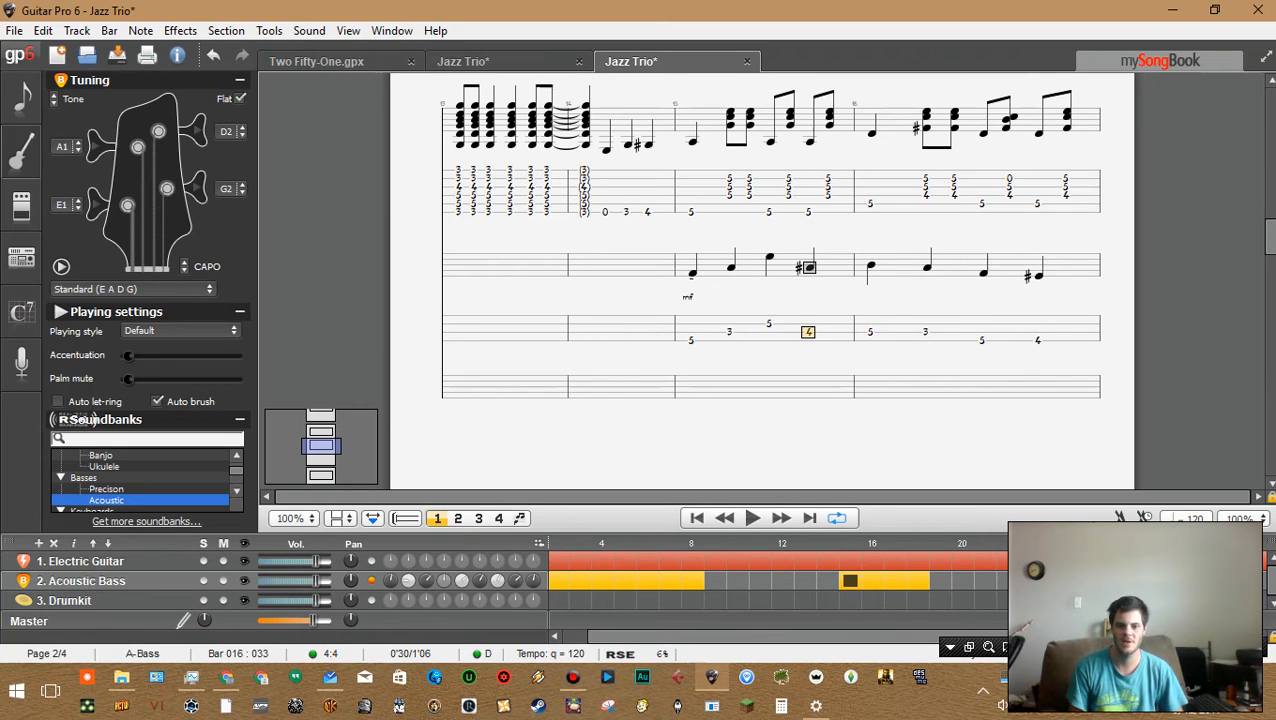
{"action": "key", "text": "space"}
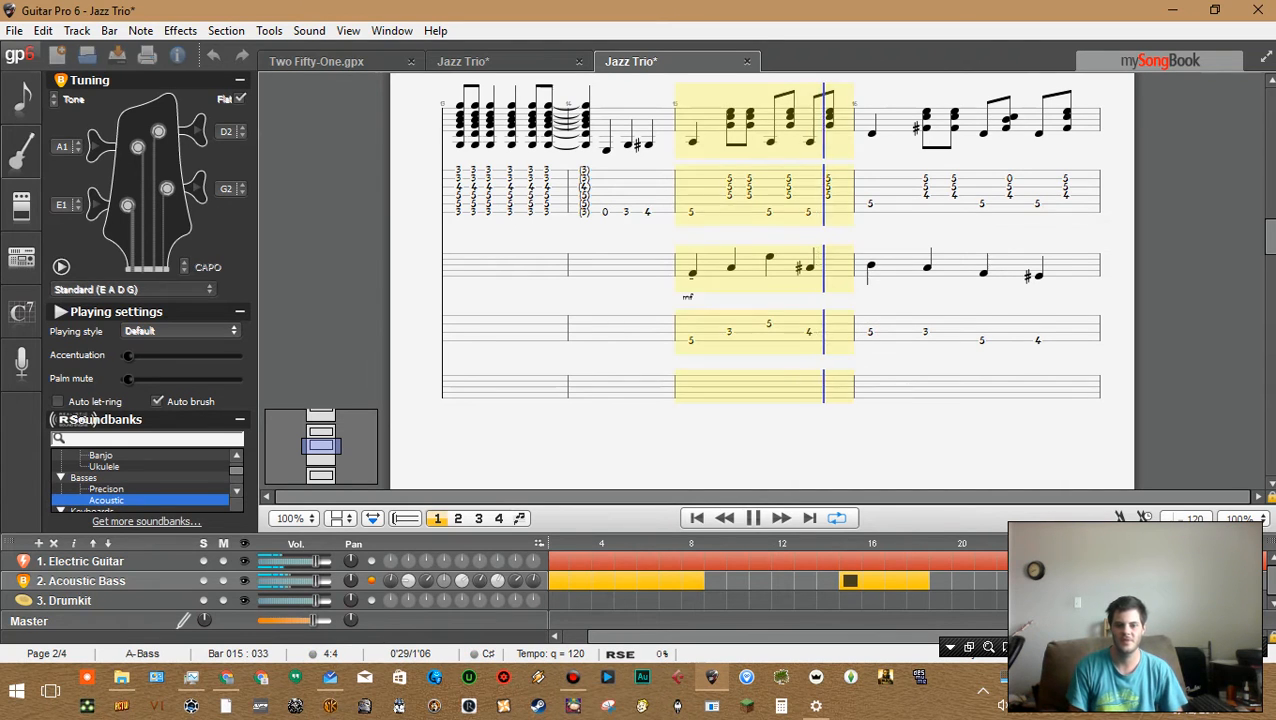
{"action": "key", "text": "space"}
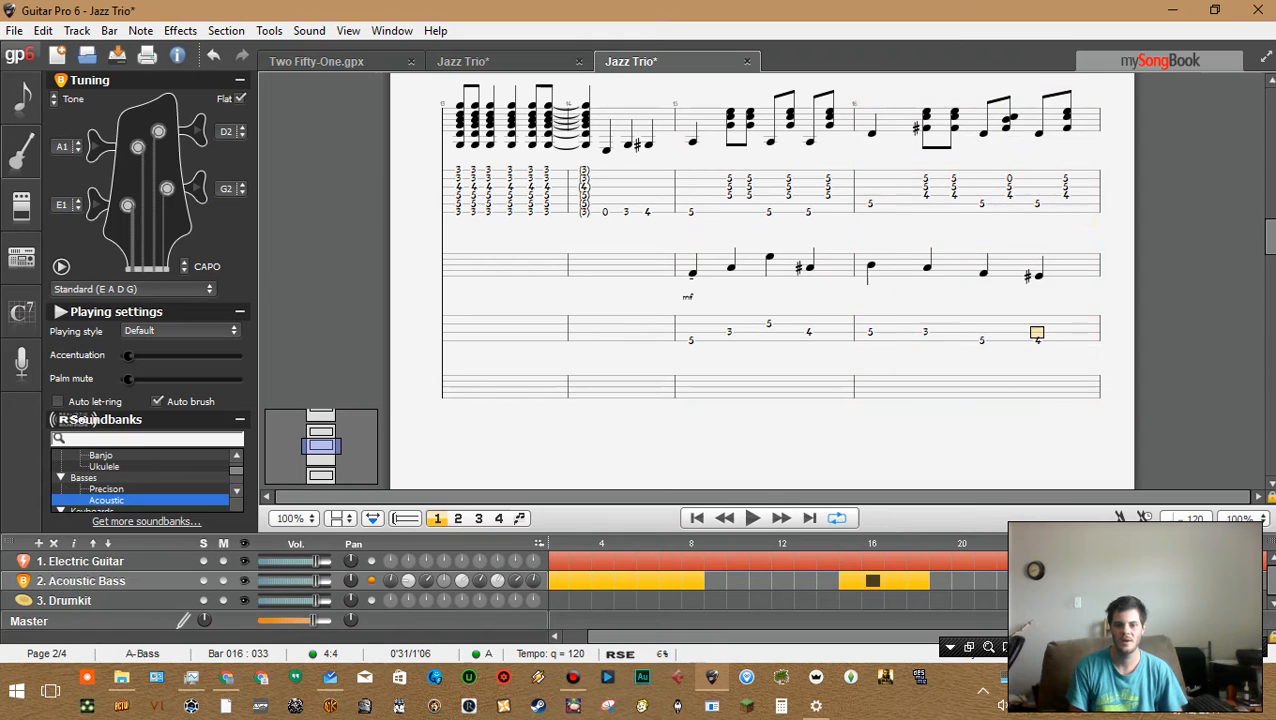
Try adding fret 3 on the next lower string at bar 16's first beat, delete it, and select beat 2's note
{"action": "key", "text": "Left"}
{"action": "key", "text": "Left"}
{"action": "key", "text": "Left"}
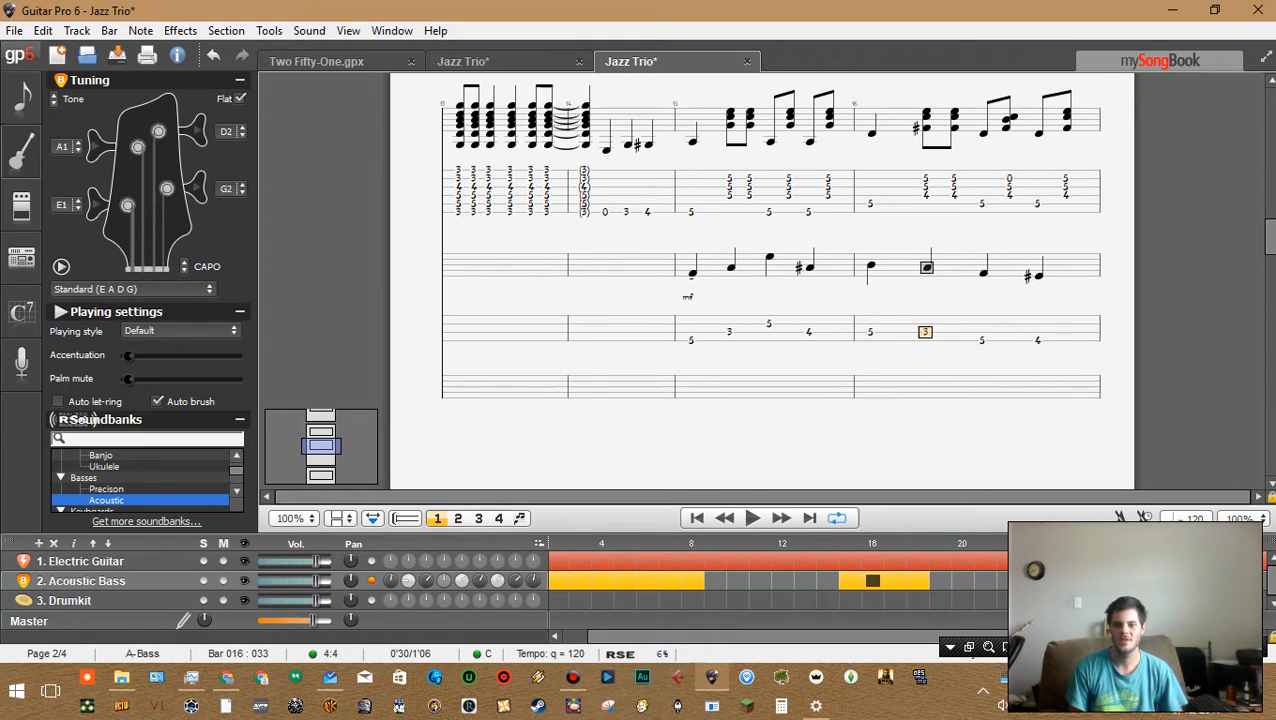
{"action": "key", "text": "Down"}
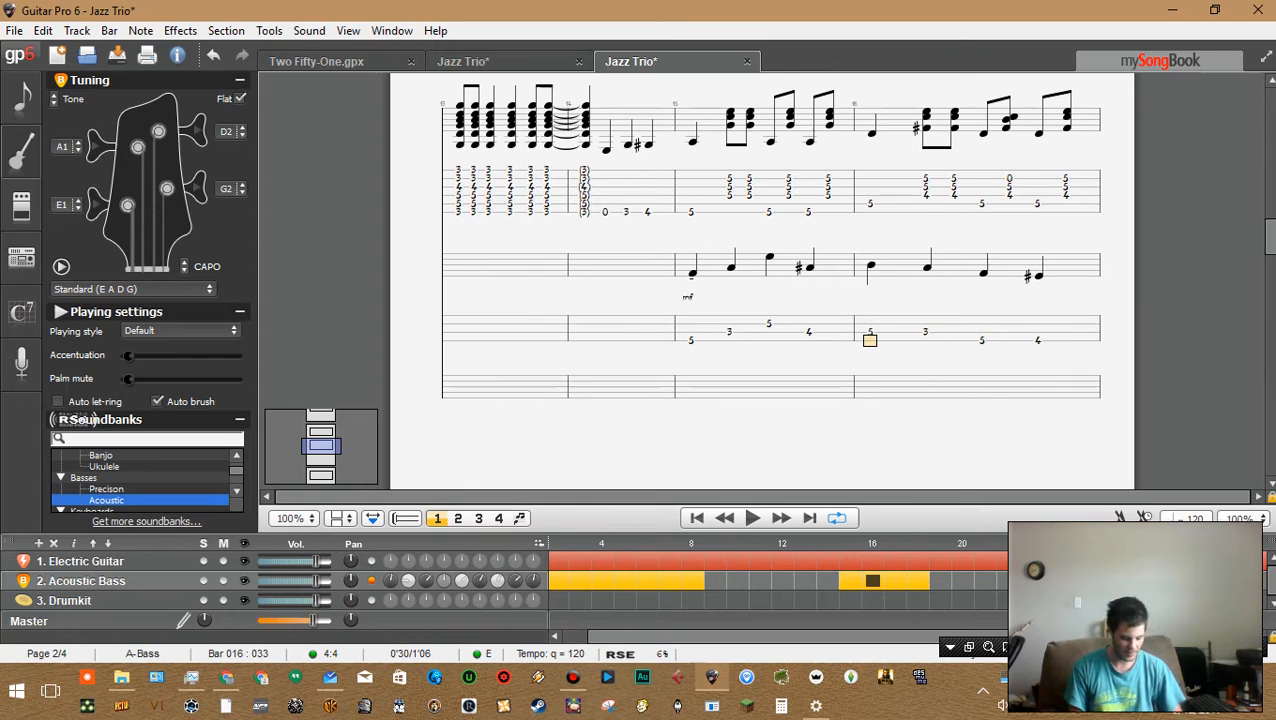
{"action": "type", "text": "3"}
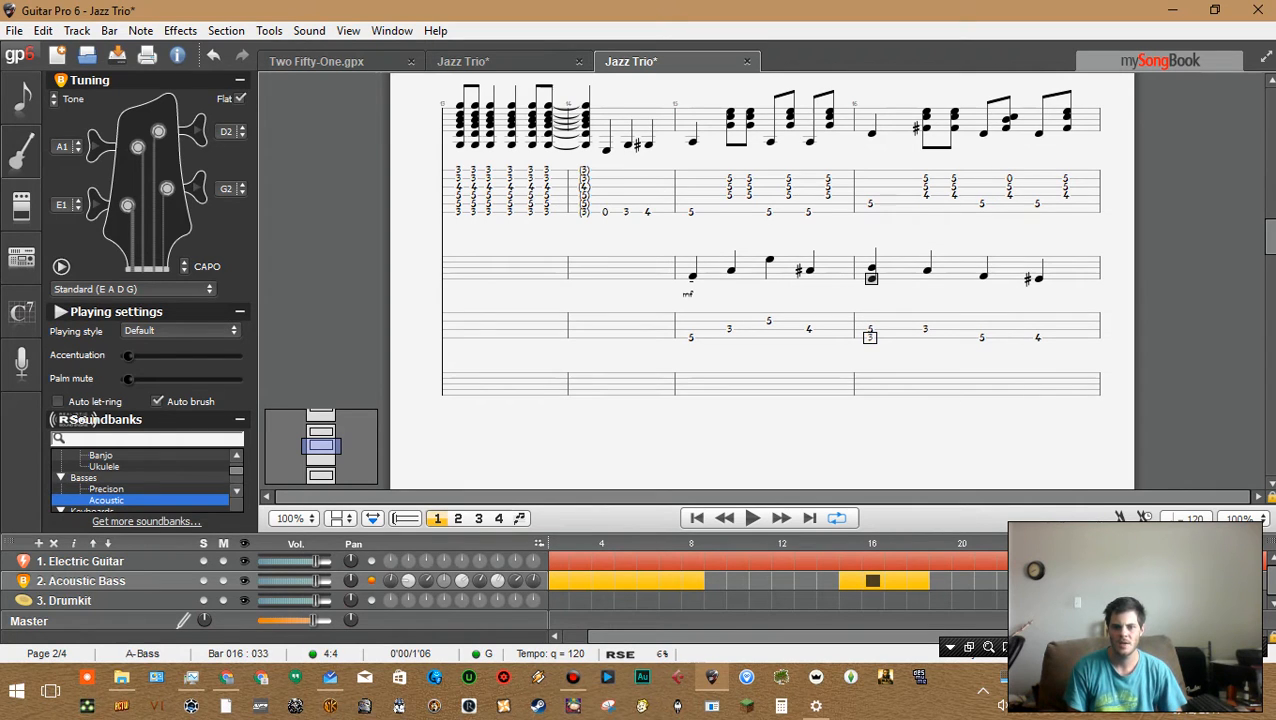
{"action": "key", "text": "Delete"}
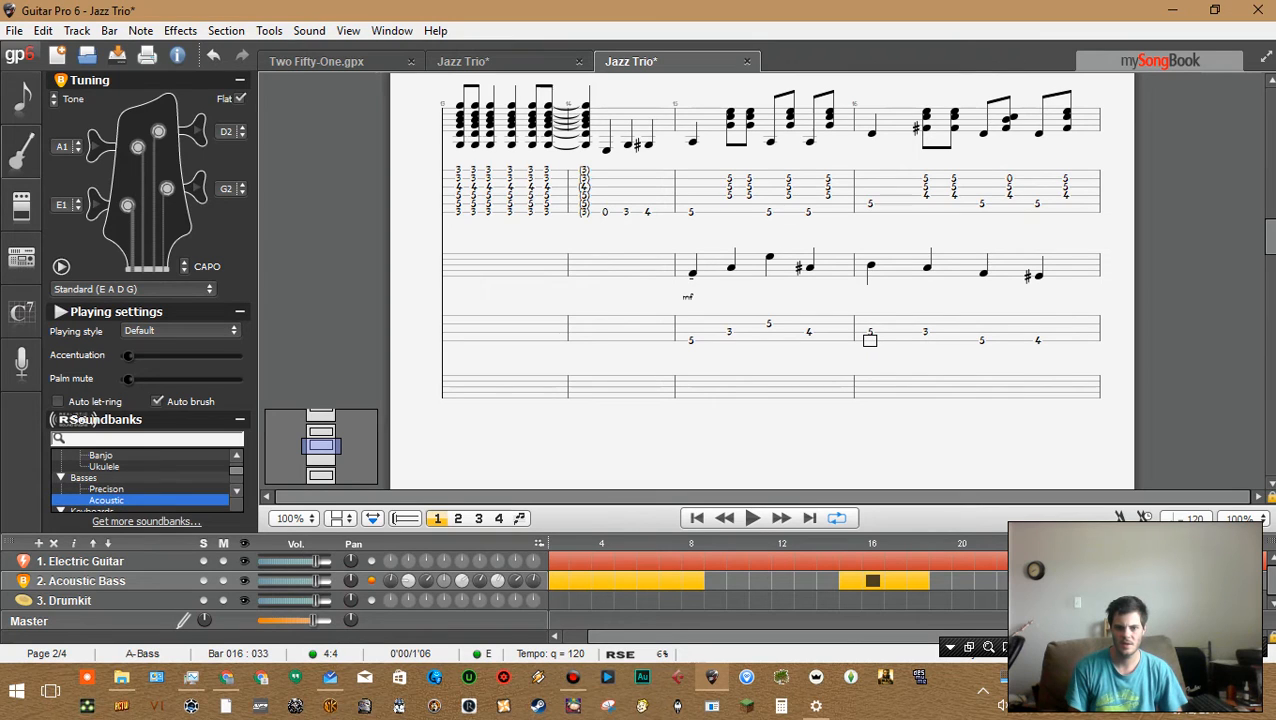
{"action": "left_click", "coordinate": [925, 332]}
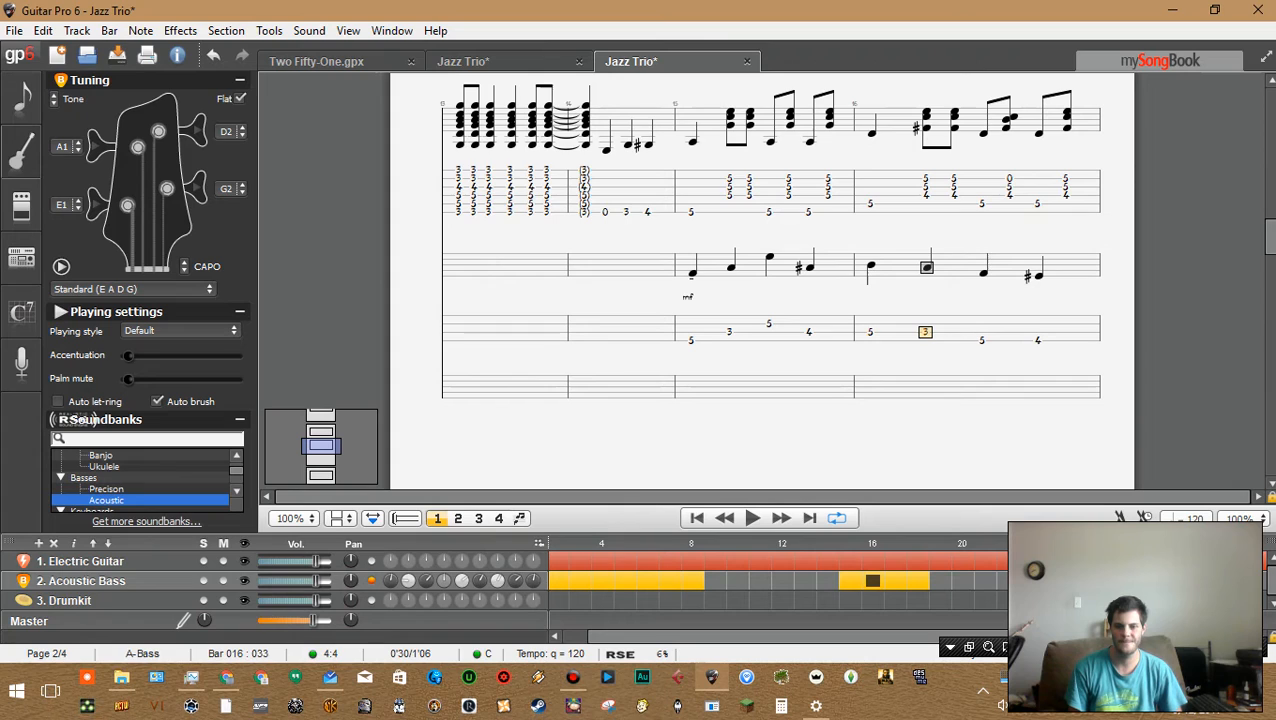
Try stacking fret 5 and fret 4 notes on higher strings over bar 15's first bass note, then delete them
{"action": "key", "text": "Left"}
{"action": "key", "text": "Left"}
{"action": "key", "text": "Right"}
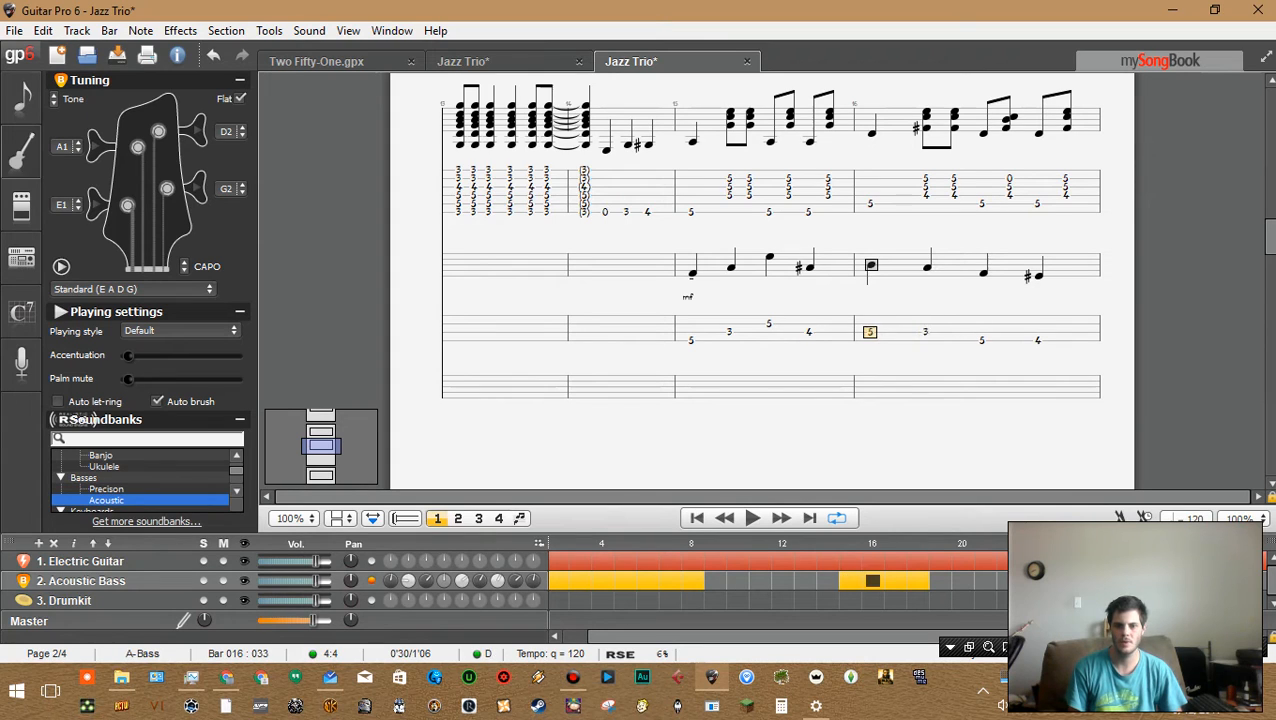
{"action": "key", "text": "Left"}
{"action": "key", "text": "Left"}
{"action": "key", "text": "Left"}
{"action": "key", "text": "Left"}
{"action": "key", "text": "Up"}
{"action": "key", "text": "Up"}
{"action": "key", "text": "Down"}
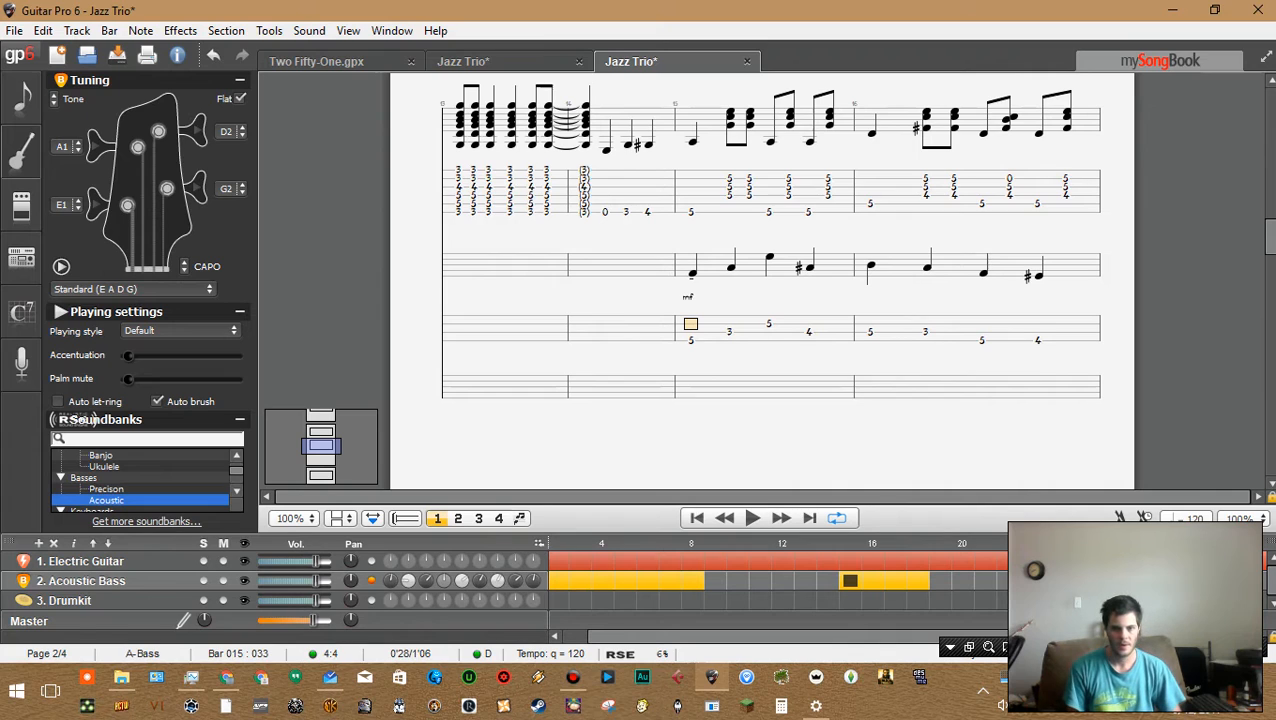
{"action": "type", "text": "5"}
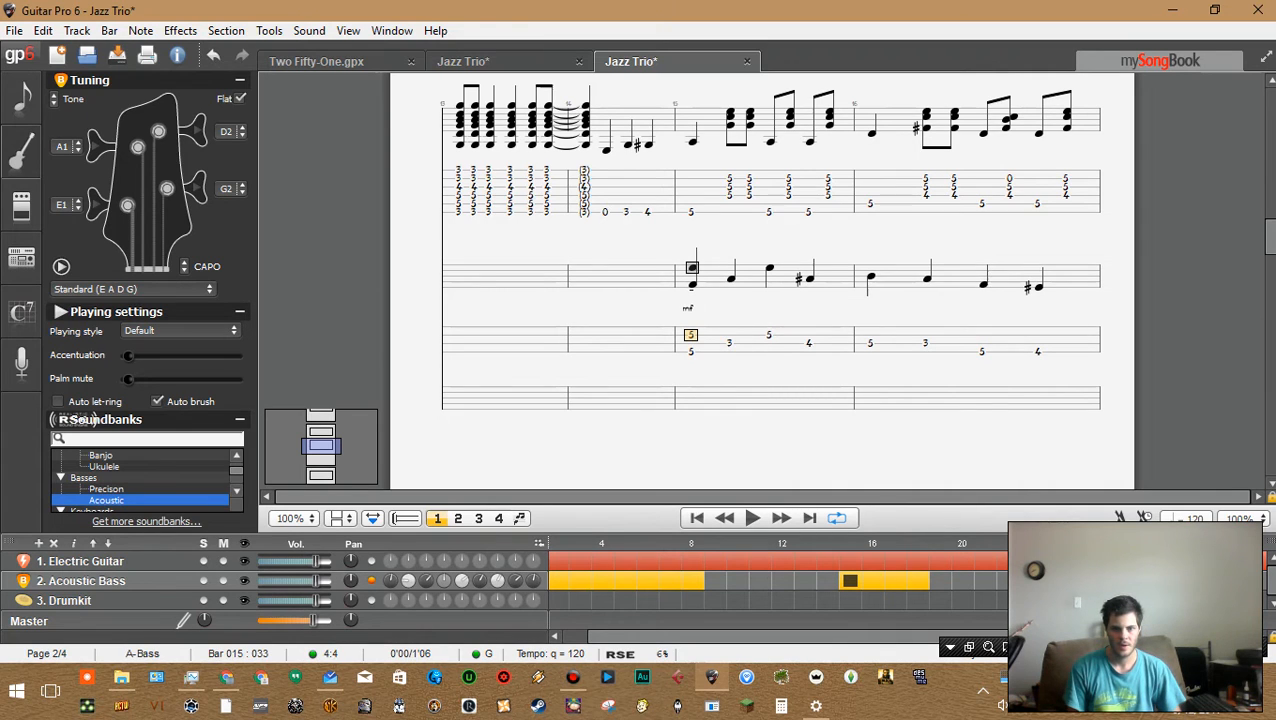
{"action": "key", "text": "Up"}
{"action": "key", "text": "Up"}
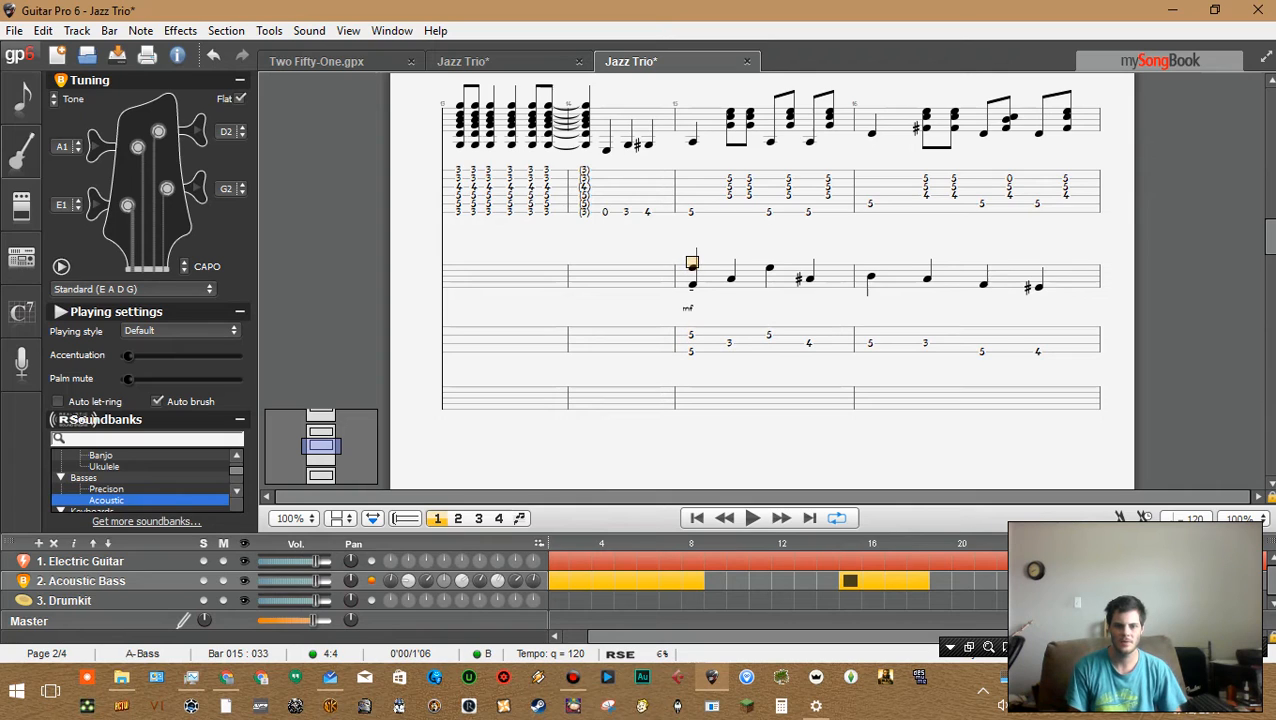
{"action": "type", "text": "4"}
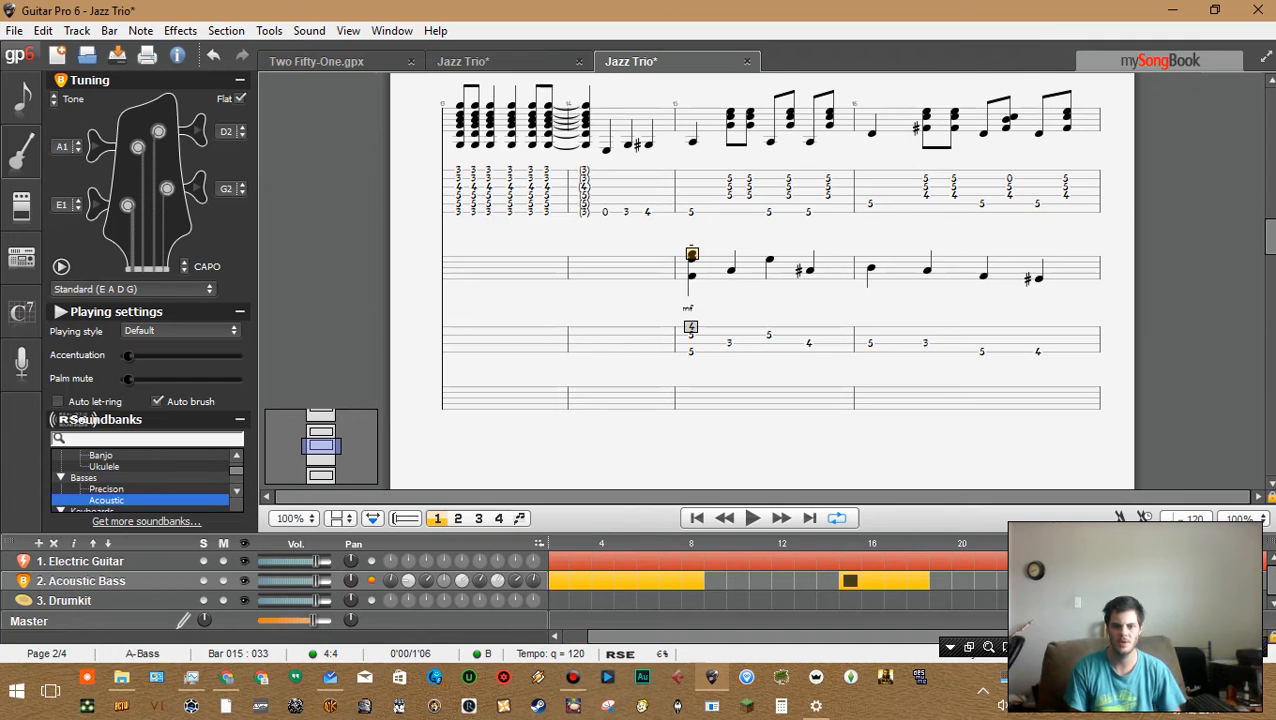
{"action": "key", "text": "Up"}
{"action": "key", "text": "Down"}
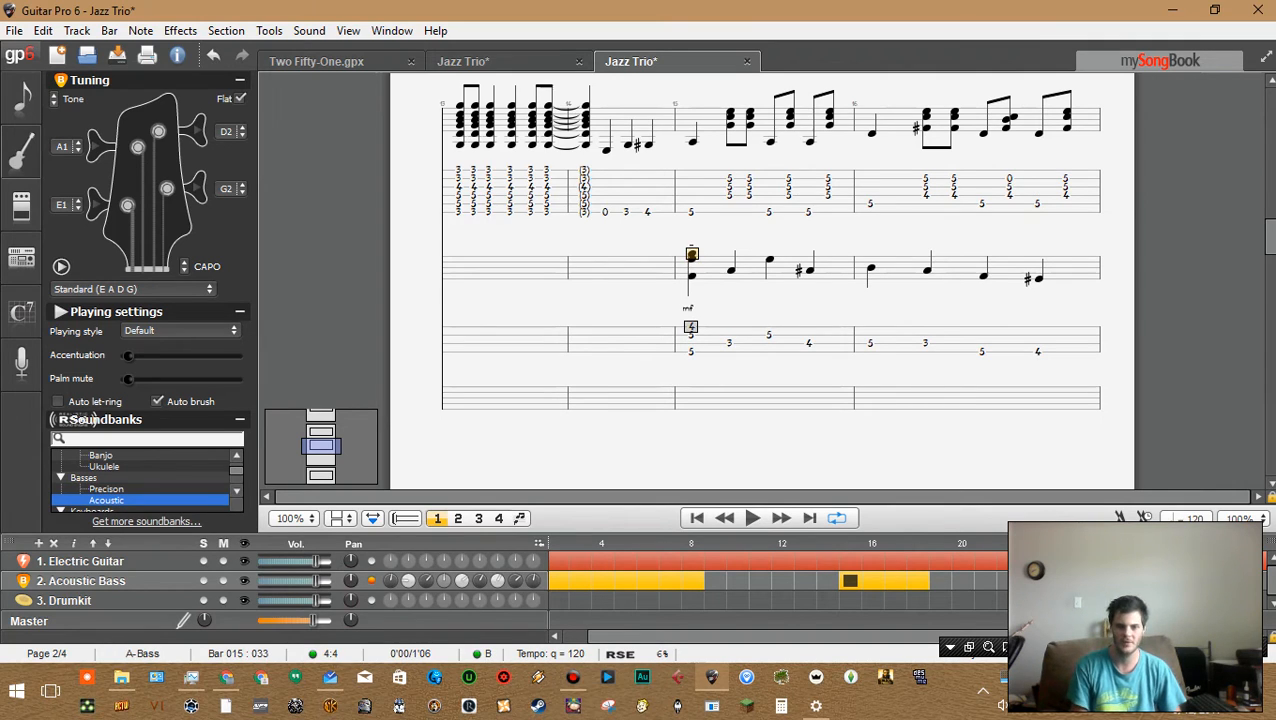
{"action": "key", "text": "Delete"}
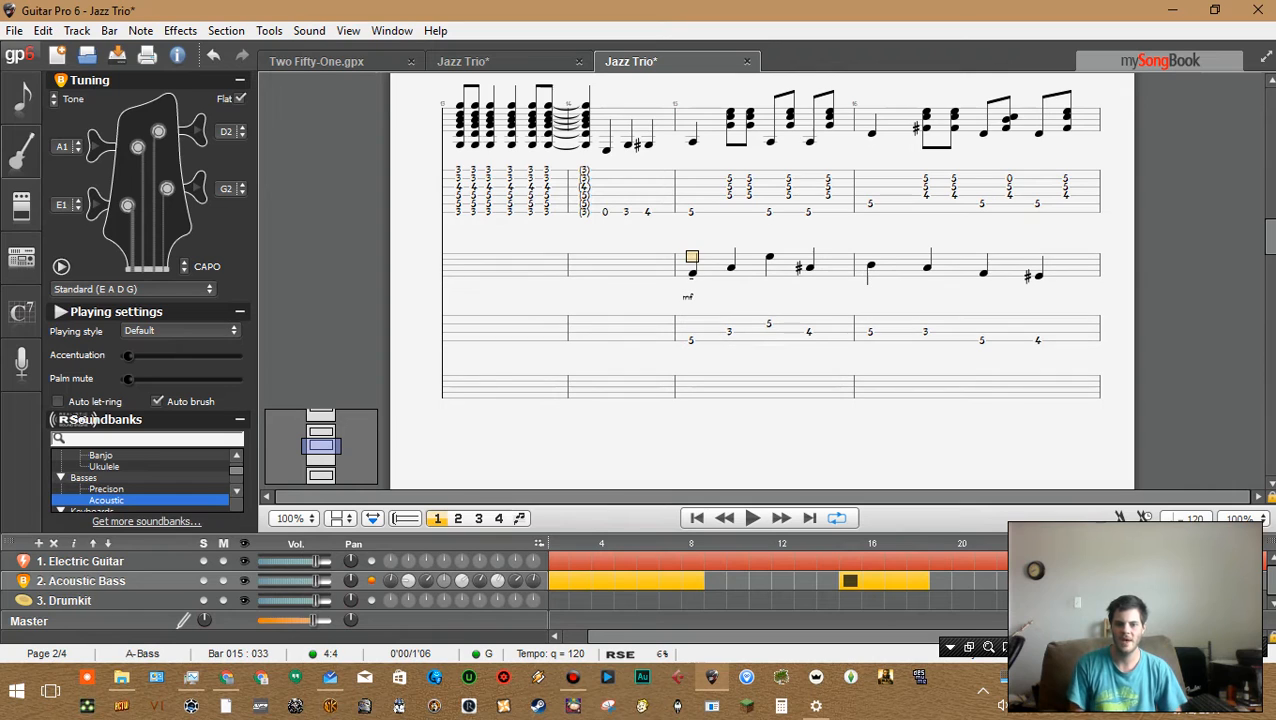
Step through the bass notes of bars 15 and 16 to examine each pitch
{"action": "key", "text": "Right"}
{"action": "key", "text": "Right"}
{"action": "key", "text": "Right"}
{"action": "key", "text": "Right"}
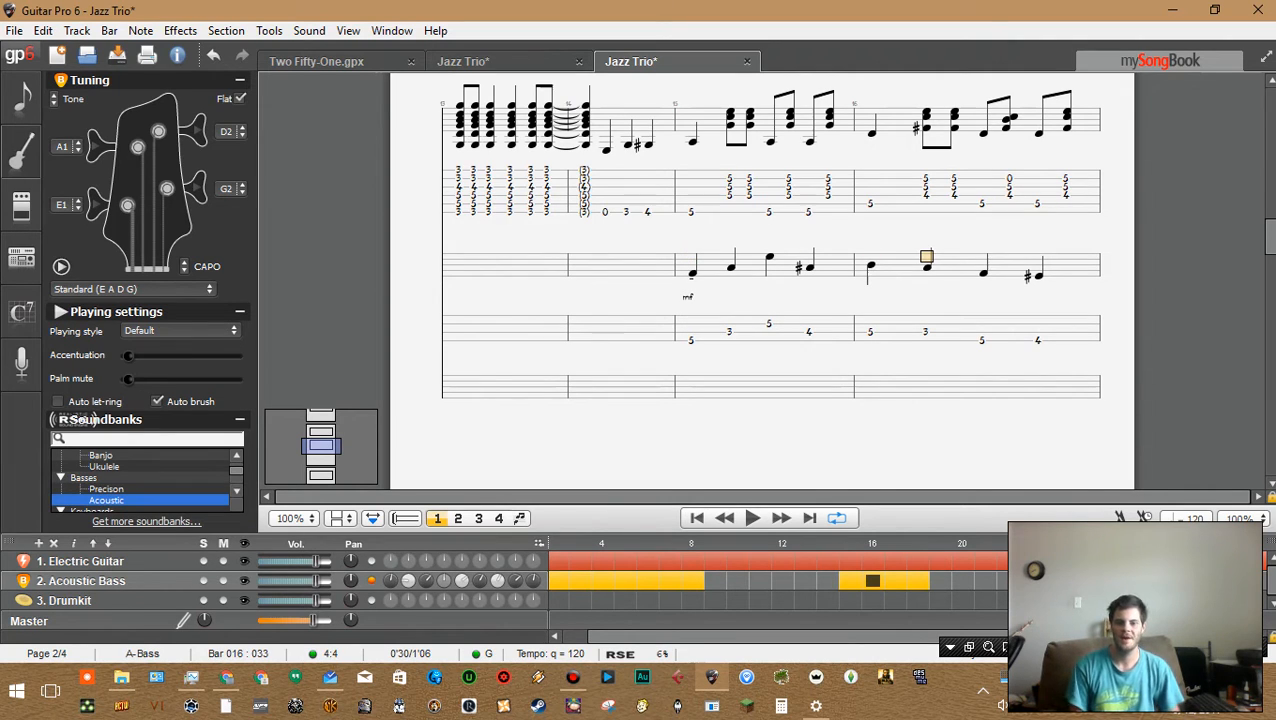
{"action": "key", "text": "Left"}
{"action": "key", "text": "Down"}
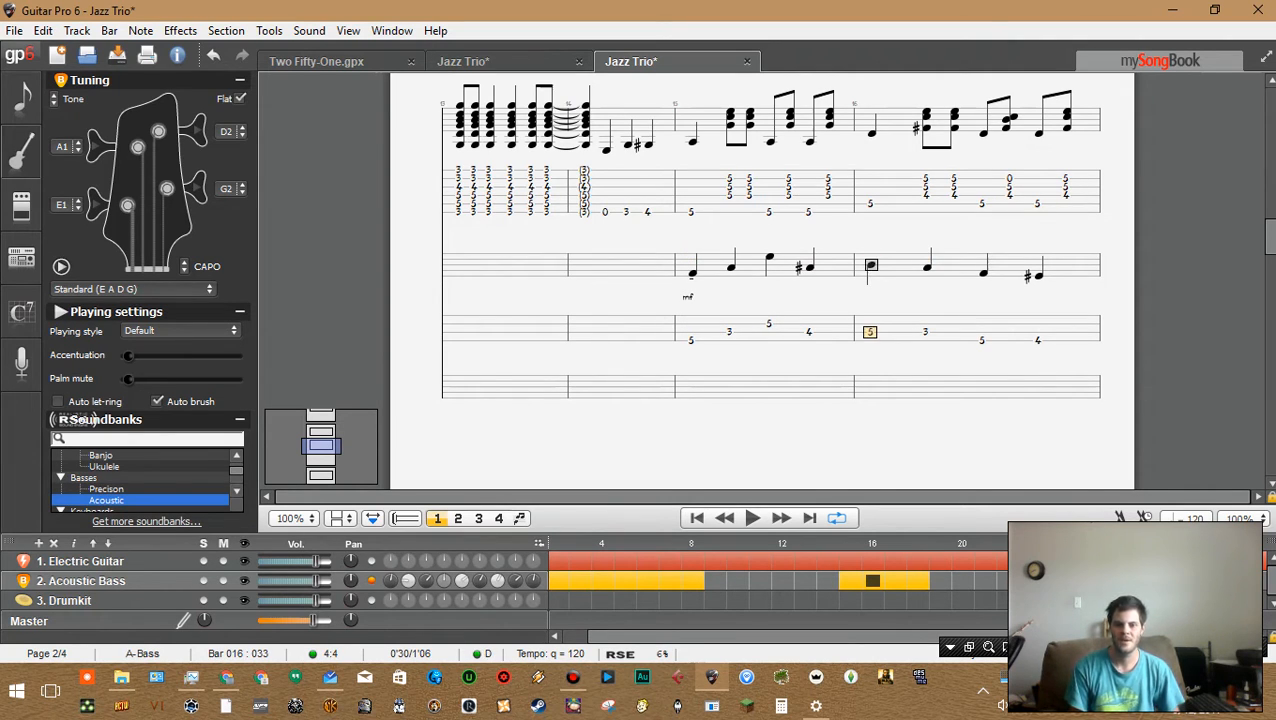
{"action": "key", "text": "Right"}
{"action": "key", "text": "Right"}
{"action": "key", "text": "Right"}
{"action": "key", "text": "Down"}
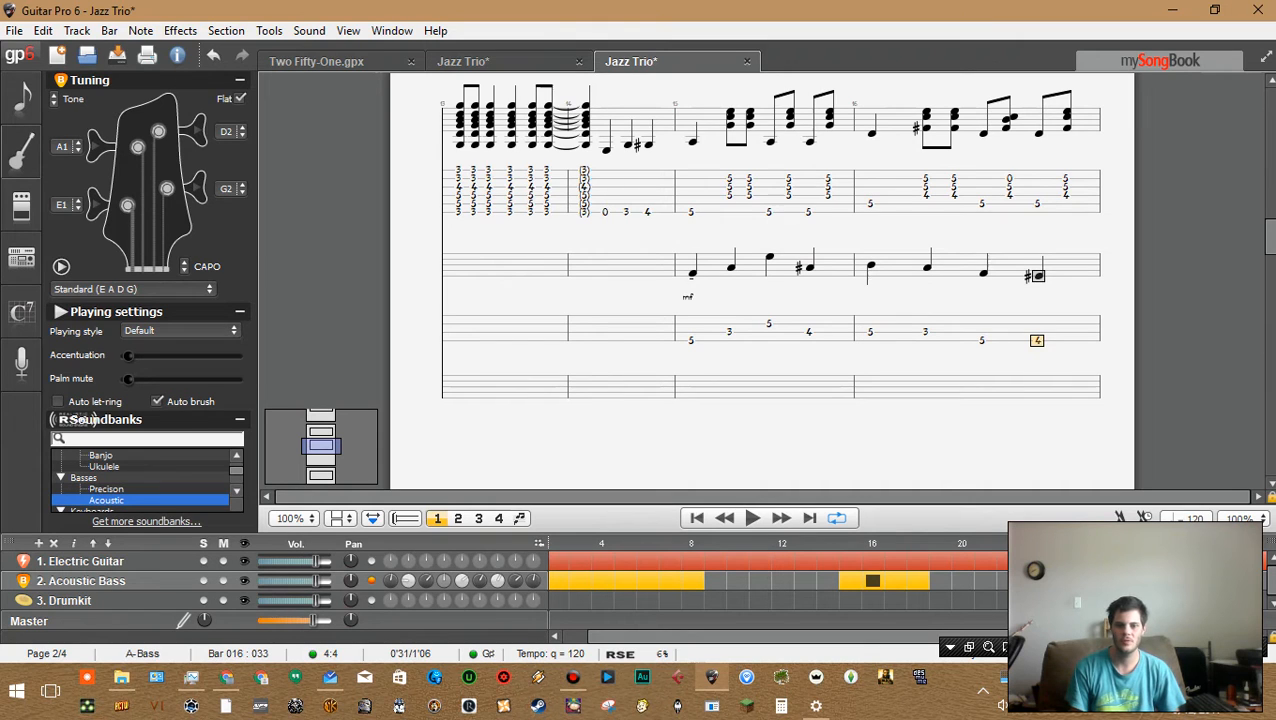
{"action": "key", "text": "Left"}
{"action": "key", "text": "Left"}
{"action": "key", "text": "Left"}
{"action": "key", "text": "Up"}
{"action": "key", "text": "Right"}
{"action": "key", "text": "Right"}
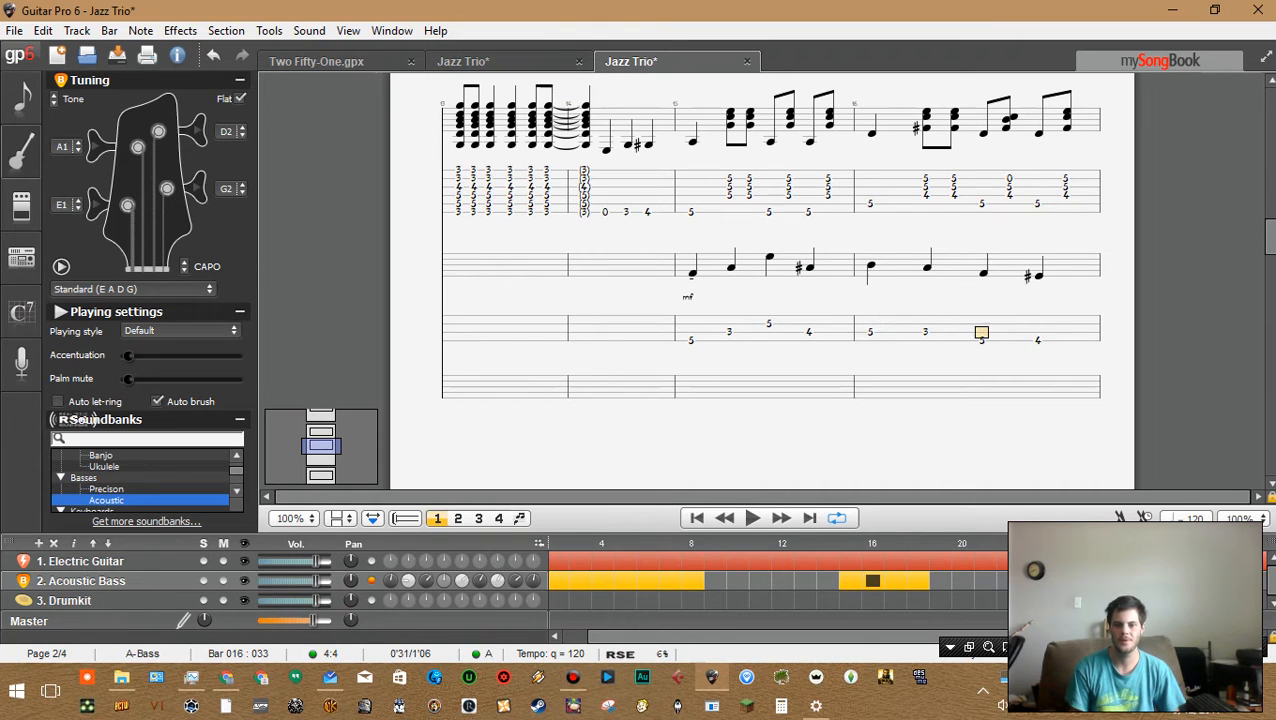
{"action": "key", "text": "Right"}
{"action": "key", "text": "Left"}
{"action": "key", "text": "Left"}
{"action": "key", "text": "Left"}
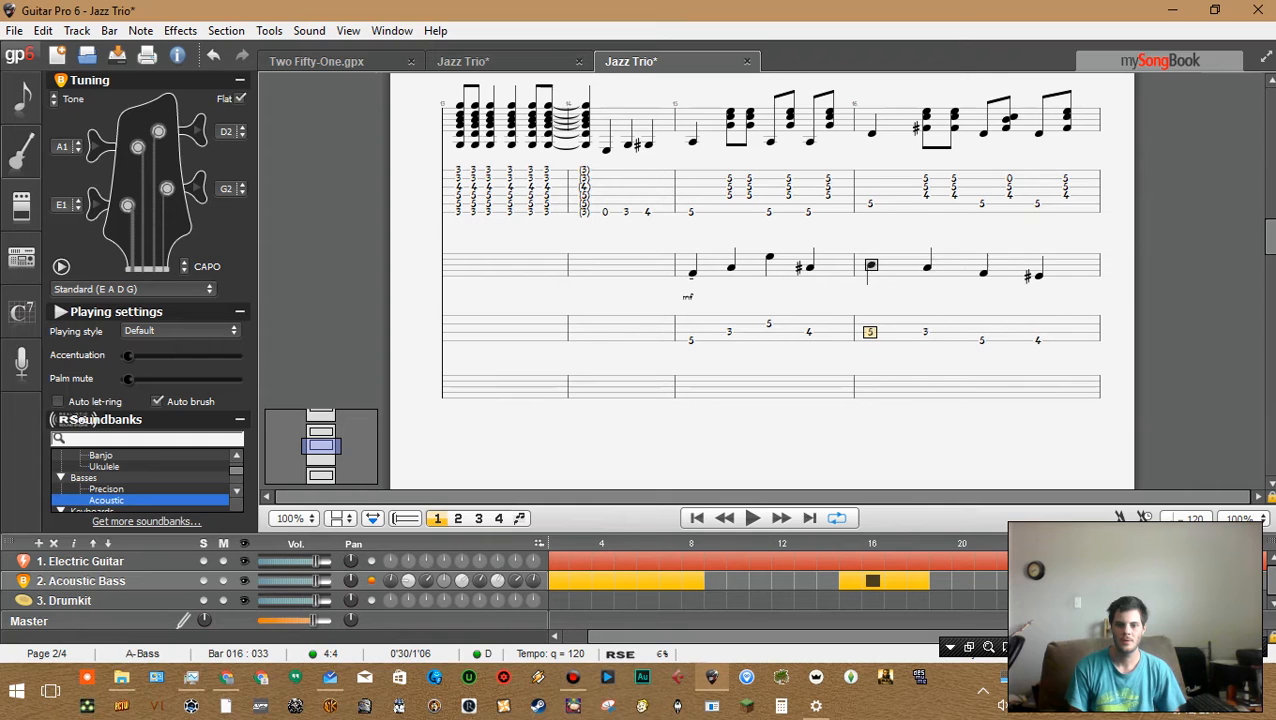
{"action": "key", "text": "Right"}
{"action": "key", "text": "Left"}
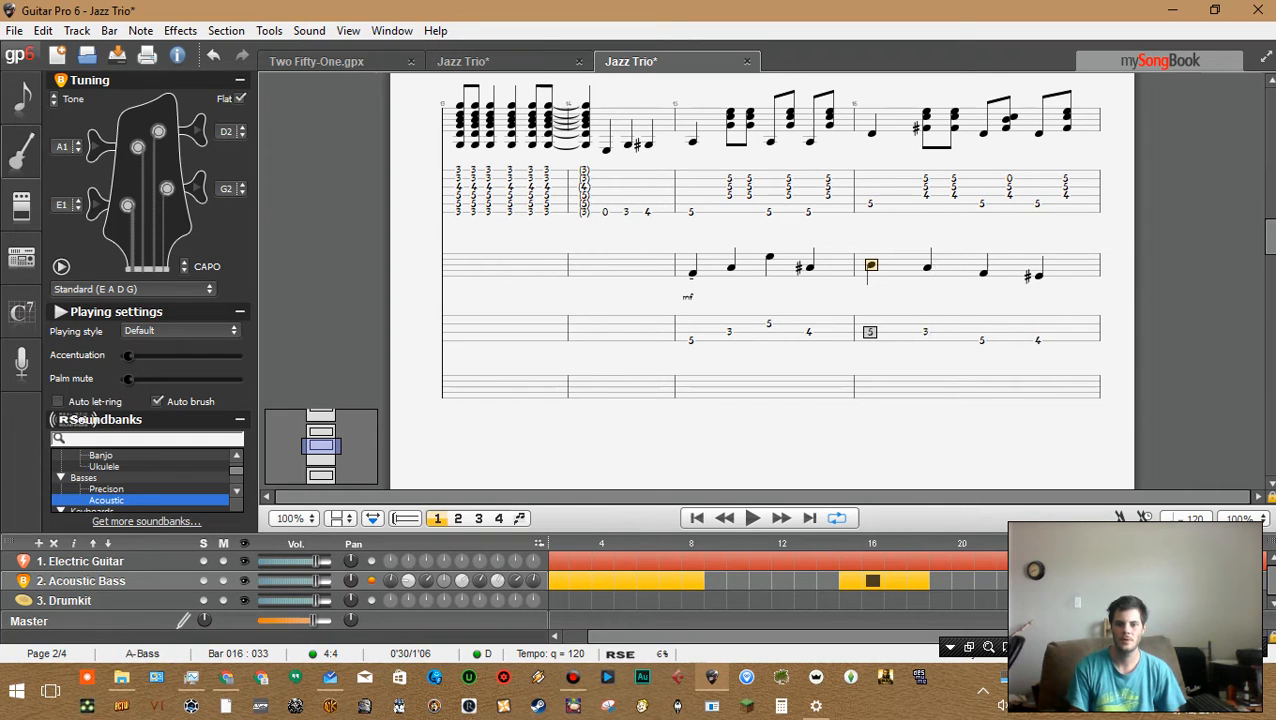
{"action": "key", "text": "Right"}
{"action": "key", "text": "Right"}
{"action": "key", "text": "Right"}
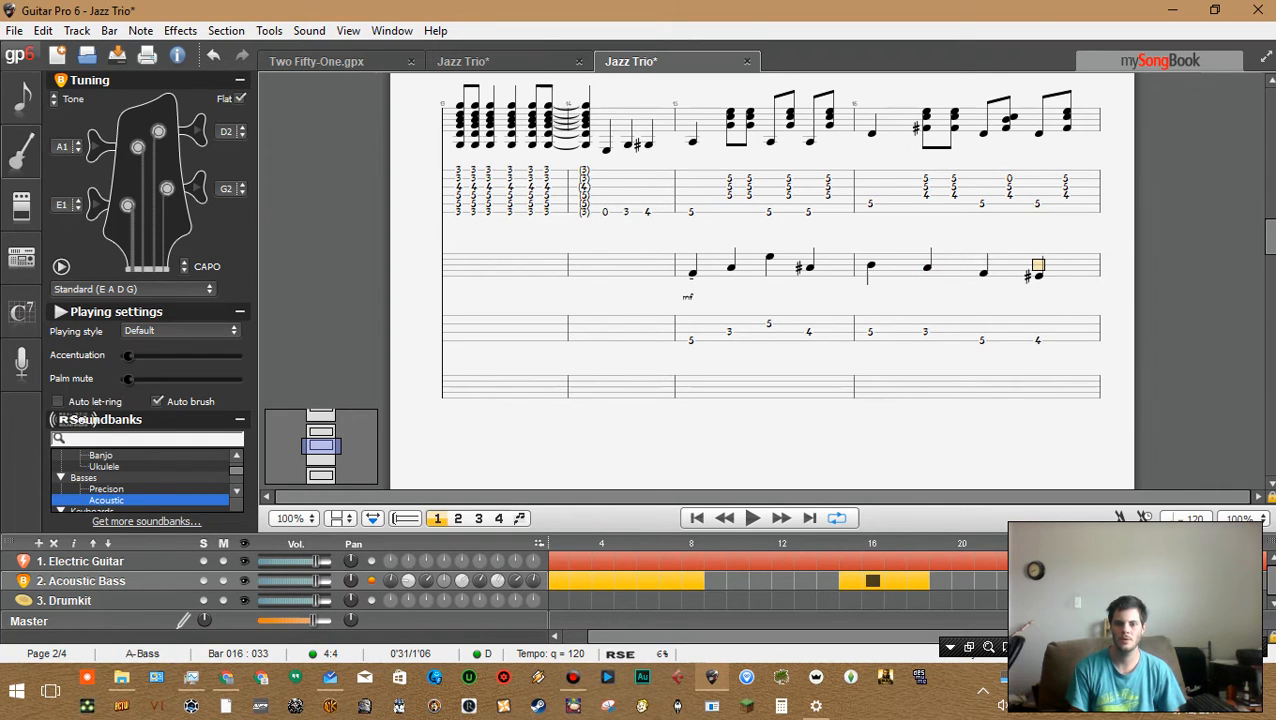
{"action": "key", "text": "Left"}
{"action": "key", "text": "Left"}
{"action": "key", "text": "Left"}
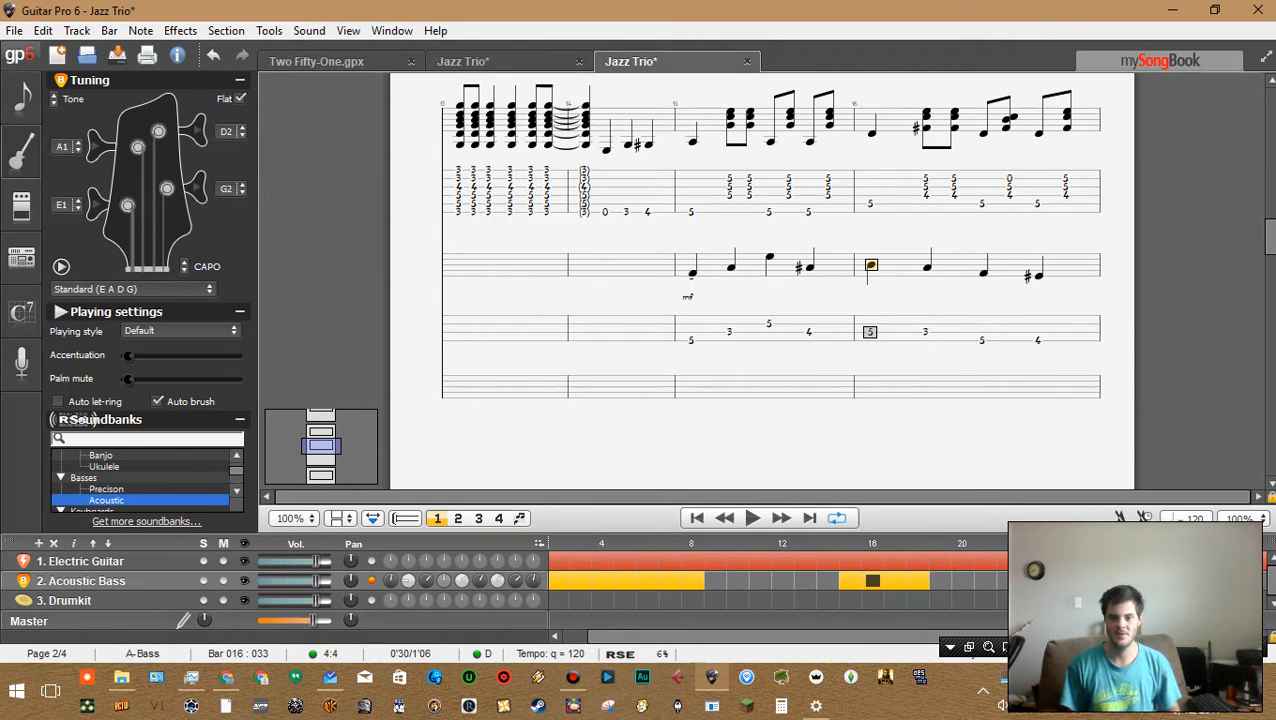
{"action": "key", "text": "Right"}
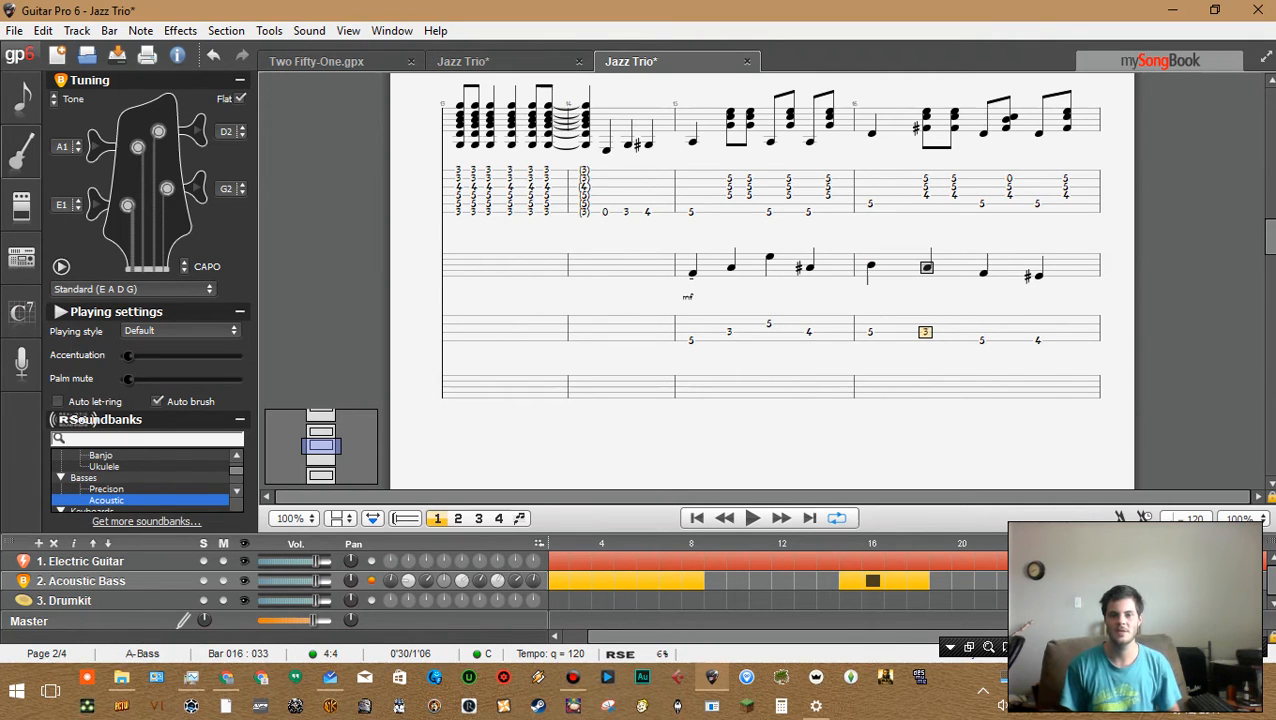
Switch to the electric guitar track, step through bar 16's chords and play the bar back
{"action": "key", "text": "ctrl+Up"}
{"action": "key", "text": "Up"}
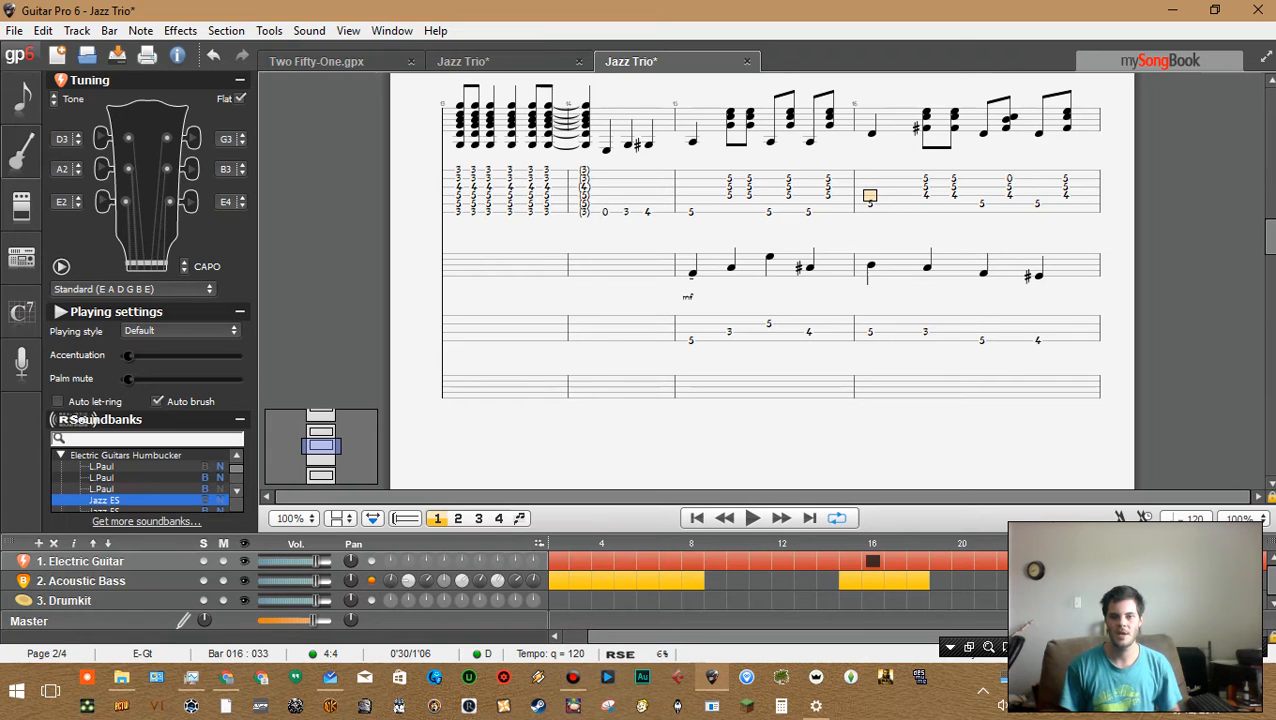
{"action": "left_click", "coordinate": [925, 178]}
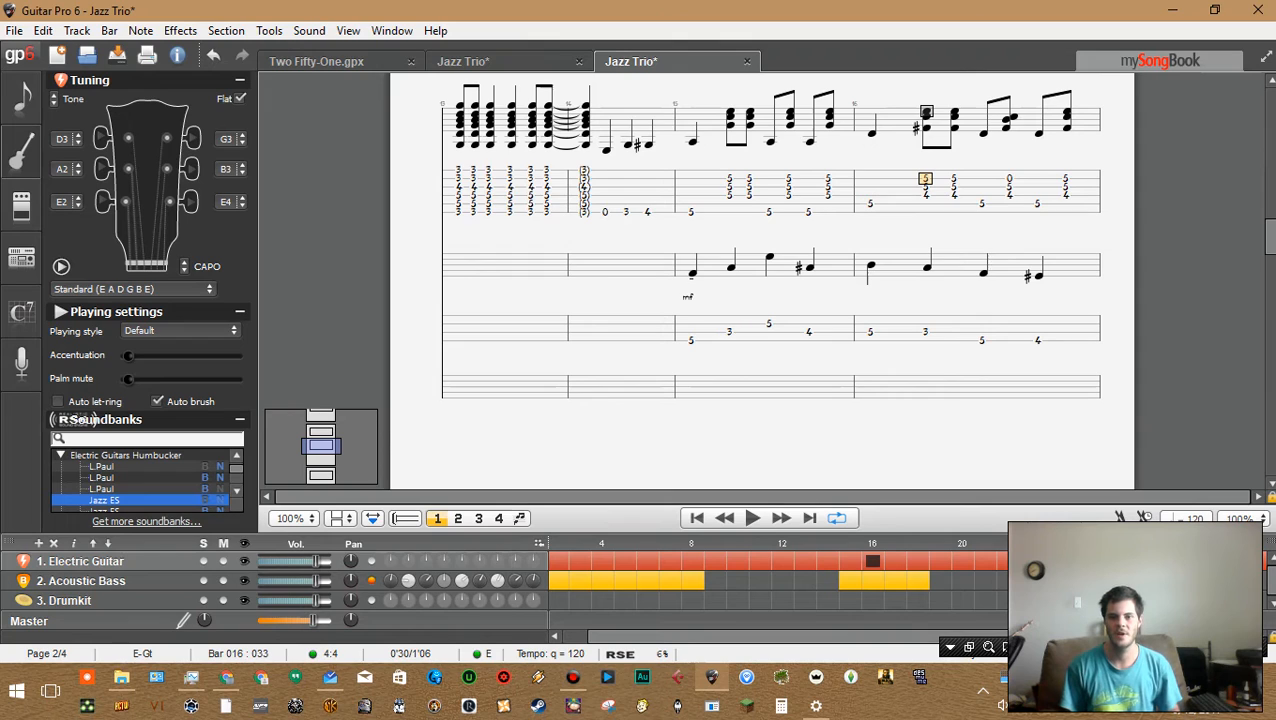
{"action": "left_click", "coordinate": [1009, 178]}
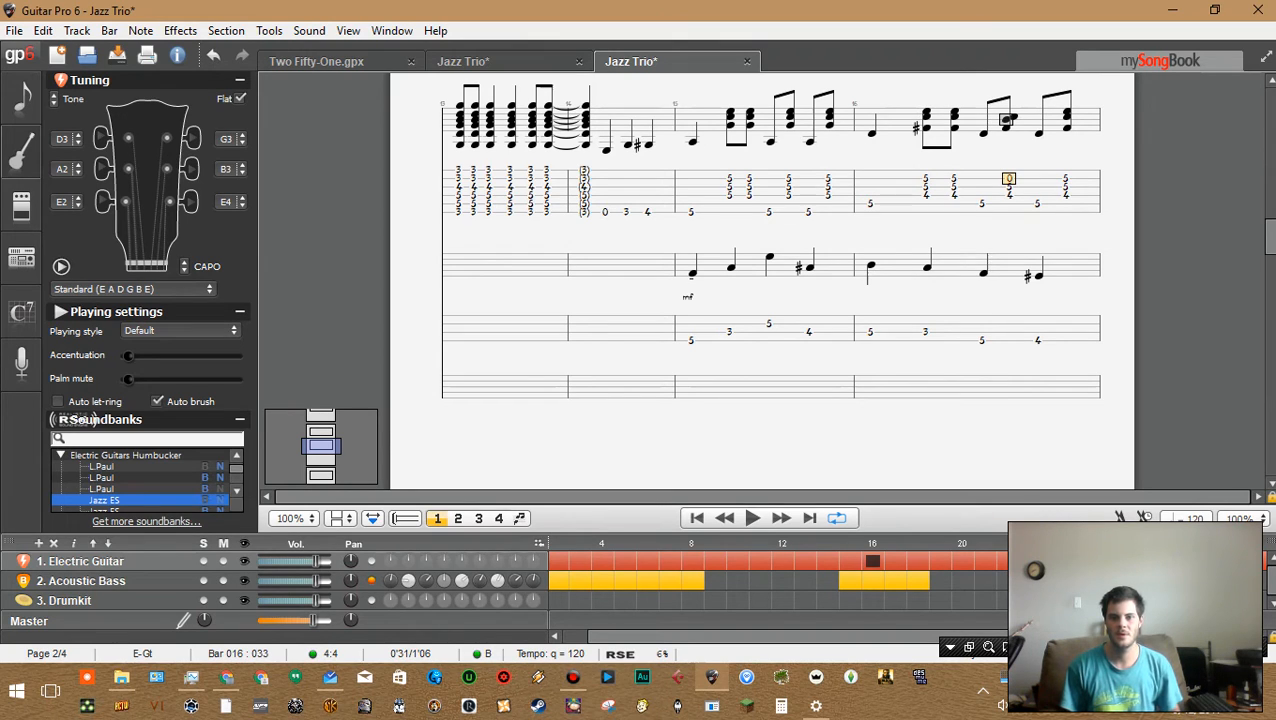
{"action": "left_click", "coordinate": [954, 178]}
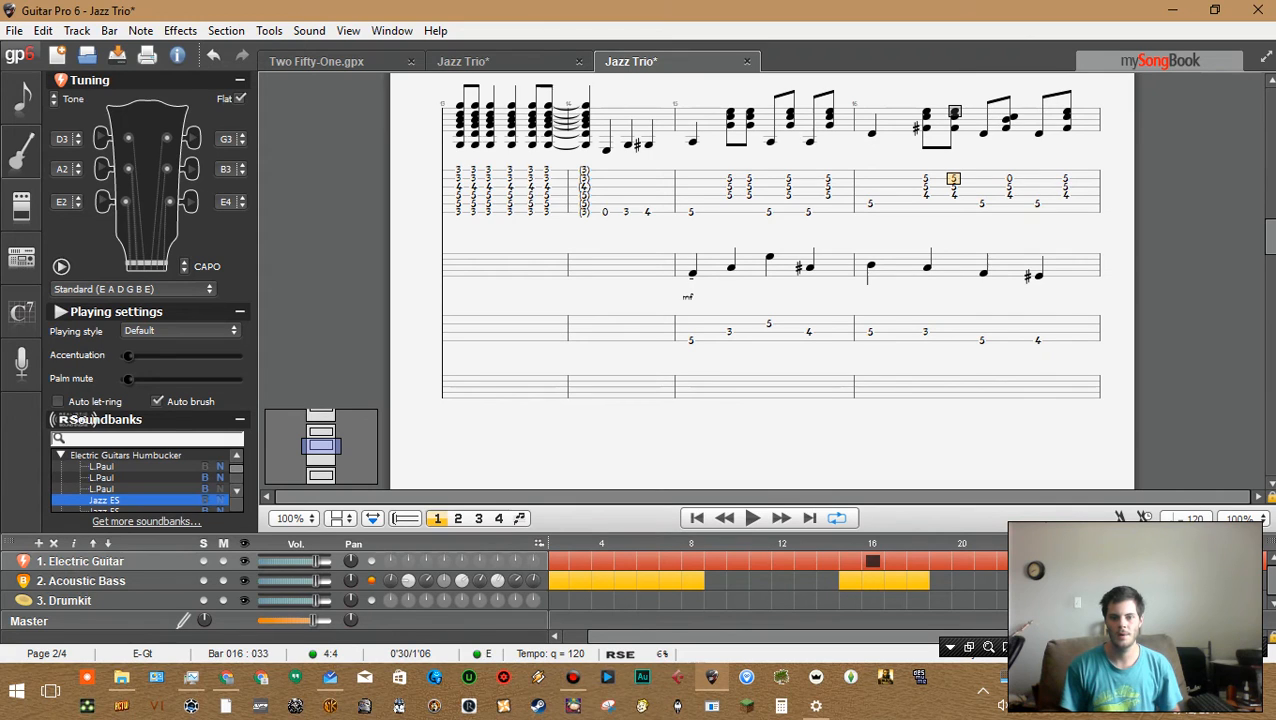
{"action": "left_click", "coordinate": [1009, 178]}
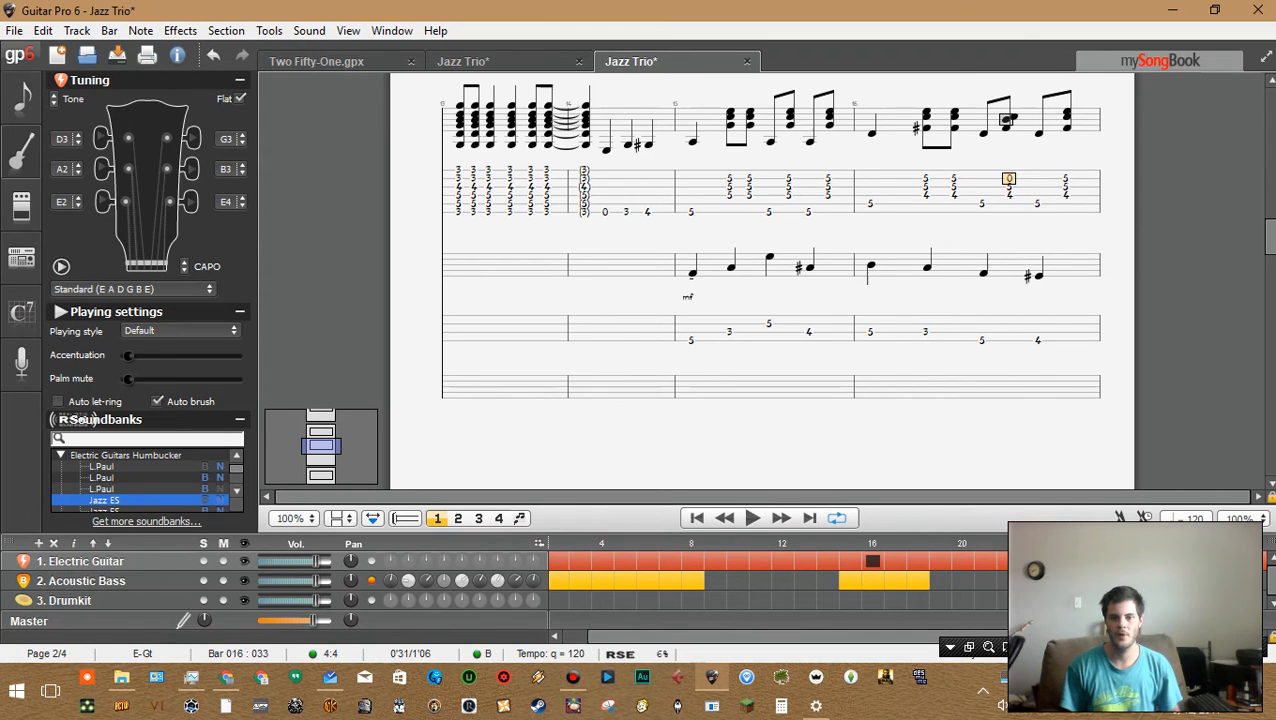
{"action": "left_click", "coordinate": [1065, 178]}
{"action": "key", "text": "space"}
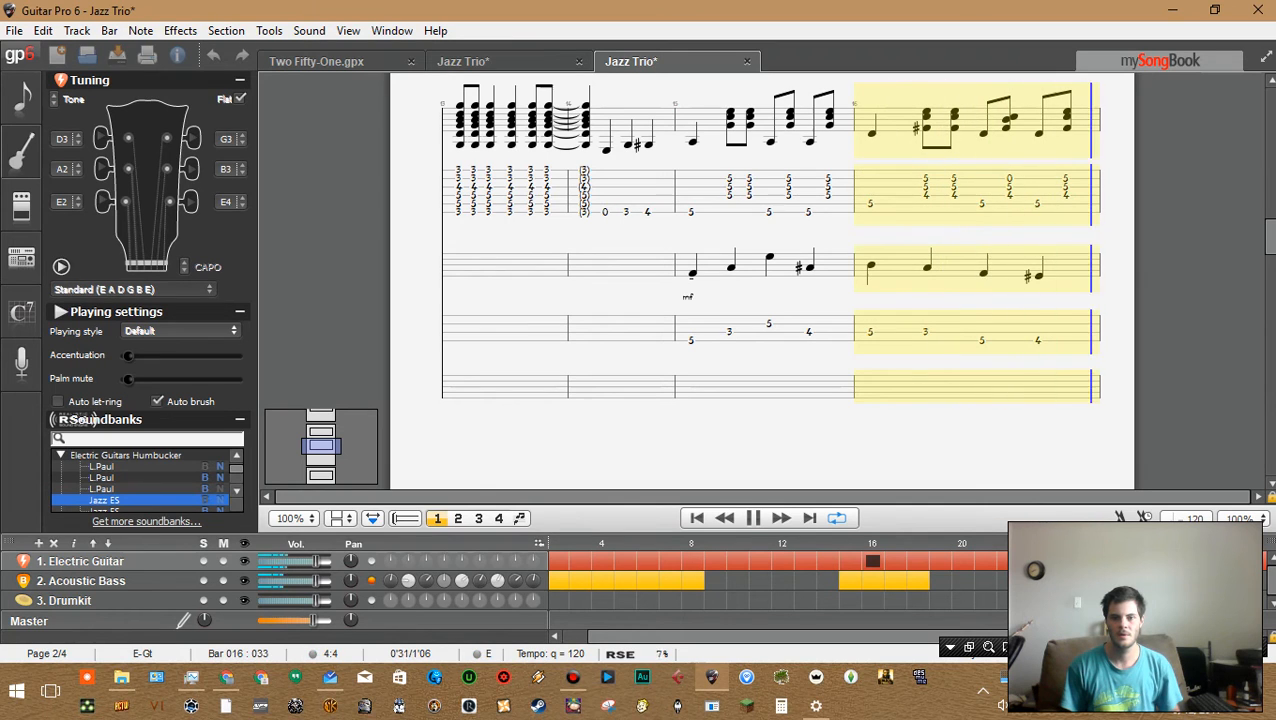
{"action": "key", "text": "space"}
Set the top note of each electric guitar chord in bar 16 to fret 3
{"action": "left_click", "coordinate": [925, 178]}
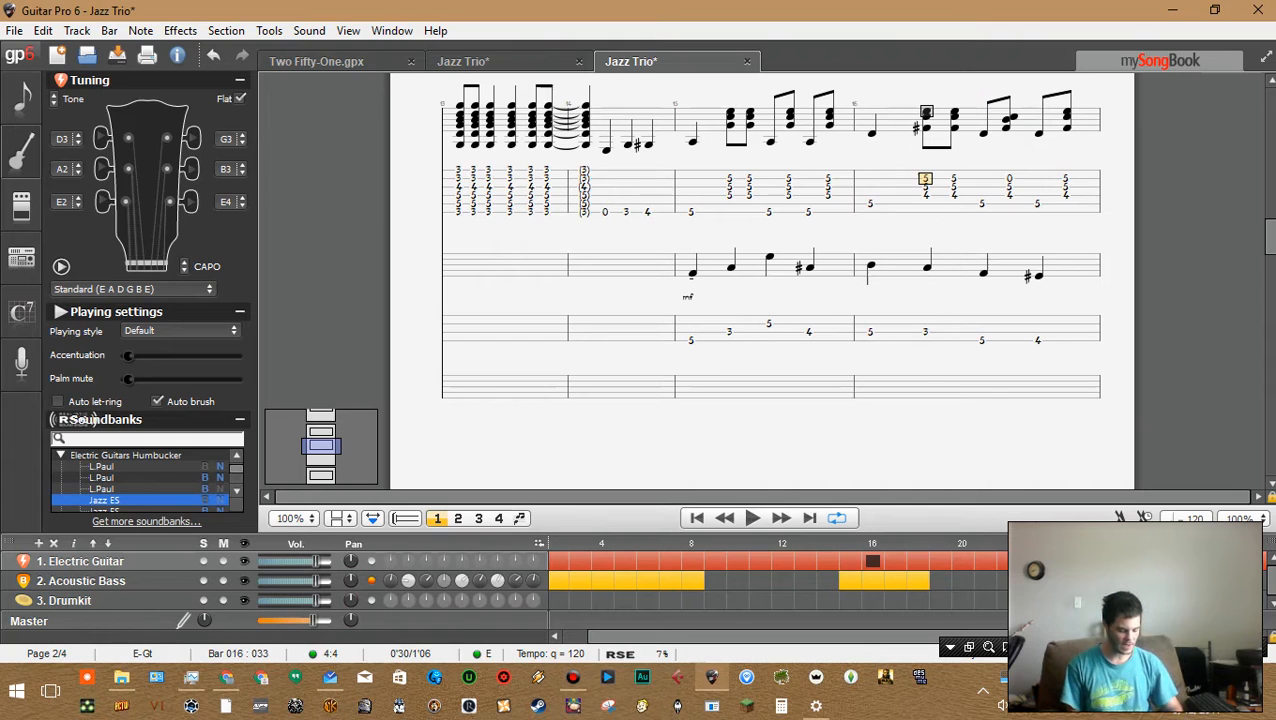
{"action": "type", "text": "3"}
{"action": "key", "text": "Right"}
{"action": "type", "text": "3"}
{"action": "key", "text": "Right"}
{"action": "key", "text": "Right"}
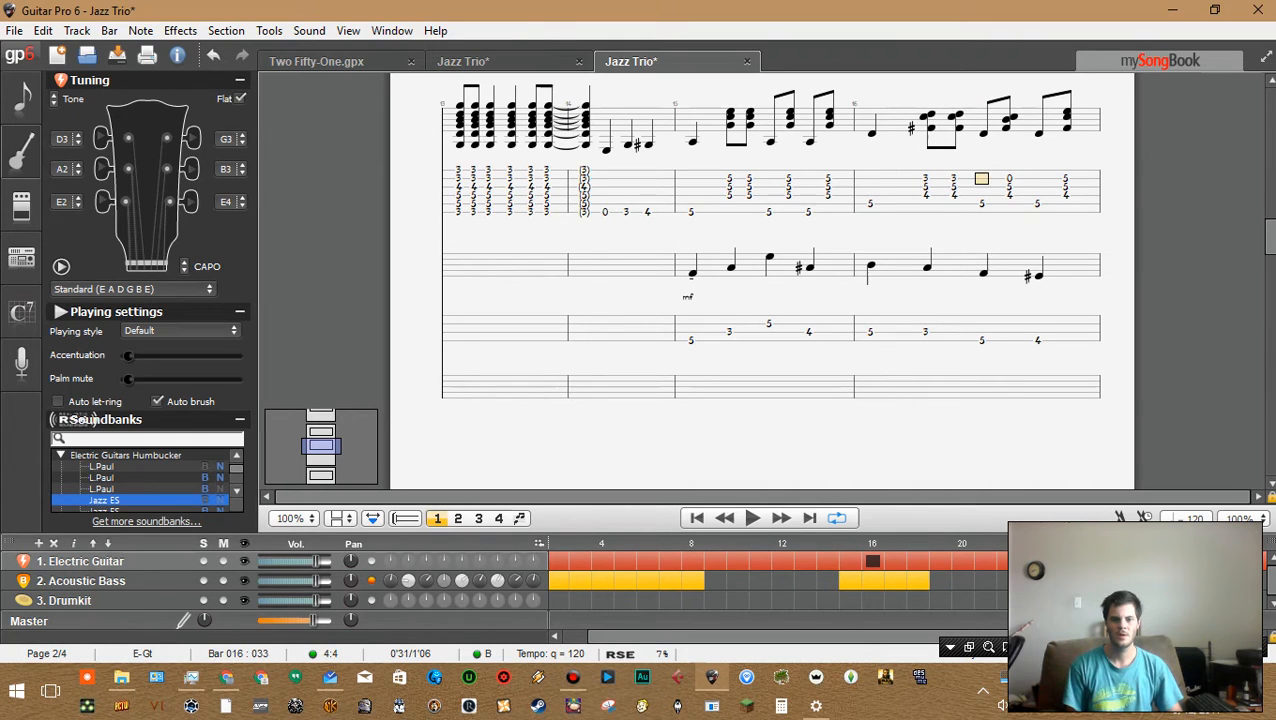
{"action": "type", "text": "3"}
{"action": "key", "text": "Right"}
{"action": "key", "text": "Right"}
{"action": "key", "text": "Left"}
{"action": "key", "text": "Left"}
{"action": "key", "text": "Left"}
{"action": "key", "text": "Left"}
{"action": "key", "text": "Left"}
{"action": "key", "text": "Left"}
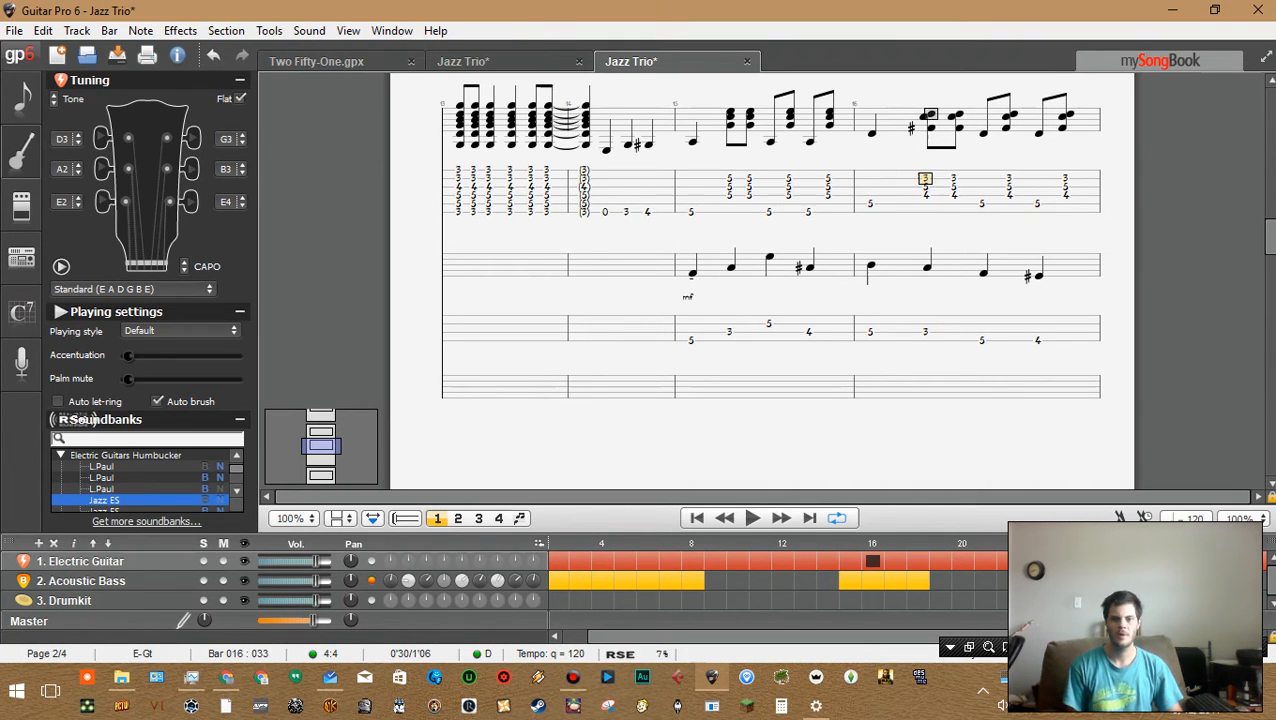
{"action": "key", "text": "Right"}
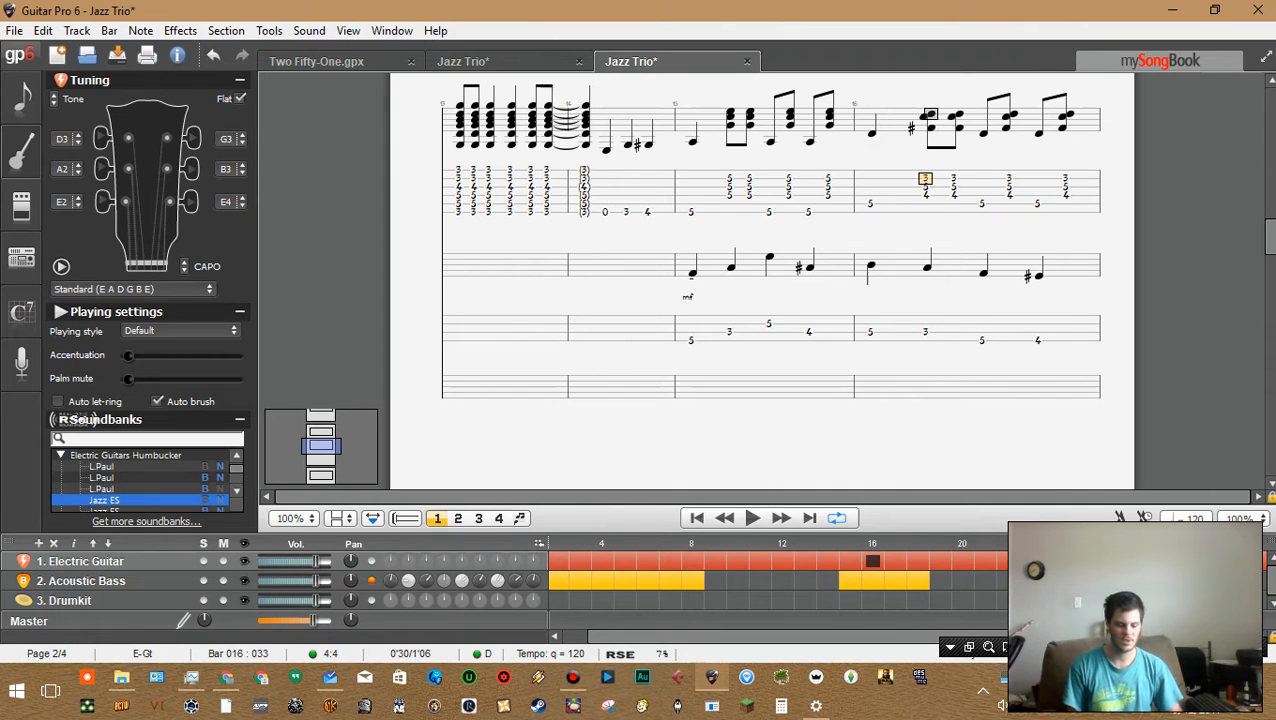
Add fret 5 notes on the lower strings of bar 16's second-beat guitar chord
{"action": "key", "text": "Down"}
{"action": "key", "text": "Down"}
{"action": "key", "text": "Down"}
{"action": "type", "text": "5"}
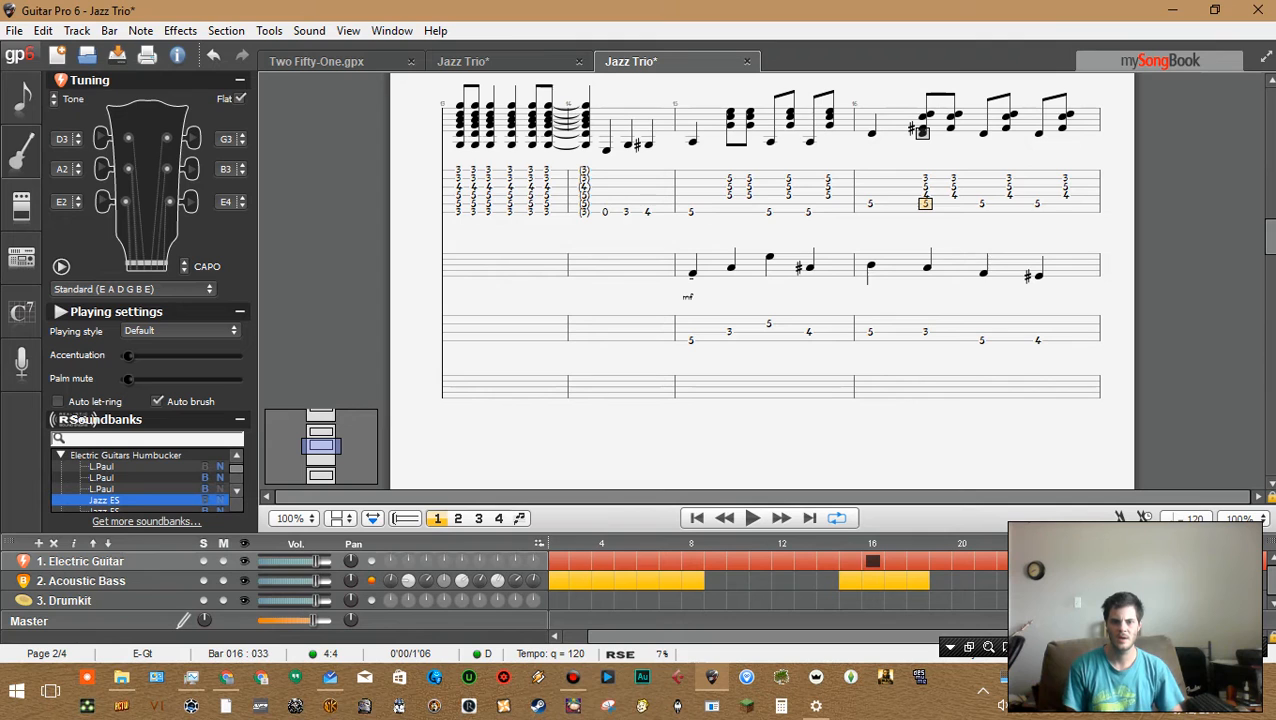
{"action": "key", "text": "Up"}
{"action": "type", "text": "5"}
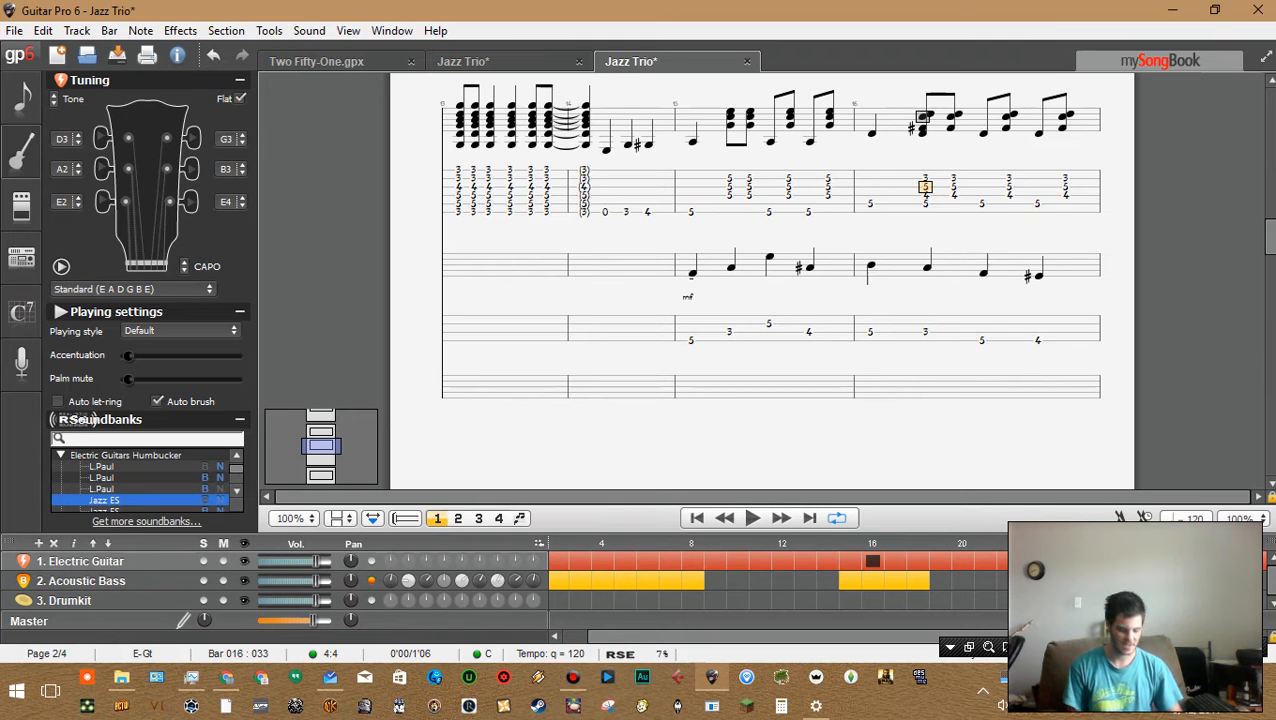
{"action": "type", "text": "a"}
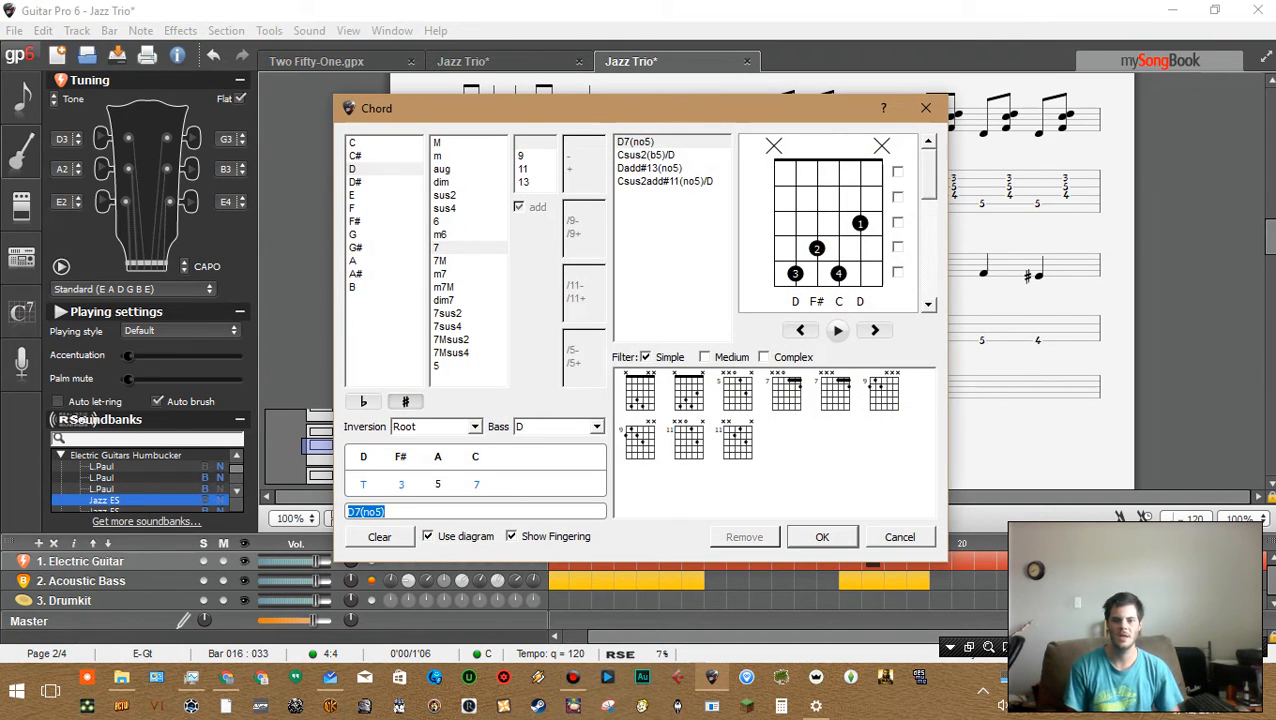
{"action": "left_click", "coordinate": [817, 222]}
{"action": "left_click", "coordinate": [897, 222]}
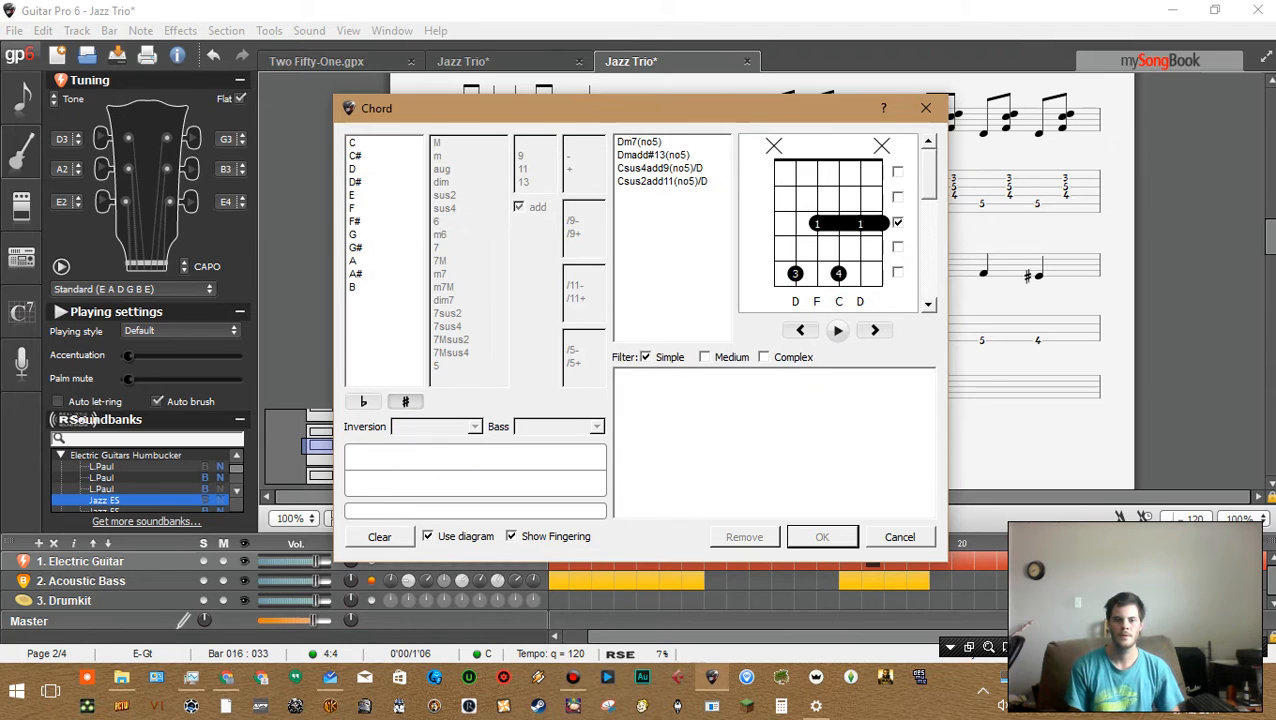
{"action": "left_click", "coordinate": [817, 248]}
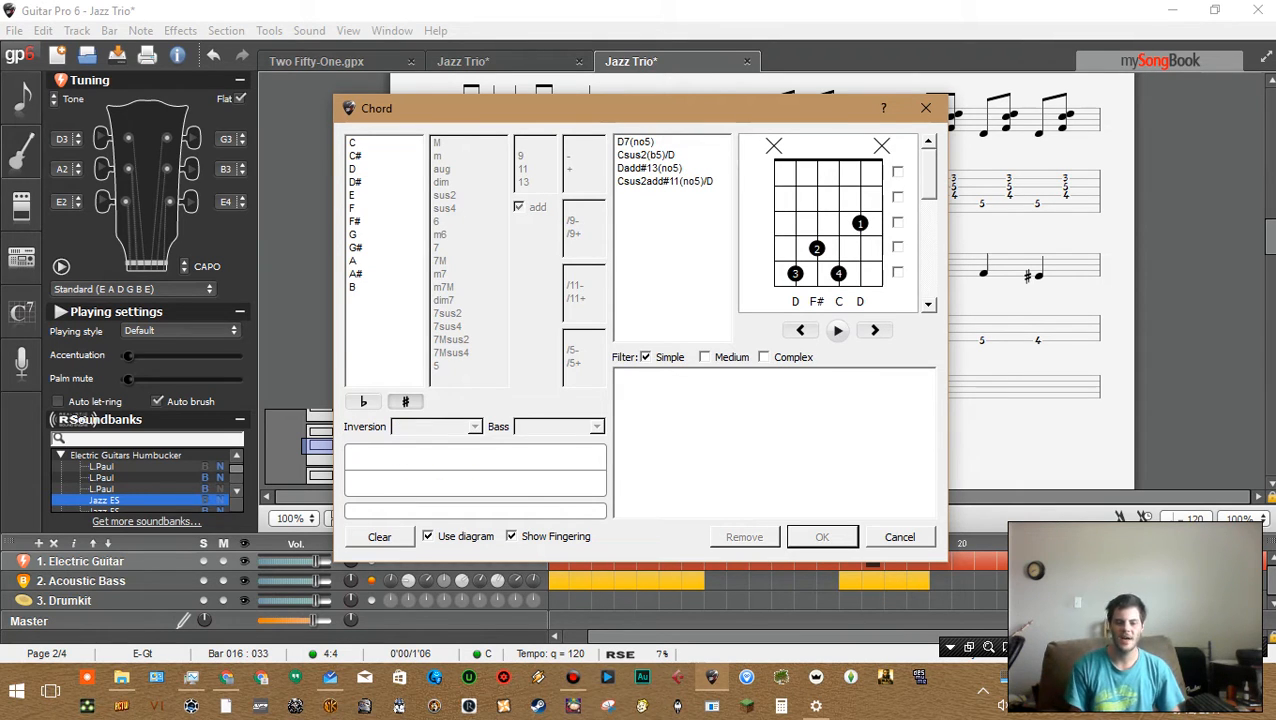
{"action": "key", "text": "Escape"}
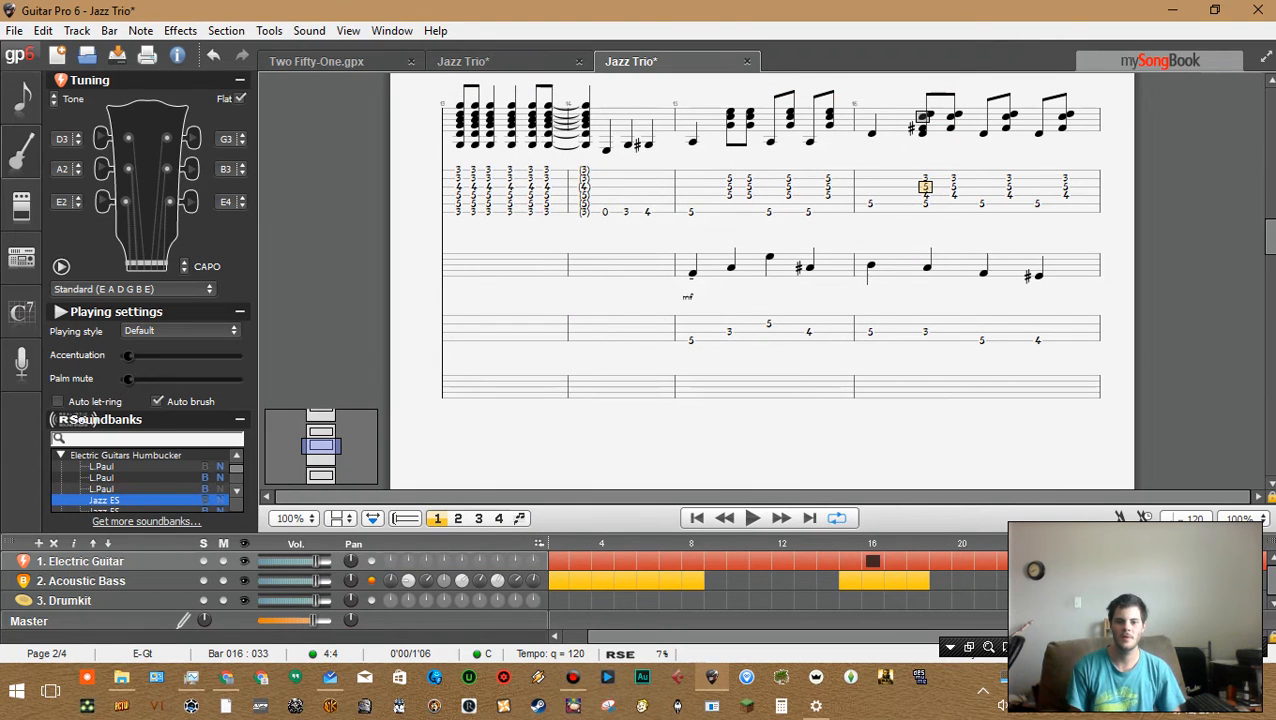
Select bar 16's first guitar note and play the bar back
{"action": "left_click", "coordinate": [870, 196]}
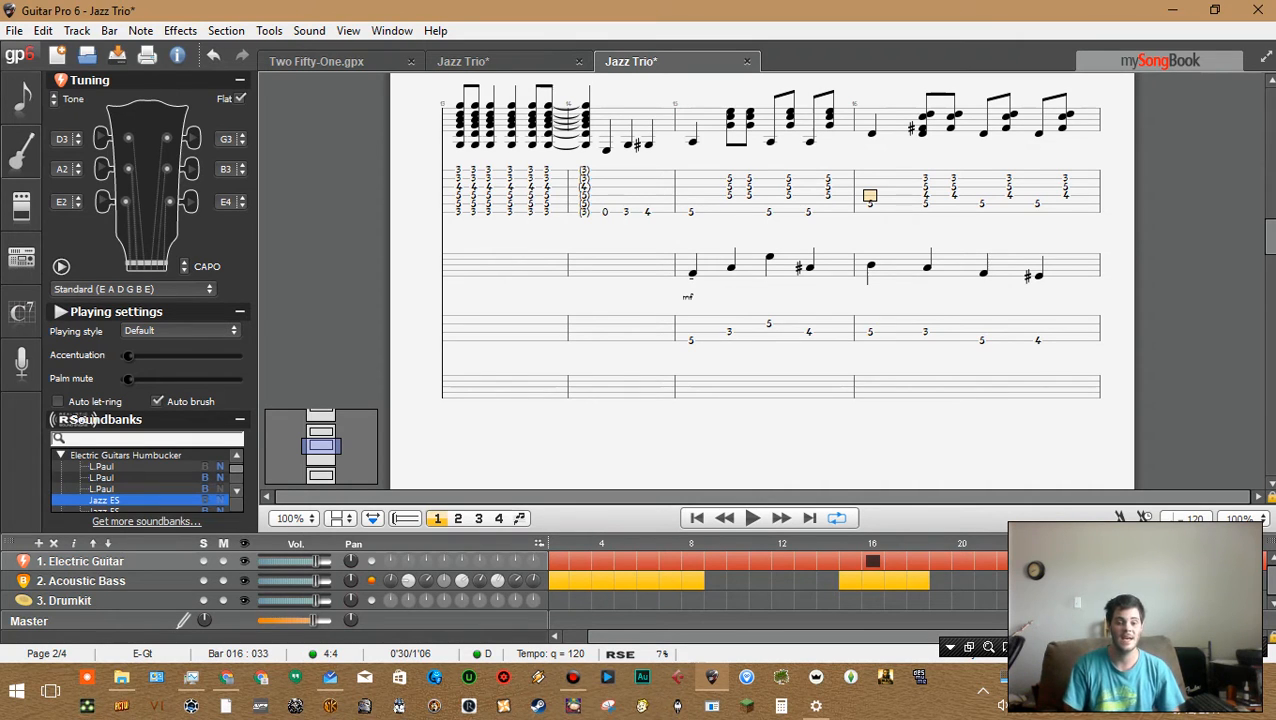
{"action": "key", "text": "space"}
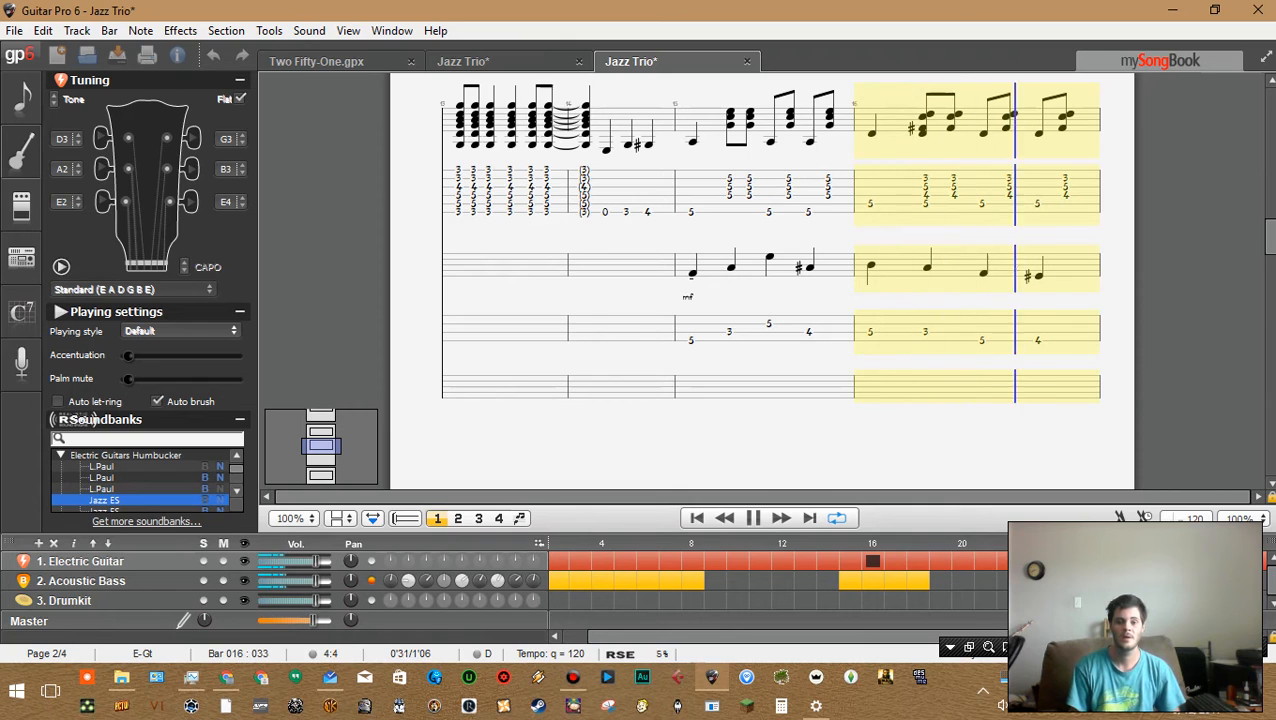
{"action": "key", "text": "space"}
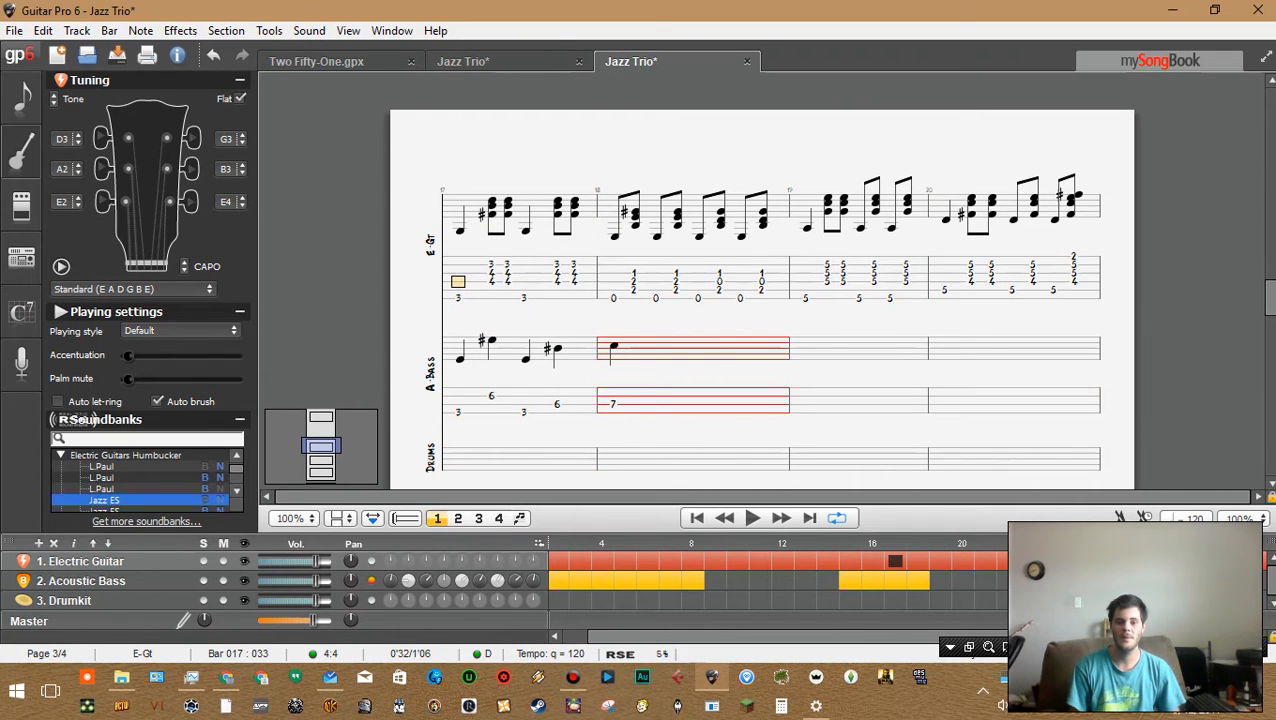
Open the chord dialog for bar 16's second-beat guitar chord
{"action": "key", "text": "Left"}
{"action": "key", "text": "Left"}
{"action": "key", "text": "Left"}
{"action": "key", "text": "Left"}
{"action": "key", "text": "Left"}
{"action": "key", "text": "Left"}
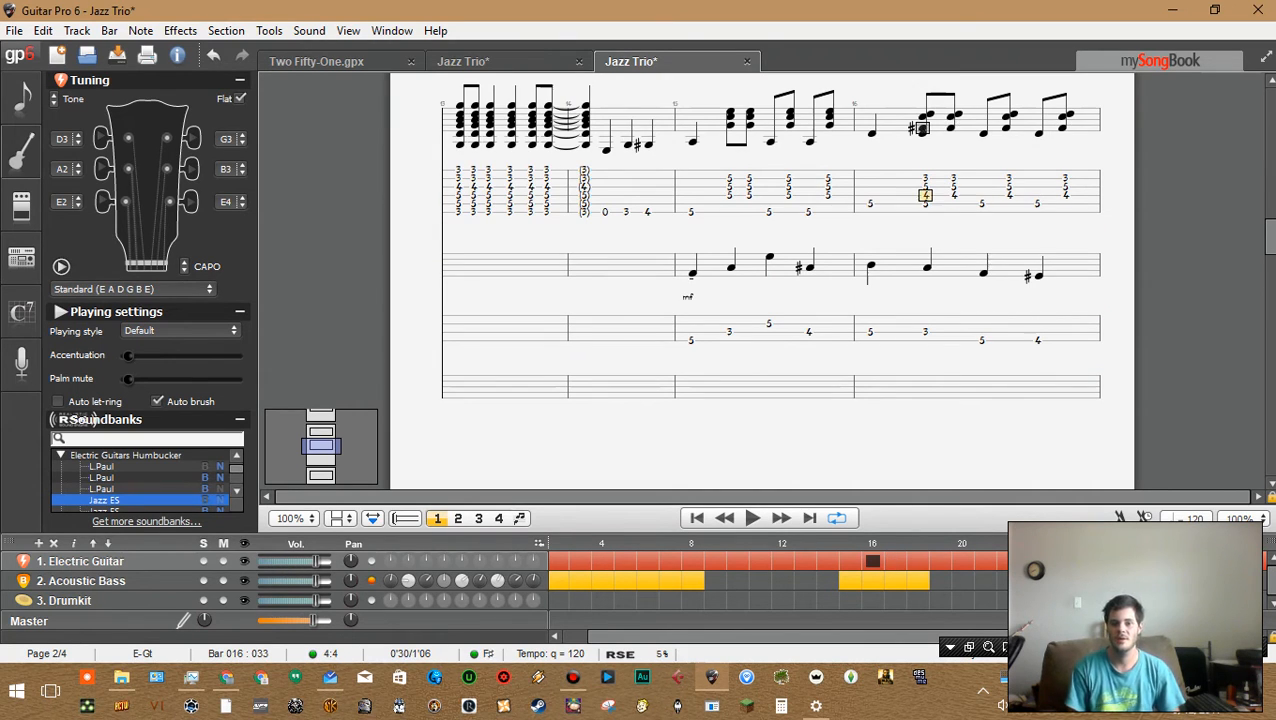
{"action": "key", "text": "Up"}
{"action": "key", "text": "Up"}
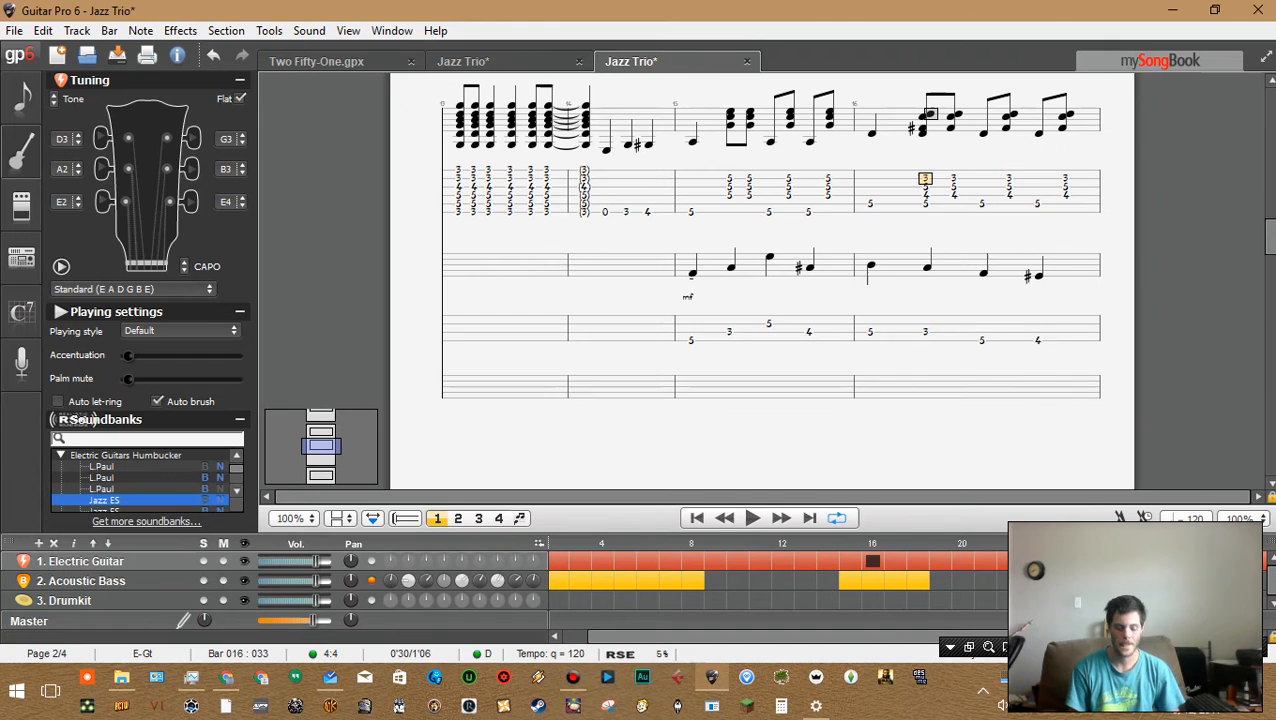
{"action": "key", "text": "a"}
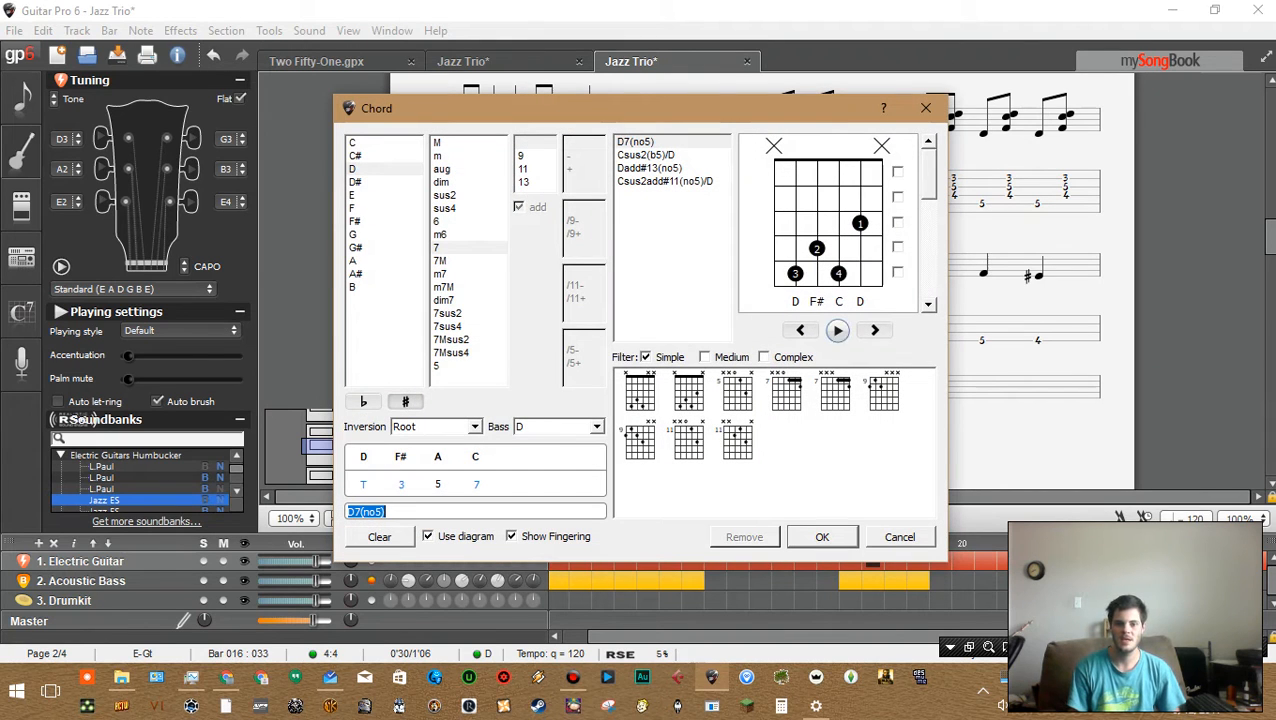
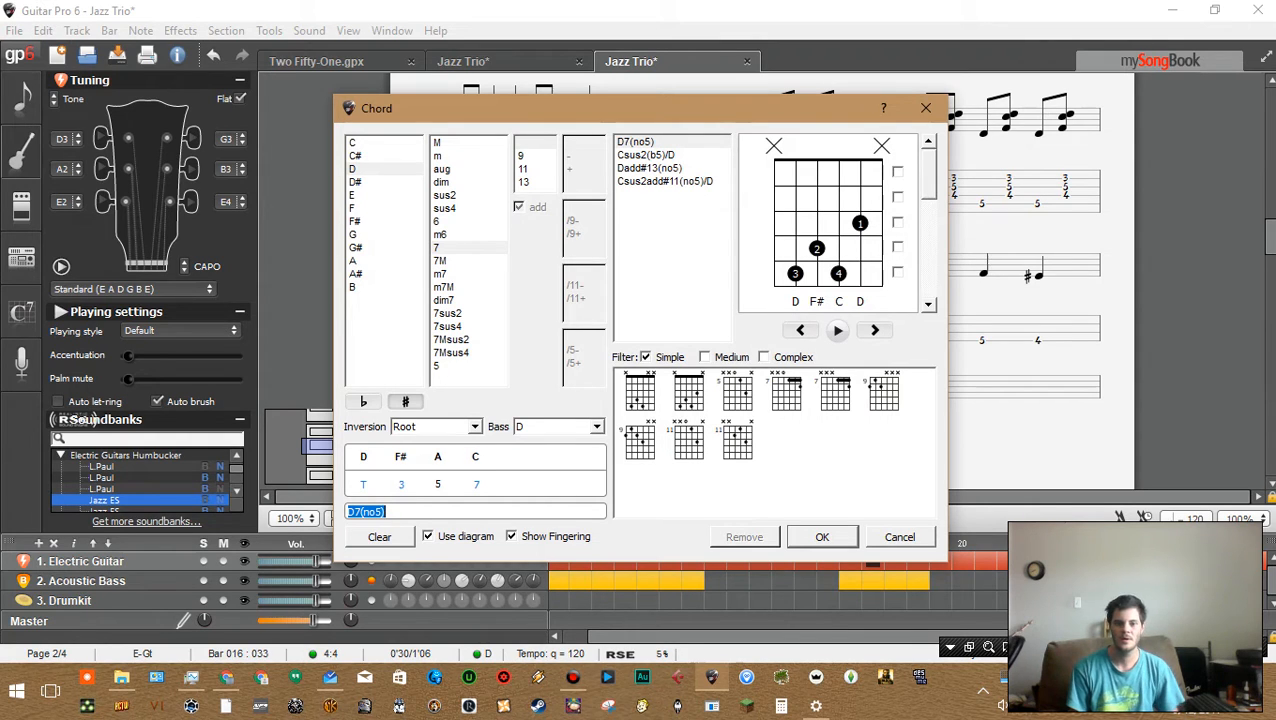
Close the chord dialog and add a fret 5 note on the top string of bar 16's second-beat guitar chord
{"action": "left_click", "coordinate": [882, 273]}
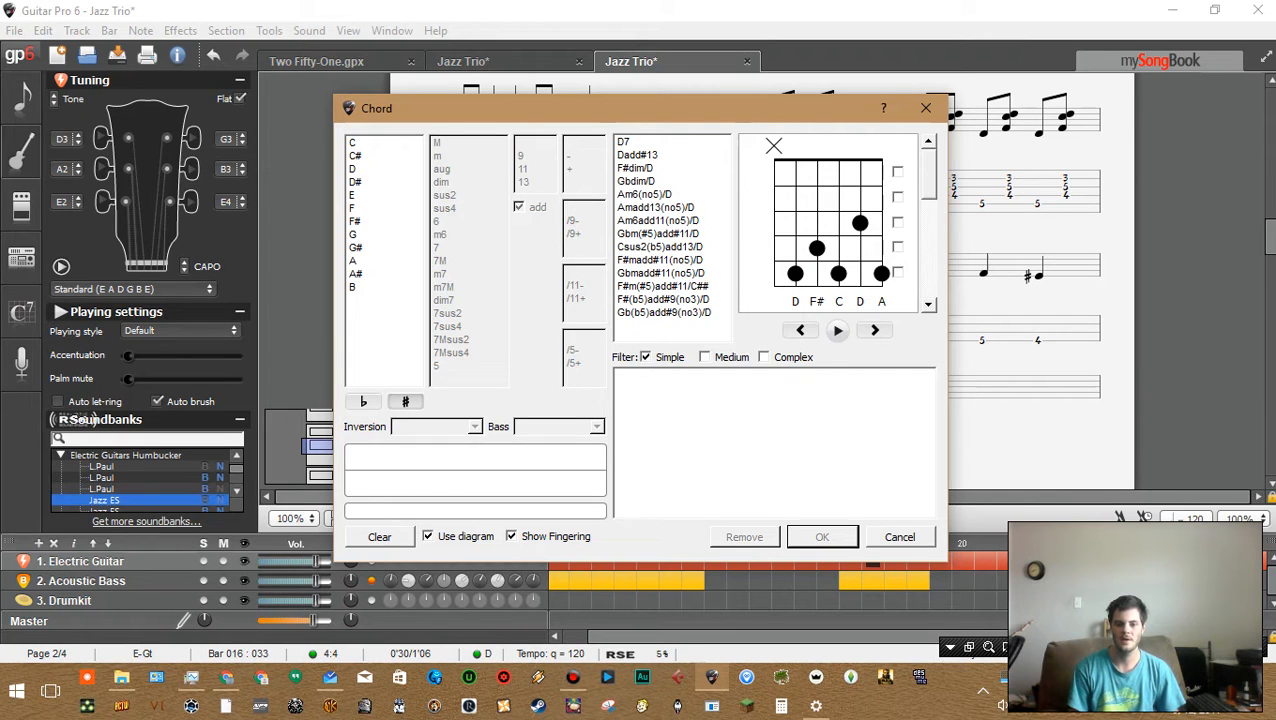
{"action": "key", "text": "Escape"}
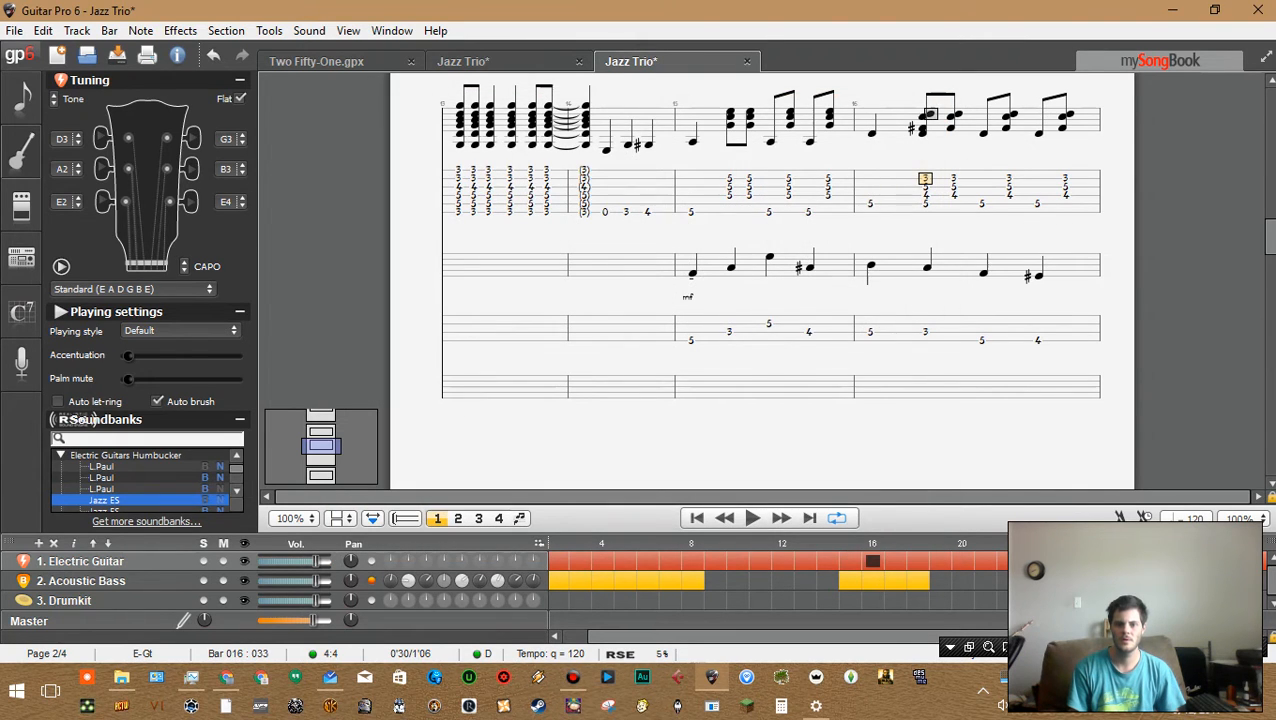
{"action": "key", "text": "Up"}
{"action": "type", "text": "5"}
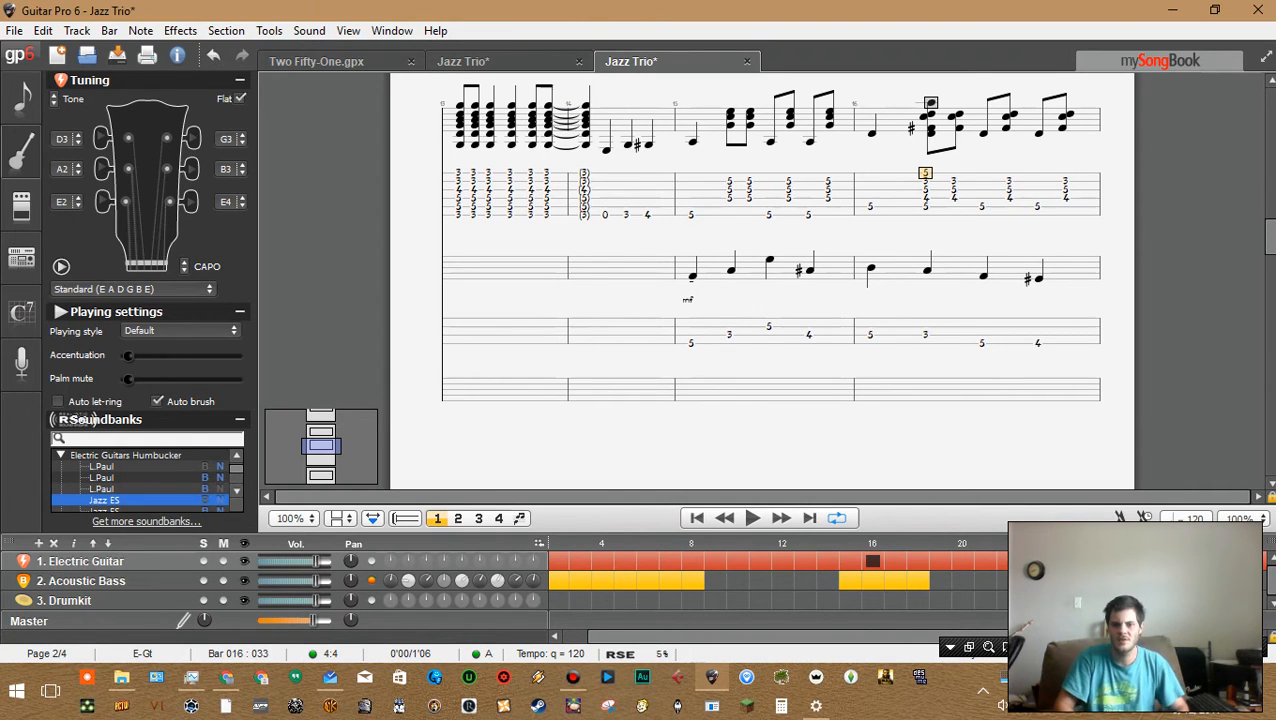
Try shortening the second beat of bar 16 in the acoustic bass line, then restore its original duration
{"action": "key", "text": "ctrl+Down"}
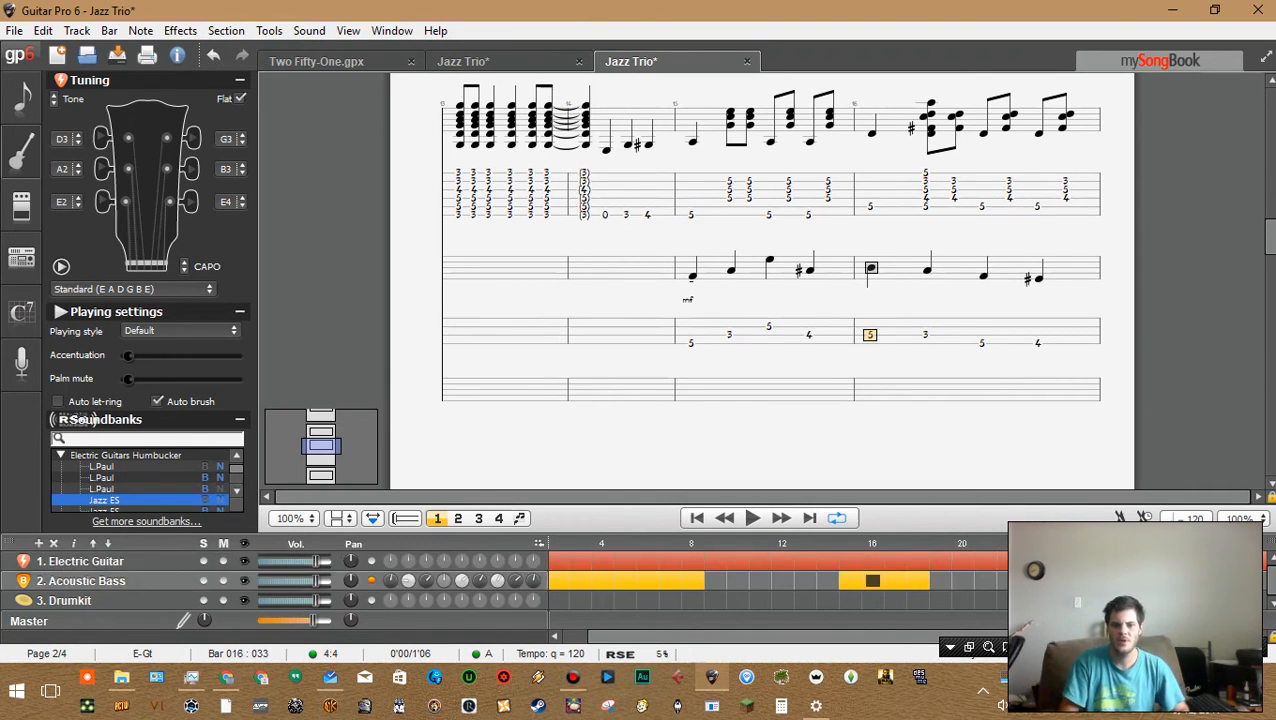
{"action": "key", "text": "Right"}
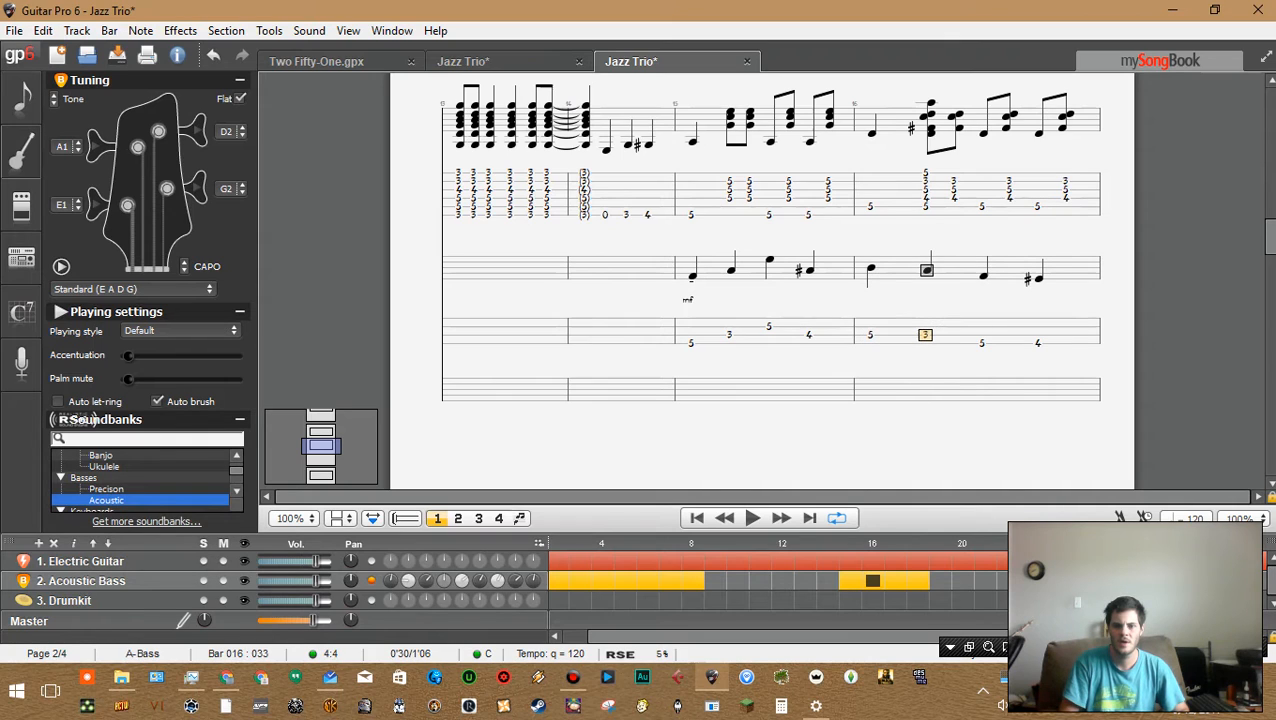
{"action": "key", "text": "Up"}
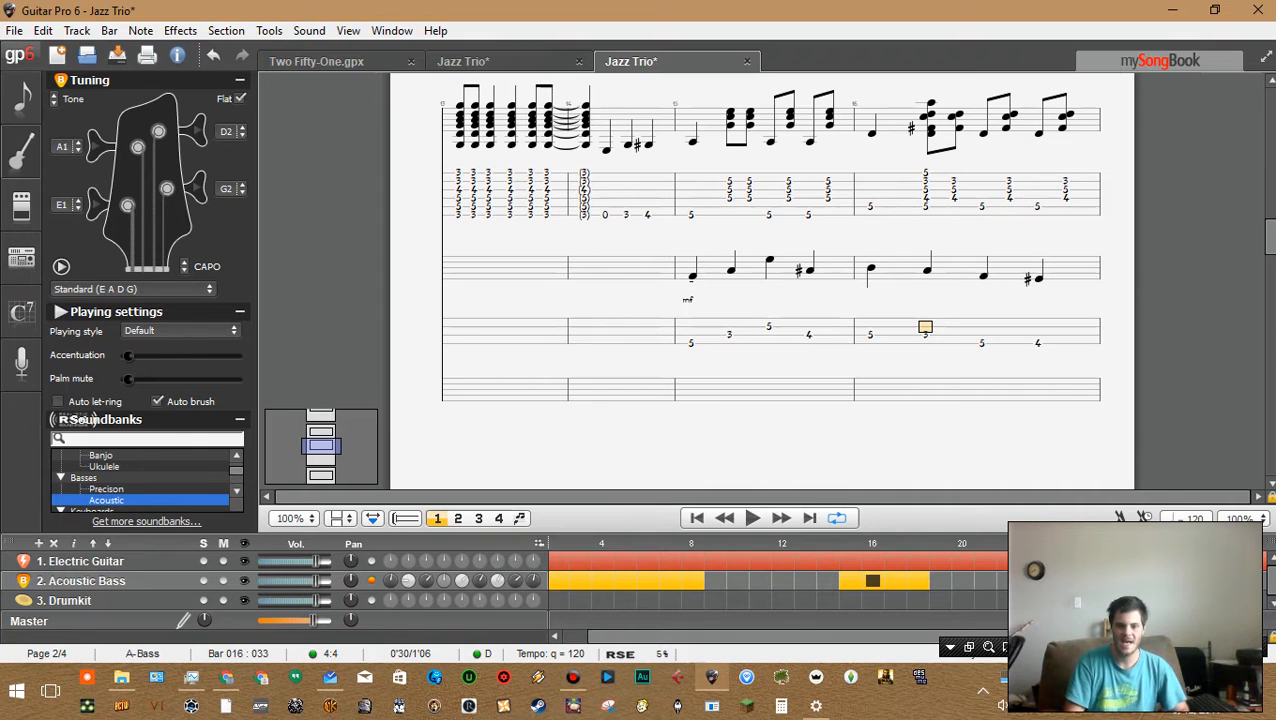
{"action": "key", "text": "minus"}
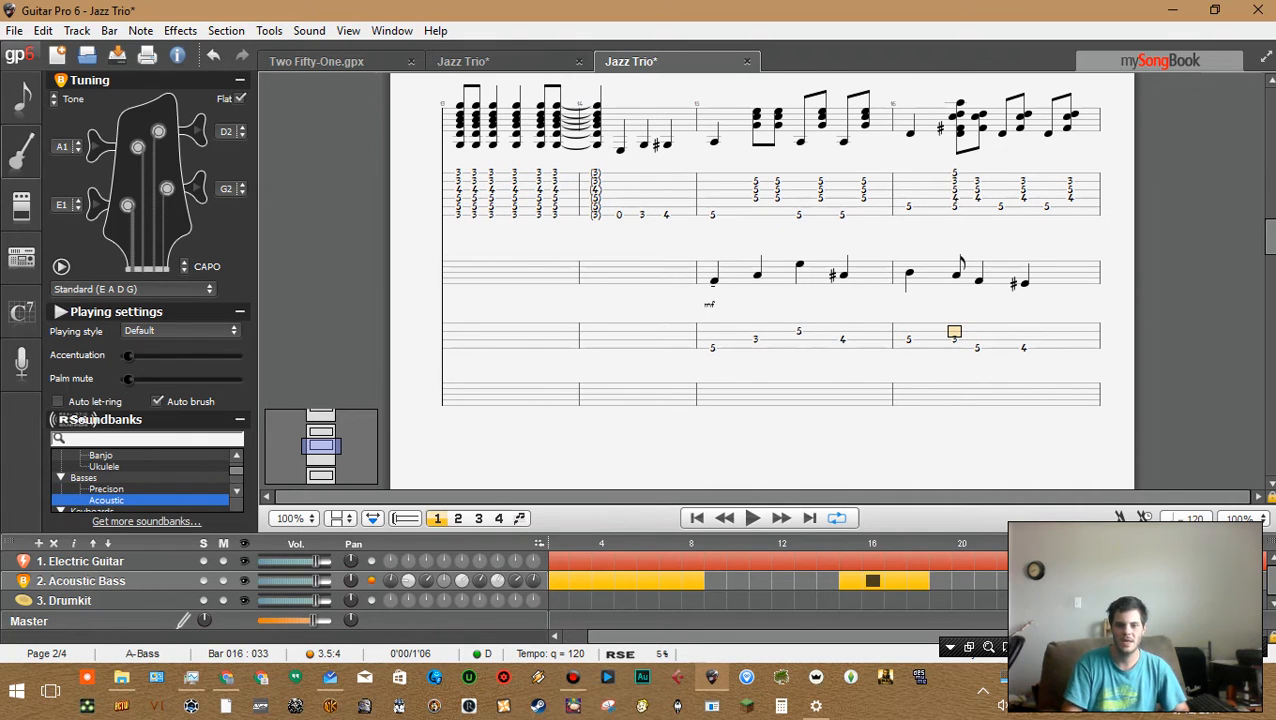
{"action": "key", "text": "minus"}
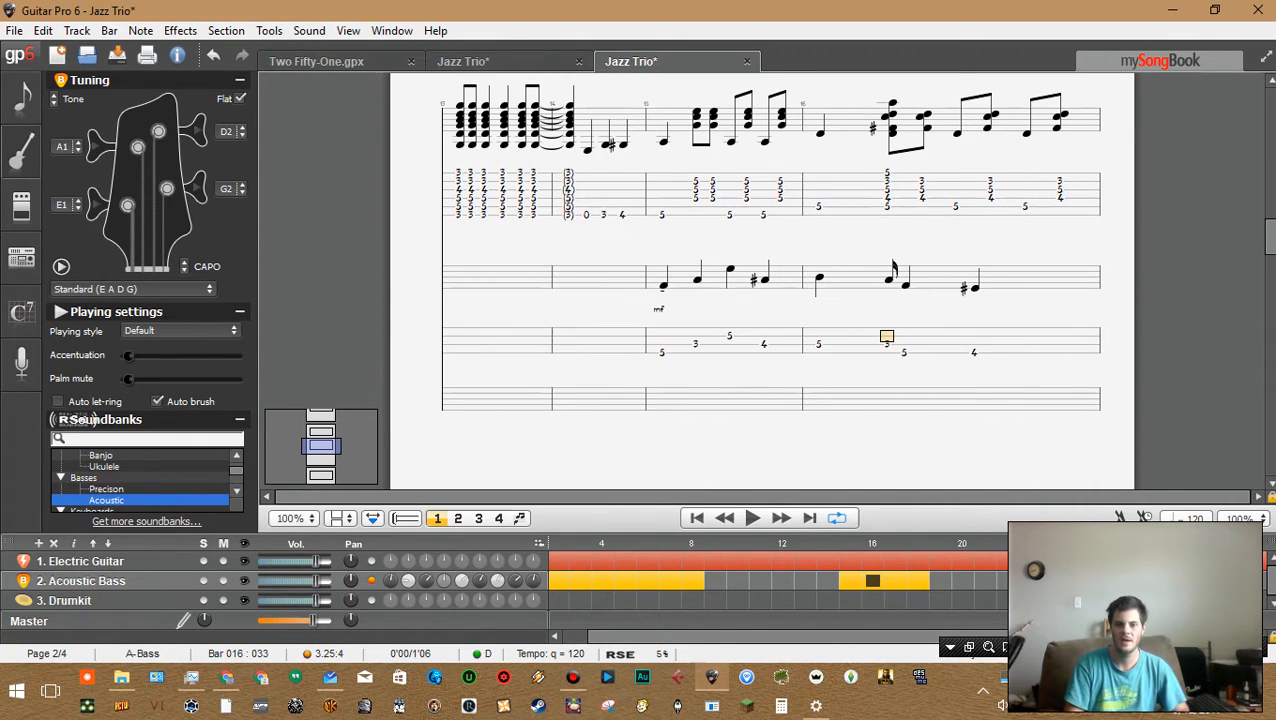
{"action": "key", "text": "plus"}
{"action": "key", "text": "plus"}
Select the first bass note of bar 16 and play the bar back
{"action": "key", "text": "Left"}
{"action": "key", "text": "Left"}
{"action": "key", "text": "Right"}
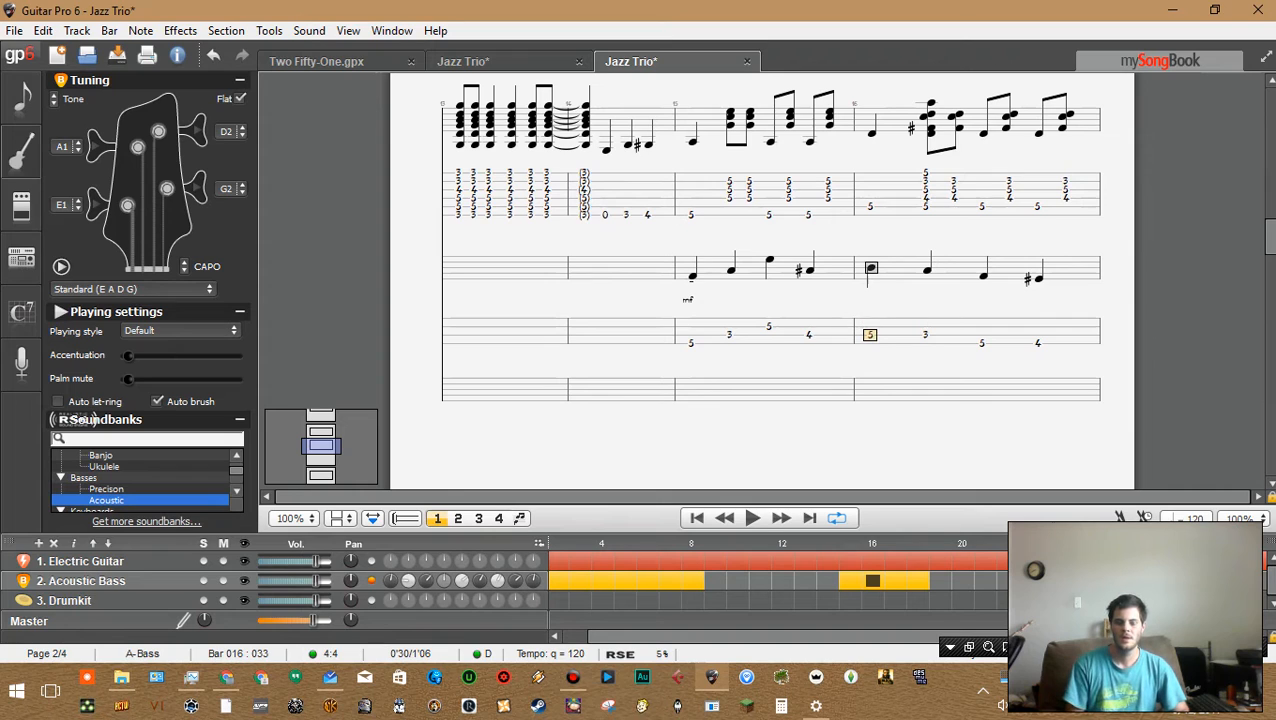
{"action": "key", "text": "space"}
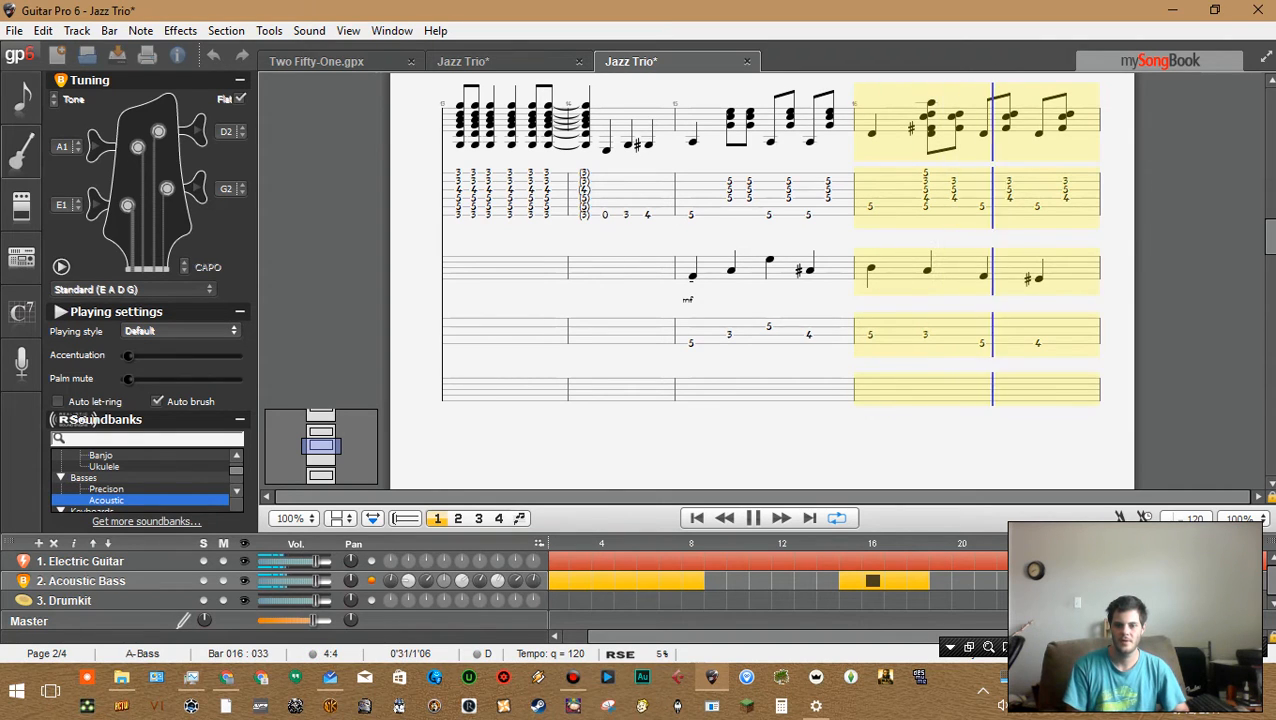
{"action": "key", "text": "space"}
Step through the acoustic bass notes of bars 15 and 16 to review the line
{"action": "key", "text": "Left"}
{"action": "key", "text": "Left"}
{"action": "key", "text": "Left"}
{"action": "key", "text": "Right"}
{"action": "key", "text": "Right"}
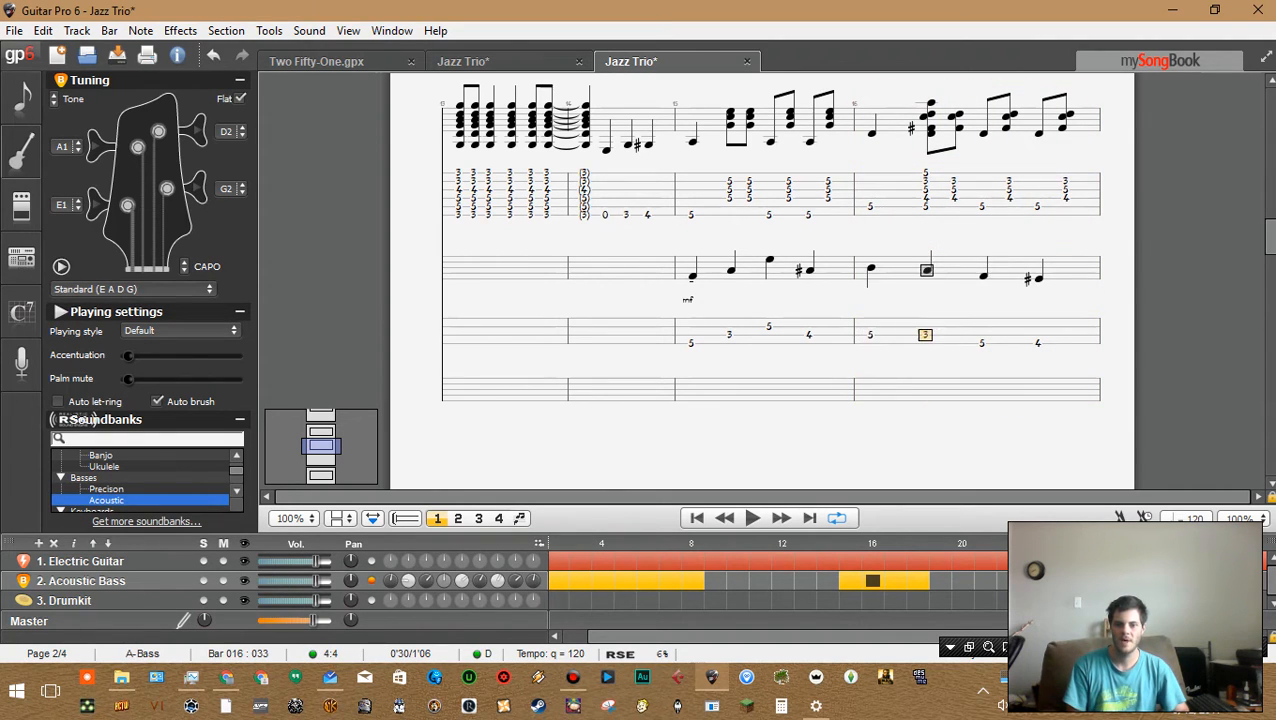
{"action": "key", "text": "Down"}
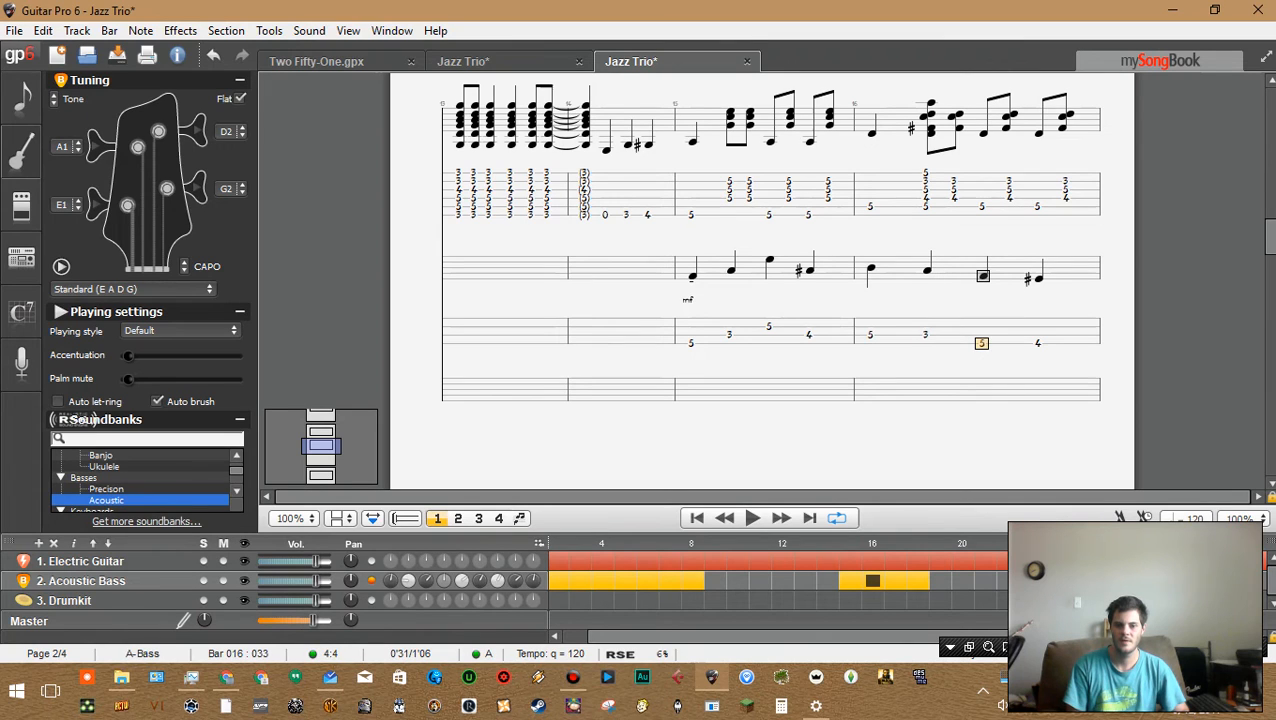
{"action": "key", "text": "Right"}
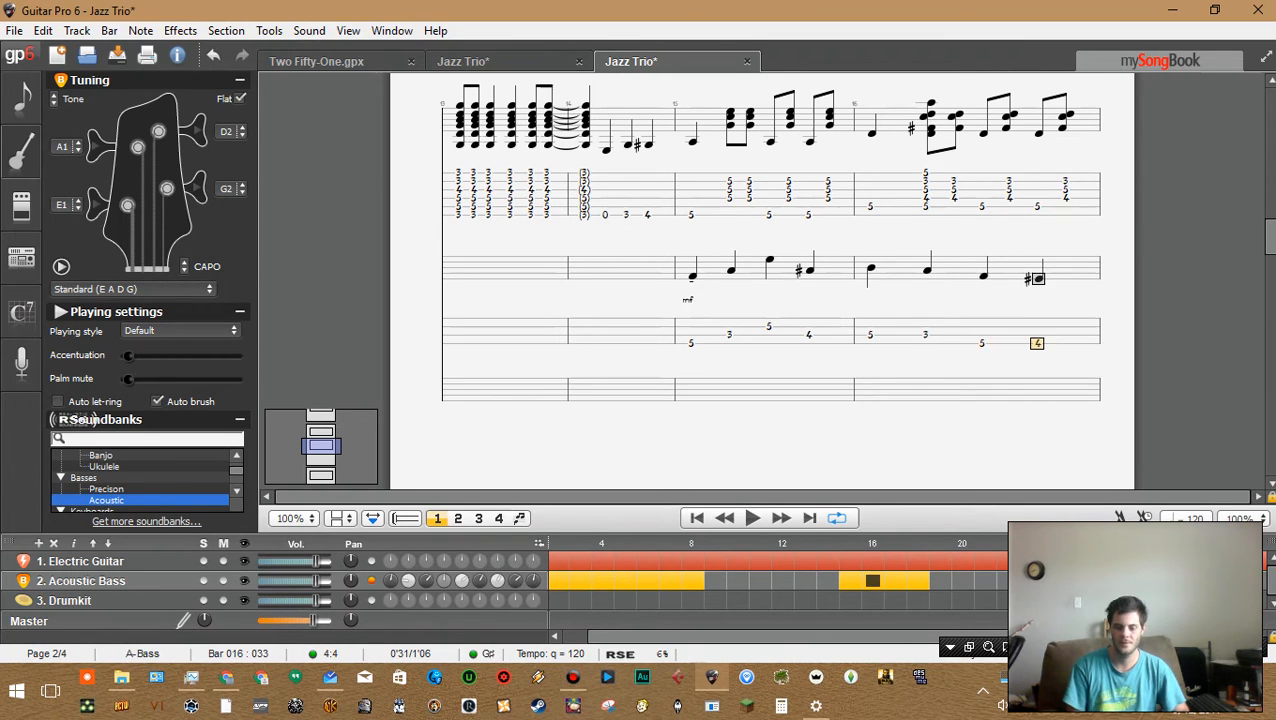
{"action": "key", "text": "Left"}
{"action": "key", "text": "Left"}
{"action": "key", "text": "Left"}
{"action": "key", "text": "Left"}
{"action": "key", "text": "Left"}
{"action": "key", "text": "Left"}
{"action": "key", "text": "Left"}
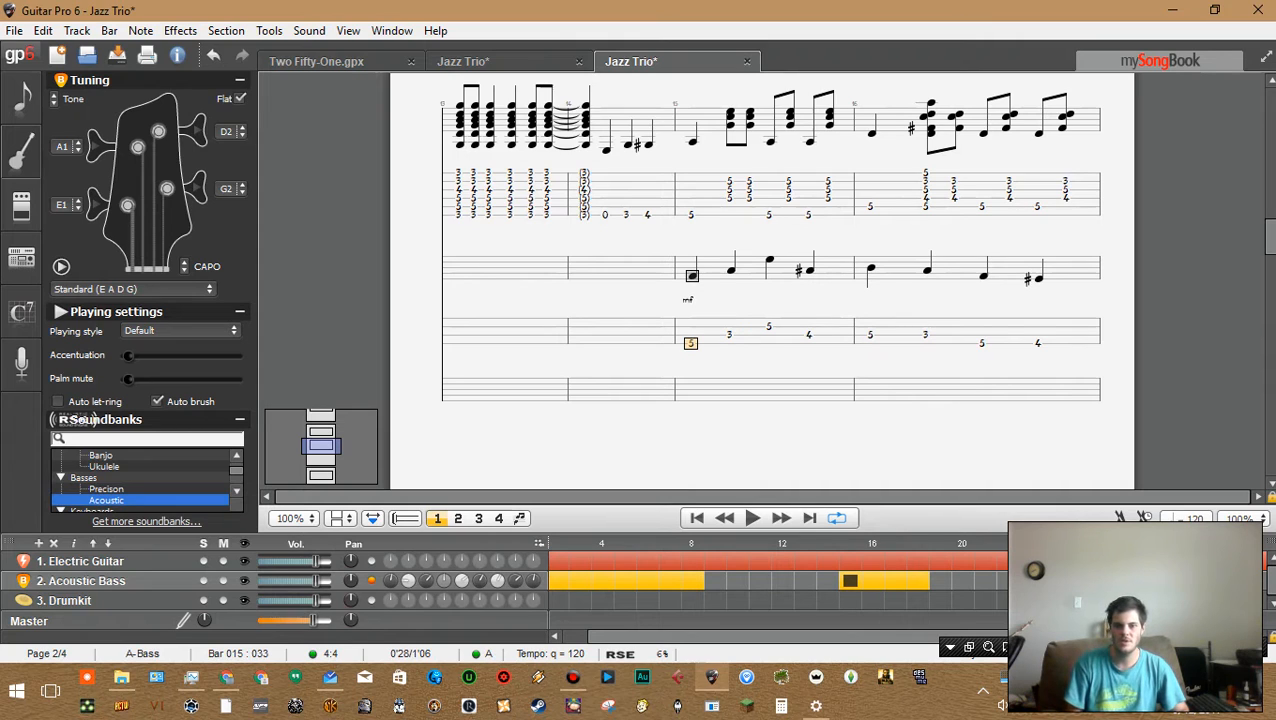
{"action": "key", "text": "Right"}
{"action": "key", "text": "Right"}
{"action": "key", "text": "Right"}
{"action": "key", "text": "Right"}
{"action": "key", "text": "Right"}
{"action": "key", "text": "Right"}
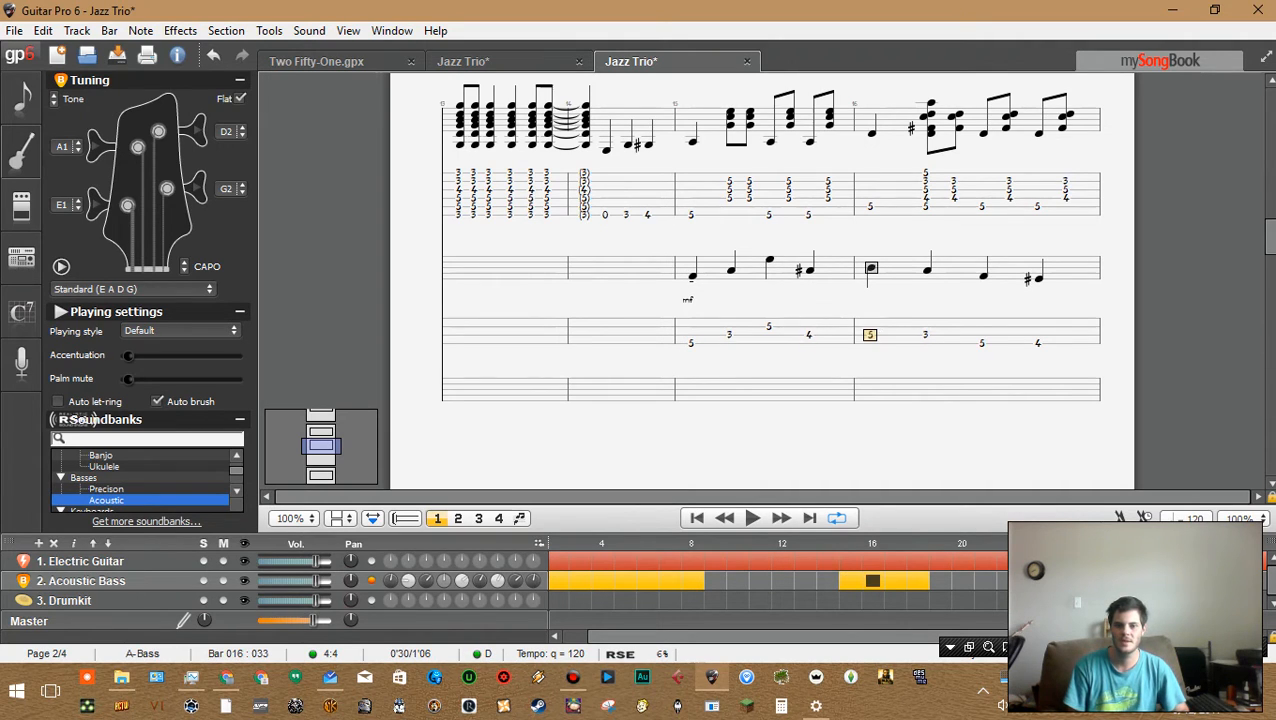
{"action": "key", "text": "Left"}
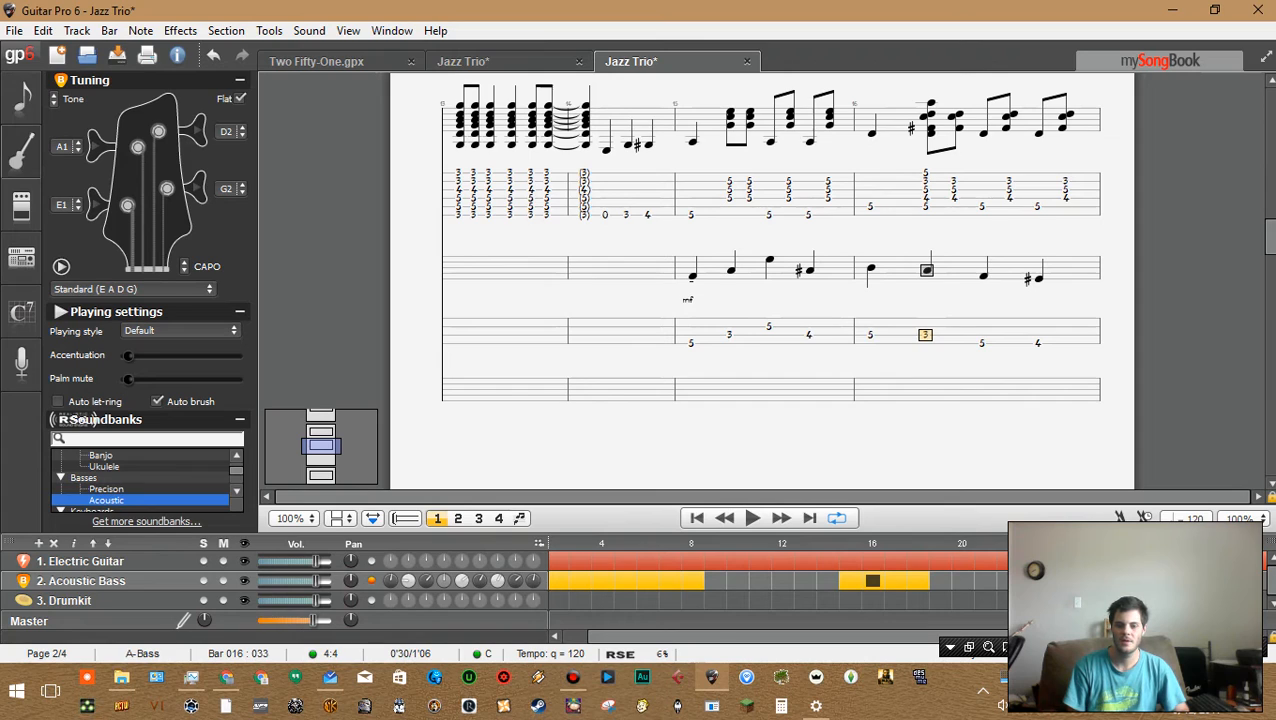
{"action": "key", "text": "Right"}
{"action": "key", "text": "Left"}
{"action": "key", "text": "Left"}
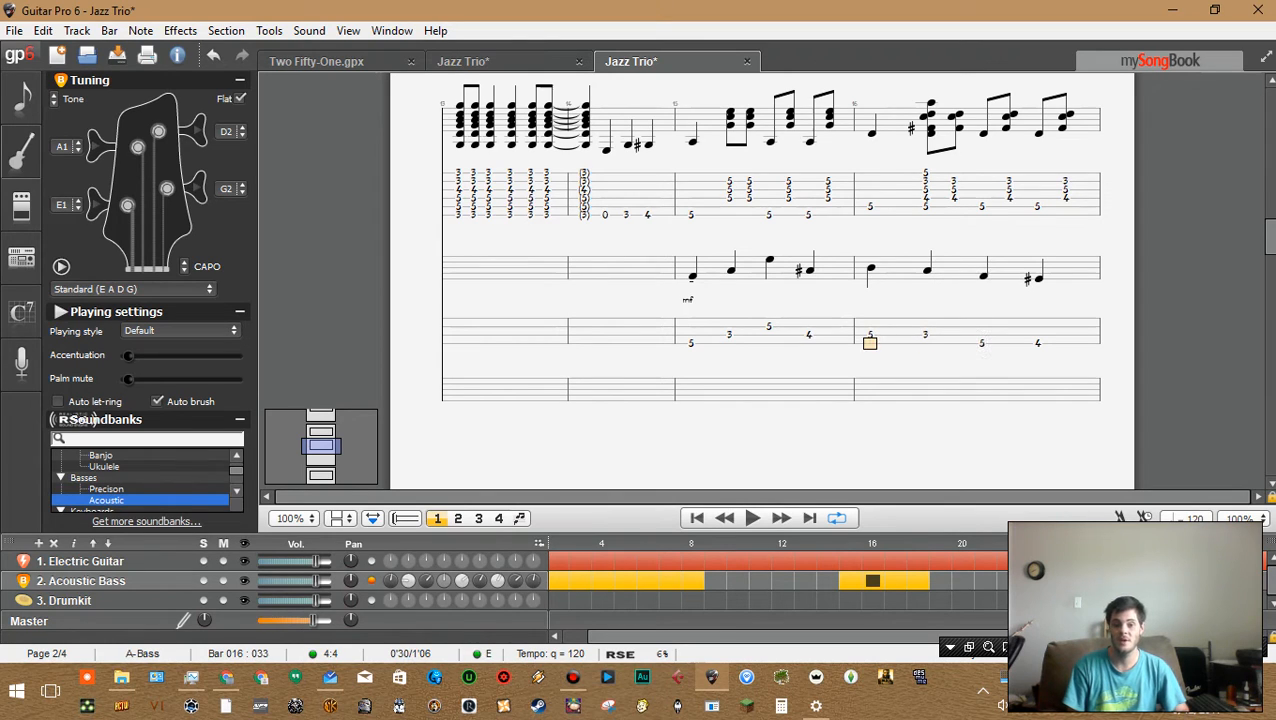
{"action": "key", "text": "Left"}
{"action": "key", "text": "Left"}
{"action": "key", "text": "Left"}
{"action": "key", "text": "Left"}
{"action": "key", "text": "Right"}
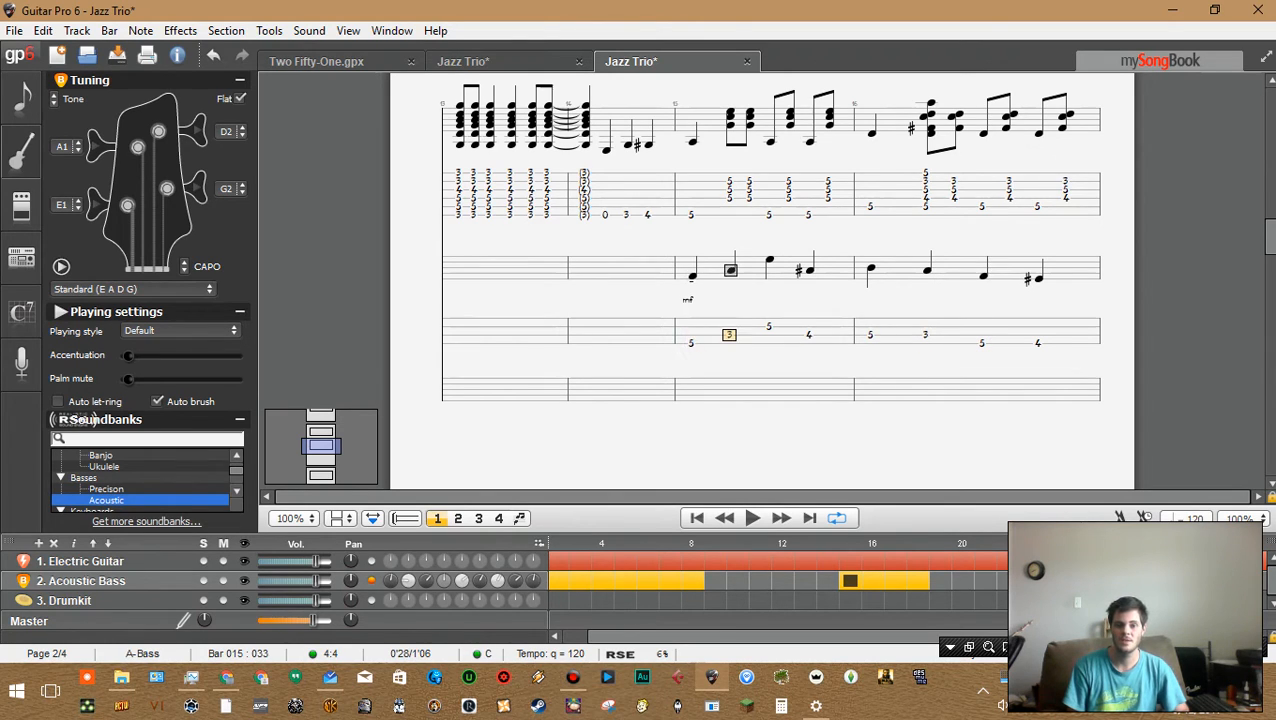
{"action": "key", "text": "Left"}
{"action": "key", "text": "Right"}
{"action": "key", "text": "Right"}
{"action": "key", "text": "Up"}
{"action": "key", "text": "Up"}
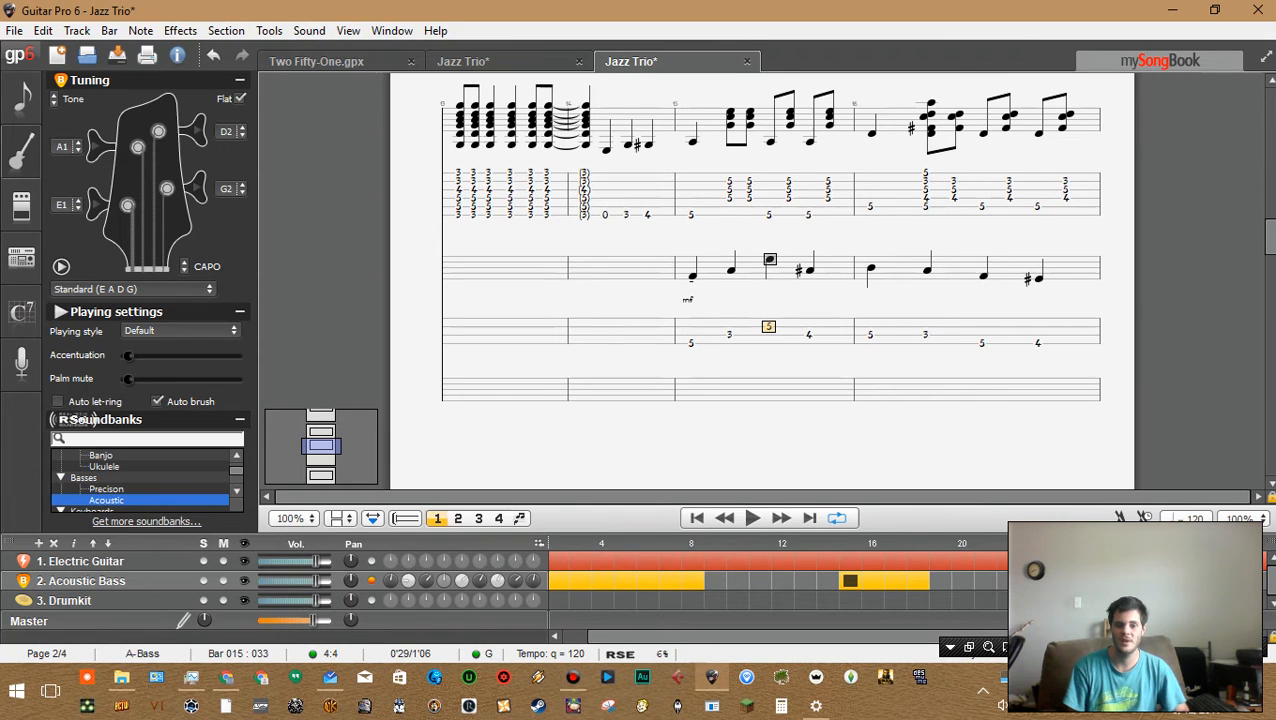
{"action": "key", "text": "Right"}
{"action": "key", "text": "Right"}
{"action": "key", "text": "Down"}
{"action": "key", "text": "Right"}
{"action": "key", "text": "Right"}
{"action": "key", "text": "Down"}
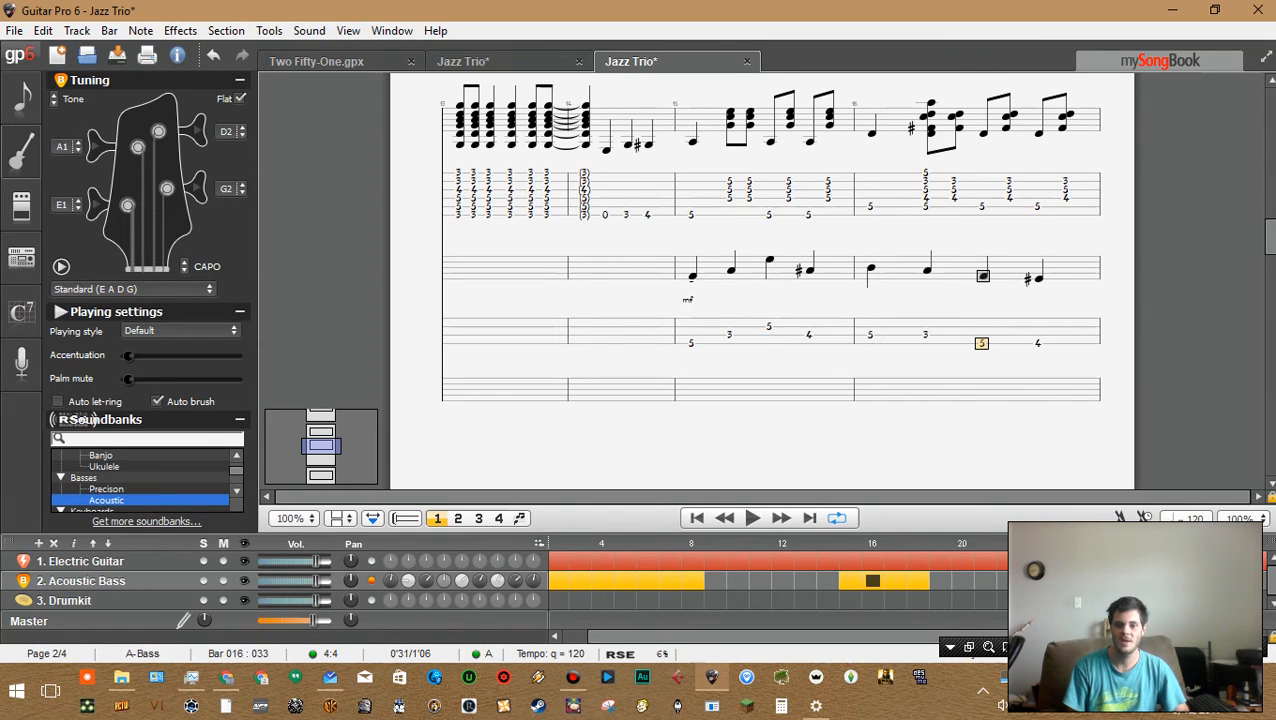
{"action": "key", "text": "Left"}
{"action": "key", "text": "Left"}
{"action": "key", "text": "Left"}
{"action": "key", "text": "Up"}
{"action": "key", "text": "Right"}
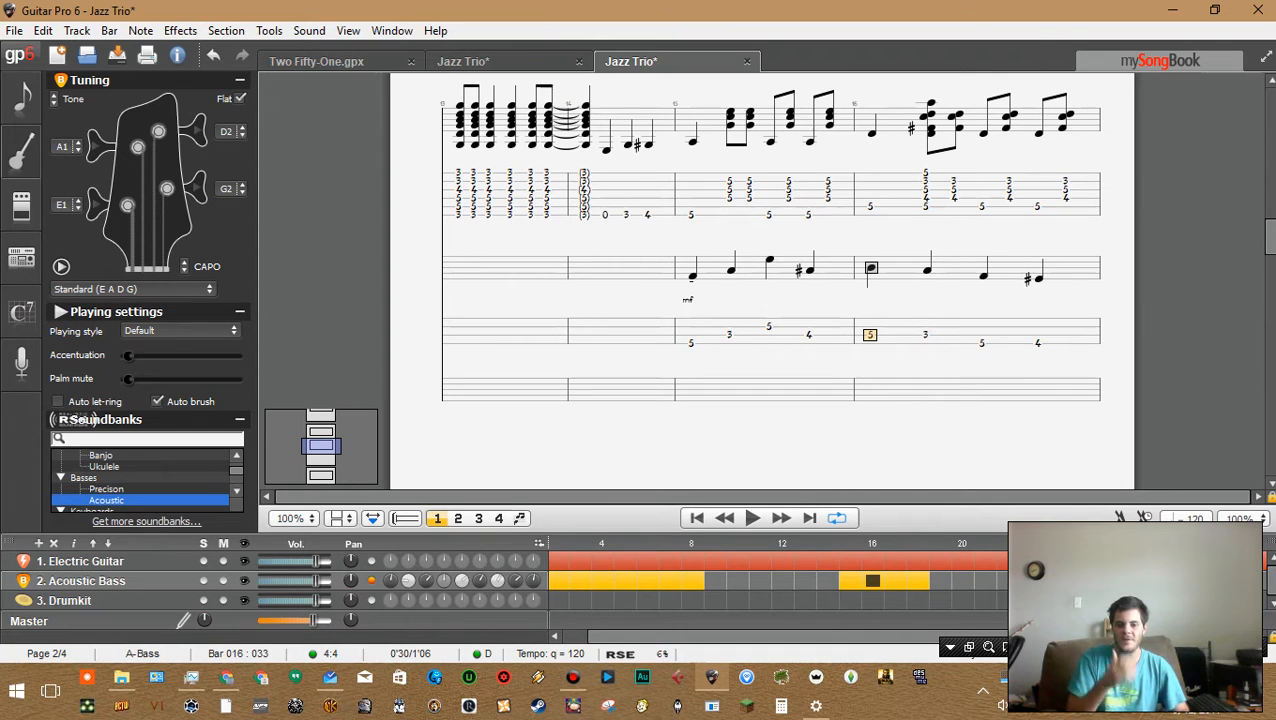
Try adding a note to bar 16's second-beat guitar chord in the chord dialog, then cancel it
{"action": "left_click", "coordinate": [925, 190]}
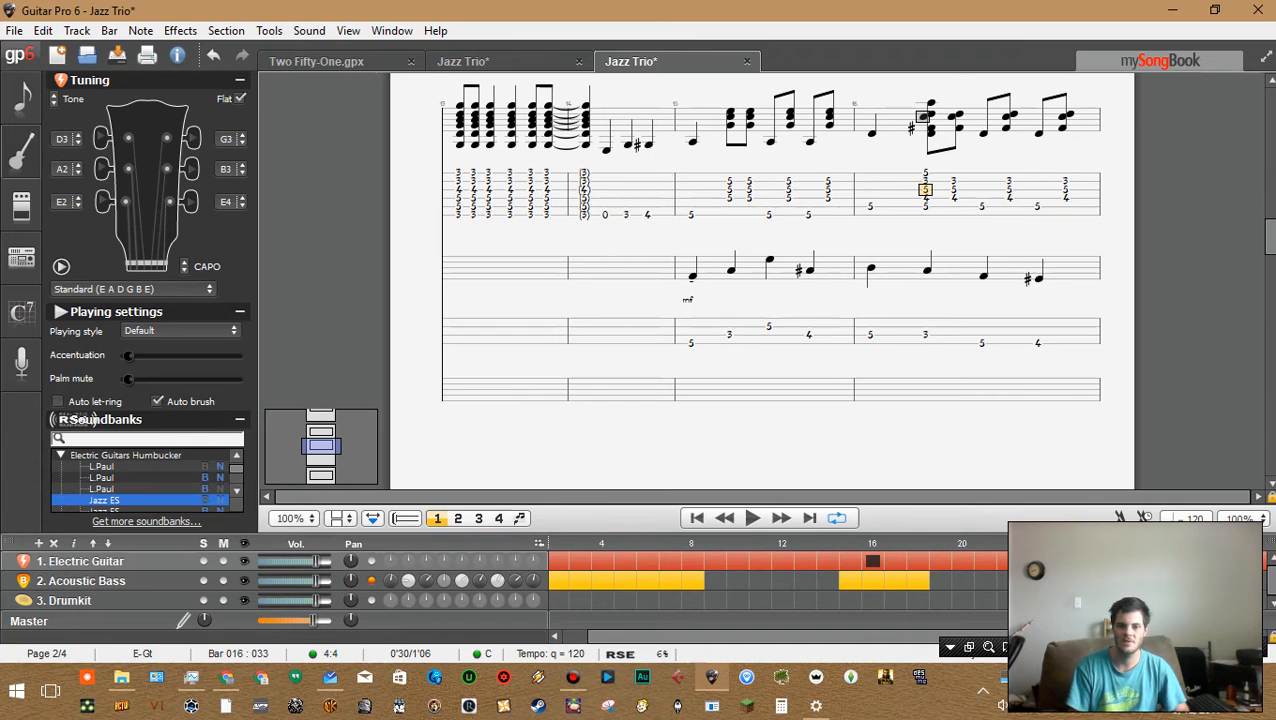
{"action": "left_click", "coordinate": [870, 335]}
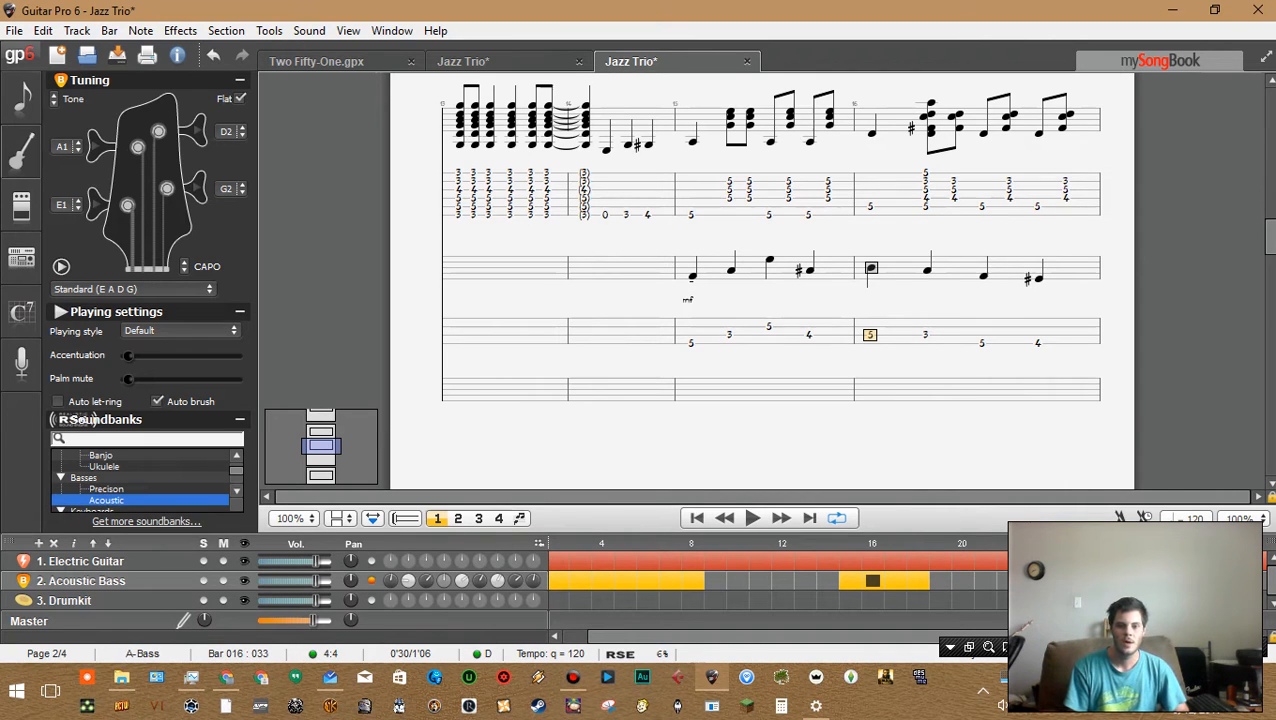
{"action": "left_click", "coordinate": [925, 181]}
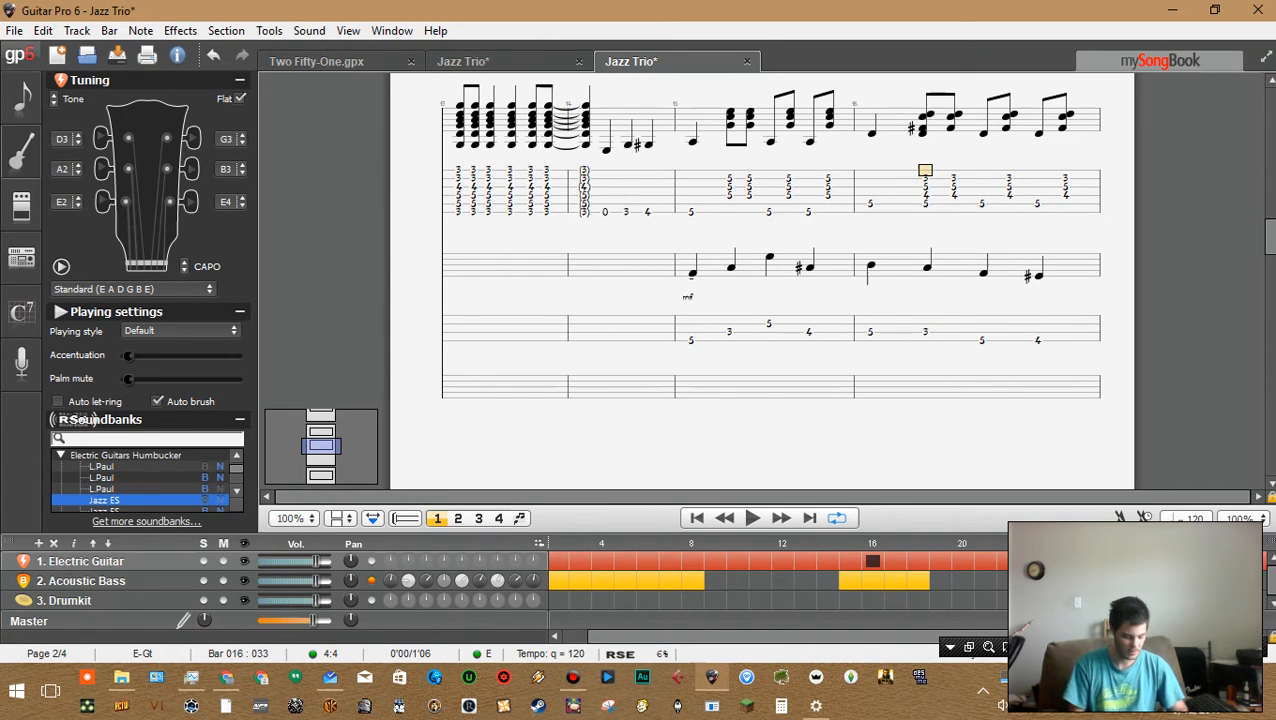
{"action": "key", "text": "a"}
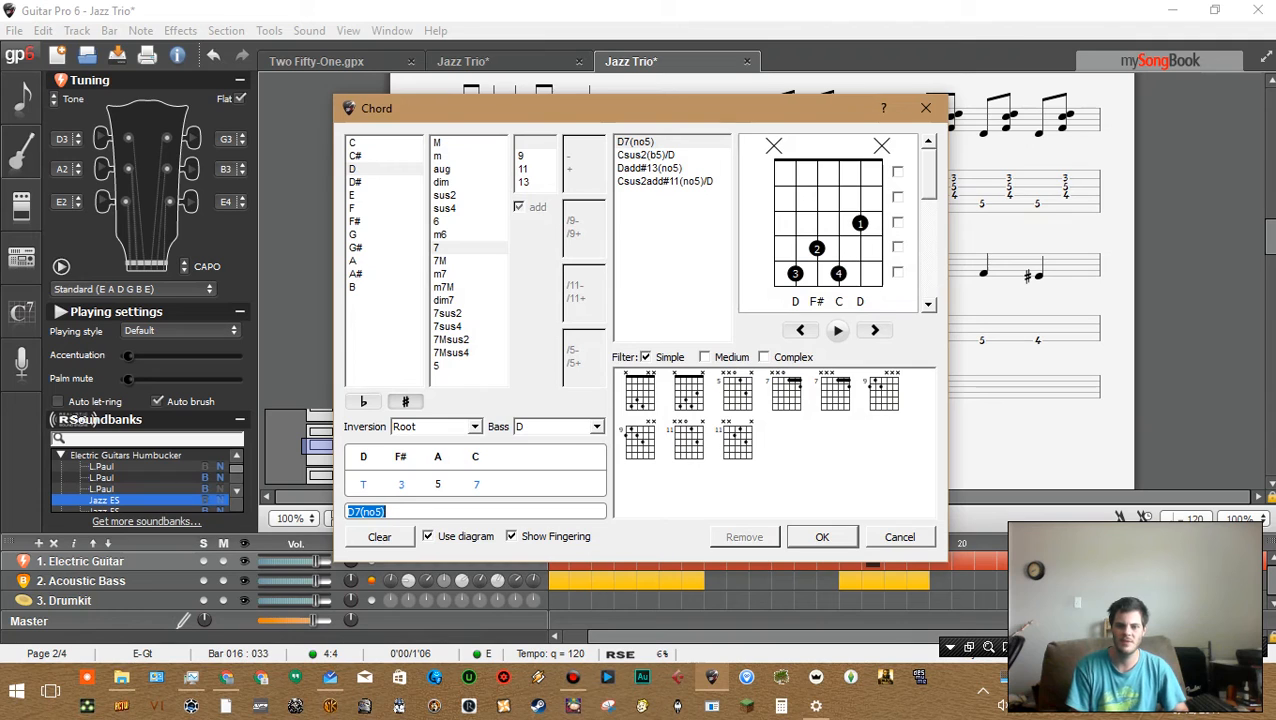
{"action": "left_click", "coordinate": [881, 273]}
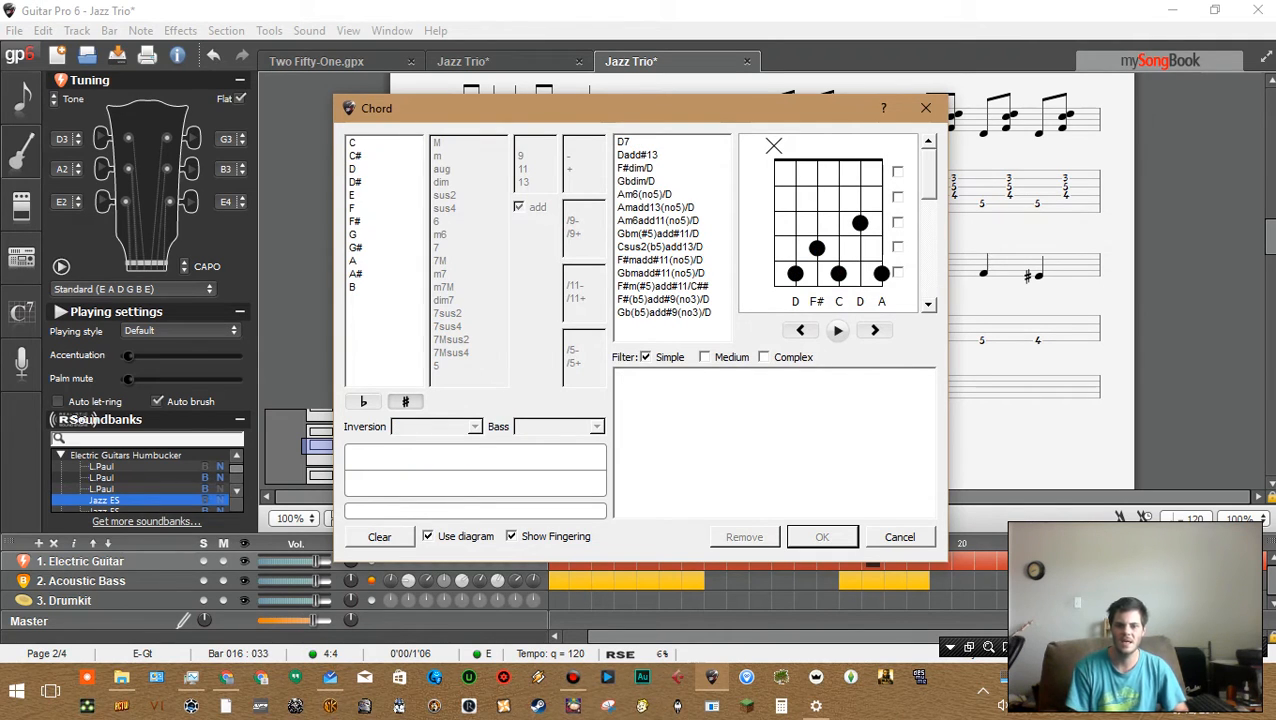
{"action": "left_click", "coordinate": [900, 537]}
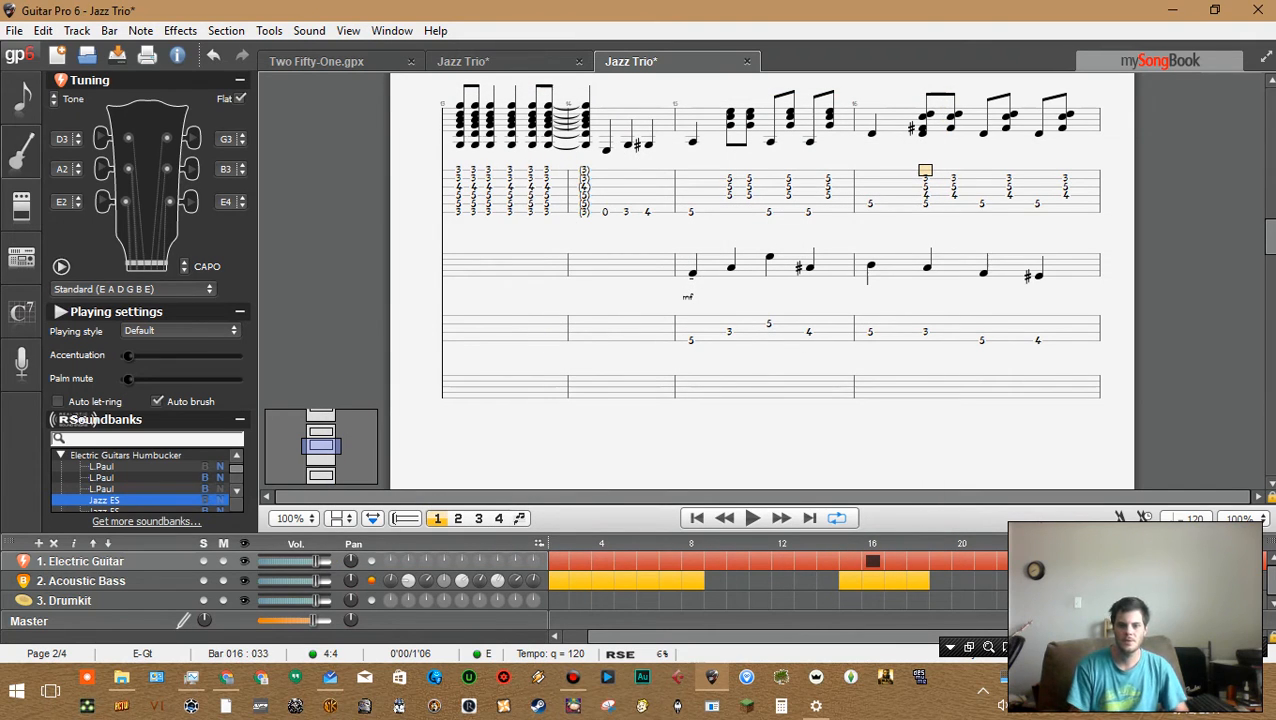
Play back bar 16 from its bass line and step back through the bass notes into bar 15
{"action": "left_click", "coordinate": [982, 341]}
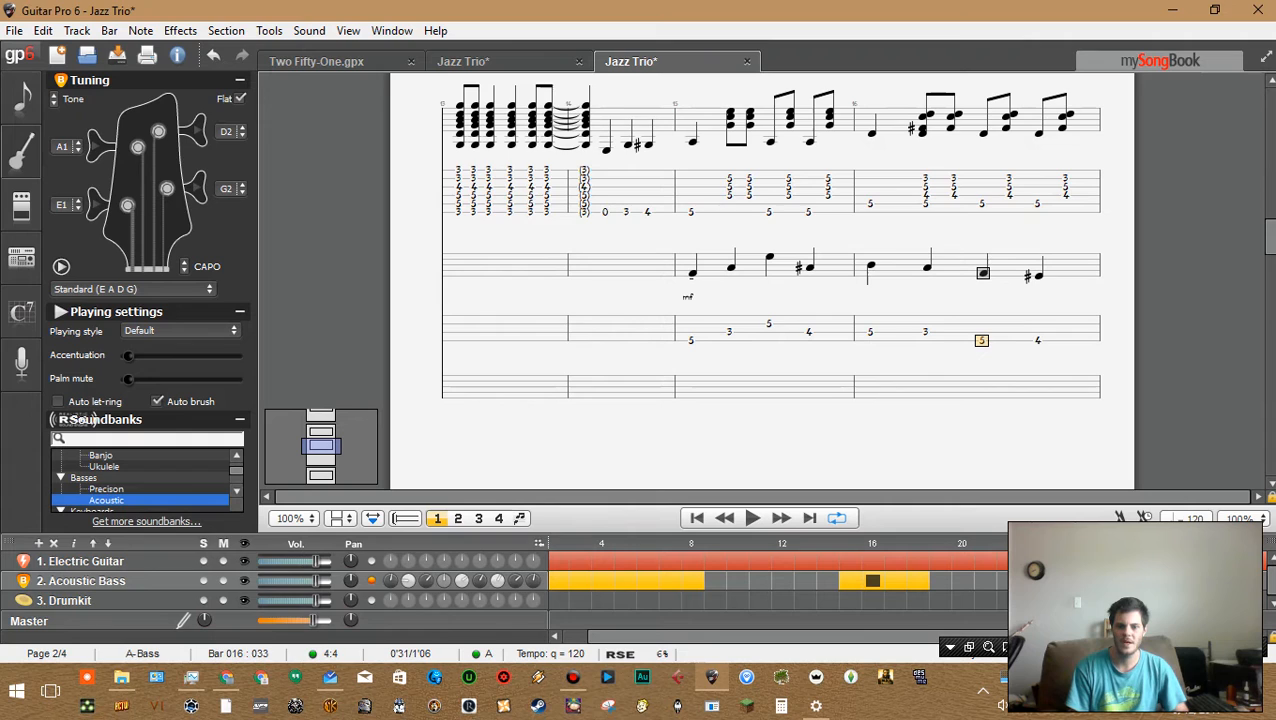
{"action": "left_click", "coordinate": [925, 332]}
{"action": "left_click", "coordinate": [982, 341]}
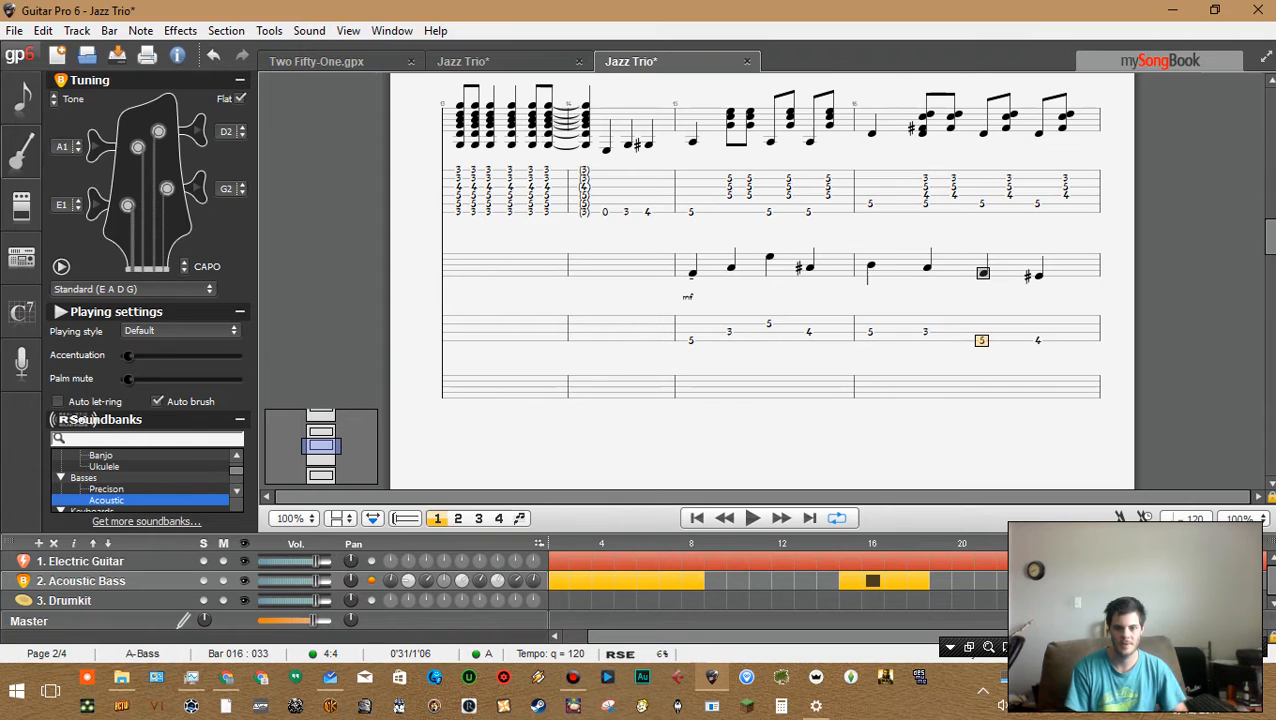
{"action": "key", "text": "Up"}
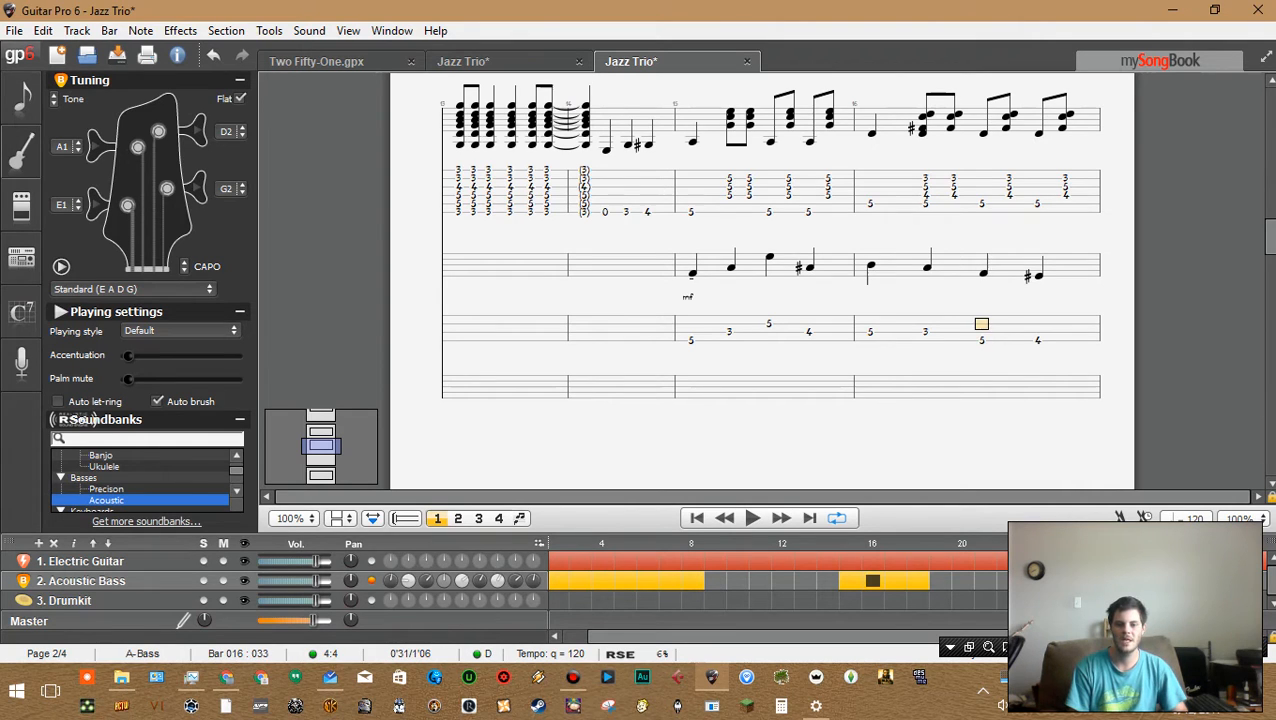
{"action": "key", "text": "Down"}
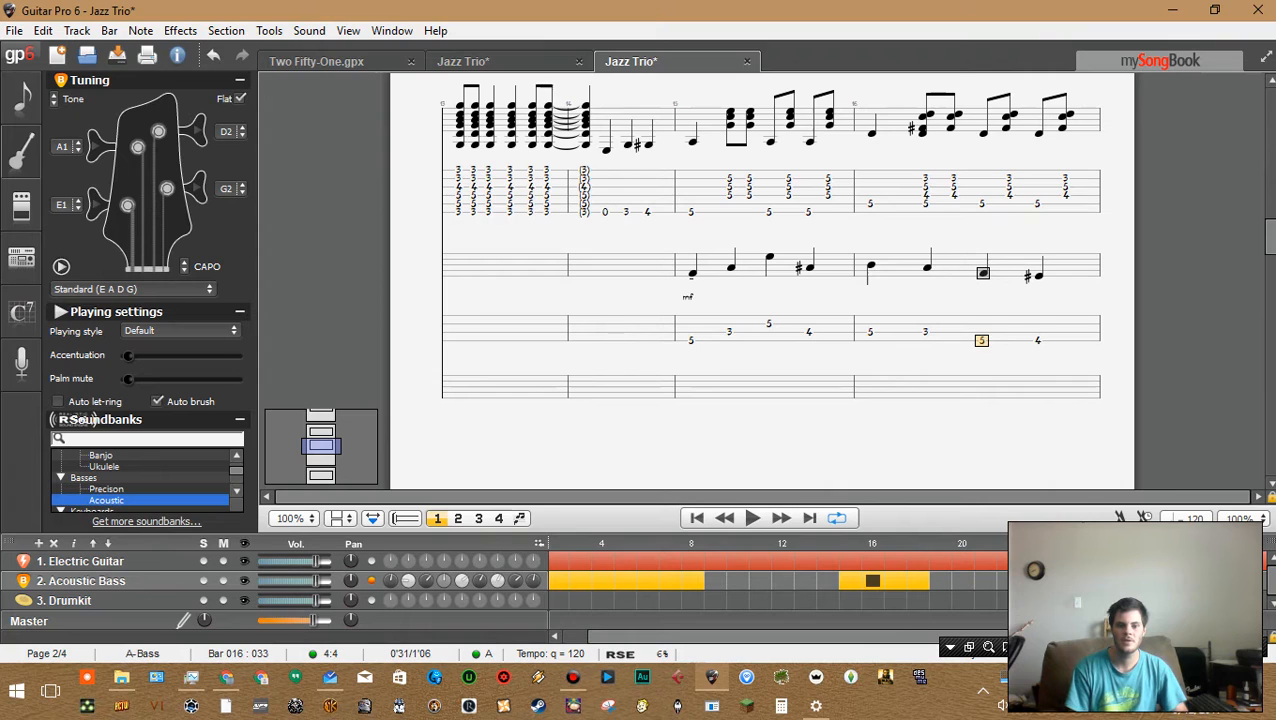
{"action": "key", "text": "ctrl+Left"}
{"action": "key", "text": "space"}
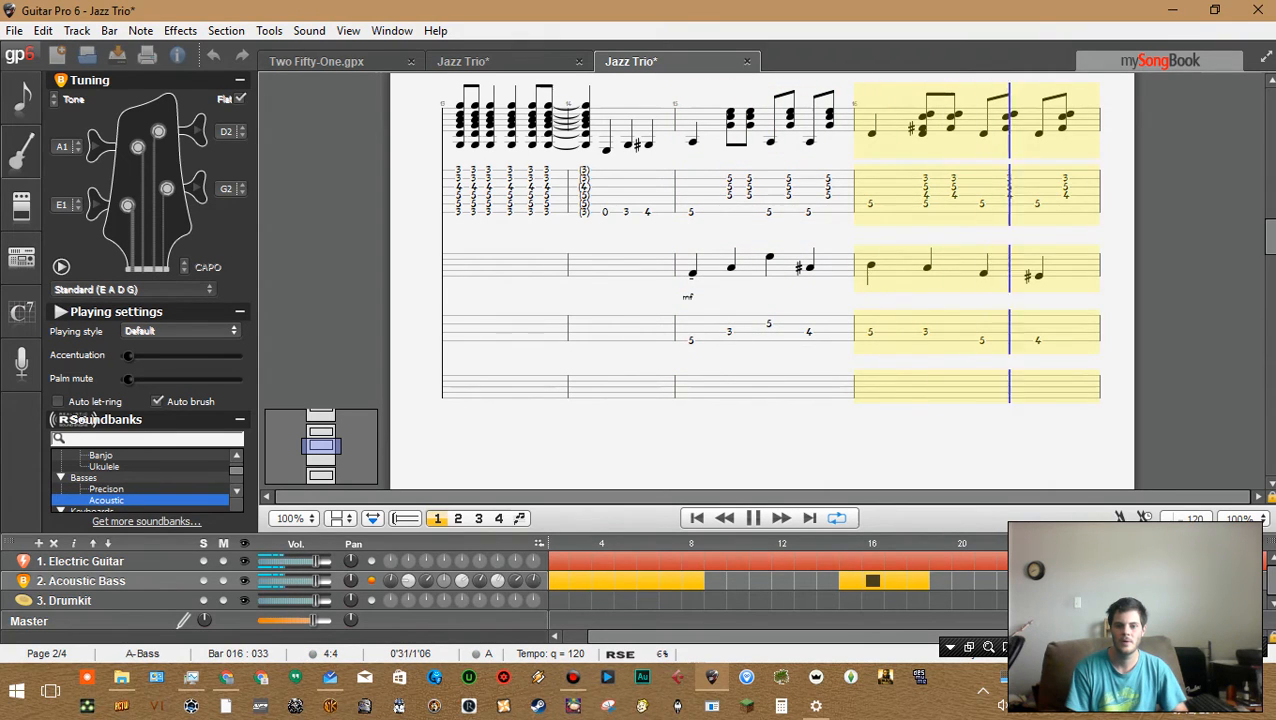
{"action": "key", "text": "space"}
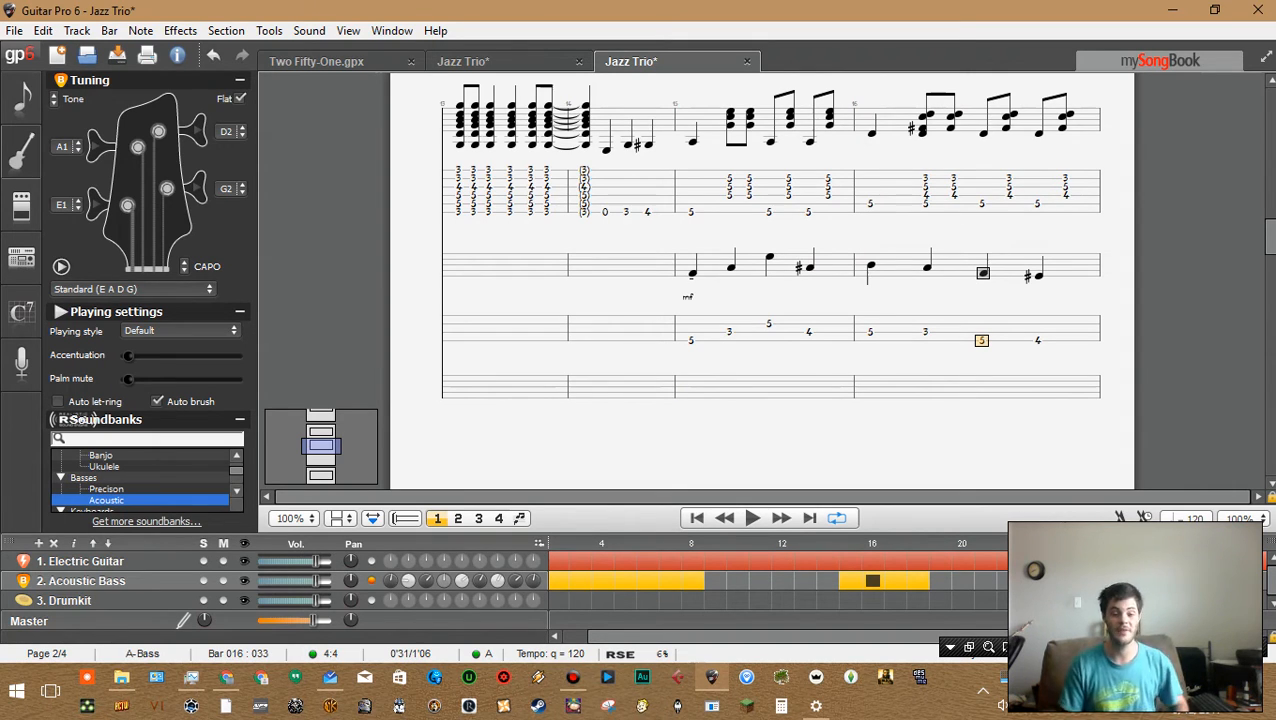
{"action": "key", "text": "Left"}
{"action": "key", "text": "Left"}
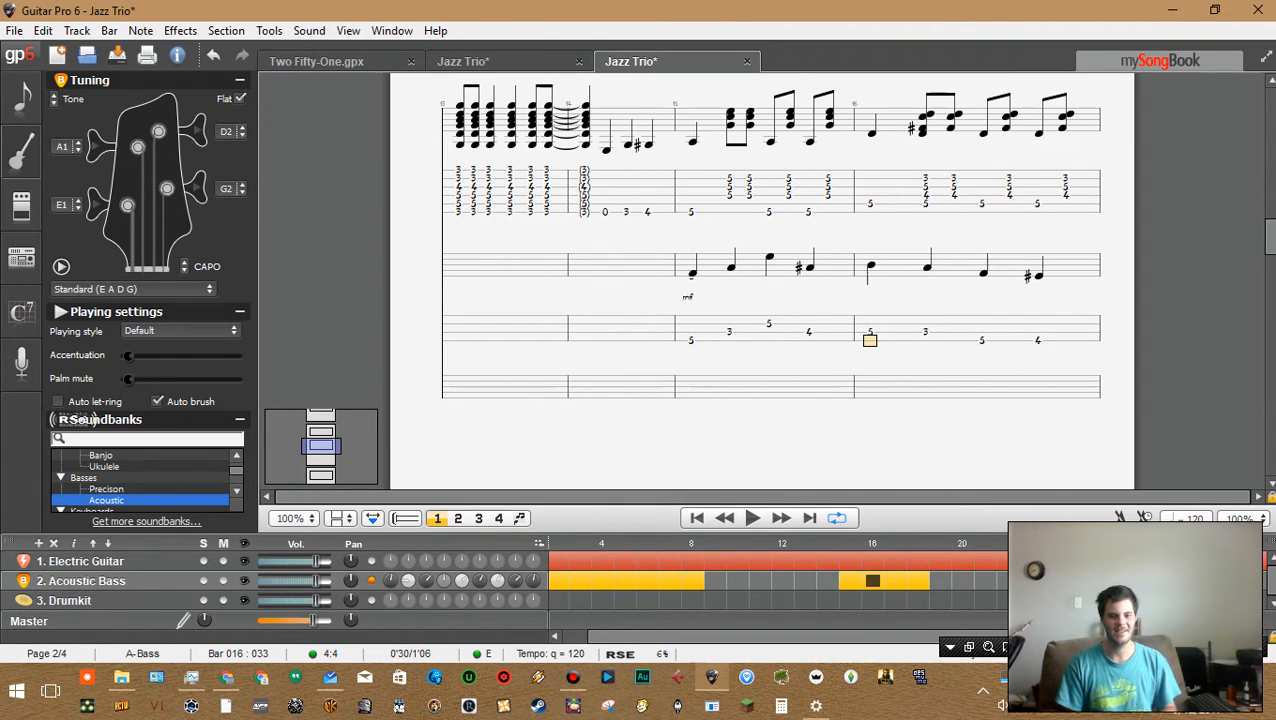
{"action": "key", "text": "Left"}
{"action": "key", "text": "Left"}
{"action": "key", "text": "Left"}
{"action": "key", "text": "Left"}
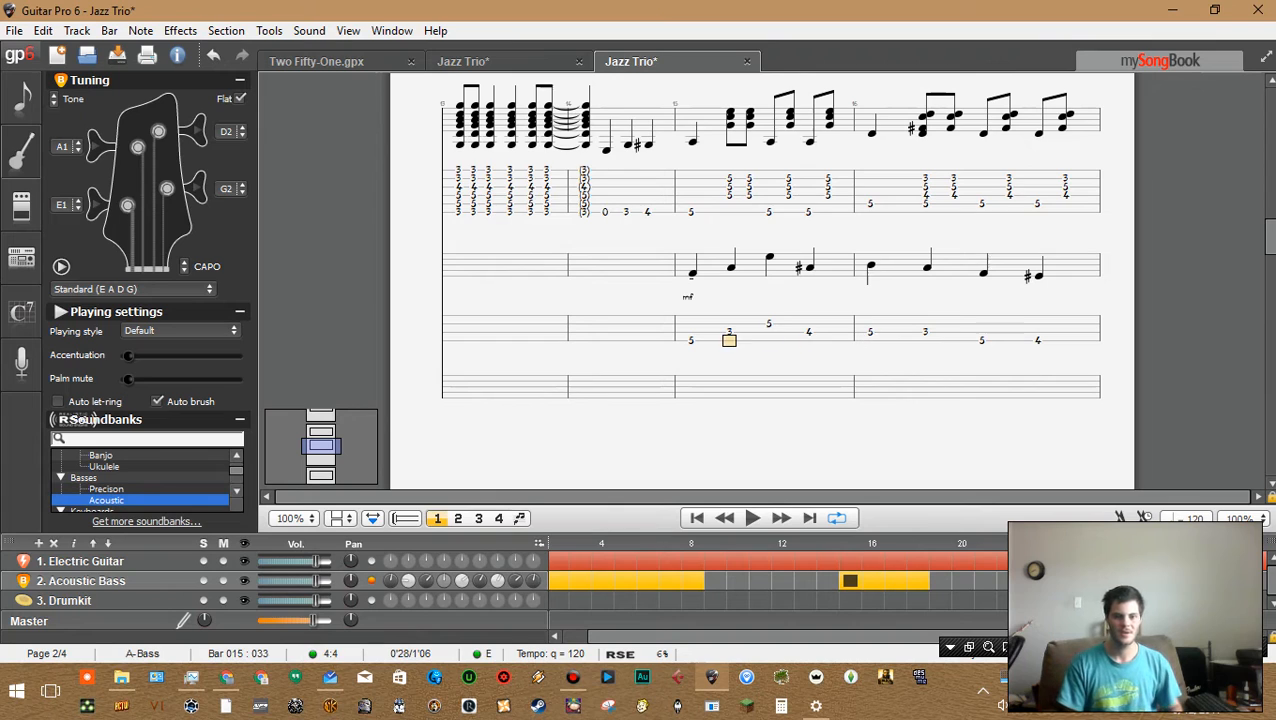
Step through the acoustic bass notes of bars 15 and 16 and check the guitar chords above them
{"action": "key", "text": "Right"}
{"action": "key", "text": "Right"}
{"action": "key", "text": "Right"}
{"action": "key", "text": "Right"}
{"action": "key", "text": "Right"}
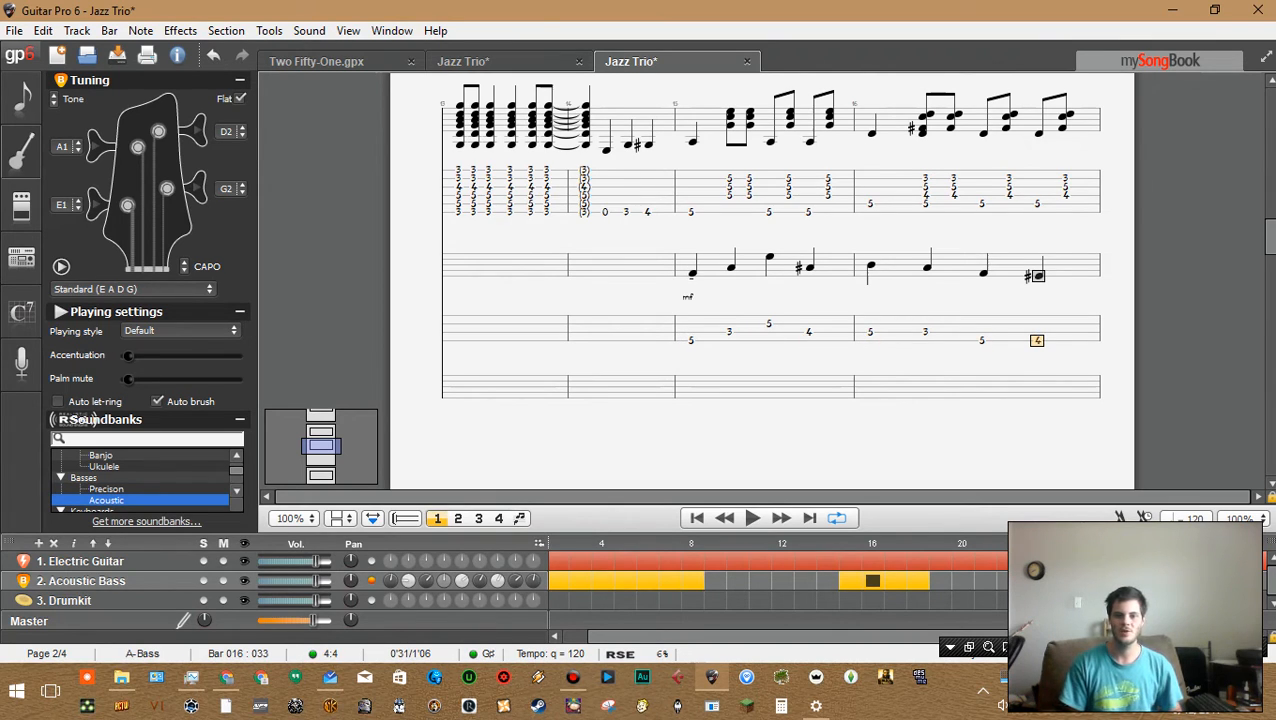
{"action": "left_click", "coordinate": [690, 195]}
{"action": "left_click", "coordinate": [953, 203]}
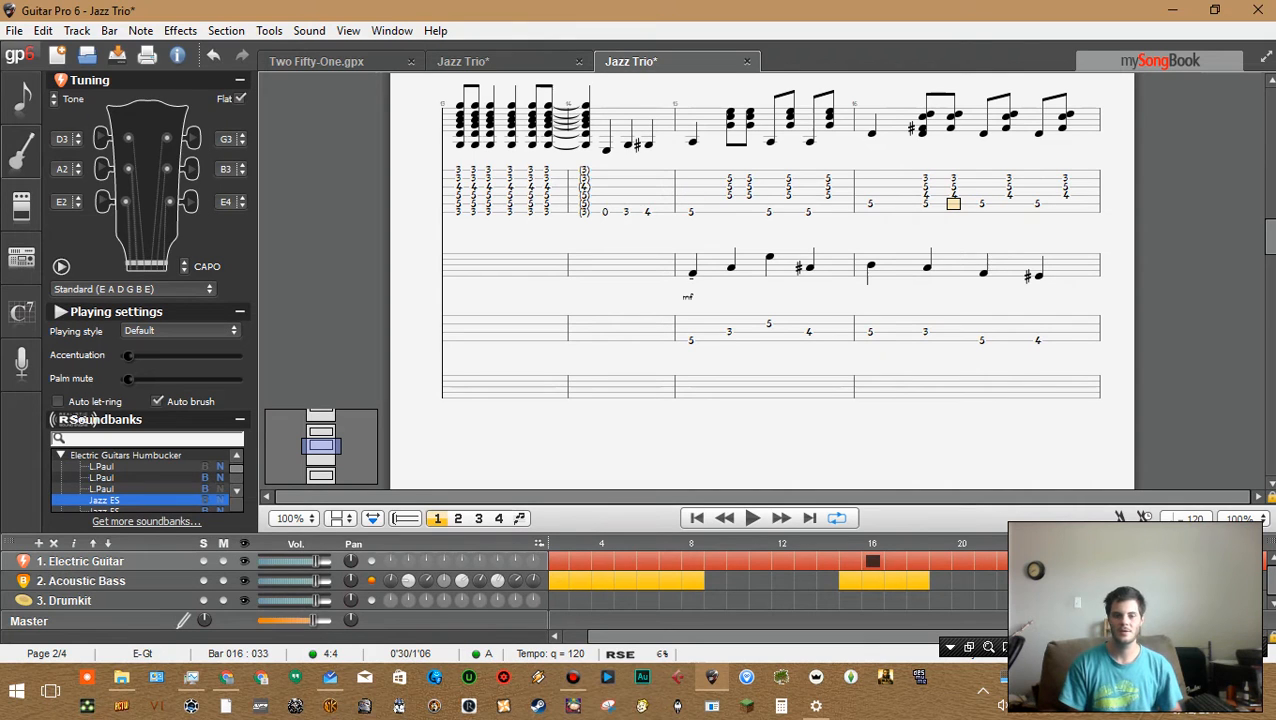
{"action": "left_click", "coordinate": [870, 341]}
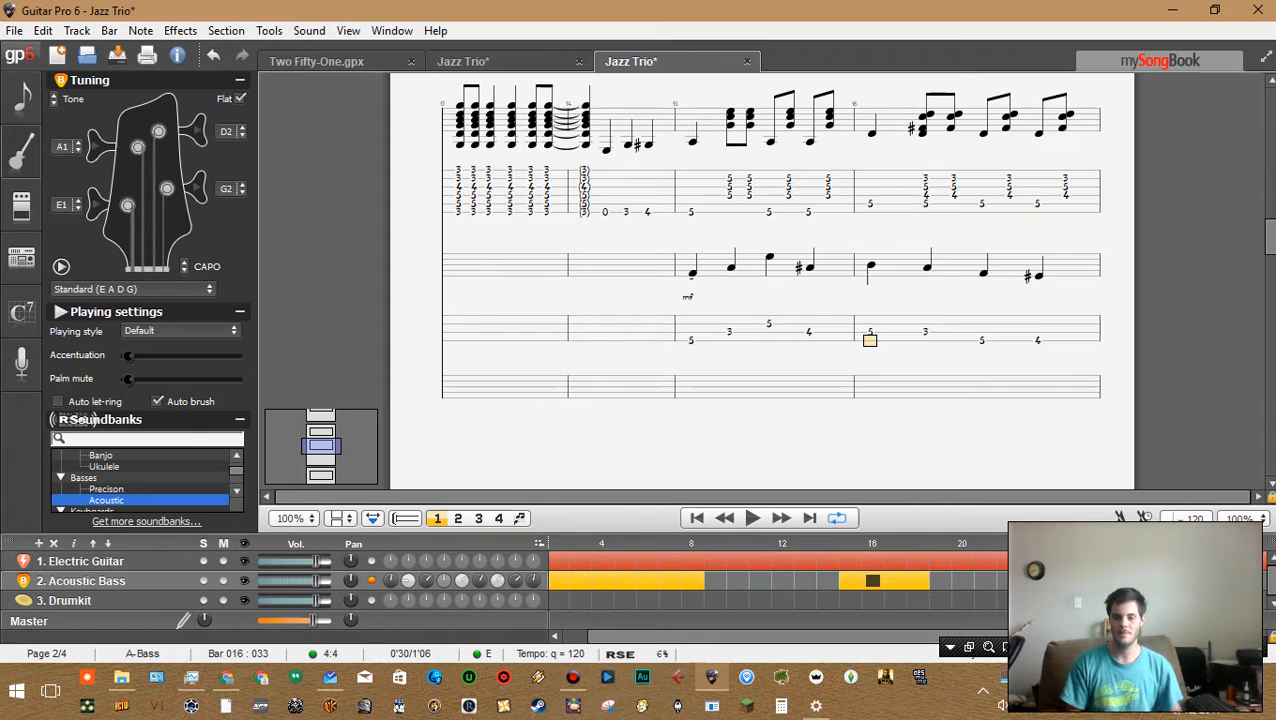
{"action": "key", "text": "Right"}
{"action": "key", "text": "Right"}
{"action": "key", "text": "Left"}
{"action": "key", "text": "Left"}
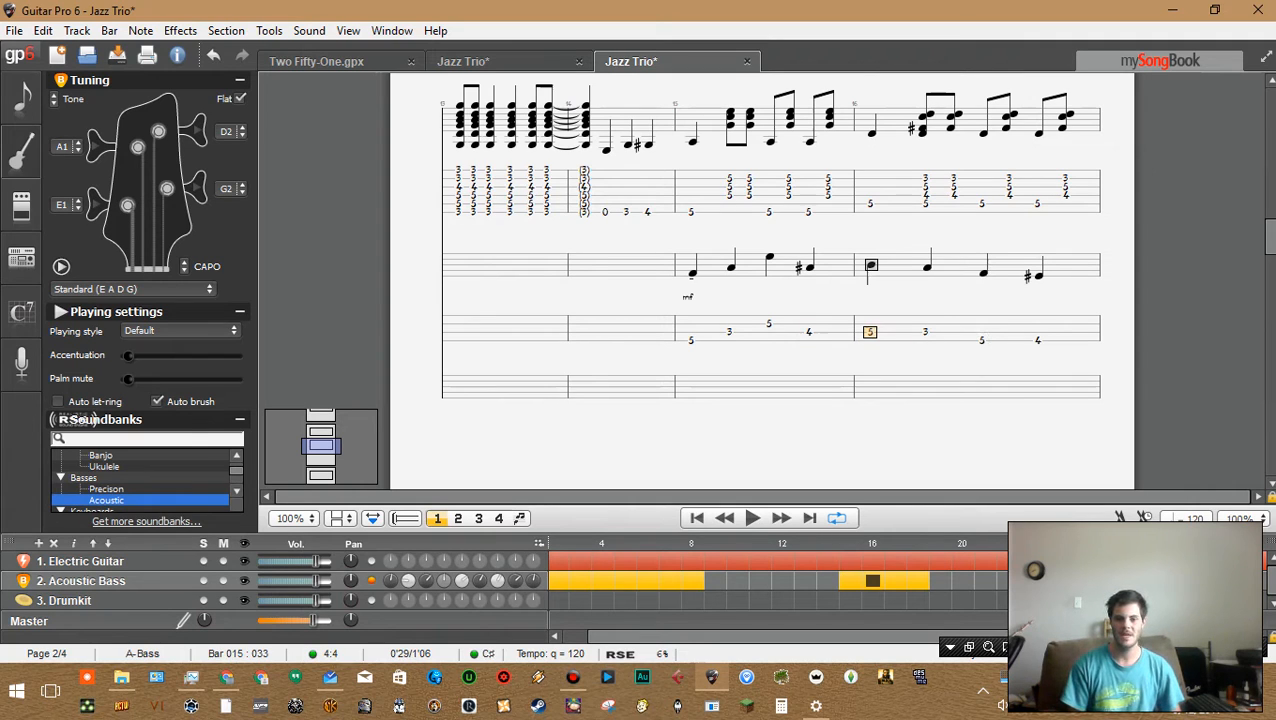
Try stacking fret 4 on the D string and fret 2 on the E string onto bar 16's first bass note, then delete them
{"action": "key", "text": "Up"}
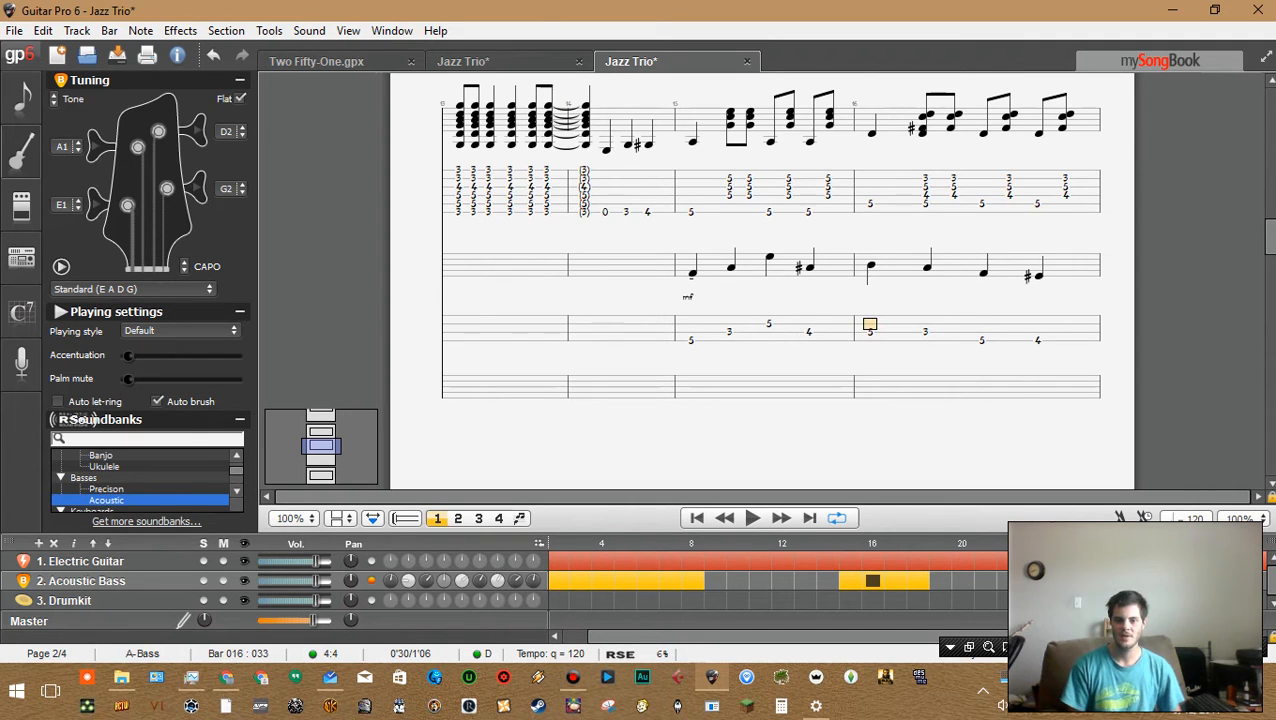
{"action": "type", "text": "4"}
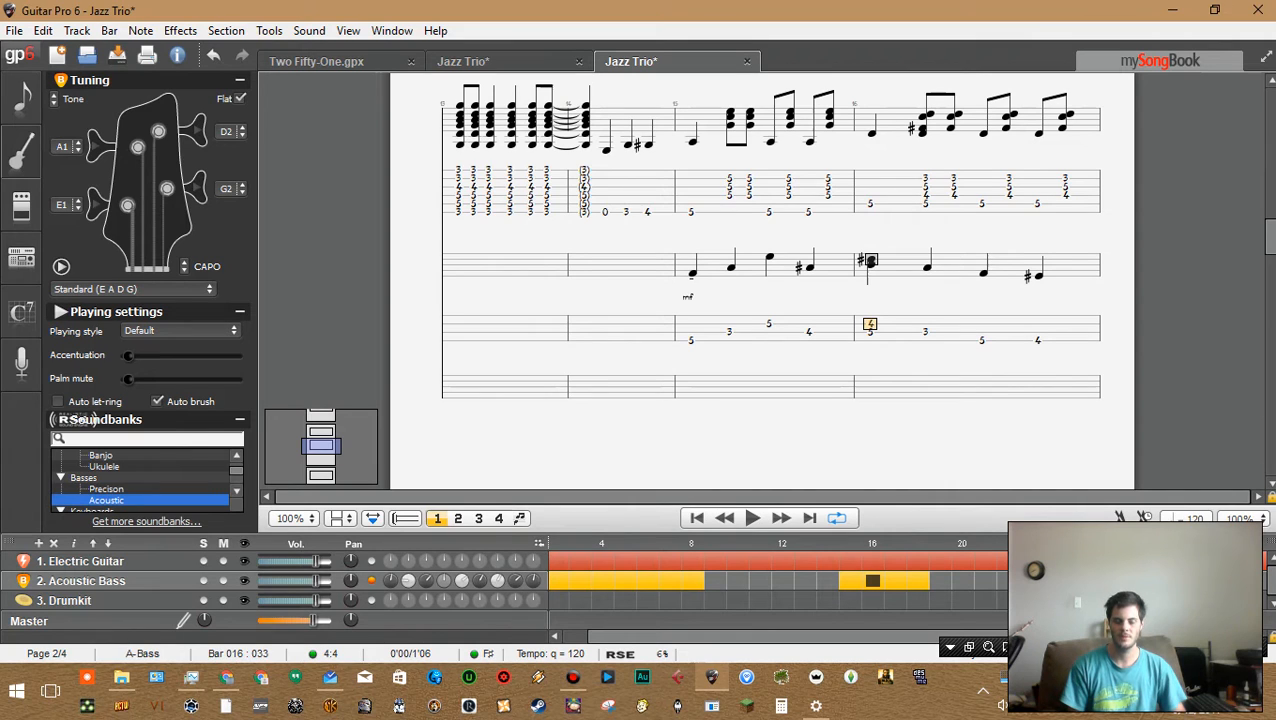
{"action": "key", "text": "Down"}
{"action": "key", "text": "Down"}
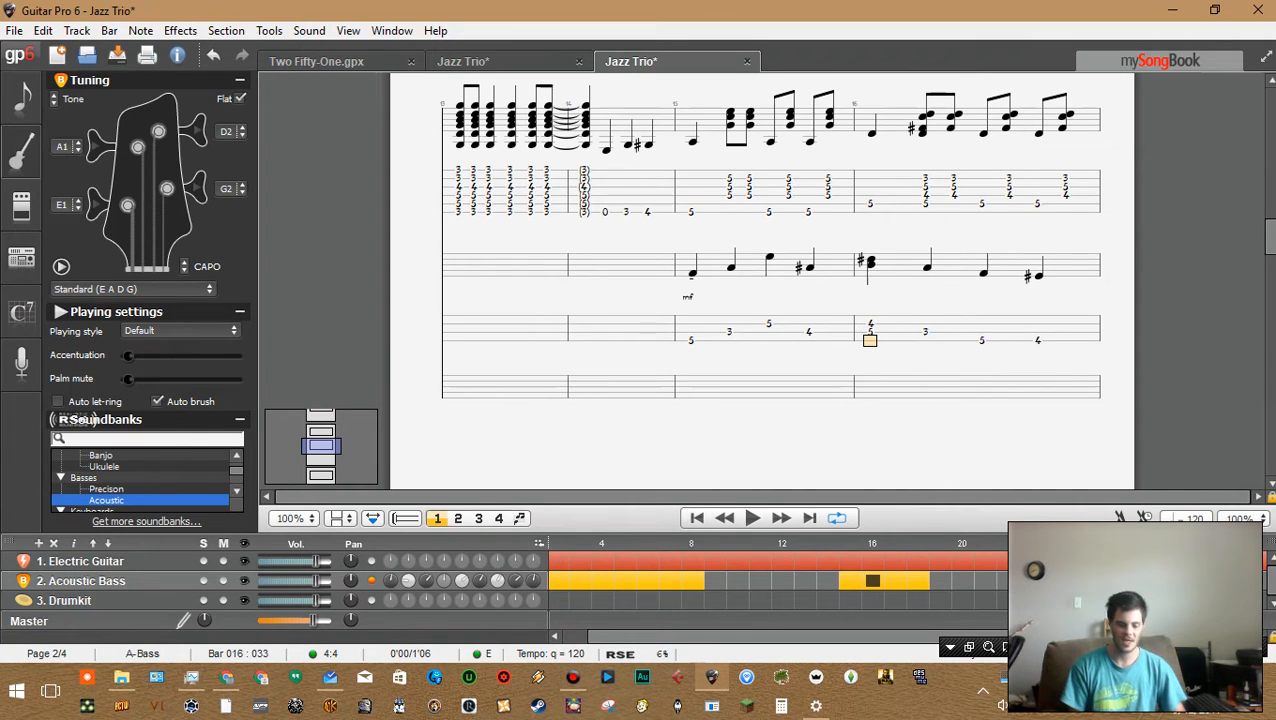
{"action": "key", "text": "2"}
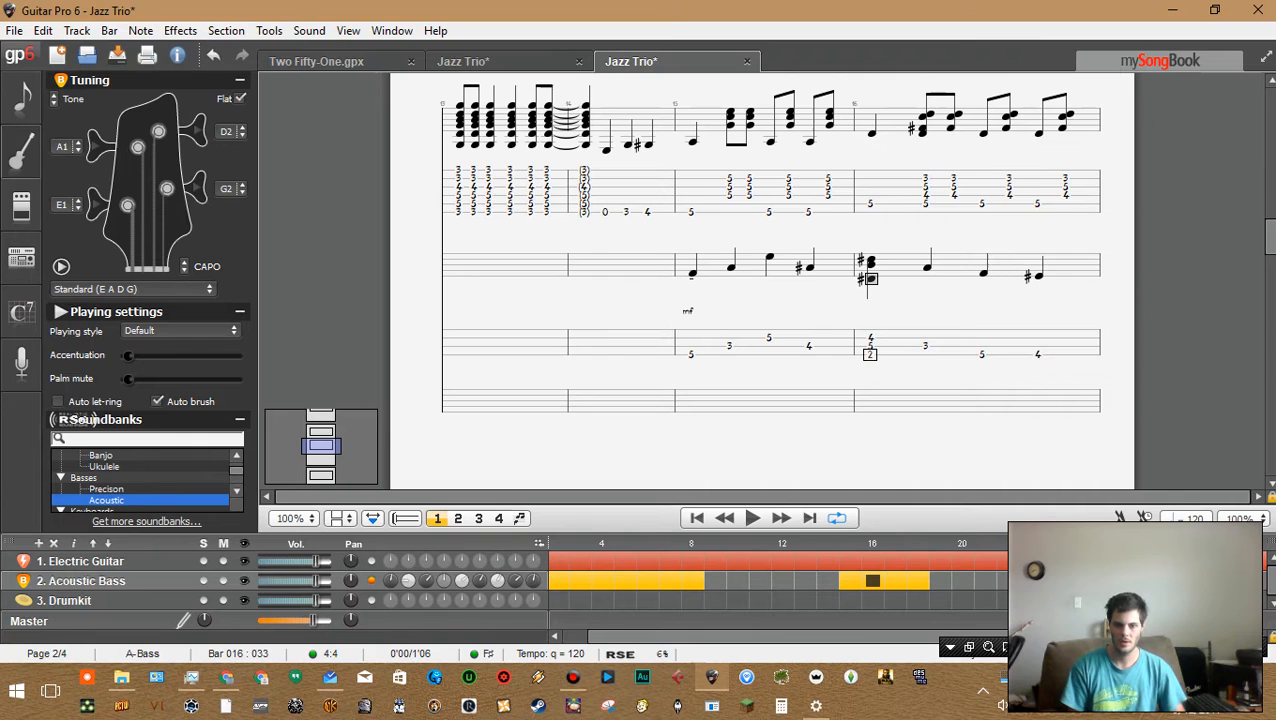
{"action": "key", "text": "Up"}
{"action": "key", "text": "Up"}
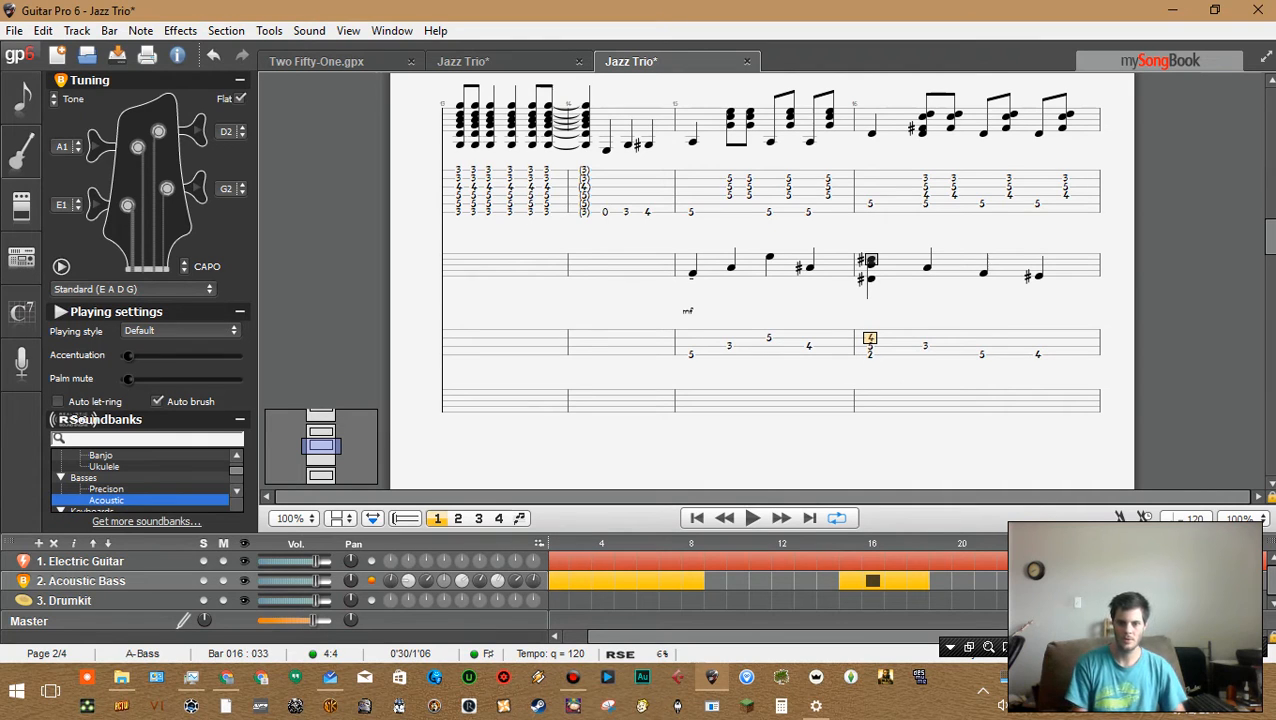
{"action": "key", "text": "Delete"}
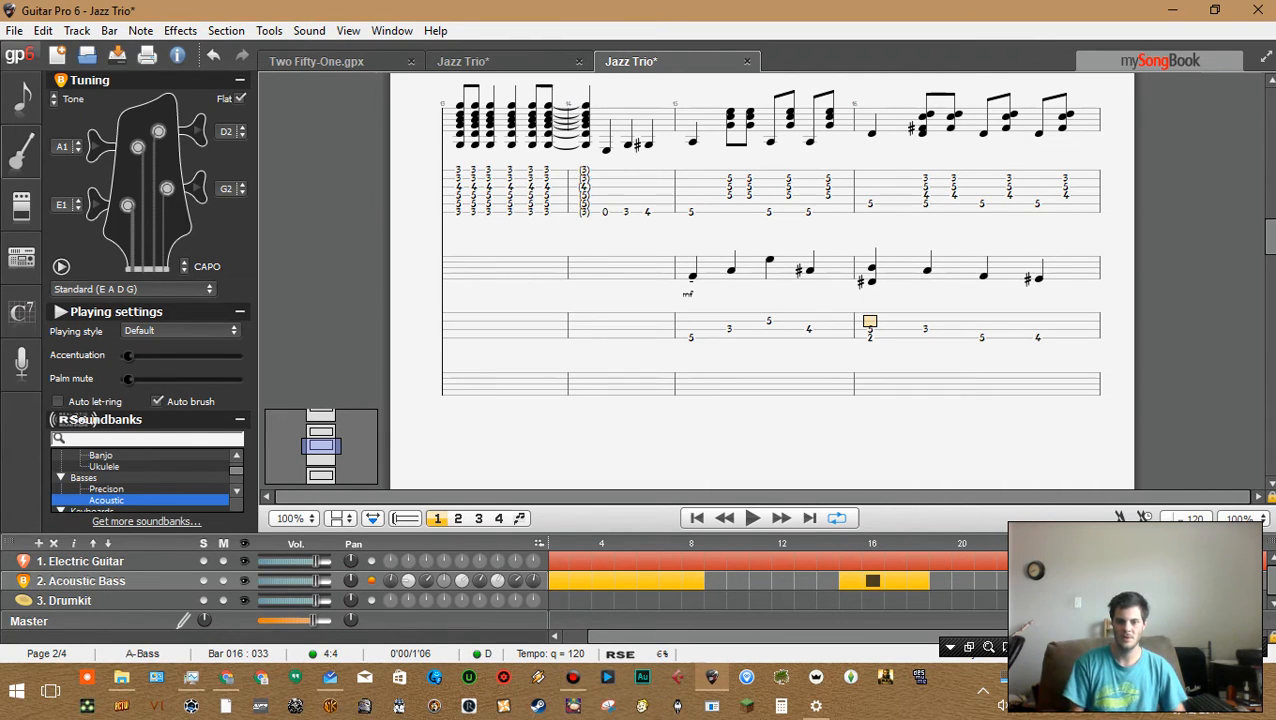
{"action": "key", "text": "Down"}
{"action": "key", "text": "Down"}
{"action": "key", "text": "Delete"}
Rewrite bar 16's first two bass notes as fret 5 on the A string and fret 2 on the E string, then play it back
{"action": "key", "text": "Right"}
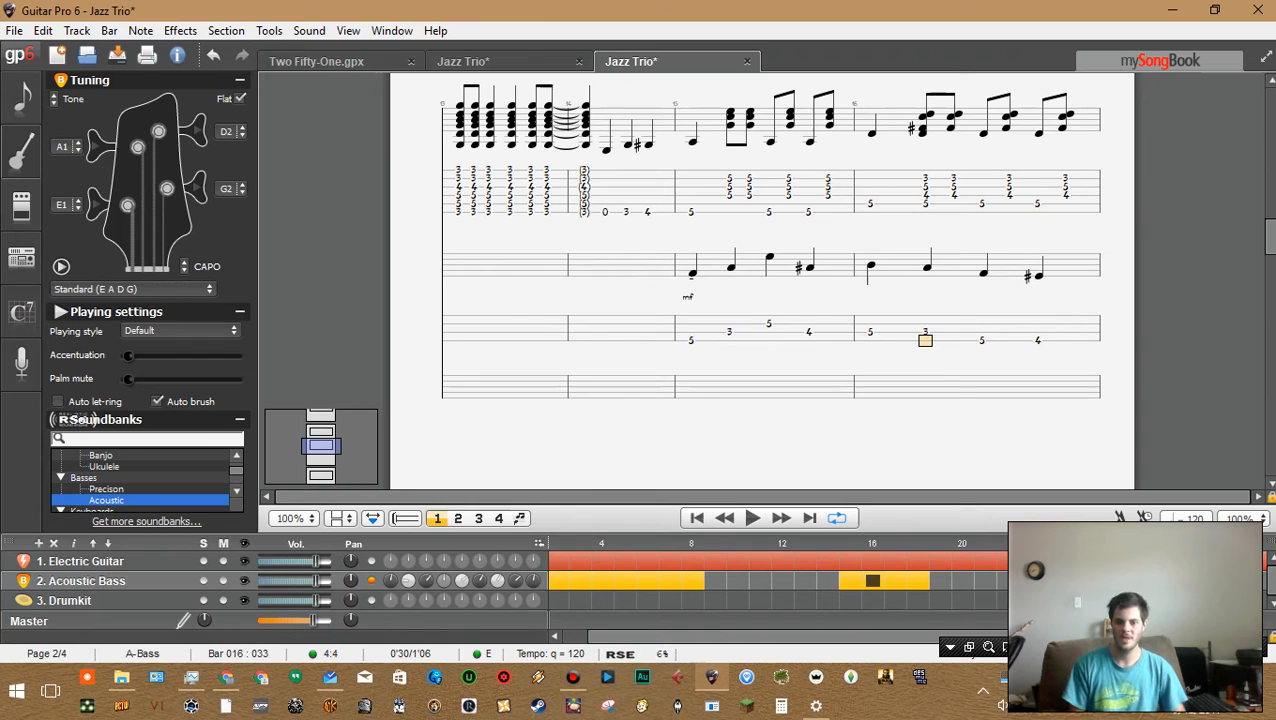
{"action": "key", "text": "Delete"}
{"action": "key", "text": "Left"}
{"action": "key", "text": "Delete"}
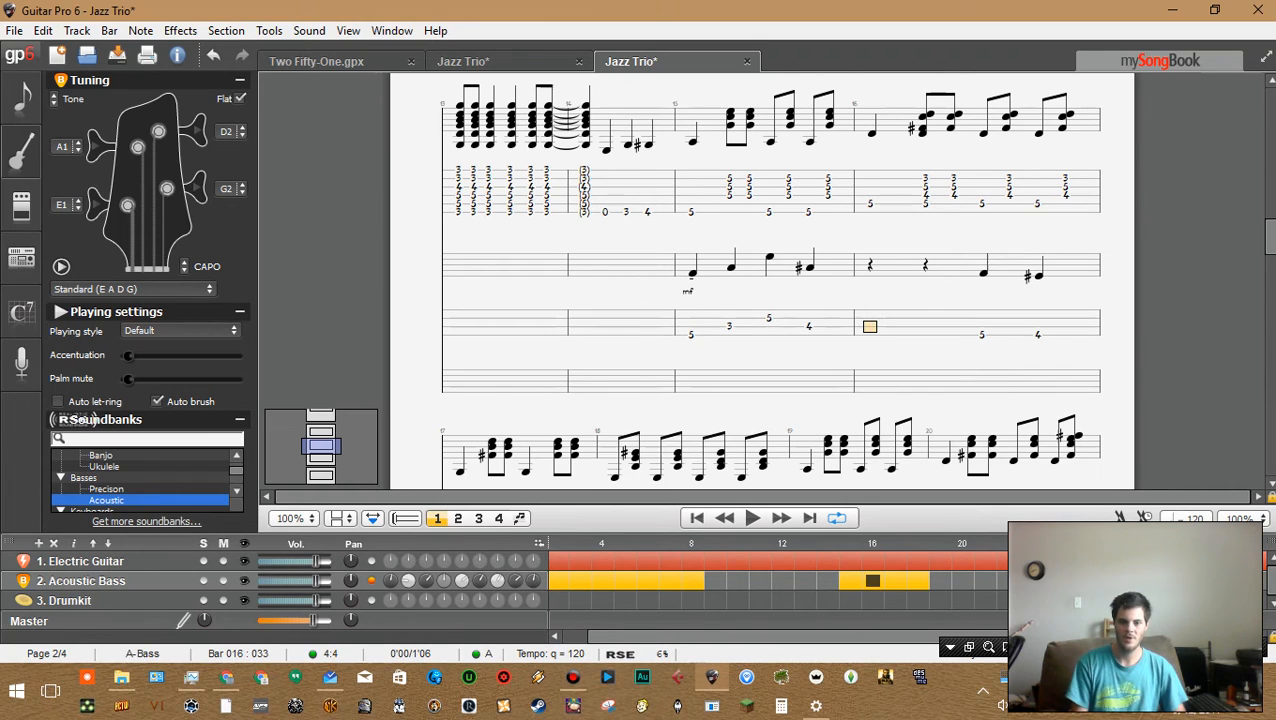
{"action": "type", "text": "5"}
{"action": "key", "text": "Right"}
{"action": "key", "text": "Down"}
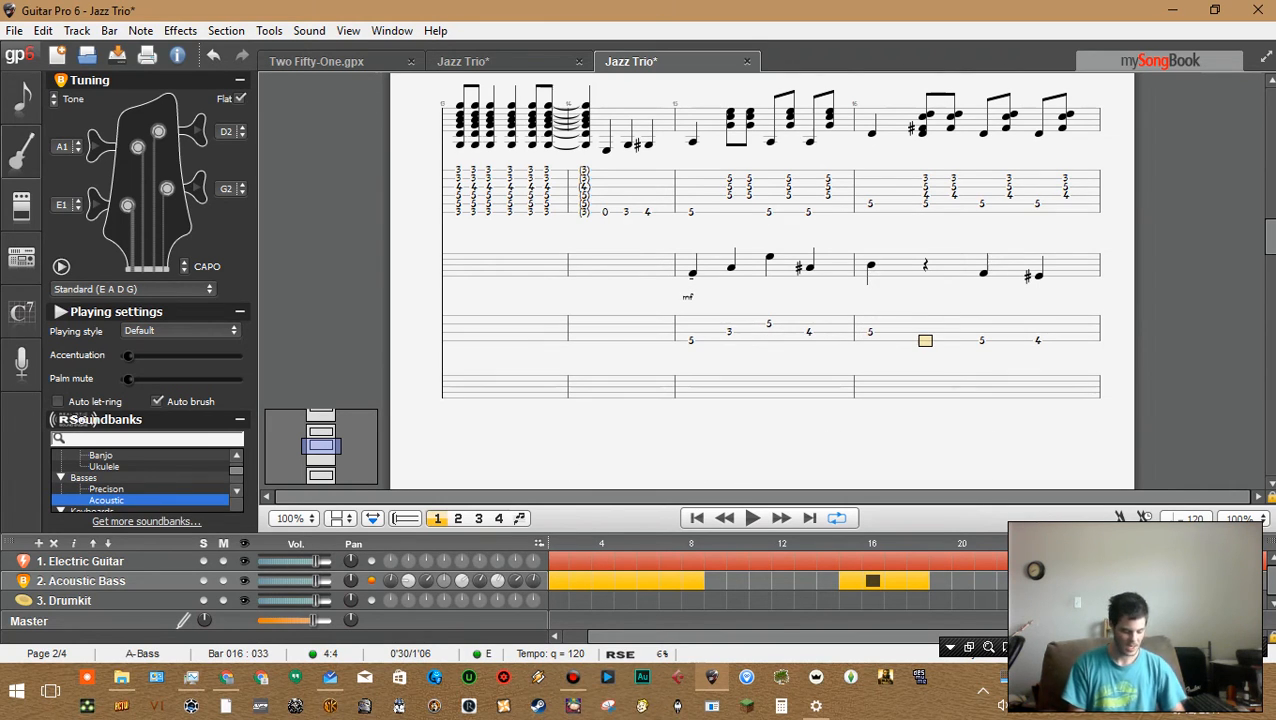
{"action": "type", "text": "2"}
{"action": "key", "text": "space"}
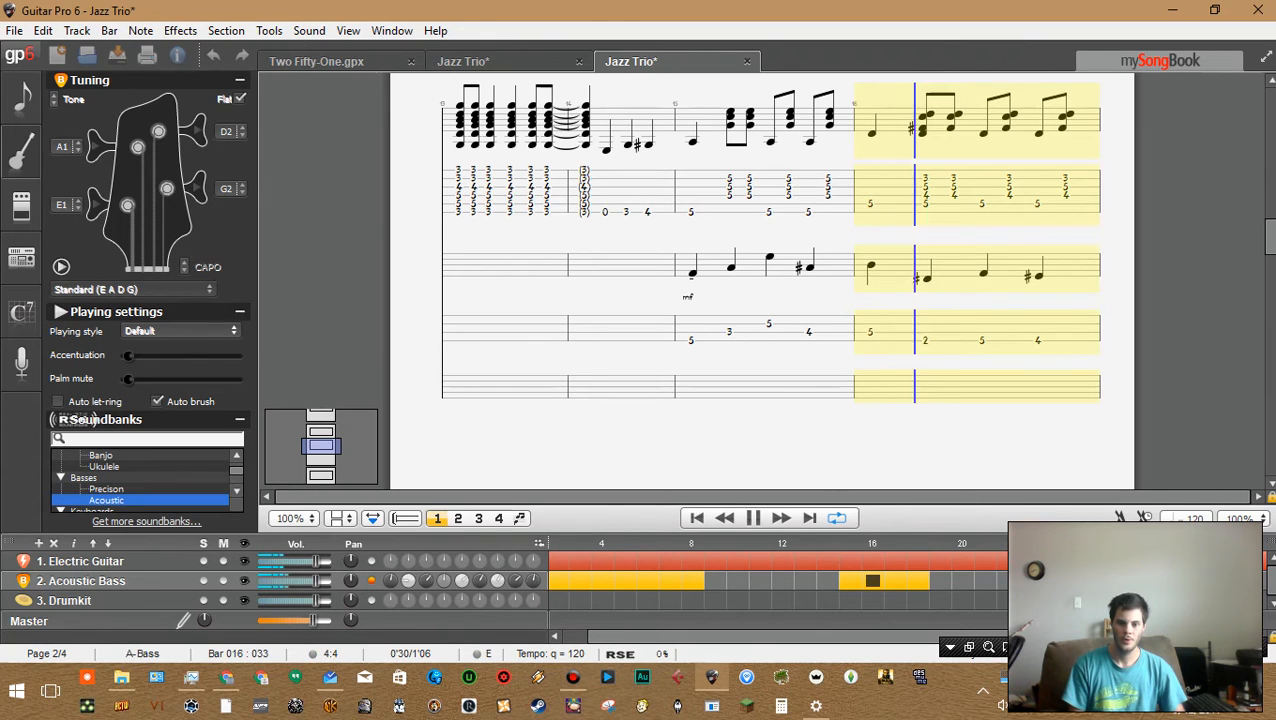
{"action": "key", "text": "space"}
Step back and forth through bar 16's bass notes to review the new line
{"action": "key", "text": "Left"}
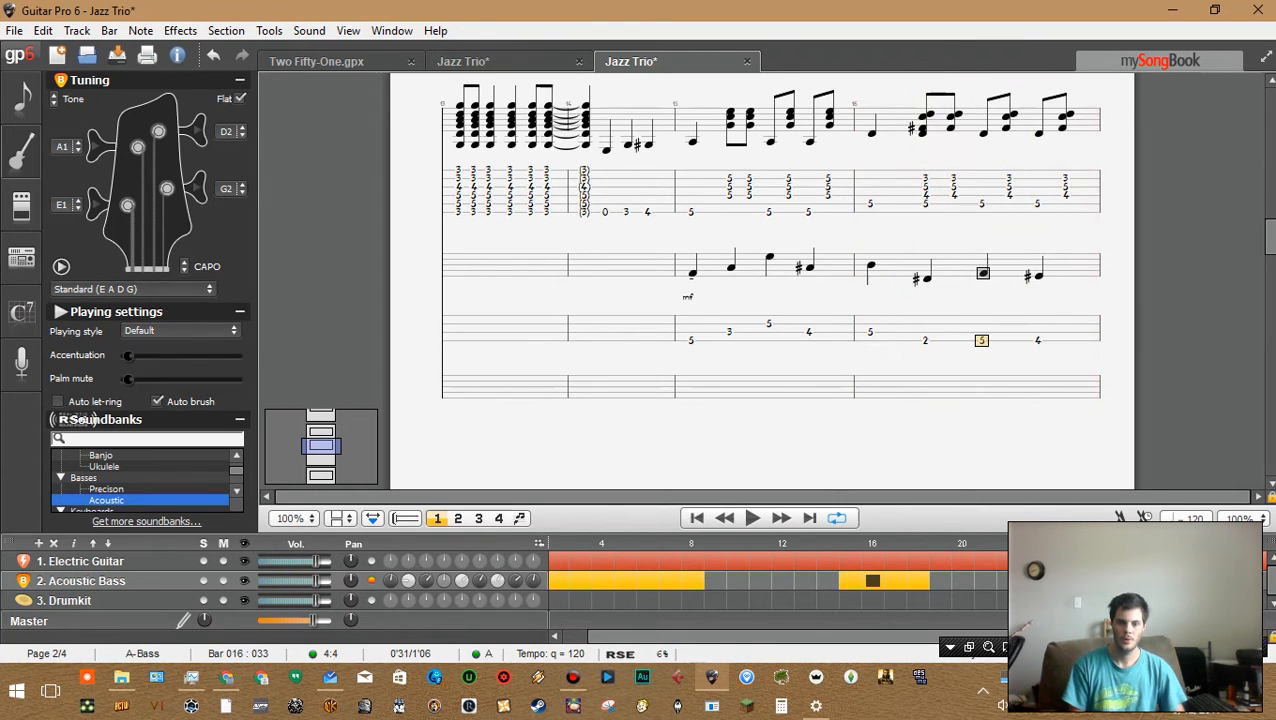
{"action": "key", "text": "Left"}
{"action": "key", "text": "Left"}
{"action": "key", "text": "Right"}
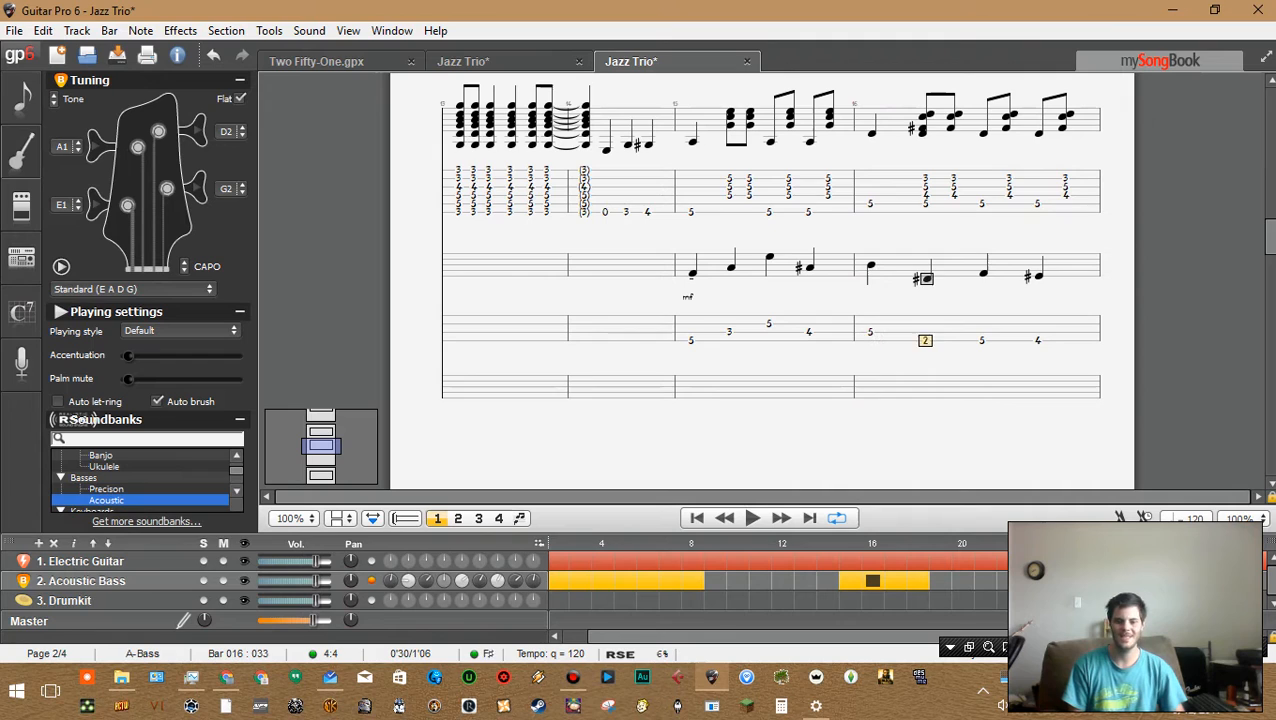
{"action": "key", "text": "Right"}
{"action": "key", "text": "Left"}
{"action": "key", "text": "Left"}
{"action": "key", "text": "Right"}
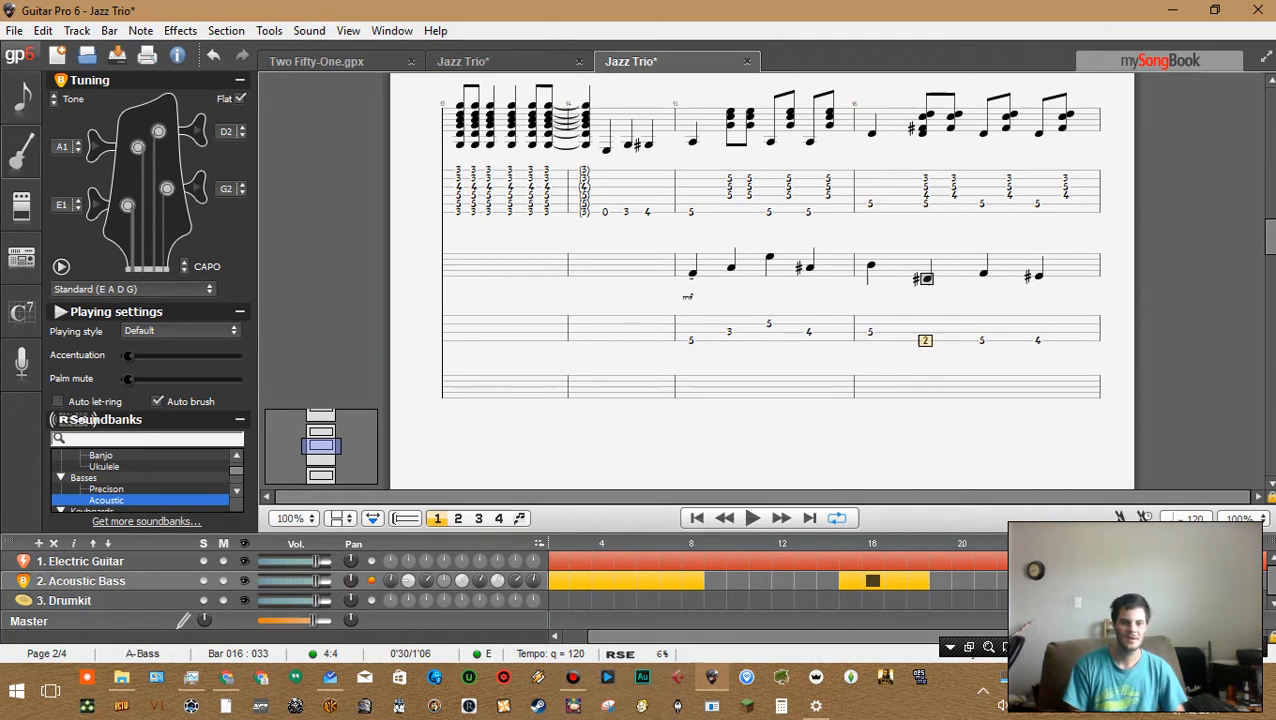
{"action": "key", "text": "Right"}
{"action": "key", "text": "Left"}
{"action": "key", "text": "Left"}
{"action": "key", "text": "Right"}
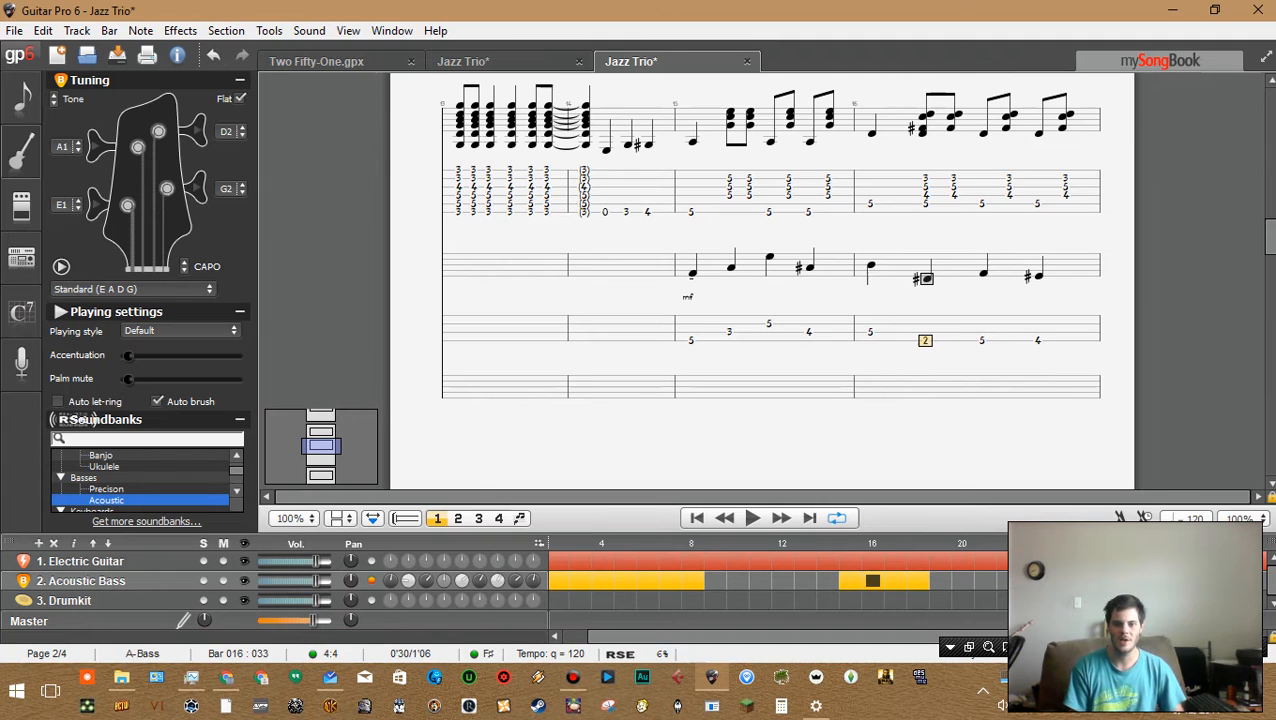
Switch between the guitar and bass tracks at bar 16's second beat and step around the neighbouring bass notes
{"action": "key", "text": "ctrl+Up"}
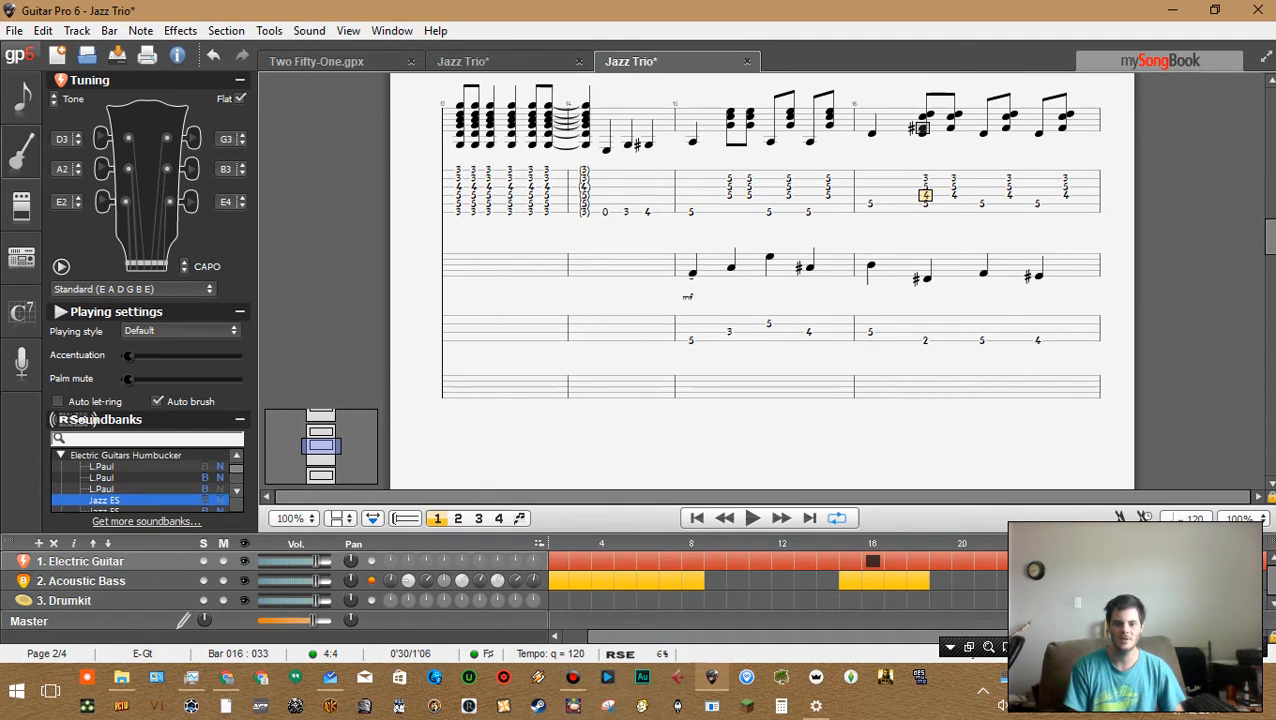
{"action": "key", "text": "ctrl+Down"}
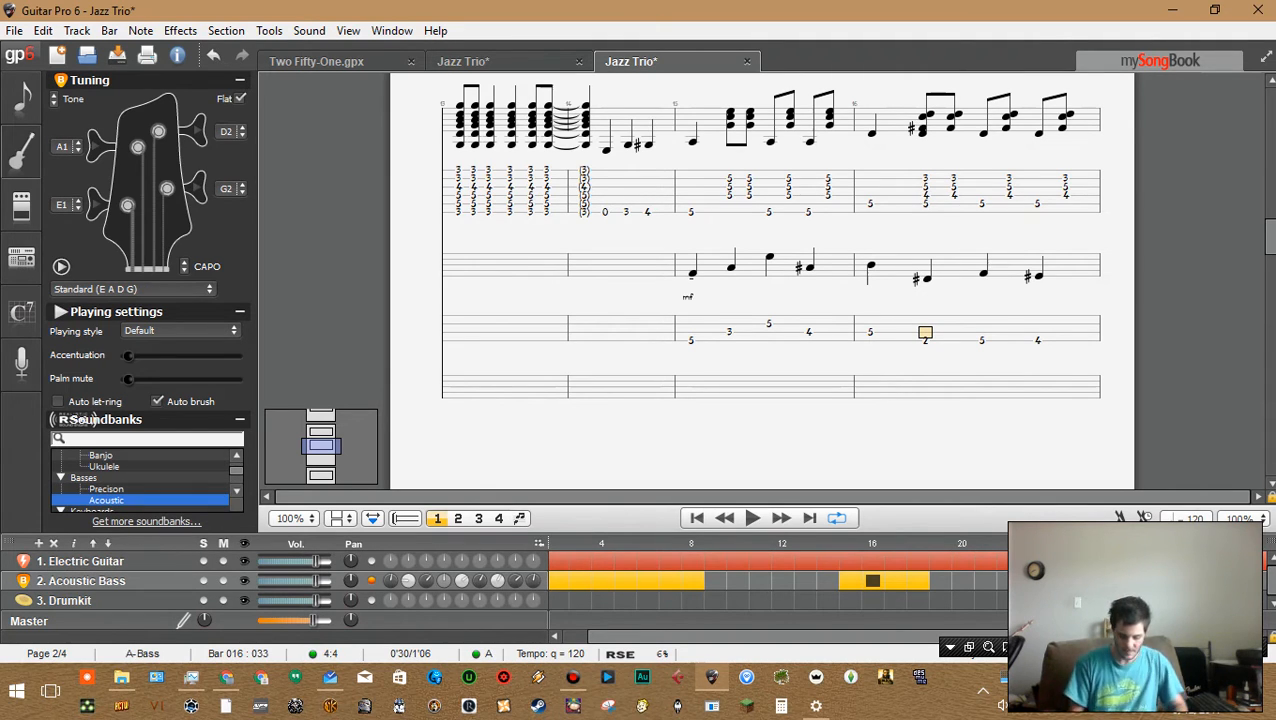
{"action": "key", "text": "Down"}
{"action": "key", "text": "Left"}
{"action": "key", "text": "Left"}
{"action": "key", "text": "Right"}
{"action": "key", "text": "Right"}
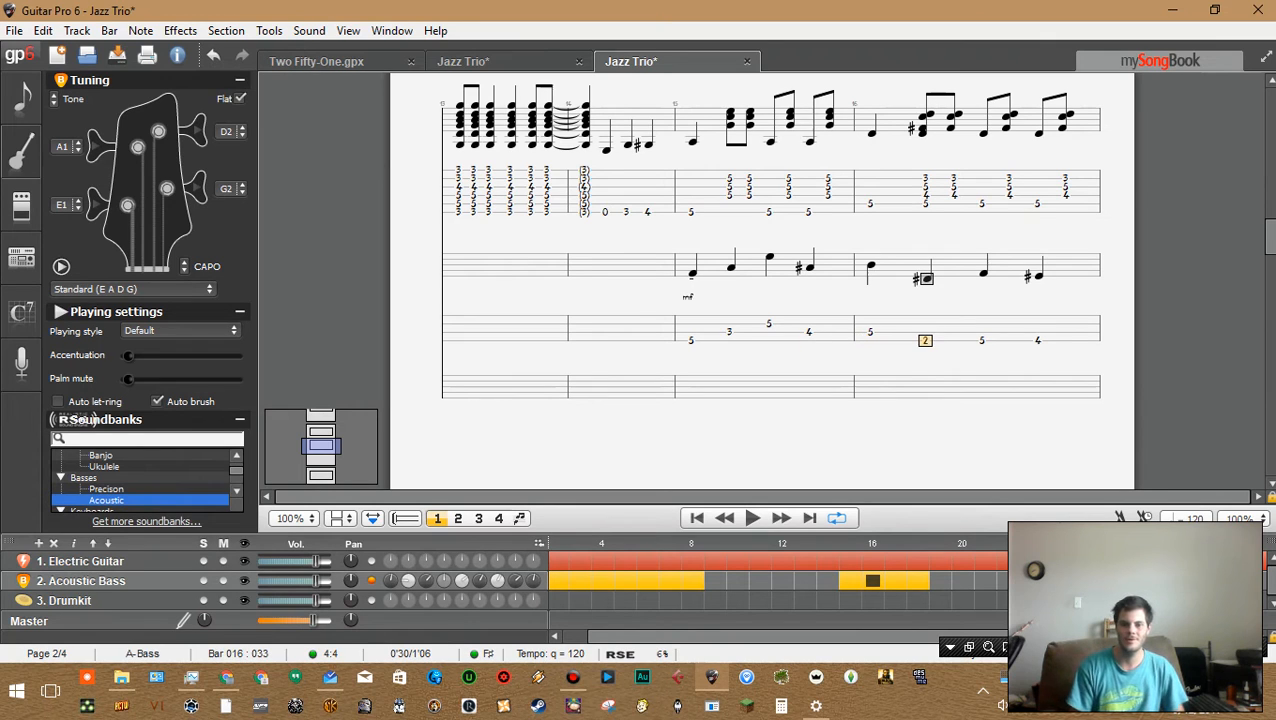
{"action": "key", "text": "Left"}
{"action": "key", "text": "Right"}
{"action": "key", "text": "Left"}
Play back from bar 16 into bar 18 and step back to the start of bar 17's bass line
{"action": "key", "text": "space"}
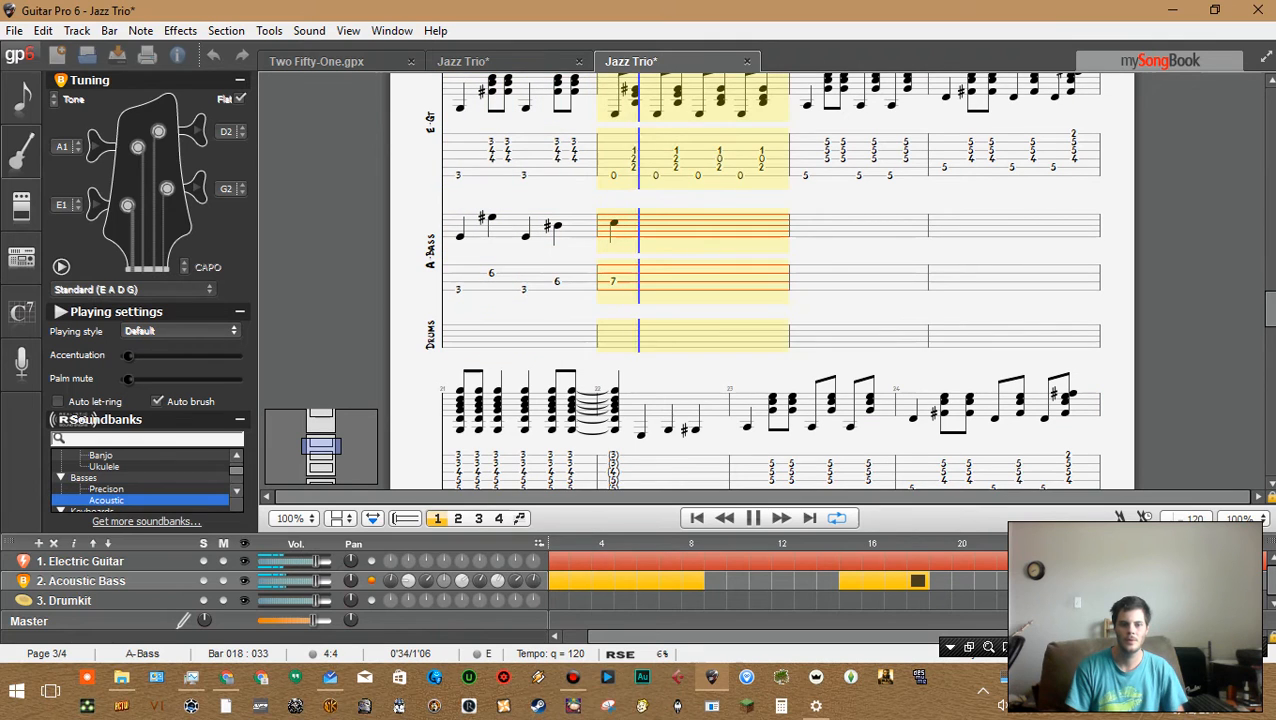
{"action": "key", "text": "space"}
{"action": "key", "text": "Left"}
{"action": "key", "text": "Left"}
{"action": "key", "text": "Left"}
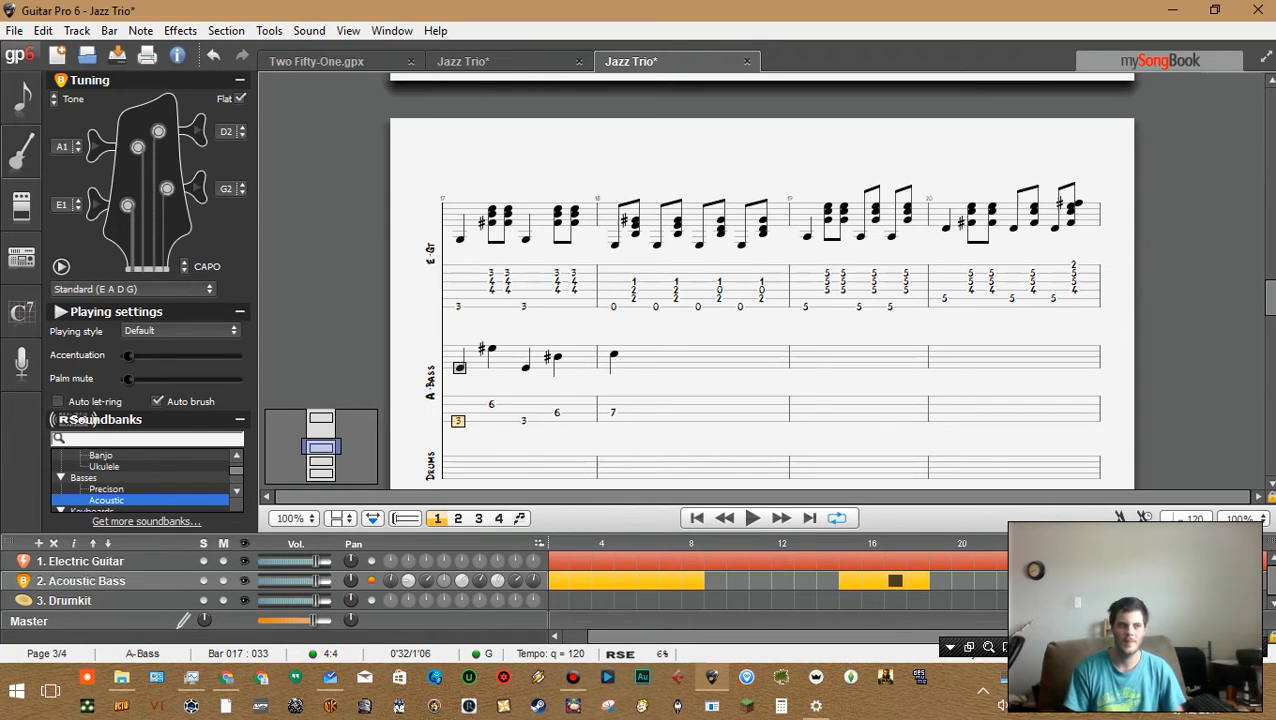
Examine bar 18's bass note and guitar chord, then select the empty second beat of bar 18's bass line
{"action": "left_click", "coordinate": [616, 412]}
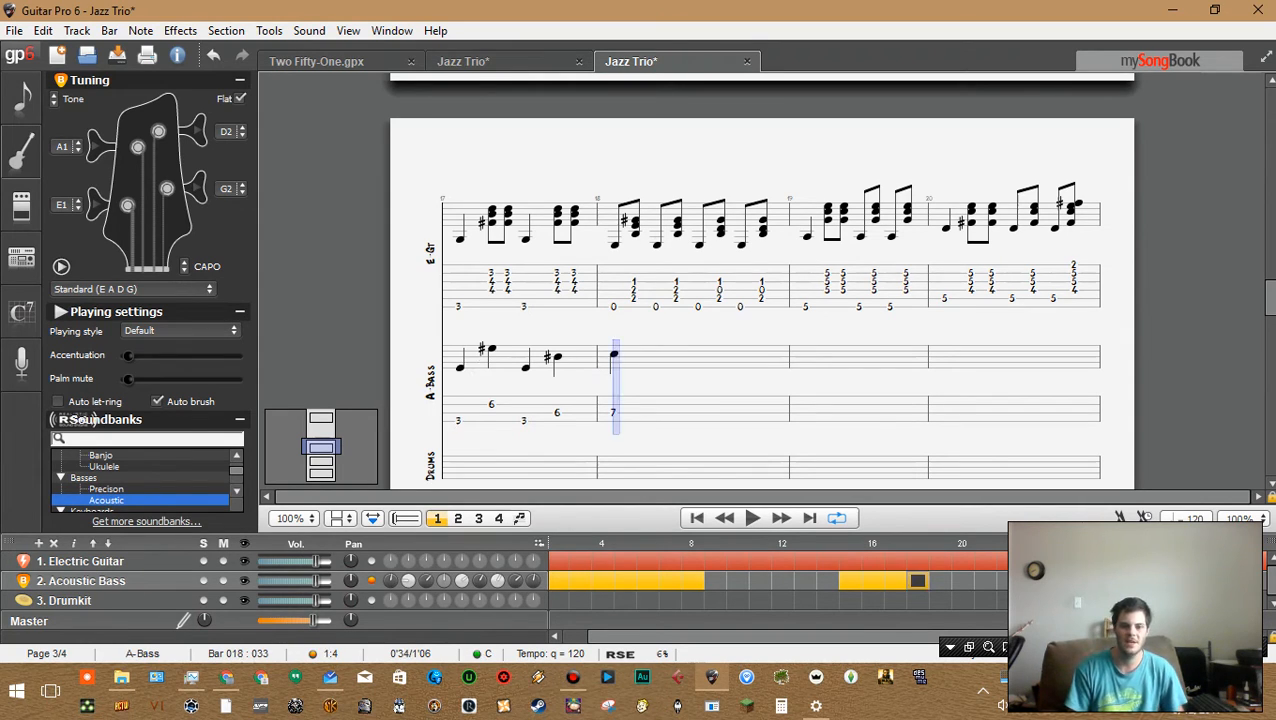
{"action": "left_click", "coordinate": [614, 368]}
{"action": "left_click", "coordinate": [613, 299]}
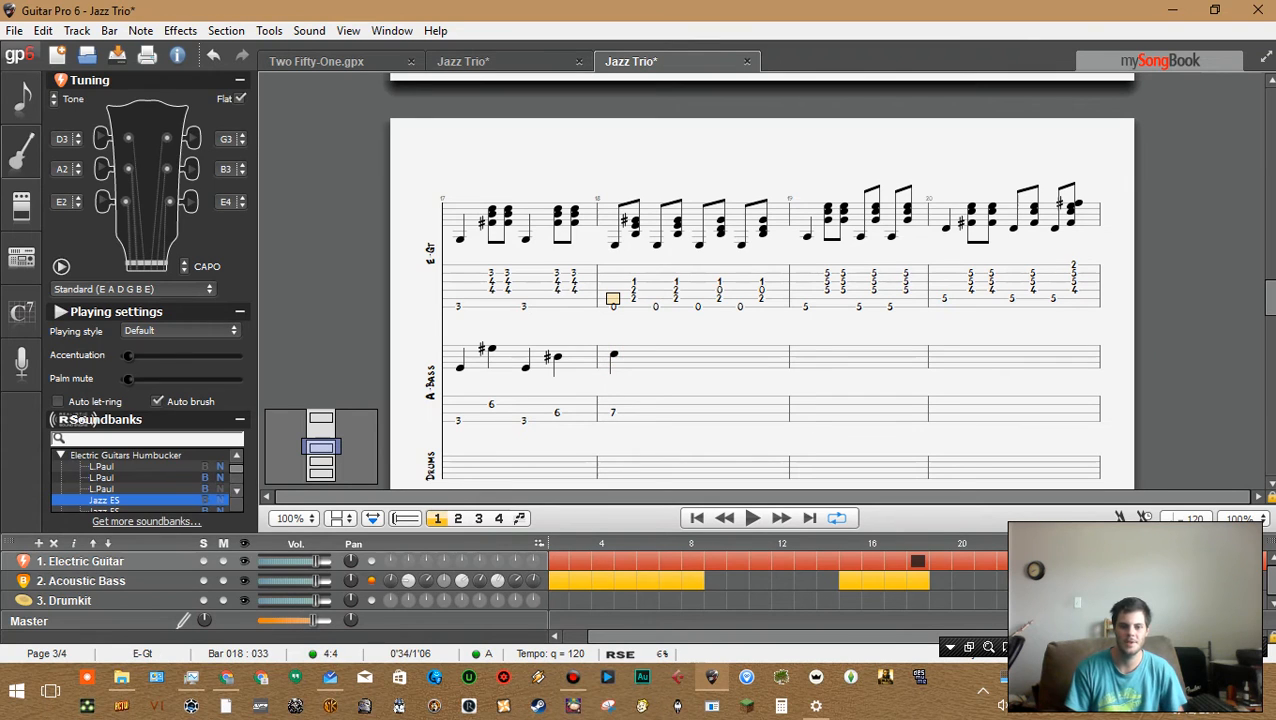
{"action": "left_click", "coordinate": [614, 358]}
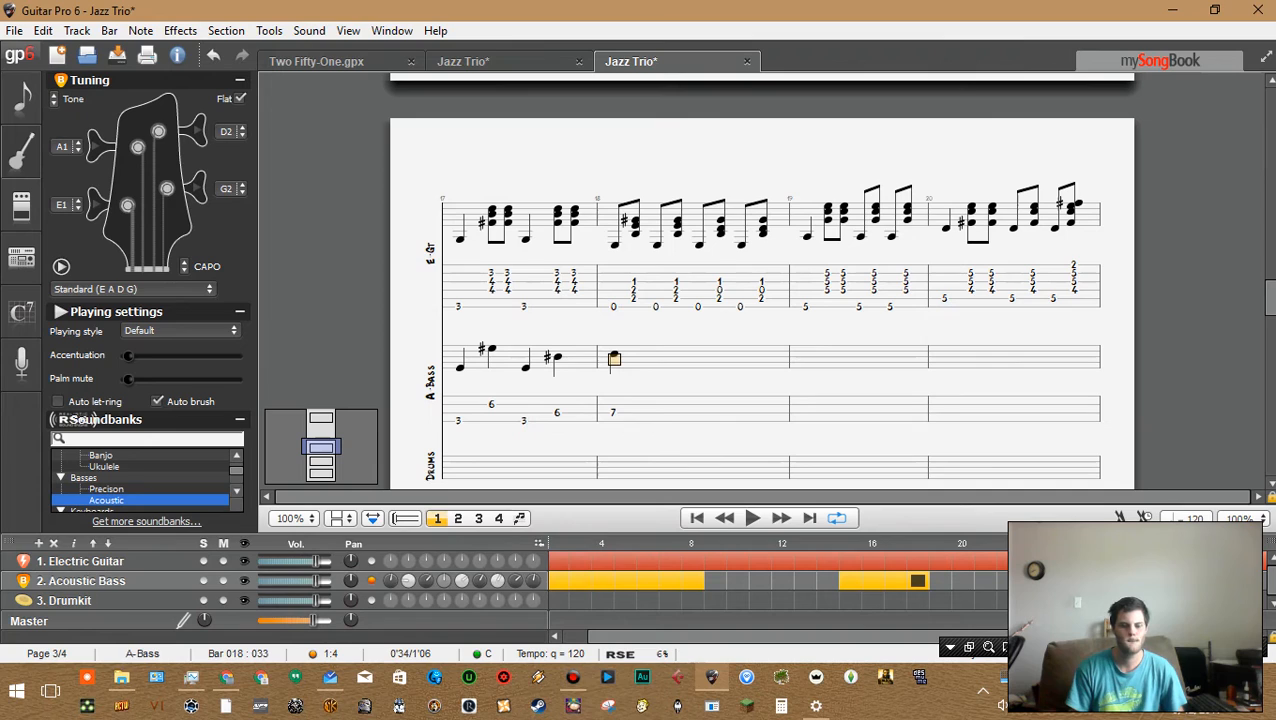
{"action": "left_click", "coordinate": [613, 396]}
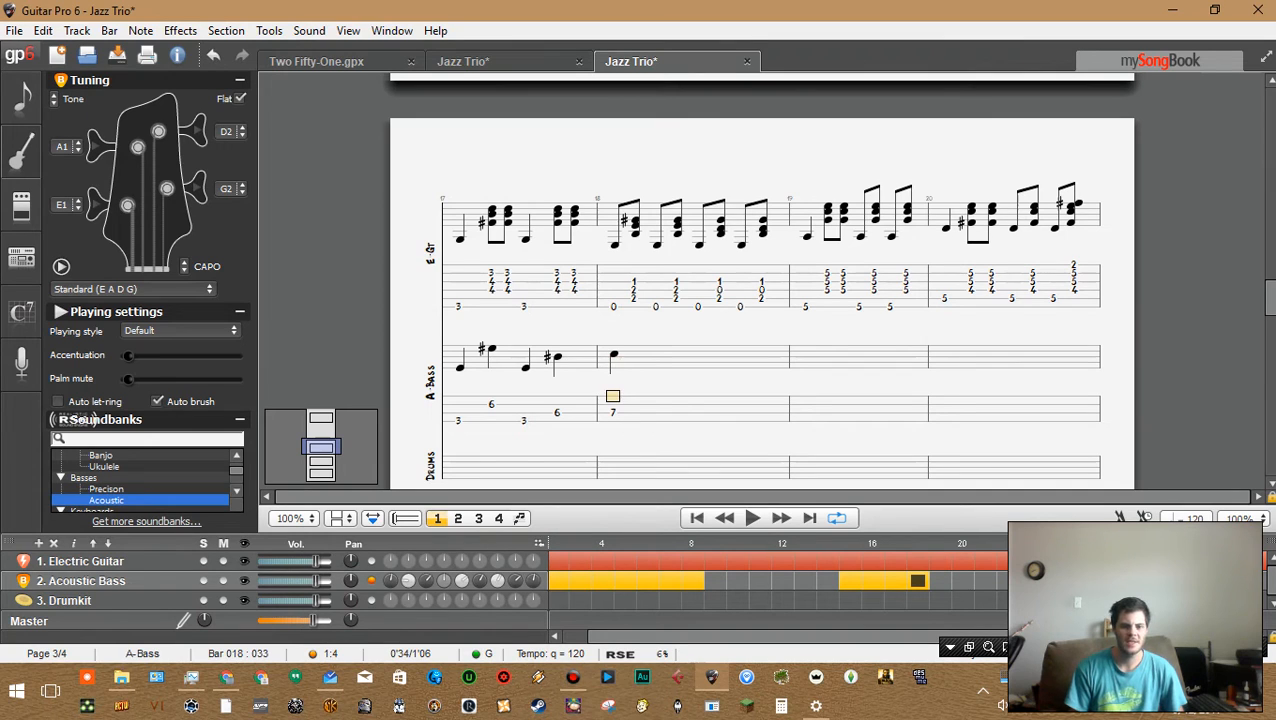
{"action": "left_click", "coordinate": [613, 412]}
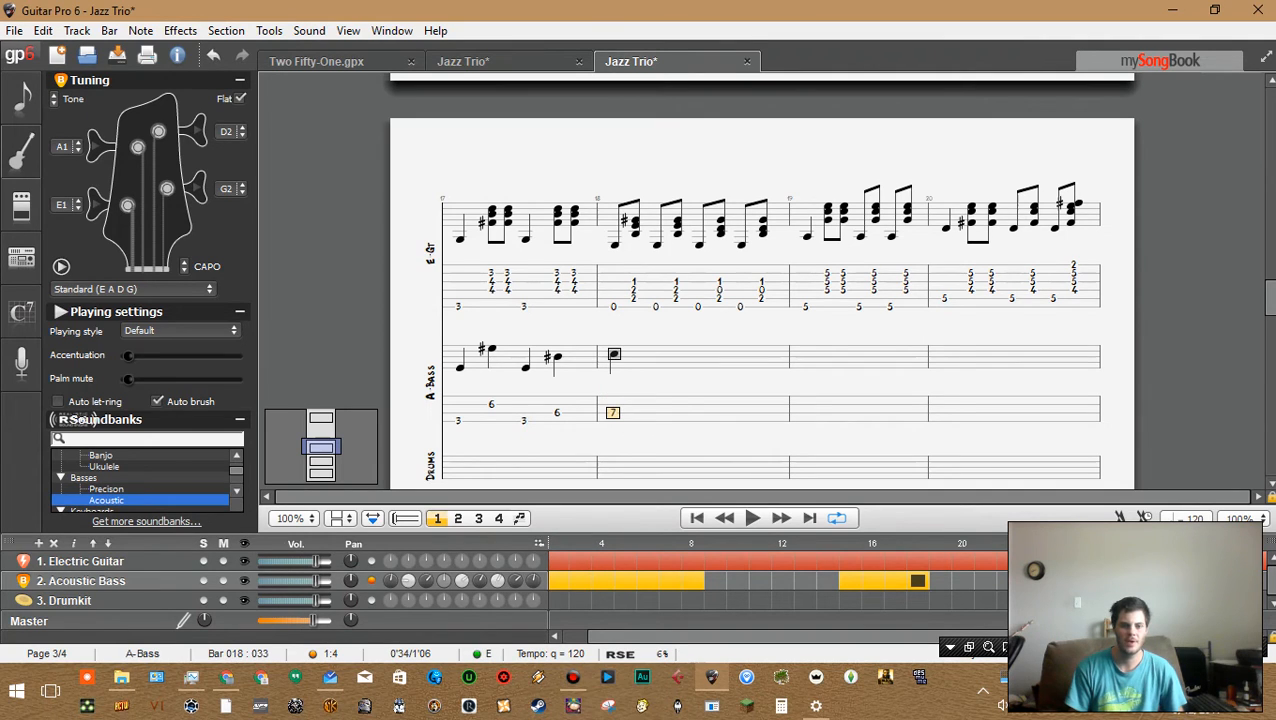
{"action": "left_click", "coordinate": [613, 299]}
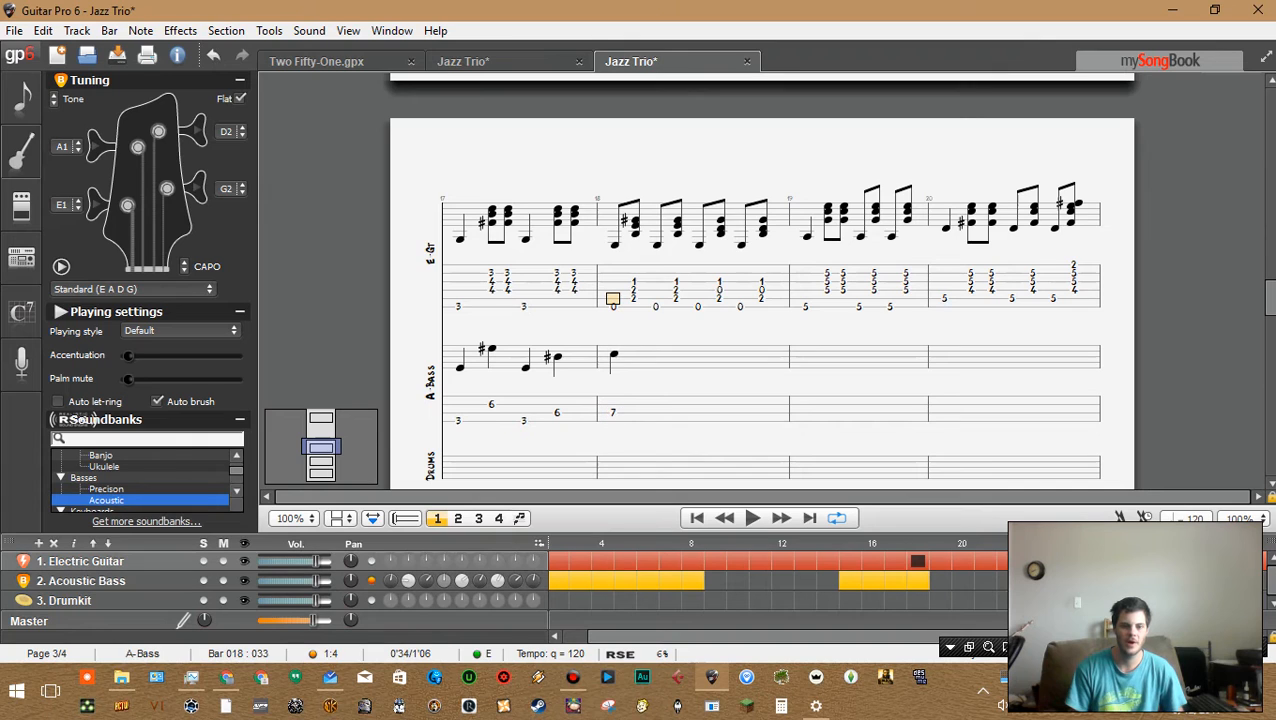
{"action": "key", "text": "Right"}
{"action": "key", "text": "Down"}
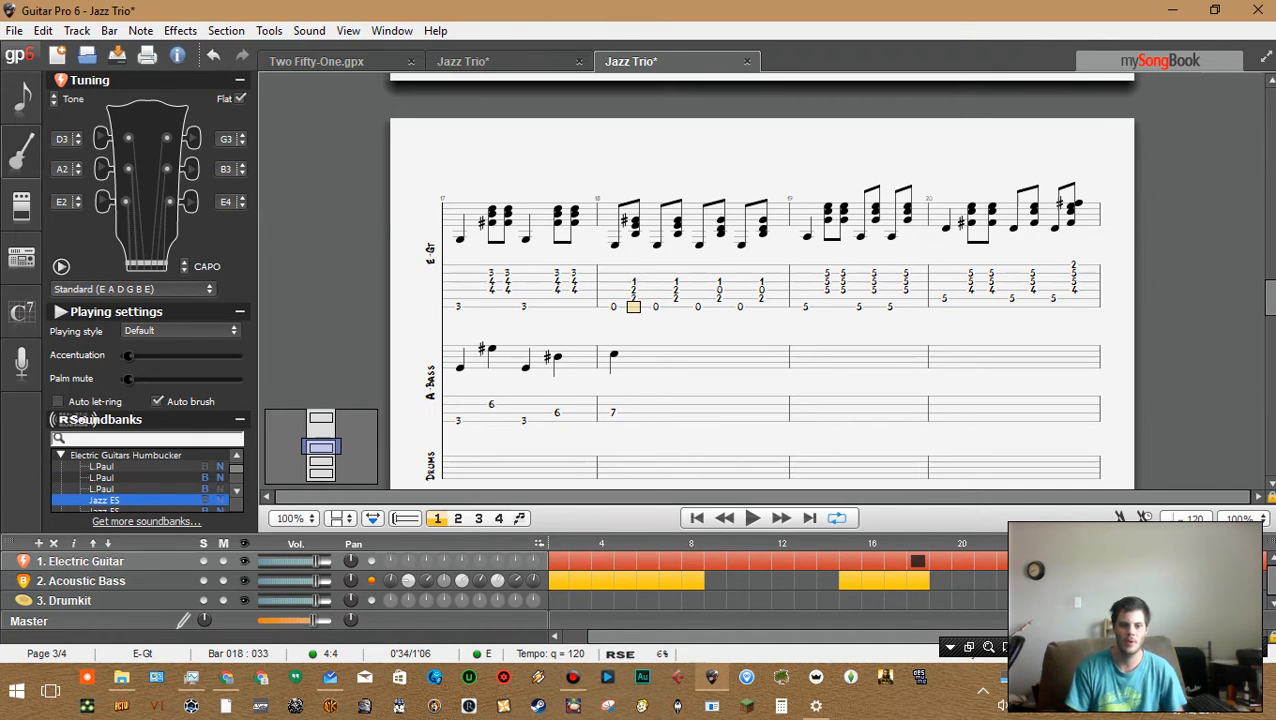
{"action": "left_click", "coordinate": [613, 396]}
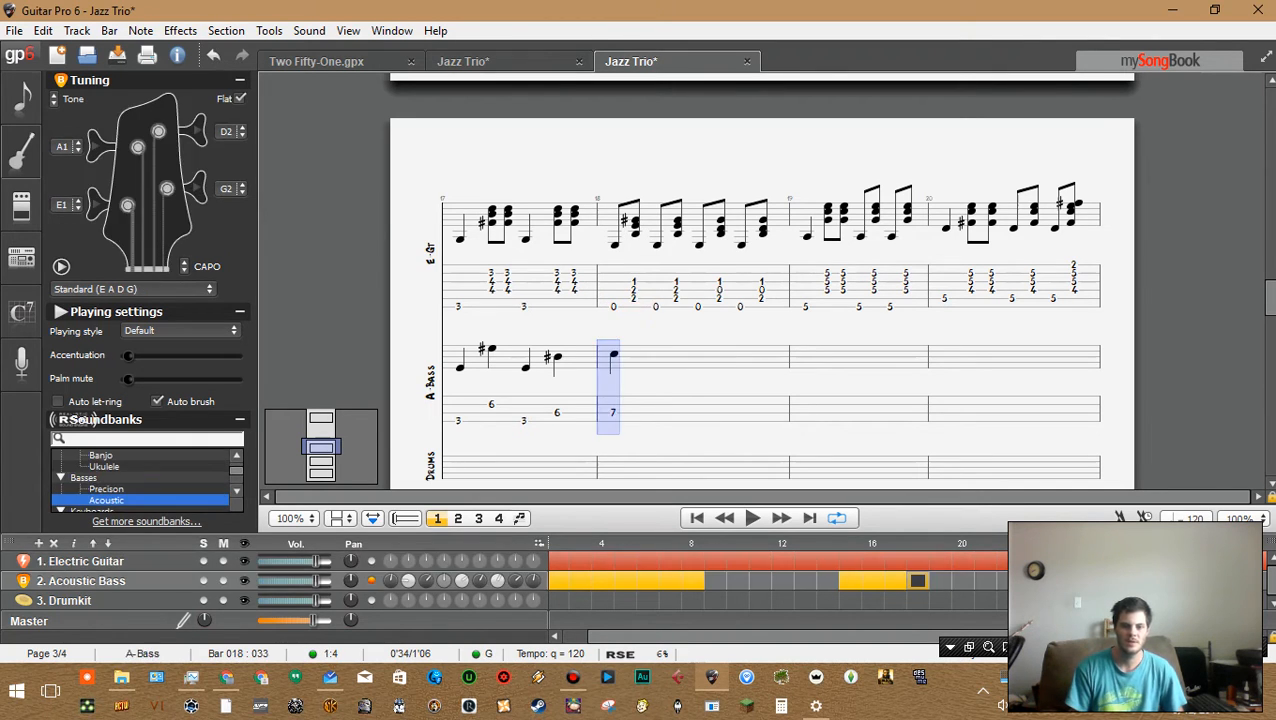
{"action": "key", "text": "Right"}
{"action": "key", "text": "Left"}
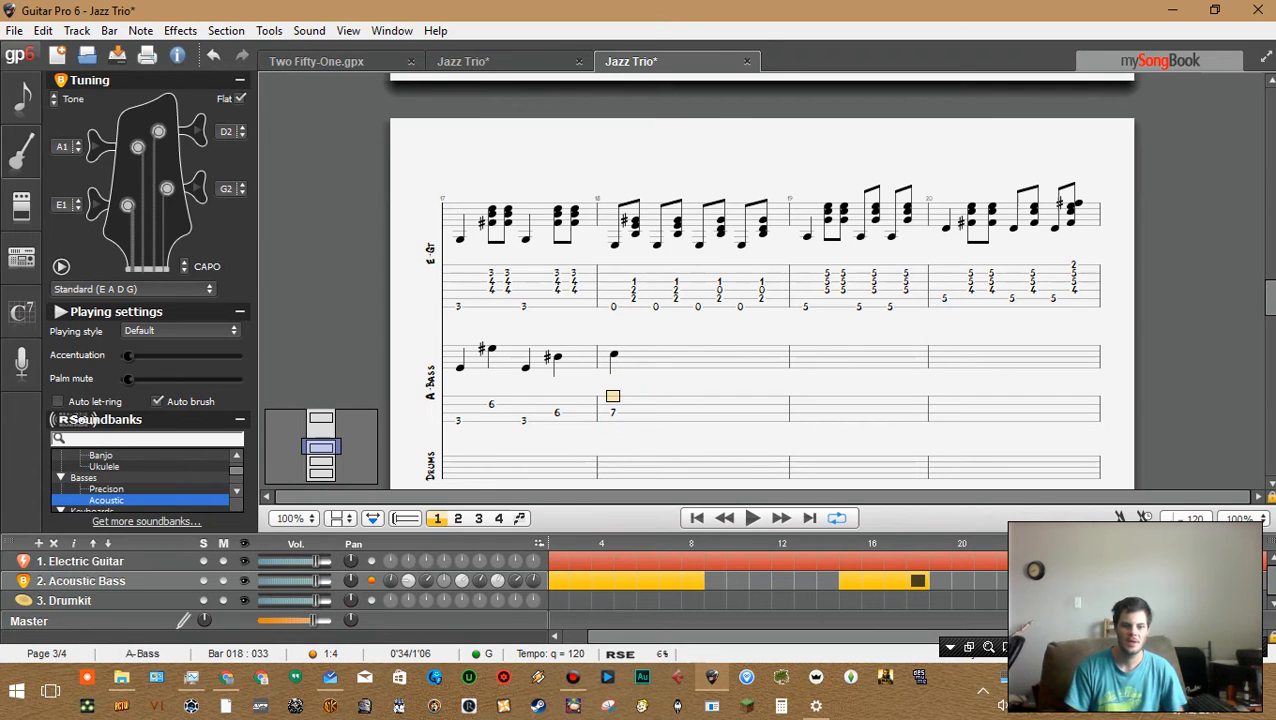
{"action": "key", "text": "Left"}
{"action": "key", "text": "Left"}
{"action": "key", "text": "Left"}
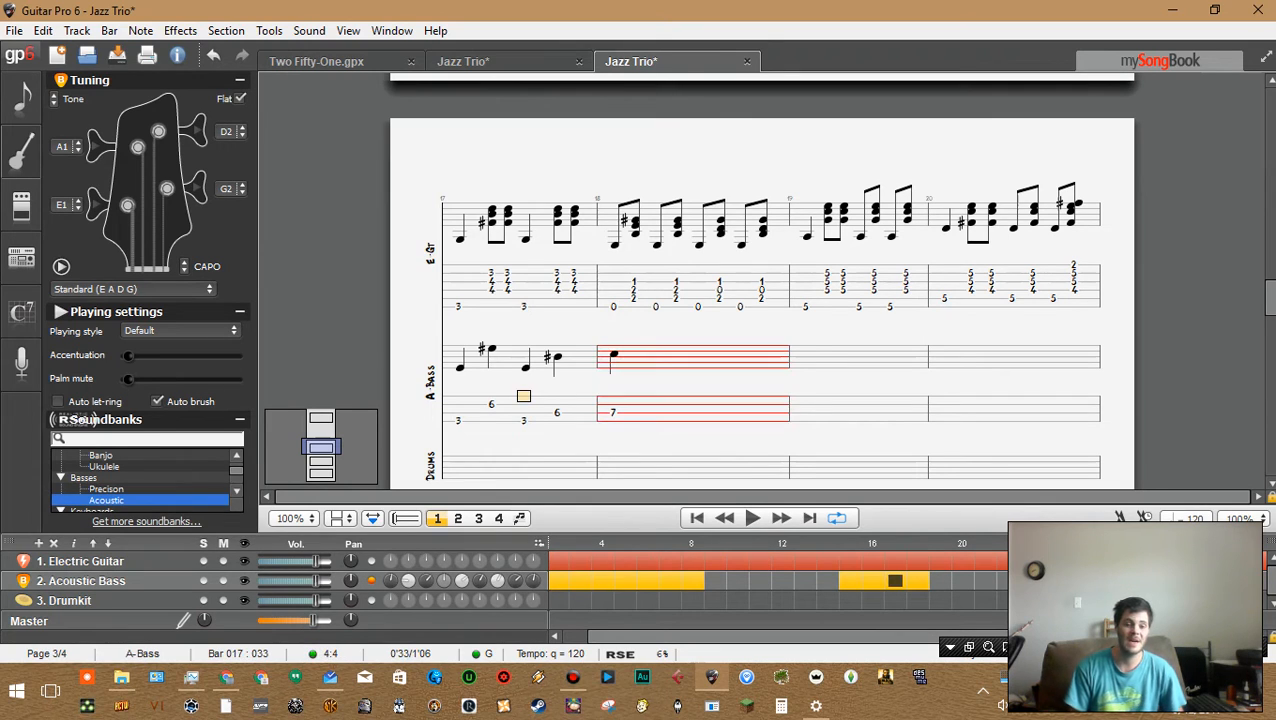
{"action": "key", "text": "Left"}
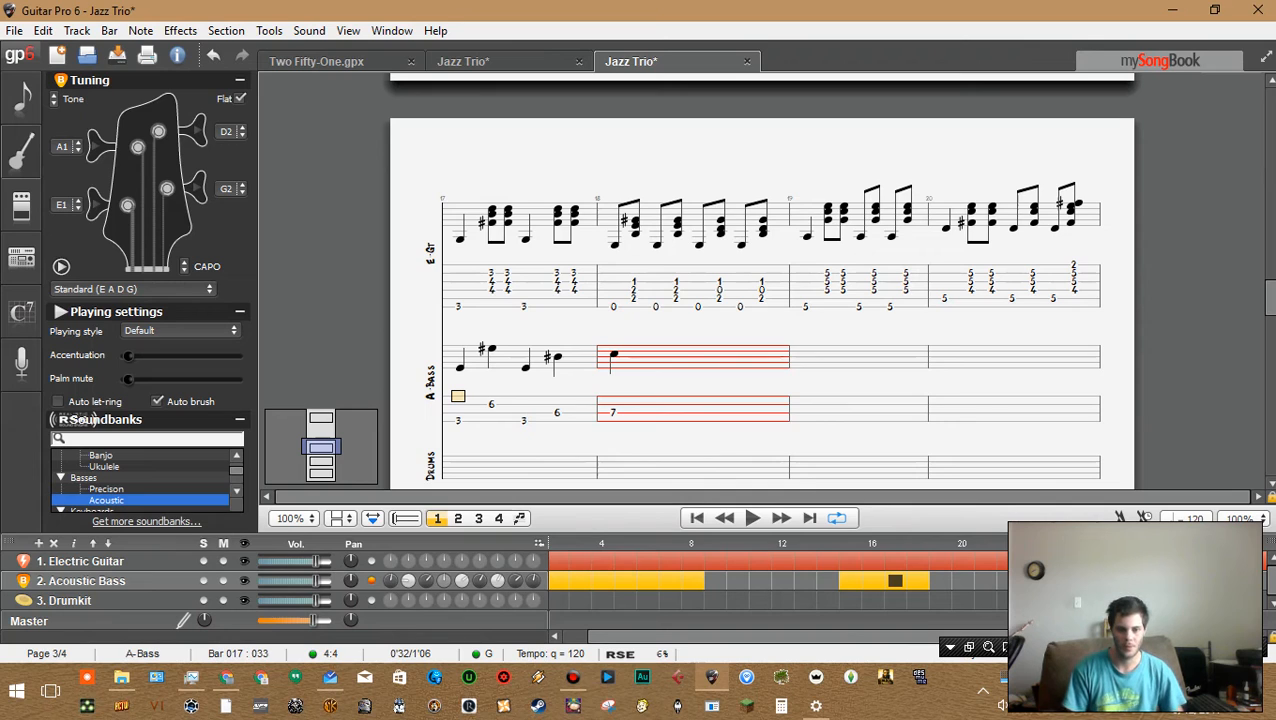
{"action": "left_click", "coordinate": [655, 404]}
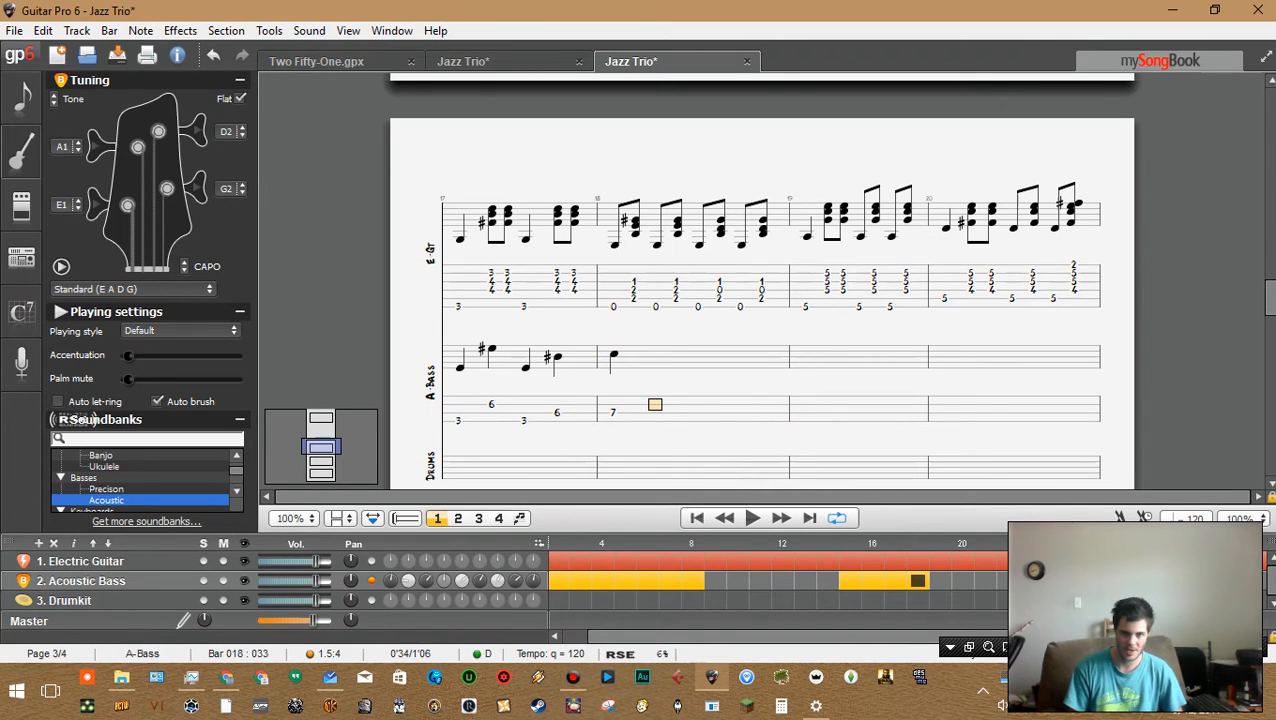
Examine bar 18's guitar chords against the bass line, switching between the two tracks and stepping through beats
{"action": "left_click", "coordinate": [719, 298]}
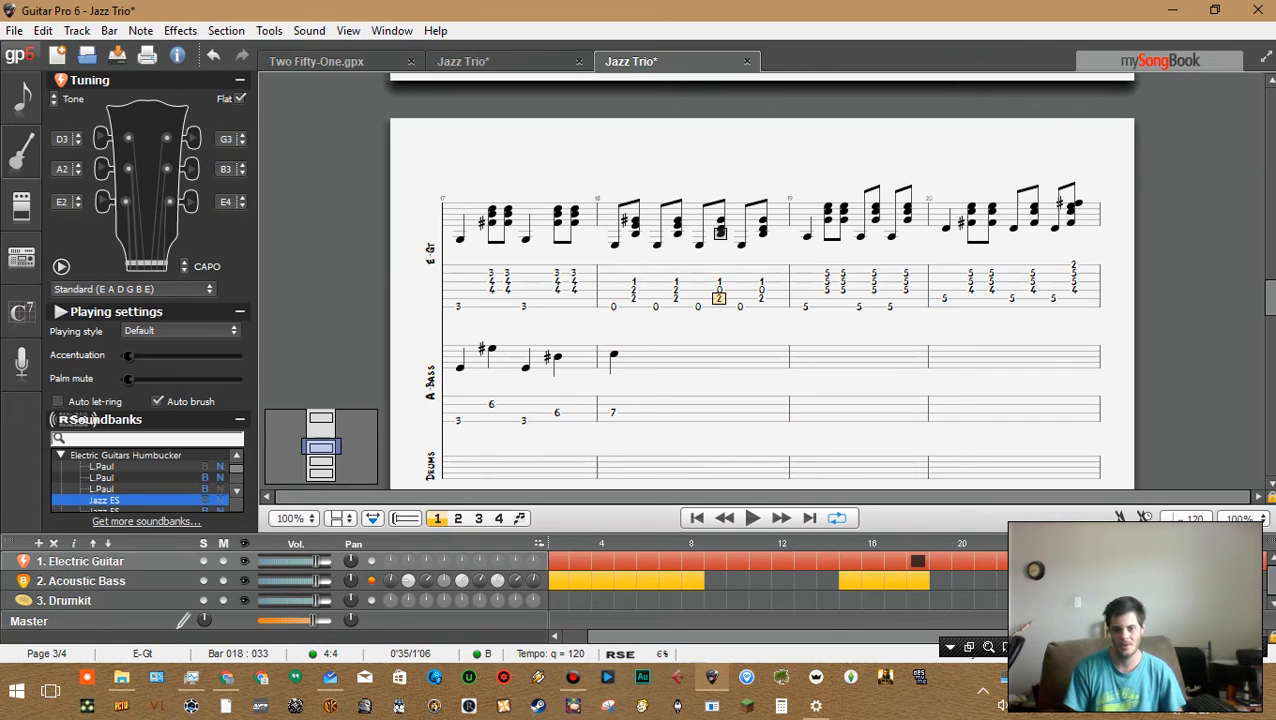
{"action": "left_click", "coordinate": [655, 404]}
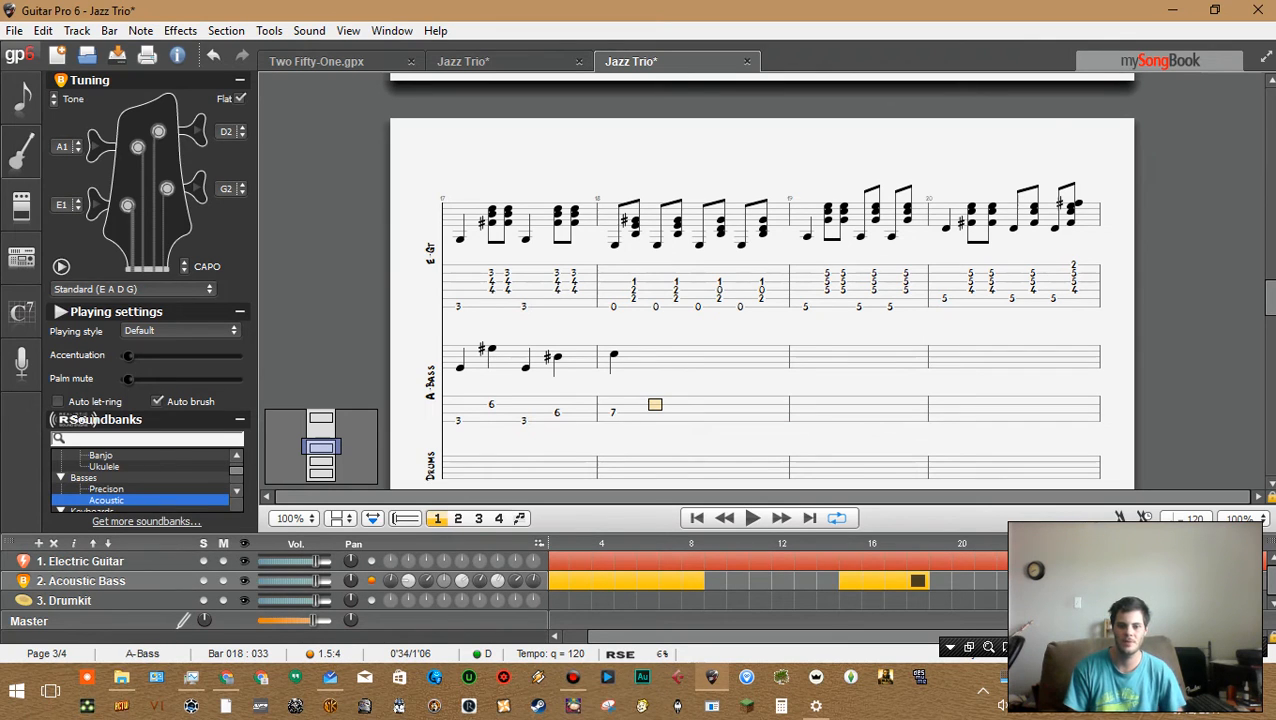
{"action": "left_click", "coordinate": [719, 307]}
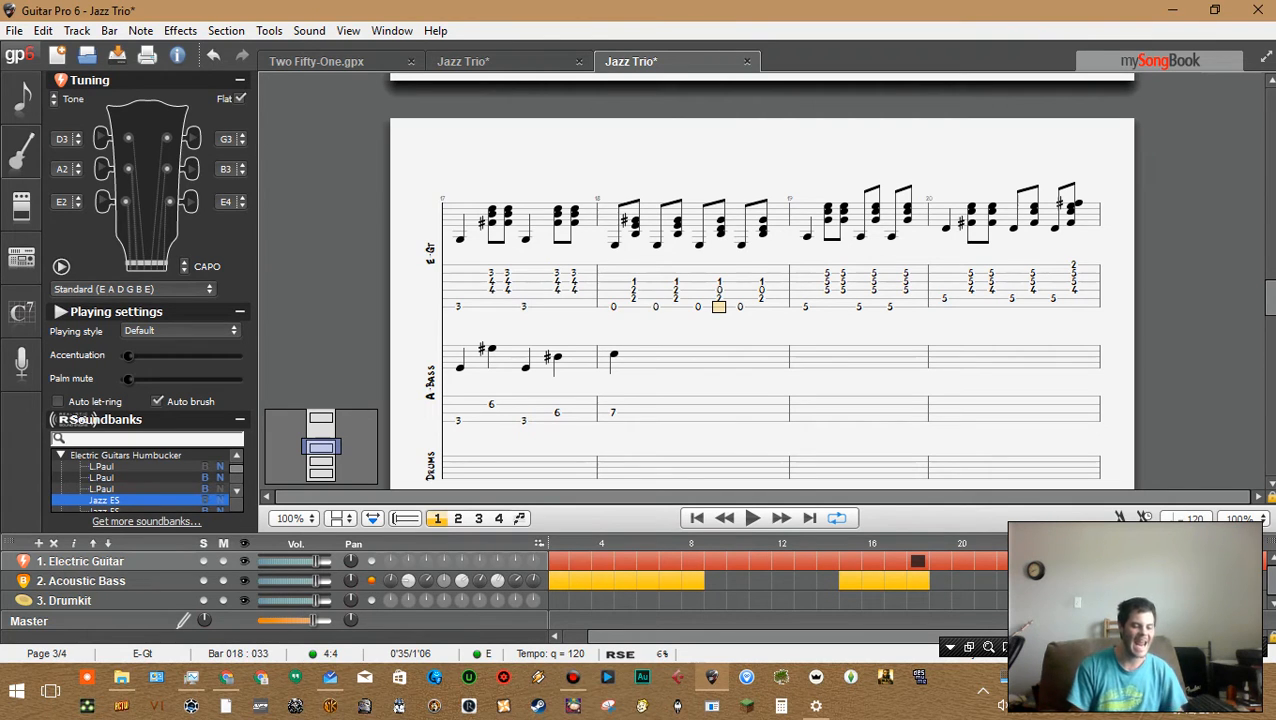
{"action": "key", "text": "Left"}
{"action": "key", "text": "Left"}
{"action": "key", "text": "Left"}
{"action": "key", "text": "Left"}
{"action": "key", "text": "Left"}
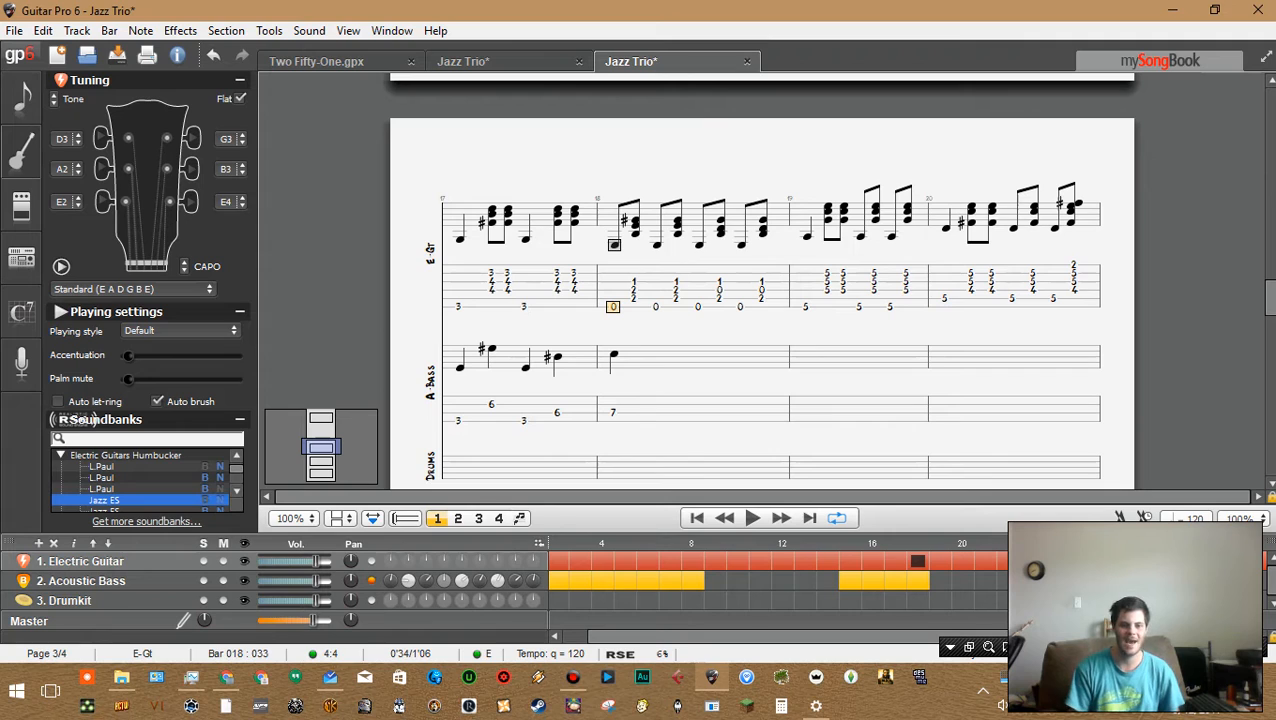
{"action": "key", "text": "Right"}
{"action": "key", "text": "Right"}
{"action": "key", "text": "Right"}
{"action": "key", "text": "Right"}
{"action": "key", "text": "Up"}
{"action": "key", "text": "Up"}
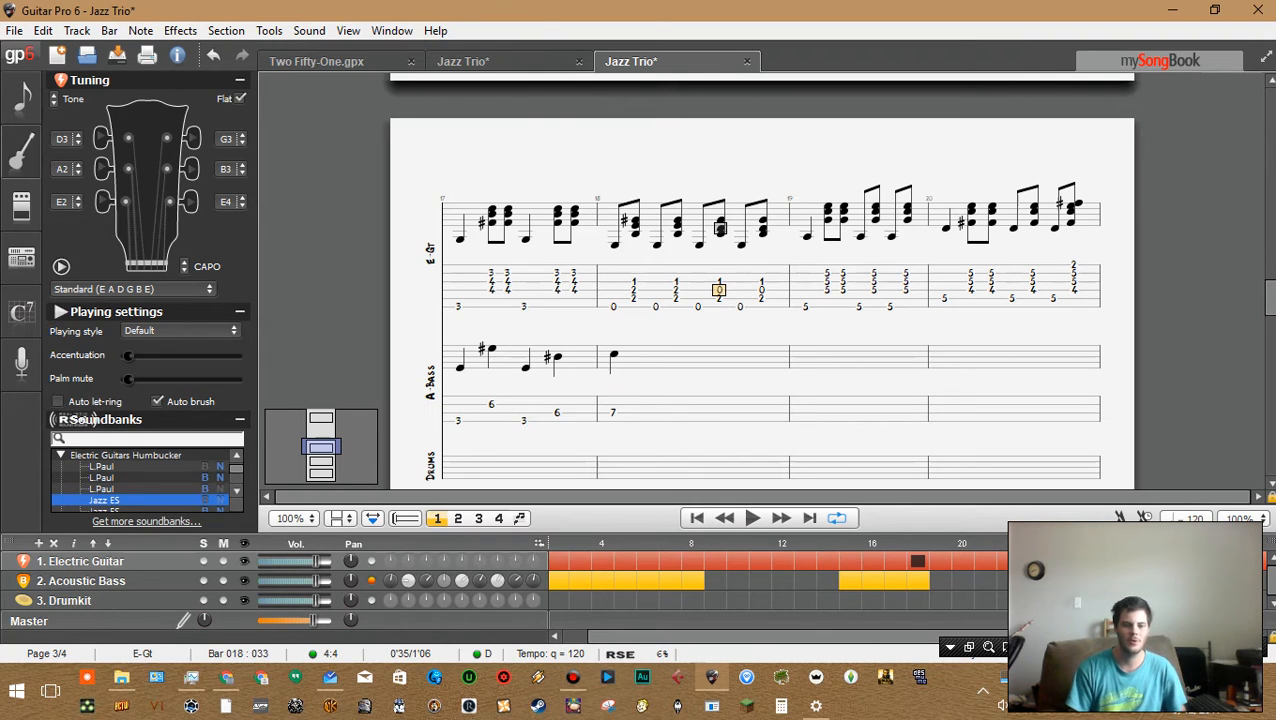
{"action": "left_click", "coordinate": [613, 396]}
{"action": "left_click", "coordinate": [656, 245]}
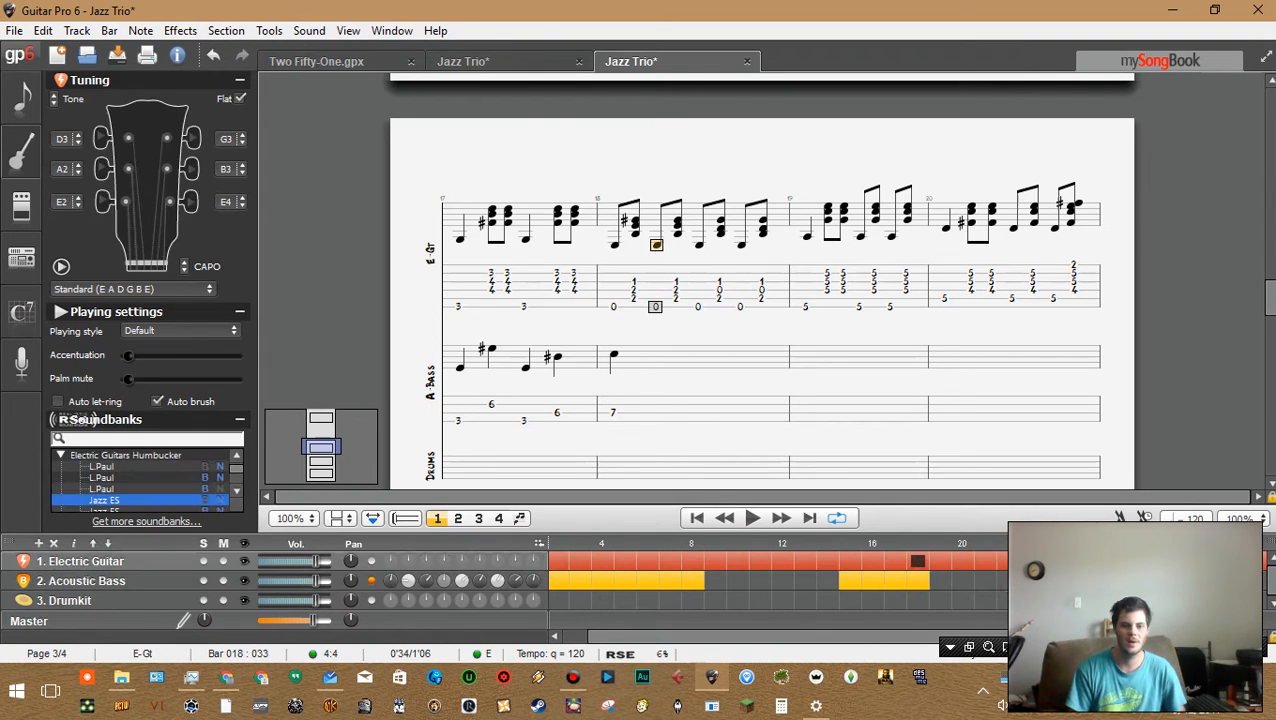
{"action": "key", "text": "Left"}
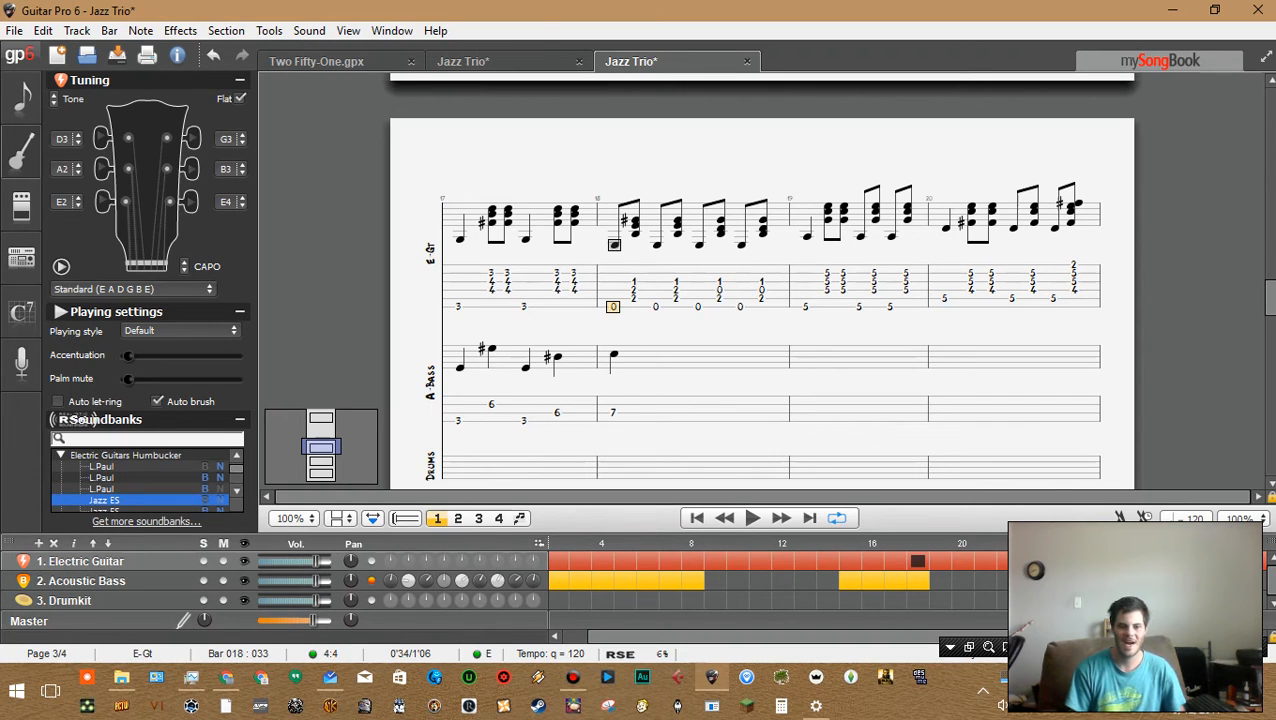
{"action": "left_click", "coordinate": [719, 290]}
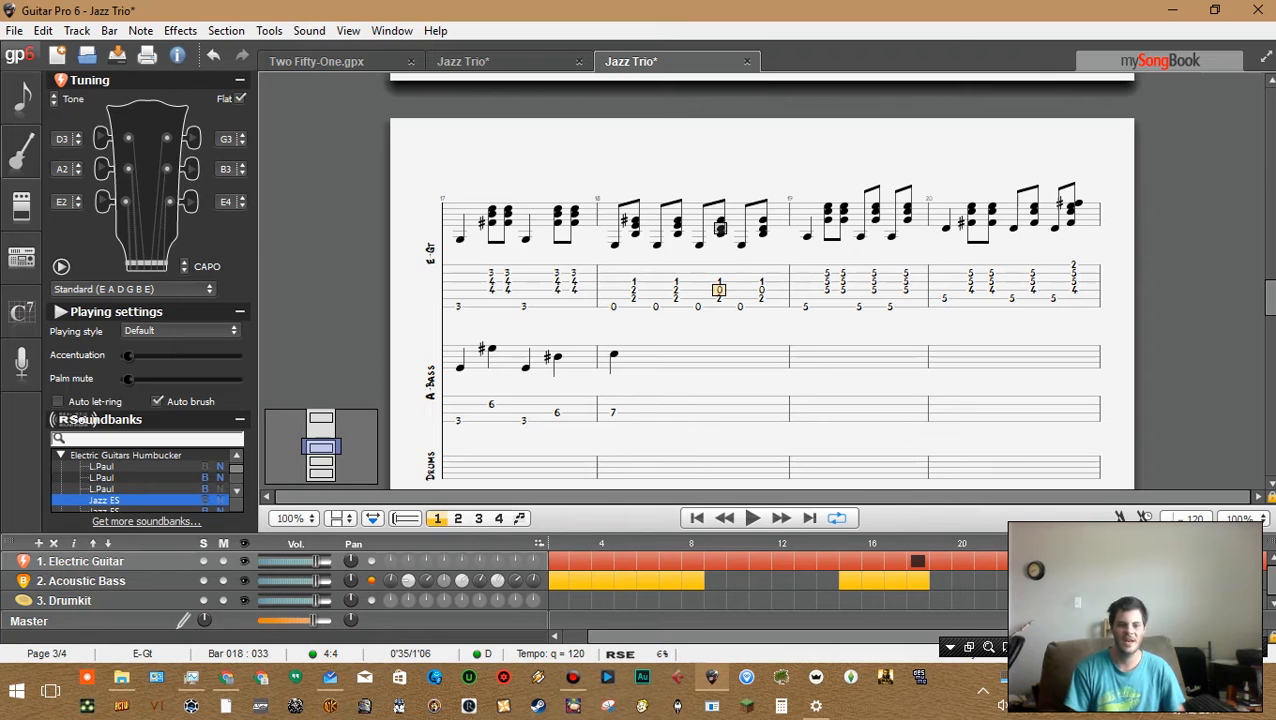
{"action": "left_click", "coordinate": [633, 273]}
{"action": "left_click", "coordinate": [613, 299]}
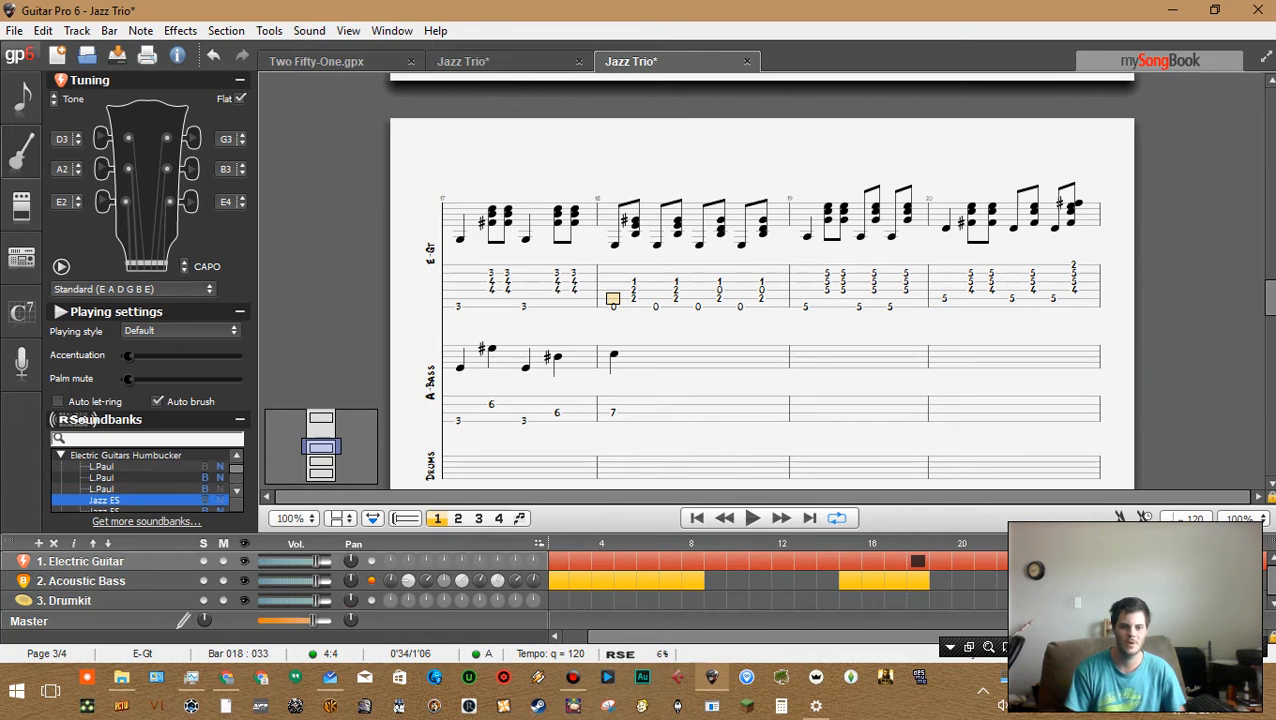
Select and compare the first beats of bar 18's guitar chords
{"action": "key", "text": "shift+Right"}
{"action": "key", "text": "shift+Right"}
{"action": "key", "text": "shift+Right"}
{"action": "key", "text": "shift+Right"}
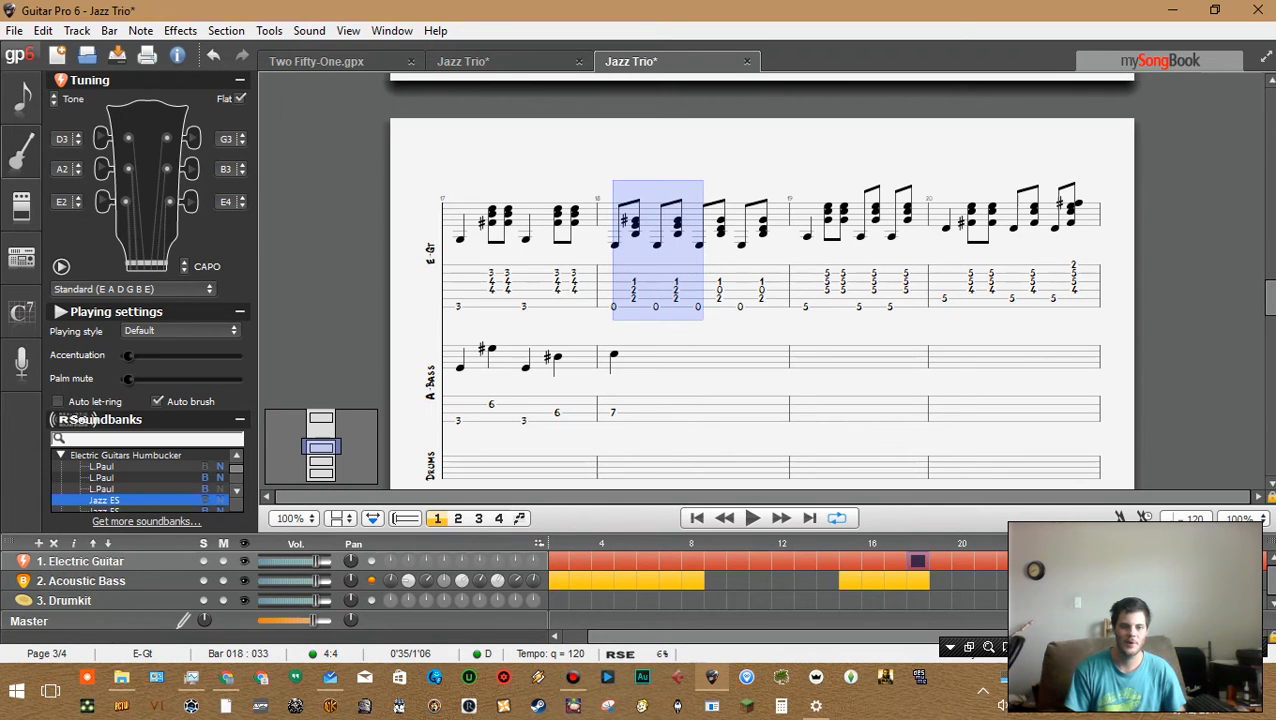
{"action": "left_click", "coordinate": [698, 290]}
{"action": "left_click_drag", "start_coordinate": [698, 290], "coordinate": [703, 290]}
{"action": "left_click", "coordinate": [676, 290]}
{"action": "left_click_drag", "start_coordinate": [614, 290], "coordinate": [677, 290]}
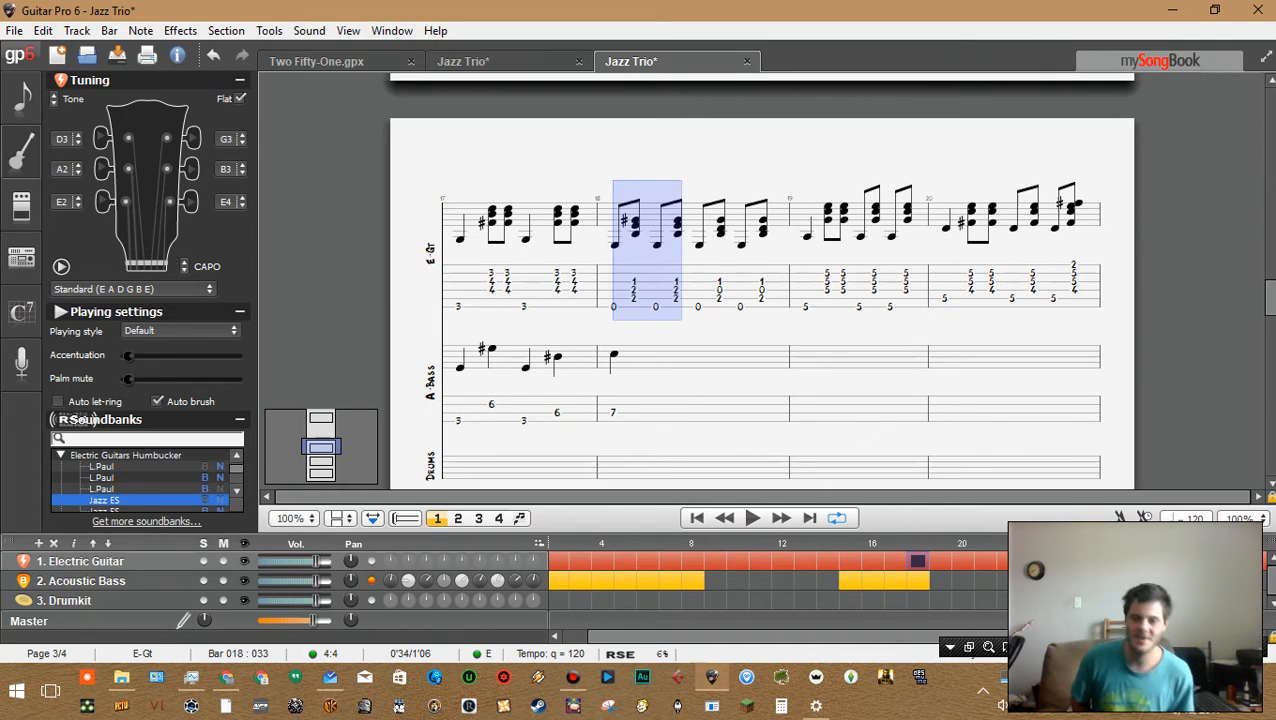
{"action": "left_click", "coordinate": [676, 298]}
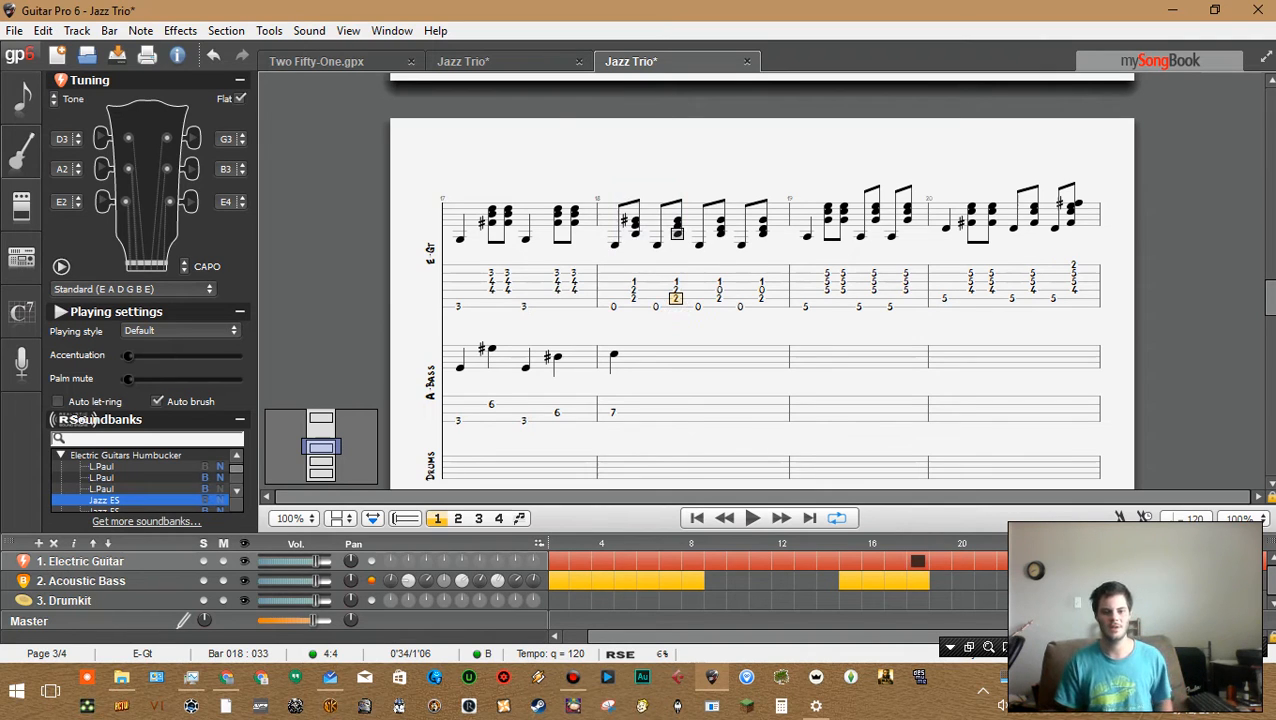
Review bar 17's bass line by stepping through its notes, selecting across bars 17 and 18, and playing it back
{"action": "left_click", "coordinate": [491, 397]}
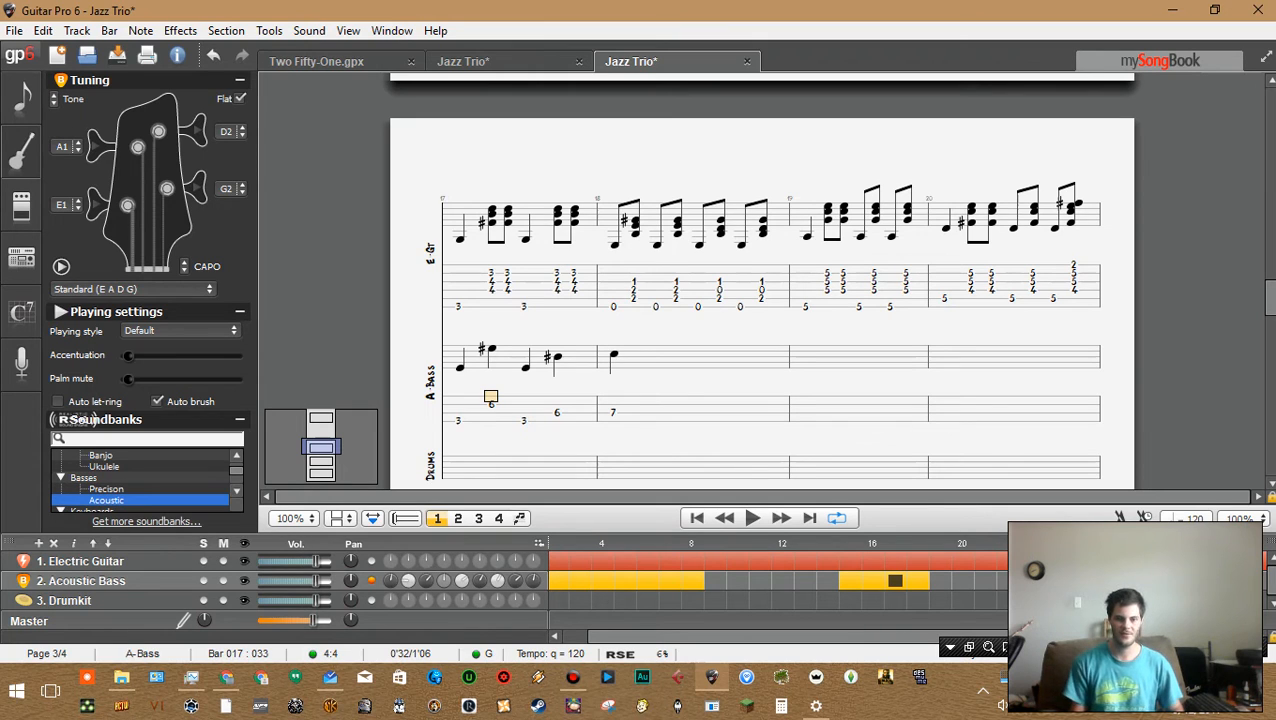
{"action": "left_click", "coordinate": [458, 413]}
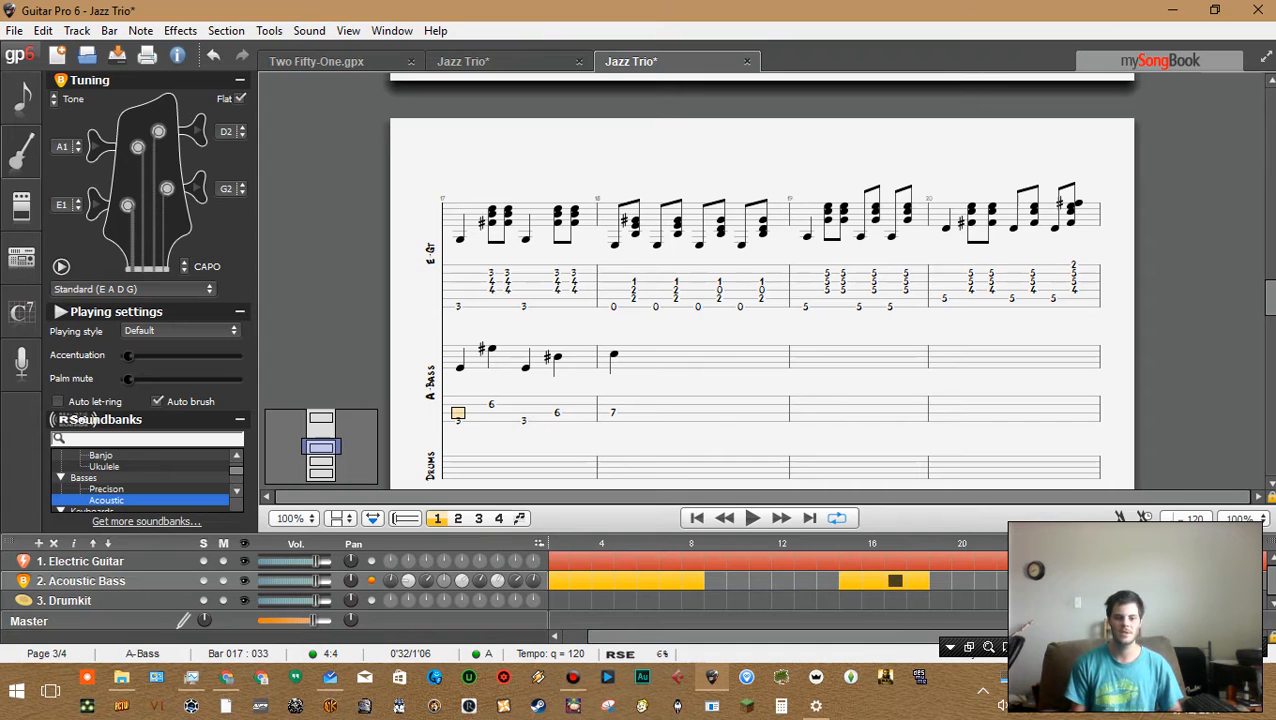
{"action": "key", "text": "Right"}
{"action": "key", "text": "Right"}
{"action": "key", "text": "Right"}
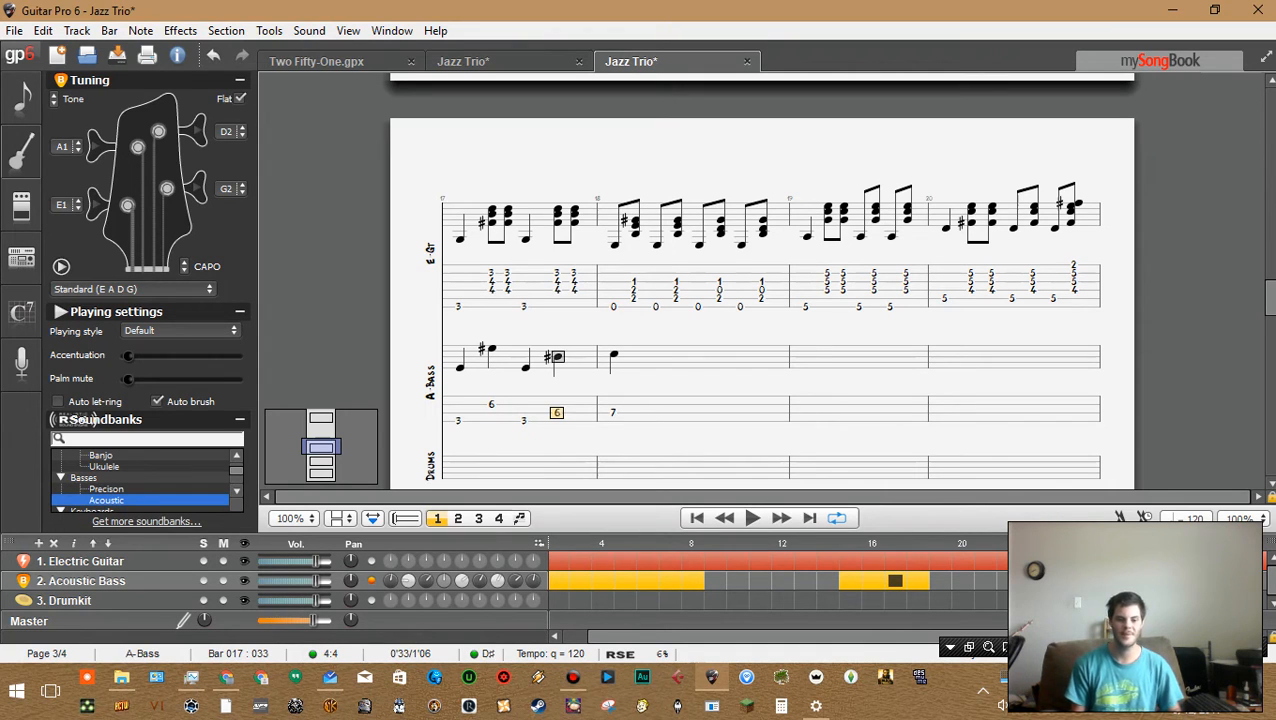
{"action": "key", "text": "Left"}
{"action": "key", "text": "Left"}
{"action": "key", "text": "Left"}
{"action": "key", "text": "Down"}
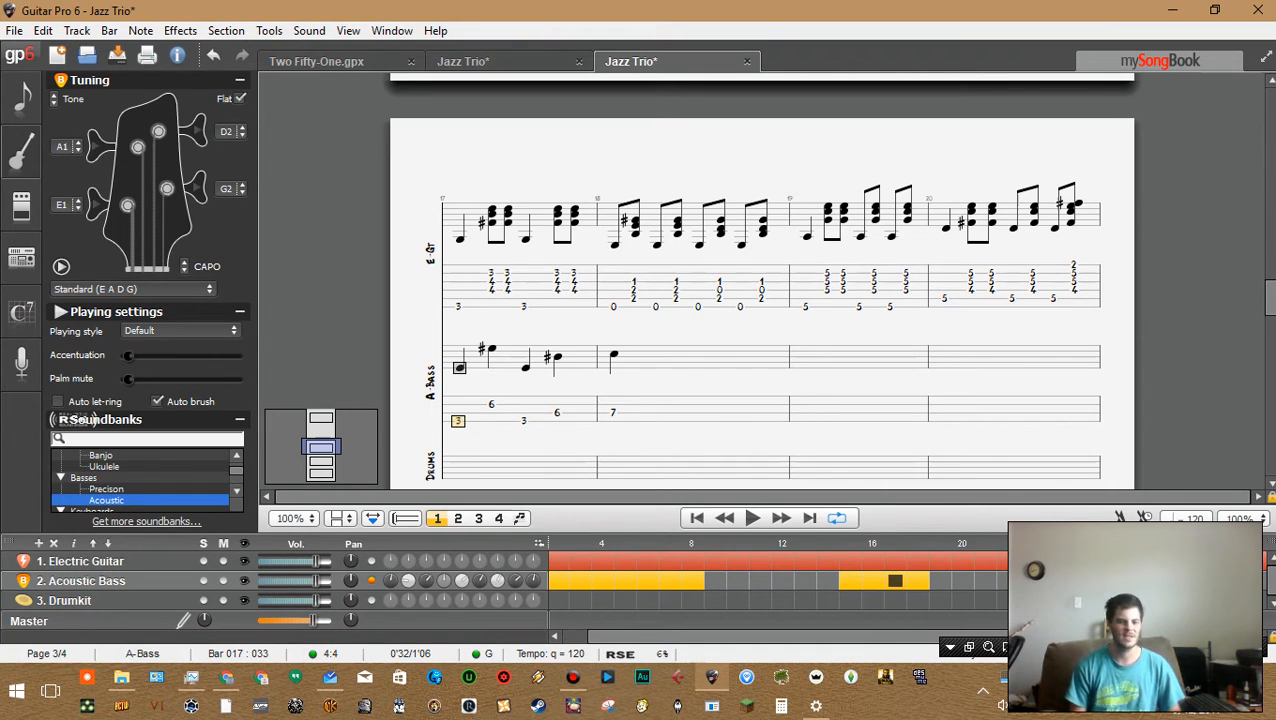
{"action": "key", "text": "Right"}
{"action": "key", "text": "Right"}
{"action": "key", "text": "Right"}
{"action": "key", "text": "Right"}
{"action": "key", "text": "Right"}
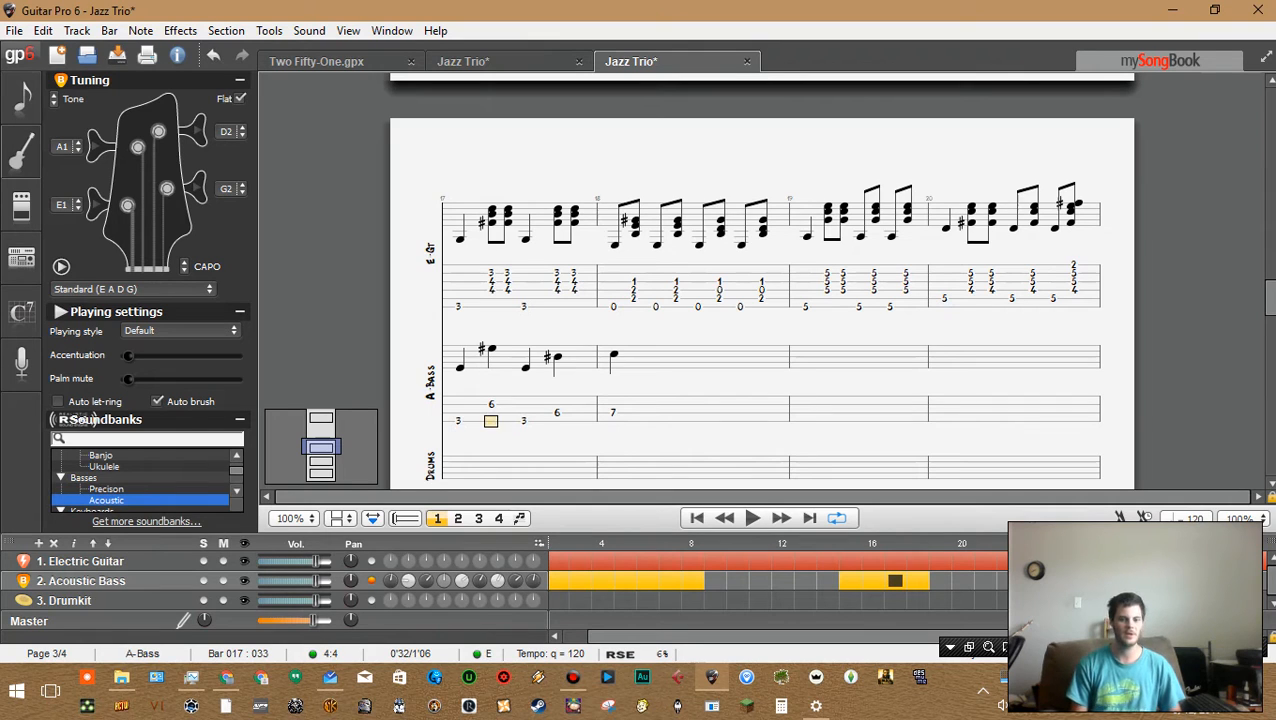
{"action": "key", "text": "Left"}
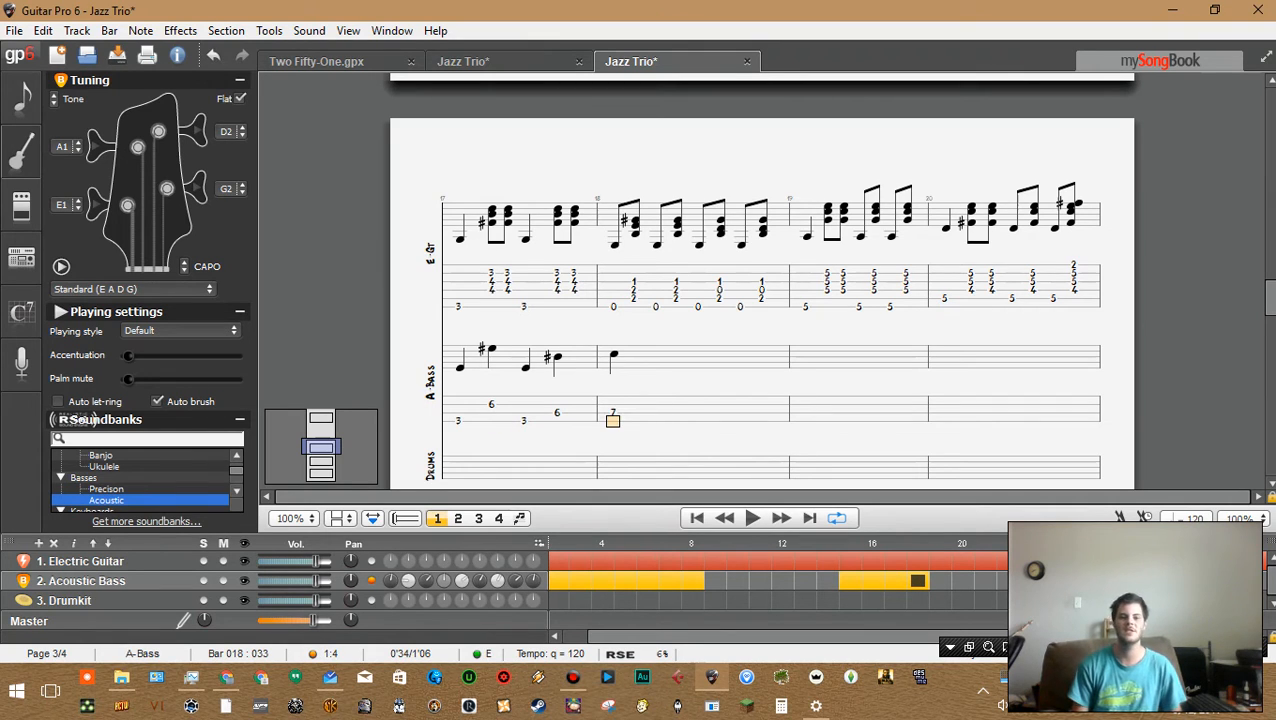
{"action": "key", "text": "Left"}
{"action": "key", "text": "Left"}
{"action": "key", "text": "Left"}
{"action": "key", "text": "Left"}
{"action": "key", "text": "Right"}
{"action": "key", "text": "Right"}
{"action": "key", "text": "Right"}
{"action": "key", "text": "Right"}
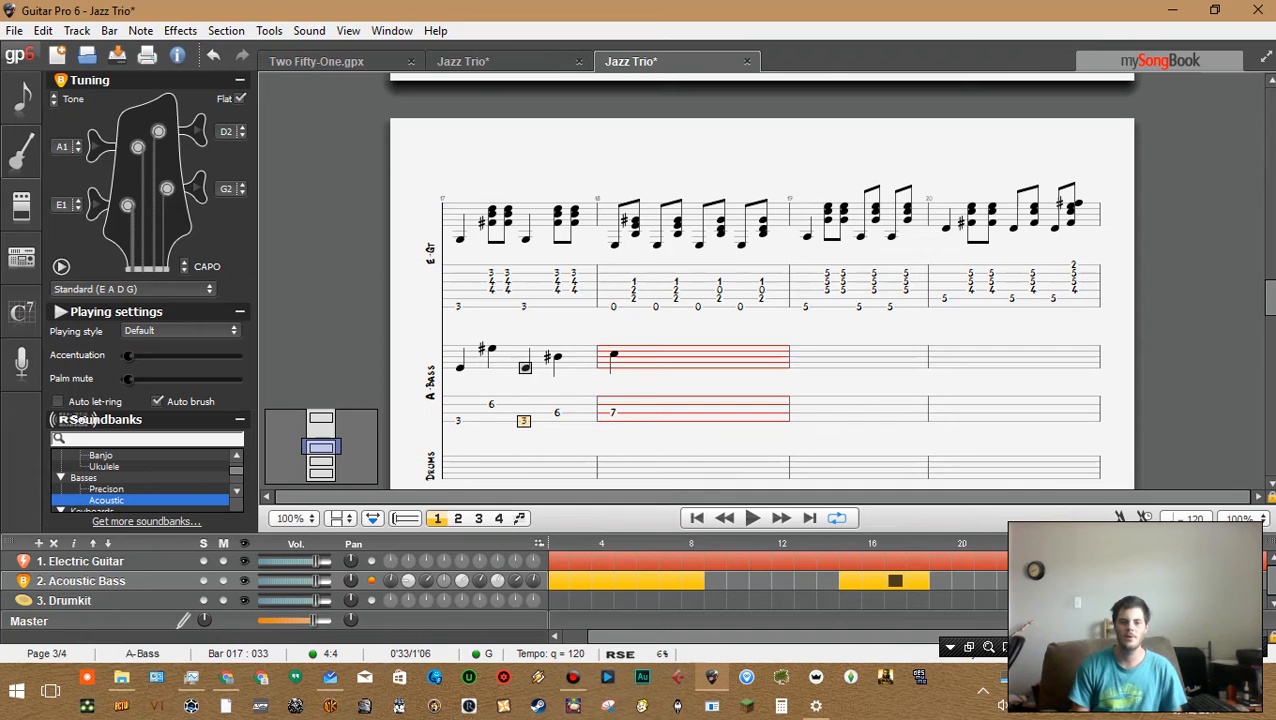
{"action": "key", "text": "Up"}
{"action": "key", "text": "Left"}
{"action": "key", "text": "Left"}
{"action": "key", "text": "Left"}
{"action": "key", "text": "Left"}
{"action": "key", "text": "shift+Right"}
{"action": "key", "text": "shift+Right"}
{"action": "key", "text": "shift+Right"}
{"action": "key", "text": "shift+Right"}
{"action": "key", "text": "shift+Right"}
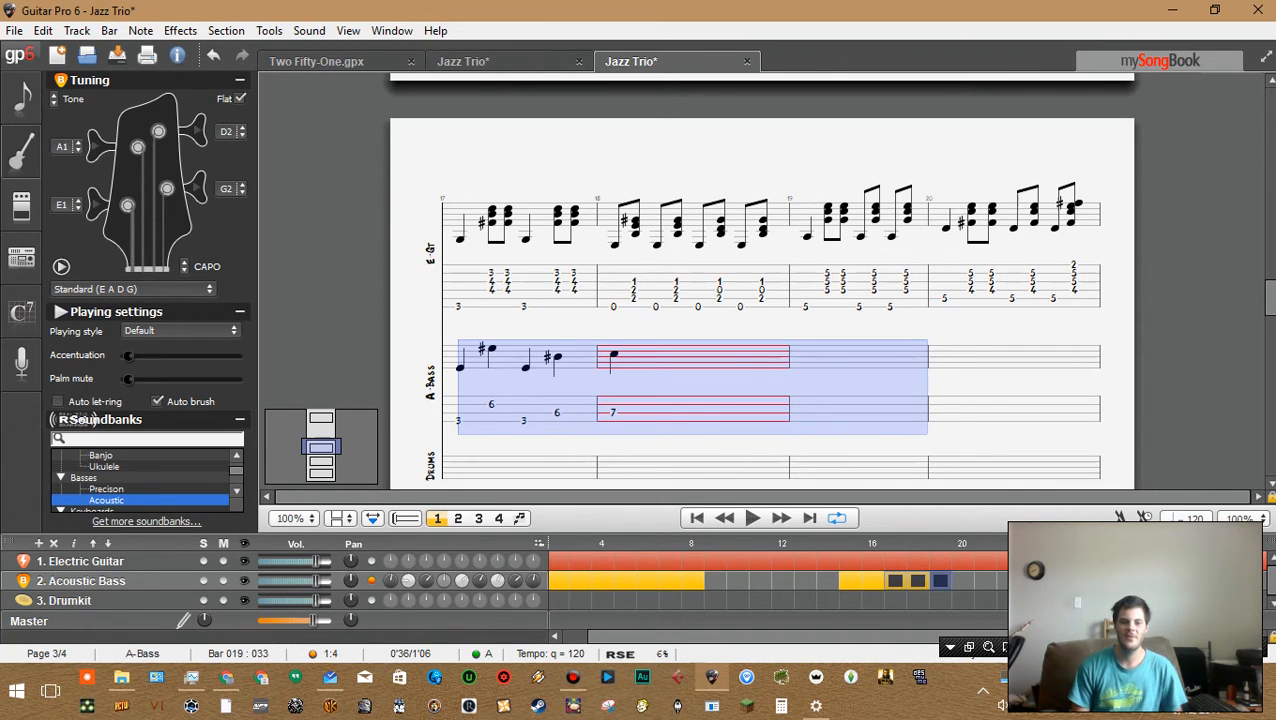
{"action": "key", "text": "shift+Left"}
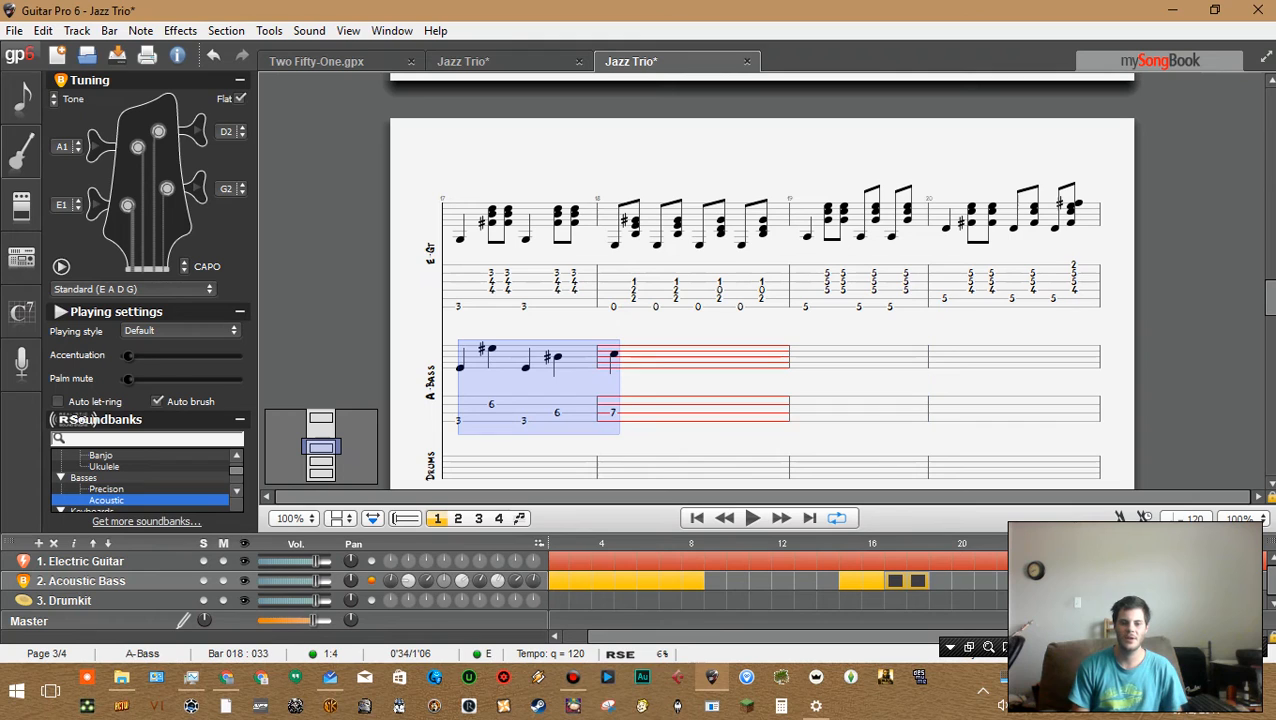
{"action": "key", "text": "Left"}
{"action": "key", "text": "Right"}
{"action": "key", "text": "Right"}
{"action": "key", "text": "Right"}
{"action": "key", "text": "Right"}
{"action": "key", "text": "Right"}
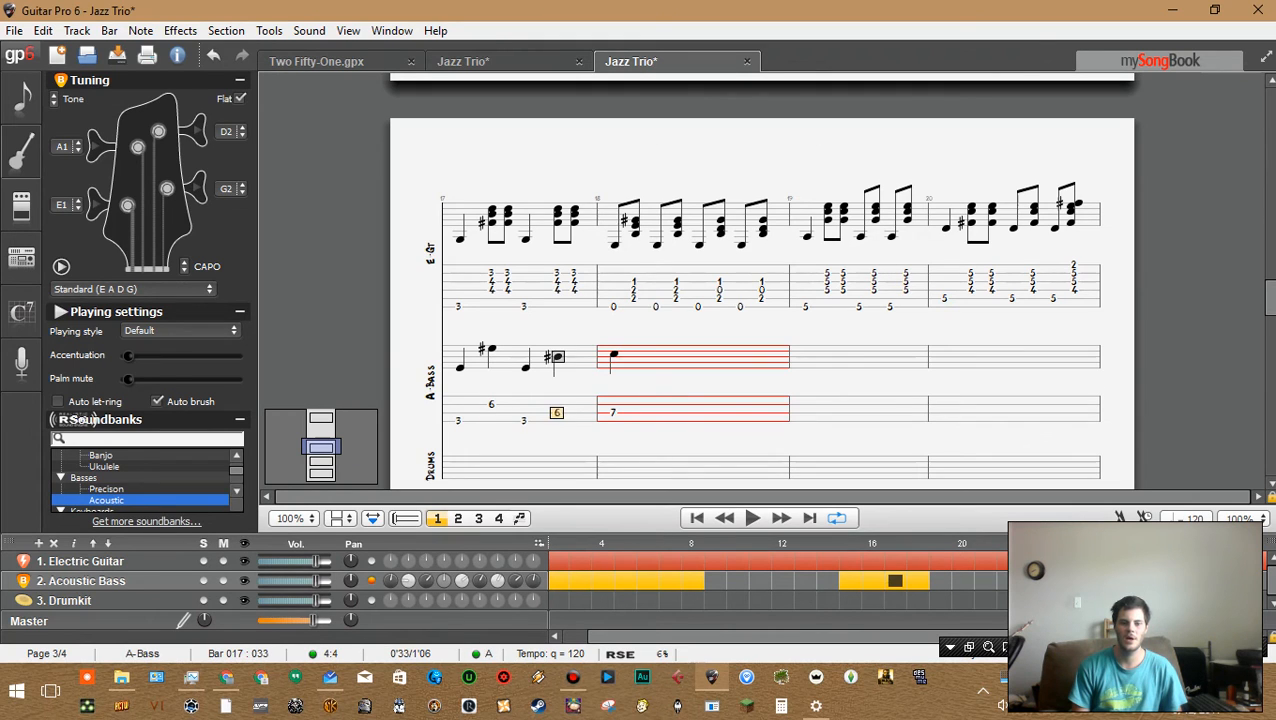
{"action": "key", "text": "Left"}
{"action": "key", "text": "Left"}
{"action": "key", "text": "Left"}
{"action": "key", "text": "Left"}
{"action": "key", "text": "space"}
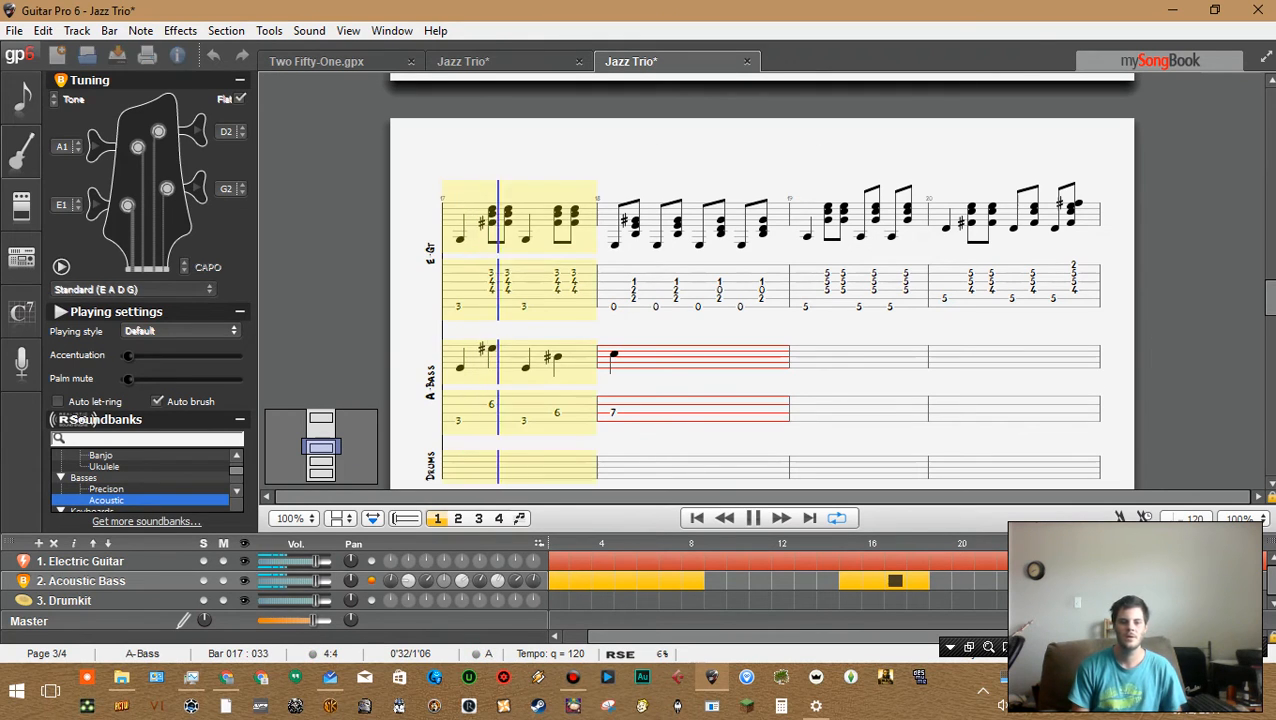
{"action": "key", "text": "space"}
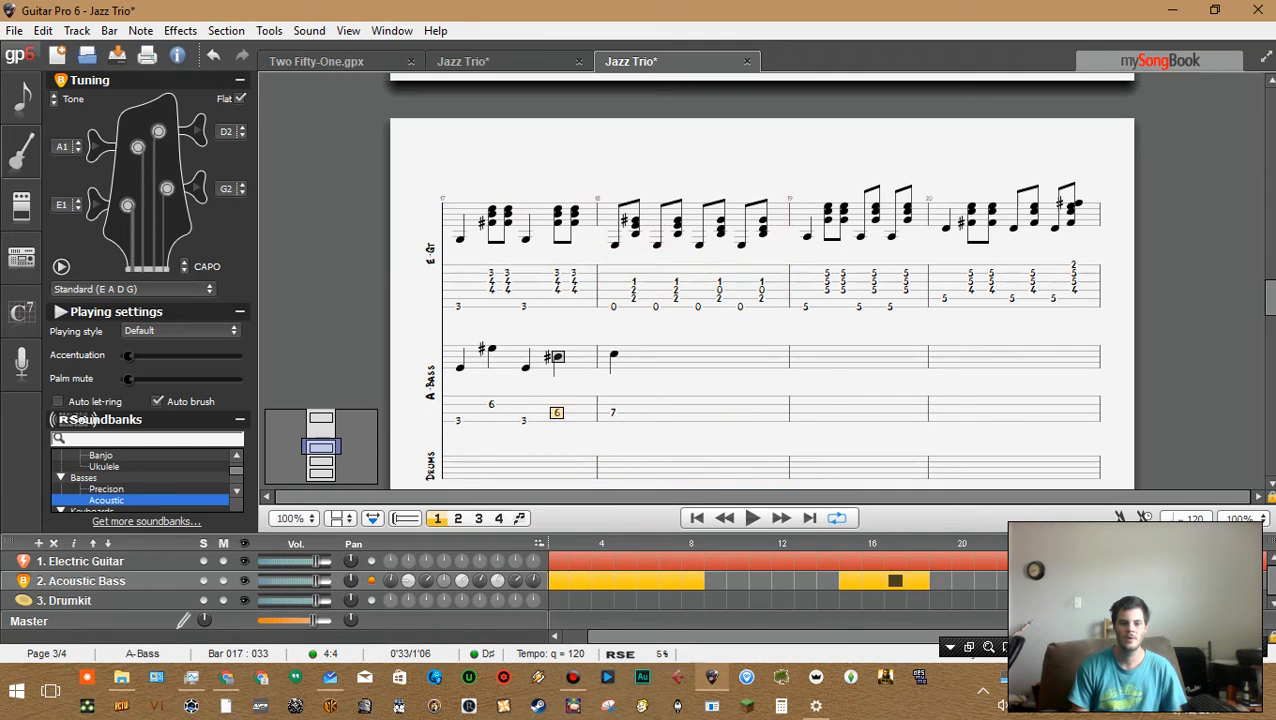
Try fret 4 for bar 17's second bass note and play back the bar
{"action": "key", "text": "Left"}
{"action": "key", "text": "Left"}
{"action": "key", "text": "Up"}
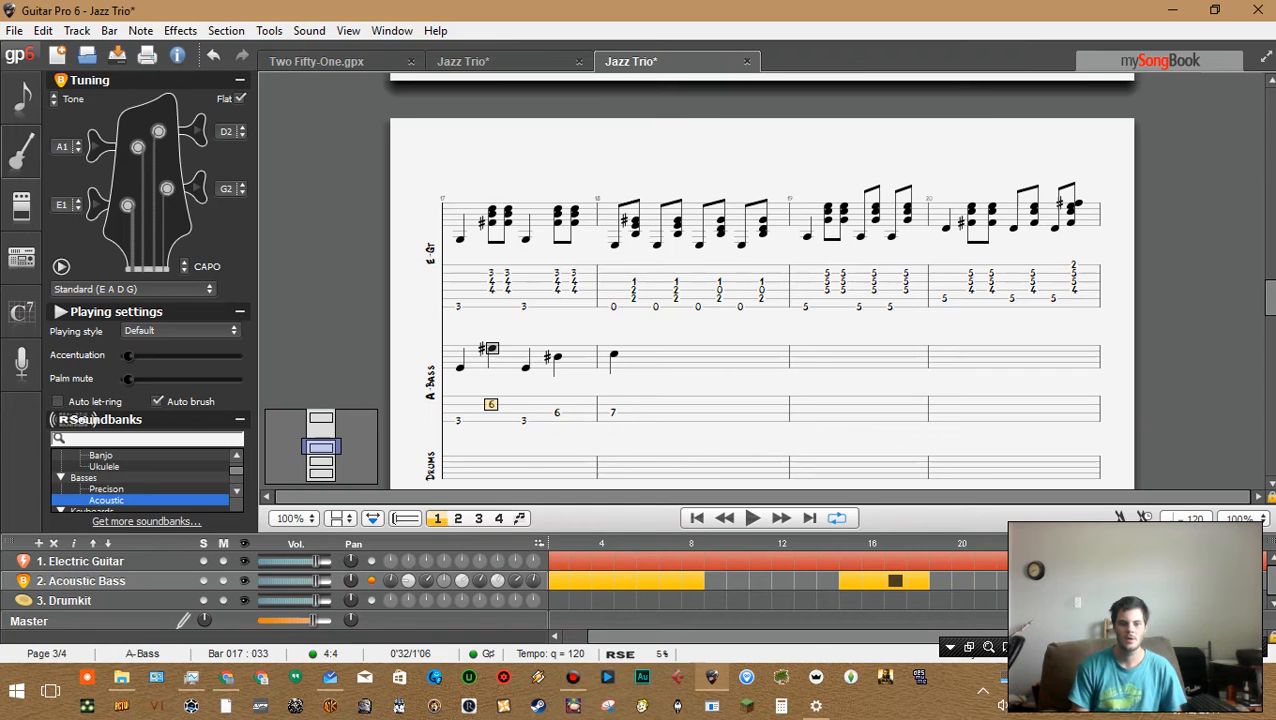
{"action": "key", "text": "Down"}
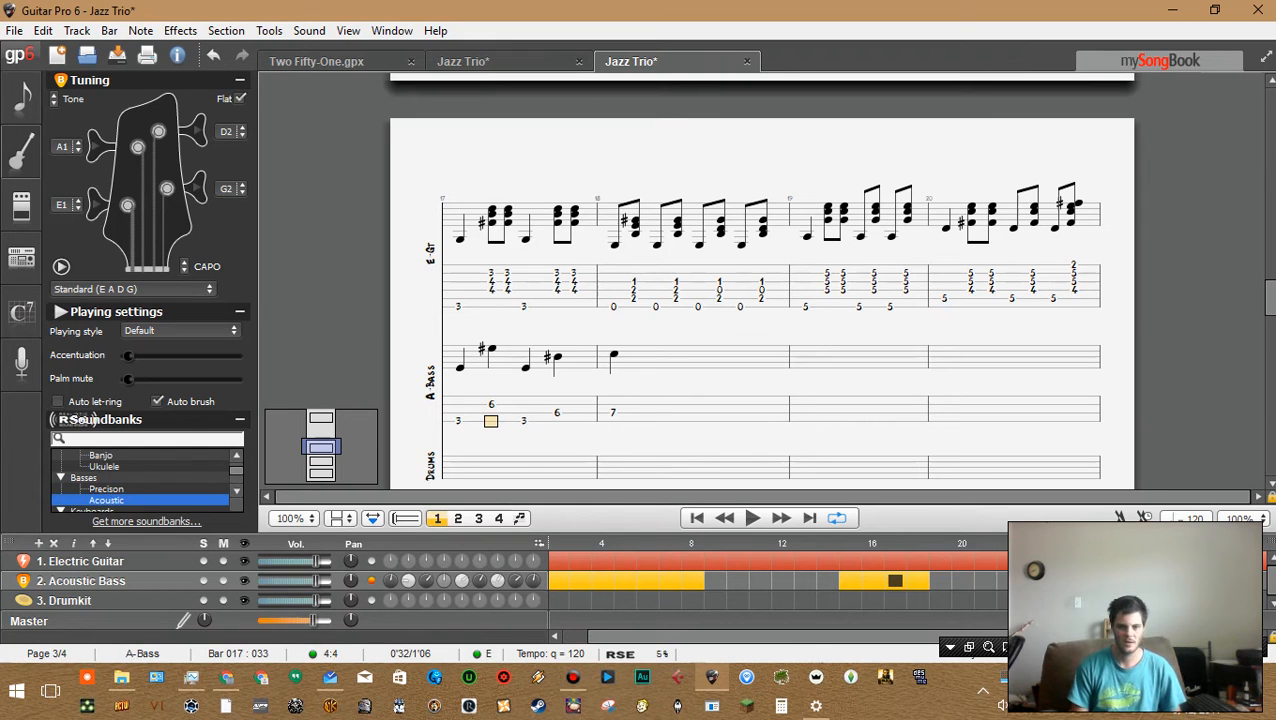
{"action": "key", "text": "Left"}
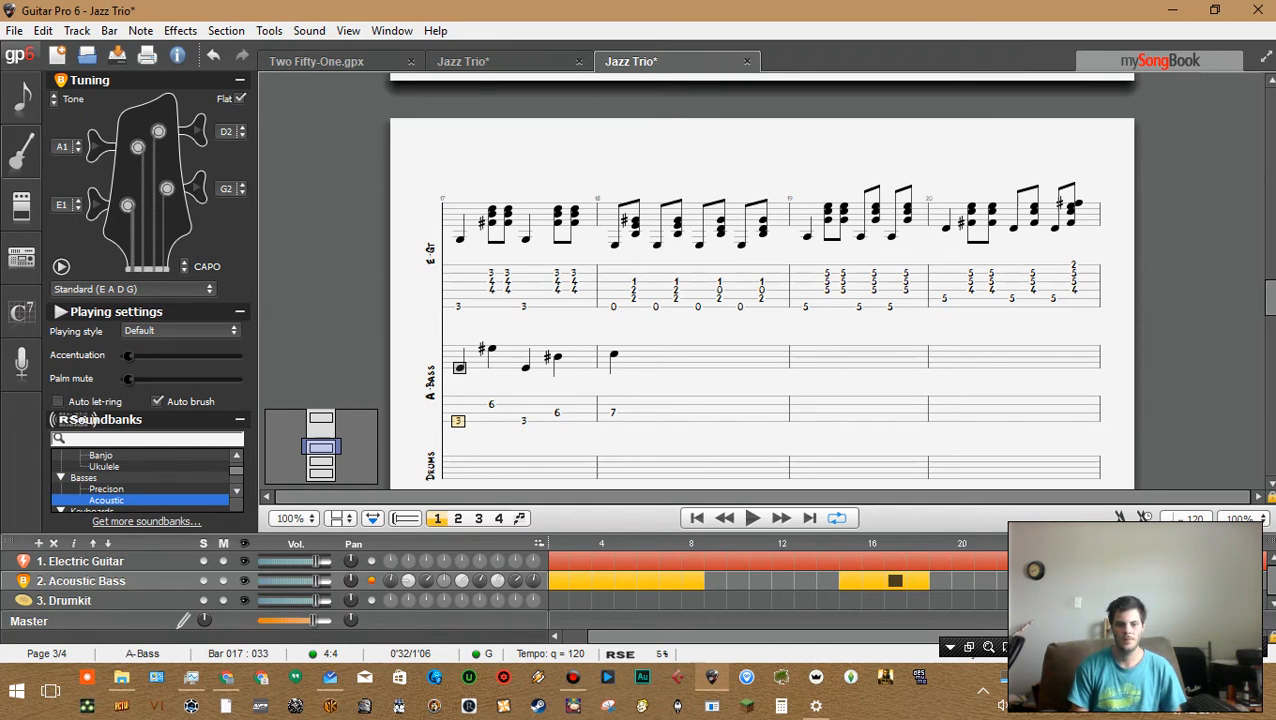
{"action": "key", "text": "Up"}
{"action": "key", "text": "Up"}
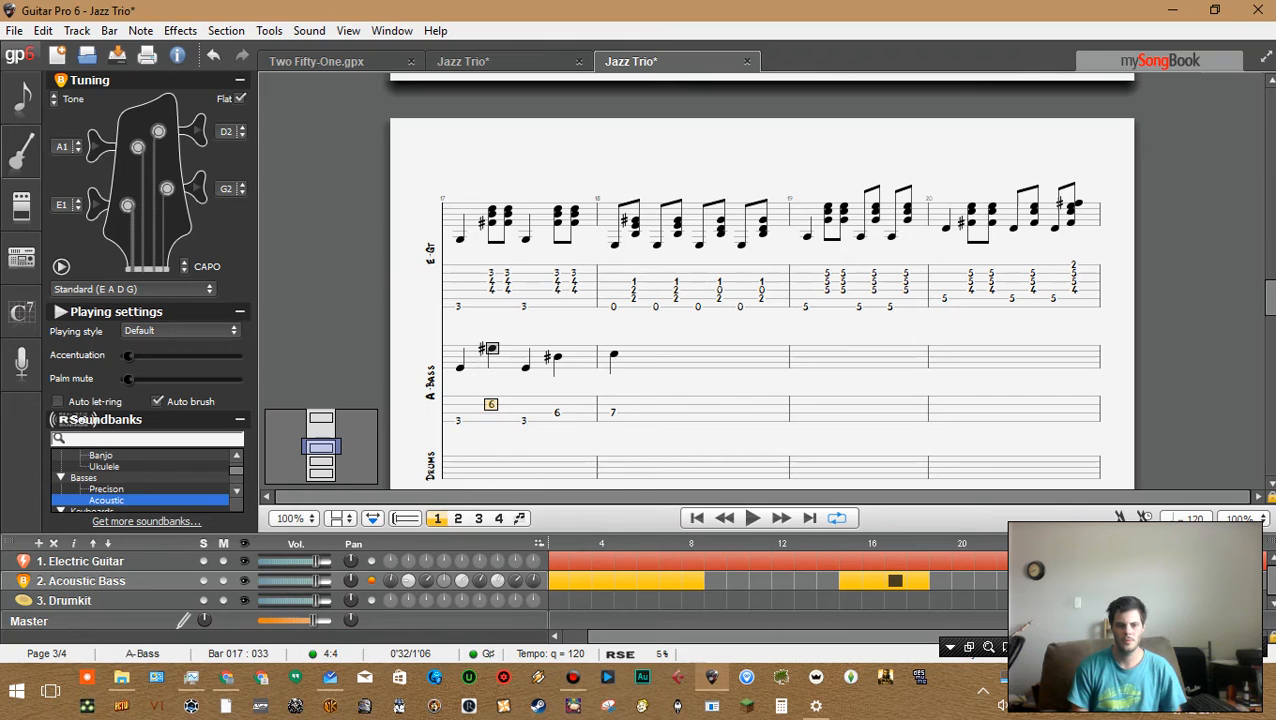
{"action": "key", "text": "Right"}
{"action": "key", "text": "4"}
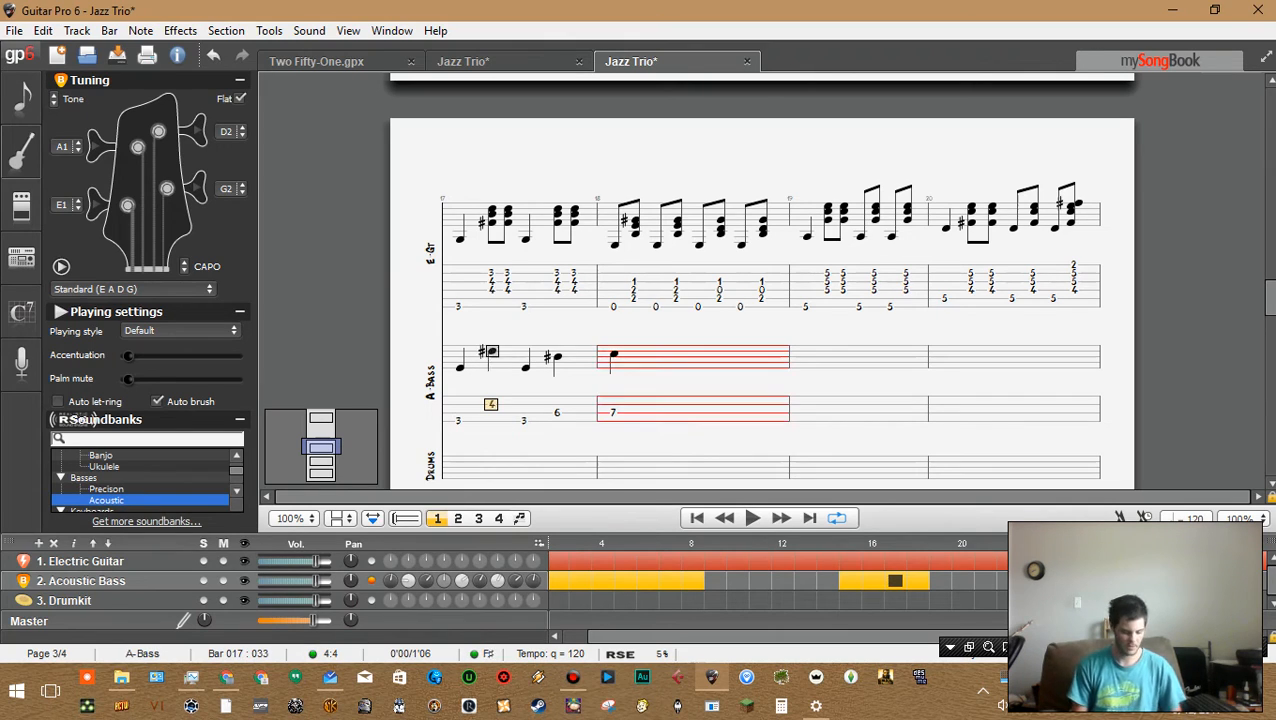
{"action": "key", "text": "Left"}
{"action": "key", "text": "space"}
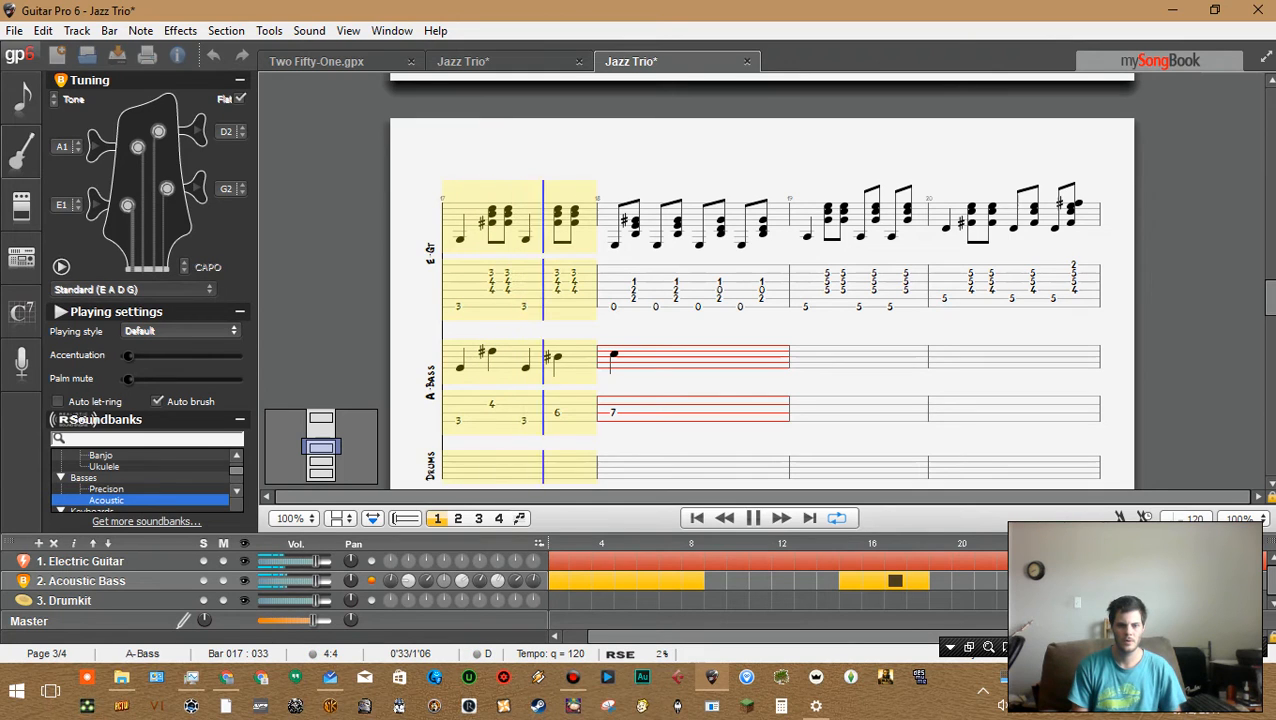
{"action": "key", "text": "space"}
Add a fret 2 note on the lower string at bar 17's second bass beat and play the bar back
{"action": "key", "text": "Left"}
{"action": "key", "text": "Left"}
{"action": "key", "text": "Down"}
{"action": "key", "text": "Down"}
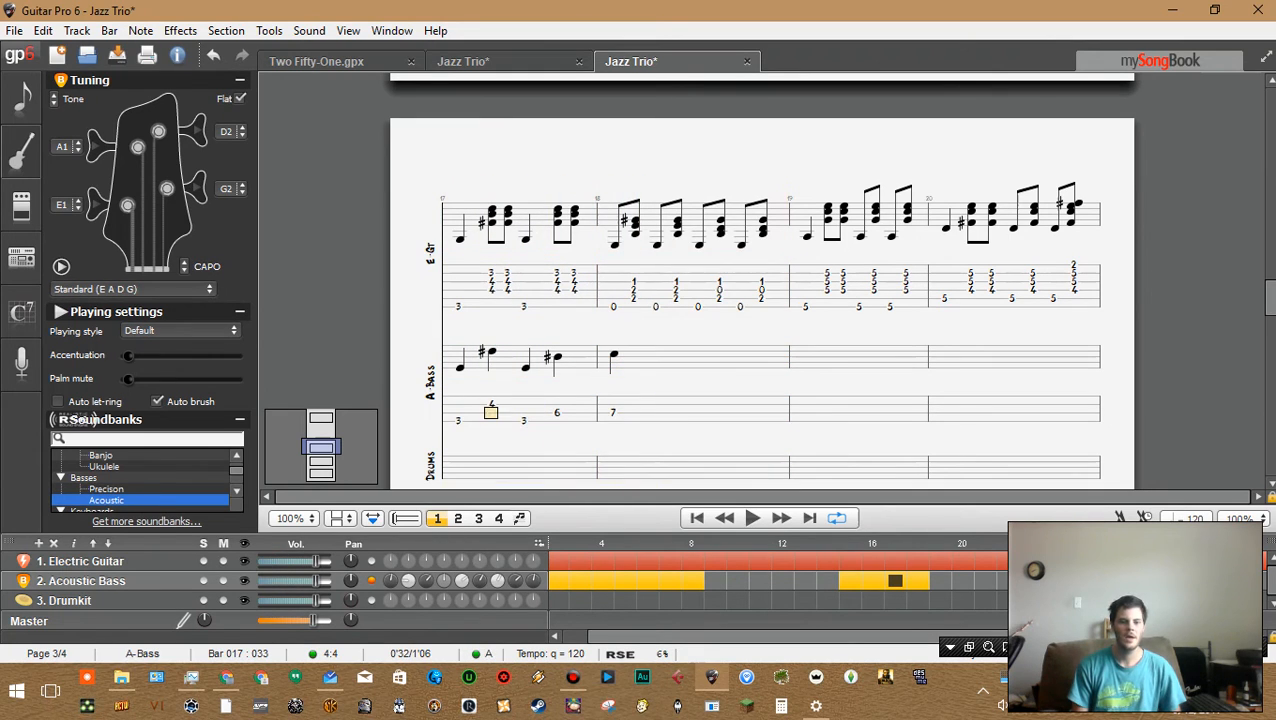
{"action": "key", "text": "2"}
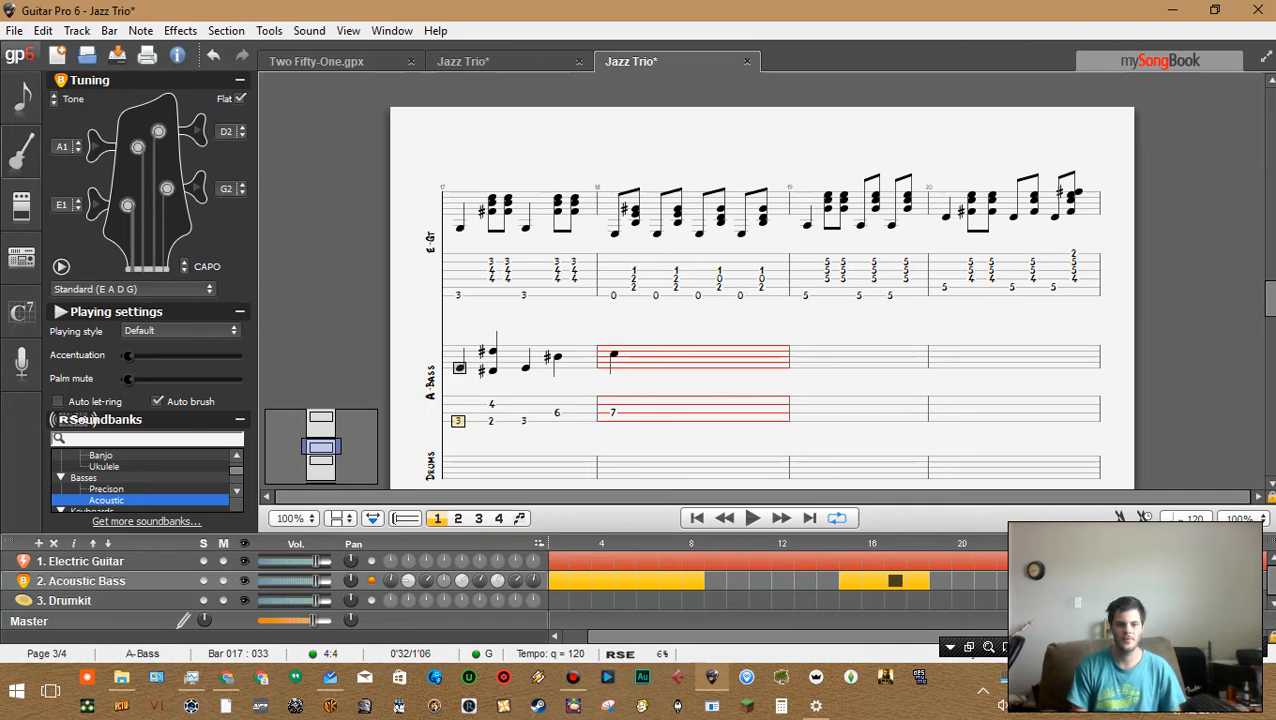
{"action": "key", "text": "space"}
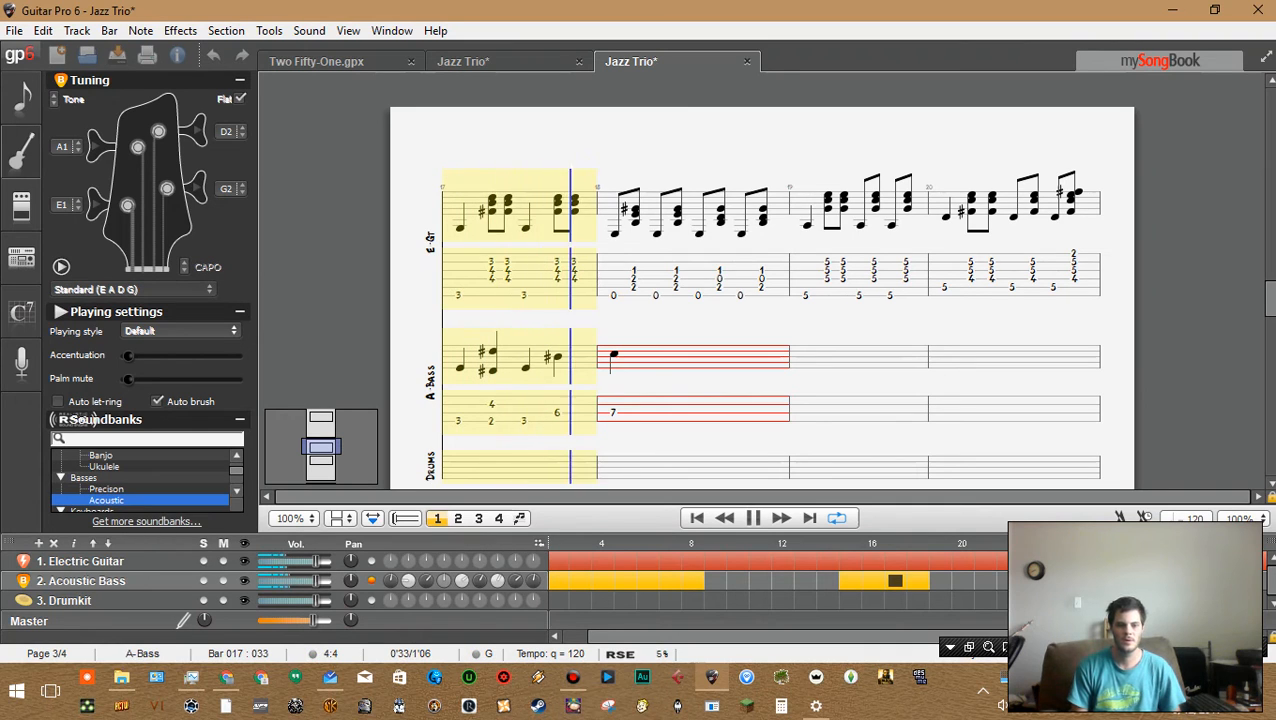
{"action": "key", "text": "space"}
Delete the upper fret 4 note from bar 17's second bass beat
{"action": "key", "text": "Left"}
{"action": "key", "text": "Left"}
{"action": "key", "text": "Right"}
{"action": "key", "text": "Up"}
{"action": "key", "text": "Up"}
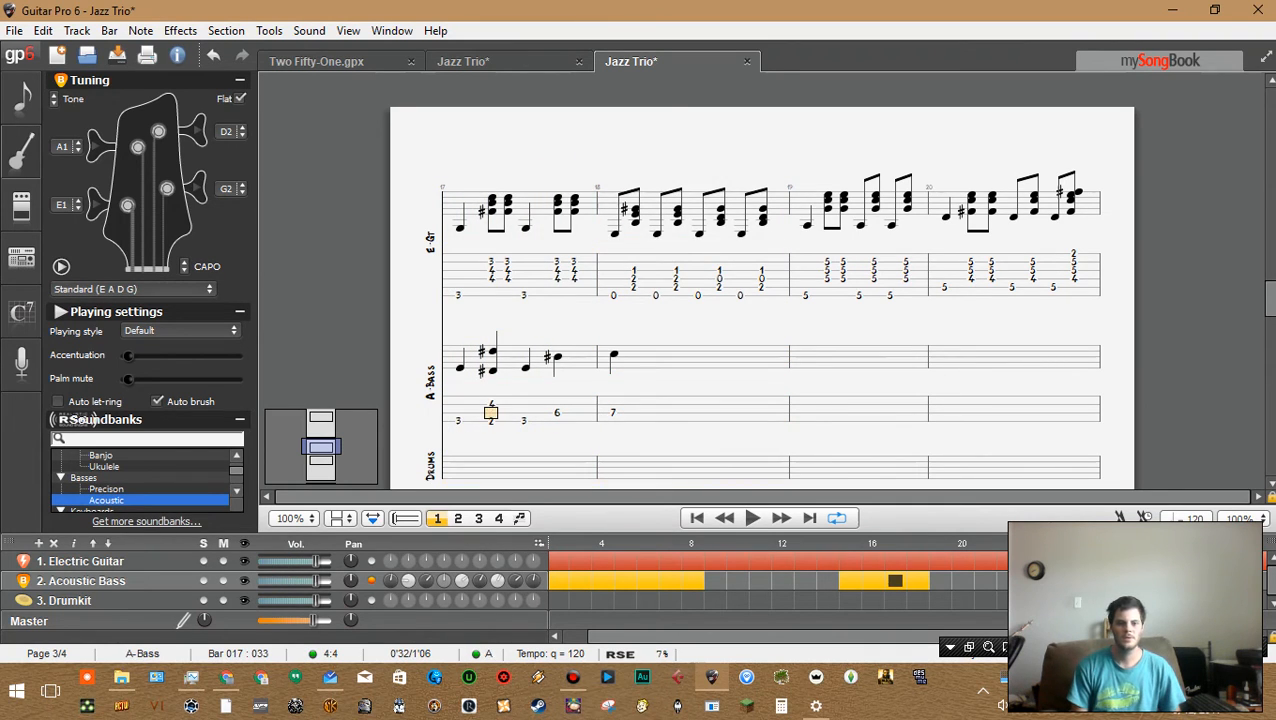
{"action": "key", "text": "Delete"}
{"action": "key", "text": "Down"}
{"action": "key", "text": "Down"}
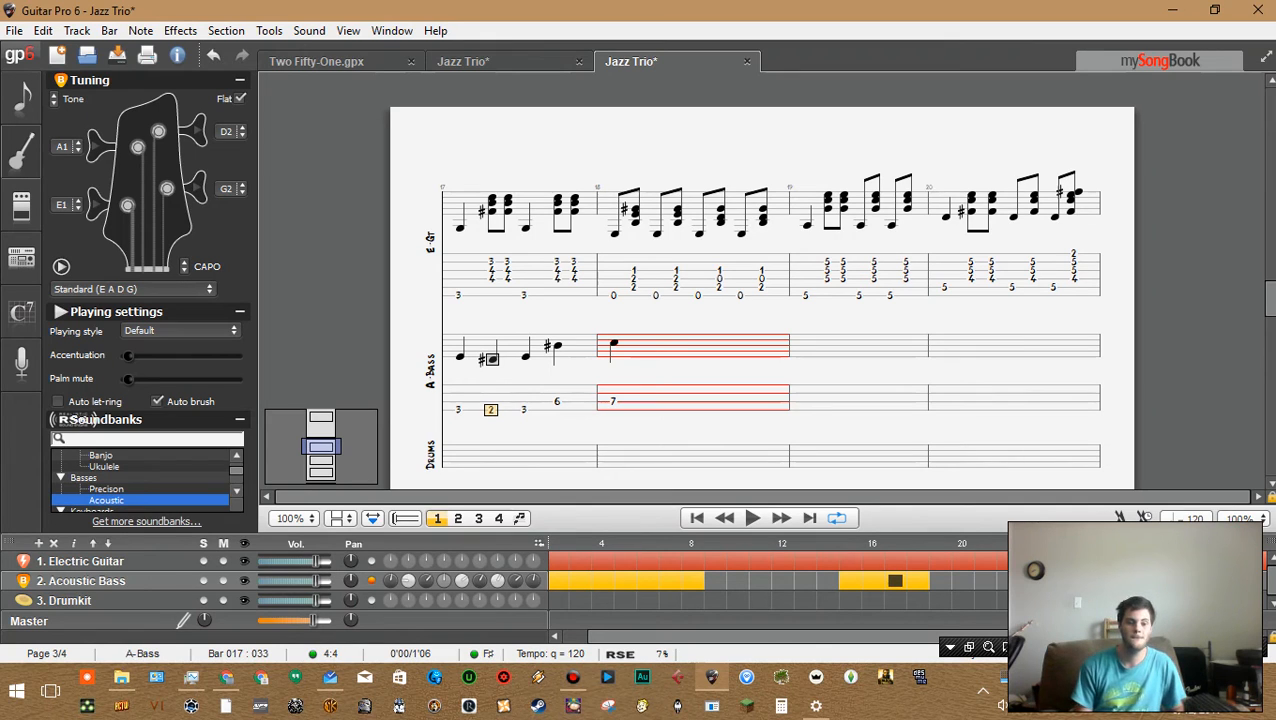
Change bar 17's third bass note to fret 1 and replace its fourth note with an open string 0
{"action": "key", "text": "Left"}
{"action": "key", "text": "Right"}
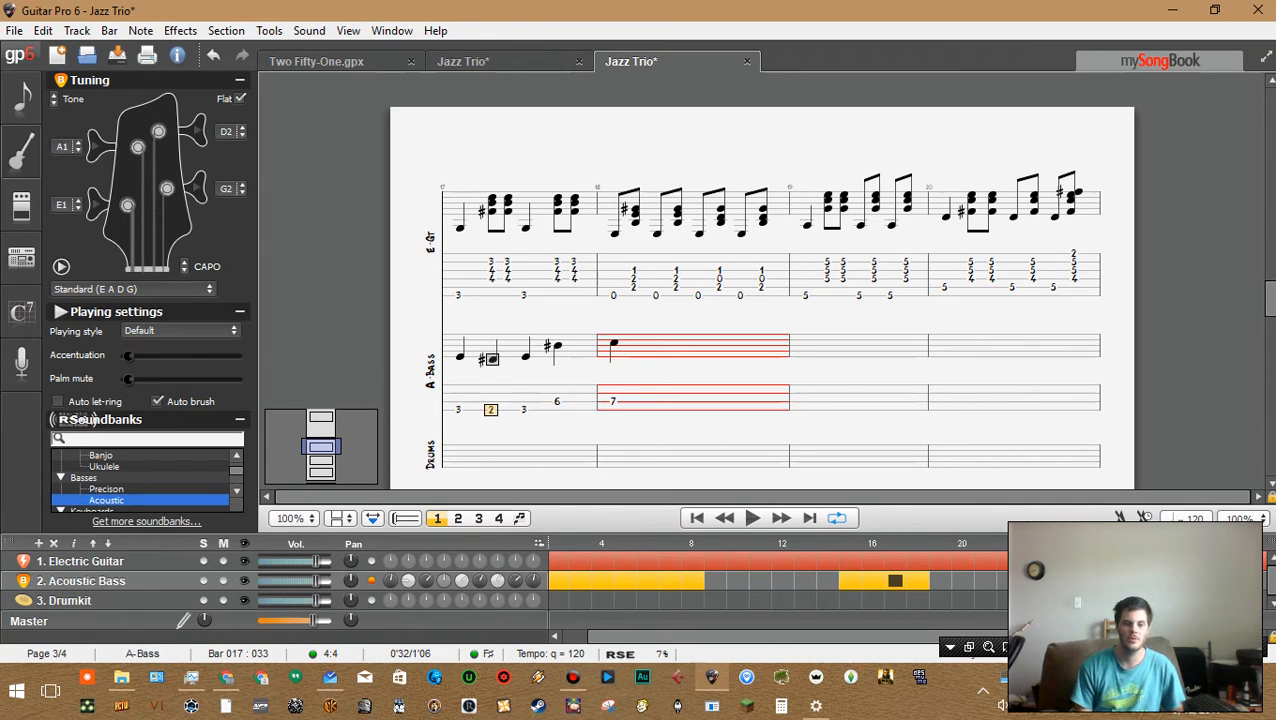
{"action": "key", "text": "Left"}
{"action": "key", "text": "Right"}
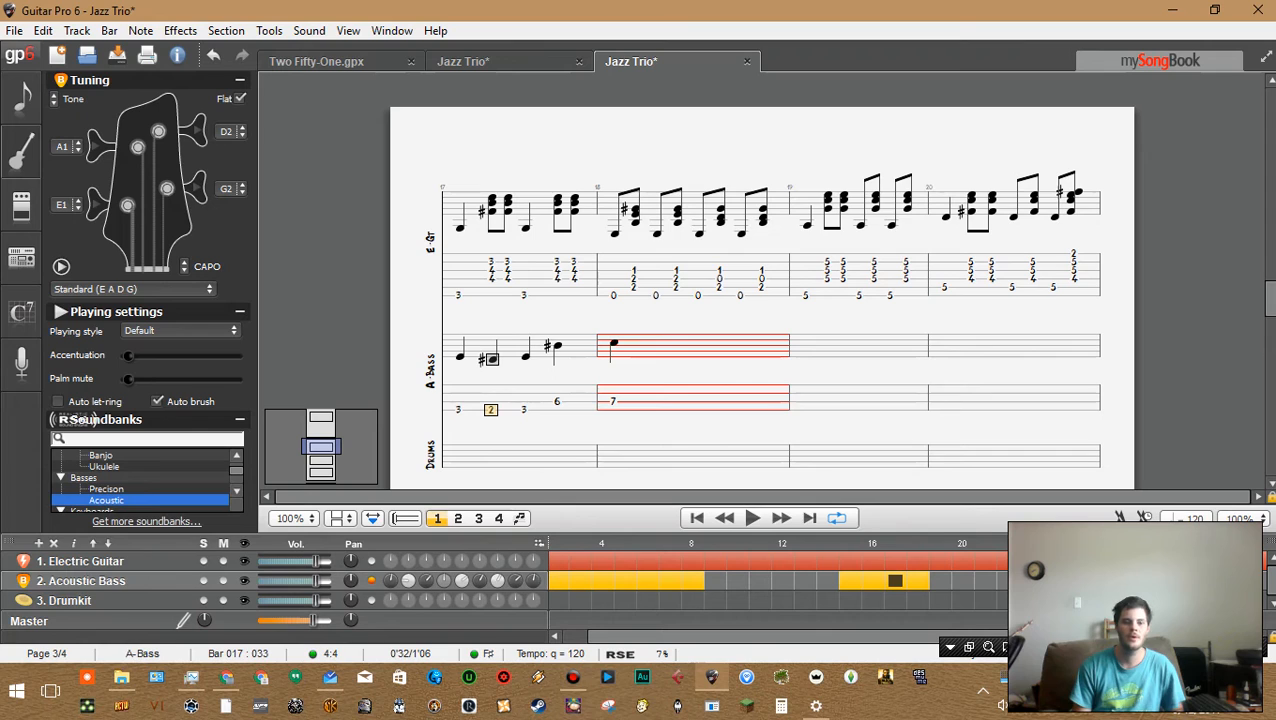
{"action": "key", "text": "Right"}
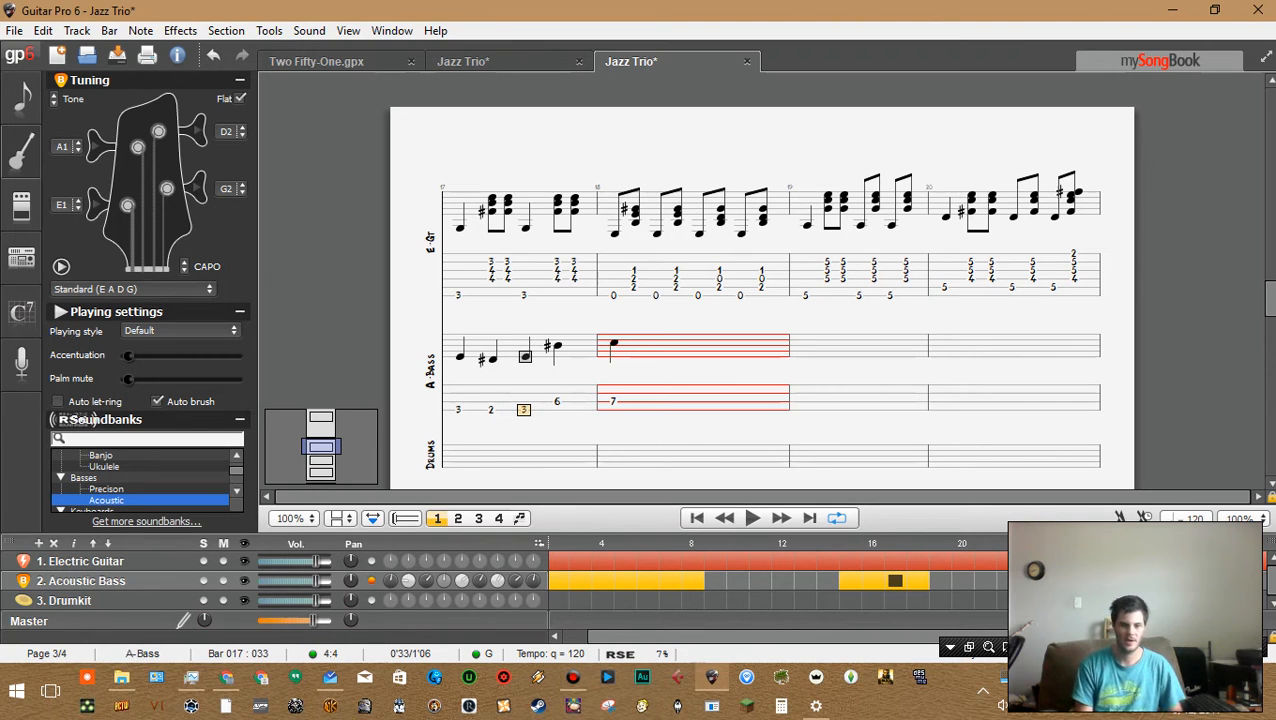
{"action": "key", "text": "1"}
{"action": "key", "text": "Right"}
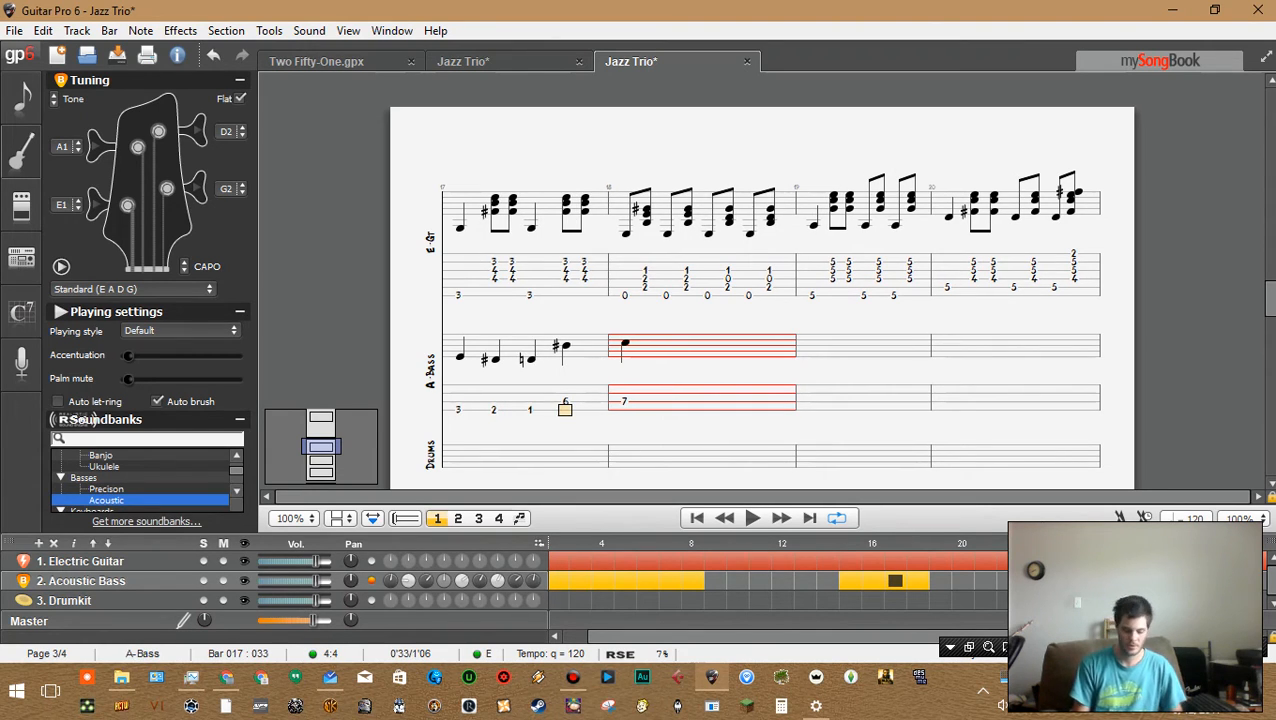
{"action": "key", "text": "0"}
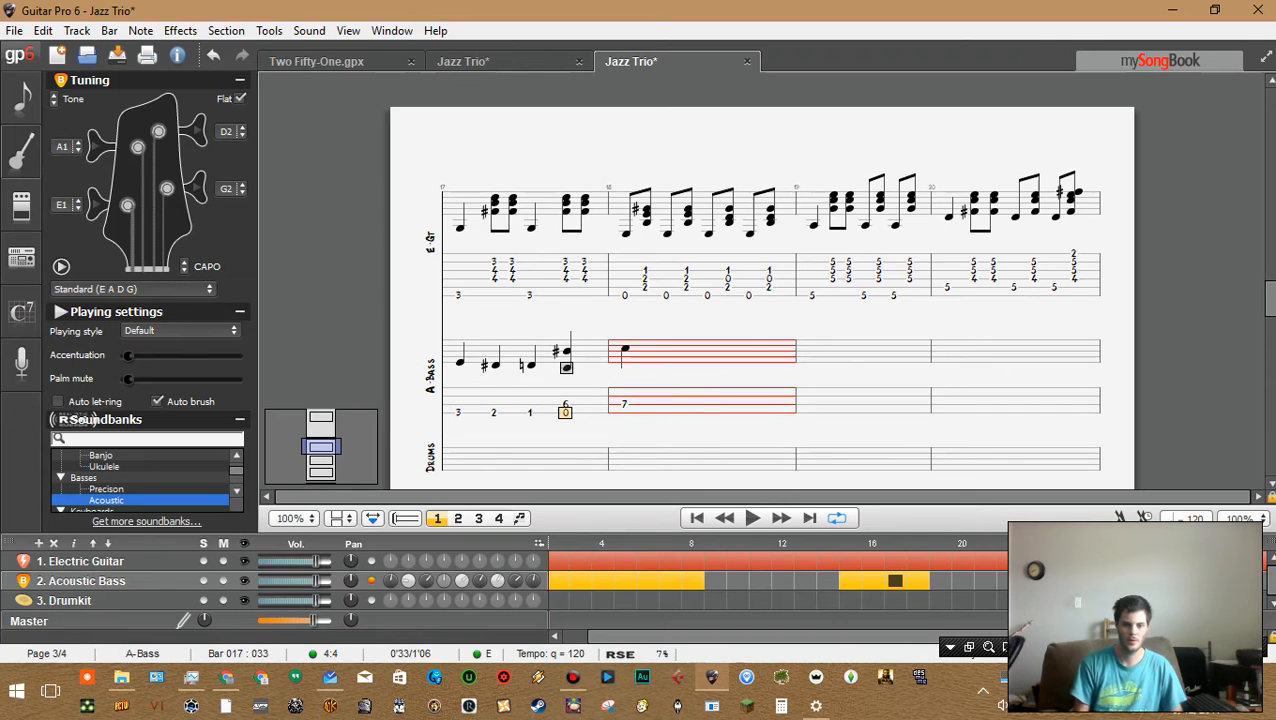
{"action": "key", "text": "Up"}
{"action": "key", "text": "Delete"}
Play back bar 17's bass line several times while stepping through its notes
{"action": "key", "text": "Left"}
{"action": "key", "text": "Left"}
{"action": "key", "text": "Left"}
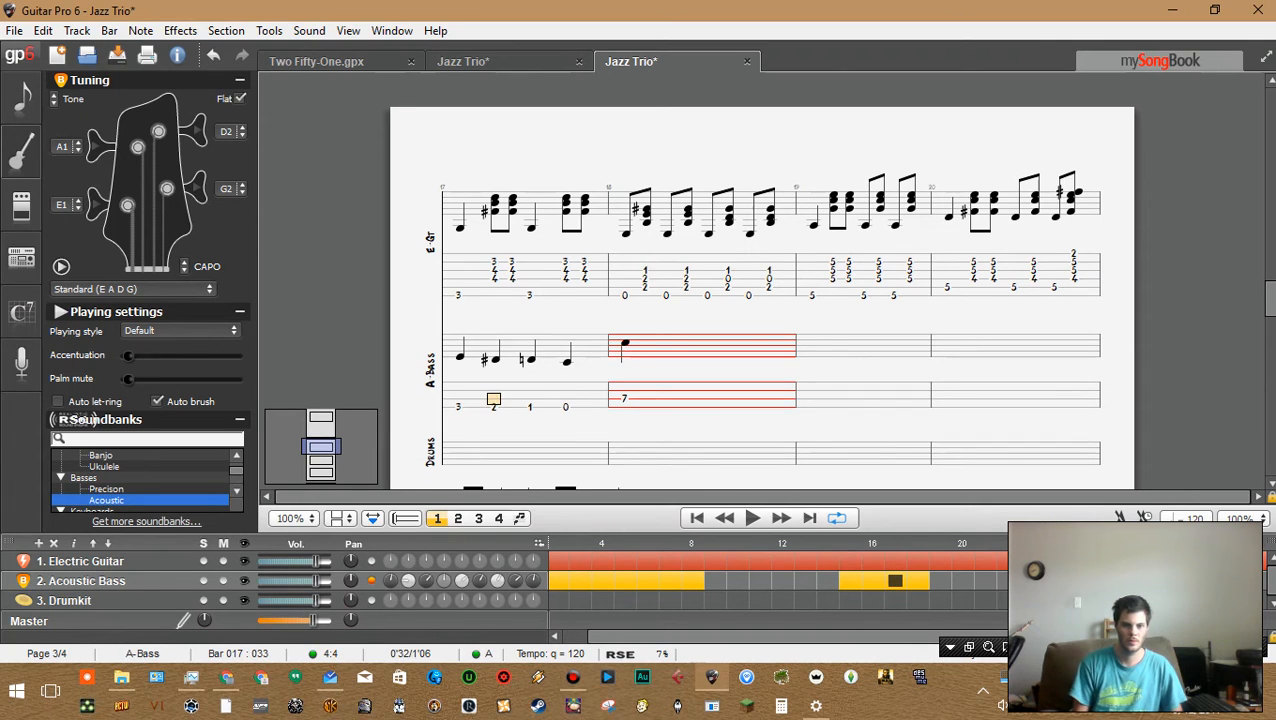
{"action": "key", "text": "space"}
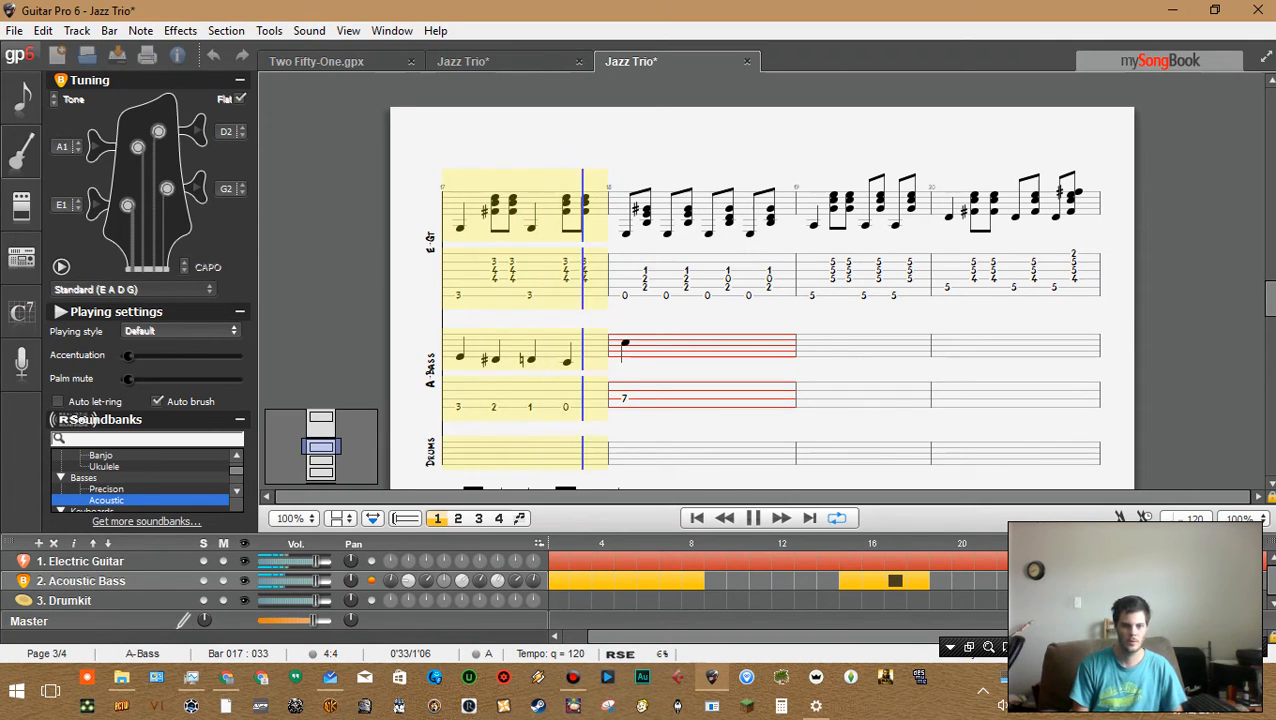
{"action": "key", "text": "space"}
{"action": "key", "text": "Left"}
{"action": "key", "text": "Left"}
{"action": "key", "text": "Left"}
{"action": "key", "text": "Left"}
{"action": "key", "text": "Right"}
{"action": "key", "text": "Right"}
{"action": "key", "text": "Right"}
{"action": "key", "text": "Right"}
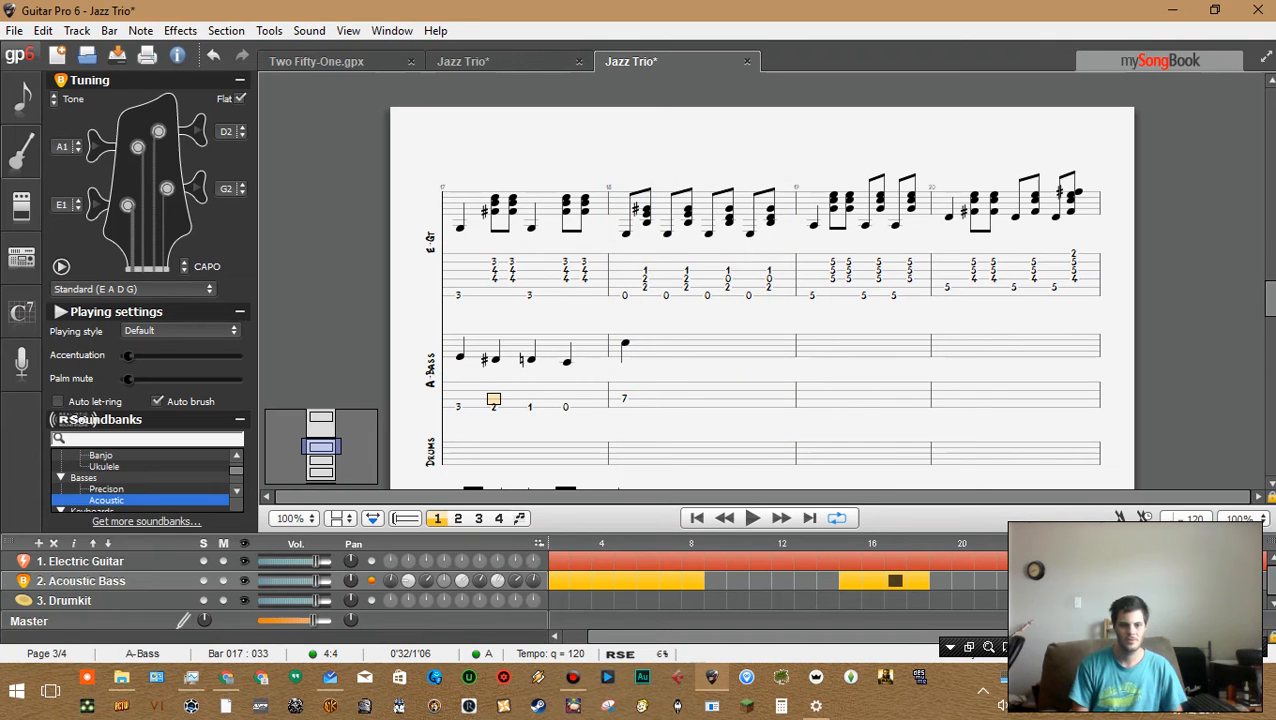
{"action": "key", "text": "space"}
{"action": "key", "text": "Left"}
{"action": "key", "text": "Left"}
{"action": "key", "text": "Left"}
{"action": "key", "text": "Left"}
{"action": "key", "text": "Right"}
{"action": "key", "text": "Right"}
{"action": "key", "text": "Right"}
{"action": "key", "text": "Right"}
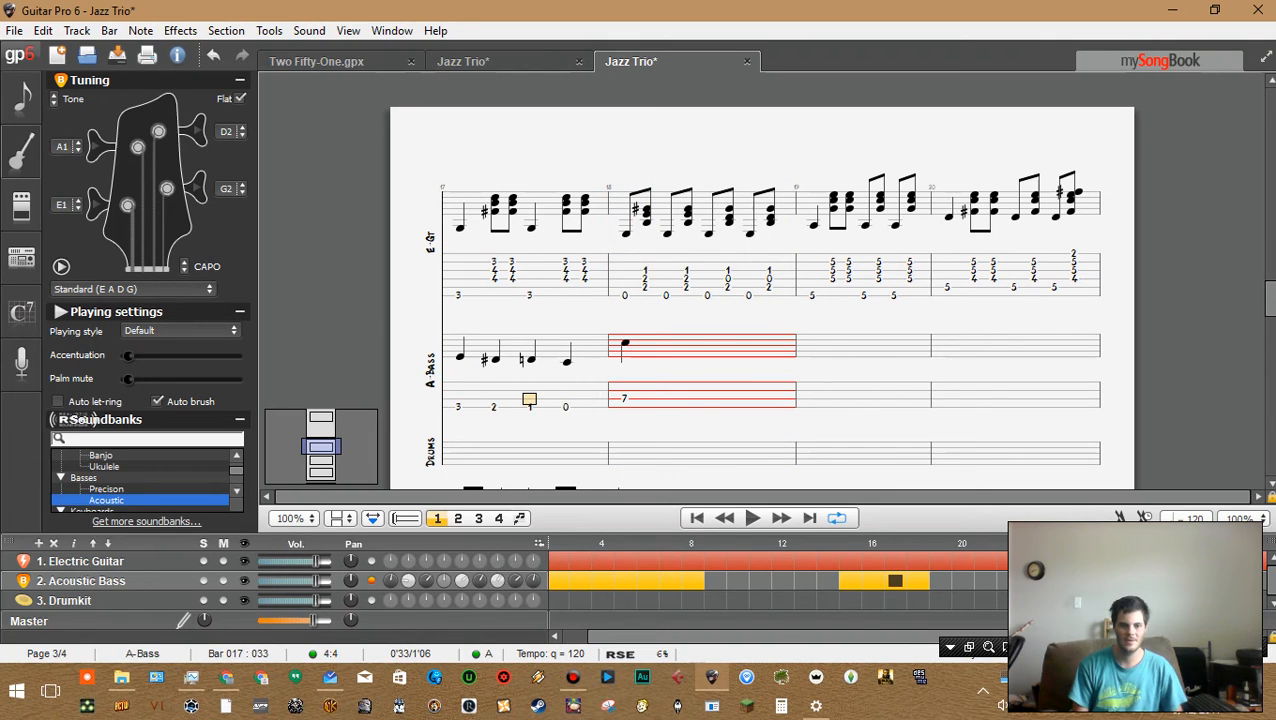
{"action": "key", "text": "space"}
{"action": "key", "text": "space"}
{"action": "key", "text": "Left"}
{"action": "key", "text": "Left"}
{"action": "key", "text": "Left"}
{"action": "key", "text": "Left"}
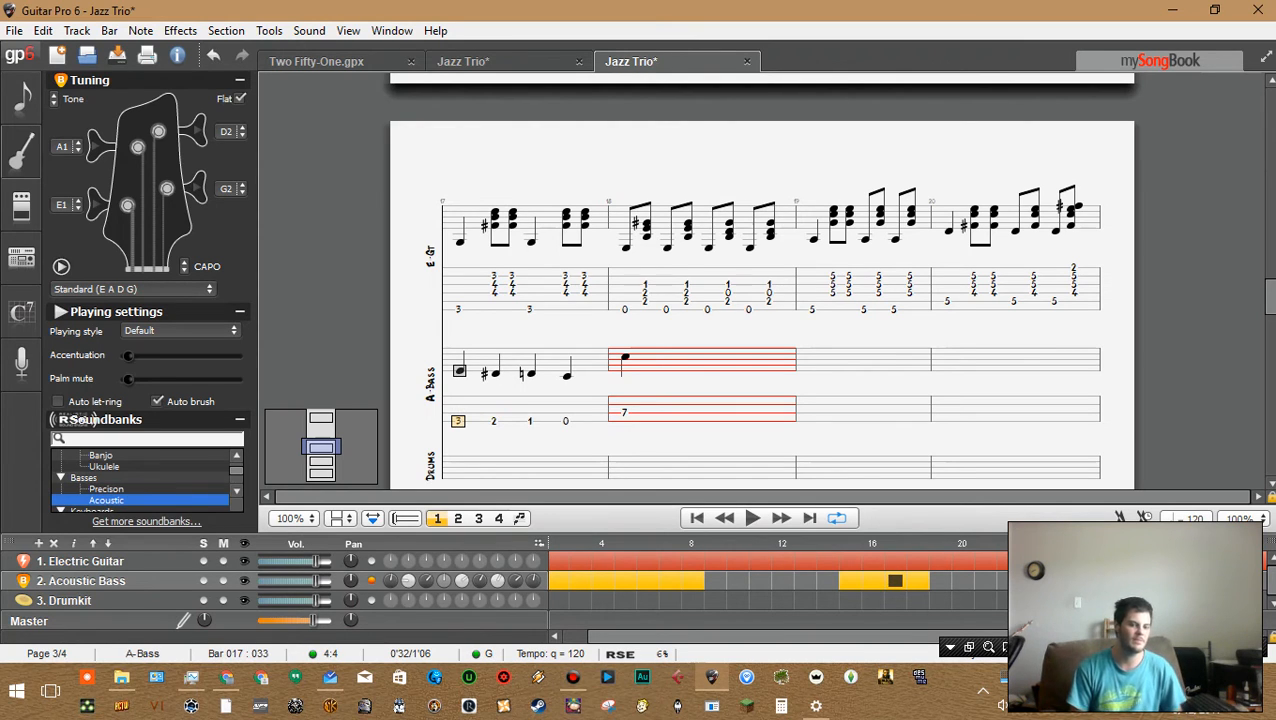
{"action": "key", "text": "Right"}
{"action": "key", "text": "Right"}
{"action": "key", "text": "Right"}
{"action": "key", "text": "Right"}
{"action": "key", "text": "Right"}
{"action": "key", "text": "Left"}
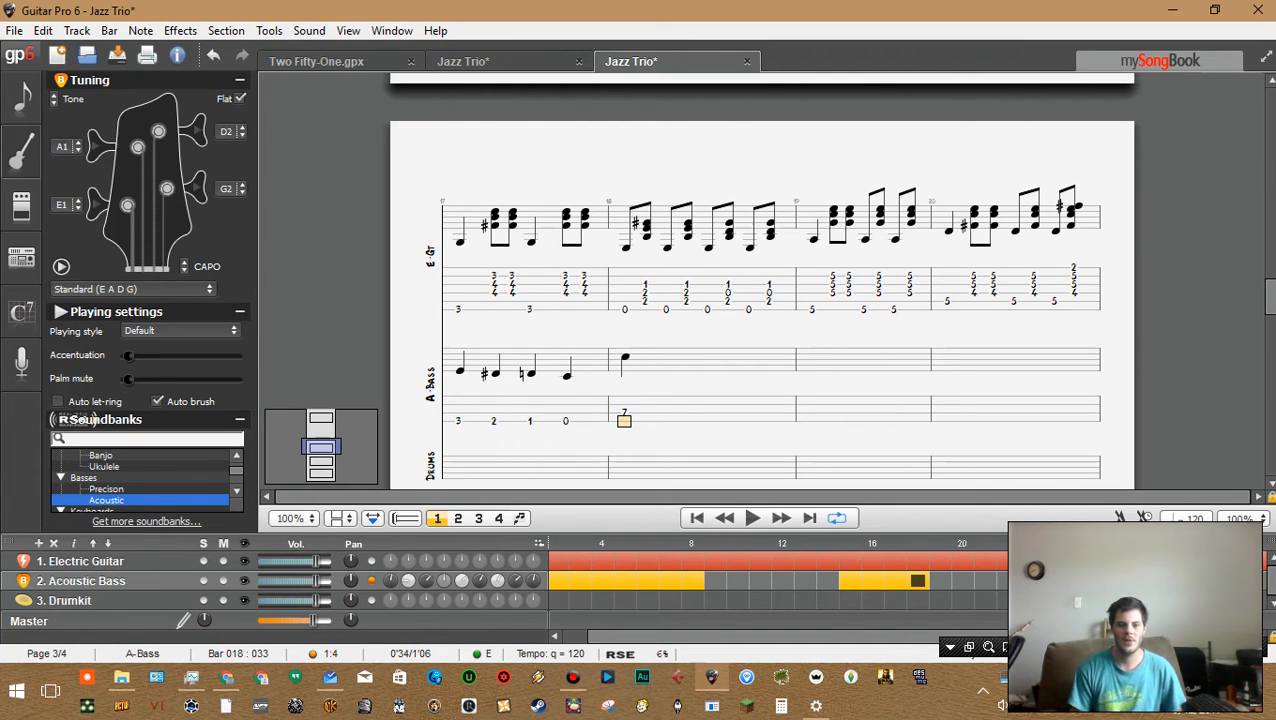
Delete the fret 7 bass note at the start of bar 18
{"action": "left_click", "coordinate": [625, 309]}
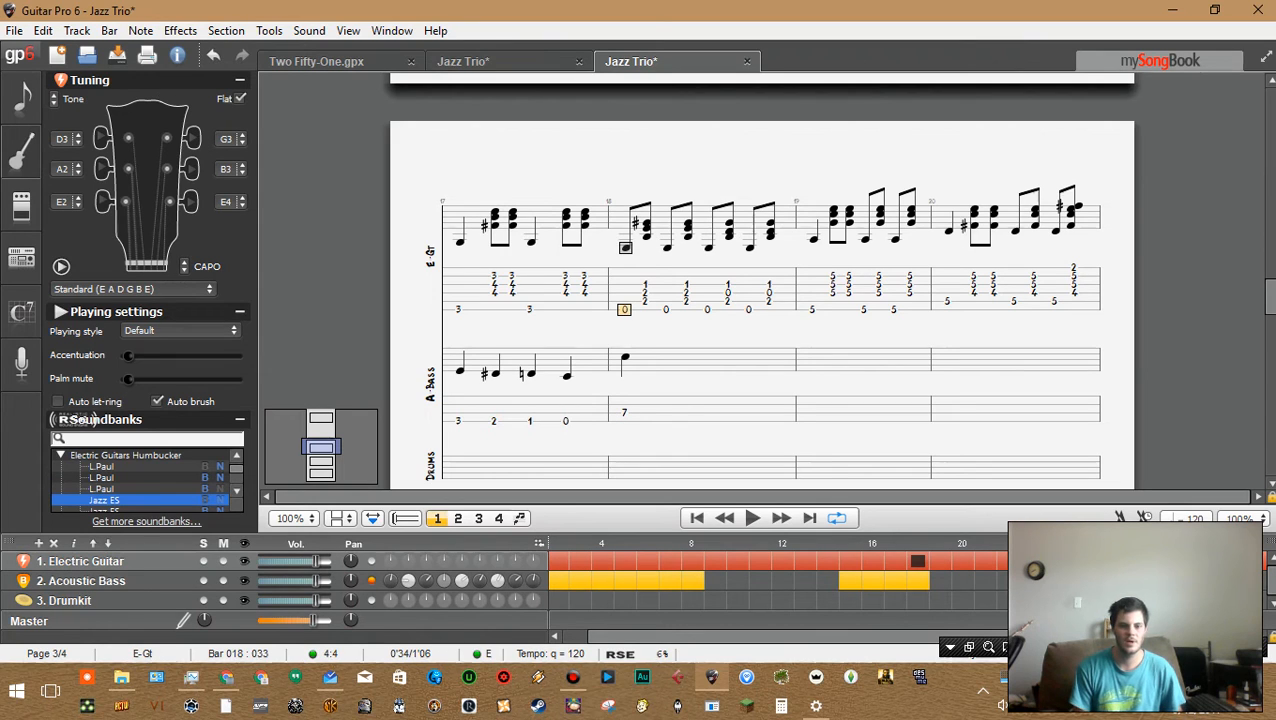
{"action": "left_click", "coordinate": [728, 293]}
{"action": "left_click", "coordinate": [625, 412]}
{"action": "key", "text": "Delete"}
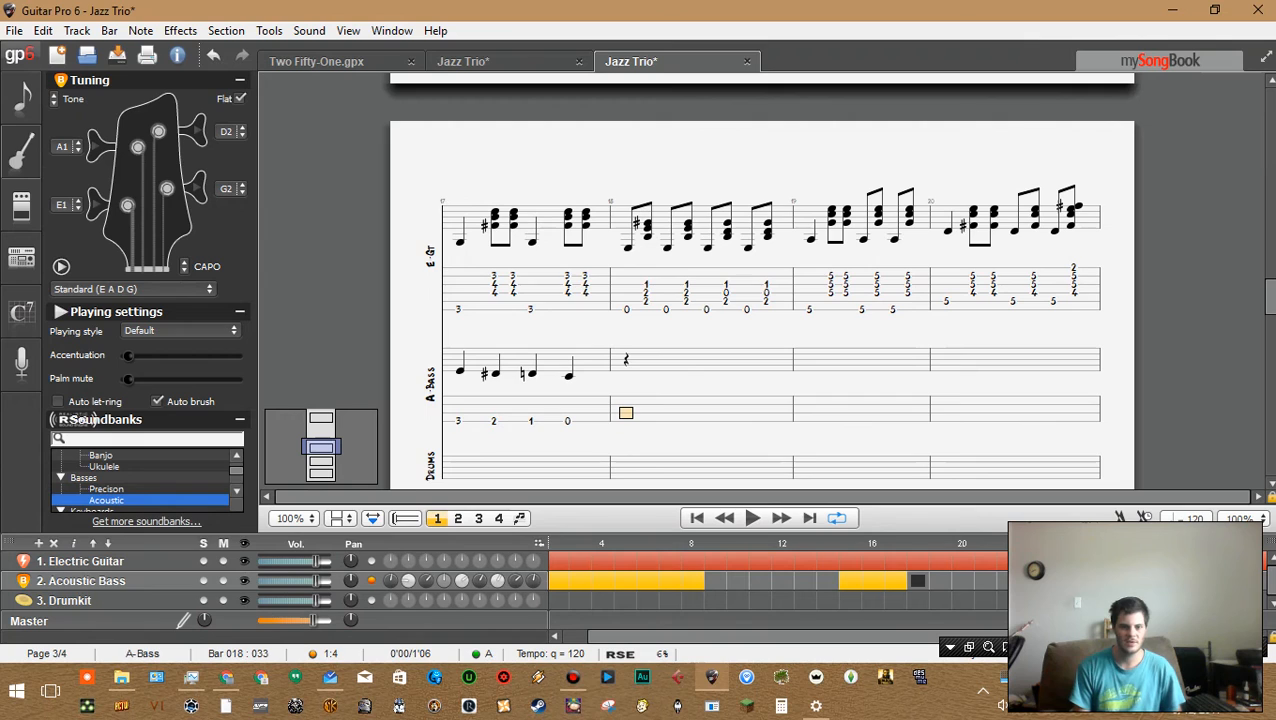
Try open-string 0 top notes on bar 18's electric guitar chords and play the bar back
{"action": "left_click", "coordinate": [646, 285]}
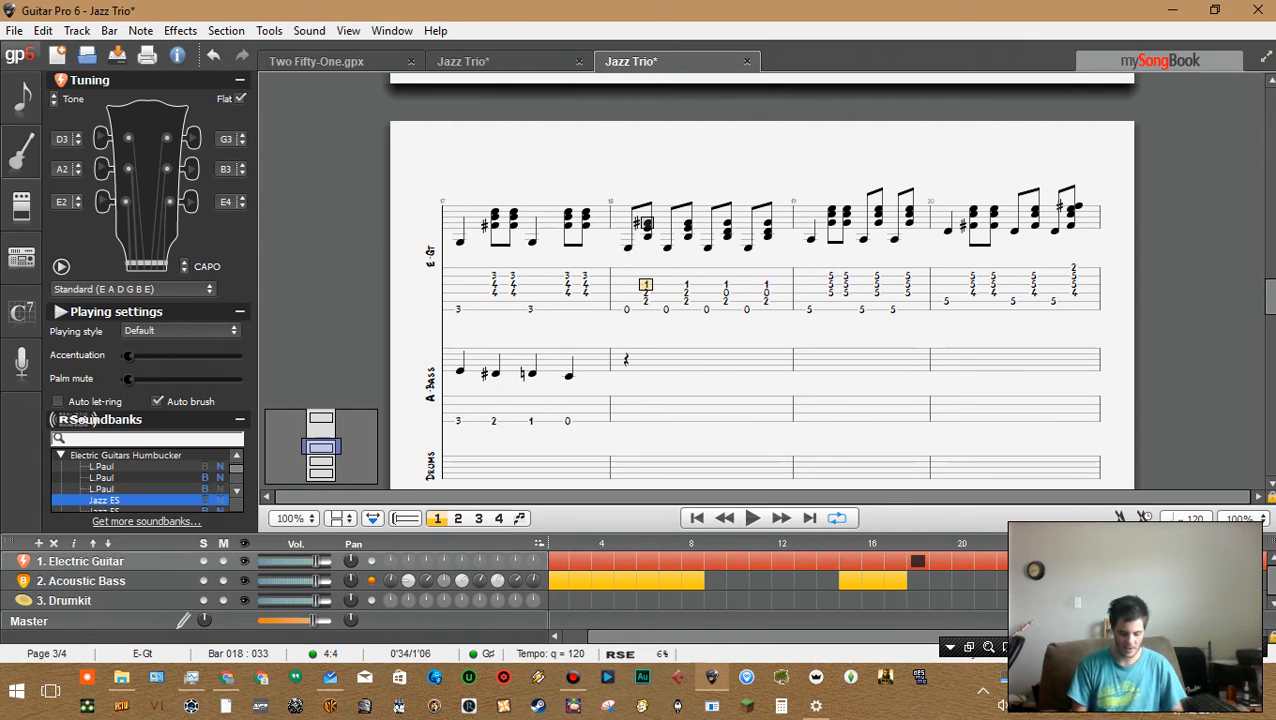
{"action": "key", "text": "Right"}
{"action": "key", "text": "Right"}
{"action": "key", "text": "Right"}
{"action": "key", "text": "Right"}
{"action": "key", "text": "Right"}
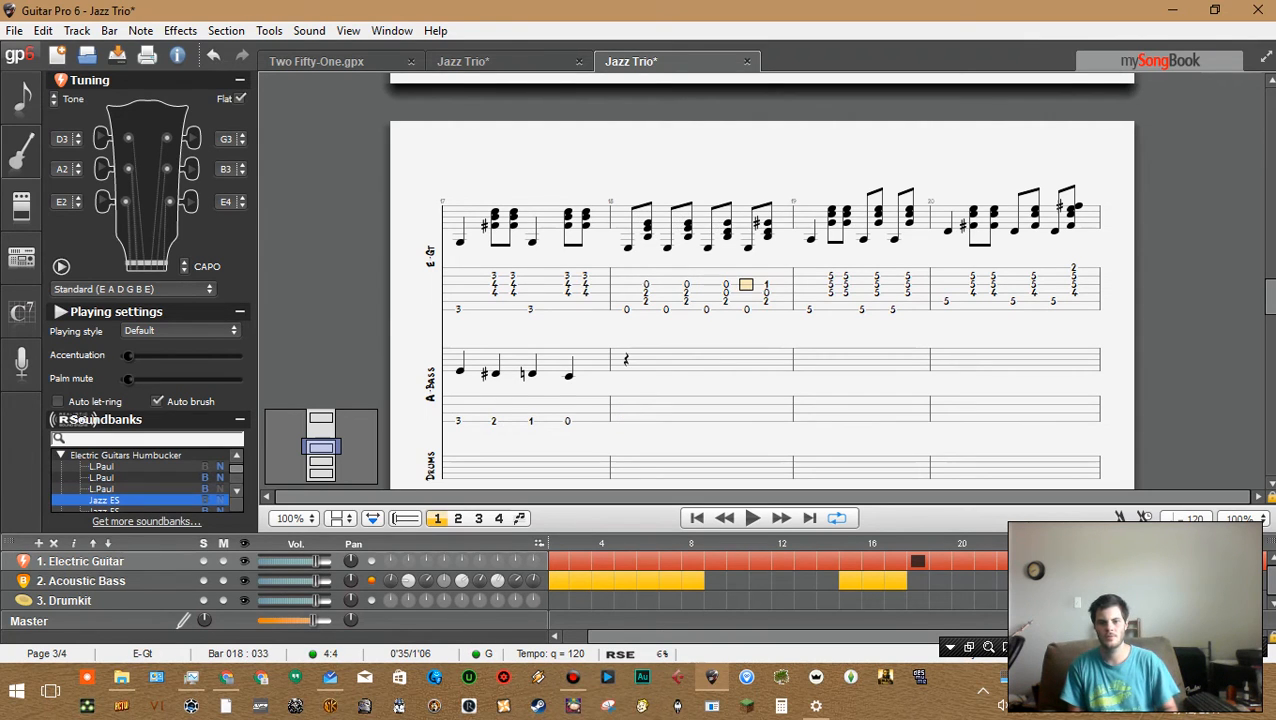
{"action": "key", "text": "Right"}
{"action": "type", "text": "0"}
{"action": "key", "text": "Left"}
{"action": "key", "text": "Left"}
{"action": "key", "text": "Left"}
{"action": "key", "text": "Down"}
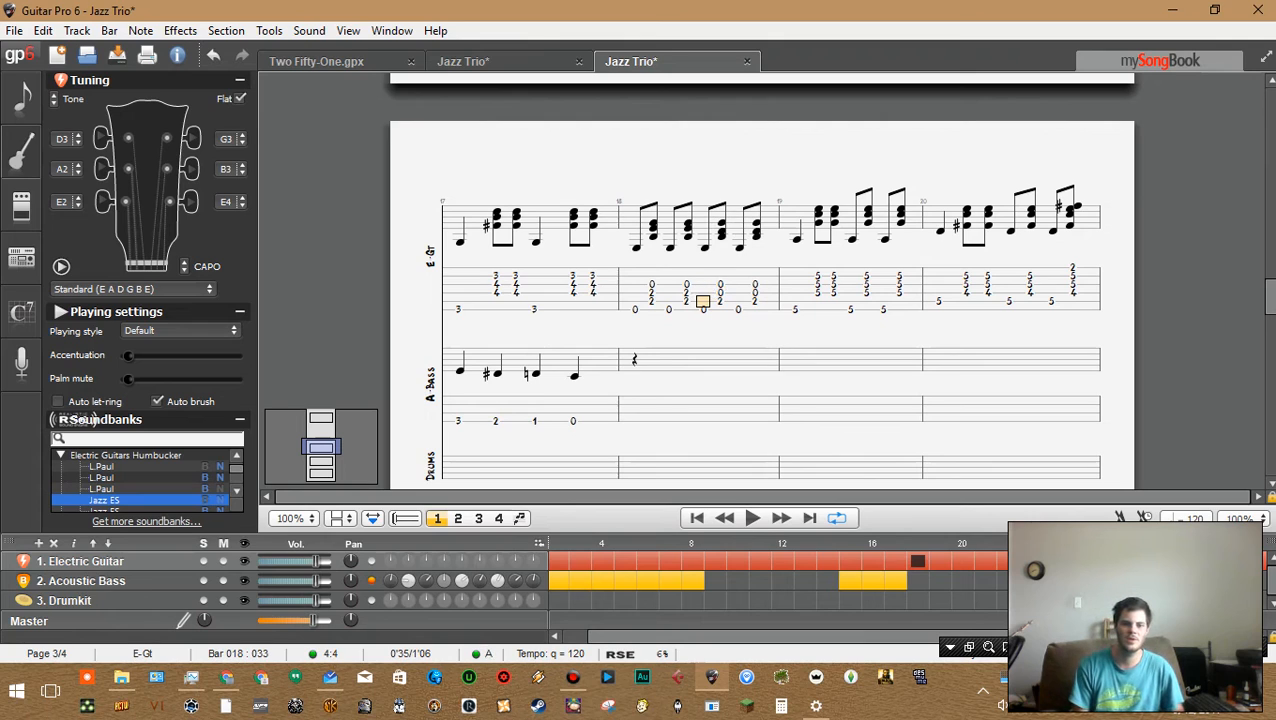
{"action": "key", "text": "Left"}
{"action": "key", "text": "Left"}
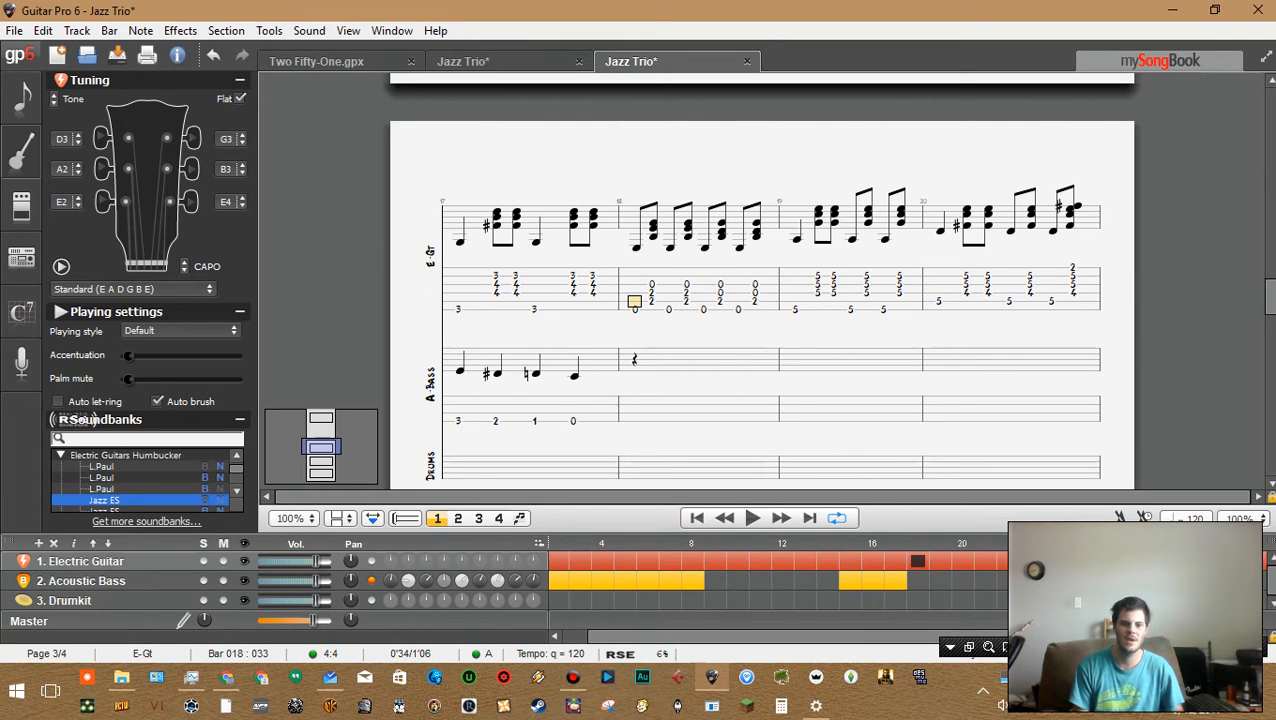
{"action": "key", "text": "ctrl+Left"}
{"action": "key", "text": "space"}
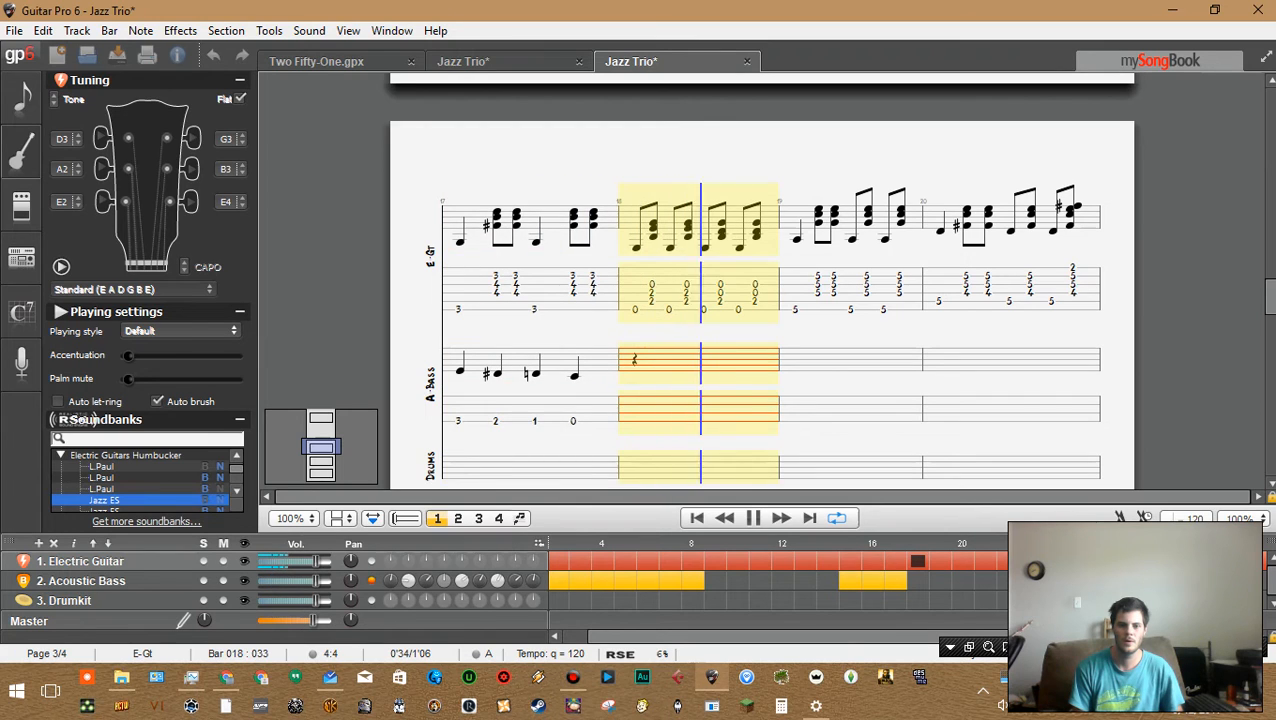
{"action": "key", "text": "space"}
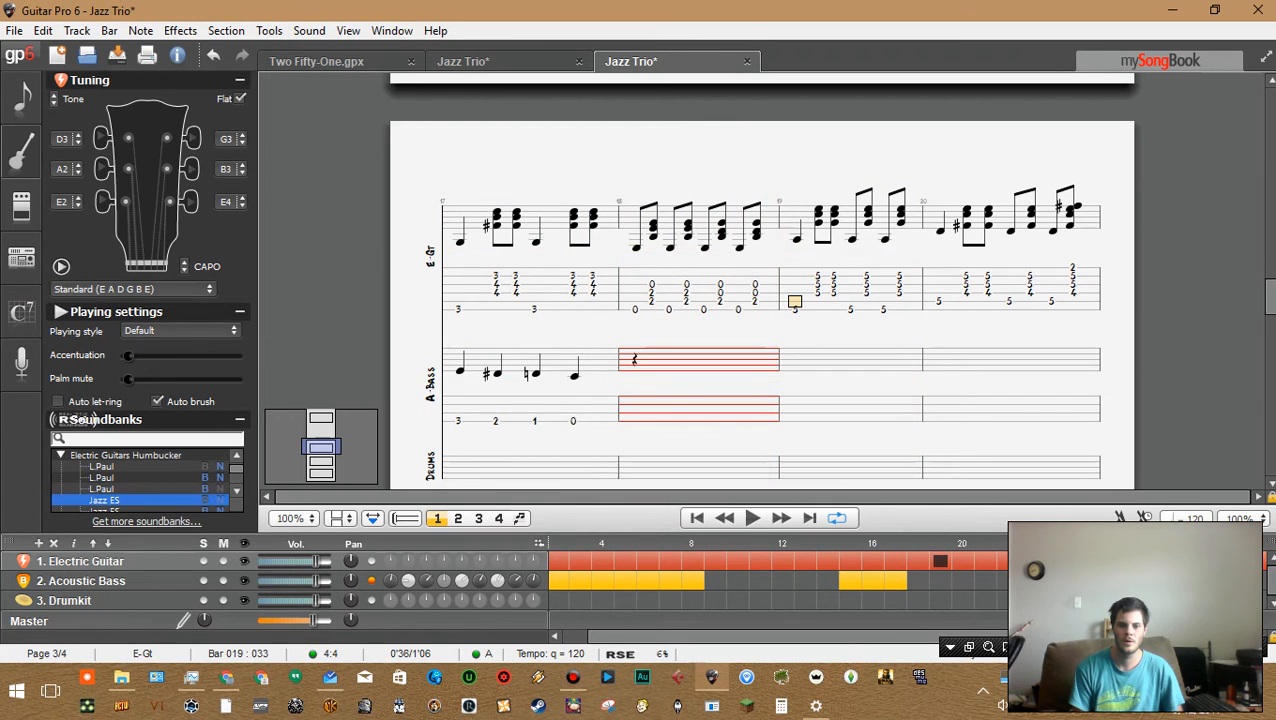
Set the top note of each bar 18 electric guitar chord to fret 1
{"action": "key", "text": "ctrl+Left"}
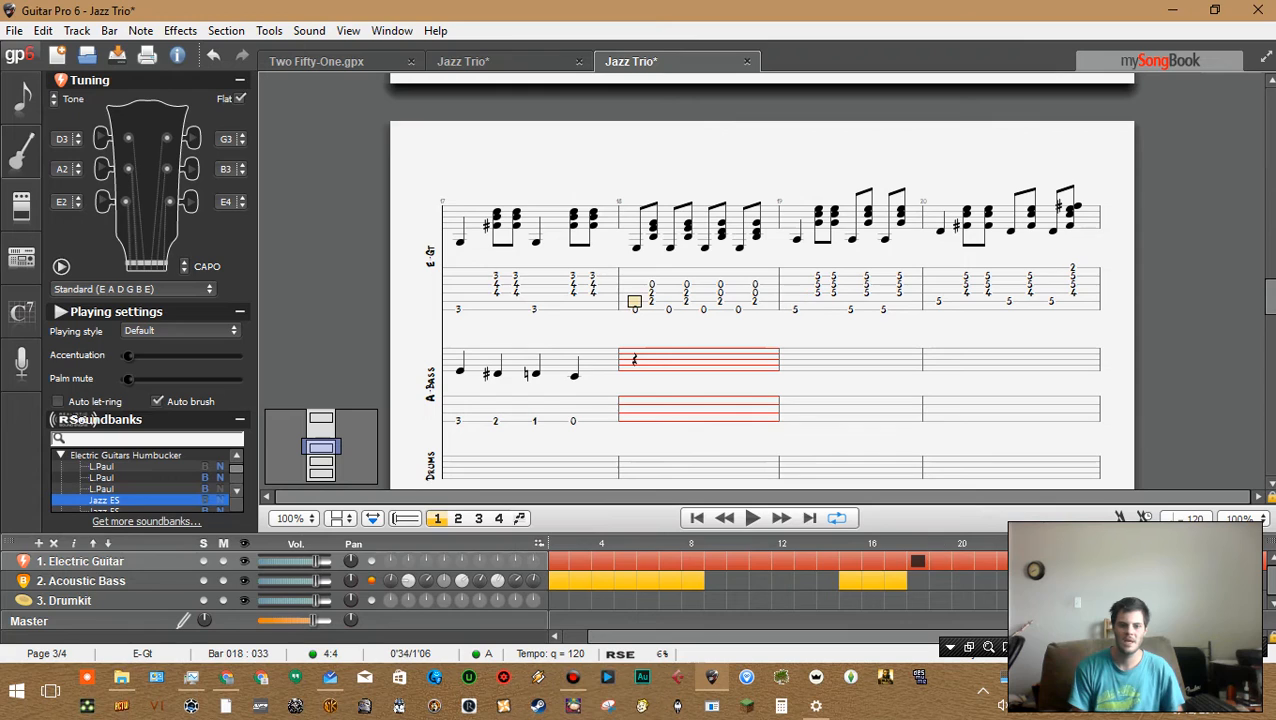
{"action": "key", "text": "Right"}
{"action": "key", "text": "Right"}
{"action": "key", "text": "Right"}
{"action": "key", "text": "Right"}
{"action": "key", "text": "Right"}
{"action": "key", "text": "Down"}
{"action": "left_click", "coordinate": [651, 285]}
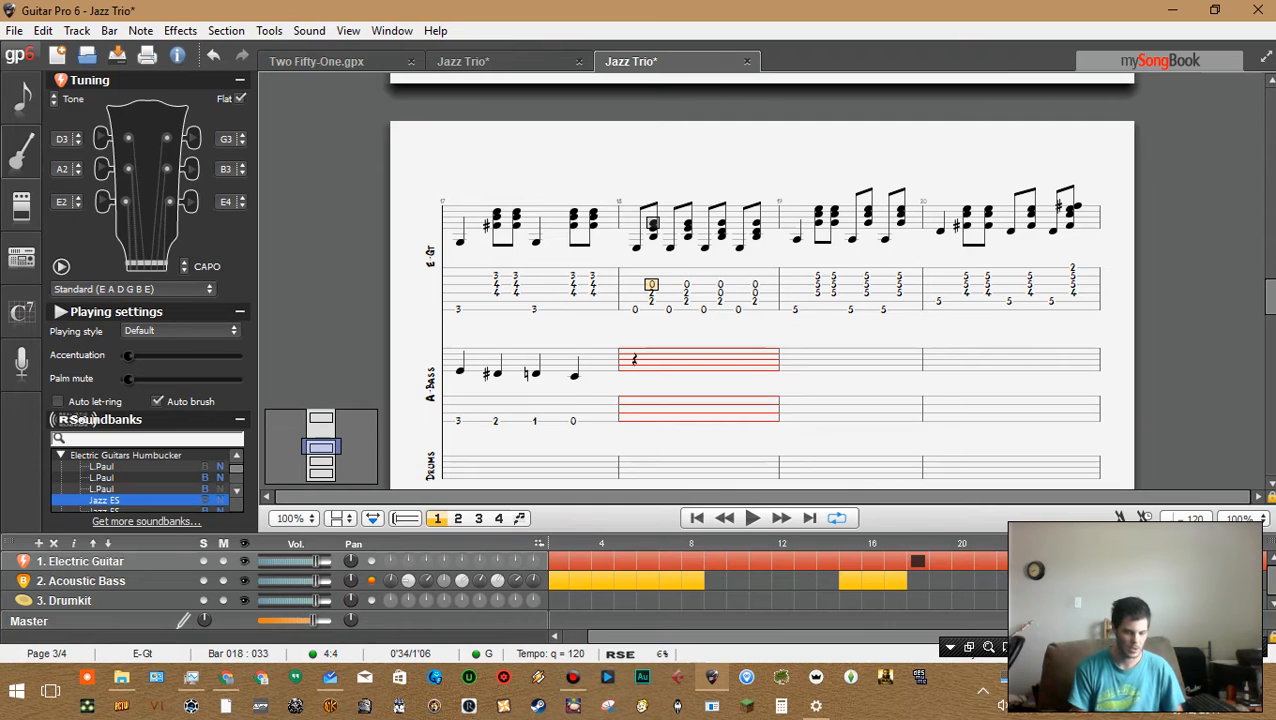
{"action": "type", "text": "1"}
{"action": "key", "text": "Right"}
{"action": "type", "text": "1"}
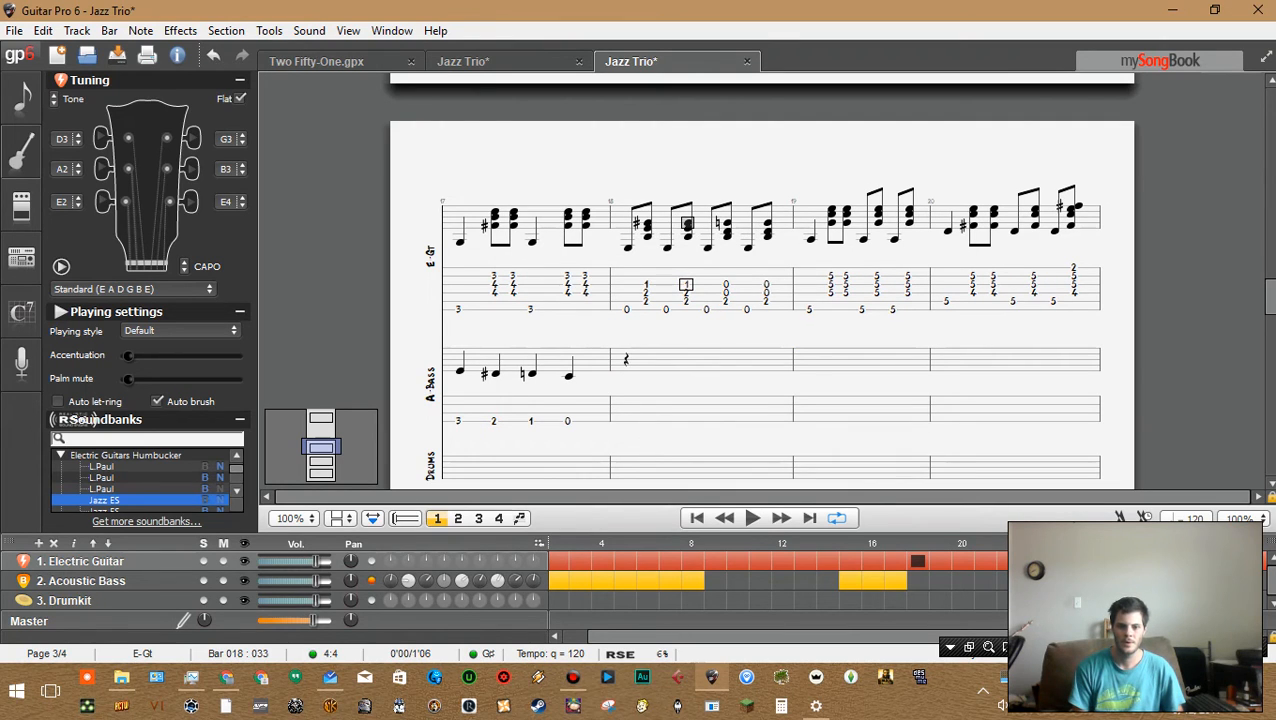
{"action": "key", "text": "Right"}
{"action": "type", "text": "1"}
{"action": "key", "text": "Right"}
{"action": "type", "text": "1"}
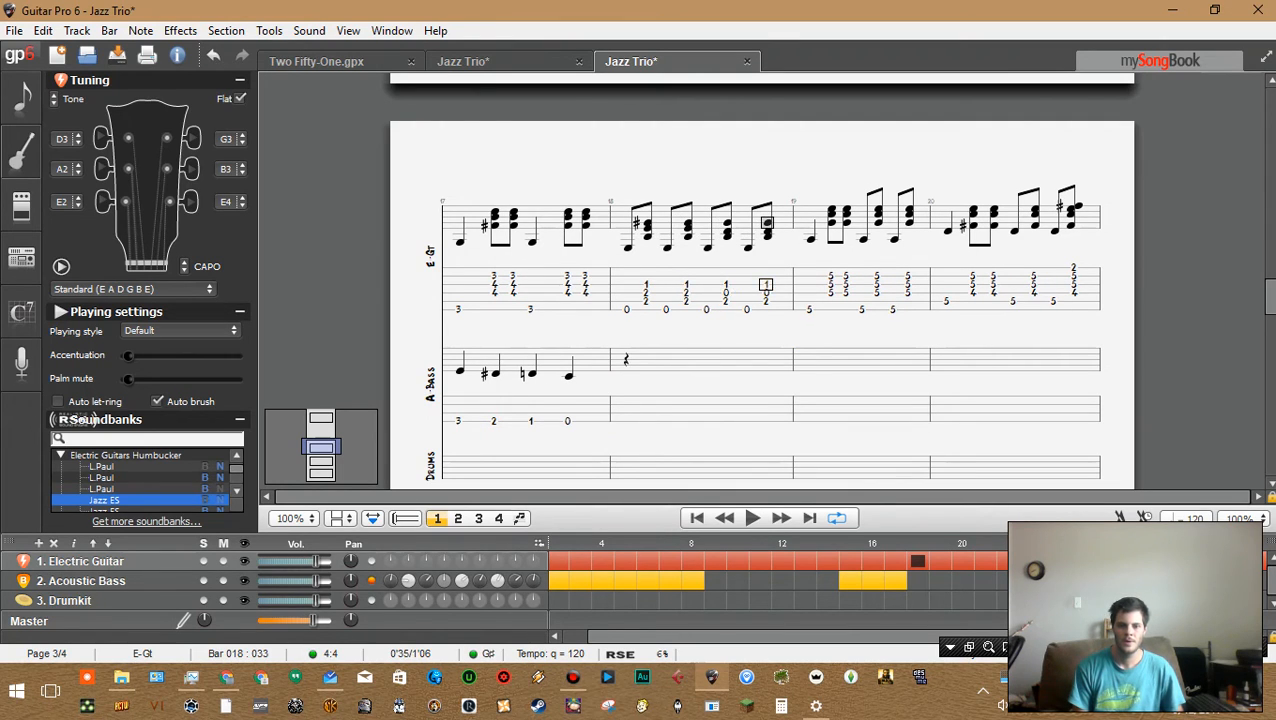
Switch to the Two Fifty-One reference and examine its bar 18 bass line
{"action": "left_click", "coordinate": [626, 375]}
{"action": "key", "text": "Down"}
{"action": "key", "text": "Down"}
{"action": "key", "text": "Down"}
{"action": "key", "text": "Down"}
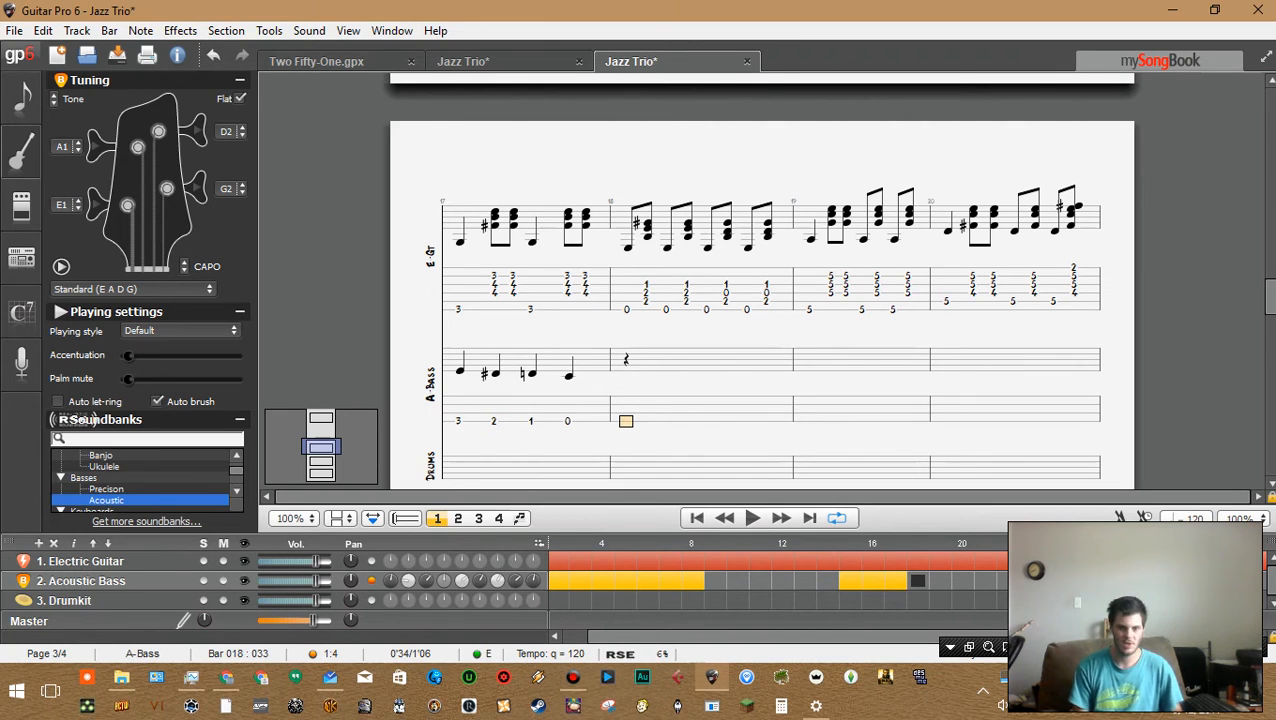
{"action": "left_click", "coordinate": [345, 61]}
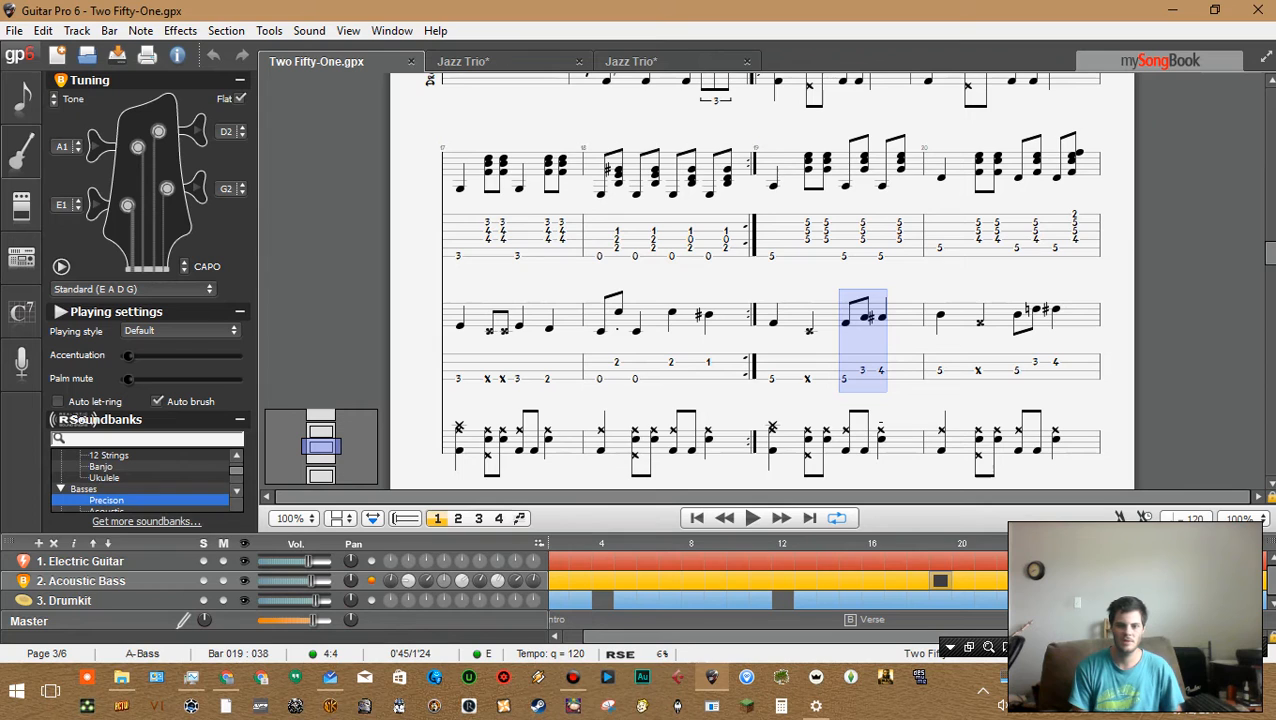
{"action": "scroll", "coordinate": [762, 280], "scroll_direction": "down", "scroll_amount": 10}
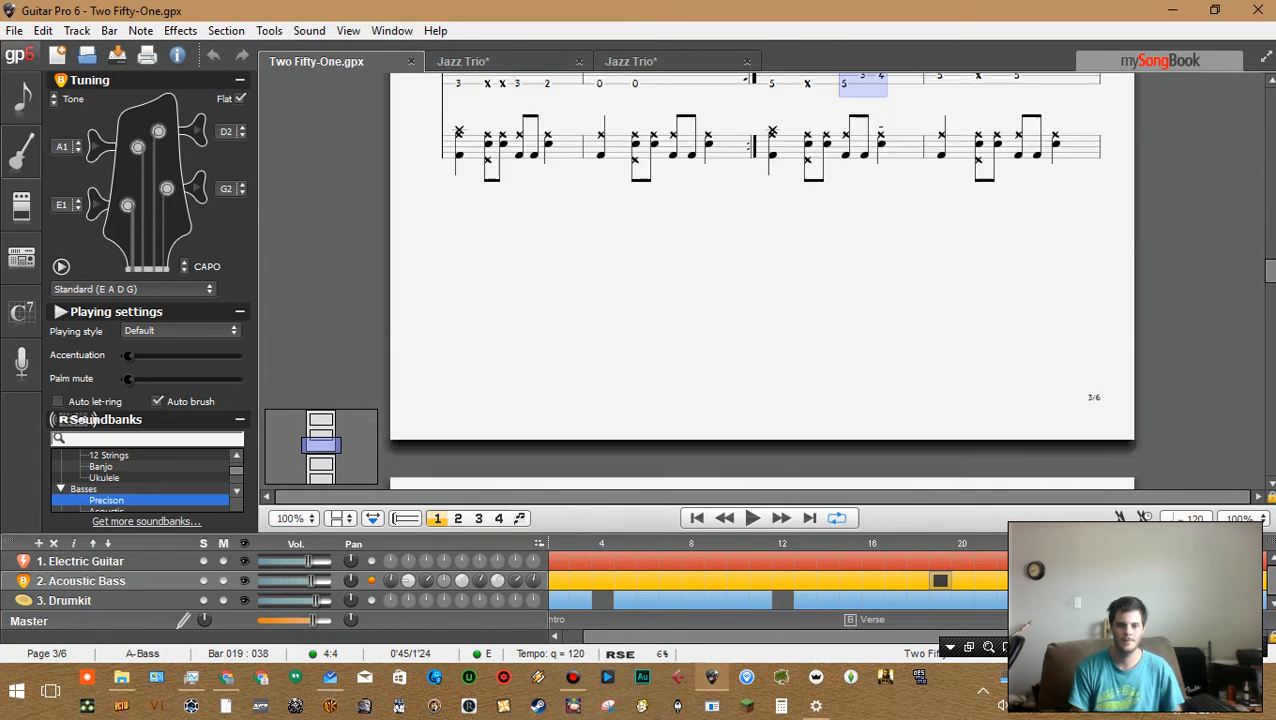
{"action": "scroll", "coordinate": [762, 280], "scroll_direction": "up", "scroll_amount": 10}
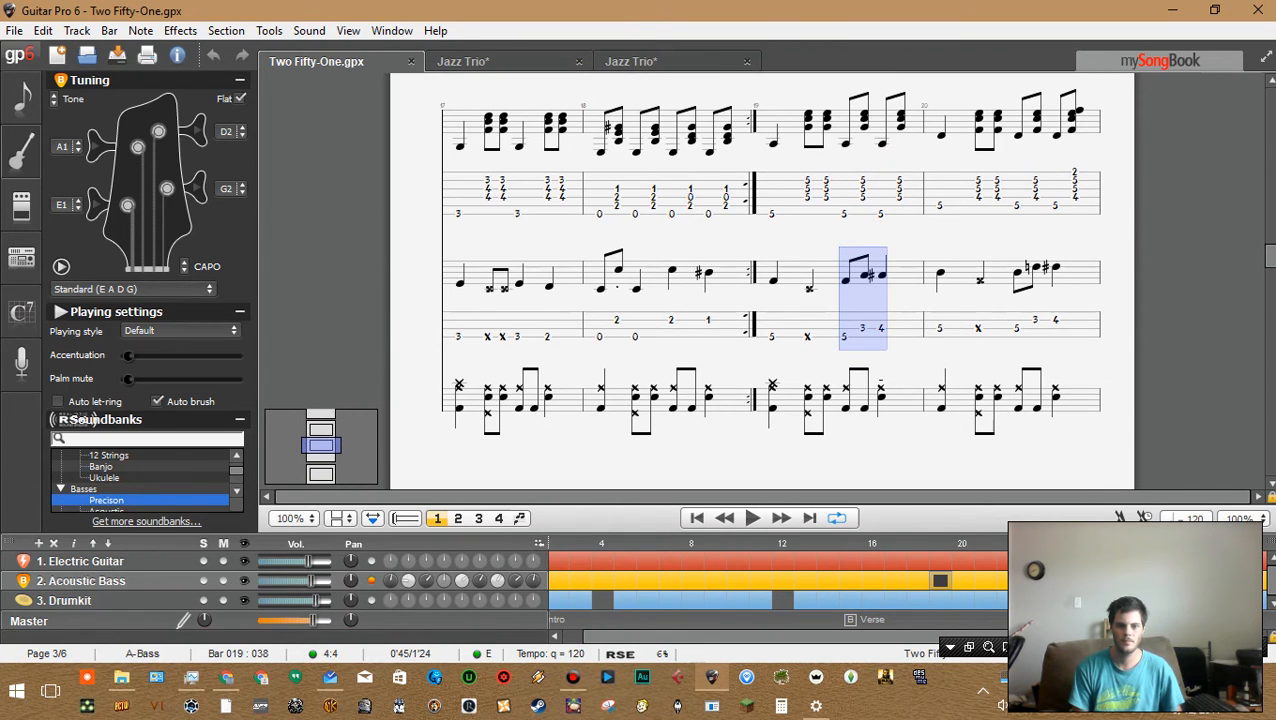
{"action": "left_click", "coordinate": [617, 337]}
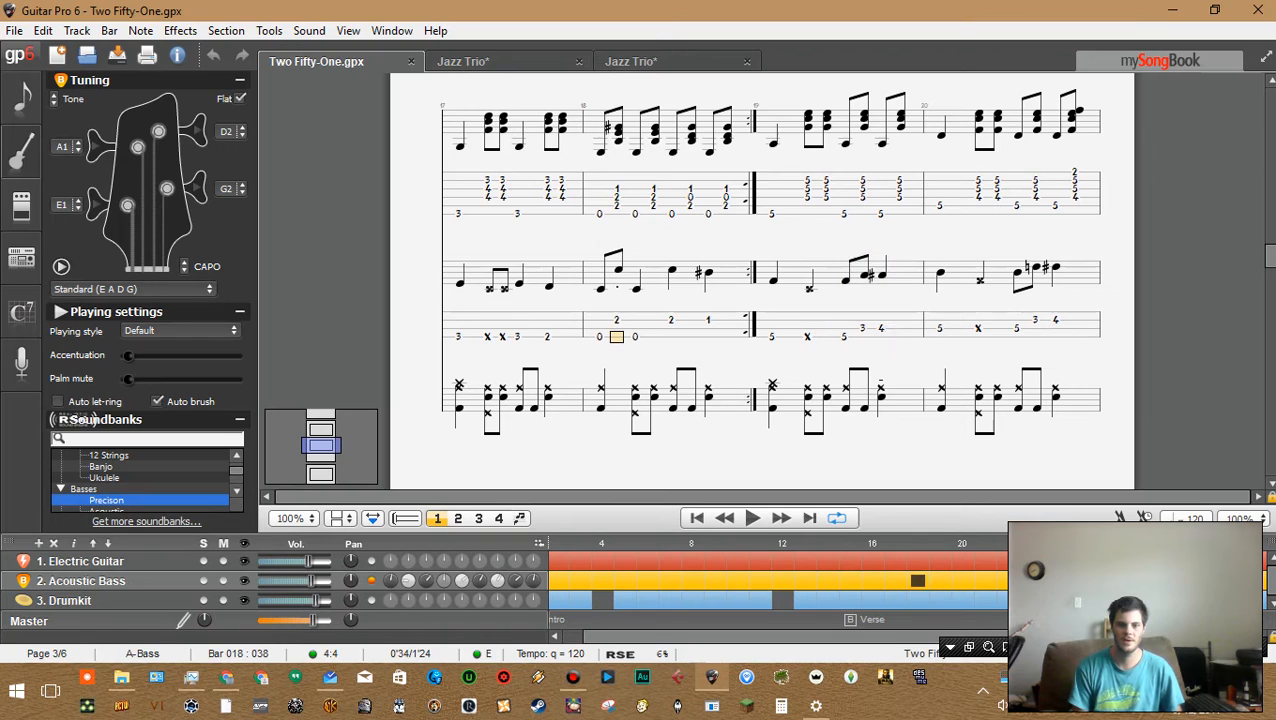
{"action": "left_click_drag", "start_coordinate": [601, 332], "coordinate": [710, 328]}
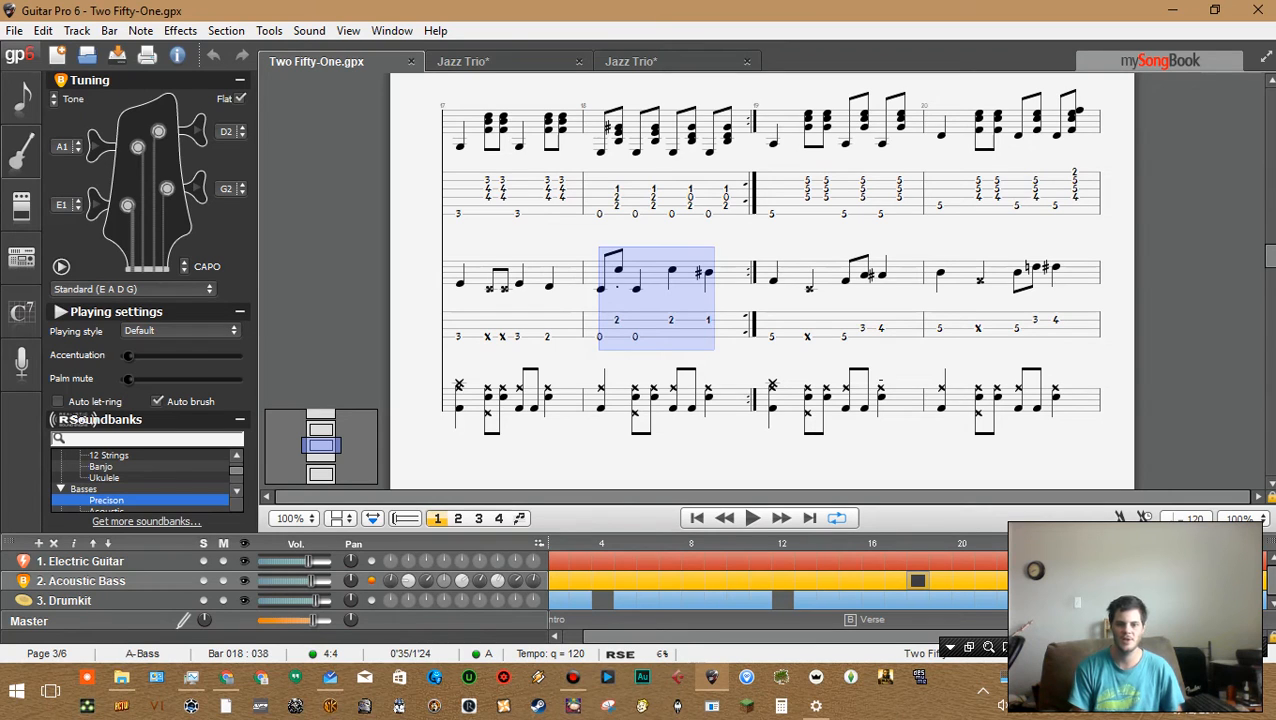
{"action": "left_click", "coordinate": [708, 320]}
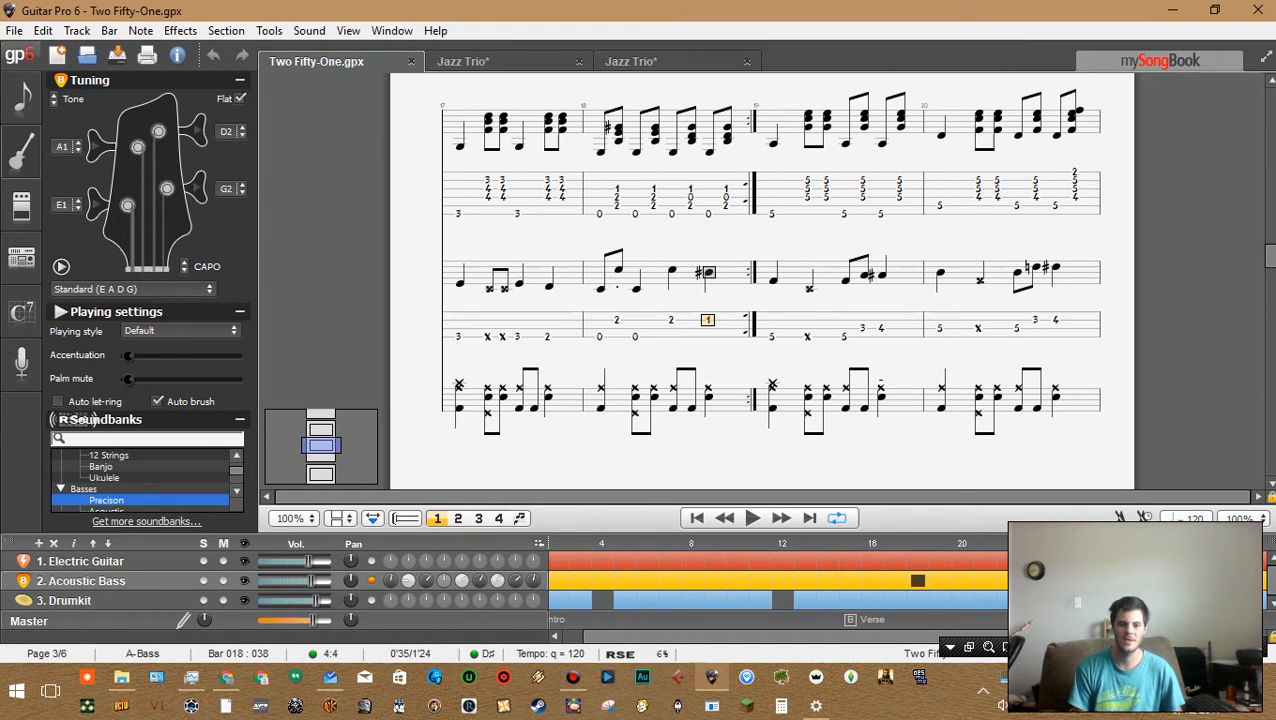
{"action": "left_click", "coordinate": [708, 337]}
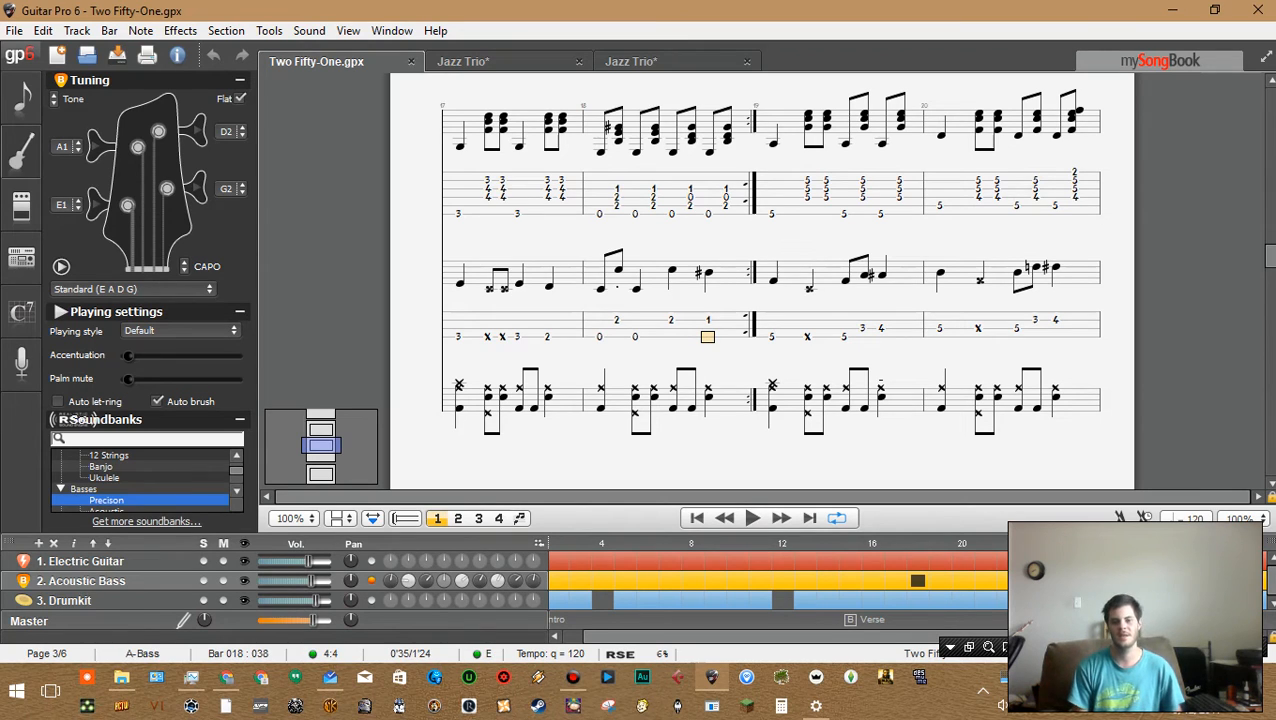
{"action": "key", "text": "Right"}
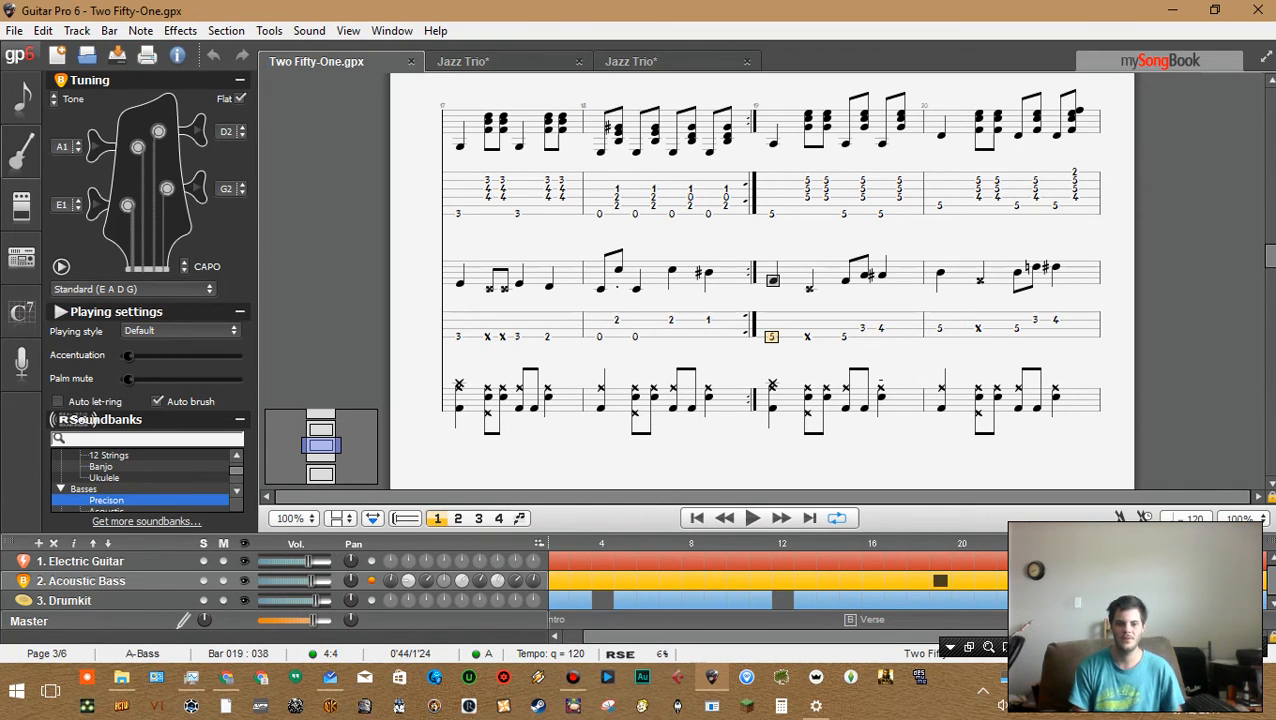
Change the last bass note of bar 18 in Two Fifty-One to fret 4 and play the bar back
{"action": "left_click", "coordinate": [708, 320]}
{"action": "key", "text": "4"}
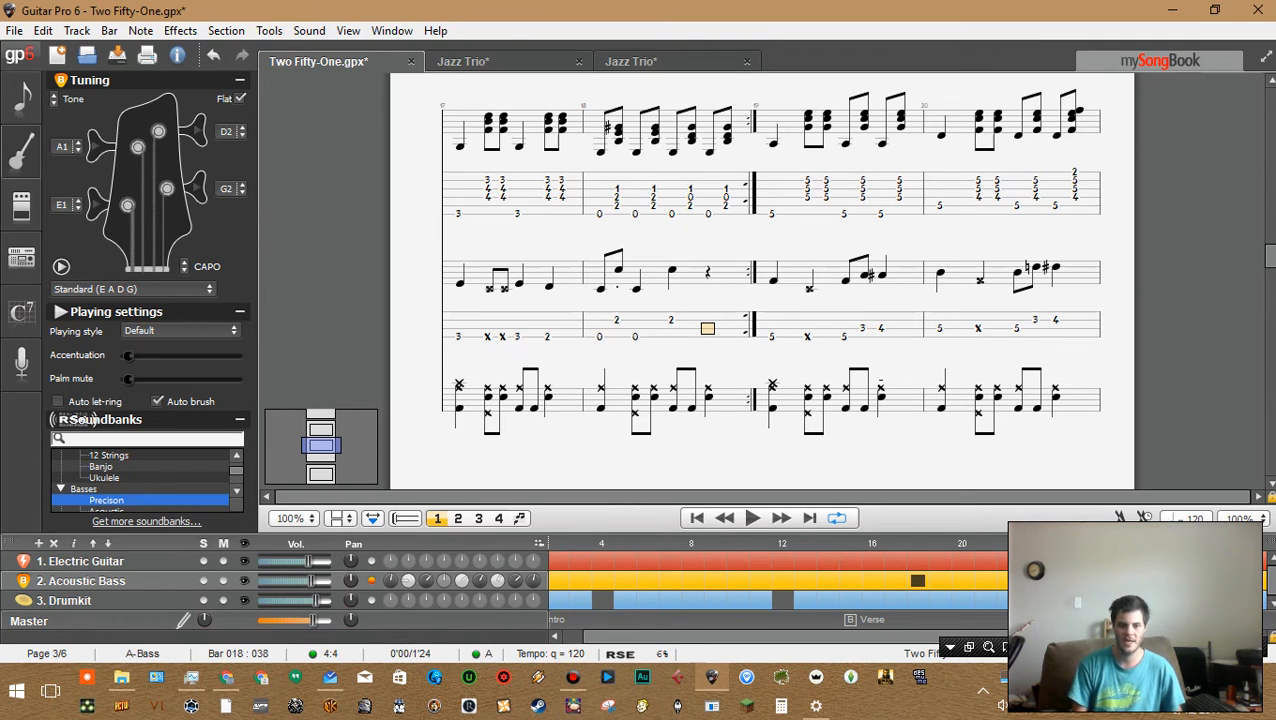
{"action": "key", "text": "space"}
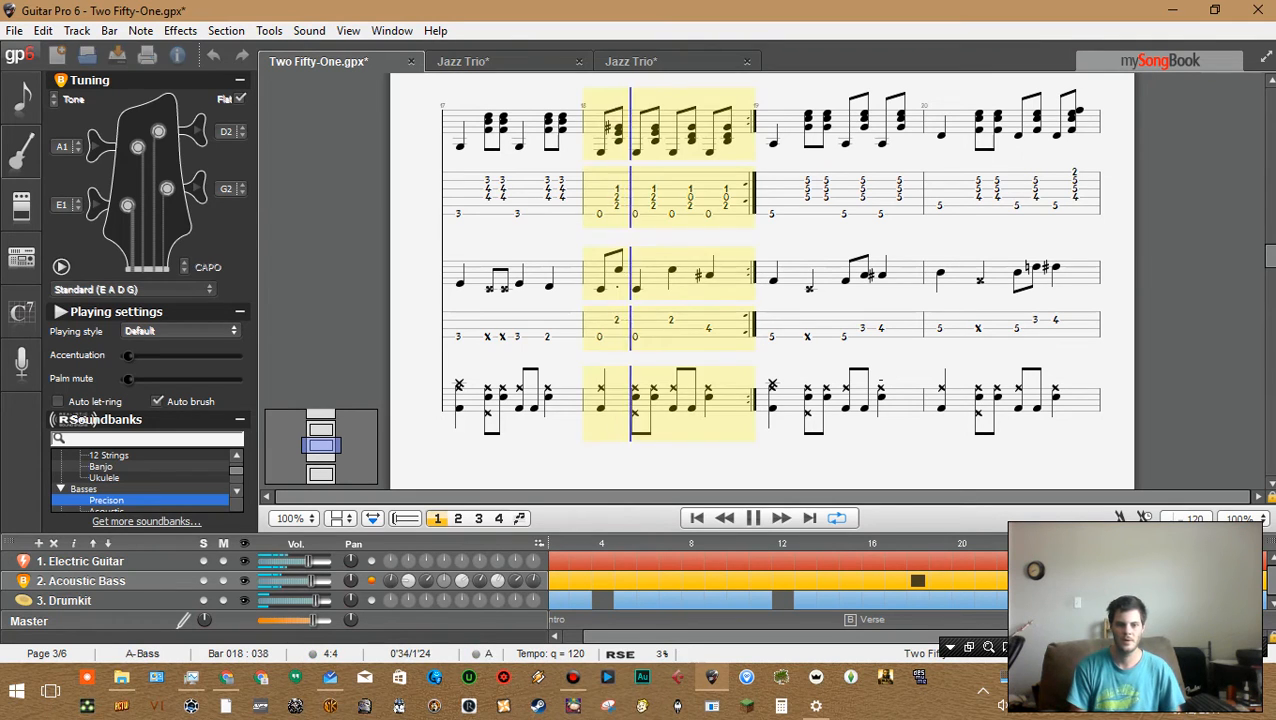
{"action": "key", "text": "space"}
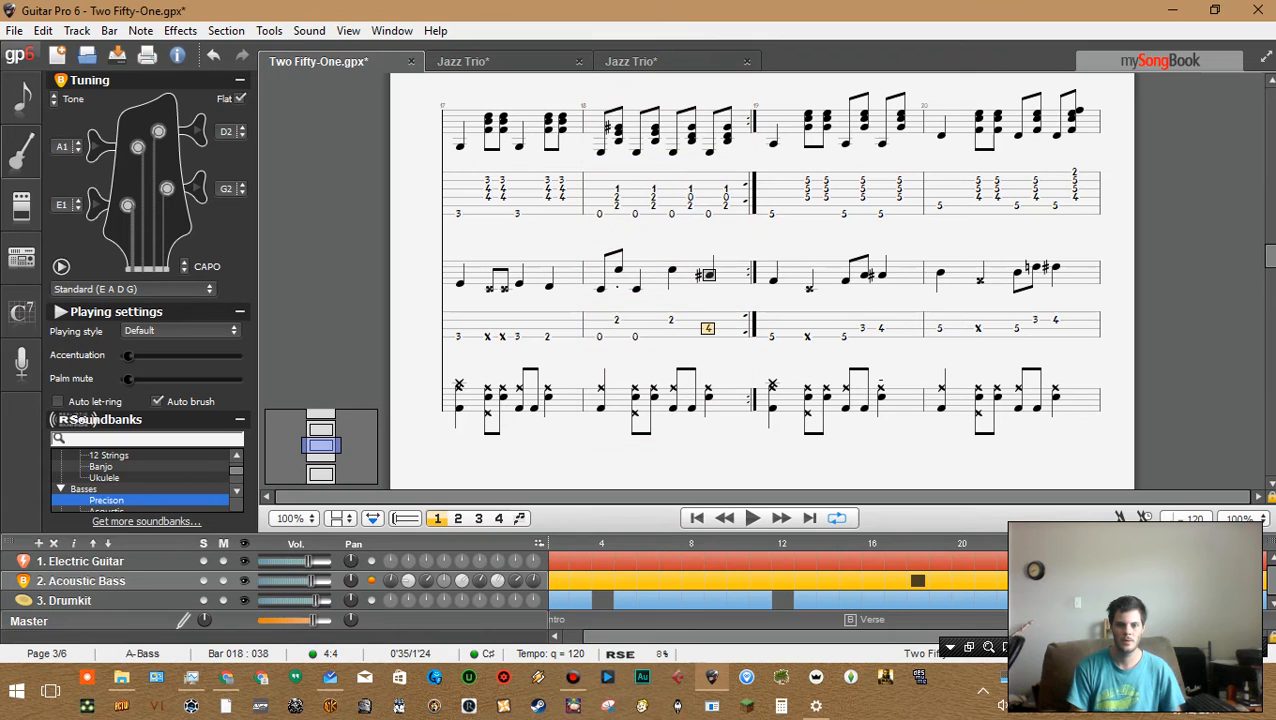
Play back the Two Fifty-One reference from bar 15 to hear its bass line
{"action": "key", "text": "Right"}
{"action": "key", "text": "Left"}
{"action": "key", "text": "Left"}
{"action": "key", "text": "Left"}
{"action": "key", "text": "space"}
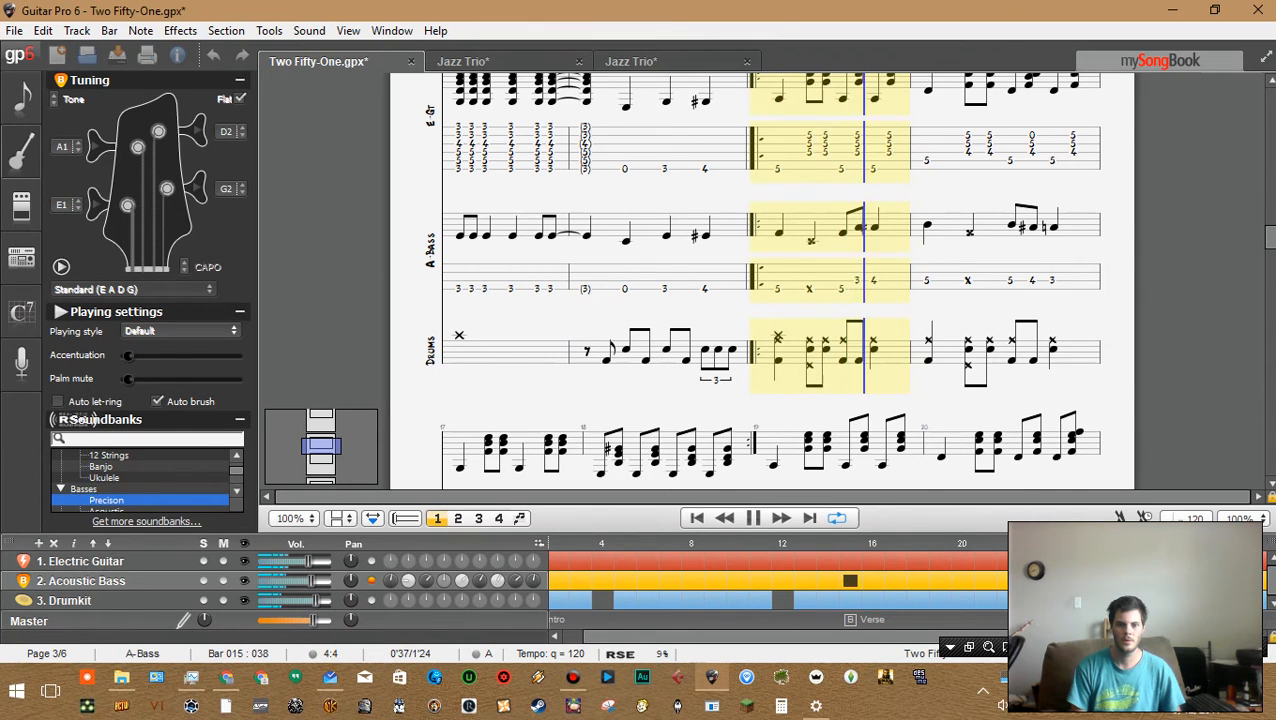
{"action": "key", "text": "space"}
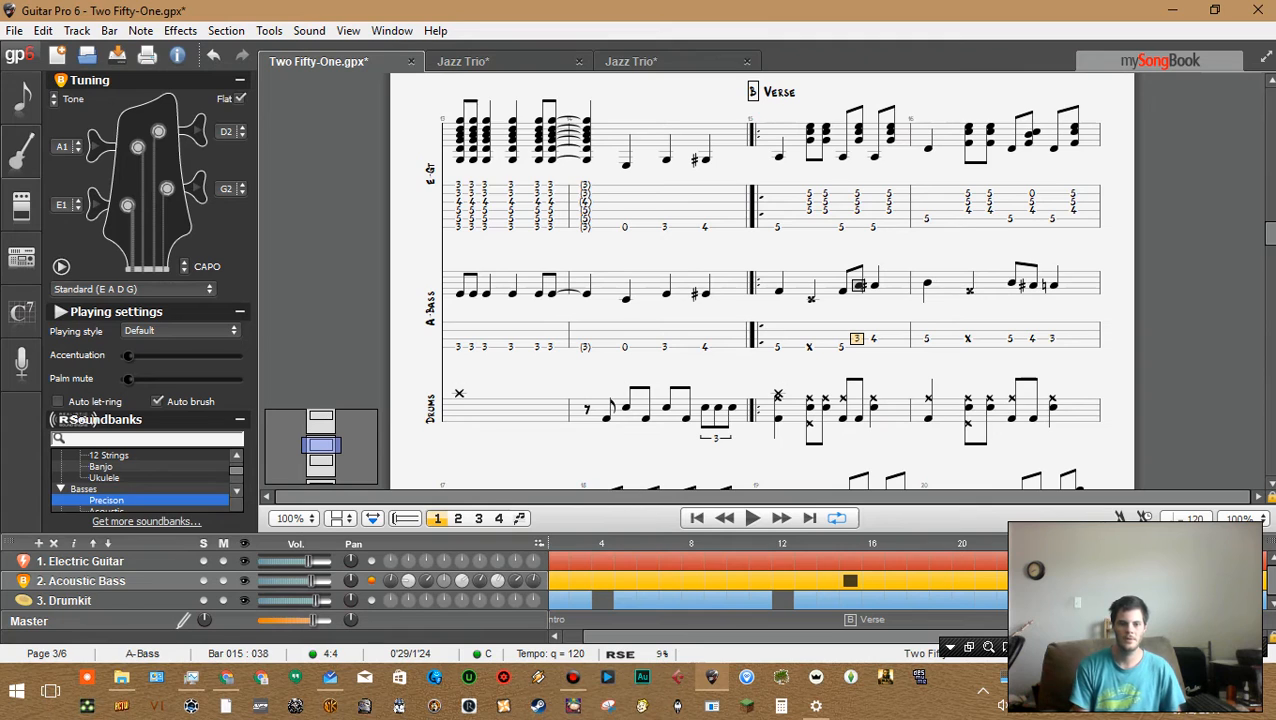
In the Jazz Trio arrangement, write bar 18's acoustic bass line as frets 0, 1, 2 and 3
{"action": "left_click", "coordinate": [631, 61]}
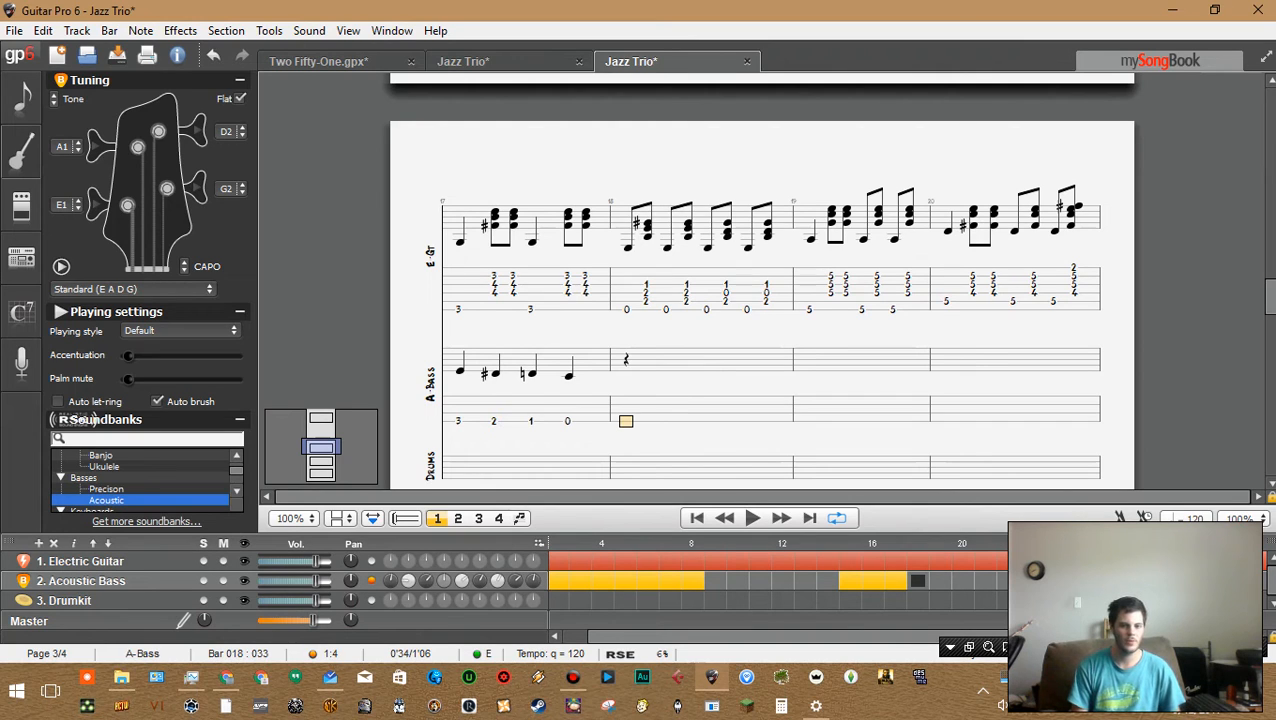
{"action": "key", "text": "Right"}
{"action": "key", "text": "Right"}
{"action": "key", "text": "Right"}
{"action": "key", "text": "Left"}
{"action": "key", "text": "Left"}
{"action": "key", "text": "Right"}
{"action": "key", "text": "Up"}
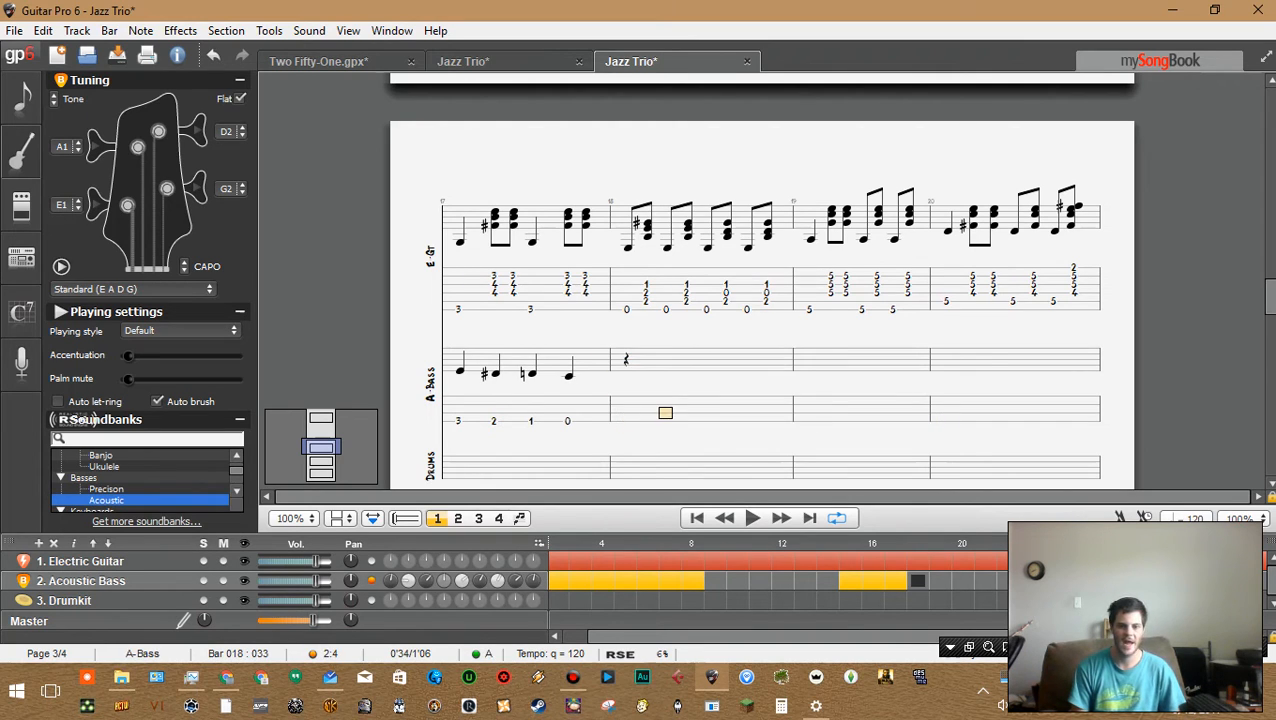
{"action": "key", "text": "Right"}
{"action": "key", "text": "Left"}
{"action": "key", "text": "Right"}
{"action": "key", "text": "Left"}
{"action": "key", "text": "Right"}
{"action": "key", "text": "Right"}
{"action": "key", "text": "Right"}
{"action": "key", "text": "Left"}
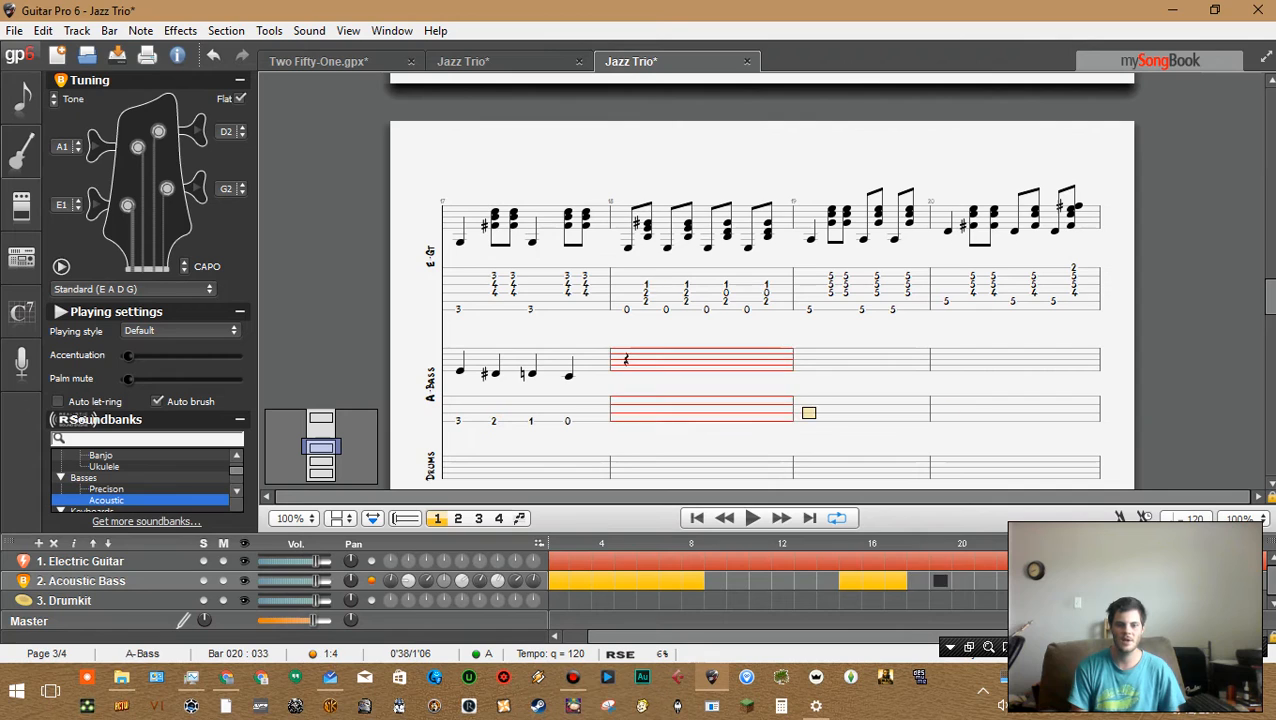
{"action": "key", "text": "Left"}
{"action": "key", "text": "Right"}
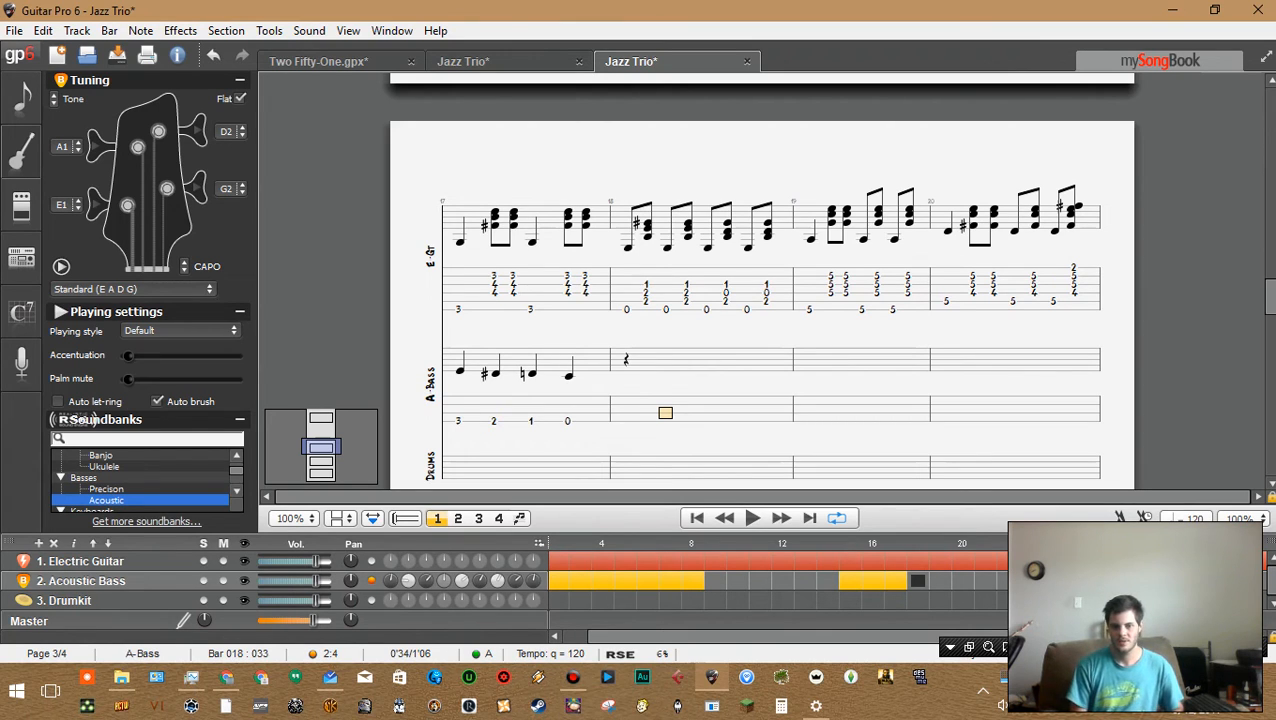
{"action": "key", "text": "Left"}
{"action": "key", "text": "Down"}
{"action": "key", "text": "Left"}
{"action": "key", "text": "Left"}
{"action": "key", "text": "Left"}
{"action": "key", "text": "Left"}
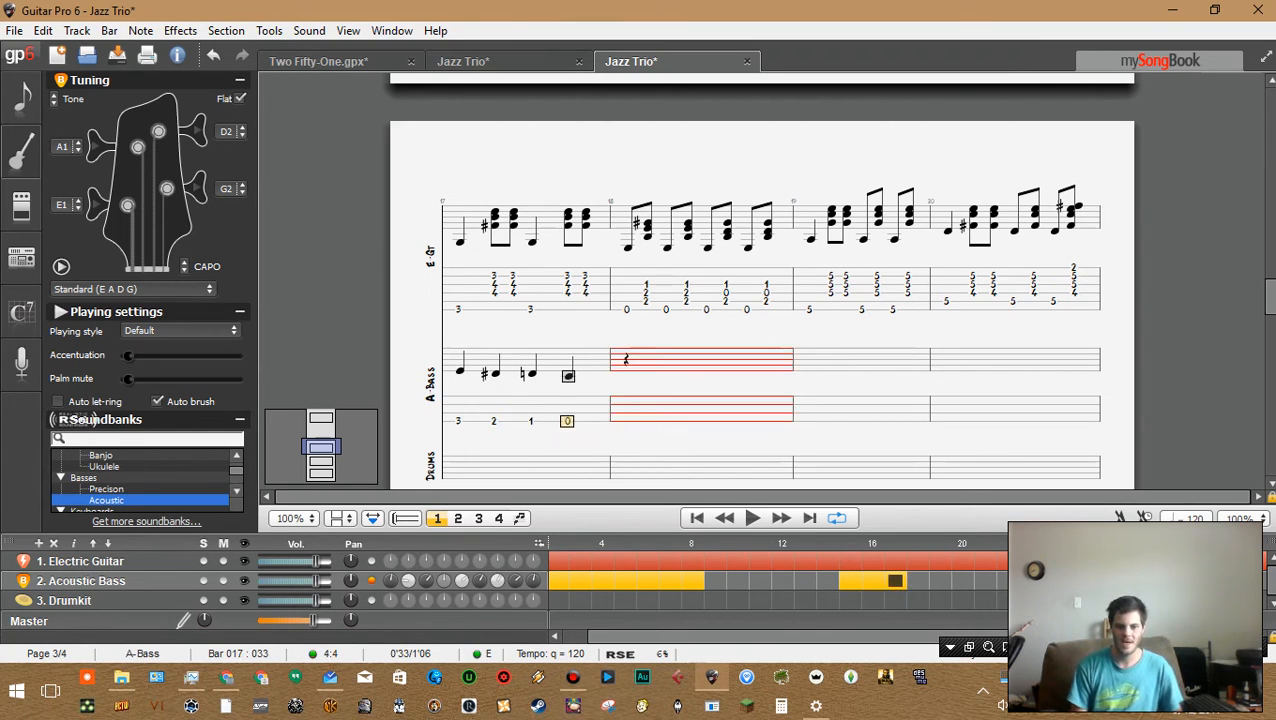
{"action": "key", "text": "Right"}
{"action": "key", "text": "Right"}
{"action": "key", "text": "Right"}
{"action": "key", "text": "Right"}
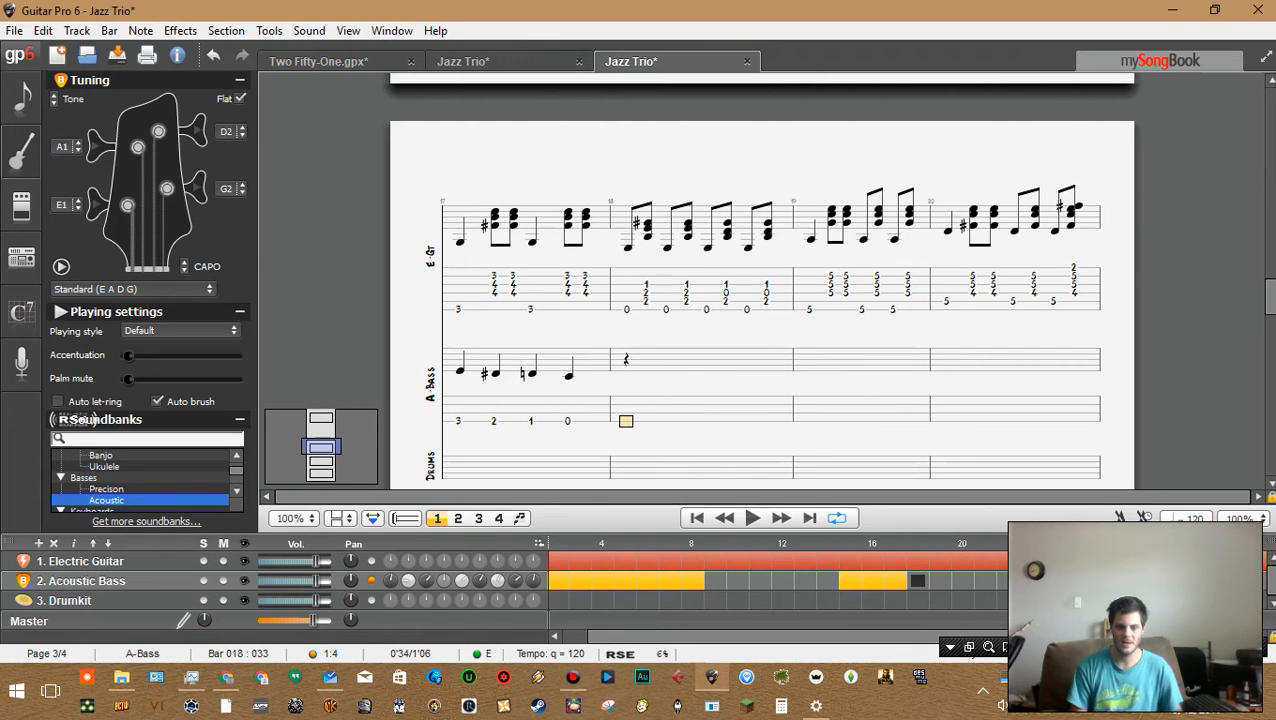
{"action": "key", "text": "0"}
{"action": "key", "text": "Right"}
{"action": "key", "text": "0"}
{"action": "key", "text": "Right"}
{"action": "key", "text": "0"}
{"action": "key", "text": "Right"}
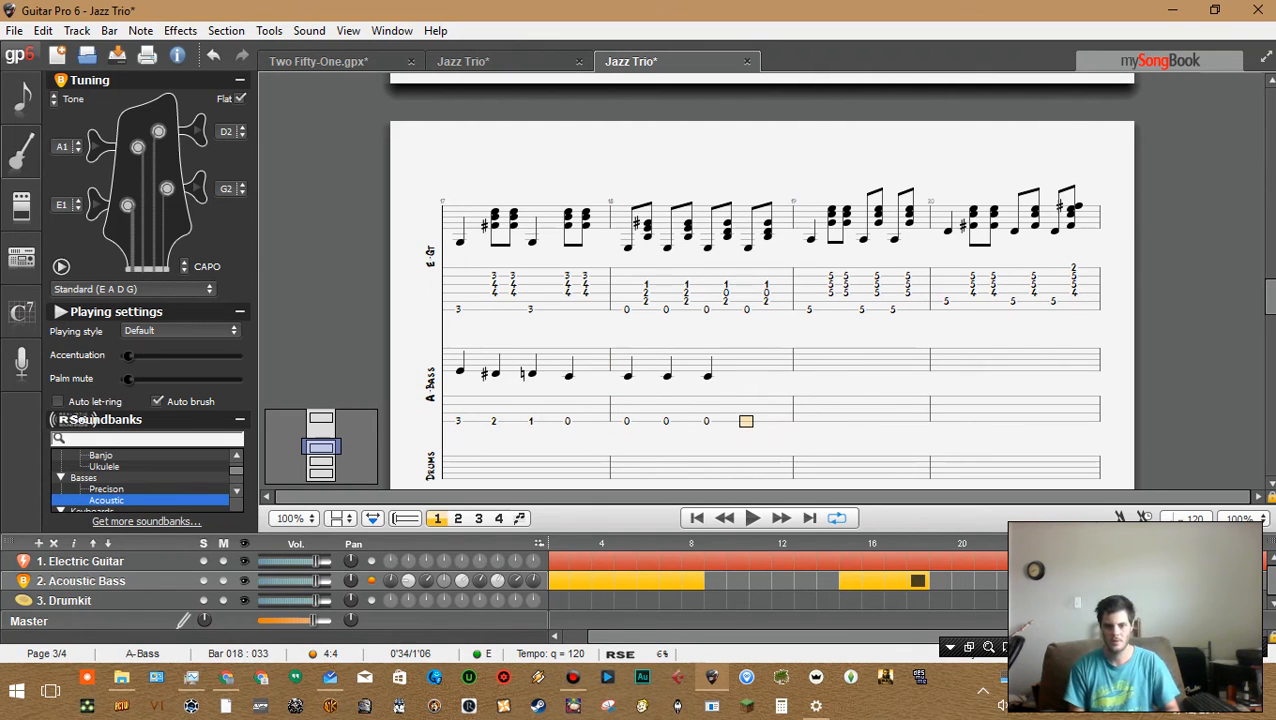
{"action": "key", "text": "Left"}
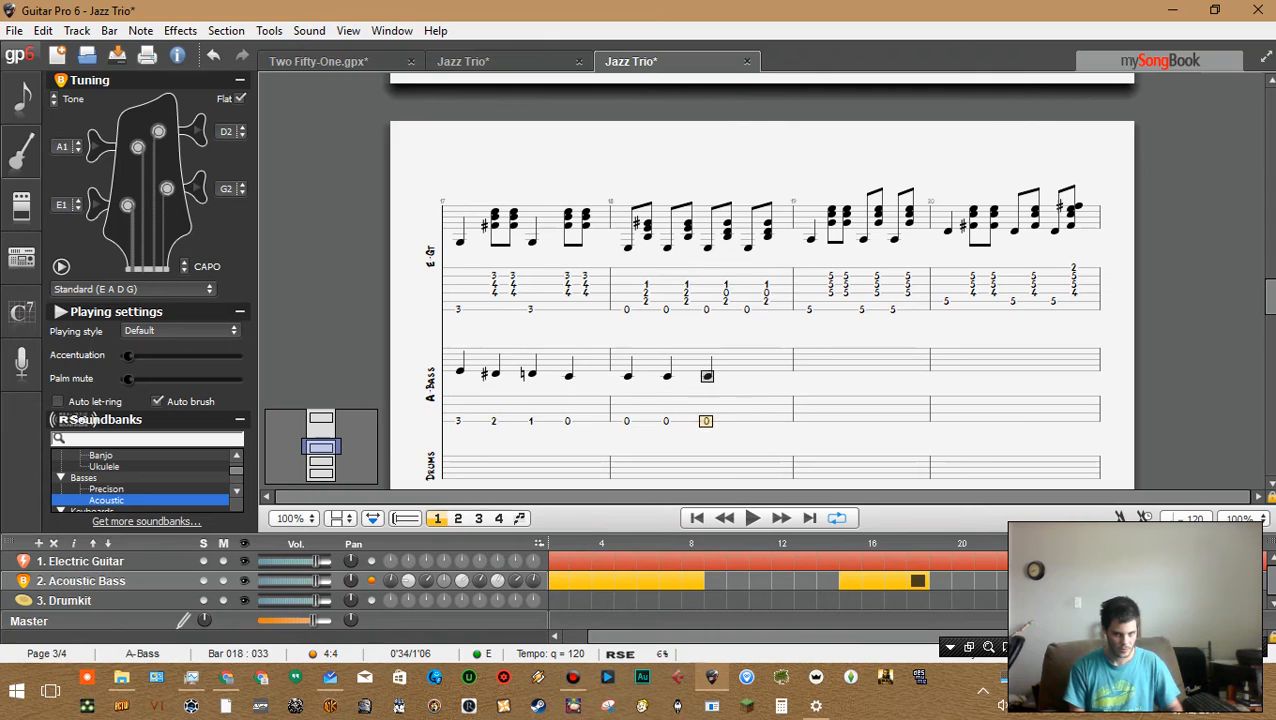
{"action": "key", "text": "Left"}
{"action": "key", "text": "1"}
{"action": "key", "text": "Right"}
{"action": "key", "text": "2"}
{"action": "key", "text": "Right"}
{"action": "key", "text": "3"}
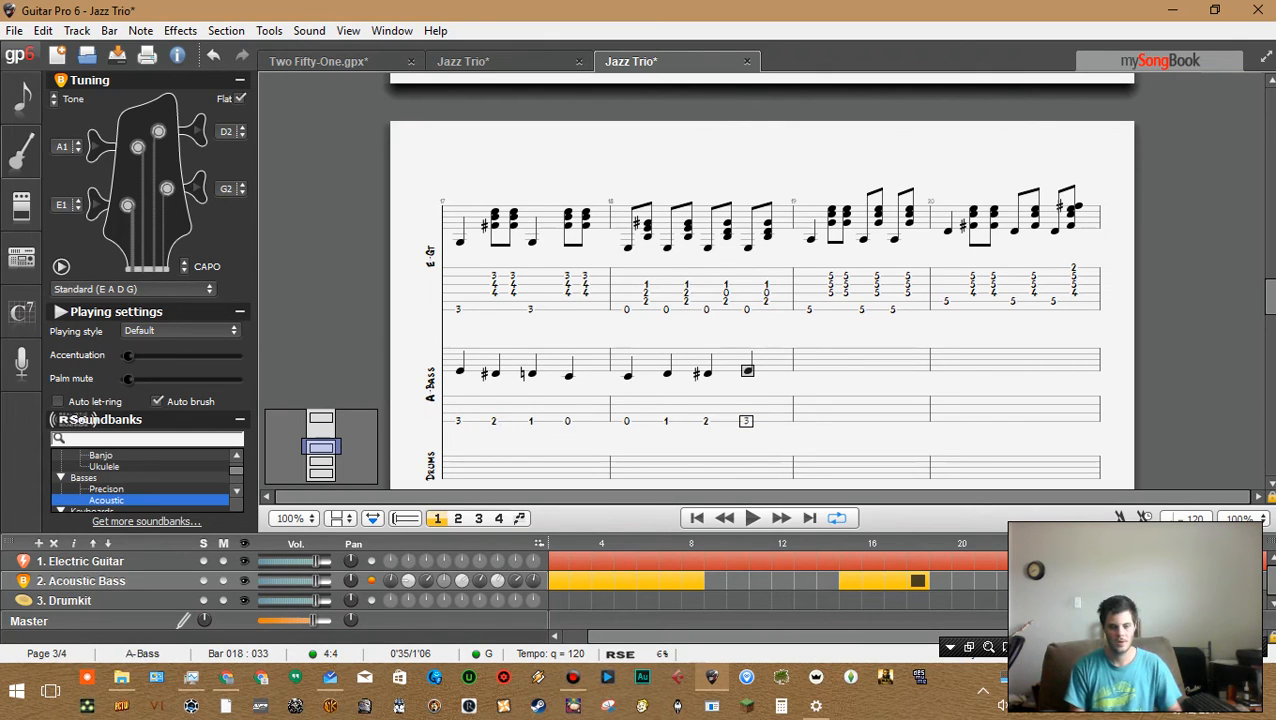
Enter fret 5 as the first bass note of bar 19 and play back from bar 18
{"action": "key", "text": "Right"}
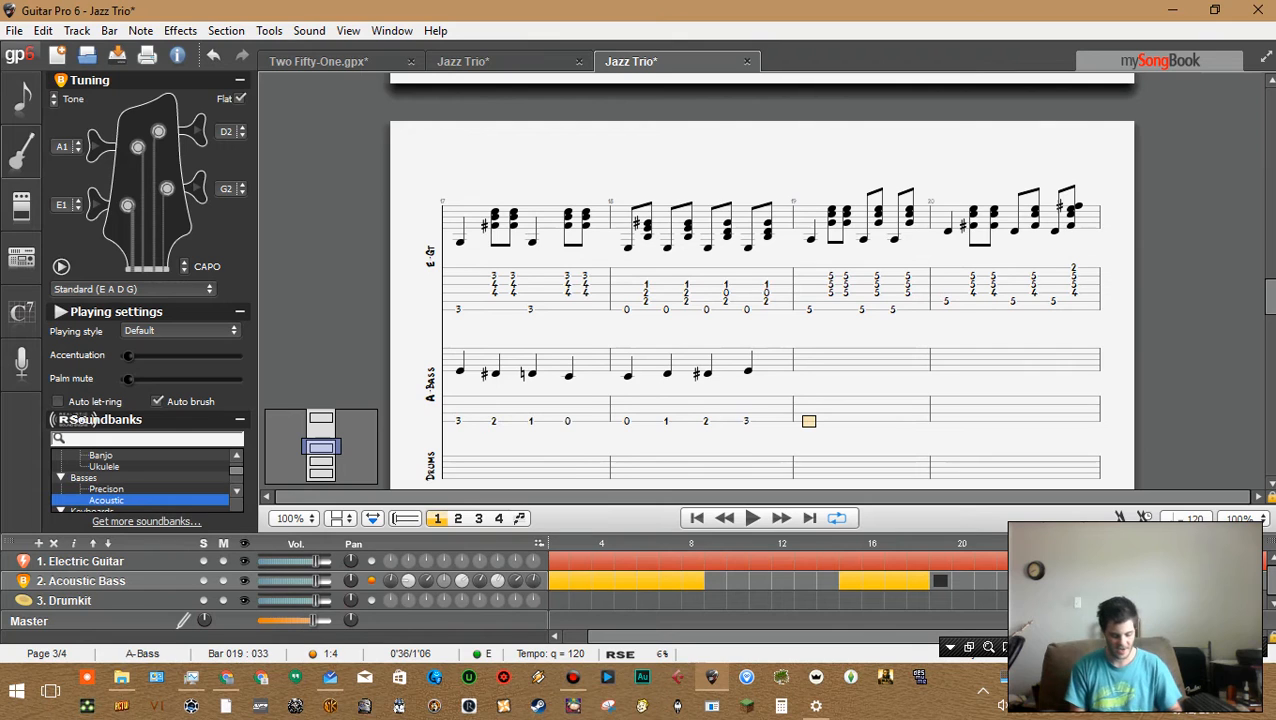
{"action": "key", "text": "5"}
{"action": "key", "text": "Left"}
{"action": "key", "text": "Left"}
{"action": "key", "text": "Left"}
{"action": "key", "text": "Left"}
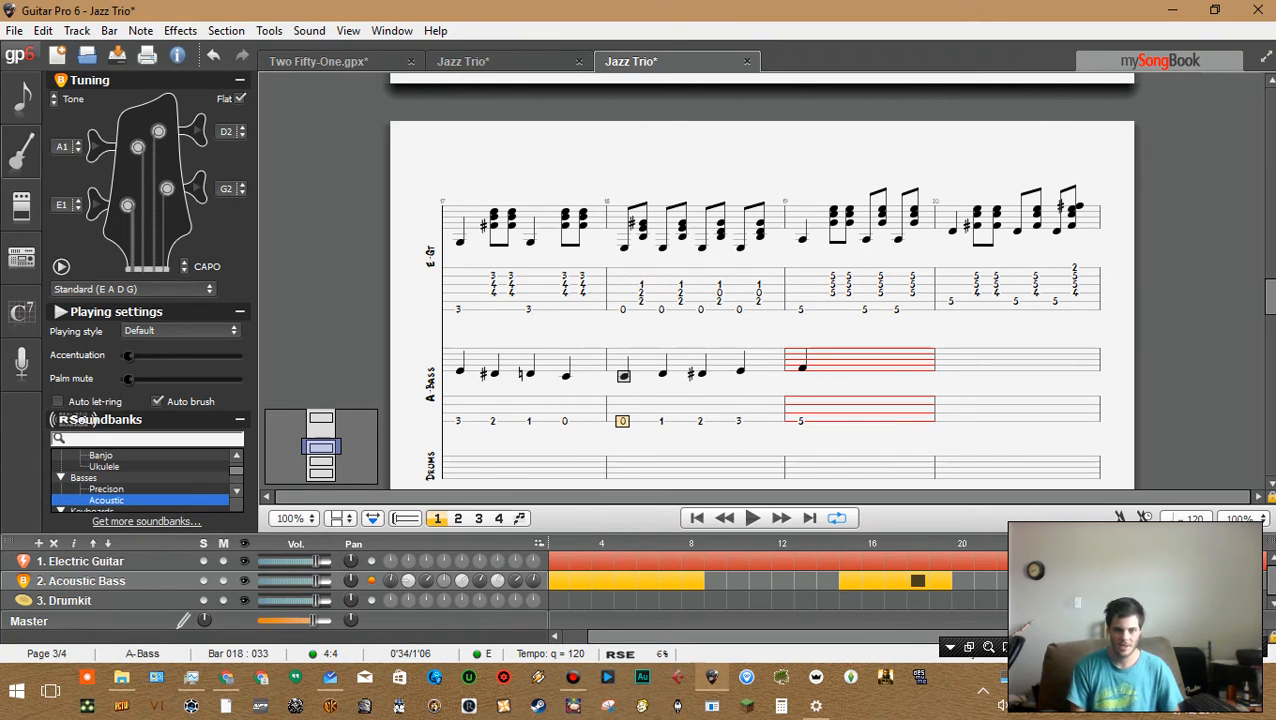
{"action": "key", "text": "space"}
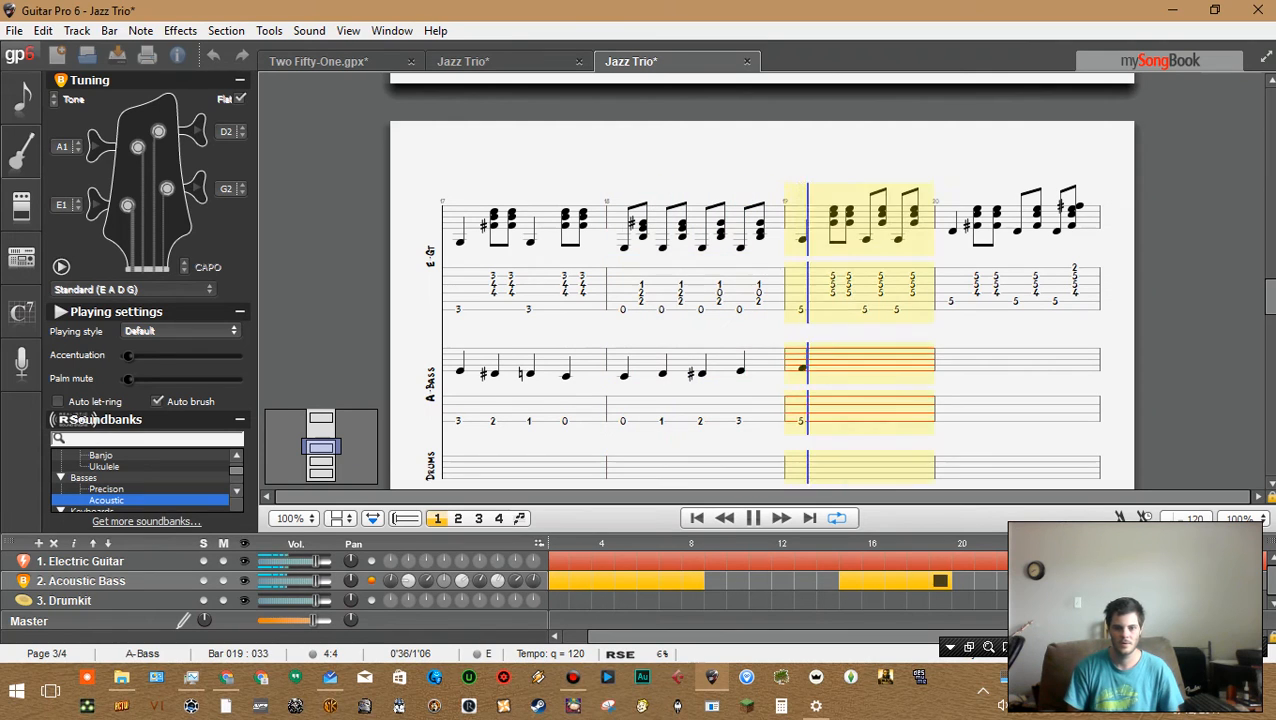
{"action": "key", "text": "space"}
Change bar 18's last three bass notes to frets 2, 3 and 4 and play the bar back
{"action": "key", "text": "Left"}
{"action": "key", "text": "Left"}
{"action": "key", "text": "Left"}
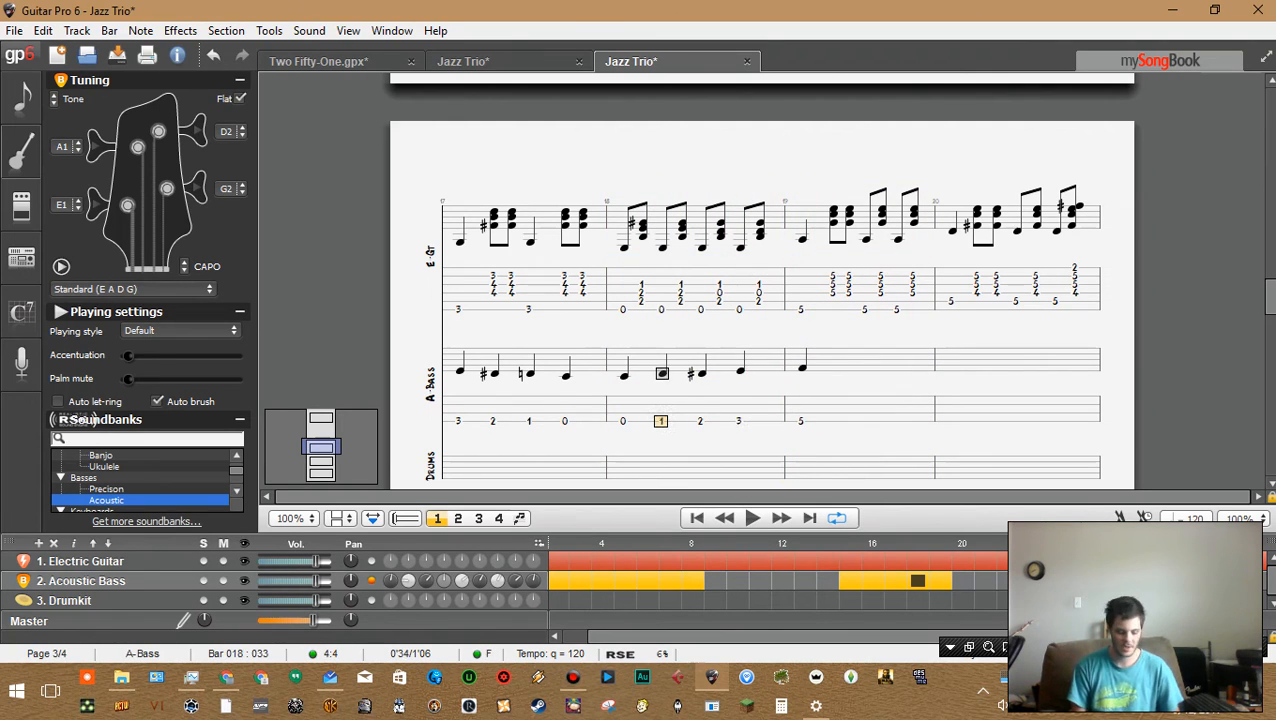
{"action": "key", "text": "2"}
{"action": "key", "text": "Right"}
{"action": "key", "text": "3"}
{"action": "key", "text": "Right"}
{"action": "key", "text": "4"}
{"action": "key", "text": "Left"}
{"action": "key", "text": "Left"}
{"action": "key", "text": "Left"}
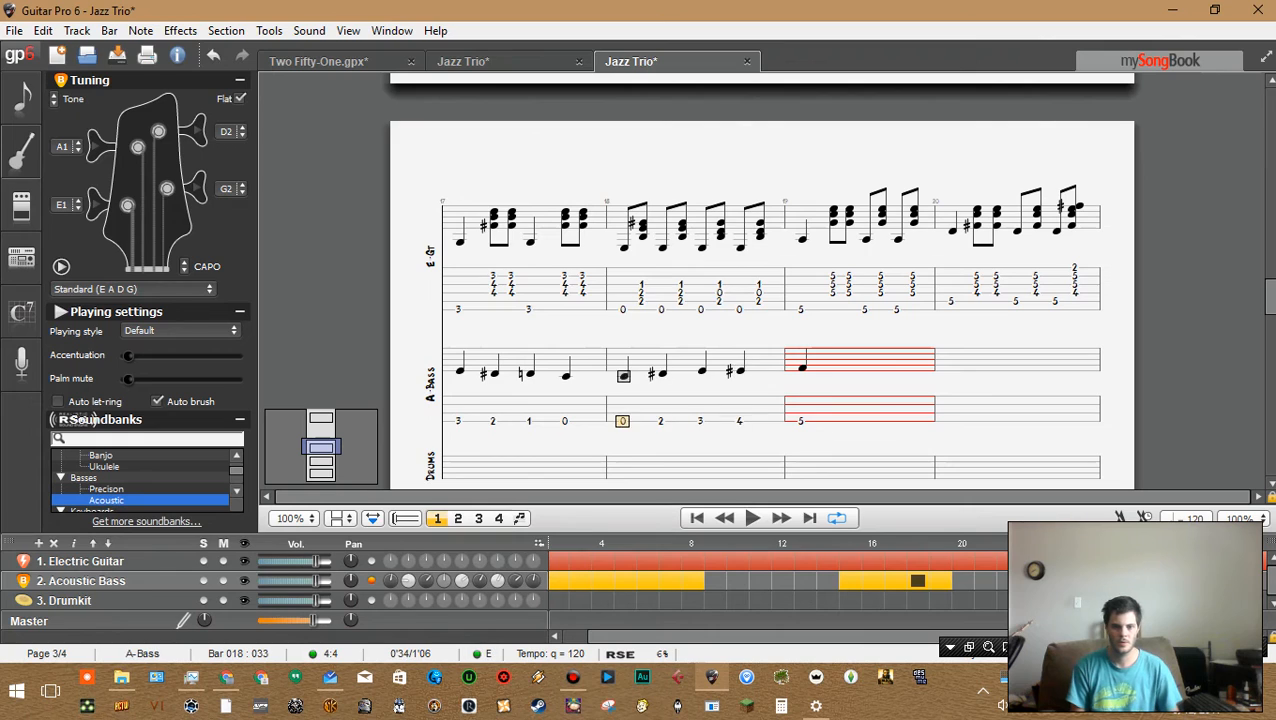
{"action": "key", "text": "space"}
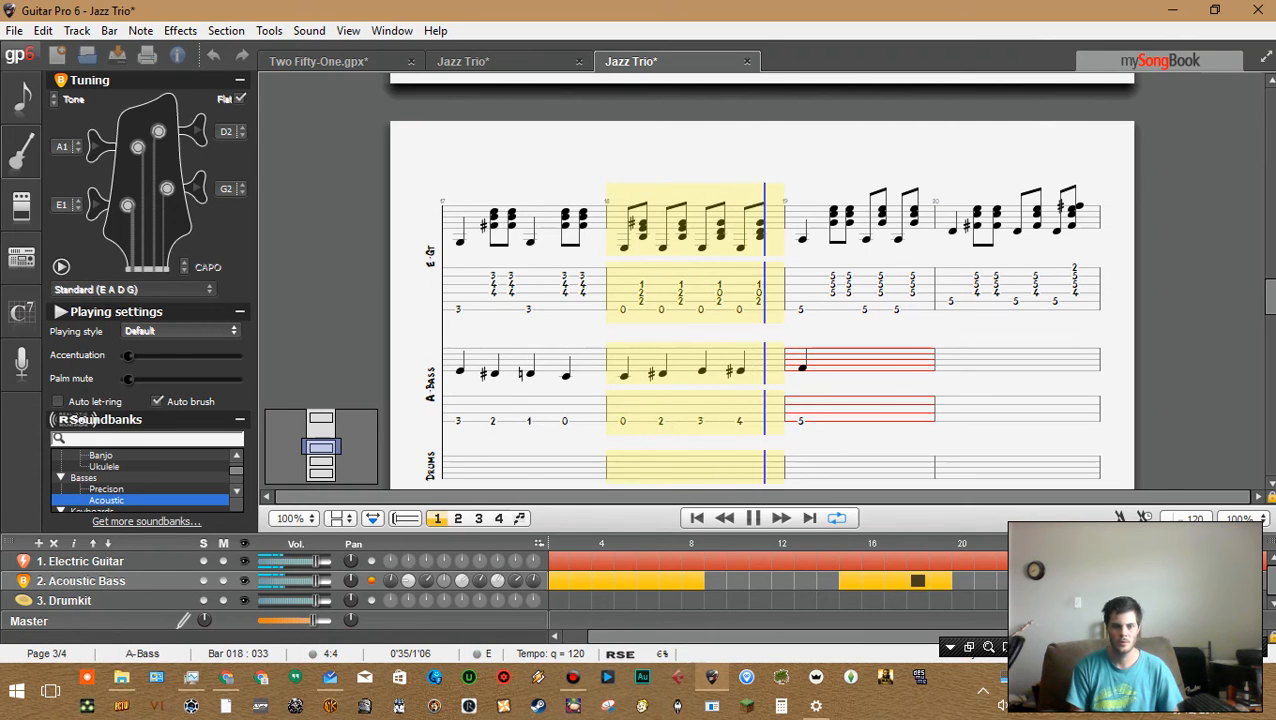
{"action": "key", "text": "space"}
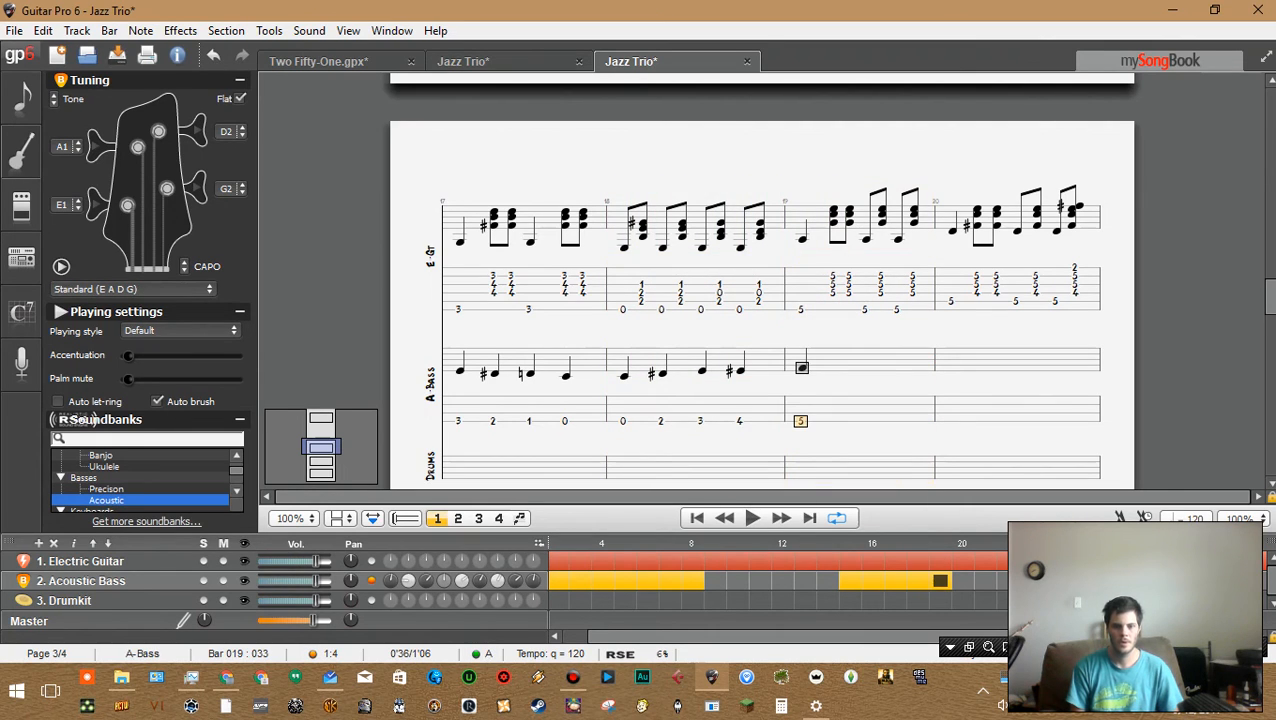
Step through and play back the acoustic bass notes across bars 17 to 19
{"action": "key", "text": "Left"}
{"action": "key", "text": "Left"}
{"action": "key", "text": "Left"}
{"action": "key", "text": "Left"}
{"action": "key", "text": "Left"}
{"action": "key", "text": "Right"}
{"action": "key", "text": "Right"}
{"action": "key", "text": "Right"}
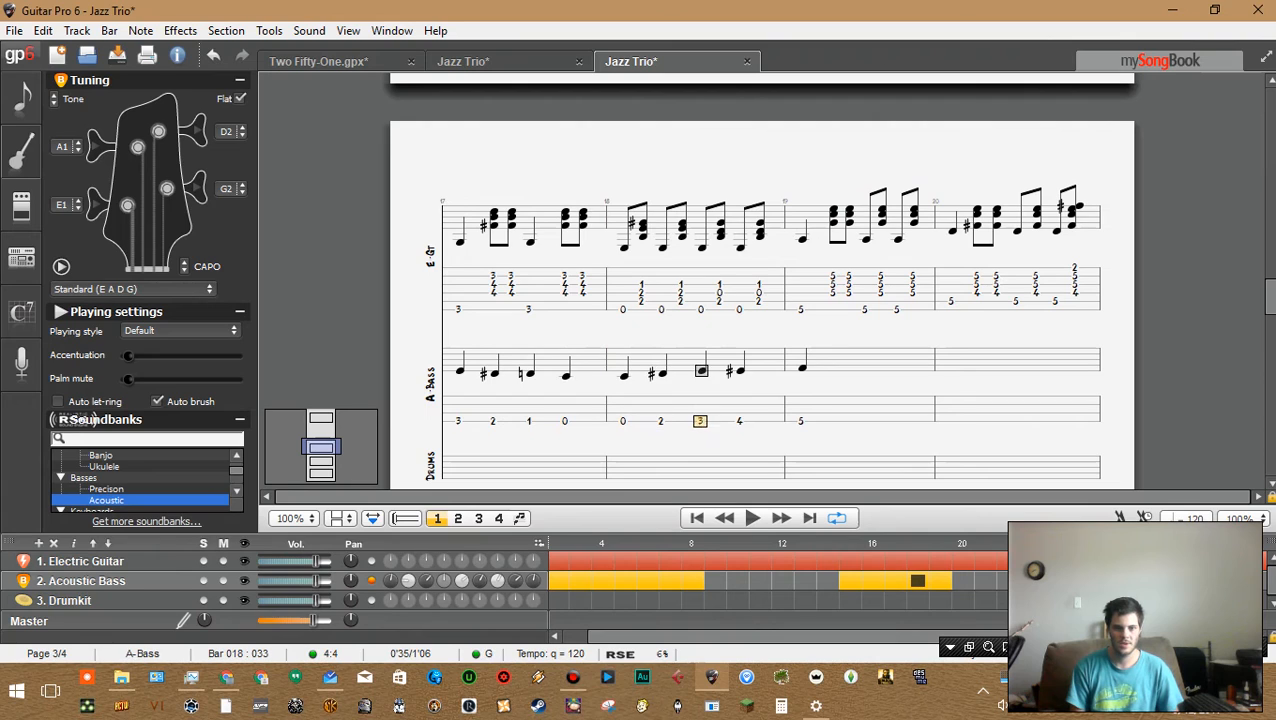
{"action": "key", "text": "Right"}
{"action": "key", "text": "Left"}
{"action": "key", "text": "Left"}
{"action": "key", "text": "Left"}
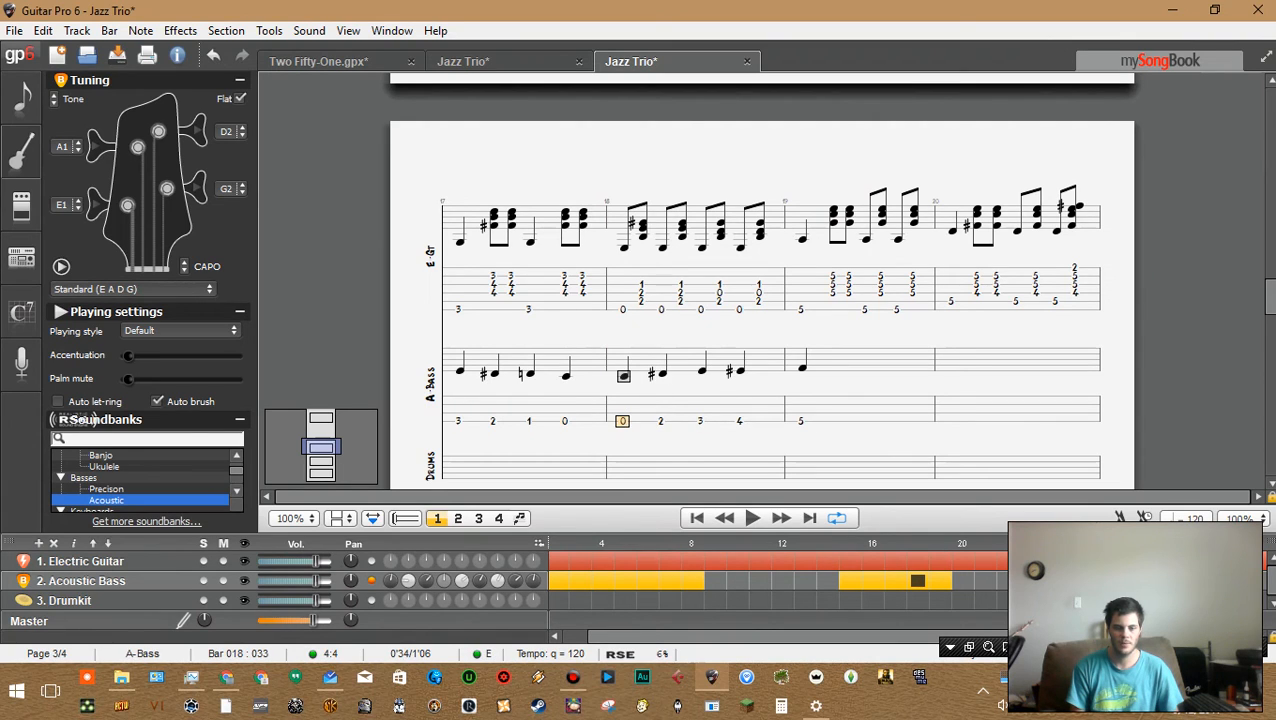
{"action": "key", "text": "Right"}
{"action": "key", "text": "Right"}
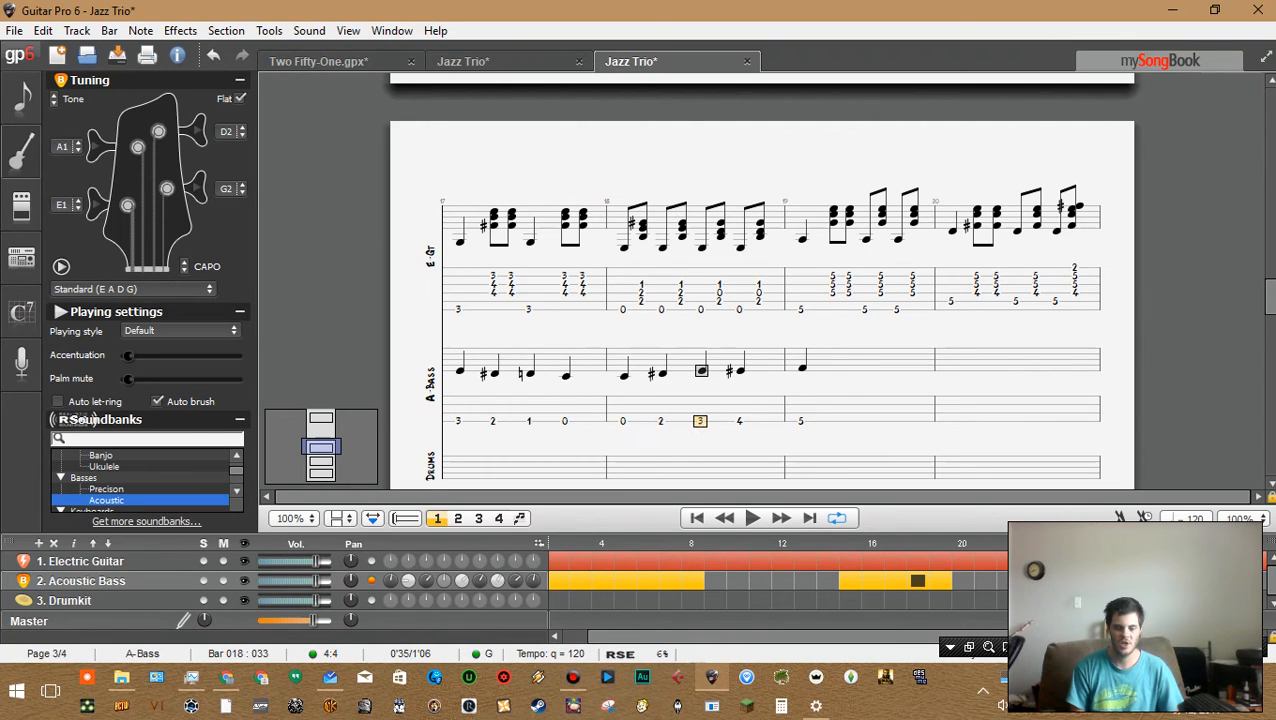
{"action": "key", "text": "Right"}
{"action": "key", "text": "Right"}
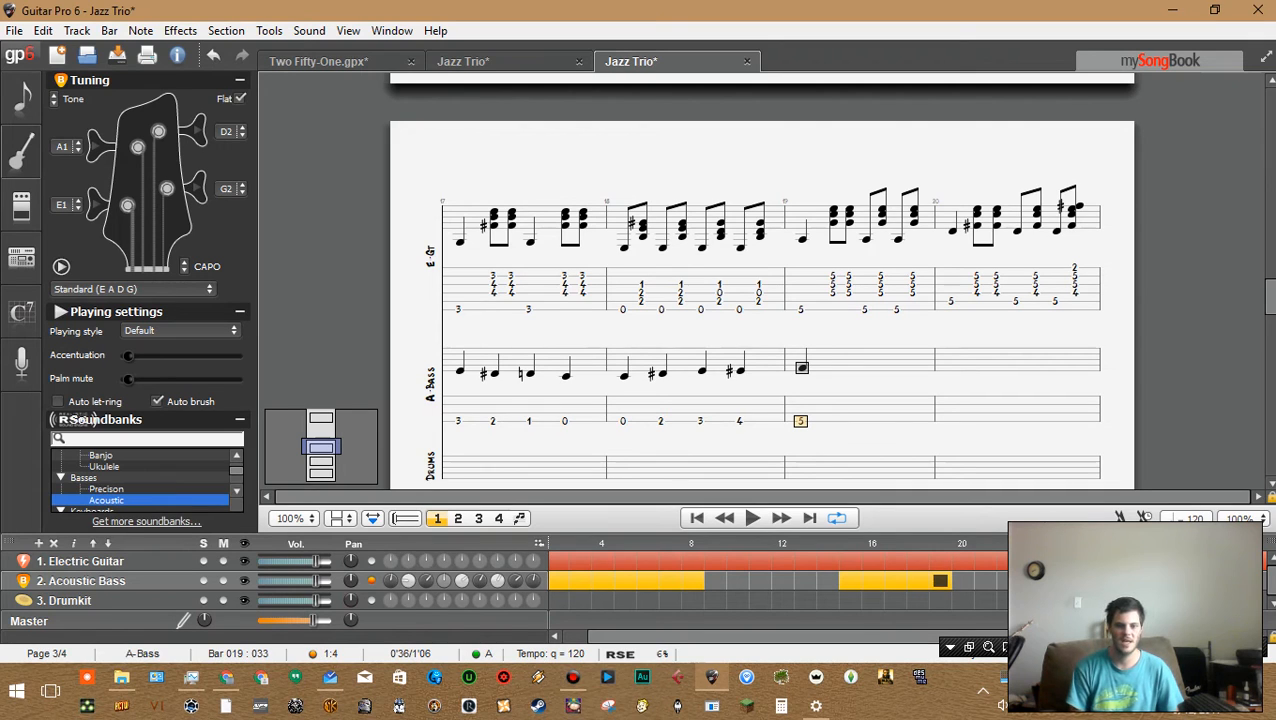
{"action": "key", "text": "Left"}
{"action": "key", "text": "Left"}
{"action": "key", "text": "Left"}
{"action": "key", "text": "Left"}
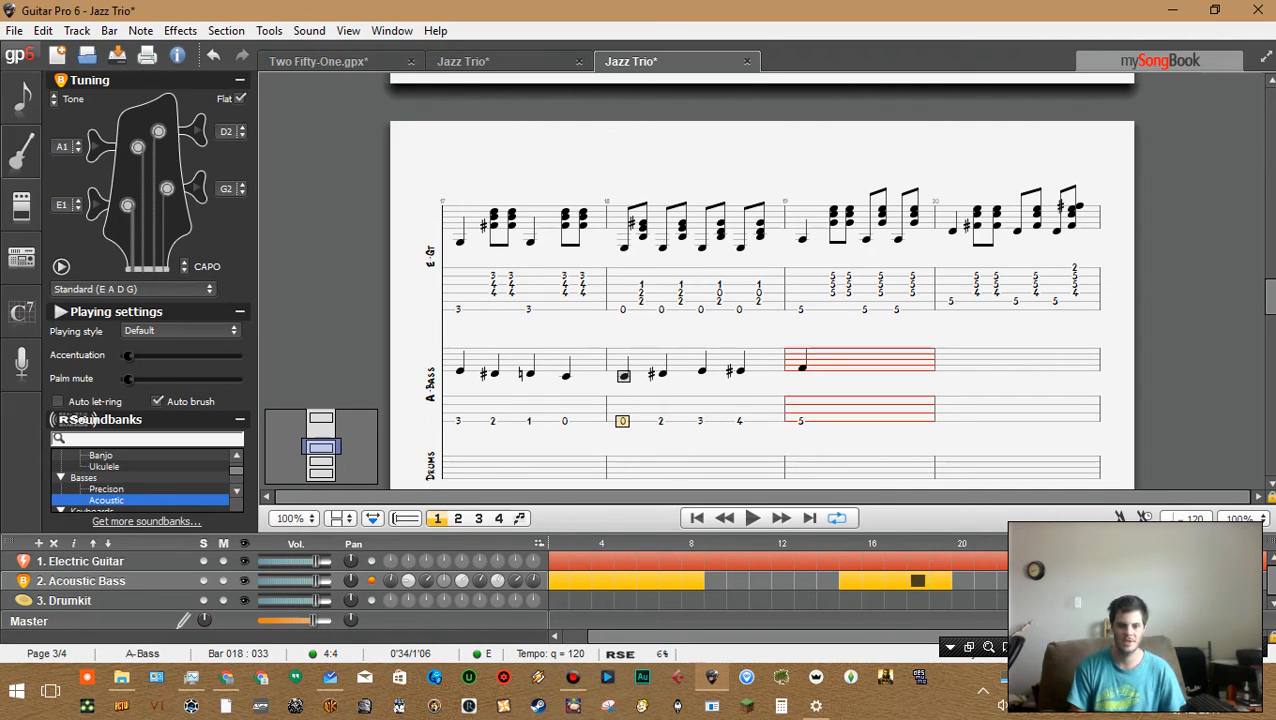
{"action": "key", "text": "Right"}
{"action": "key", "text": "Right"}
{"action": "key", "text": "Left"}
{"action": "key", "text": "Left"}
{"action": "key", "text": "Right"}
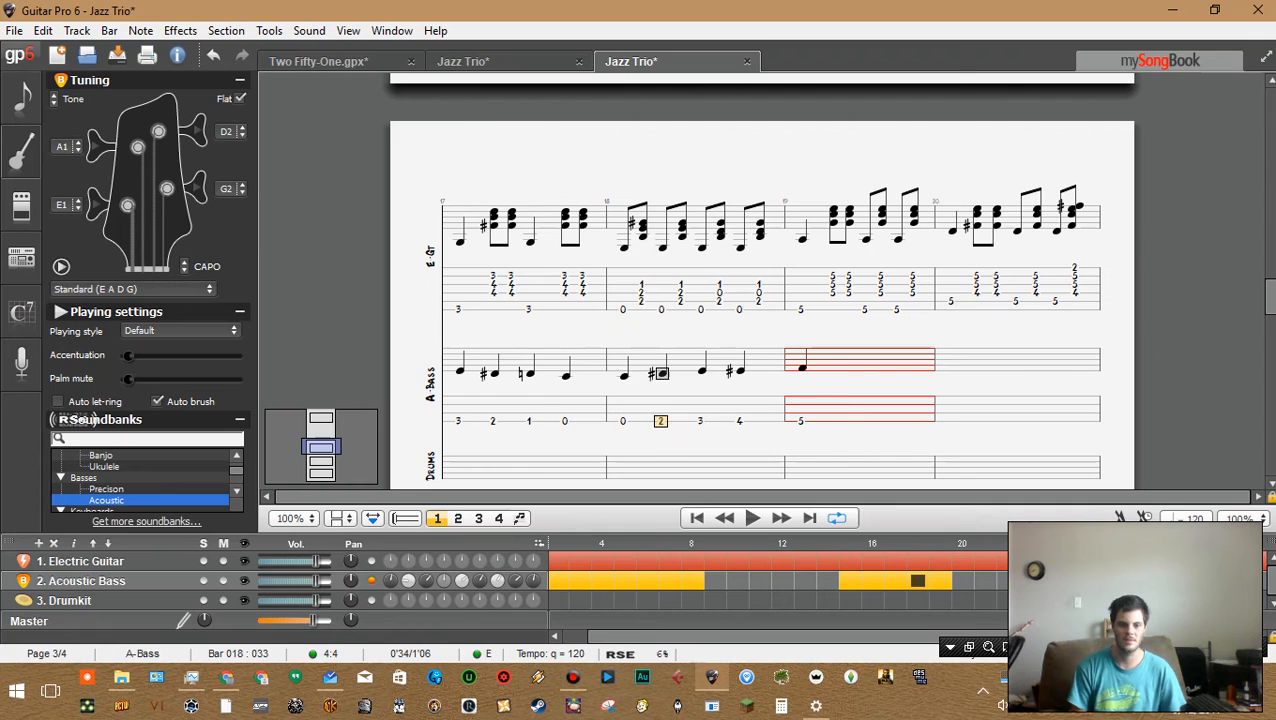
{"action": "key", "text": "Left"}
{"action": "key", "text": "Left"}
{"action": "key", "text": "Right"}
{"action": "key", "text": "Right"}
{"action": "key", "text": "Left"}
{"action": "key", "text": "Right"}
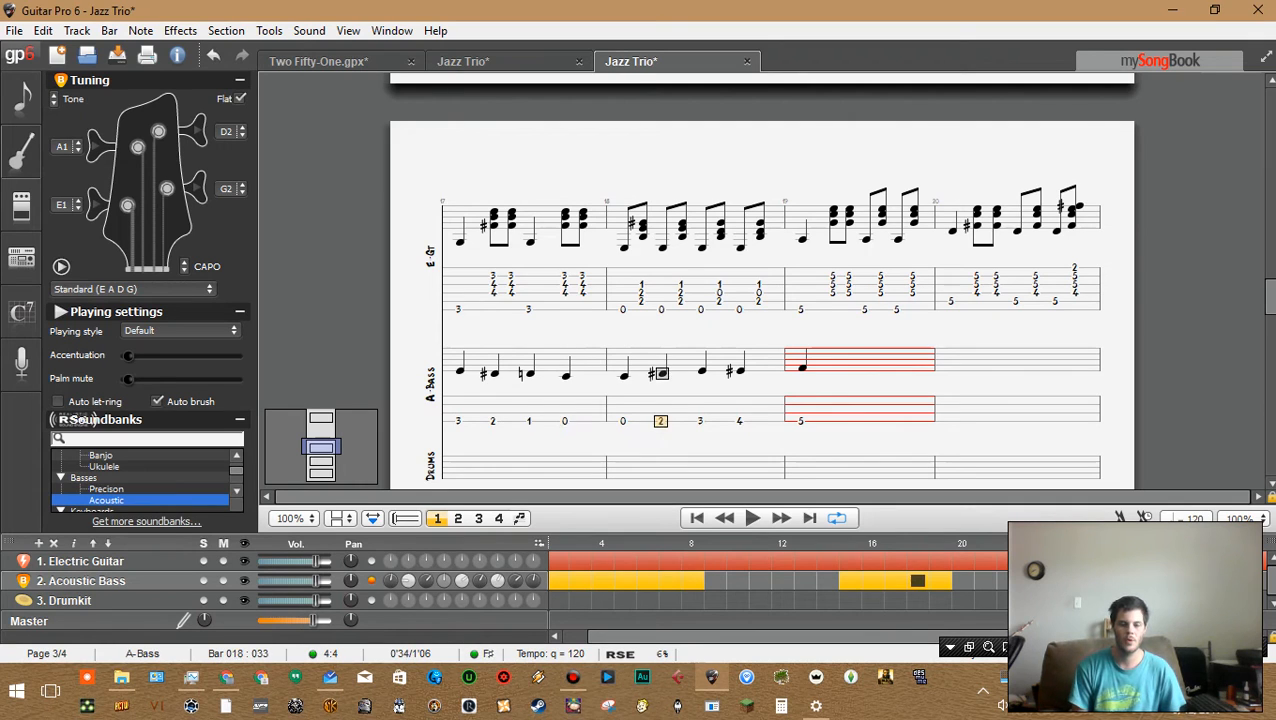
{"action": "key", "text": "Right"}
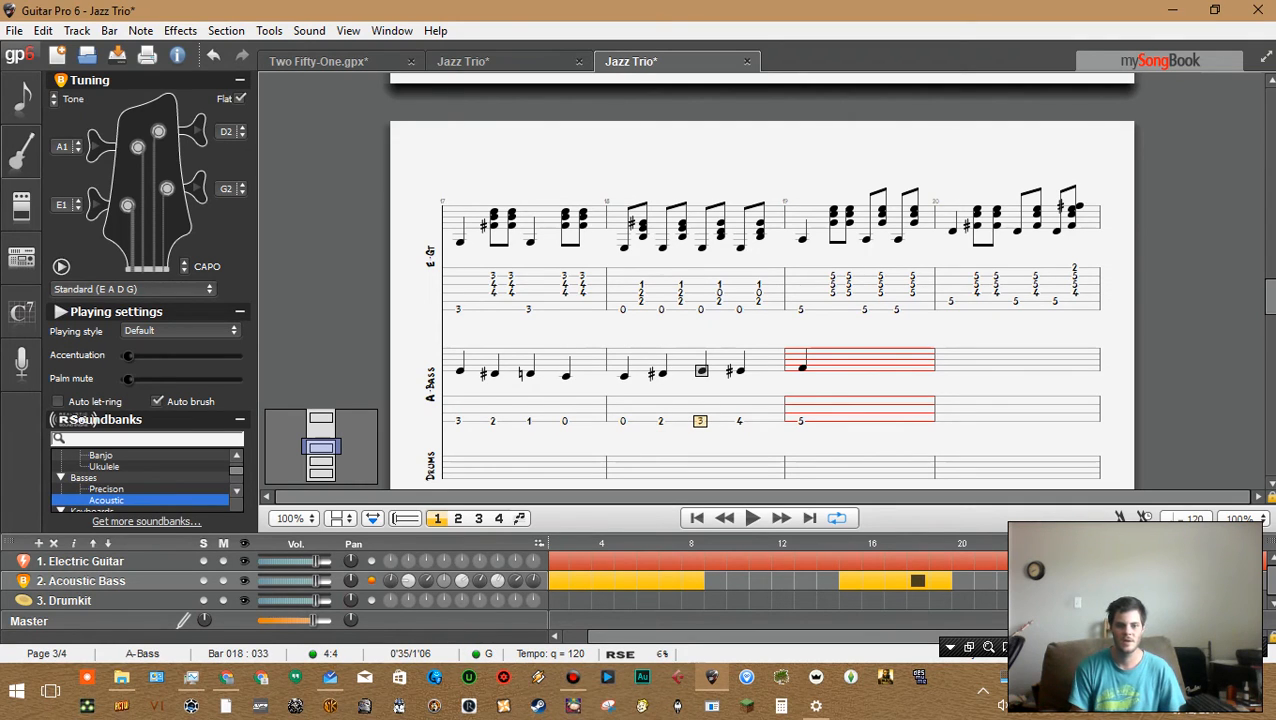
{"action": "key", "text": "Right"}
{"action": "key", "text": "Right"}
{"action": "key", "text": "Left"}
{"action": "key", "text": "Left"}
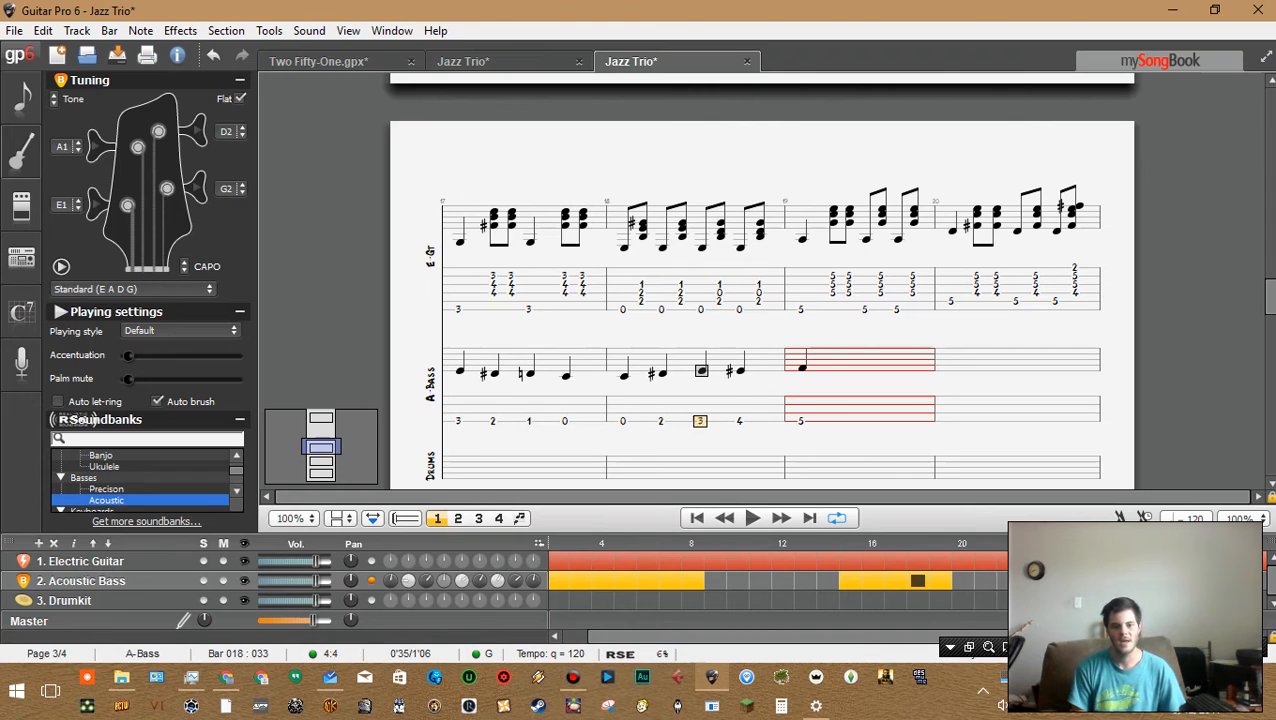
{"action": "key", "text": "Left"}
{"action": "key", "text": "Left"}
{"action": "key", "text": "Left"}
{"action": "key", "text": "Left"}
{"action": "key", "text": "Left"}
{"action": "key", "text": "Right"}
{"action": "key", "text": "Right"}
{"action": "key", "text": "Right"}
{"action": "key", "text": "Right"}
{"action": "key", "text": "Right"}
{"action": "key", "text": "Right"}
{"action": "key", "text": "Right"}
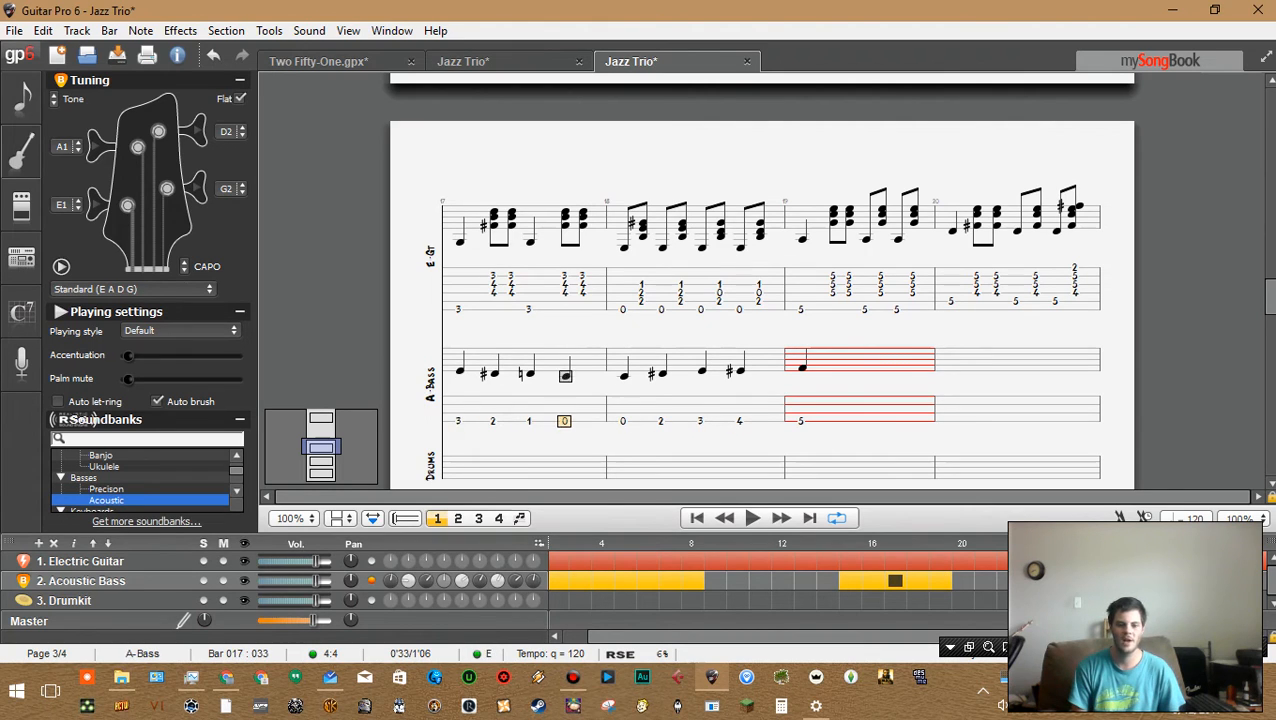
{"action": "key", "text": "Right"}
{"action": "key", "text": "Right"}
{"action": "key", "text": "Left"}
{"action": "key", "text": "Left"}
{"action": "key", "text": "Left"}
{"action": "key", "text": "Left"}
{"action": "key", "text": "Left"}
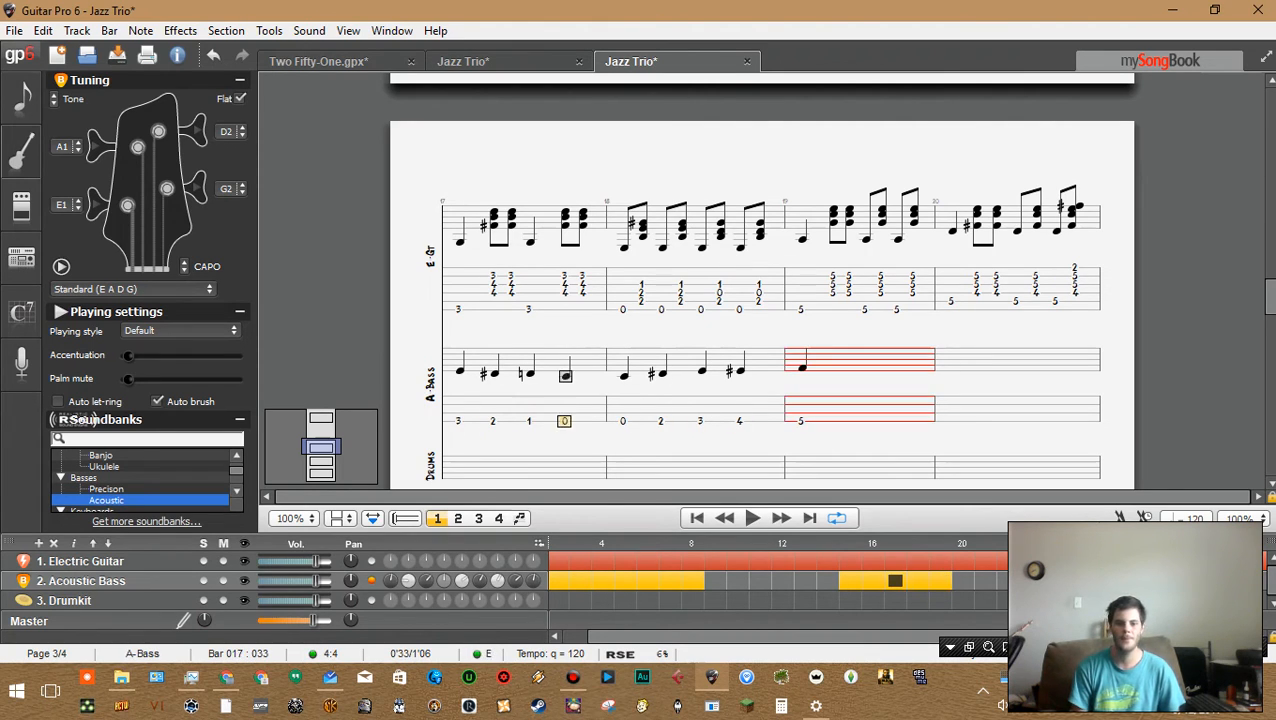
{"action": "key", "text": "Left"}
{"action": "key", "text": "Left"}
{"action": "key", "text": "Right"}
{"action": "key", "text": "Right"}
{"action": "key", "text": "Right"}
{"action": "key", "text": "Right"}
{"action": "key", "text": "Right"}
{"action": "key", "text": "Right"}
{"action": "key", "text": "Right"}
{"action": "key", "text": "Right"}
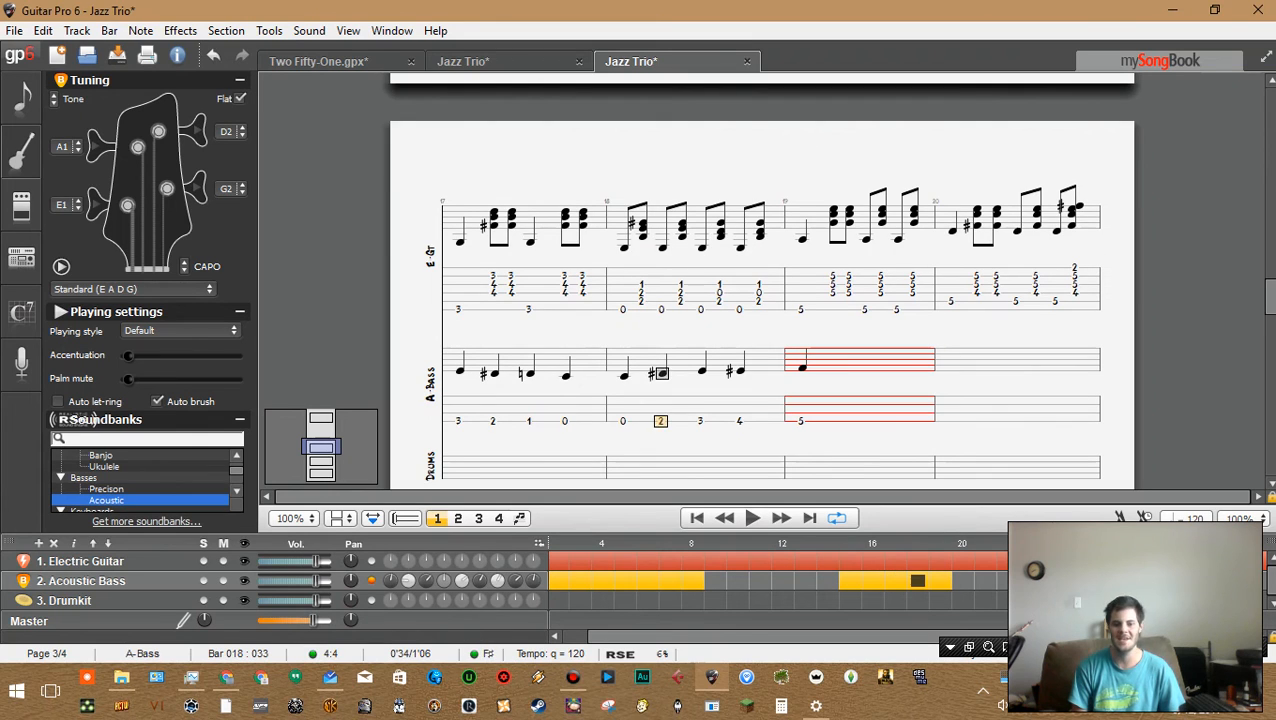
{"action": "key", "text": "space"}
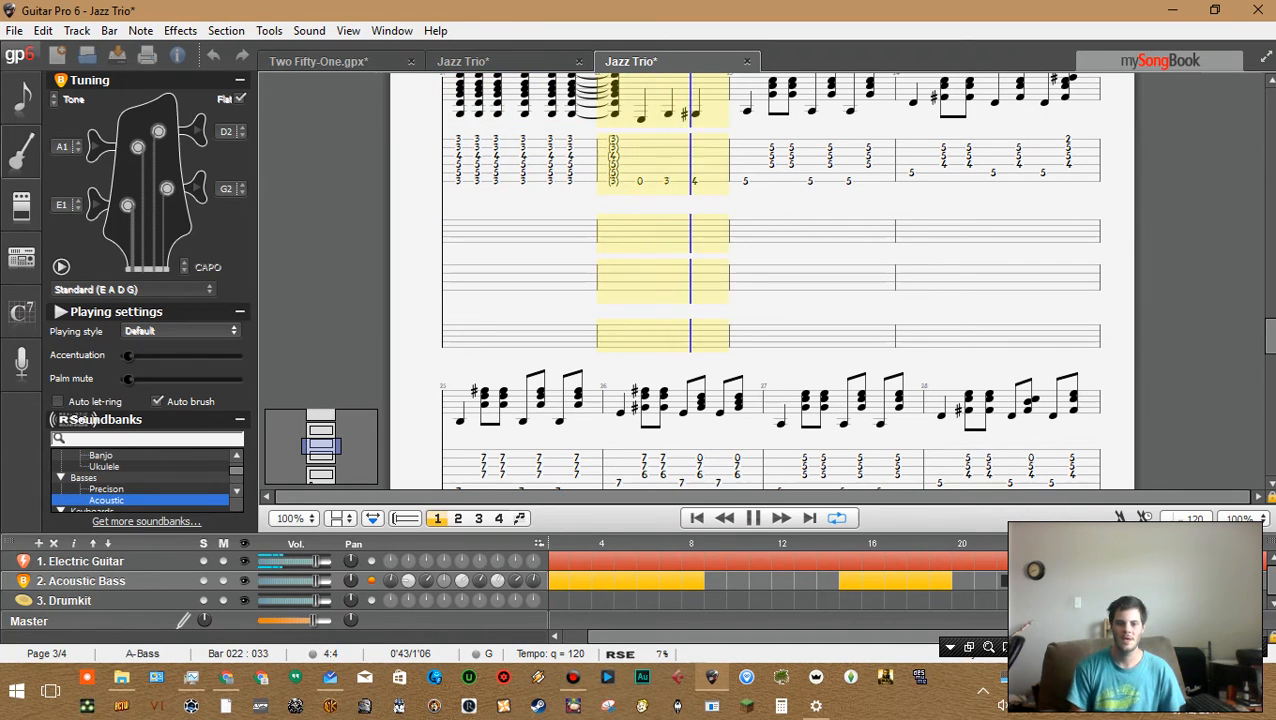
{"action": "key", "text": "space"}
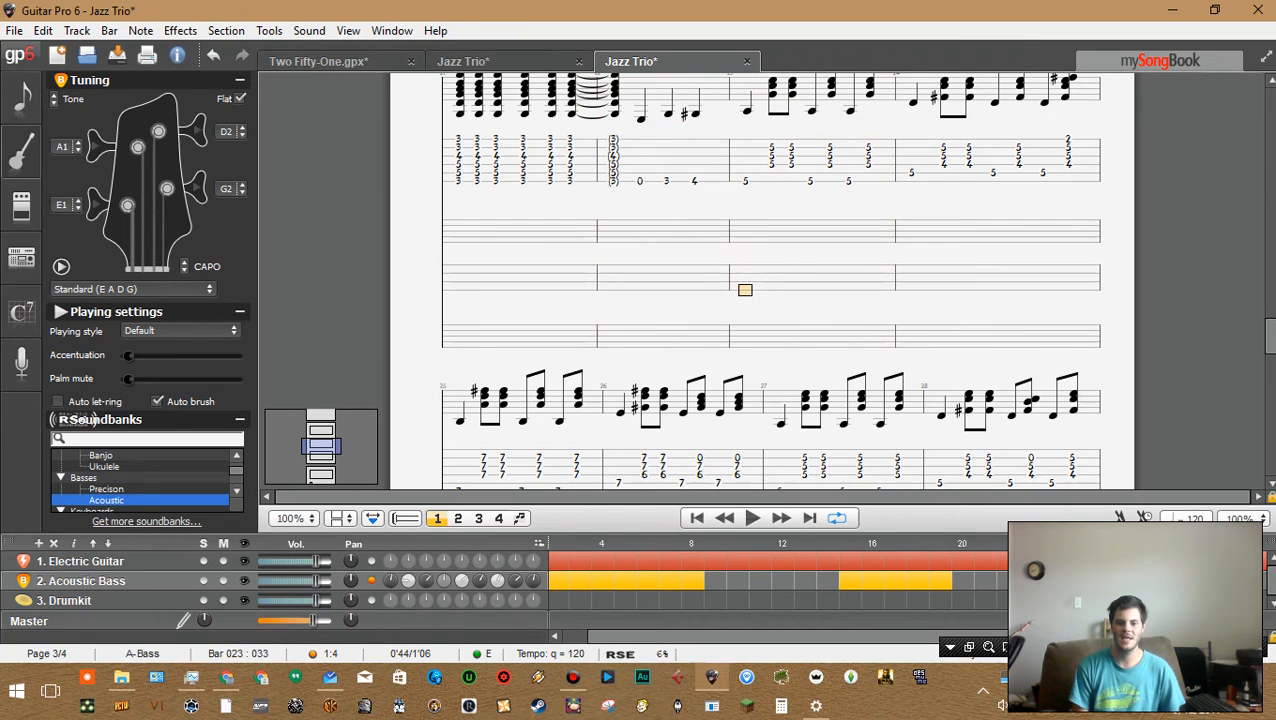
Browse the electric guitar and acoustic bass bars across the song to review the arrangement so far
{"action": "left_click_drag", "start_coordinate": [850, 581], "coordinate": [1001, 581]}
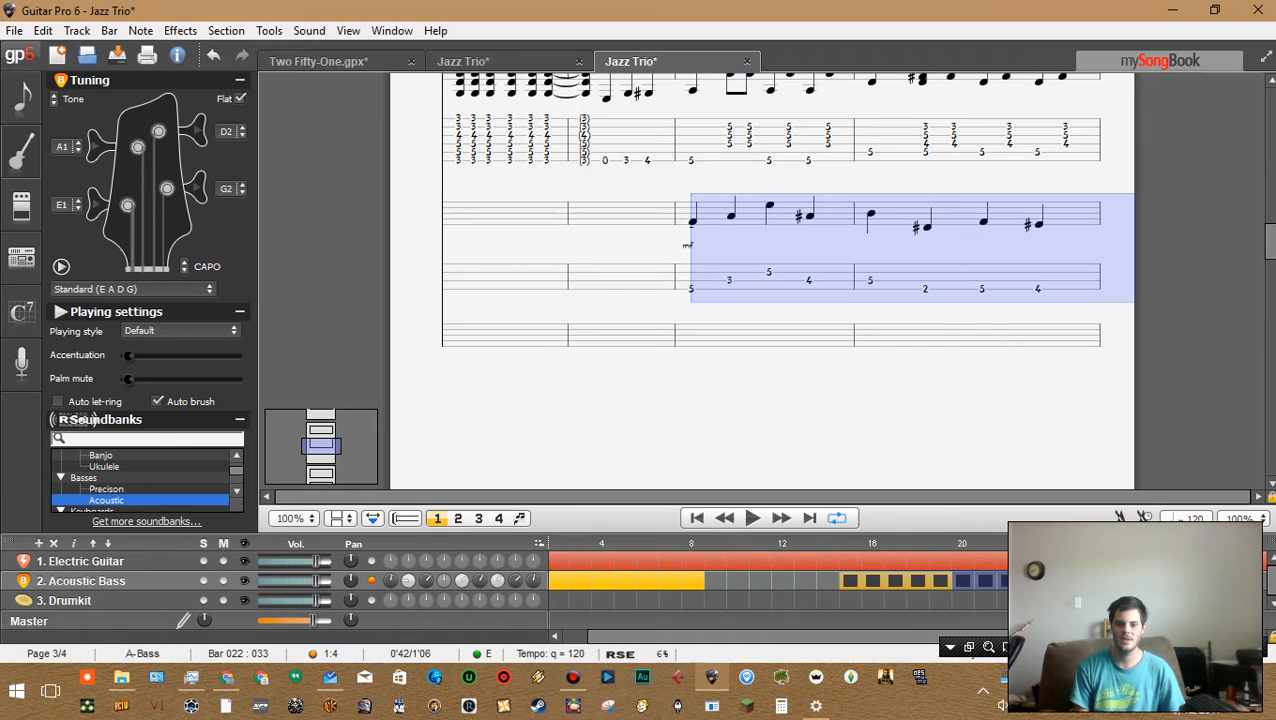
{"action": "left_click_drag", "start_coordinate": [850, 561], "coordinate": [1015, 561]}
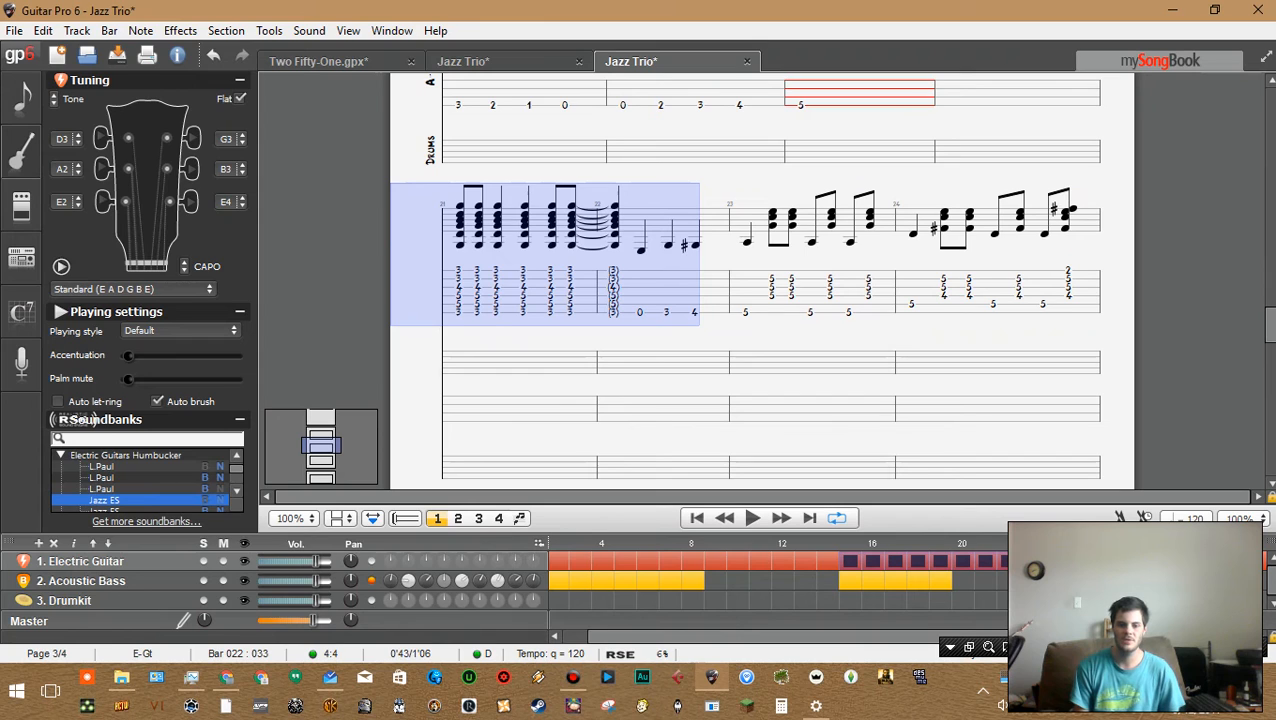
{"action": "left_click", "coordinate": [746, 376]}
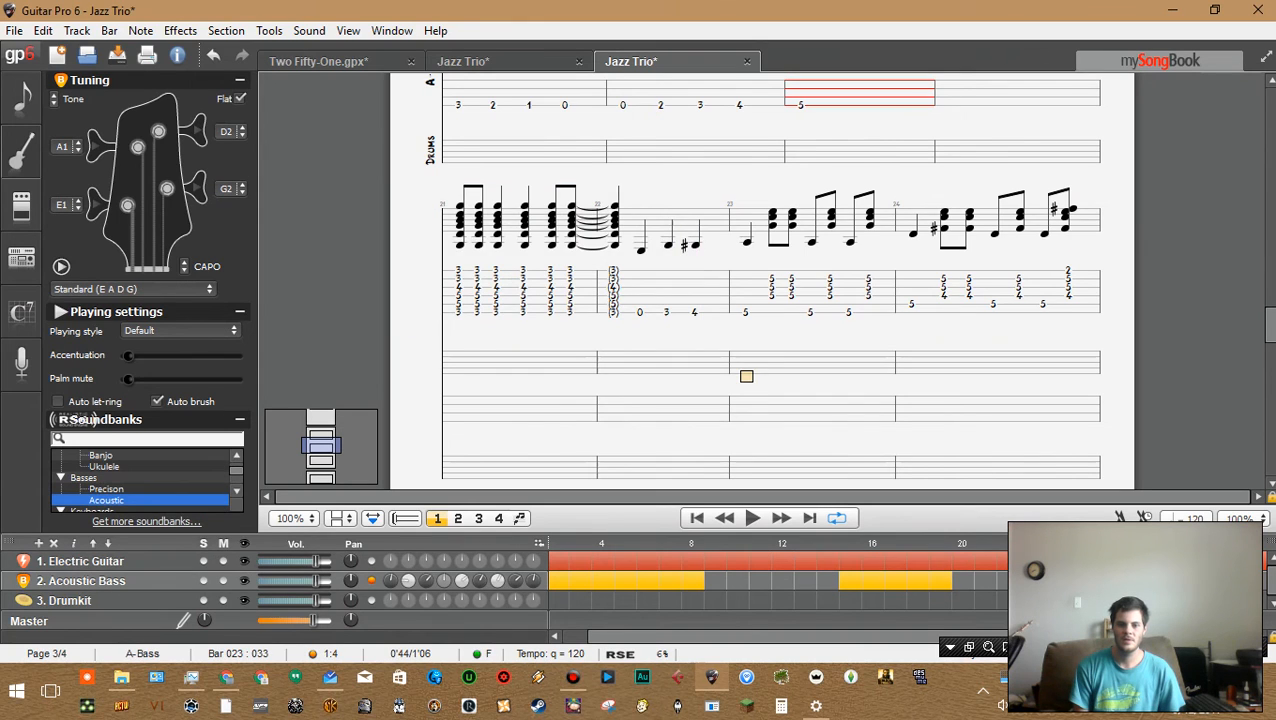
{"action": "scroll", "coordinate": [746, 376], "scroll_direction": "down", "scroll_amount": 1}
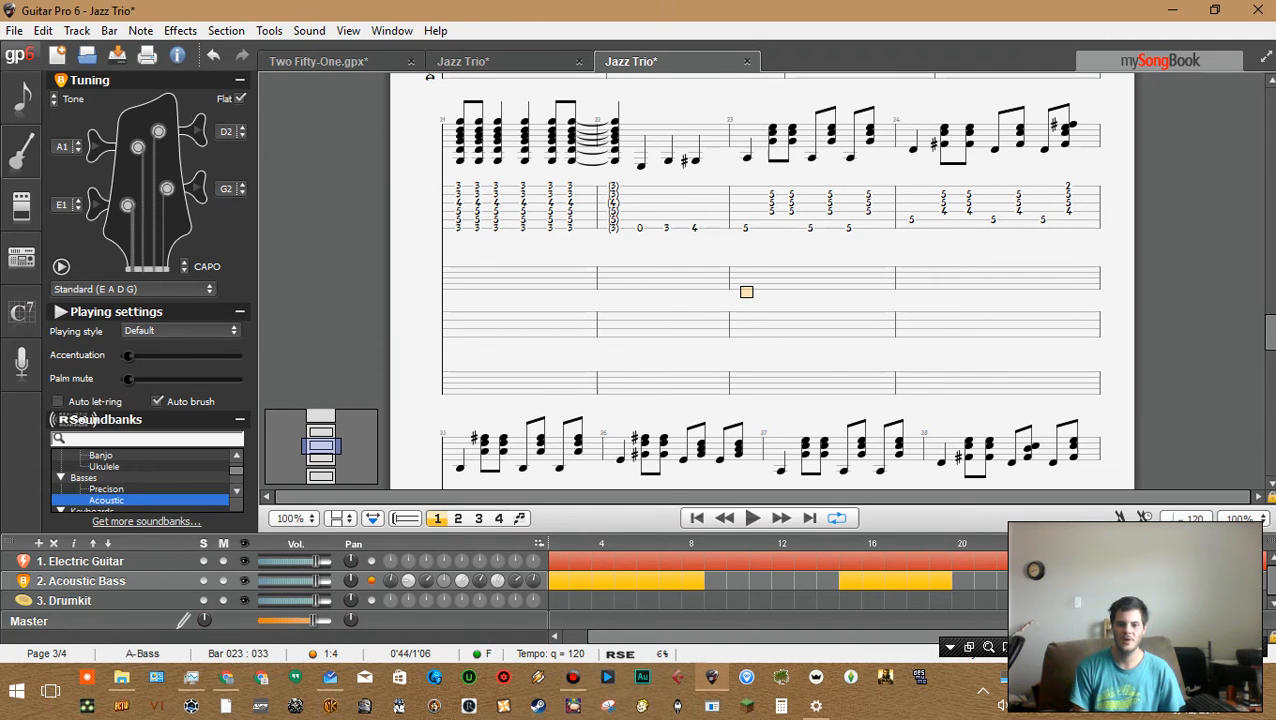
{"action": "left_click_drag", "start_coordinate": [1031, 561], "coordinate": [994, 561]}
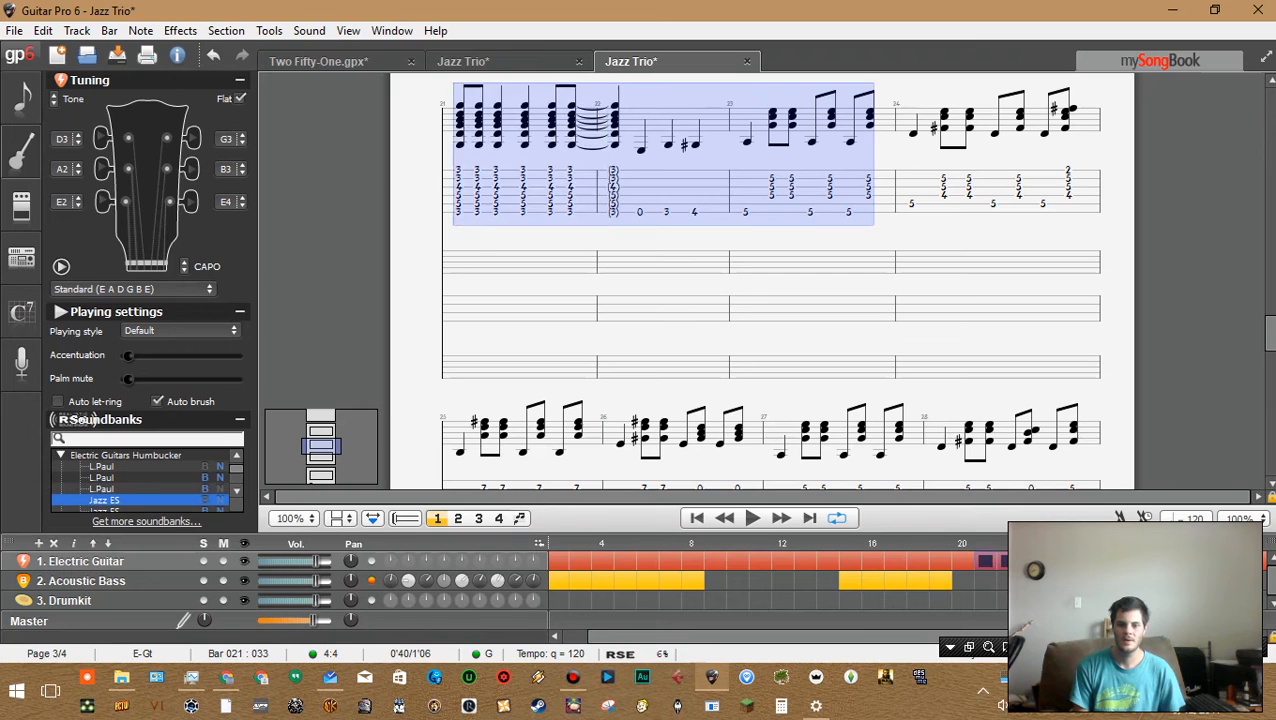
{"action": "left_click", "coordinate": [986, 561]}
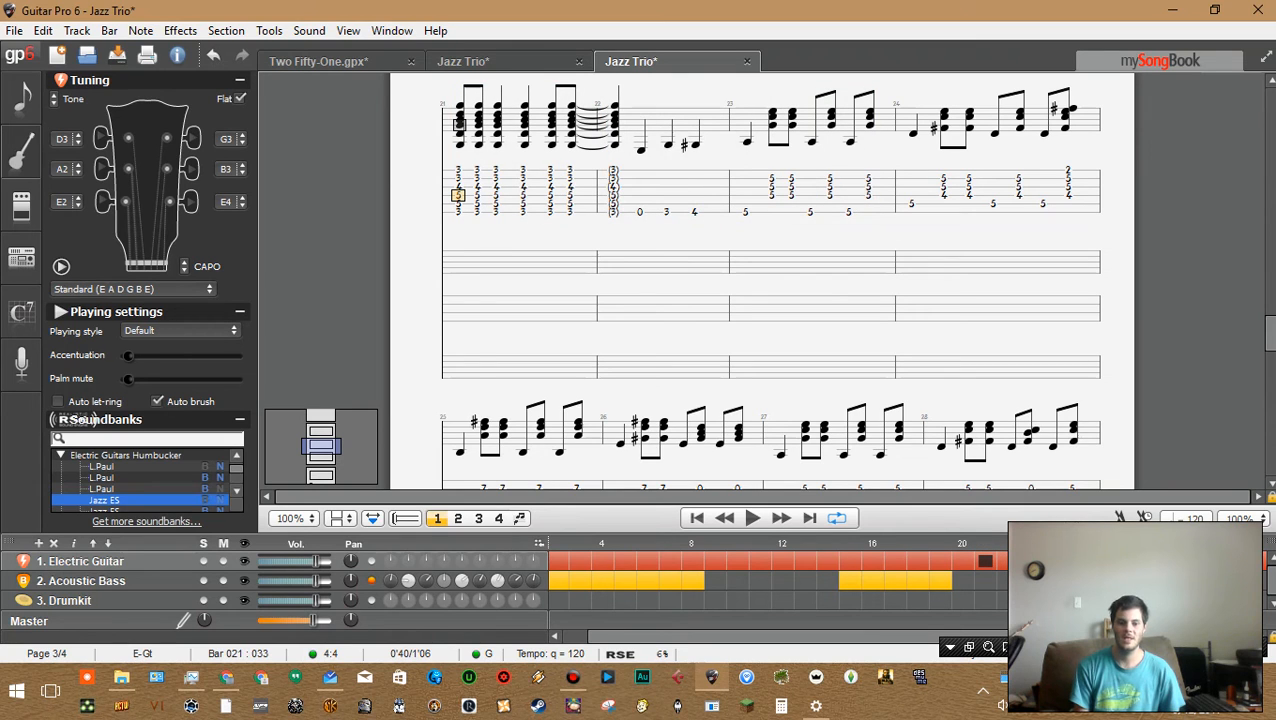
{"action": "left_click_drag", "start_coordinate": [558, 561], "coordinate": [763, 561]}
{"action": "left_click", "coordinate": [763, 561]}
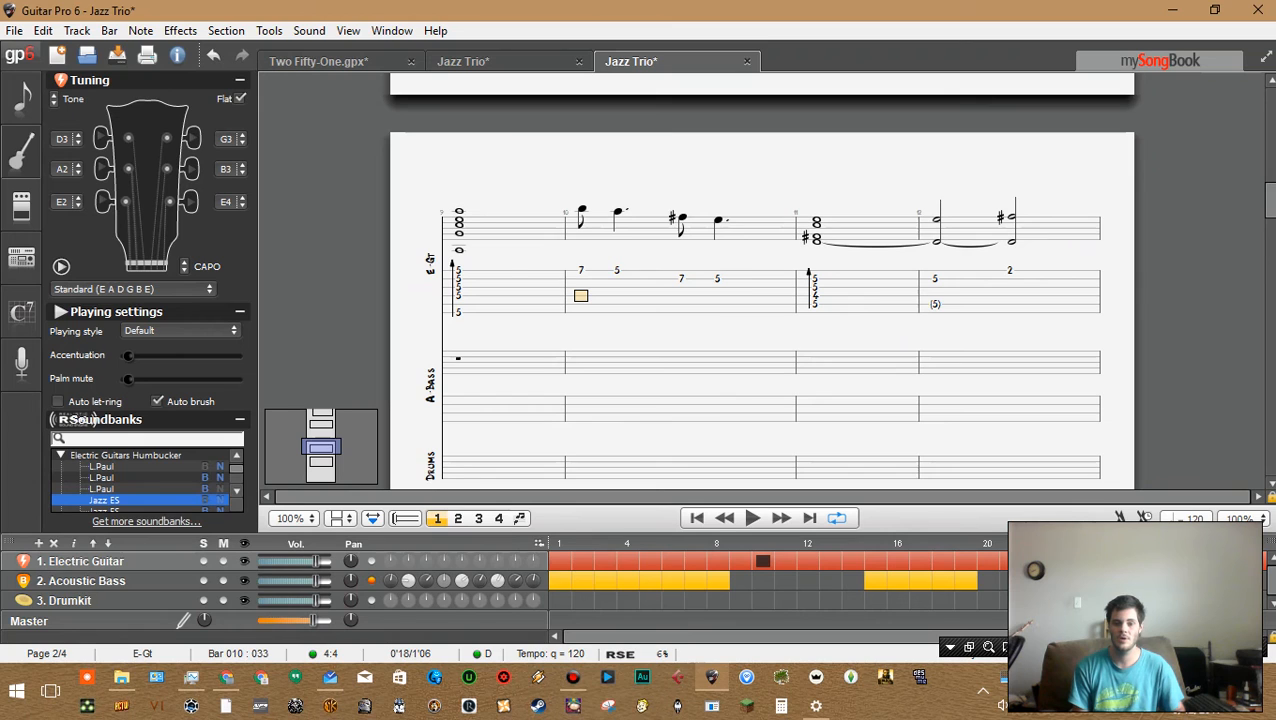
{"action": "left_click_drag", "start_coordinate": [876, 561], "coordinate": [1070, 561]}
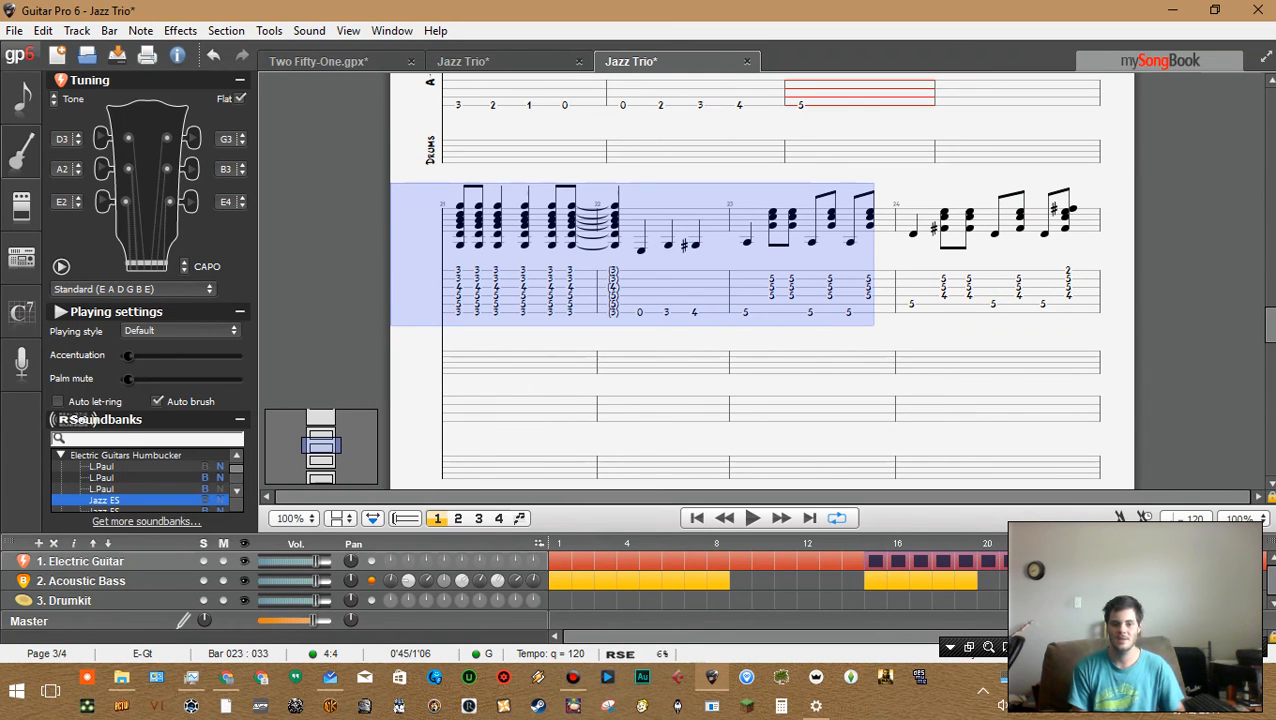
{"action": "left_click", "coordinate": [560, 561]}
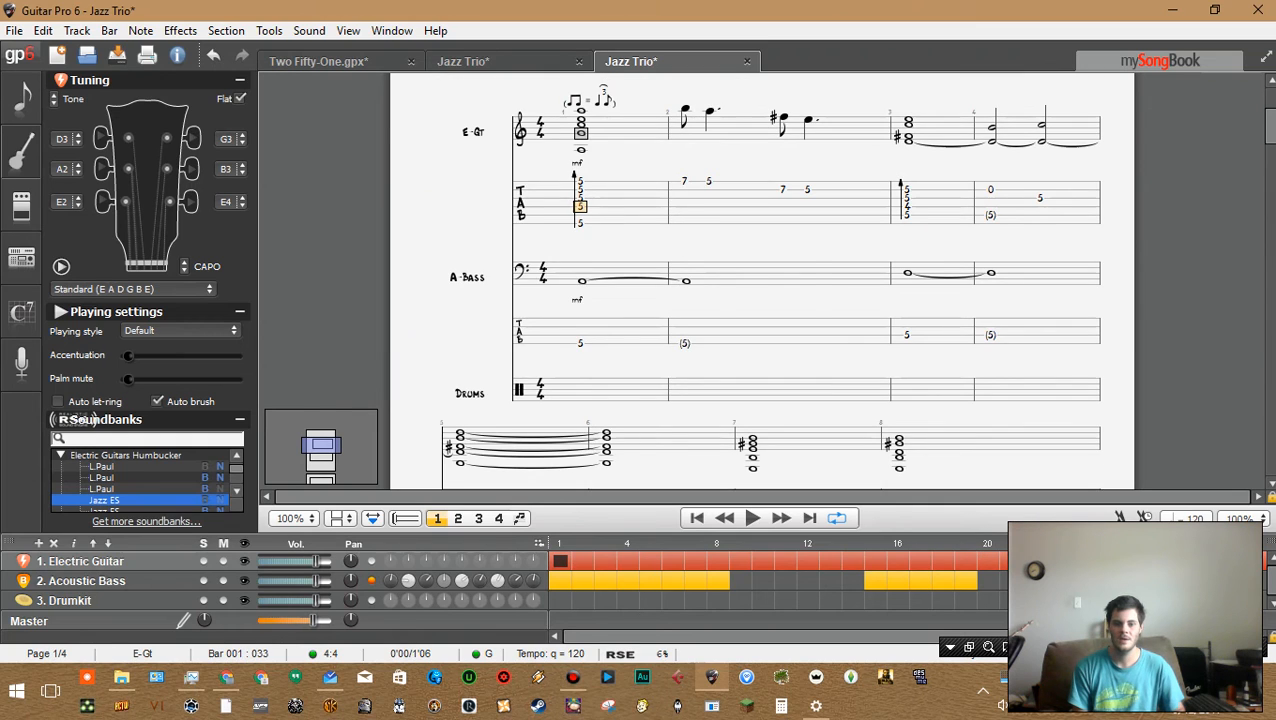
{"action": "left_click", "coordinate": [741, 581]}
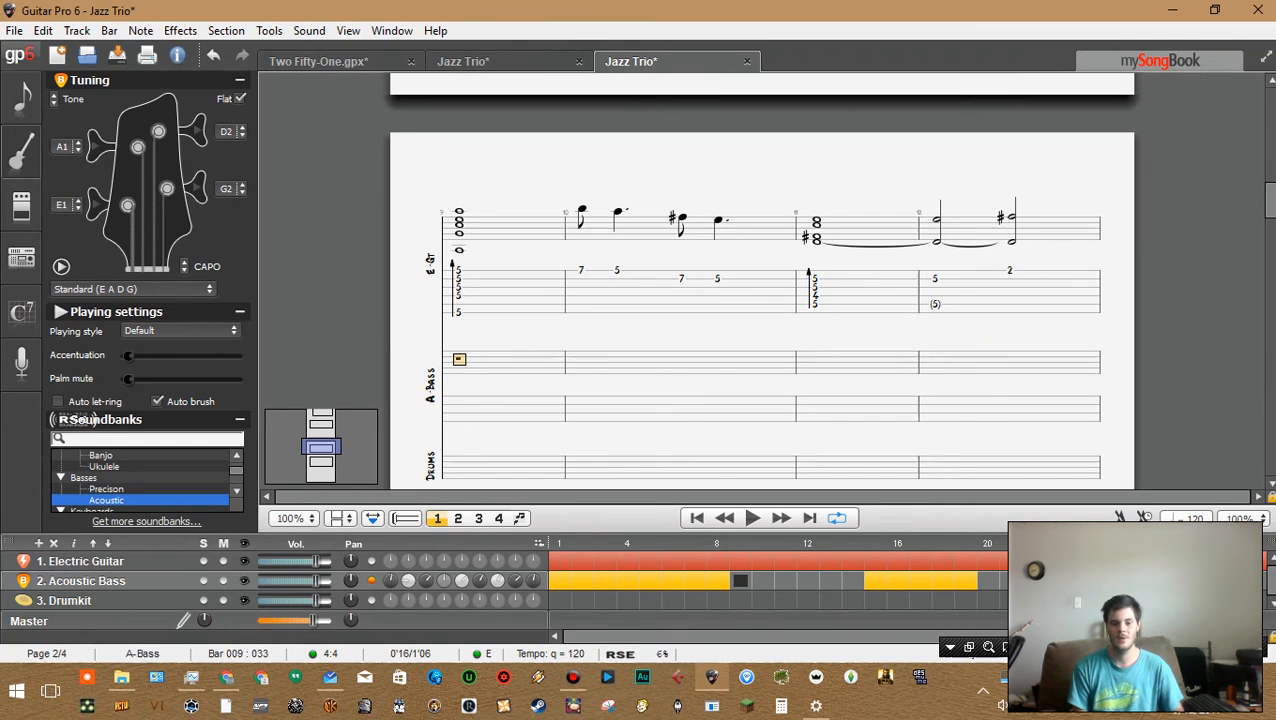
{"action": "left_click", "coordinate": [876, 561]}
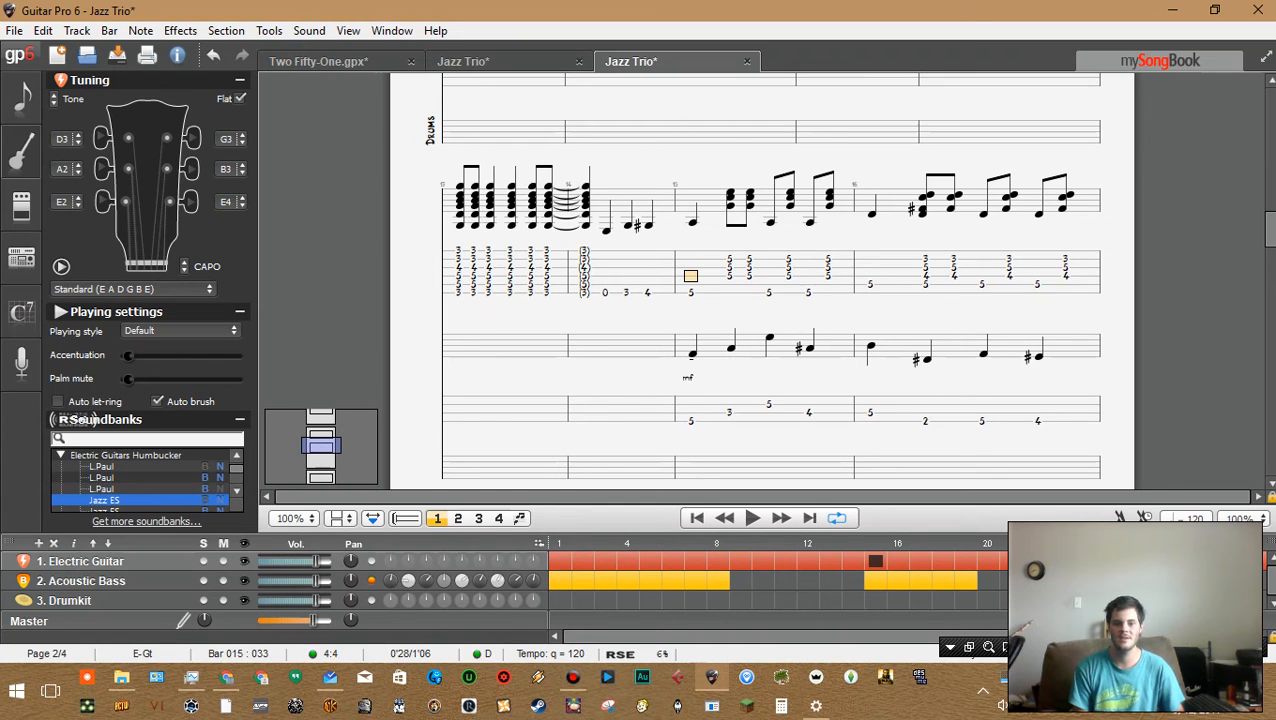
{"action": "left_click", "coordinate": [988, 561]}
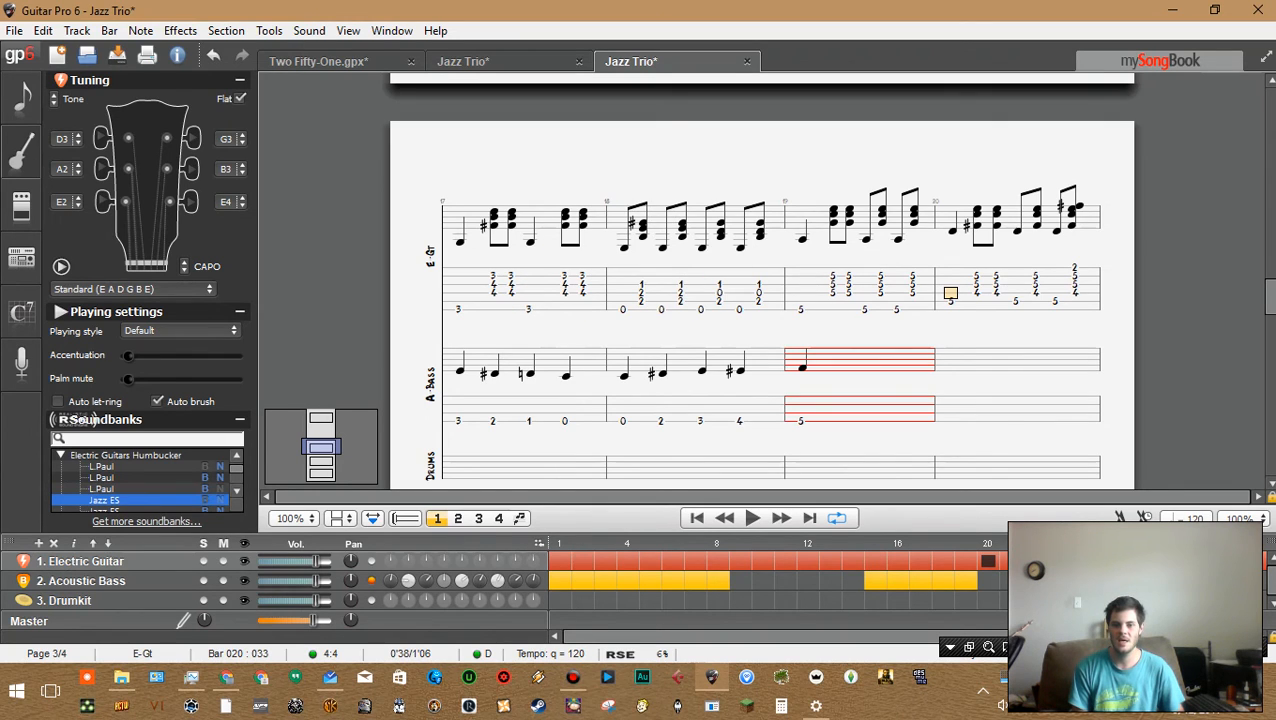
{"action": "left_click", "coordinate": [1011, 561]}
{"action": "left_click", "coordinate": [1056, 561]}
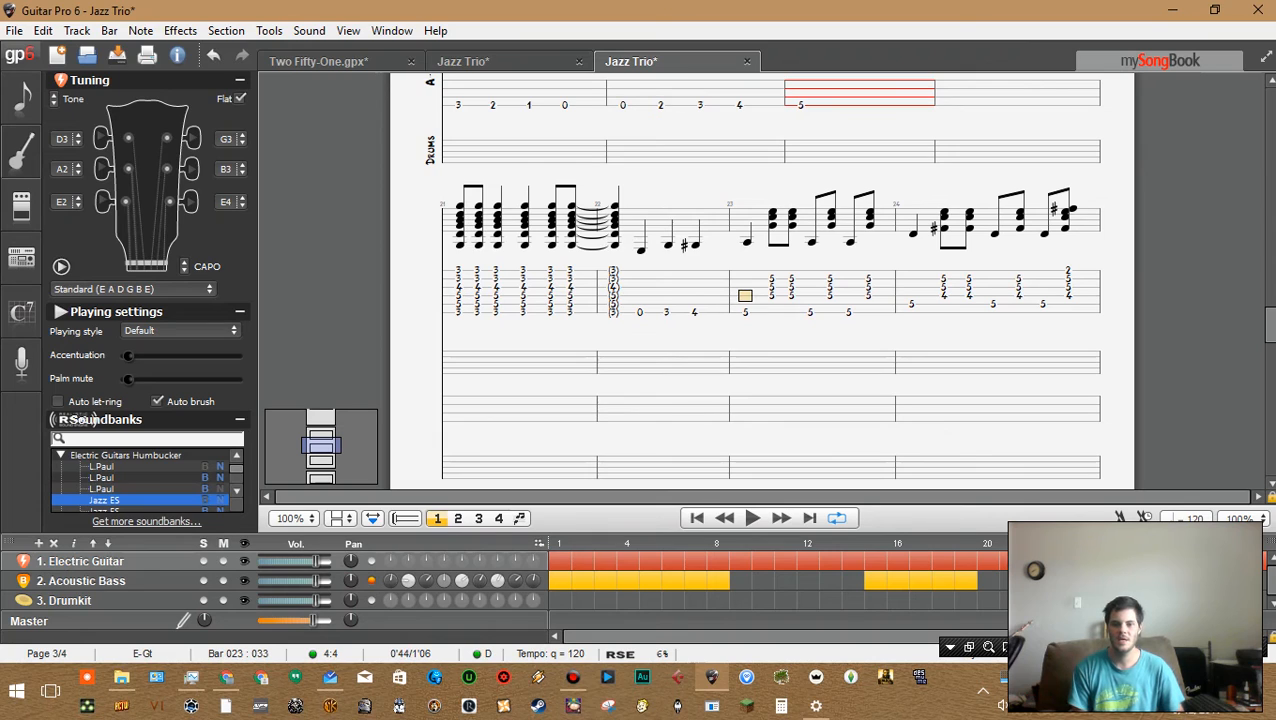
Step through the electric guitar chords of bars 20 to 25 and play the song back briefly
{"action": "key", "text": "ctrl+Right"}
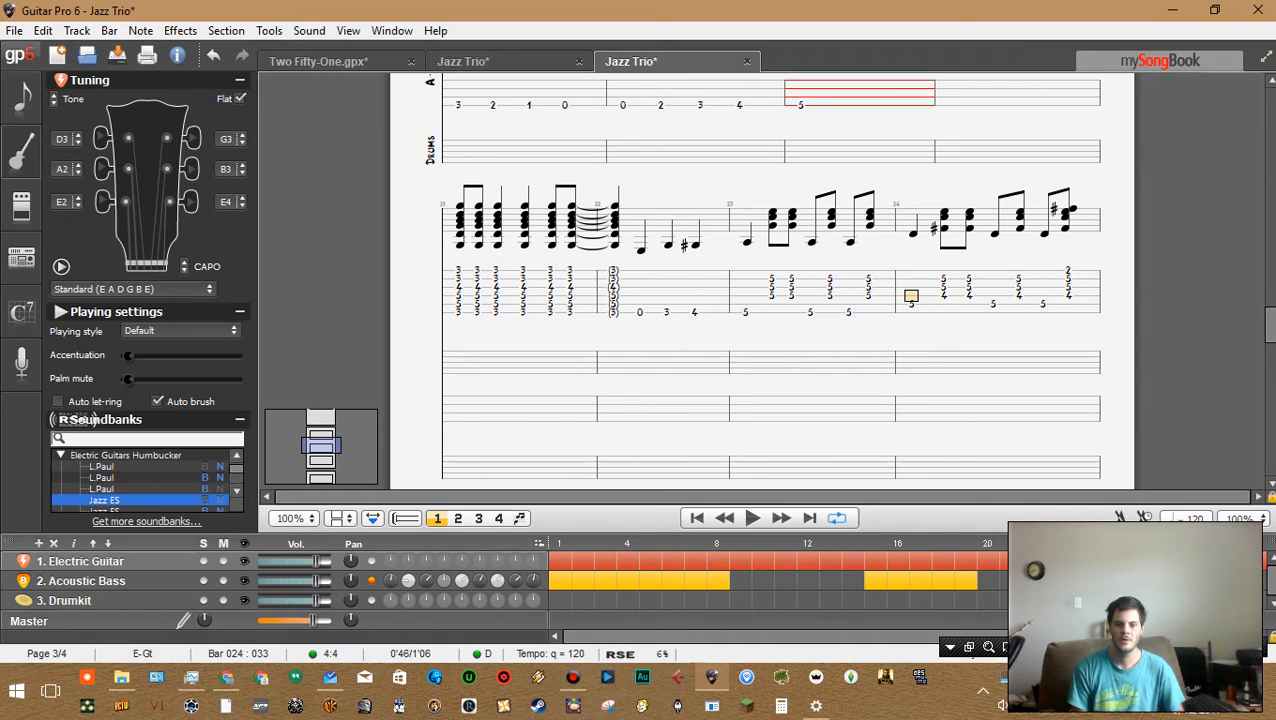
{"action": "key", "text": "Right"}
{"action": "key", "text": "Left"}
{"action": "key", "text": "Left"}
{"action": "key", "text": "Left"}
{"action": "key", "text": "Left"}
{"action": "key", "text": "Left"}
{"action": "key", "text": "Left"}
{"action": "key", "text": "Left"}
{"action": "key", "text": "Left"}
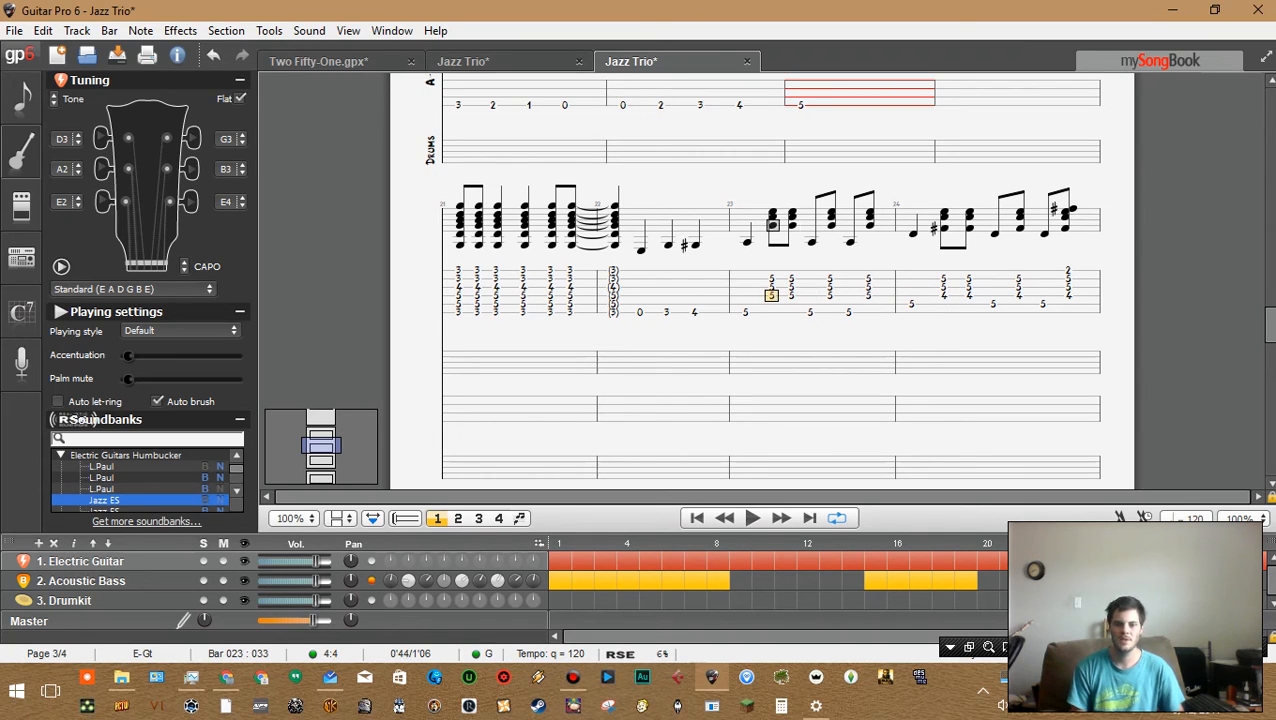
{"action": "key", "text": "Right"}
{"action": "key", "text": "Right"}
{"action": "key", "text": "Right"}
{"action": "key", "text": "Right"}
{"action": "key", "text": "Right"}
{"action": "key", "text": "Right"}
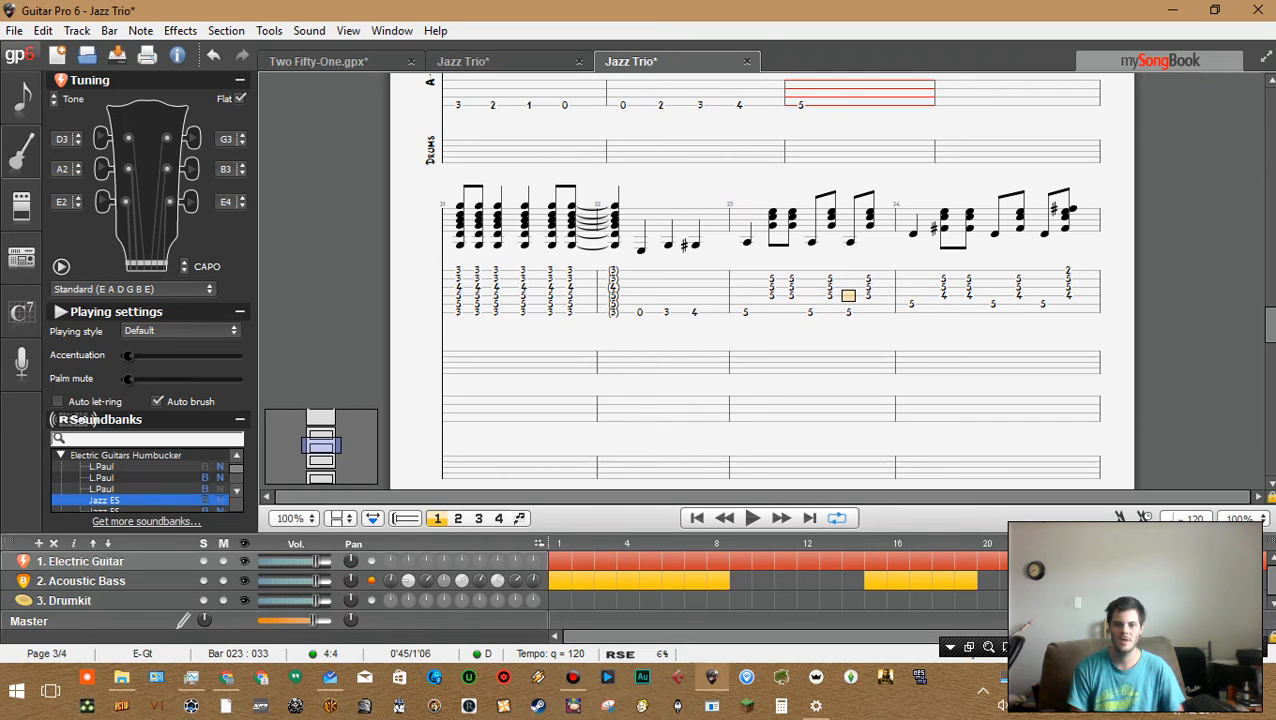
{"action": "key", "text": "Right"}
{"action": "key", "text": "Right"}
{"action": "key", "text": "Right"}
{"action": "key", "text": "Right"}
{"action": "key", "text": "Right"}
{"action": "key", "text": "Right"}
{"action": "key", "text": "Right"}
{"action": "key", "text": "Right"}
{"action": "key", "text": "Right"}
{"action": "key", "text": "Down"}
{"action": "key", "text": "Left"}
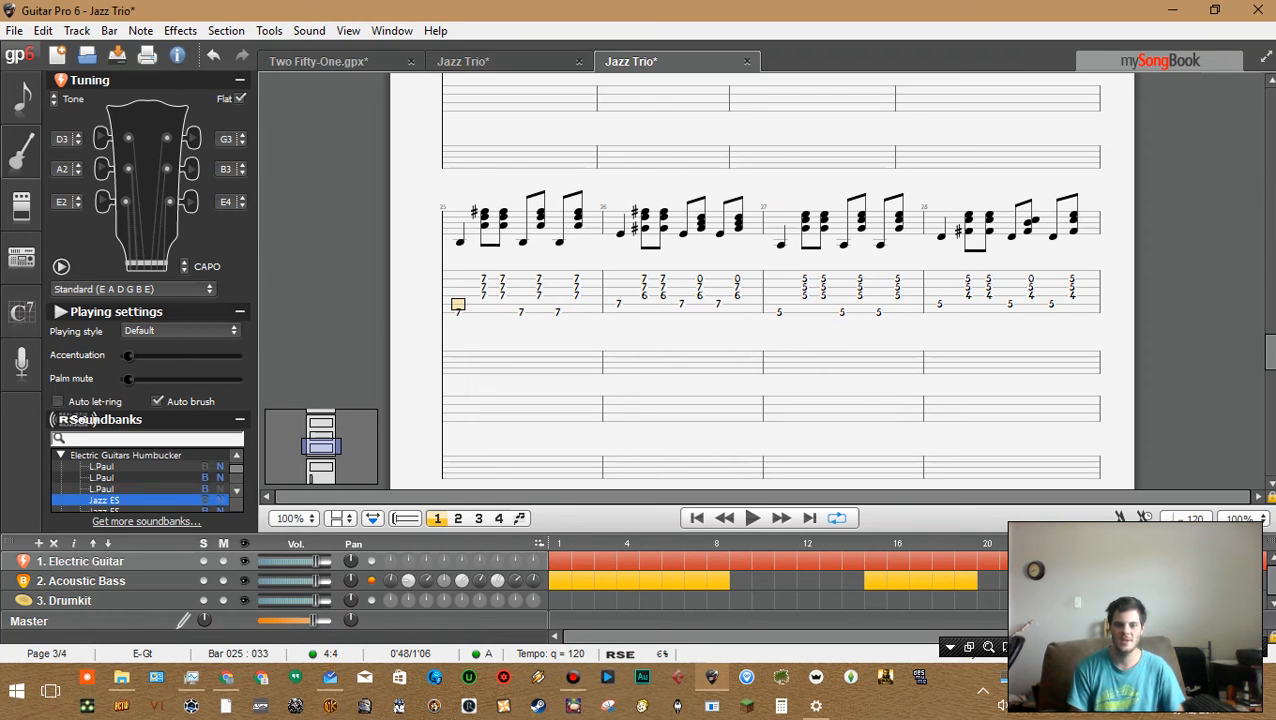
{"action": "key", "text": "Right"}
{"action": "key", "text": "Left"}
{"action": "key", "text": "Left"}
{"action": "key", "text": "Right"}
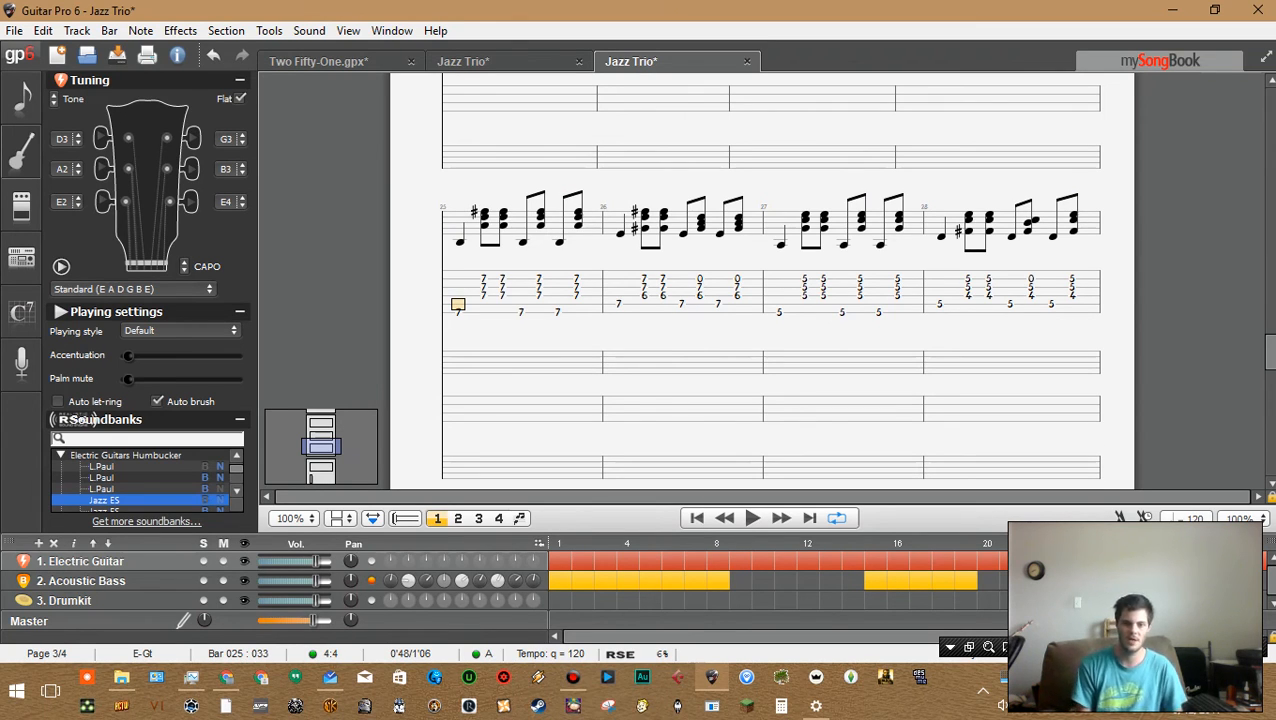
{"action": "key", "text": "ctrl+Left"}
{"action": "key", "text": "ctrl+Left"}
{"action": "key", "text": "ctrl+Left"}
{"action": "key", "text": "ctrl+Left"}
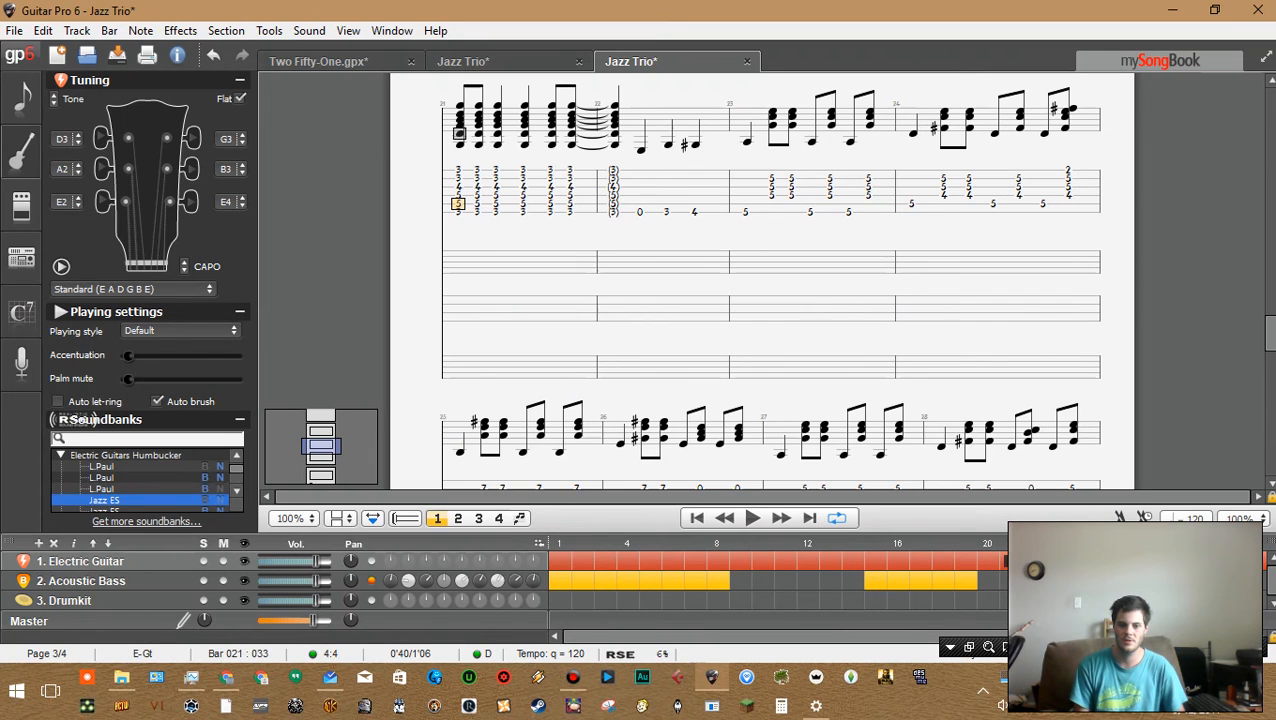
{"action": "key", "text": "ctrl+Left"}
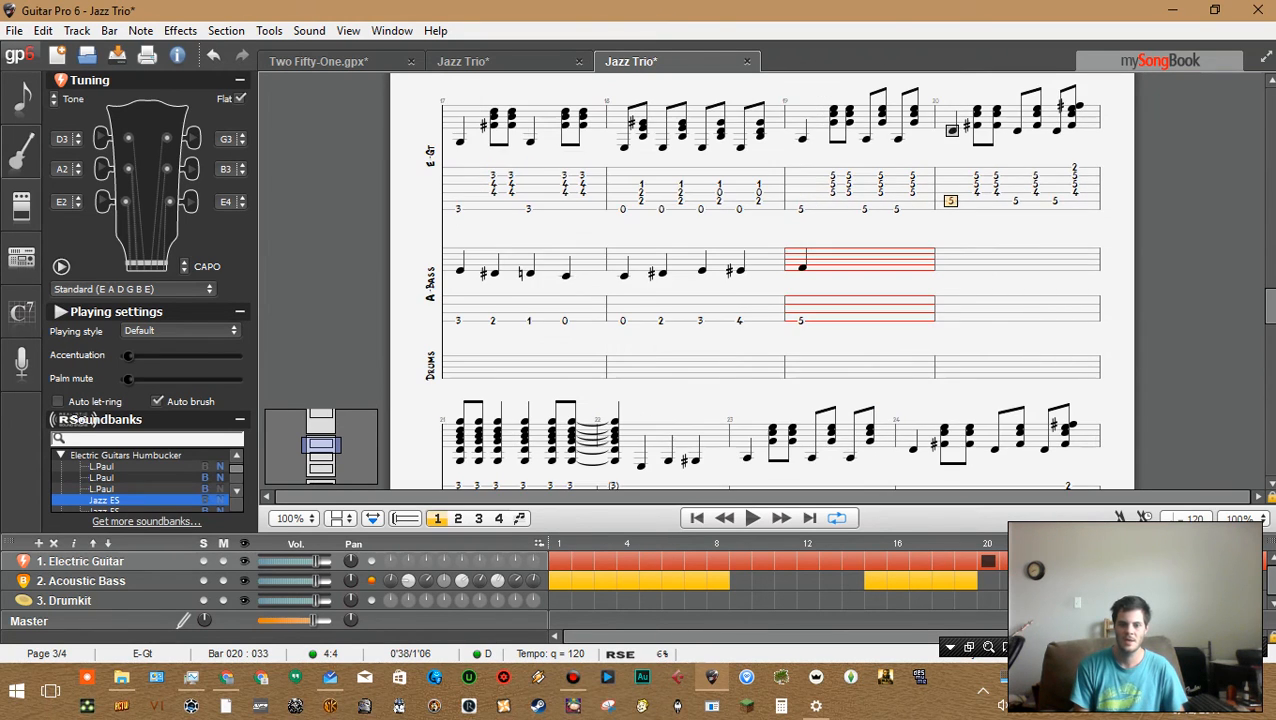
{"action": "key", "text": "ctrl+Right"}
{"action": "key", "text": "ctrl+Right"}
{"action": "key", "text": "space"}
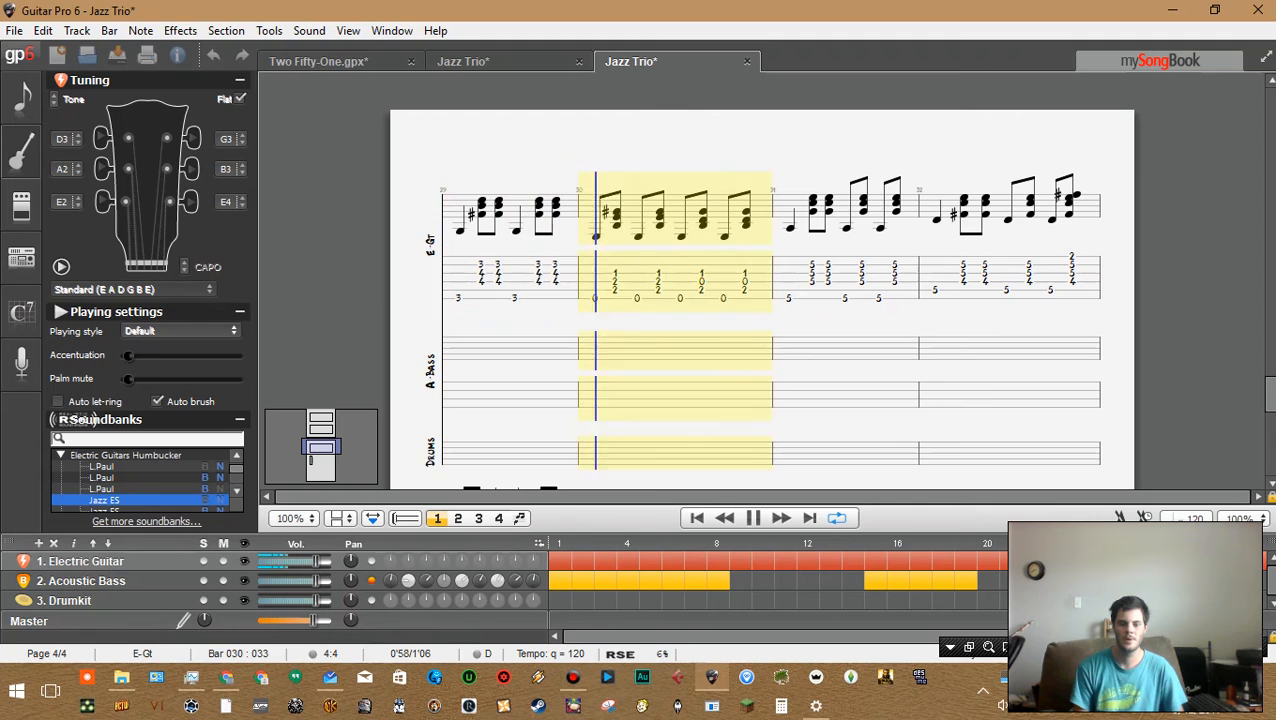
{"action": "key", "text": "space"}
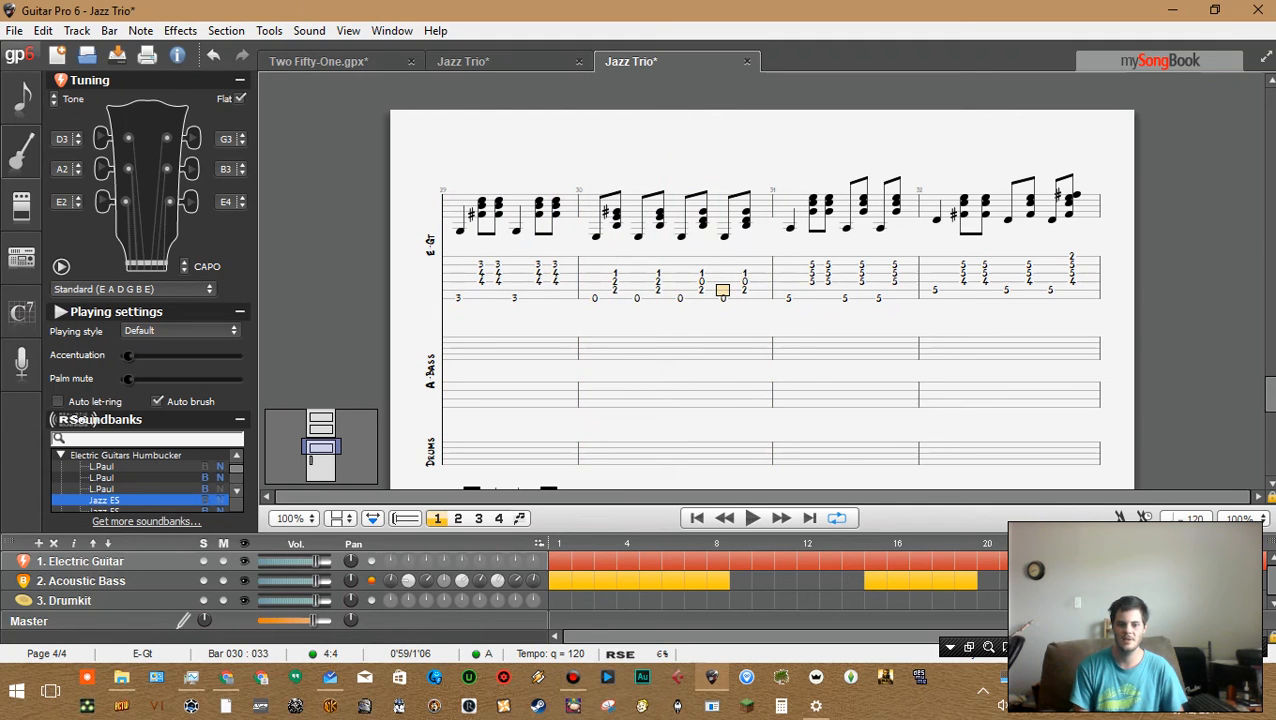
Select the opening guitar beats of bar 25 and identify their chord in the Chord dialog
{"action": "scroll", "coordinate": [760, 290], "scroll_direction": "up", "scroll_amount": 3}
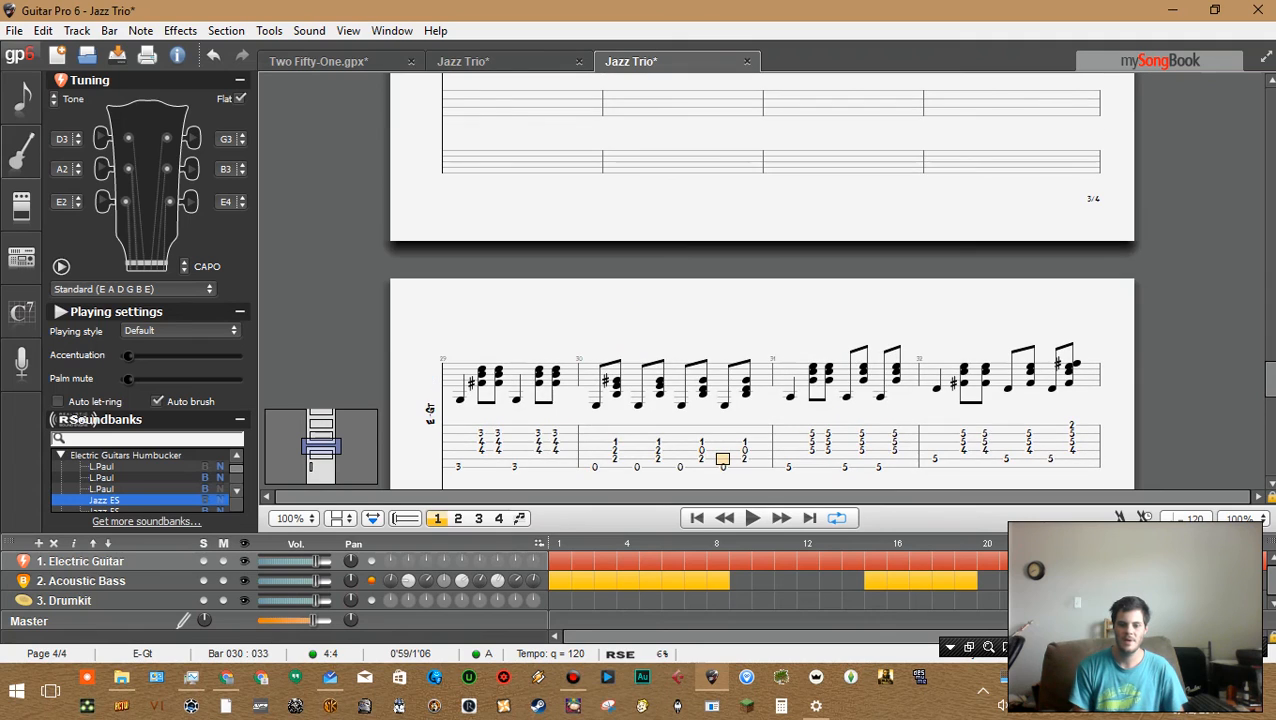
{"action": "left_click_drag", "start_coordinate": [1147, 561], "coordinate": [1100, 561]}
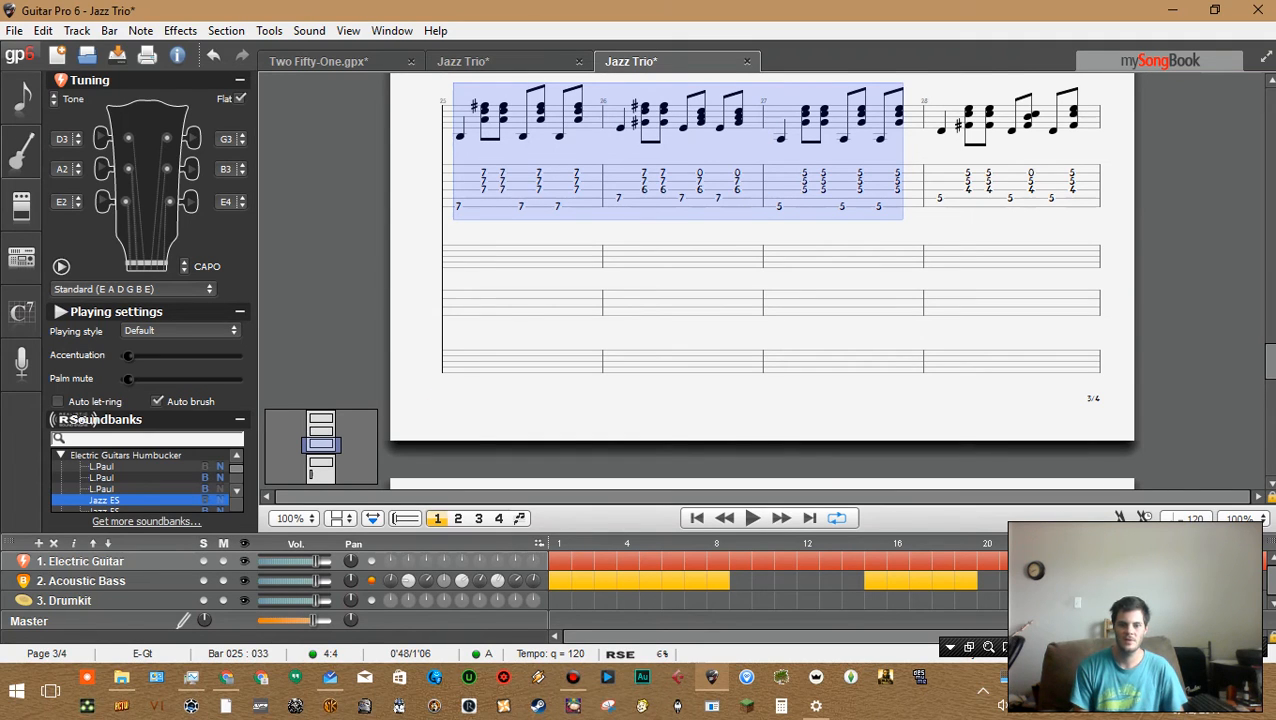
{"action": "left_click", "coordinate": [484, 198]}
{"action": "scroll", "coordinate": [484, 198], "scroll_direction": "up", "scroll_amount": 1}
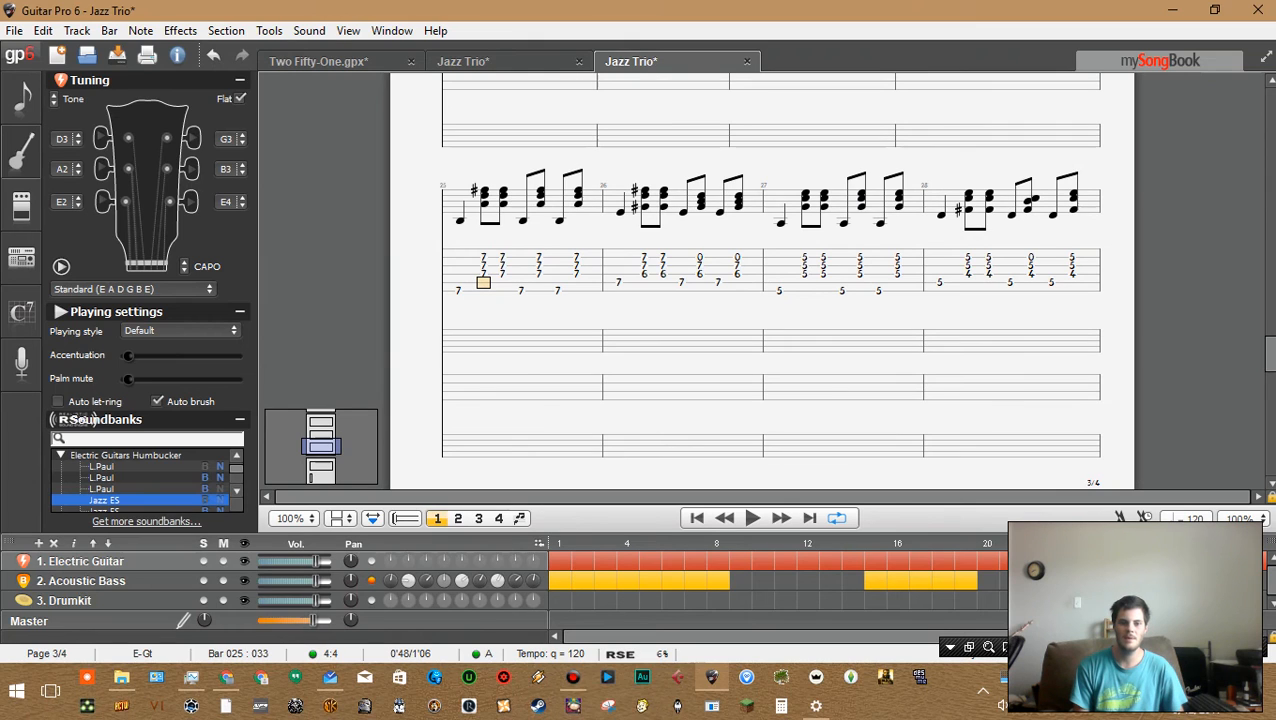
{"action": "left_click", "coordinate": [458, 291]}
{"action": "key", "text": "shift+Right"}
{"action": "key", "text": "shift+Right"}
{"action": "key", "text": "shift+Right"}
{"action": "key", "text": "shift+Right"}
{"action": "key", "text": "shift+Right"}
{"action": "key", "text": "shift+Right"}
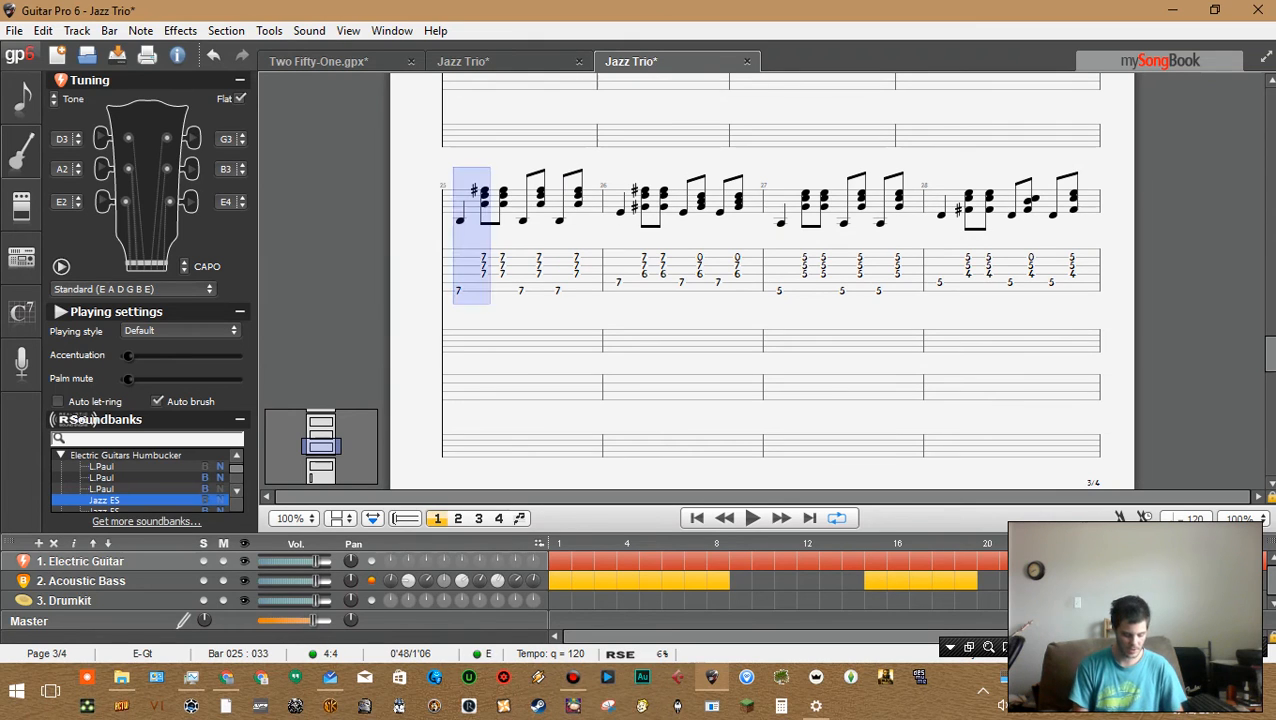
{"action": "key", "text": "a"}
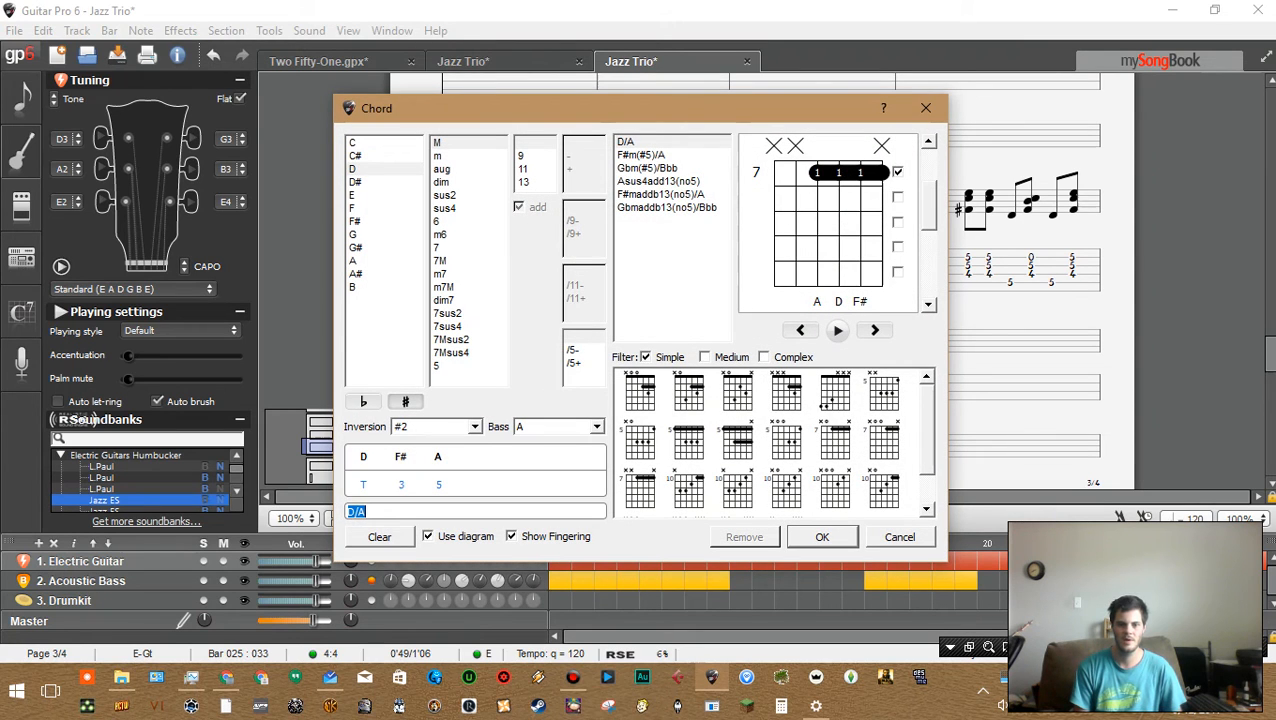
{"action": "key", "text": "Return"}
Add fret 7 on the top string of bar 25's first guitar beat and name the chord Bm7
{"action": "left_click", "coordinate": [458, 274]}
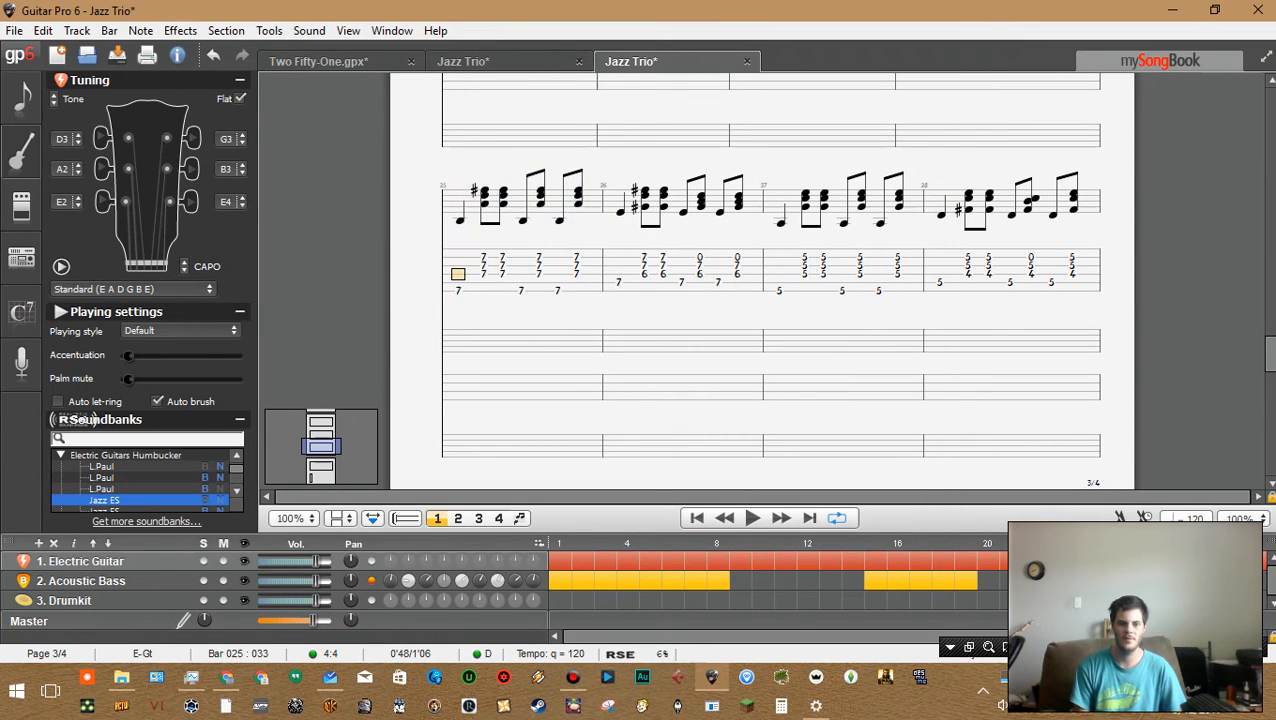
{"action": "key", "text": "Up"}
{"action": "key", "text": "Up"}
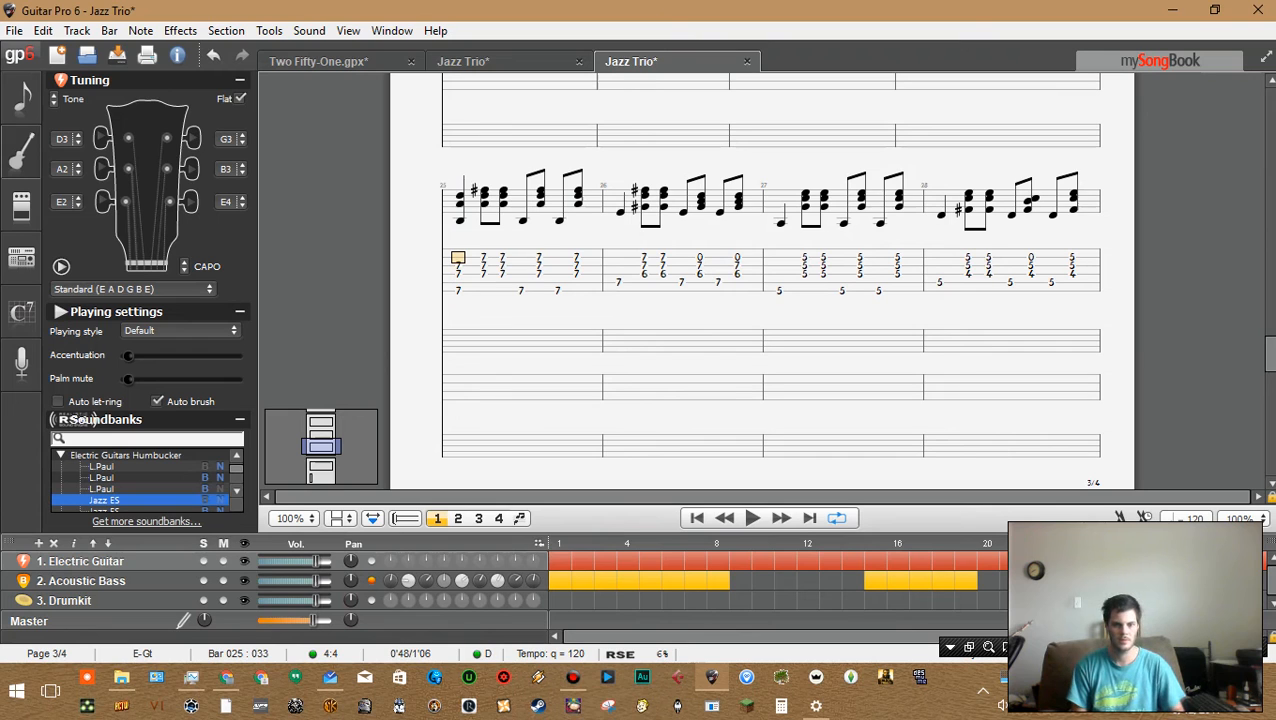
{"action": "type", "text": "7a"}
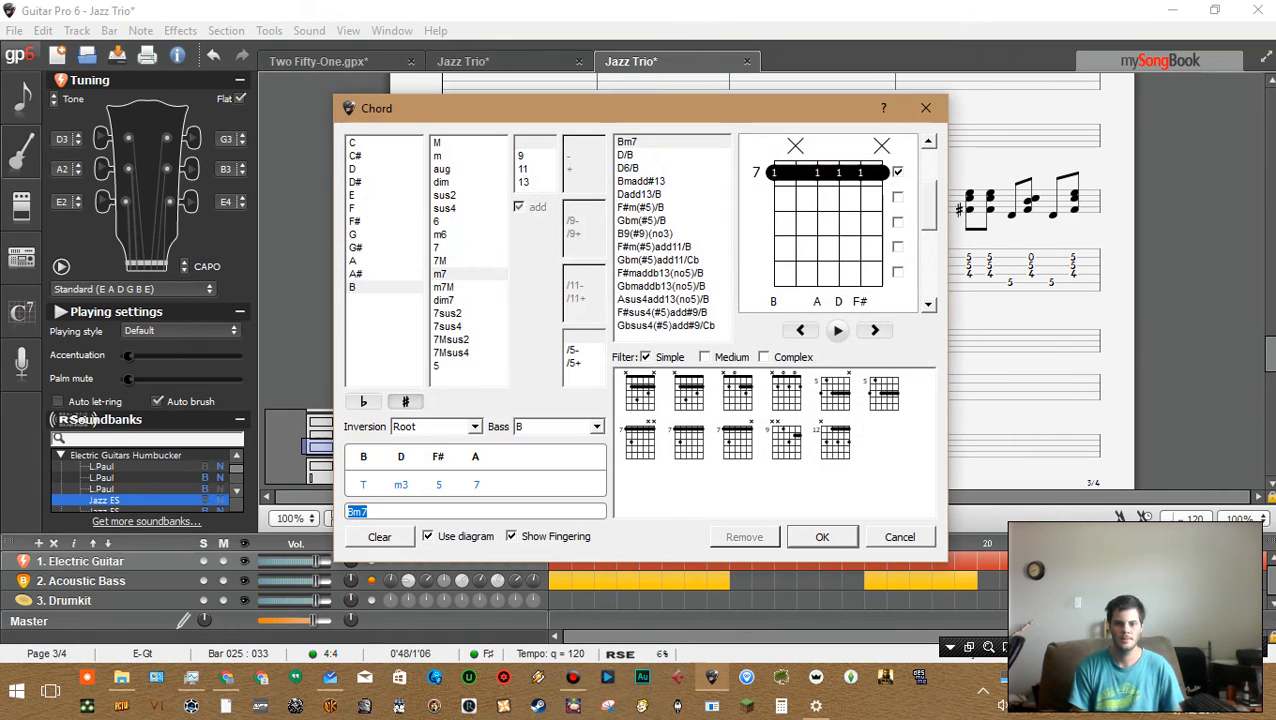
{"action": "key", "text": "Tab"}
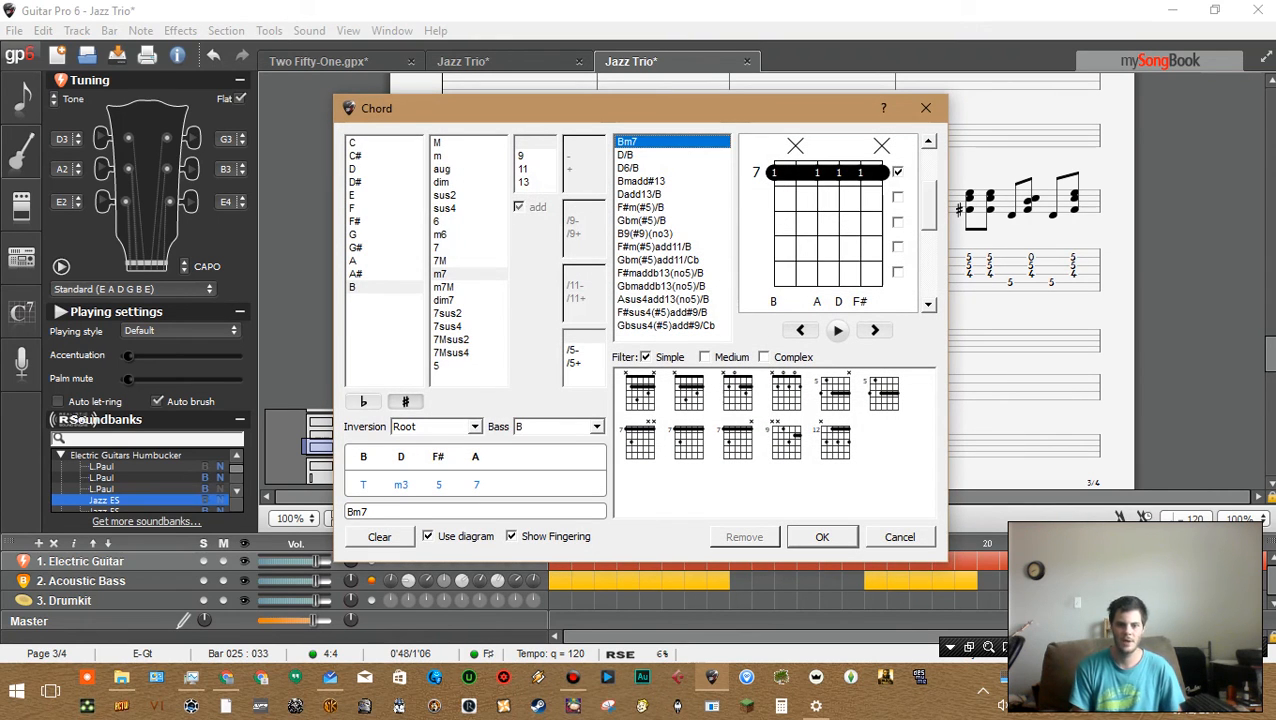
{"action": "key", "text": "Return"}
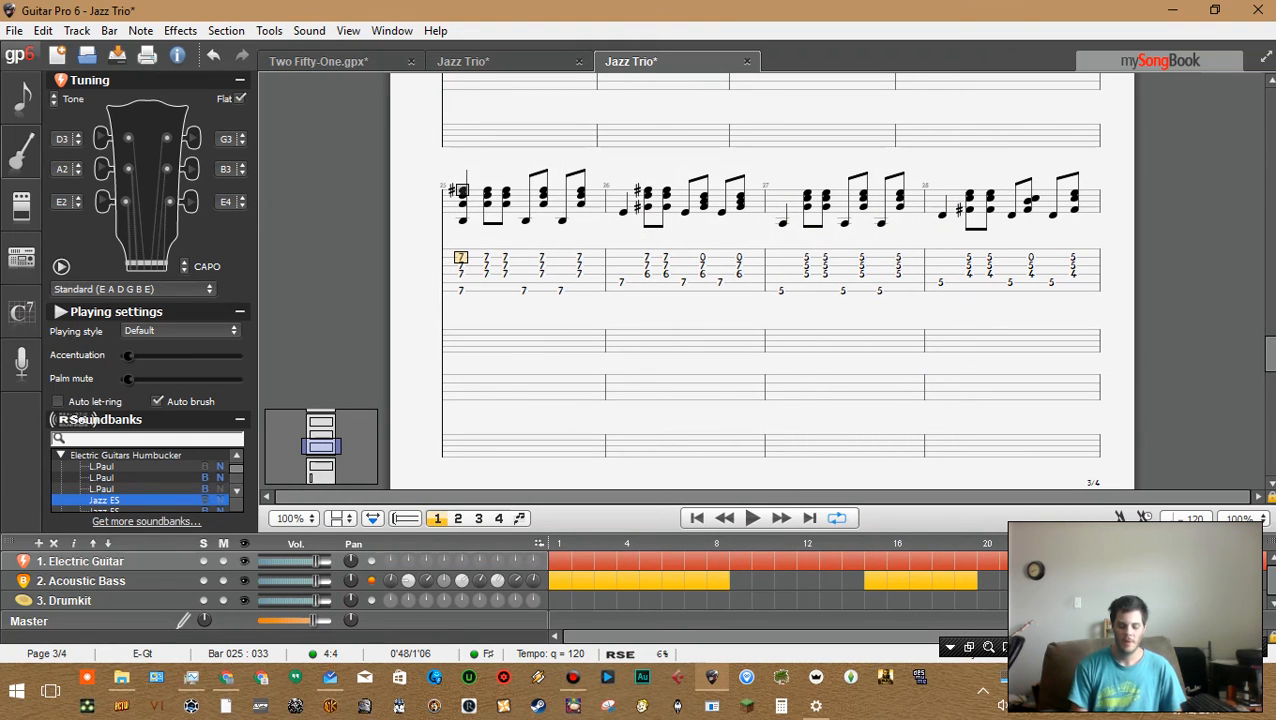
Delete the added upper notes from bar 25's first guitar beat
{"action": "key", "text": "Delete"}
{"action": "key", "text": "Right"}
{"action": "key", "text": "Down"}
{"action": "key", "text": "Down"}
{"action": "key", "text": "Left"}
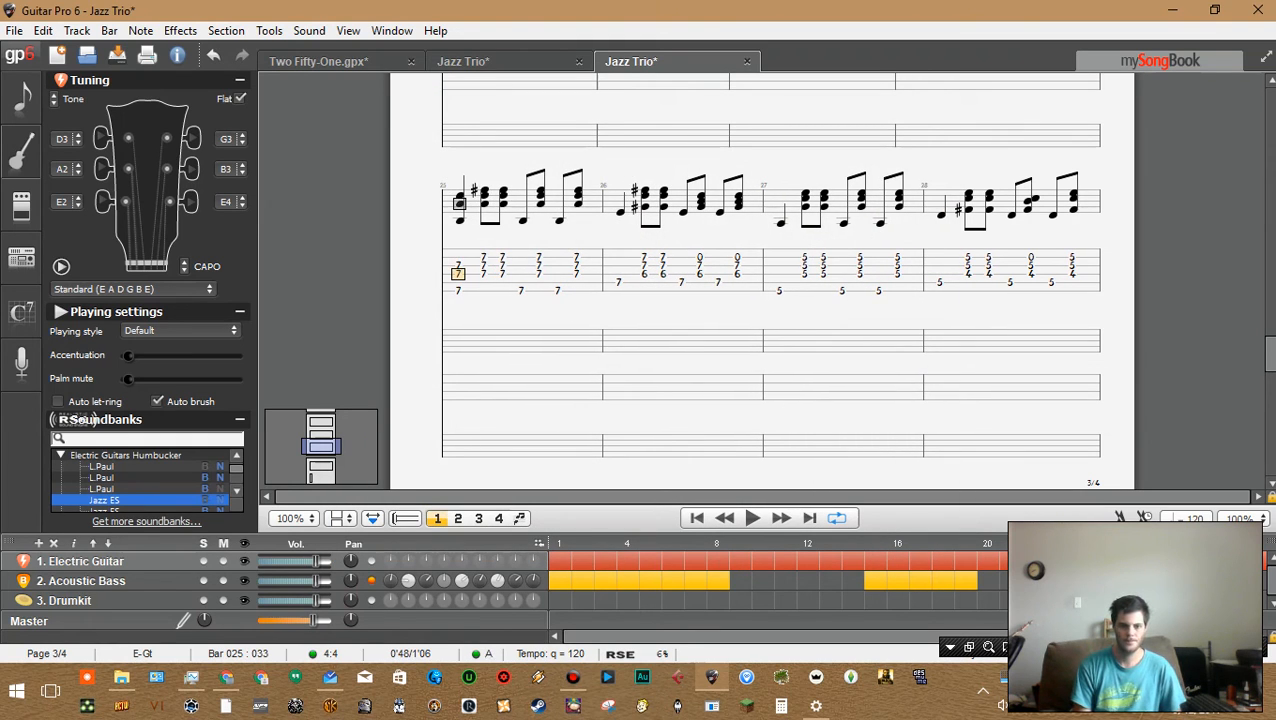
{"action": "key", "text": "Delete"}
{"action": "key", "text": "Right"}
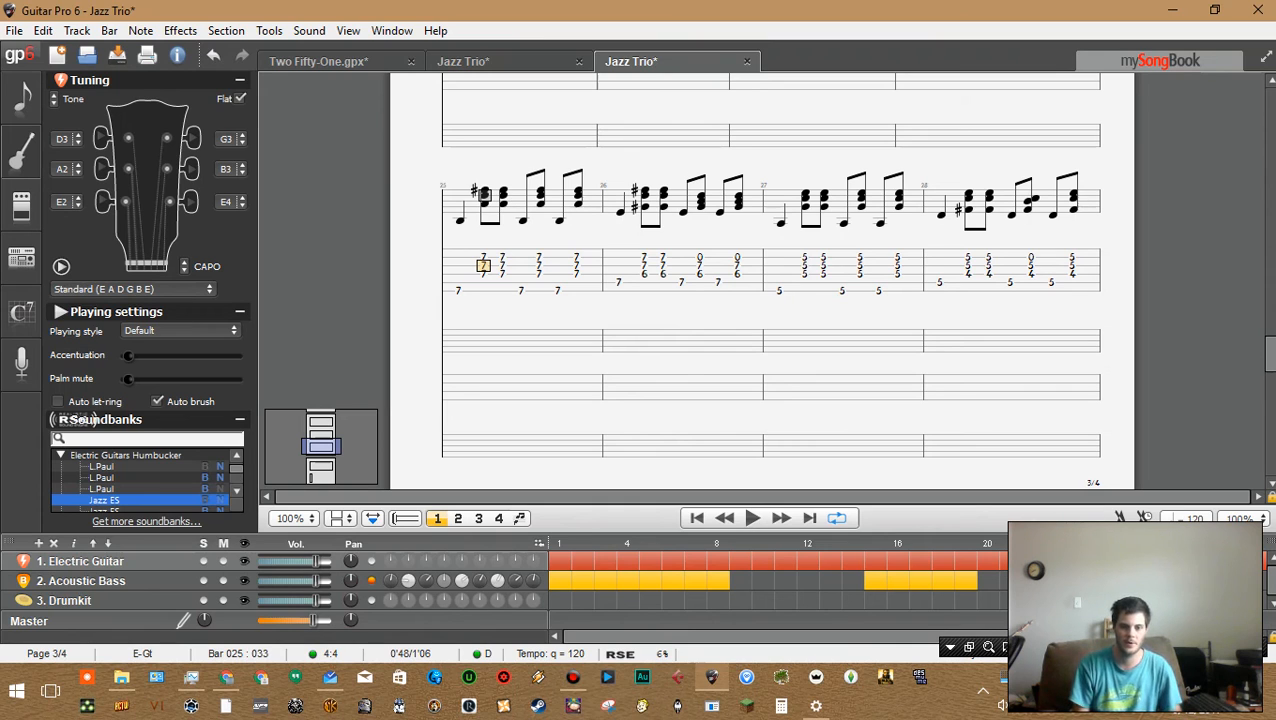
Step beat by beat through the empty acoustic bass bars 23 to 26 beneath the guitar part
{"action": "double_click", "coordinate": [458, 391]}
{"action": "left_click", "coordinate": [458, 391]}
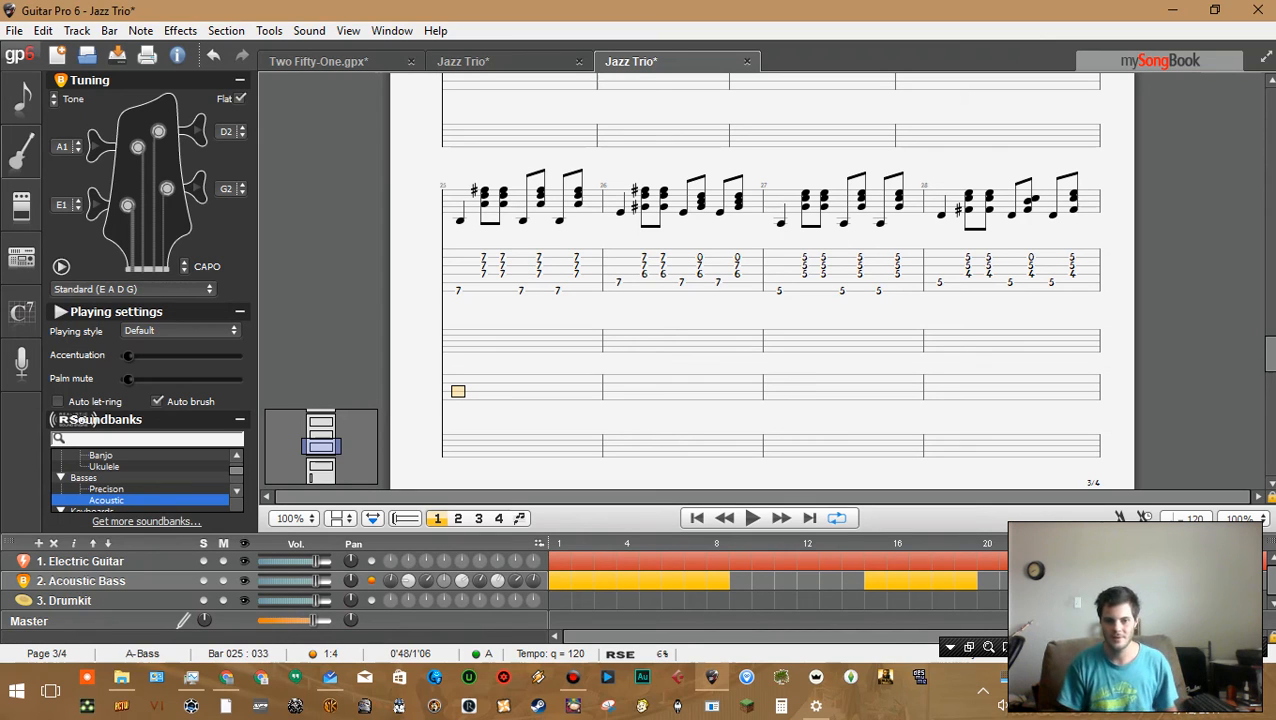
{"action": "double_click", "coordinate": [459, 349]}
{"action": "left_click", "coordinate": [459, 349]}
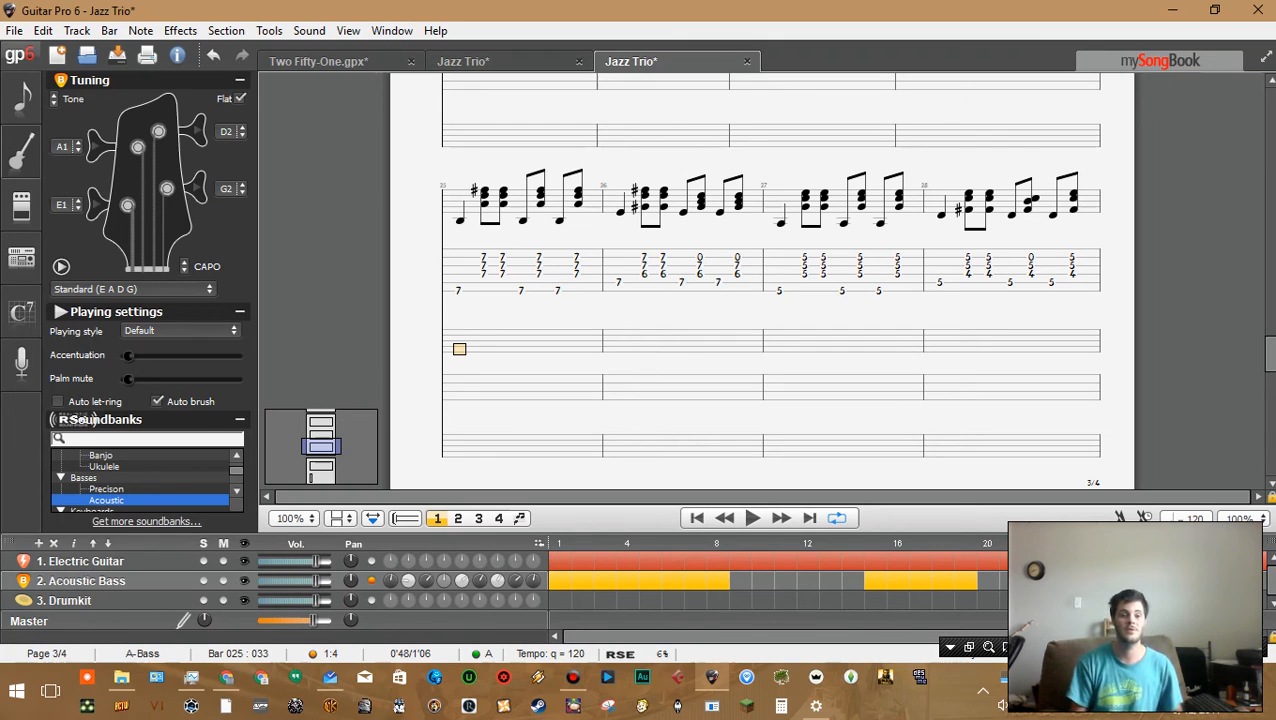
{"action": "key", "text": "Right"}
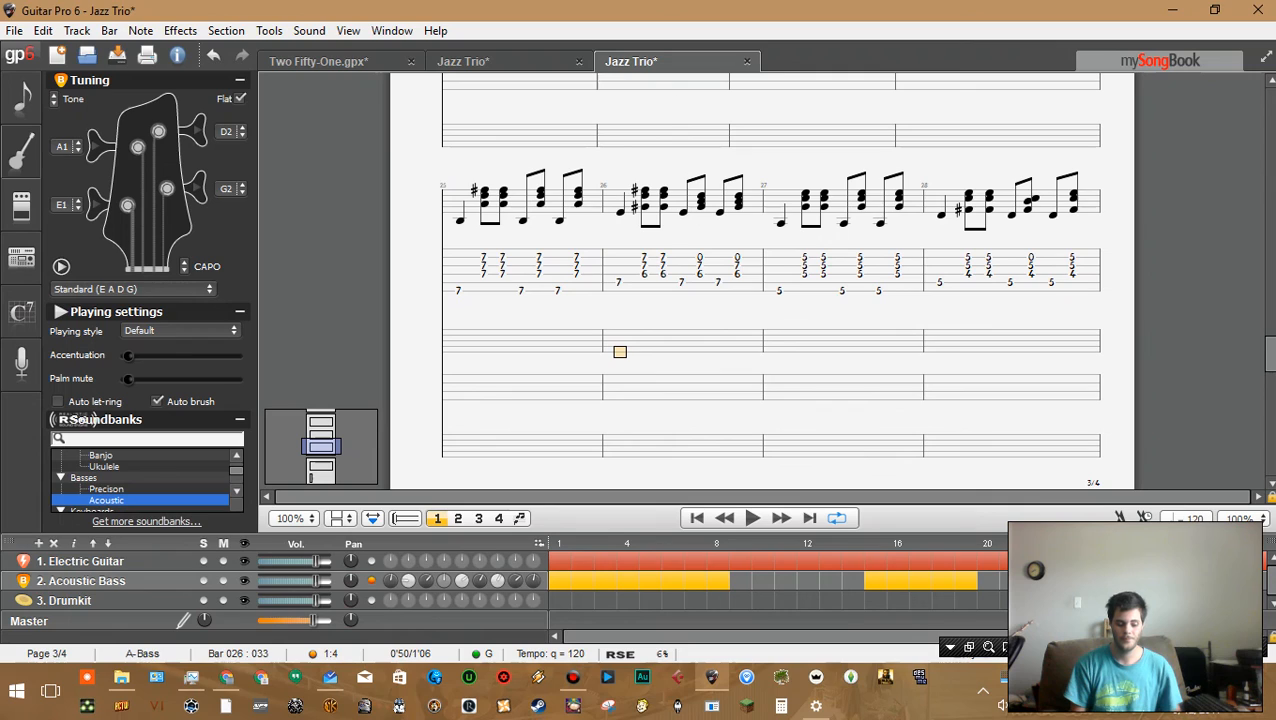
{"action": "key", "text": "Left"}
{"action": "key", "text": "Right"}
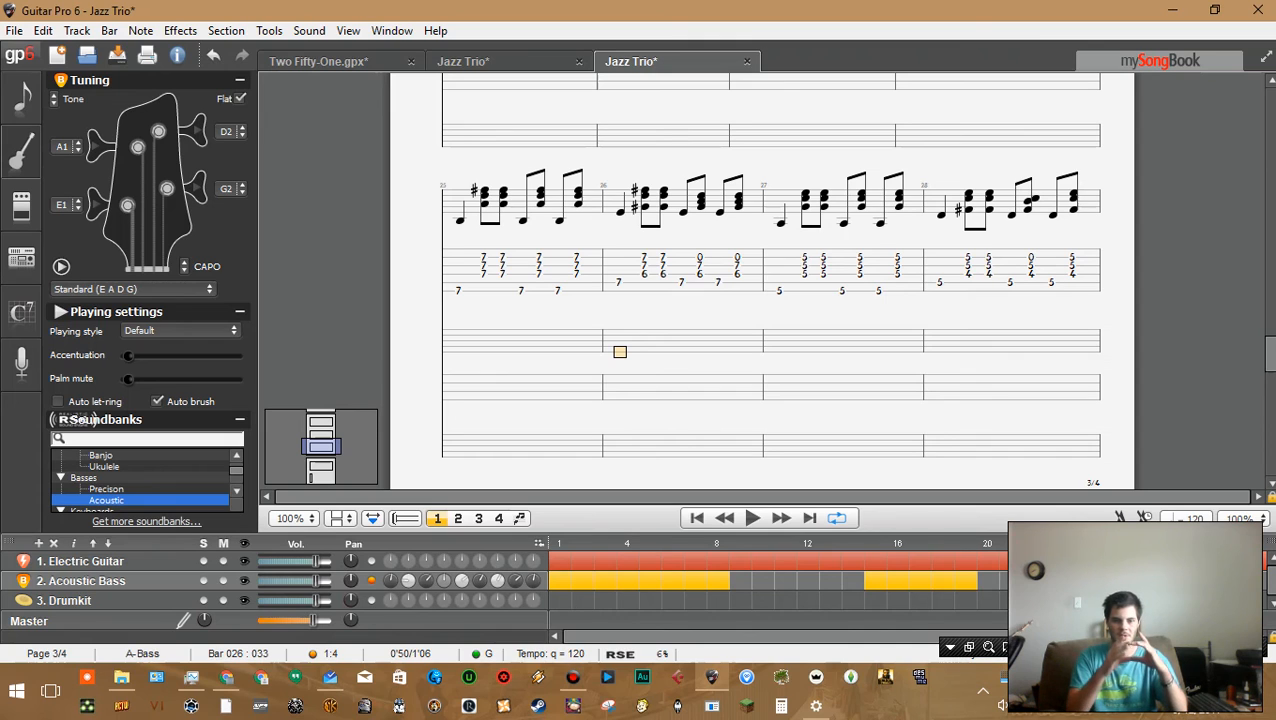
{"action": "key", "text": "Left"}
{"action": "key", "text": "Left"}
{"action": "key", "text": "Left"}
{"action": "key", "text": "Left"}
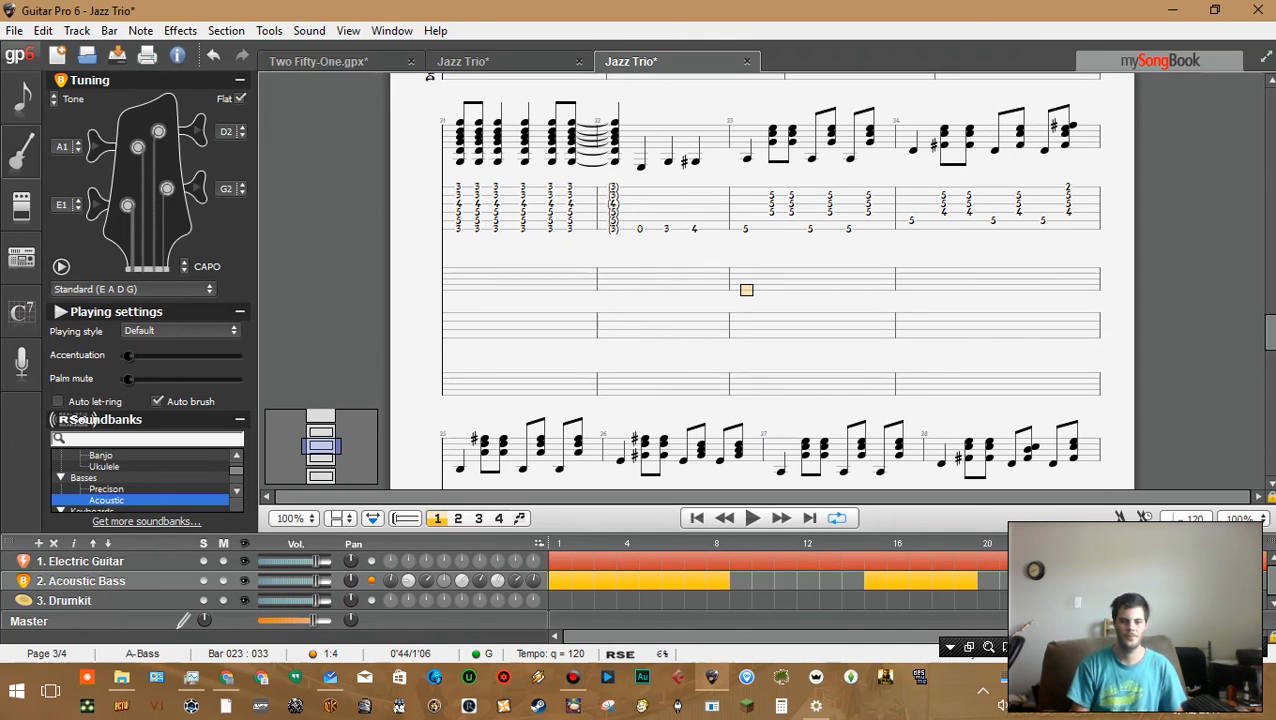
{"action": "key", "text": "Right"}
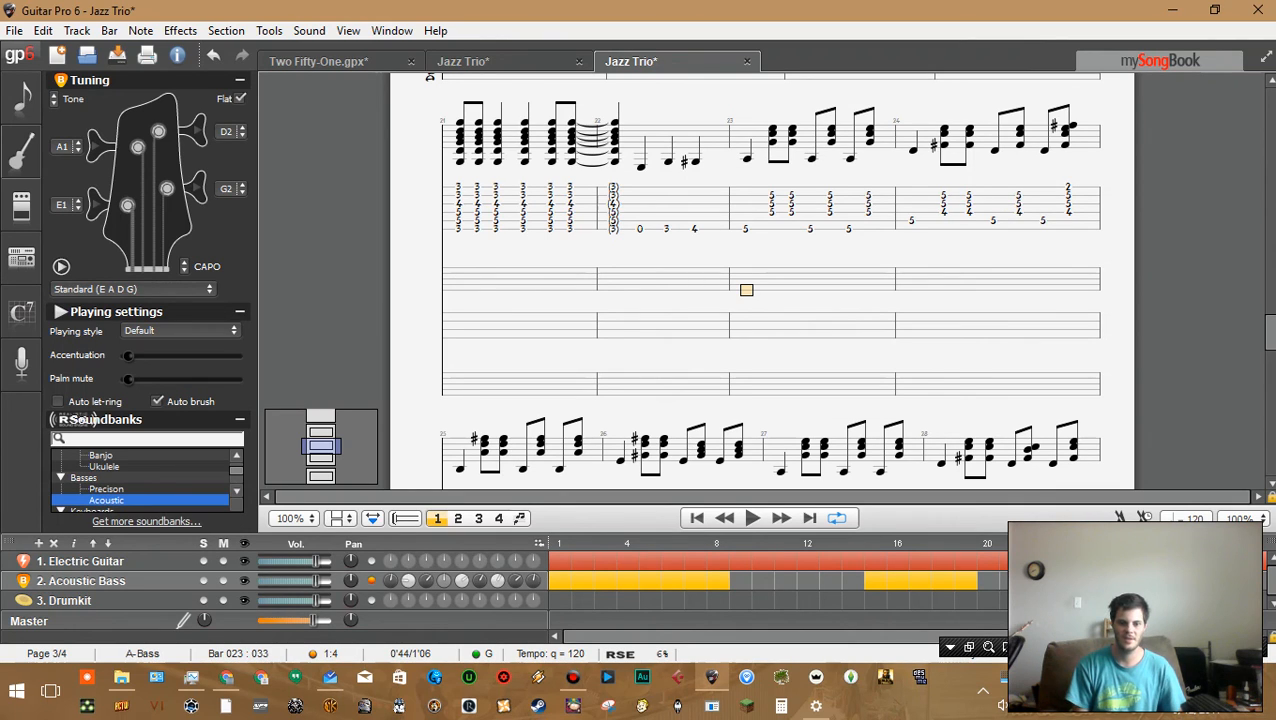
{"action": "key", "text": "Right"}
{"action": "key", "text": "Right"}
{"action": "key", "text": "Right"}
{"action": "key", "text": "Left"}
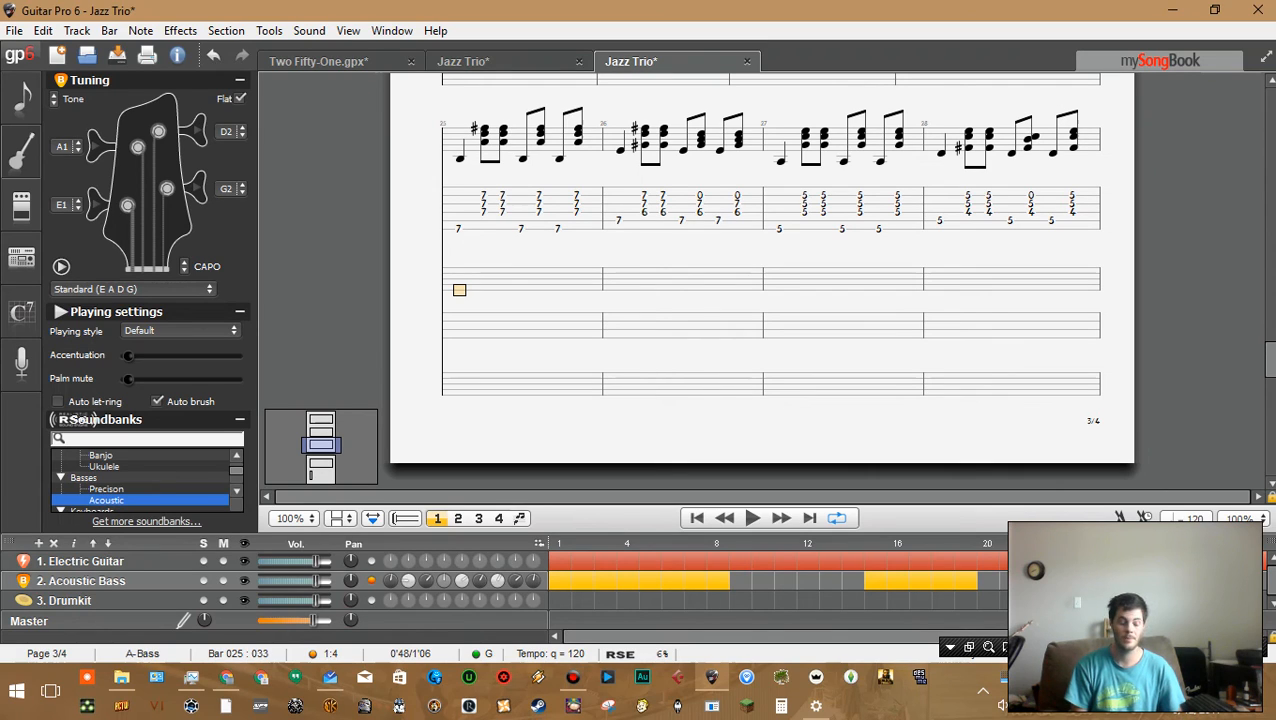
{"action": "key", "text": "Right"}
{"action": "key", "text": "Right"}
{"action": "key", "text": "Left"}
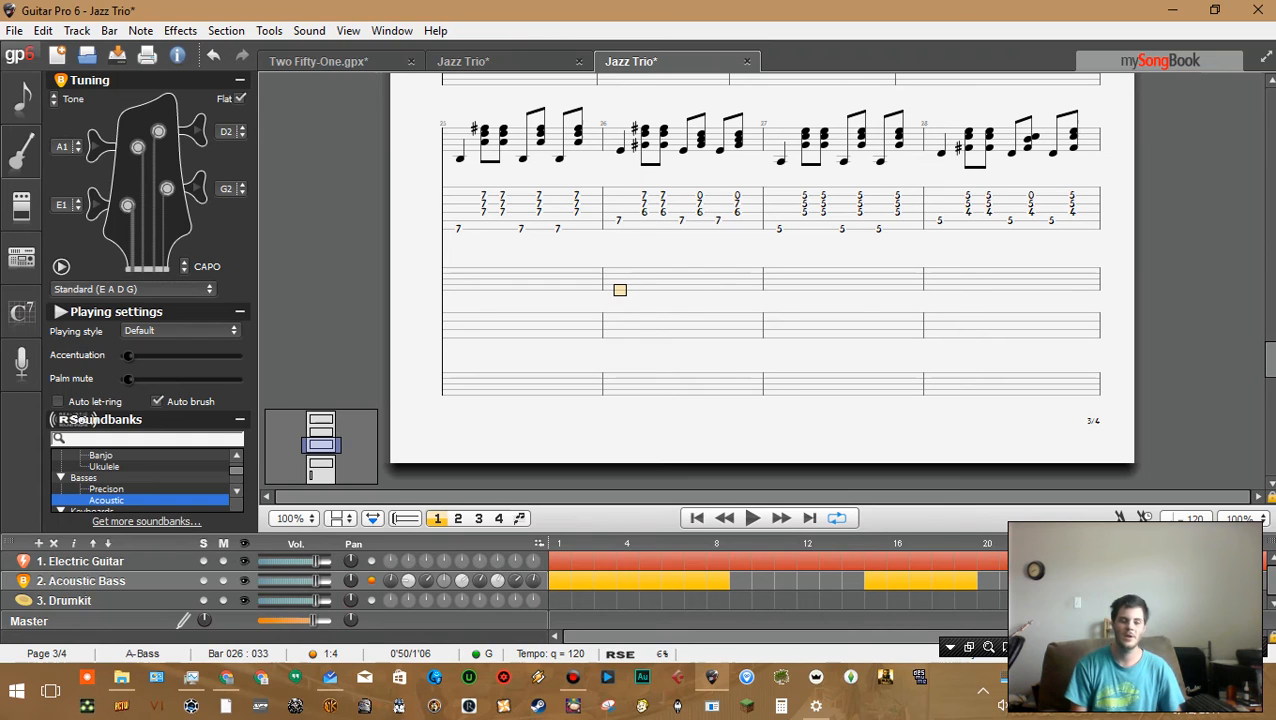
Open the Chord dialog for bar 26's first electric guitar beat and close it again
{"action": "key", "text": "Up"}
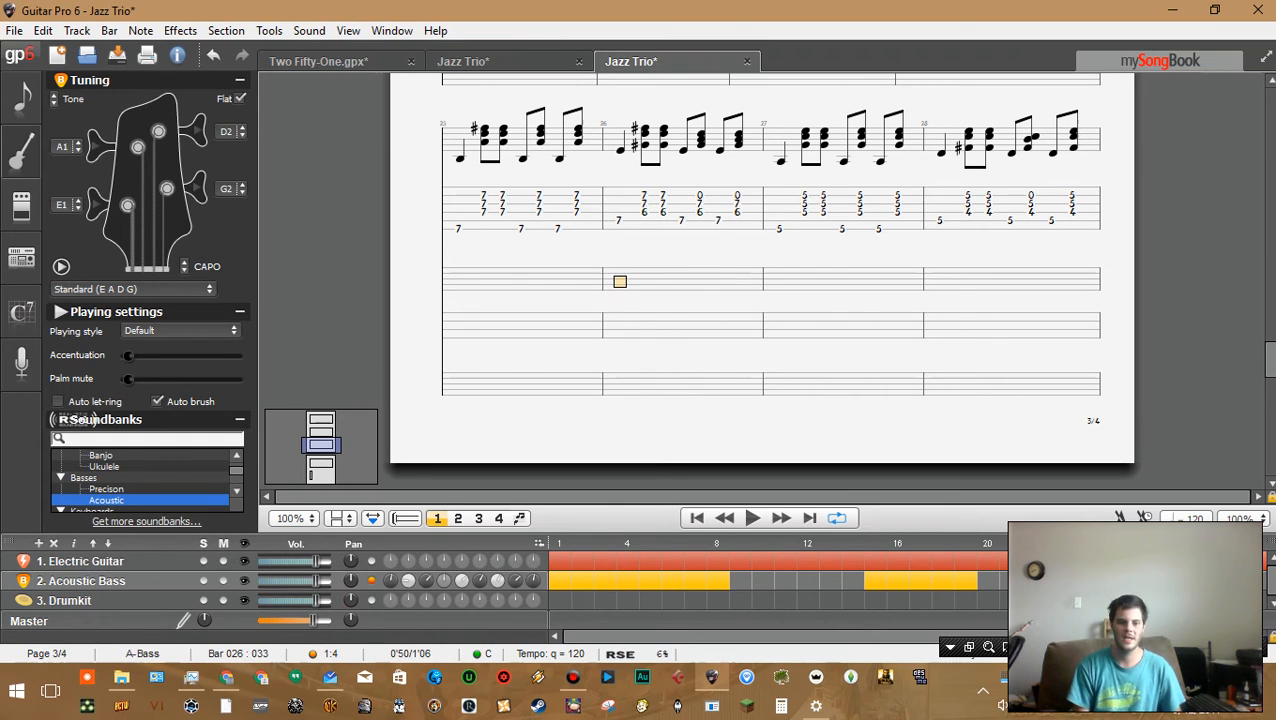
{"action": "key", "text": "Up"}
{"action": "key", "text": "a"}
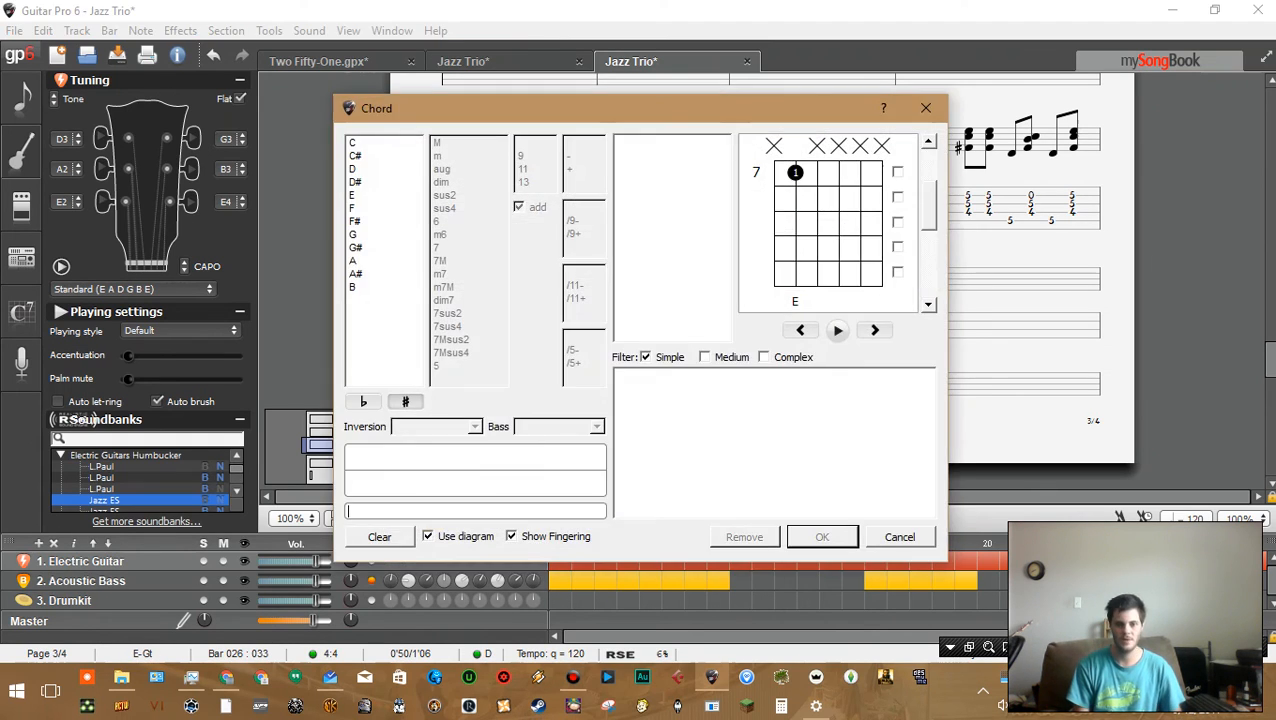
{"action": "key", "text": "Escape"}
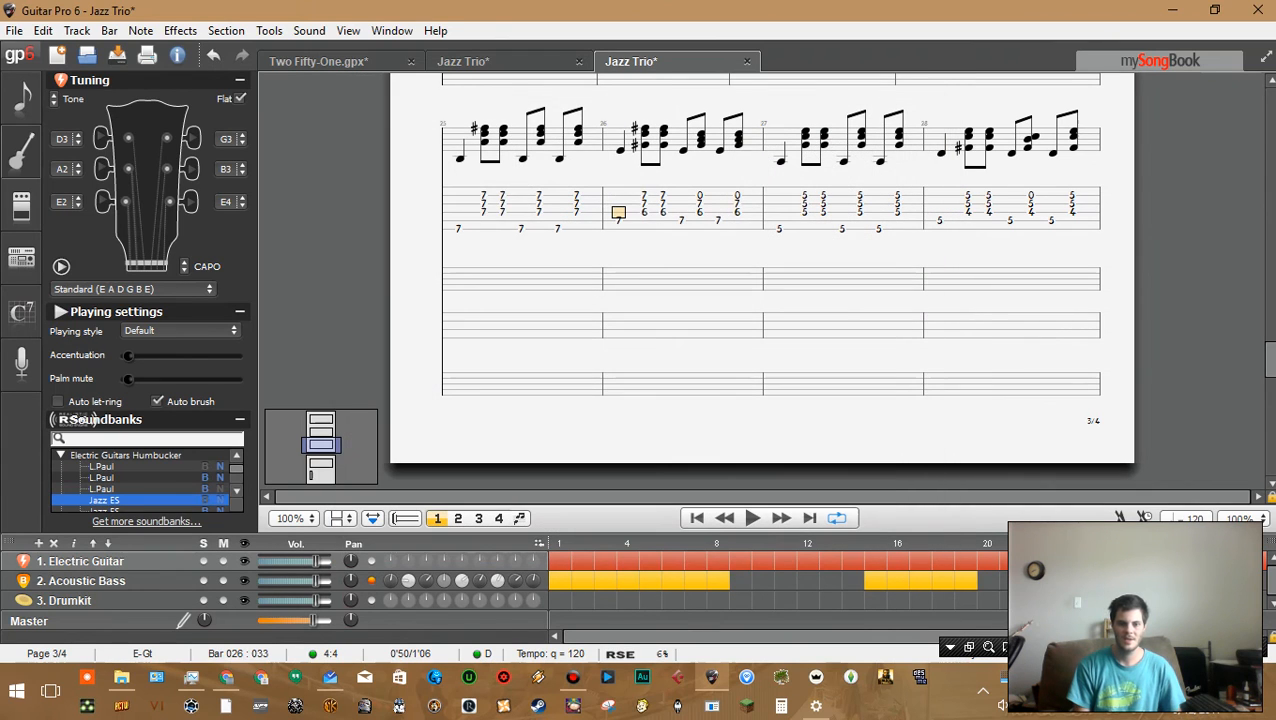
Step through the electric guitar beats of bars 25 and 26 to compare their chord voicings
{"action": "scroll", "coordinate": [762, 280], "scroll_direction": "up", "scroll_amount": 2}
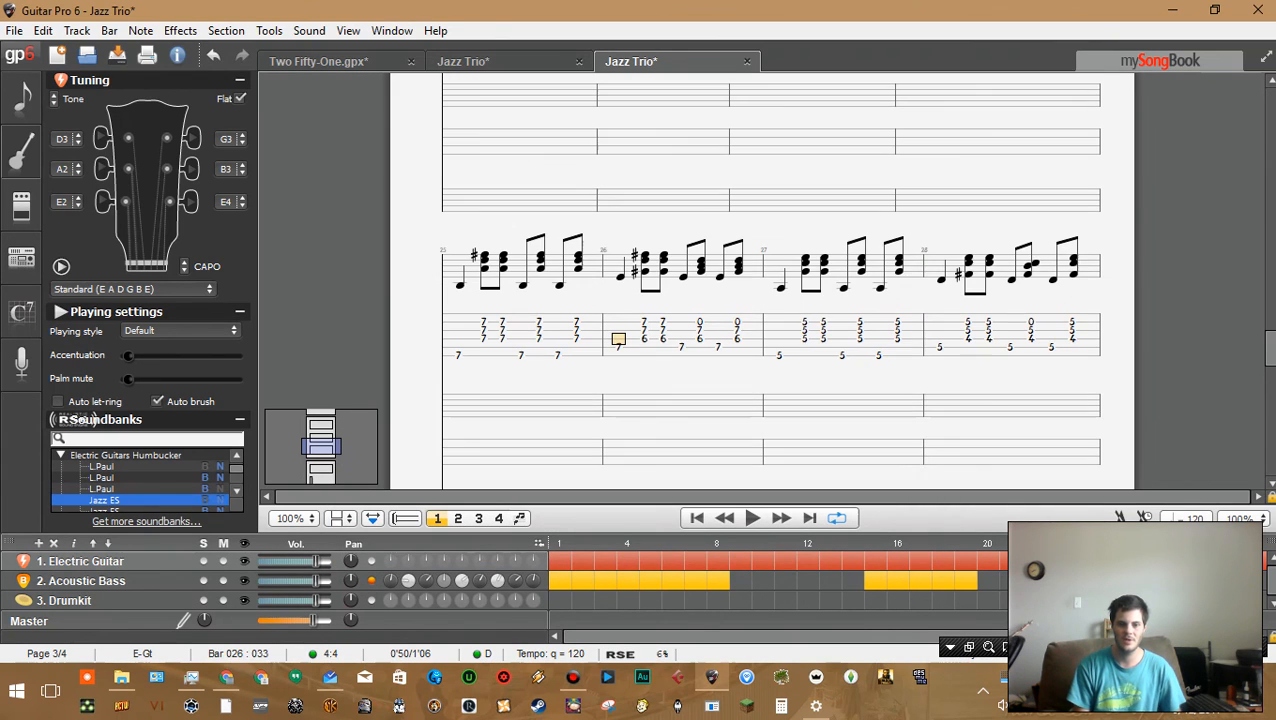
{"action": "left_click", "coordinate": [458, 348]}
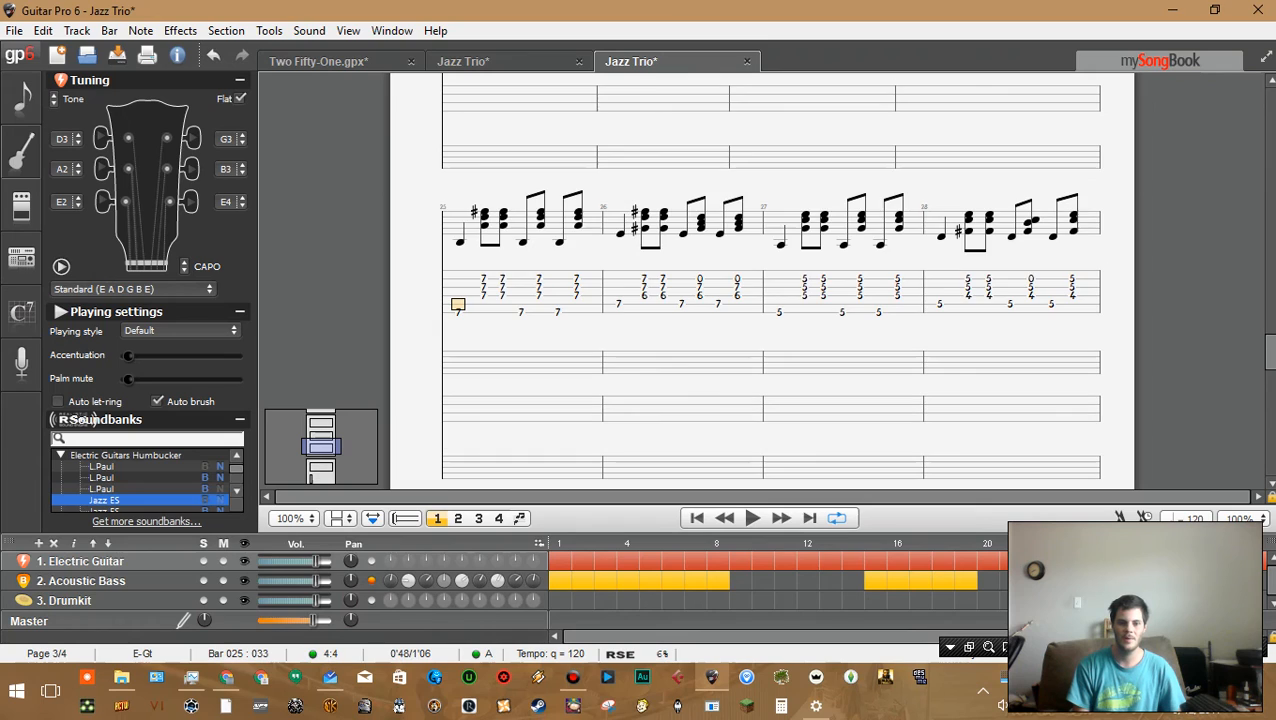
{"action": "left_click", "coordinate": [619, 312]}
{"action": "left_click", "coordinate": [619, 296]}
{"action": "left_click", "coordinate": [619, 304]}
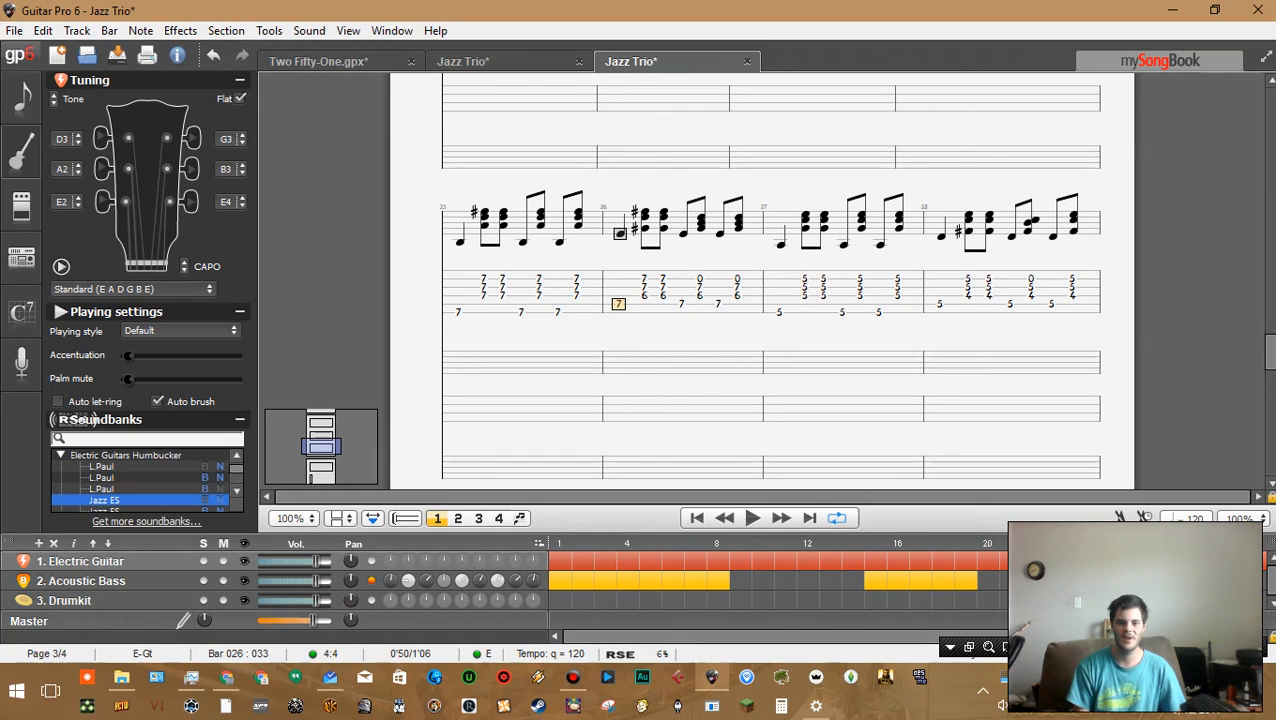
{"action": "key", "text": "Right"}
{"action": "key", "text": "Right"}
{"action": "key", "text": "Right"}
{"action": "key", "text": "Right"}
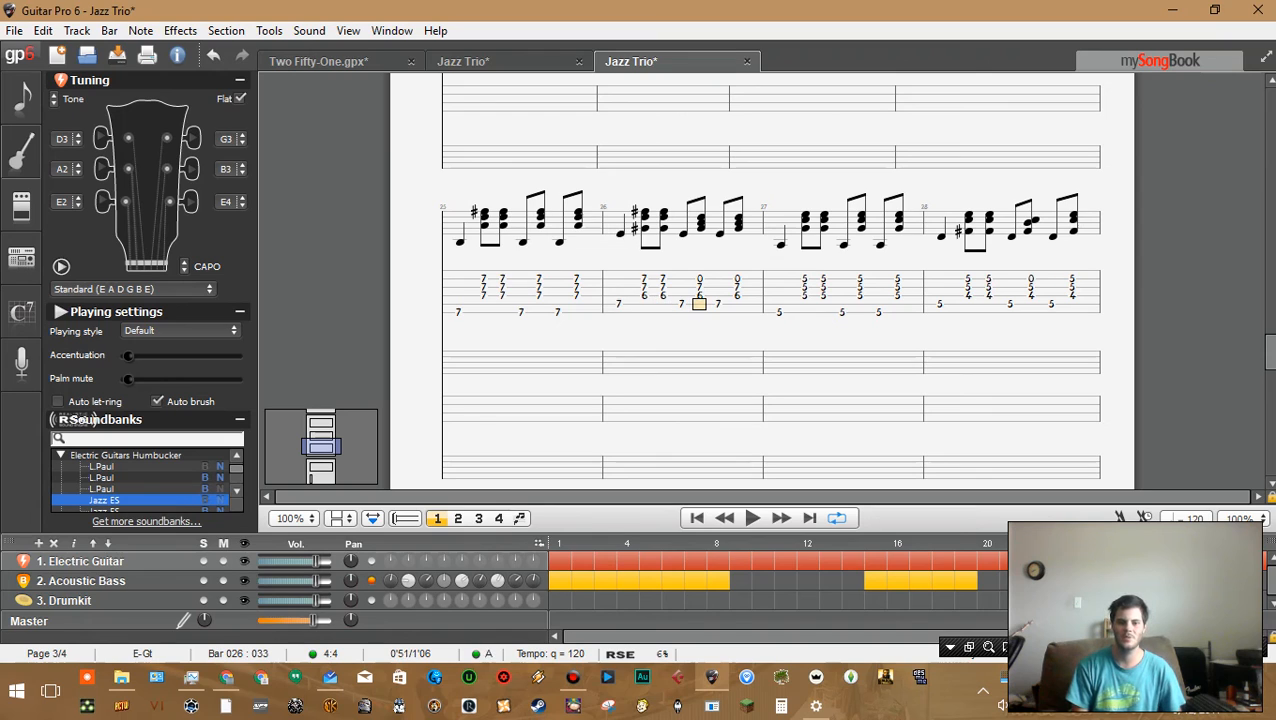
{"action": "key", "text": "Left"}
{"action": "key", "text": "Left"}
{"action": "key", "text": "Left"}
{"action": "key", "text": "Left"}
{"action": "key", "text": "Left"}
{"action": "key", "text": "Left"}
{"action": "key", "text": "Left"}
{"action": "key", "text": "Left"}
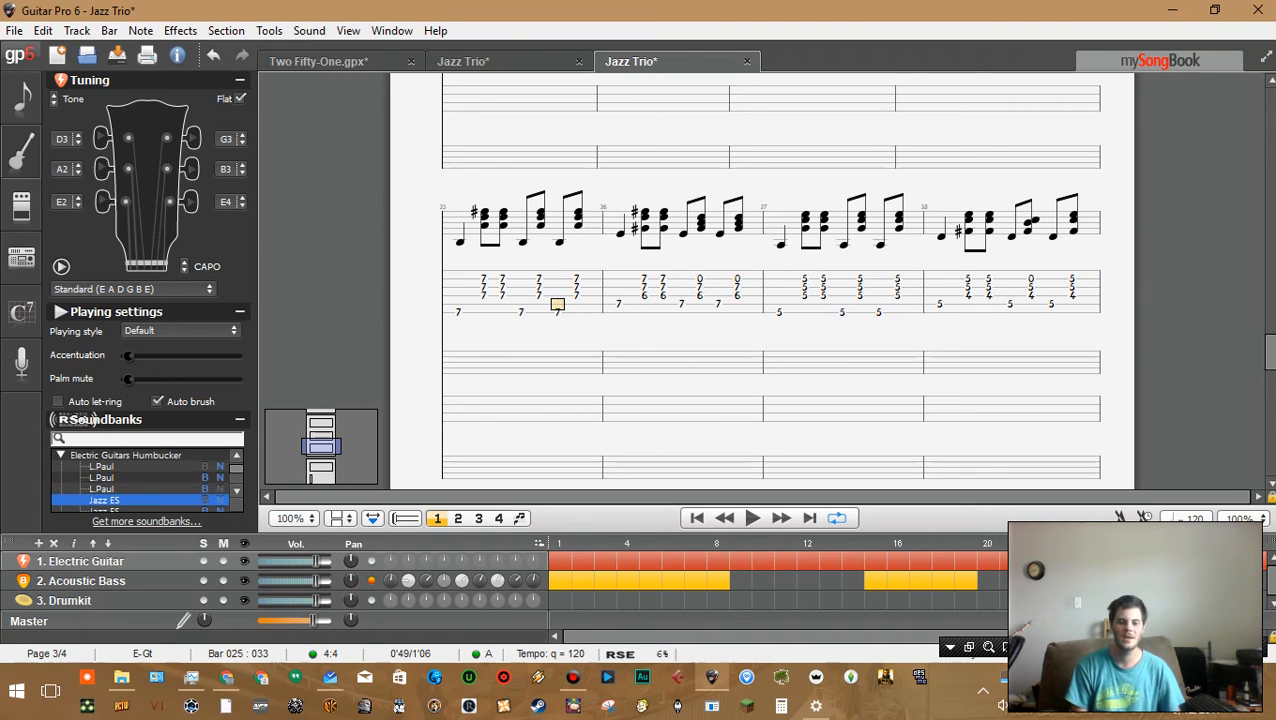
{"action": "key", "text": "Left"}
{"action": "key", "text": "Down"}
{"action": "key", "text": "Left"}
{"action": "key", "text": "Left"}
{"action": "key", "text": "Right"}
{"action": "key", "text": "Right"}
{"action": "key", "text": "Right"}
{"action": "key", "text": "Right"}
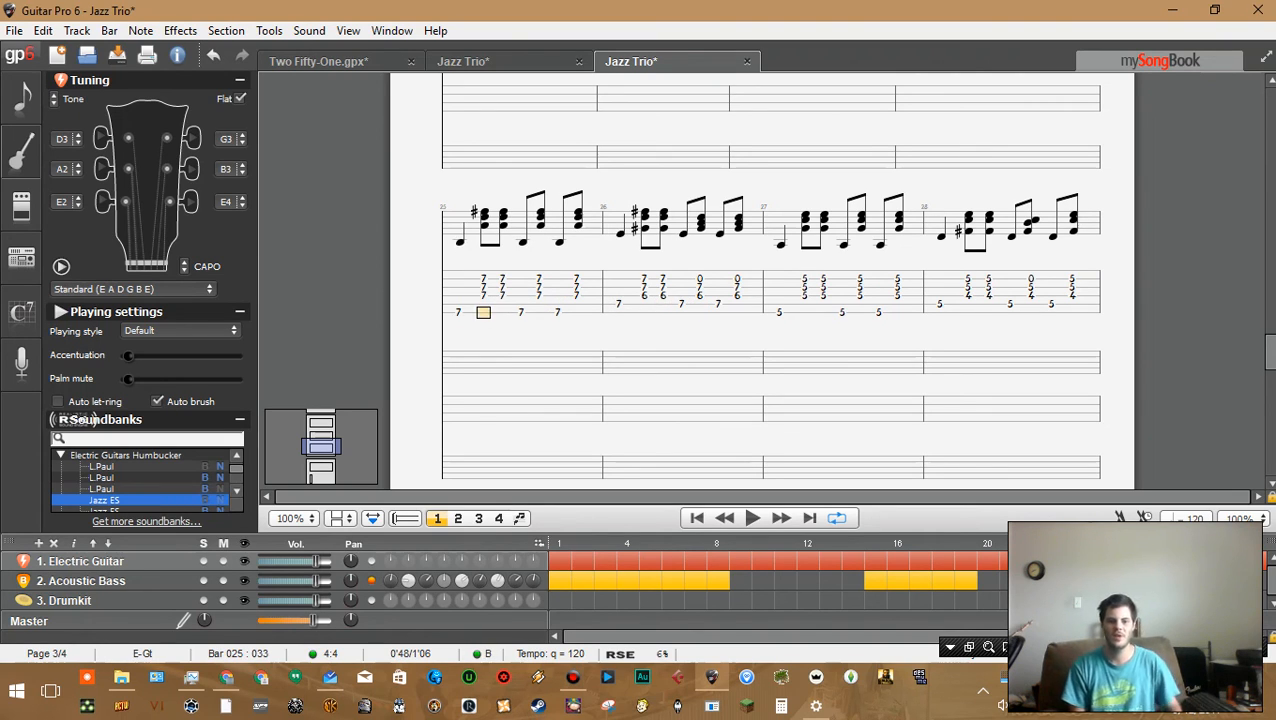
{"action": "key", "text": "Right"}
{"action": "key", "text": "Right"}
{"action": "key", "text": "Right"}
{"action": "key", "text": "Right"}
{"action": "key", "text": "Right"}
{"action": "key", "text": "Right"}
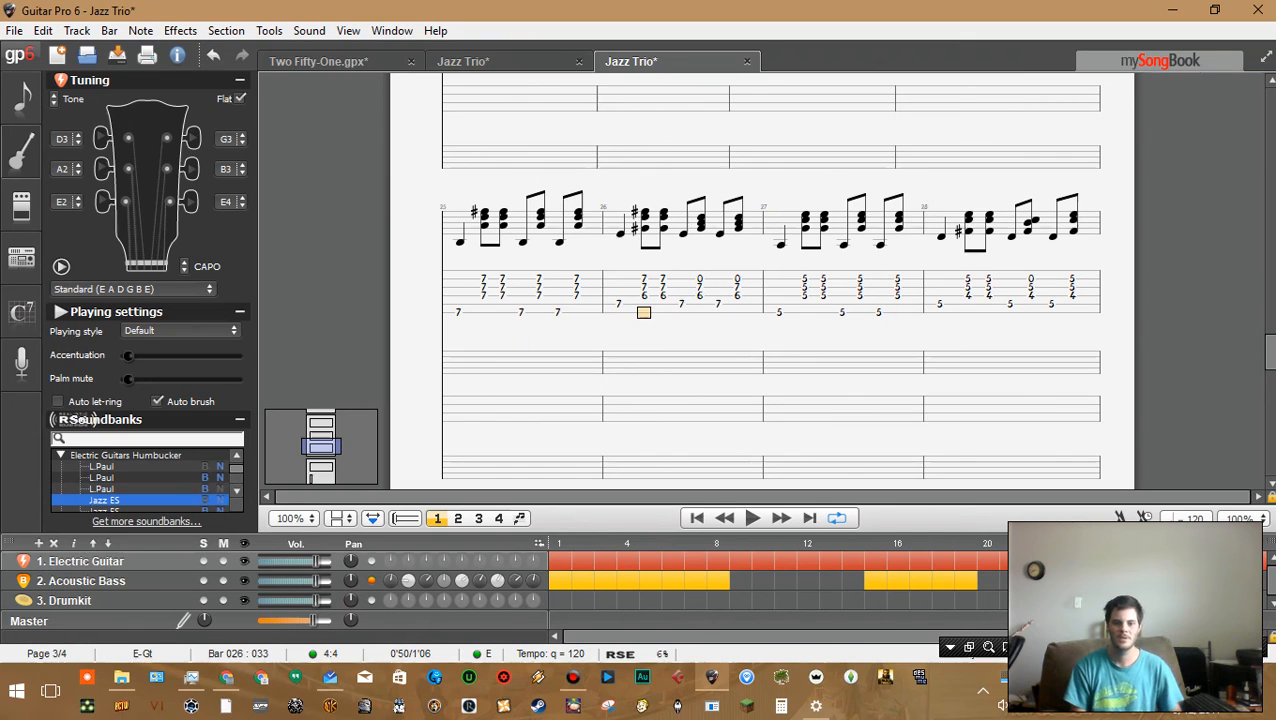
{"action": "key", "text": "Right"}
{"action": "key", "text": "Right"}
Select electric guitar beats backward from bar 26 across bars 23 to 25, then deselect
{"action": "key", "text": "shift+Left"}
{"action": "key", "text": "shift+Left"}
{"action": "key", "text": "shift+Left"}
{"action": "key", "text": "shift+Left"}
{"action": "key", "text": "shift+Left"}
{"action": "key", "text": "shift+Left"}
{"action": "key", "text": "shift+Left"}
{"action": "key", "text": "shift+Left"}
{"action": "key", "text": "shift+Left"}
{"action": "key", "text": "shift+Left"}
{"action": "key", "text": "shift+Left"}
{"action": "key", "text": "shift+Left"}
{"action": "key", "text": "shift+Left"}
{"action": "key", "text": "shift+Left"}
{"action": "key", "text": "shift+Left"}
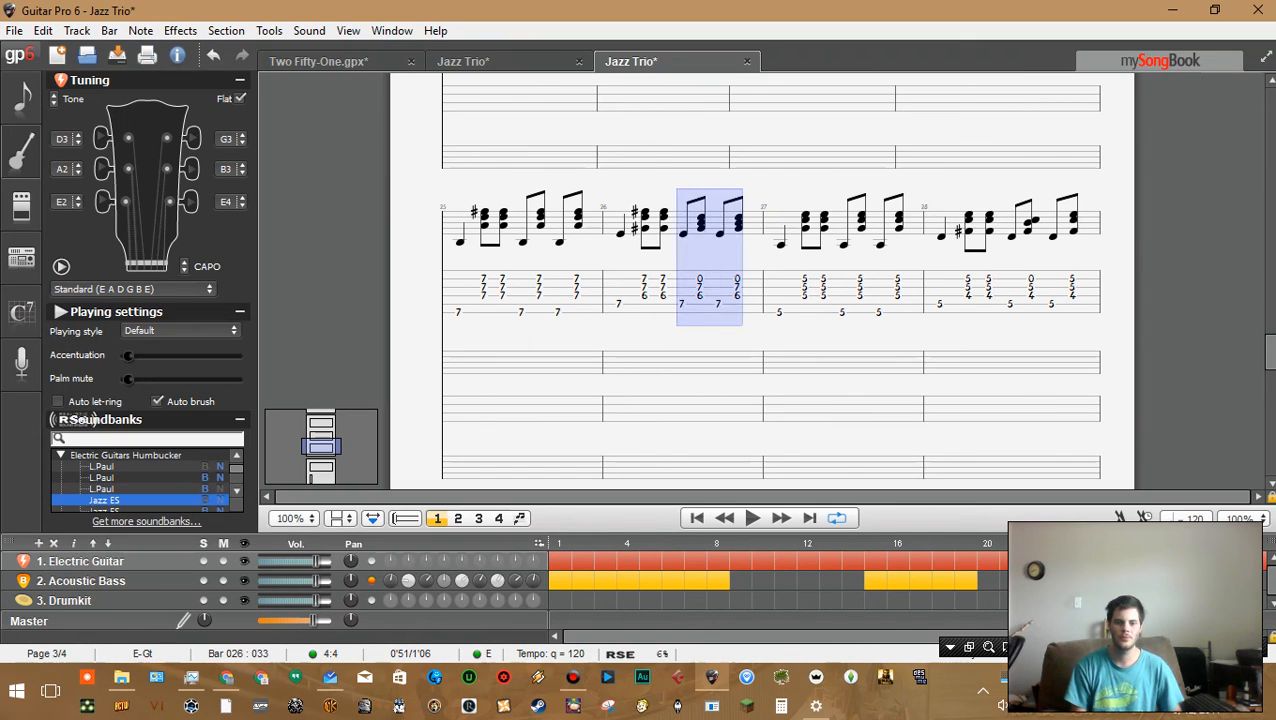
{"action": "key", "text": "shift+Left"}
{"action": "key", "text": "shift+Left"}
{"action": "key", "text": "shift+Left"}
{"action": "key", "text": "shift+Left"}
{"action": "key", "text": "shift+Left"}
{"action": "key", "text": "shift+Left"}
{"action": "key", "text": "shift+Left"}
{"action": "key", "text": "shift+Left"}
{"action": "key", "text": "shift+Left"}
{"action": "key", "text": "shift+Left"}
{"action": "key", "text": "shift+Left"}
{"action": "key", "text": "shift+Left"}
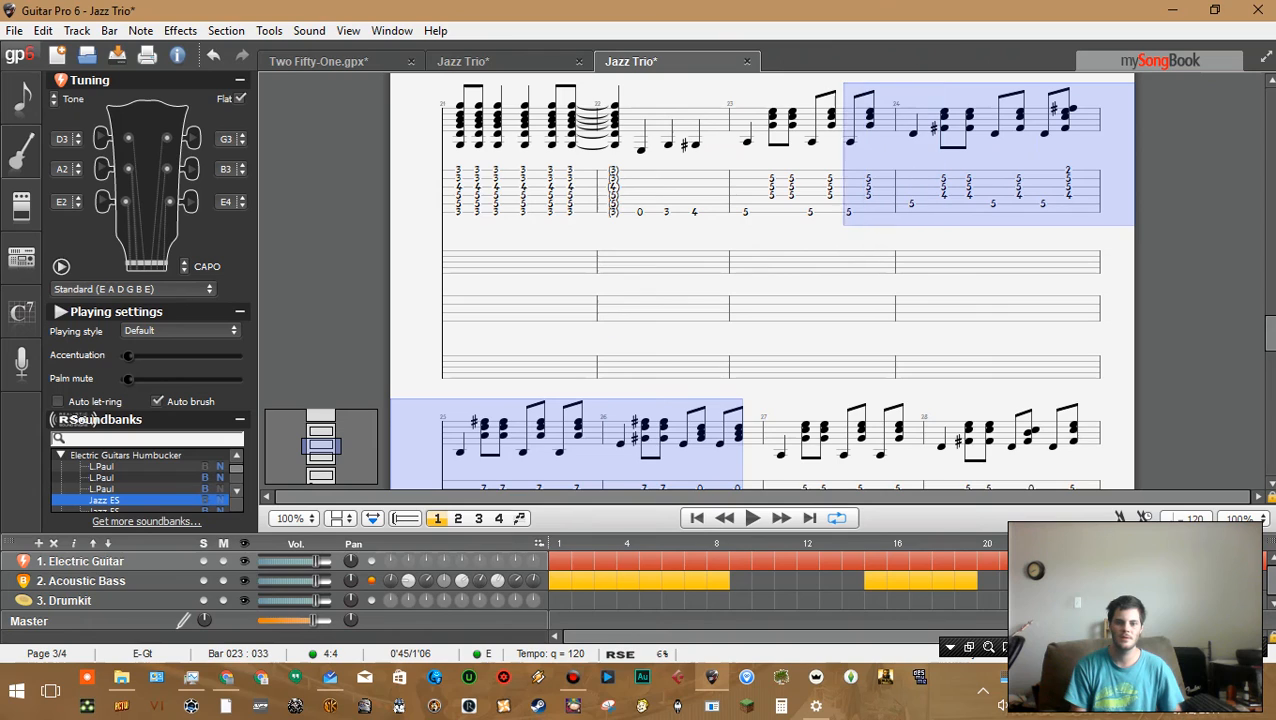
{"action": "key", "text": "shift+Right"}
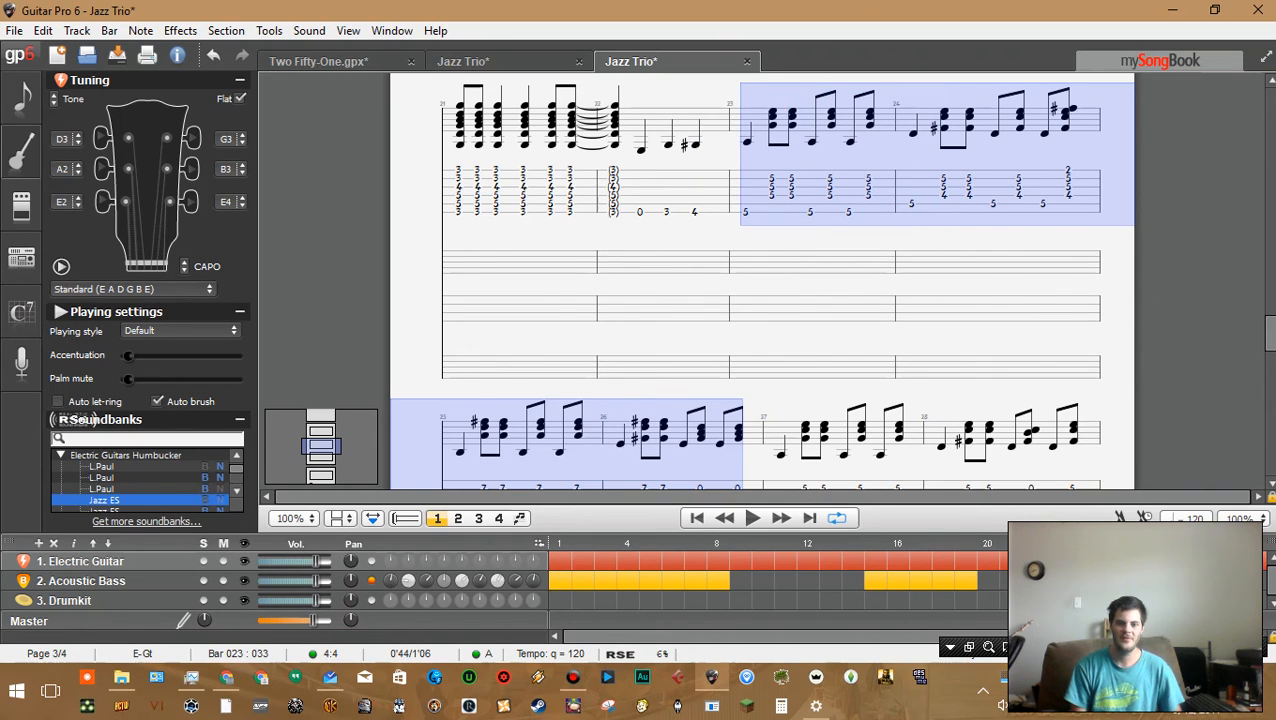
{"action": "key", "text": "Right"}
{"action": "key", "text": "Left"}
{"action": "key", "text": "Left"}
{"action": "key", "text": "Left"}
{"action": "key", "text": "Left"}
{"action": "key", "text": "Left"}
{"action": "key", "text": "Left"}
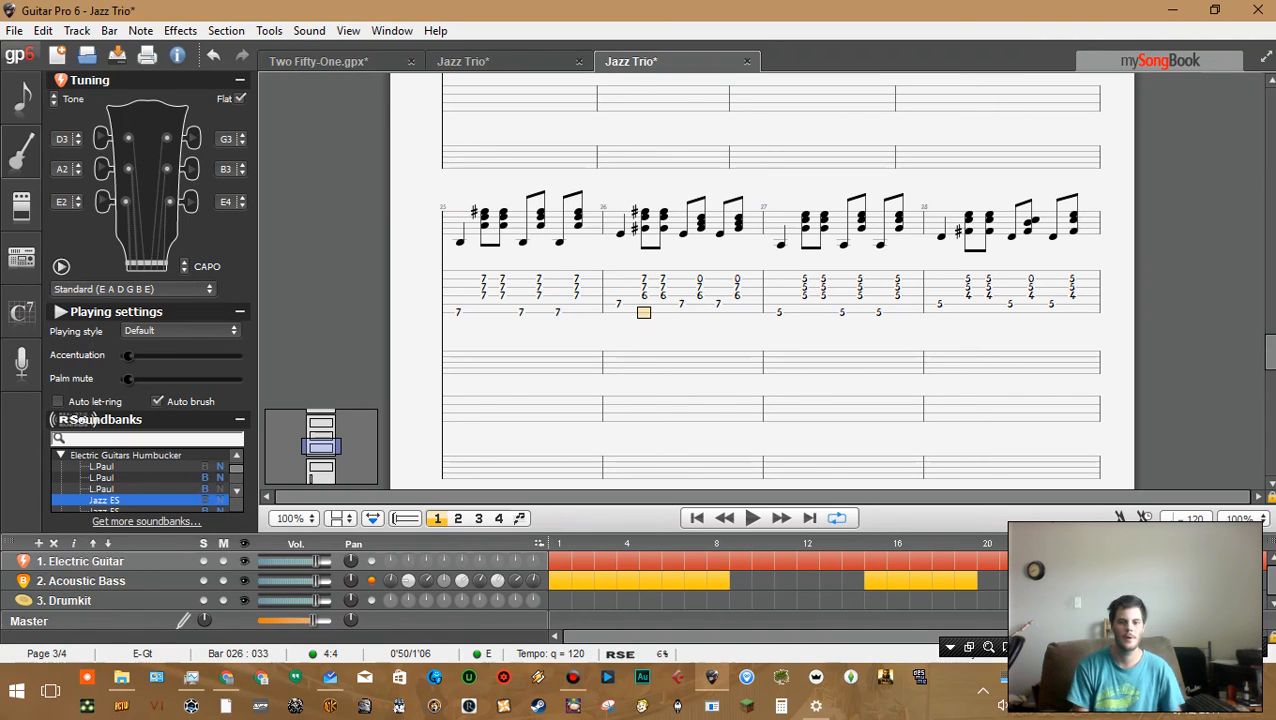
Review the existing acoustic bass line around bars 18 to 22
{"action": "scroll", "coordinate": [762, 280], "scroll_direction": "down", "scroll_amount": 2}
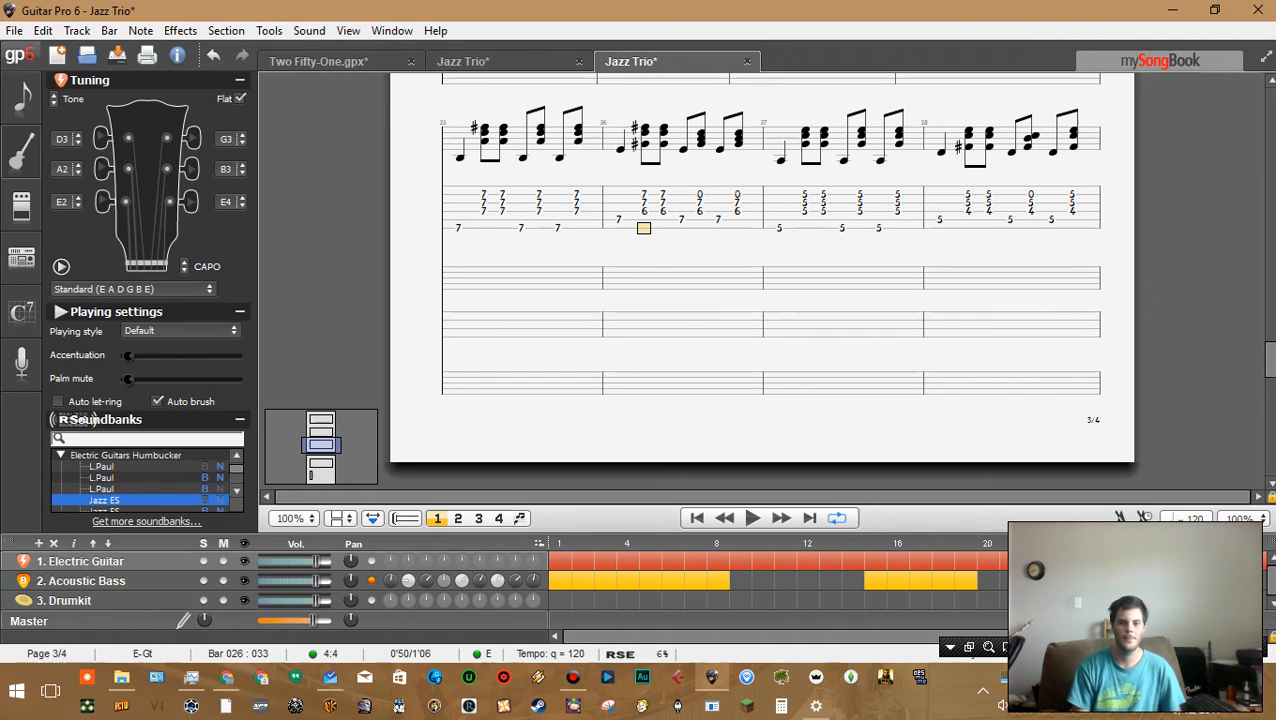
{"action": "left_click", "coordinate": [804, 228]}
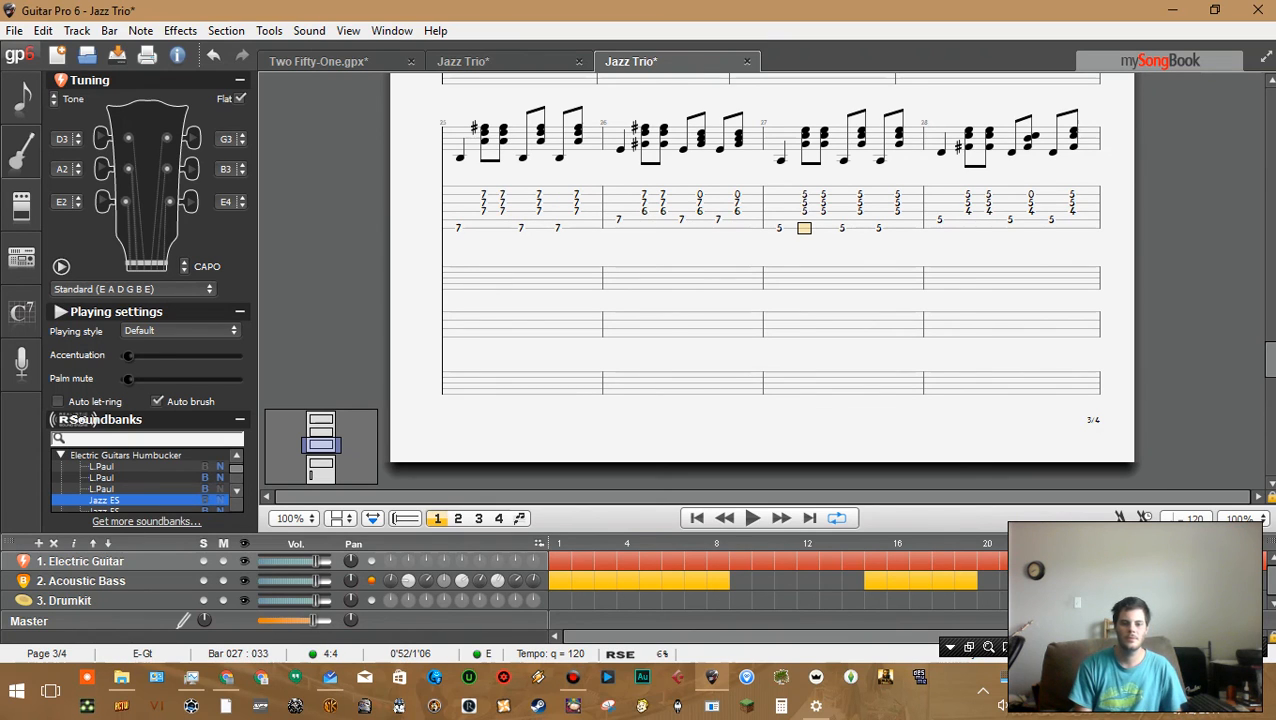
{"action": "left_click", "coordinate": [988, 581]}
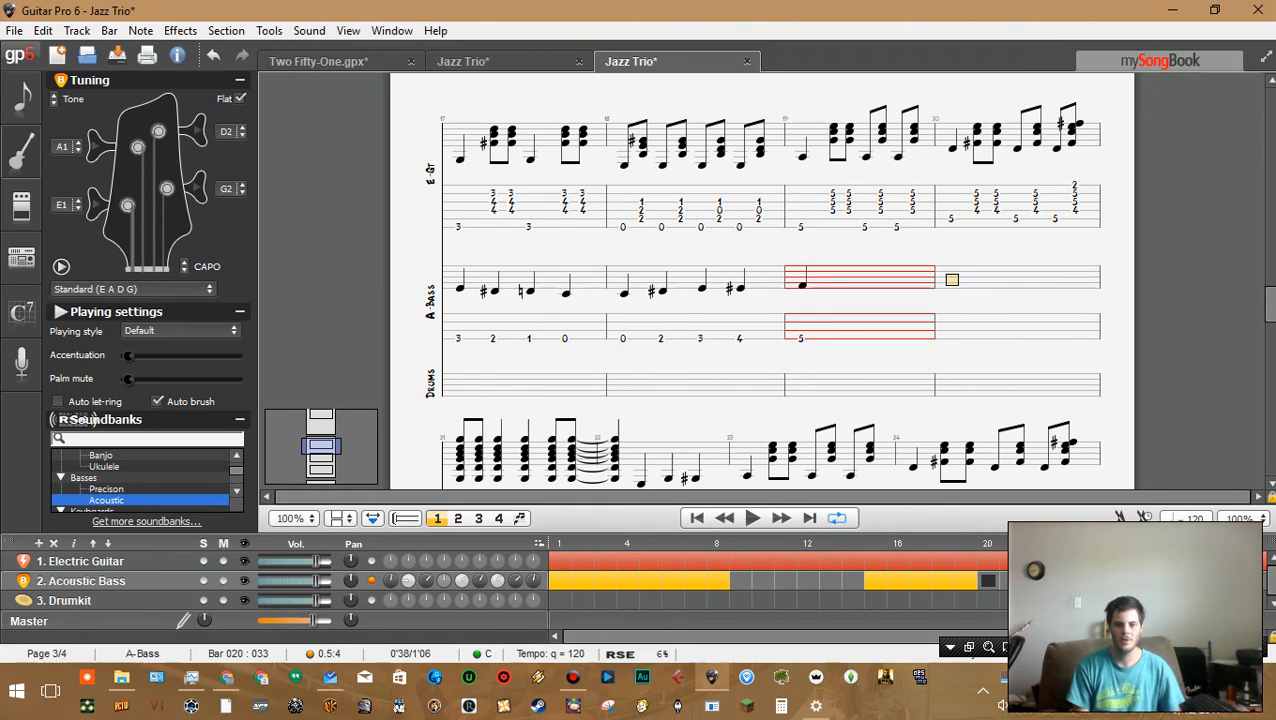
{"action": "left_click_drag", "start_coordinate": [493, 330], "coordinate": [702, 334]}
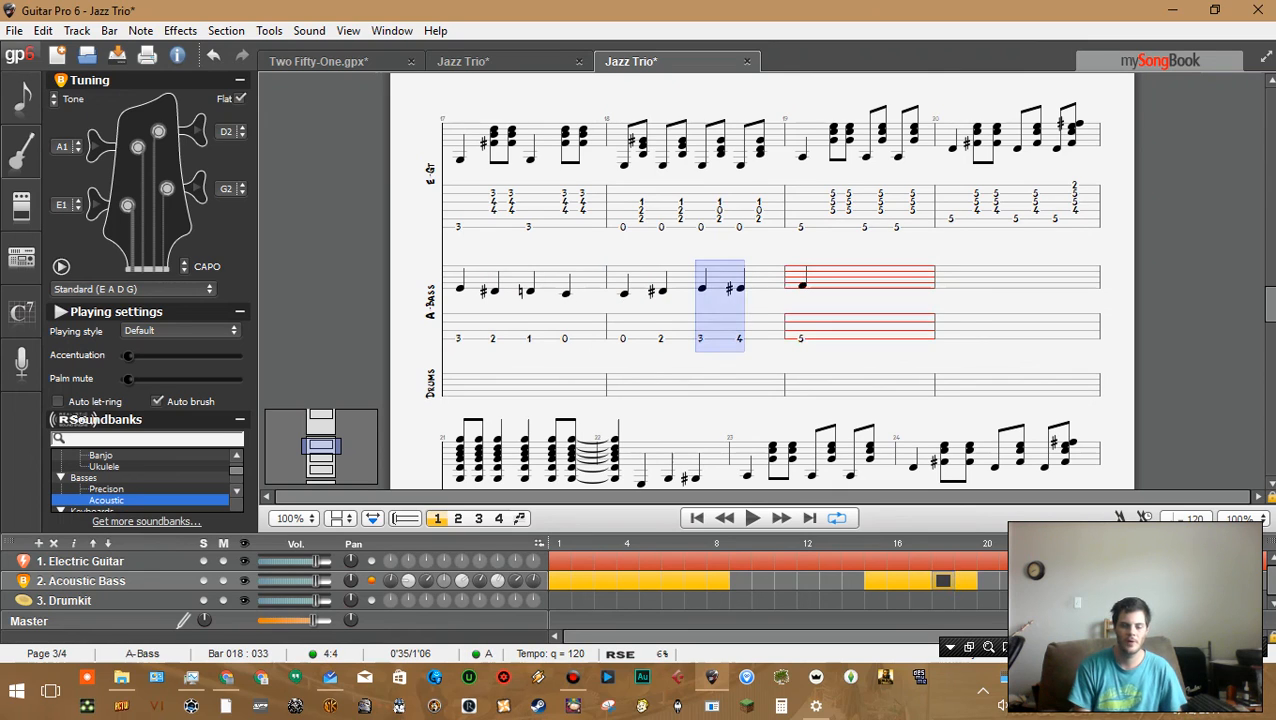
{"action": "left_click", "coordinate": [661, 330]}
{"action": "left_click", "coordinate": [623, 330]}
{"action": "left_click", "coordinate": [832, 330]}
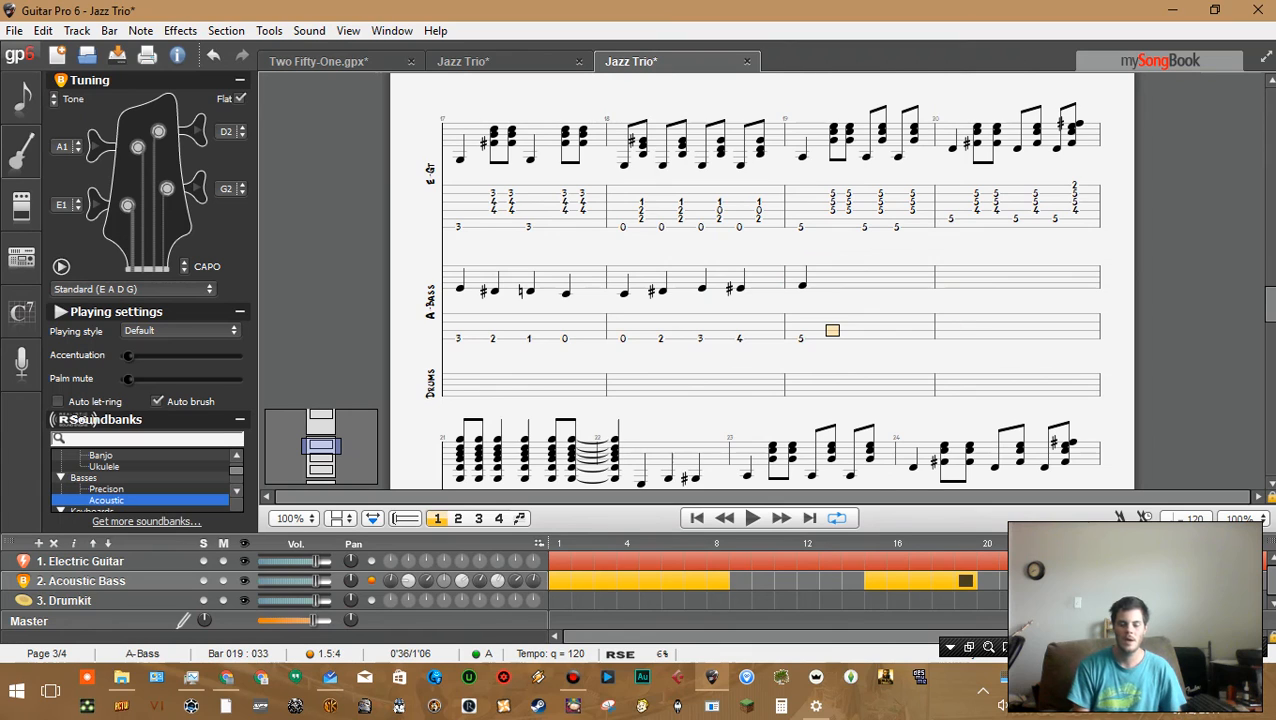
{"action": "key", "text": "Right"}
{"action": "key", "text": "Right"}
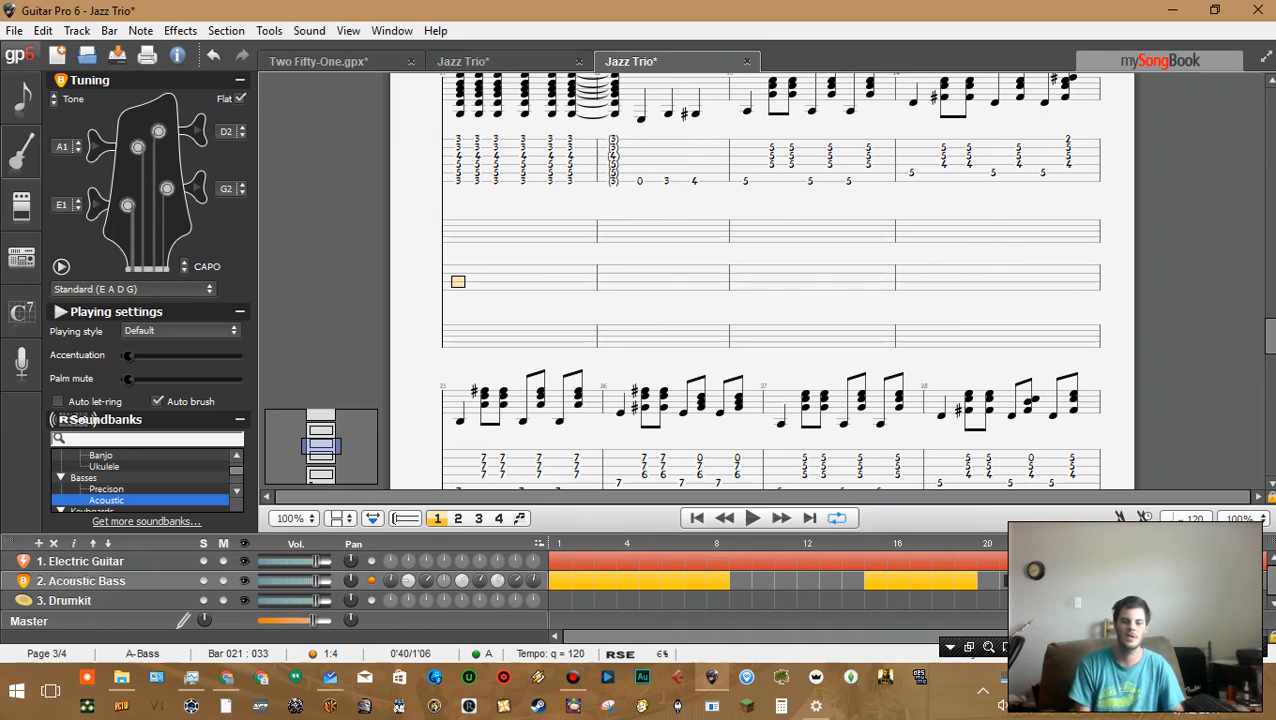
{"action": "double_click", "coordinate": [790, 289]}
{"action": "left_click", "coordinate": [613, 290]}
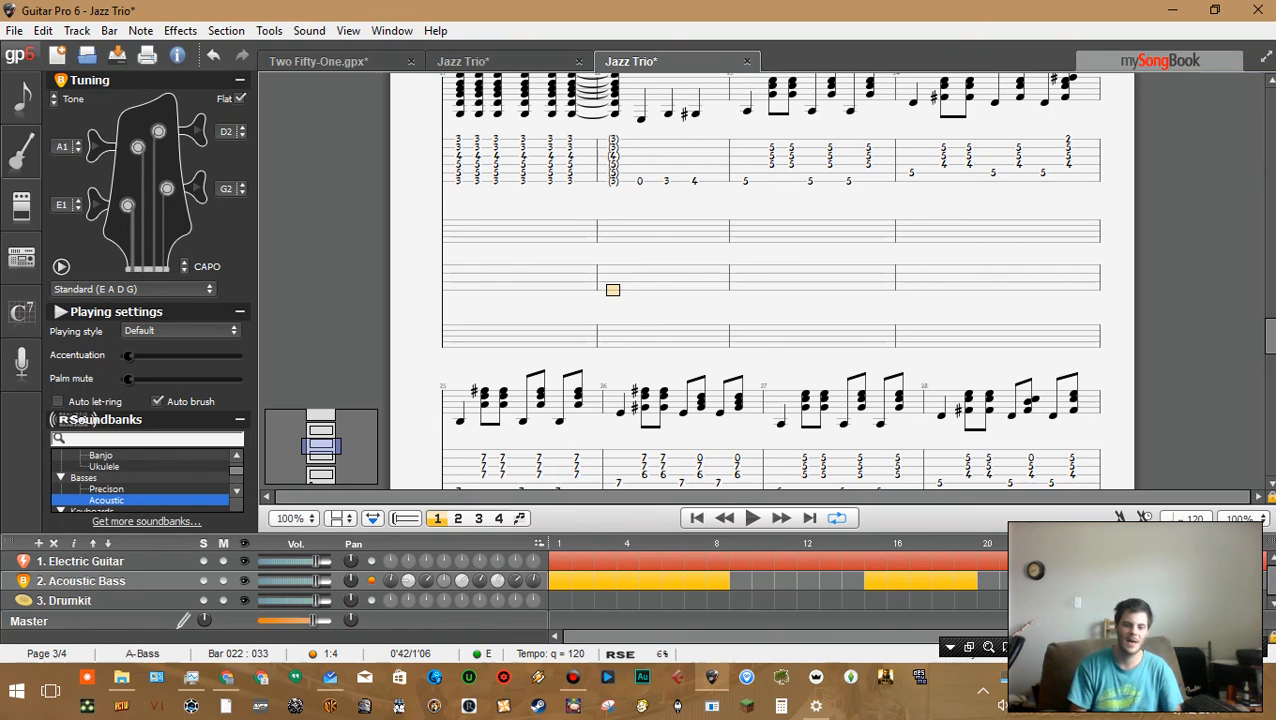
{"action": "scroll", "coordinate": [760, 290], "scroll_direction": "down", "scroll_amount": 10}
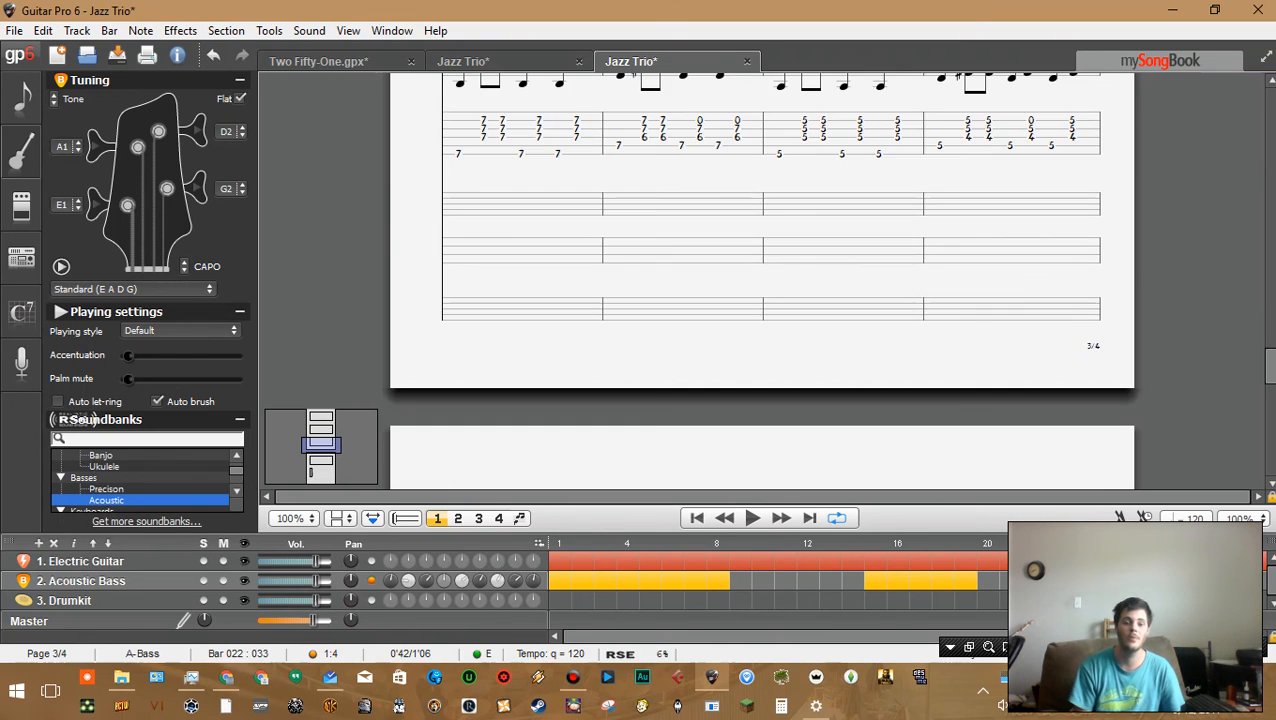
{"action": "scroll", "coordinate": [760, 290], "scroll_direction": "up", "scroll_amount": 5}
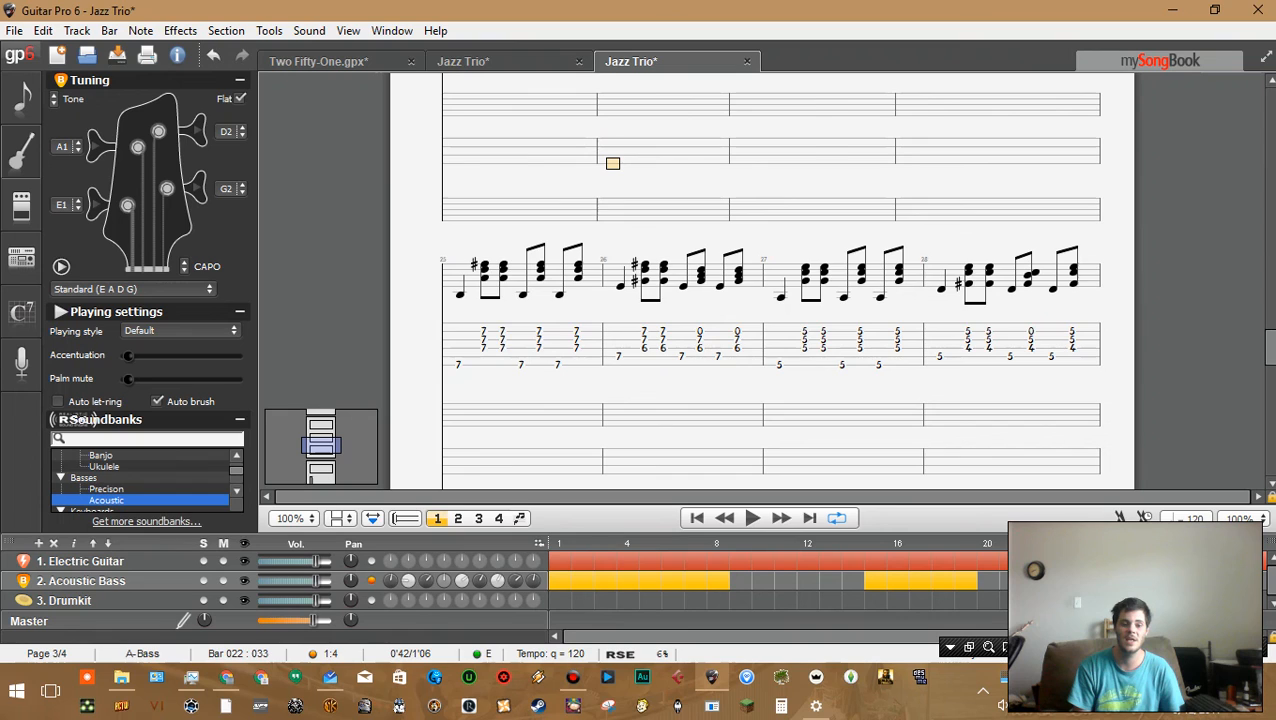
Jump to bar 15 of the acoustic bass and play the song back briefly
{"action": "left_click", "coordinate": [875, 581]}
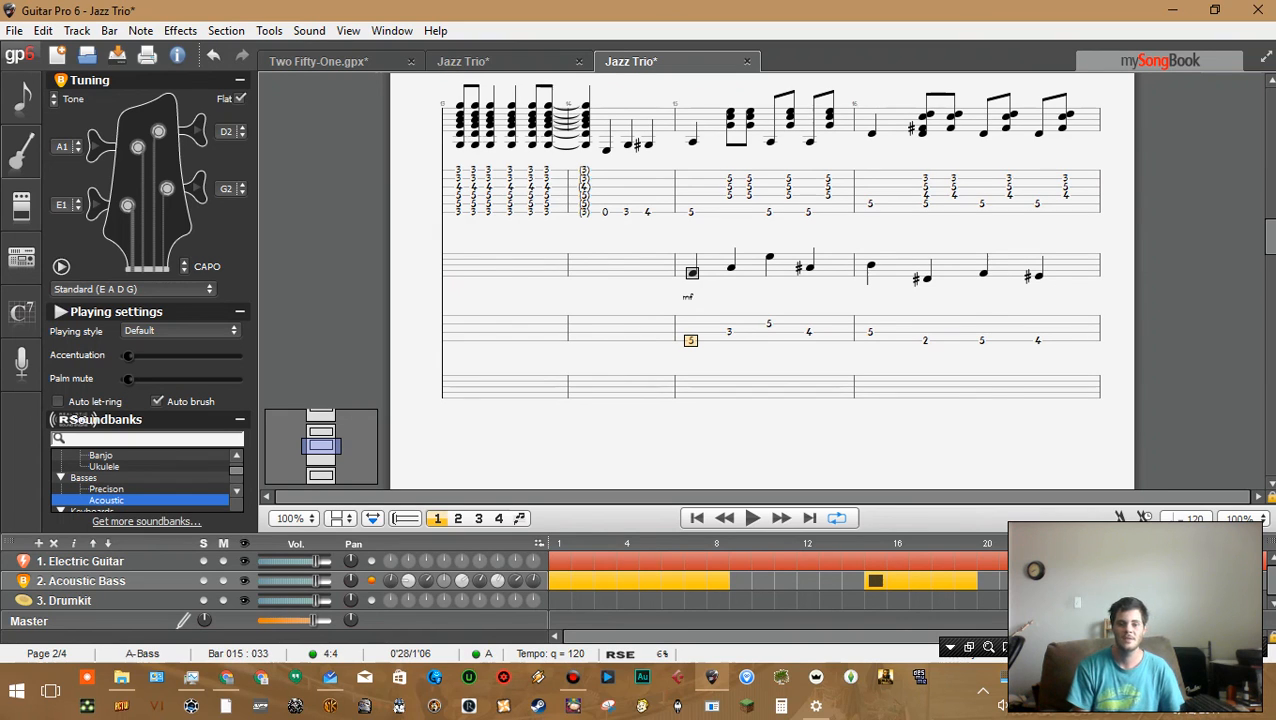
{"action": "key", "text": "space"}
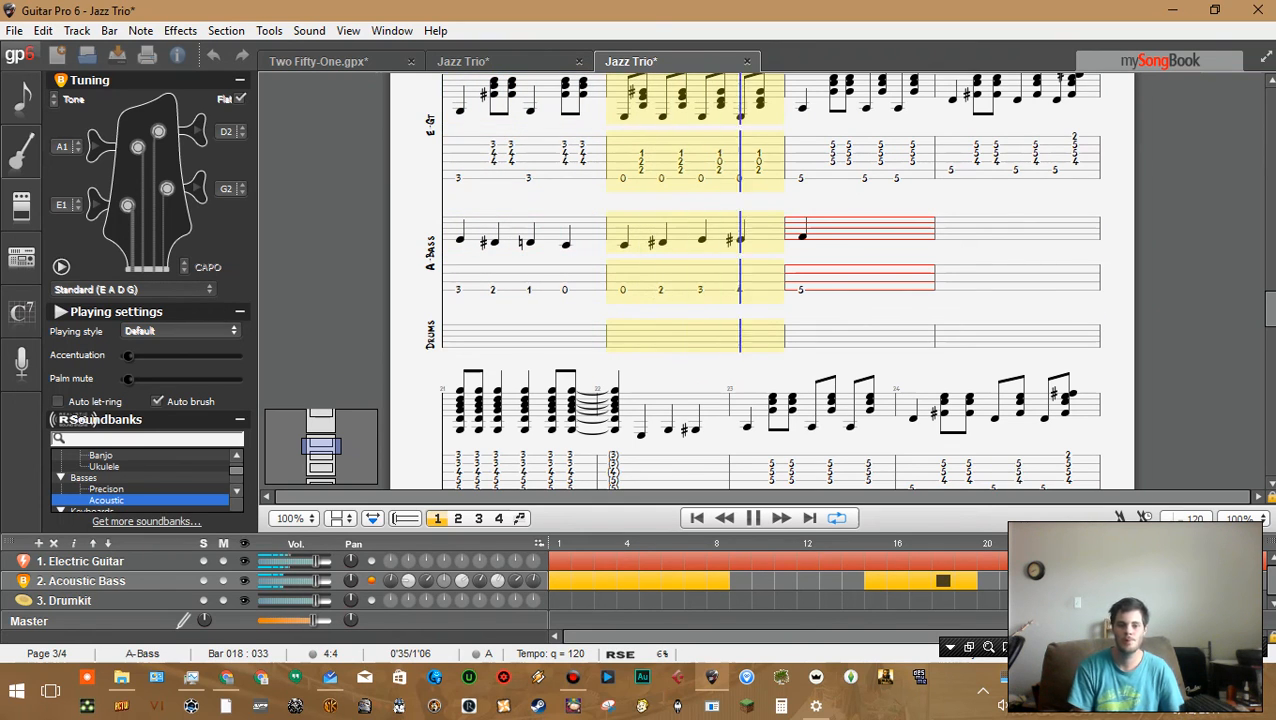
{"action": "key", "text": "space"}
Switch to the Two Fifty-One file and play it from the start of bar 15's verse
{"action": "key", "text": "ctrl+Tab"}
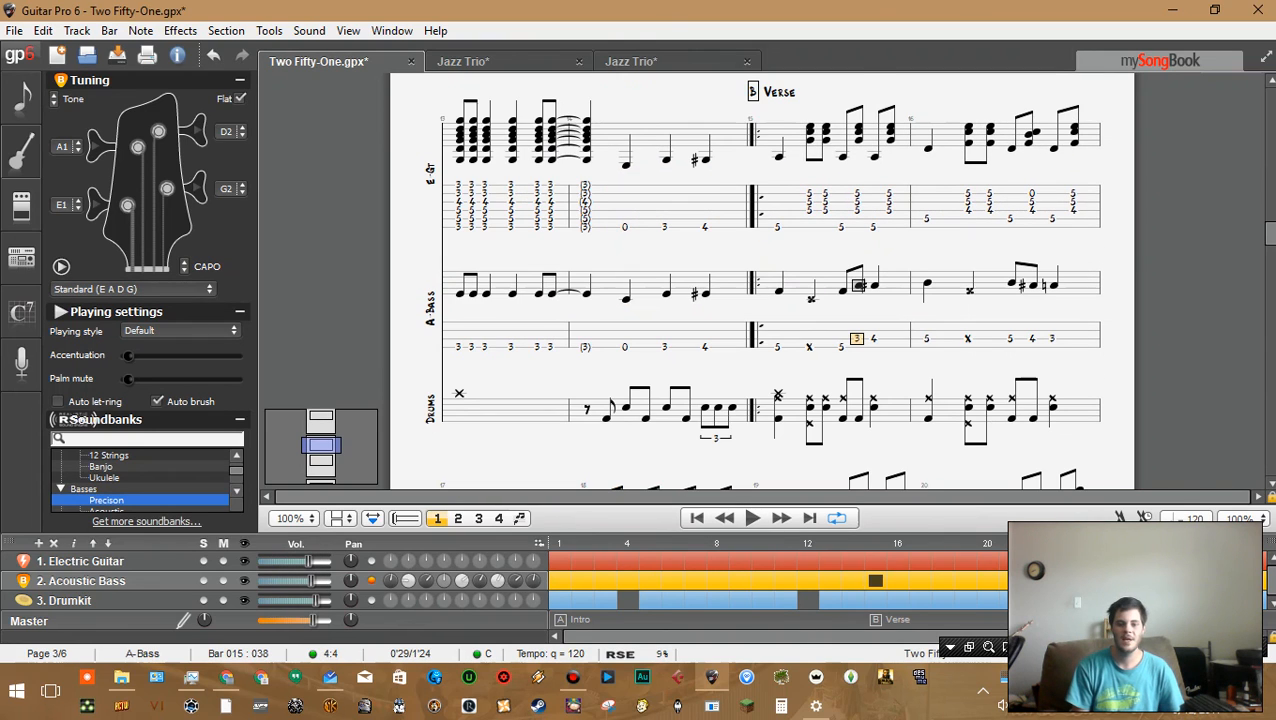
{"action": "left_click", "coordinate": [777, 209]}
{"action": "key", "text": "space"}
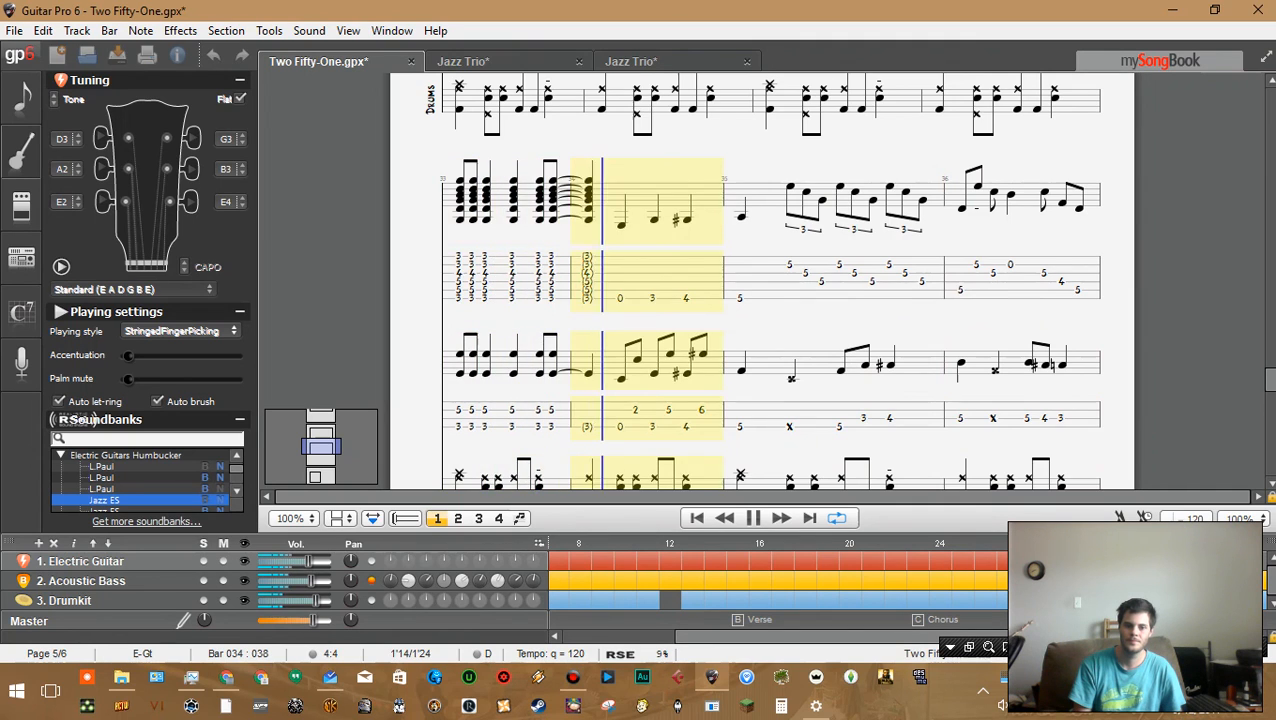
Stop playback and review the Two Fifty-One score from its acoustic bass part up to the opening intro bars
{"action": "key", "text": "space"}
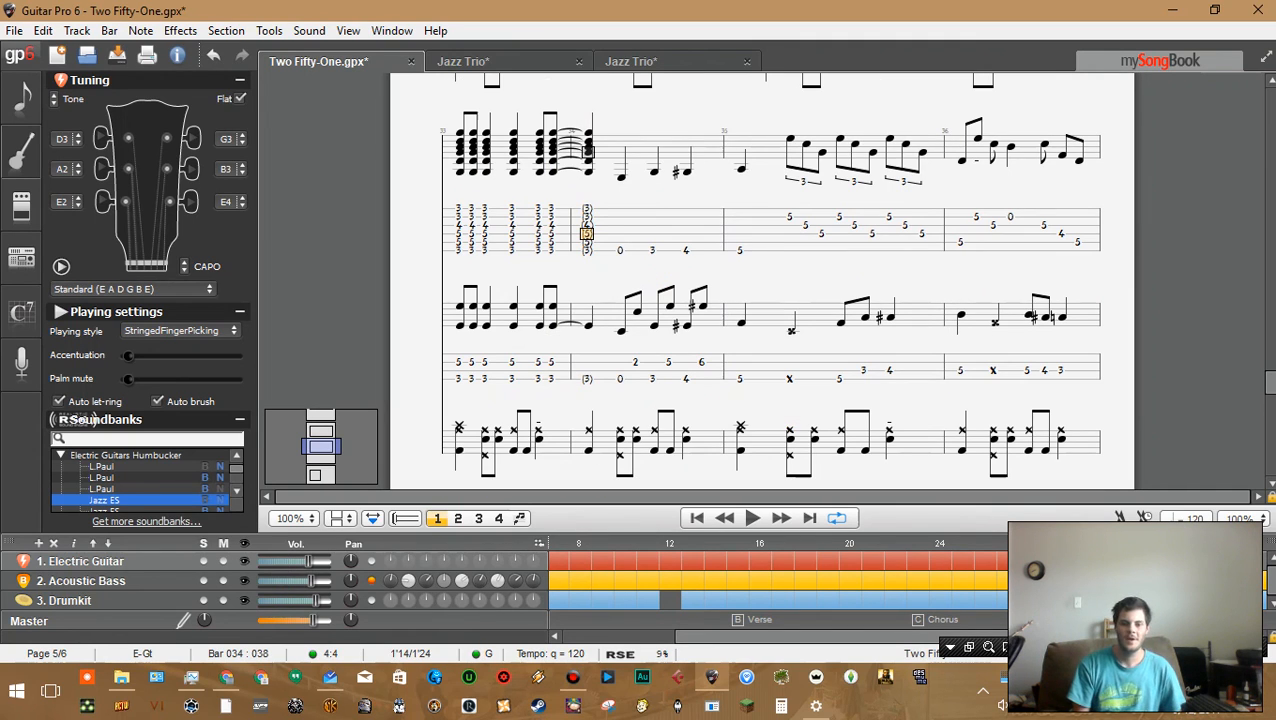
{"action": "left_click", "coordinate": [486, 284]}
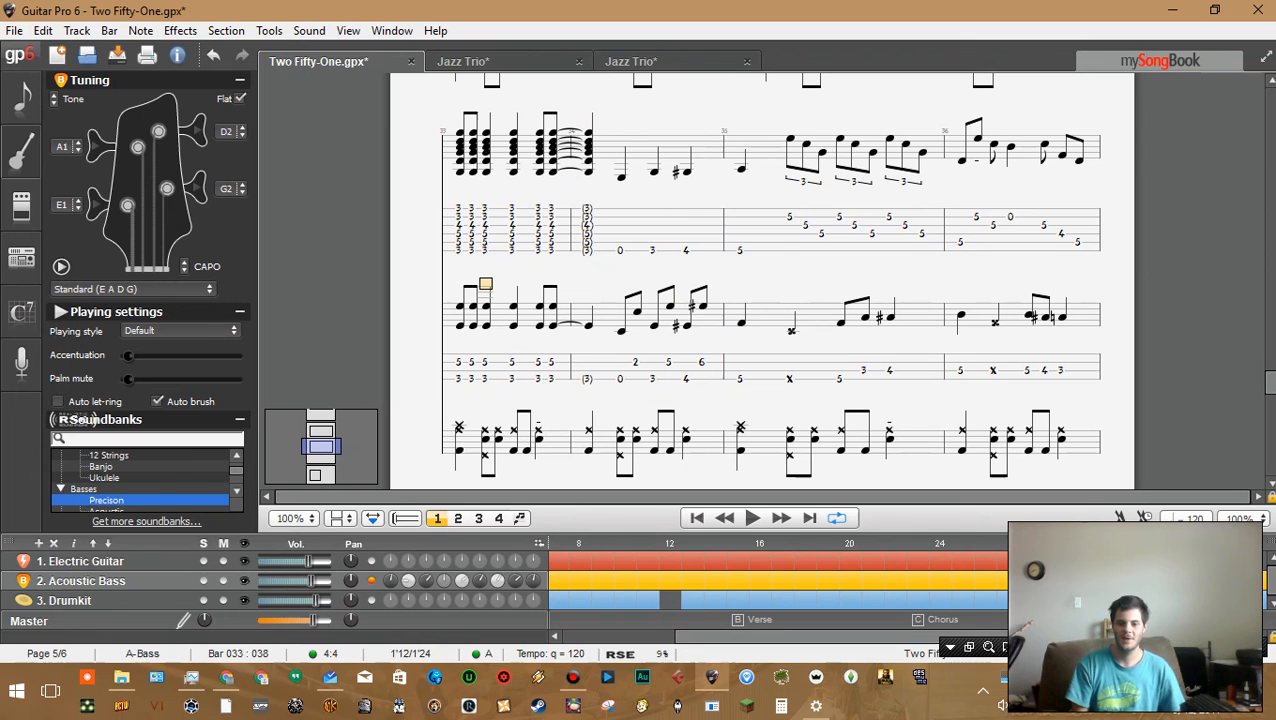
{"action": "scroll", "coordinate": [762, 280], "scroll_direction": "up", "scroll_amount": 20}
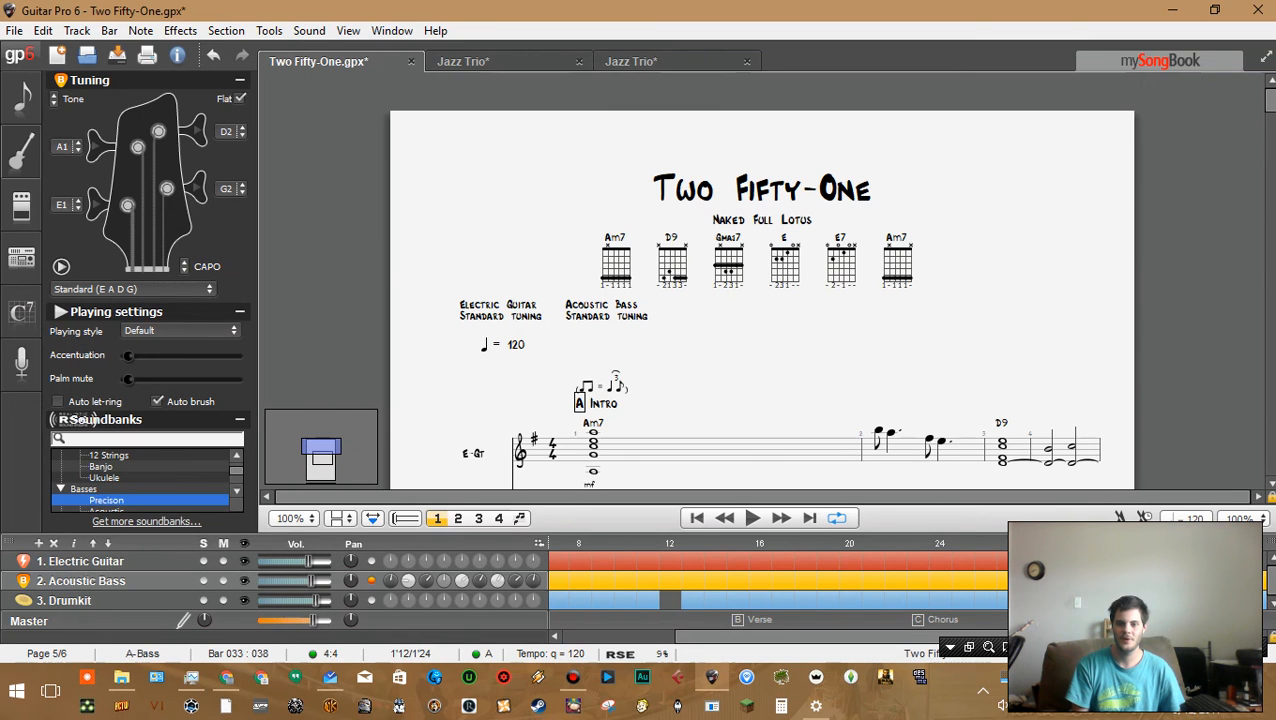
{"action": "scroll", "coordinate": [762, 300], "scroll_direction": "down", "scroll_amount": 3}
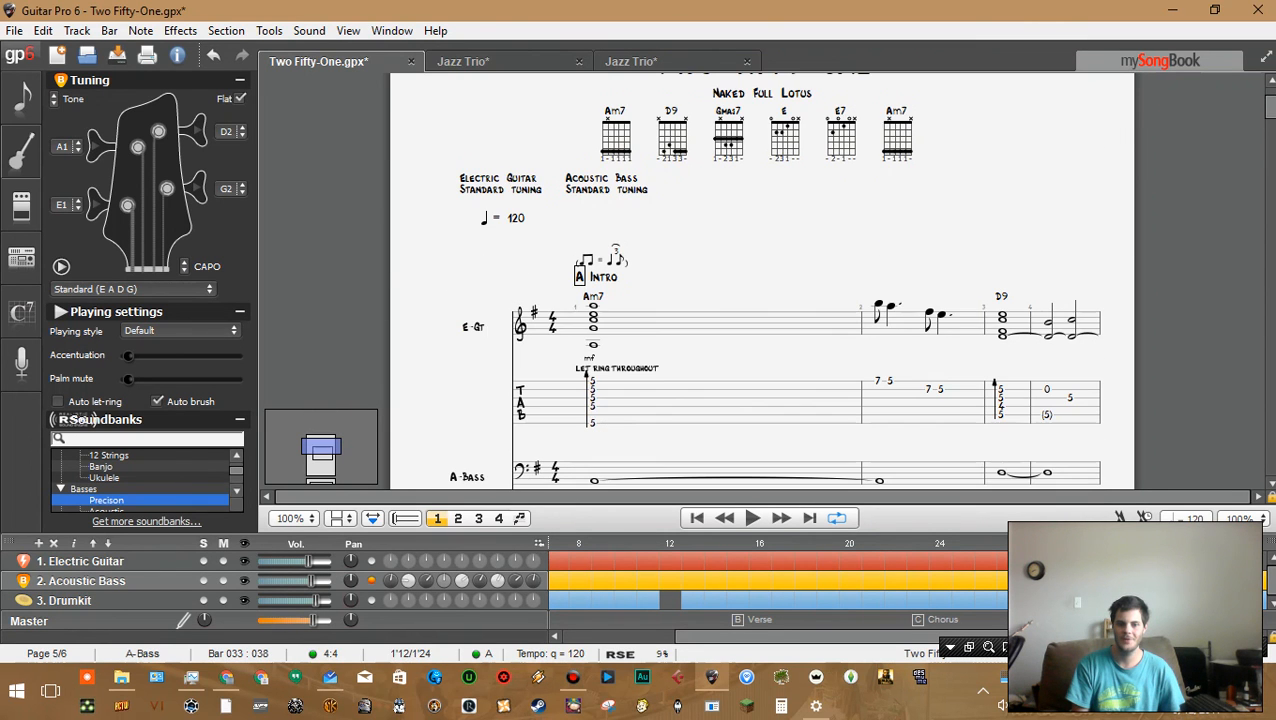
Switch back to the Jazz Trio file and return to the top of its score
{"action": "left_click", "coordinate": [631, 62]}
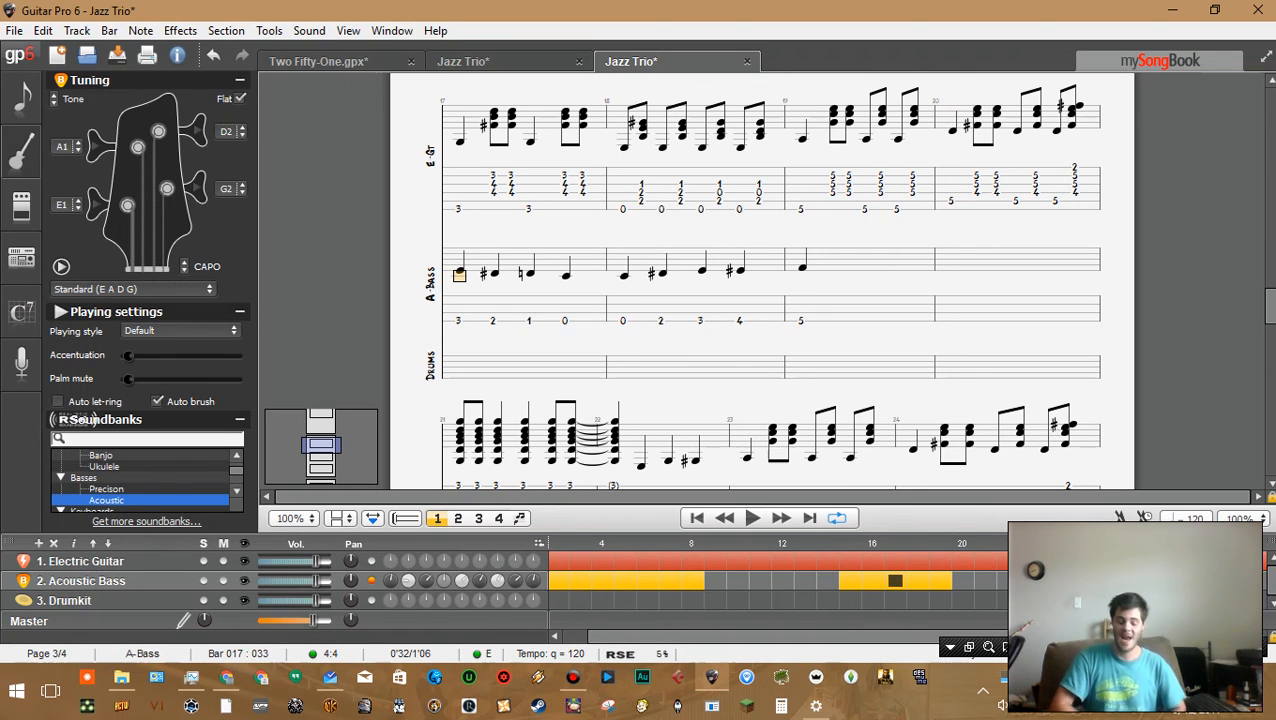
{"action": "scroll", "coordinate": [762, 280], "scroll_direction": "up", "scroll_amount": 12}
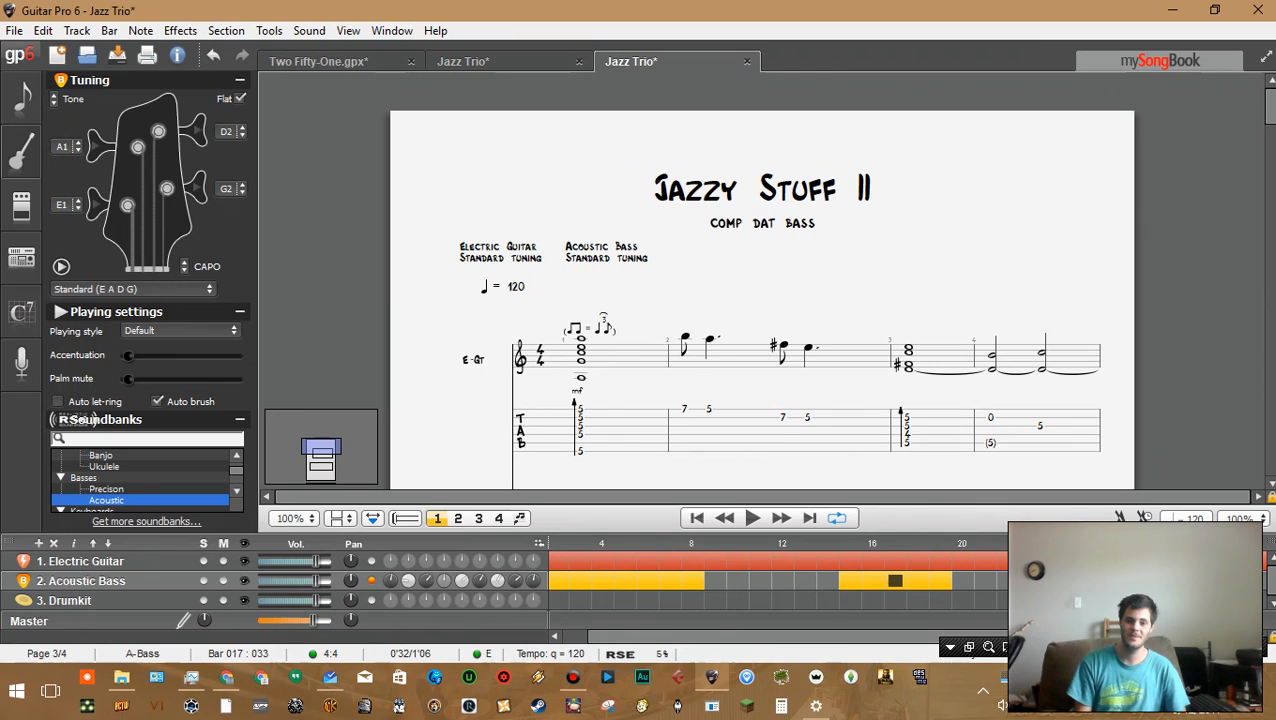